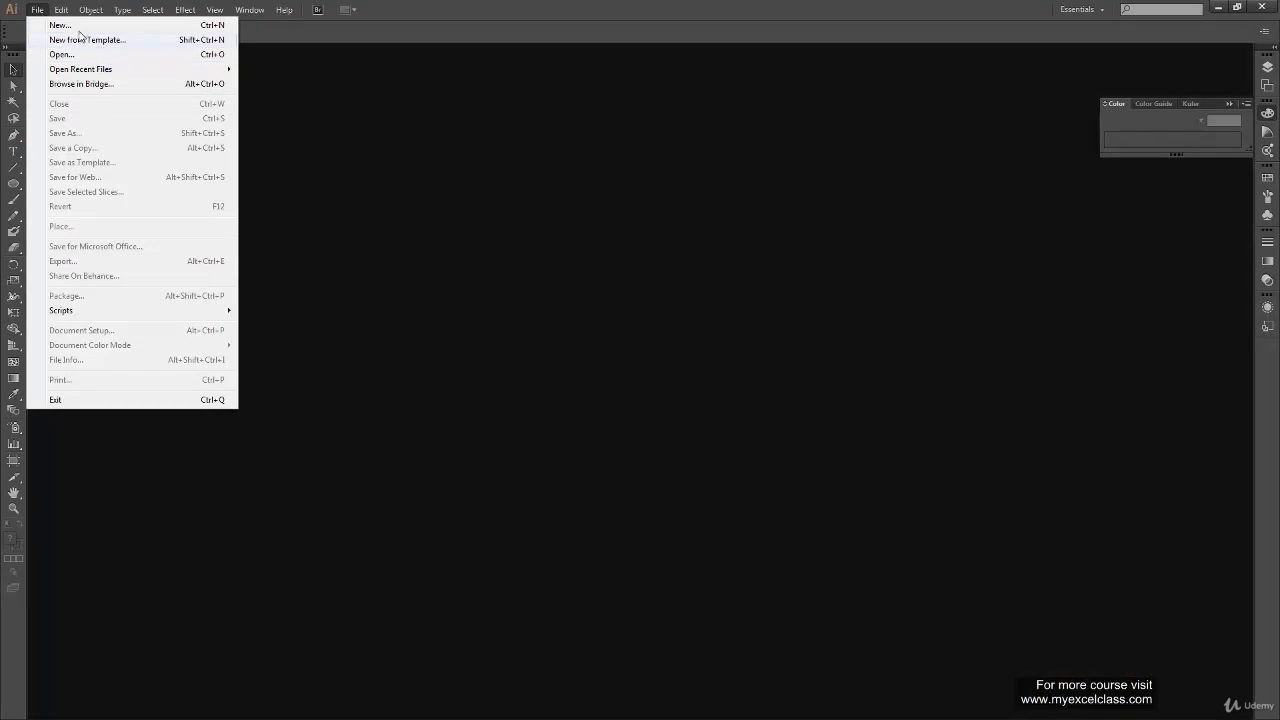
- Create a new 1920 × 1080 px RGB document with one artboard and collapse the floating Color panel
left_click(62, 25)
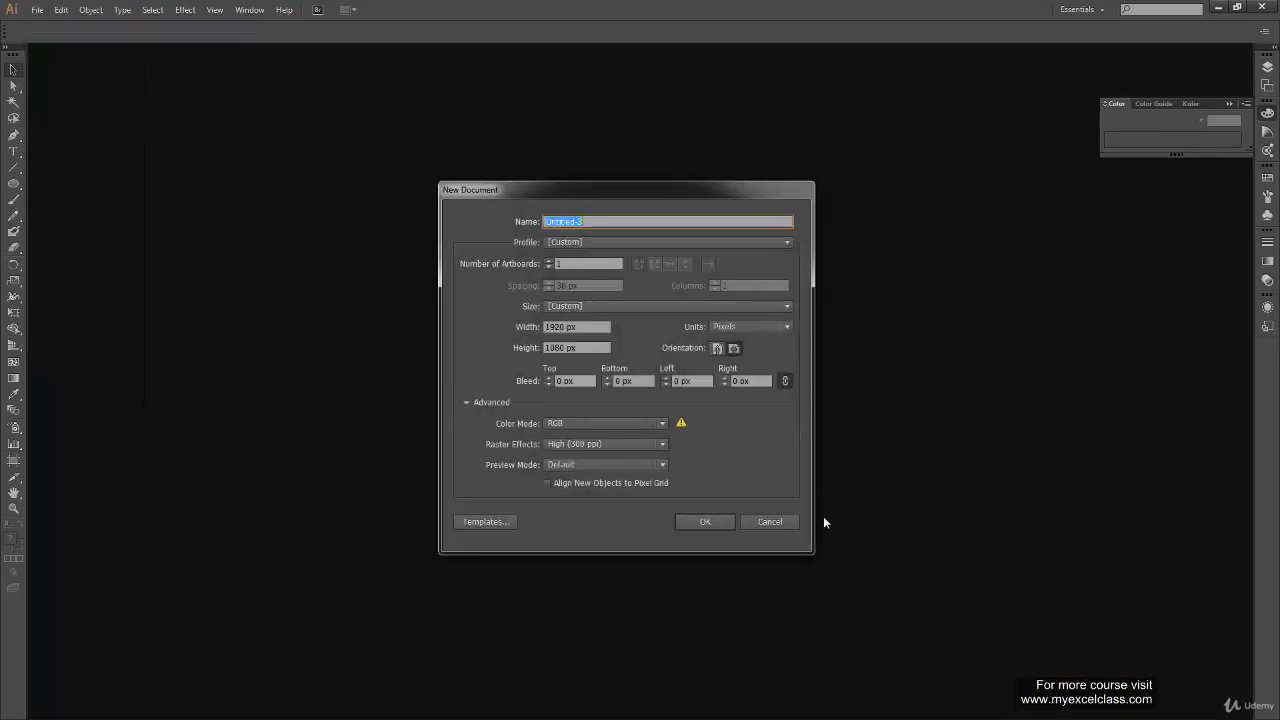
left_click(711, 522)
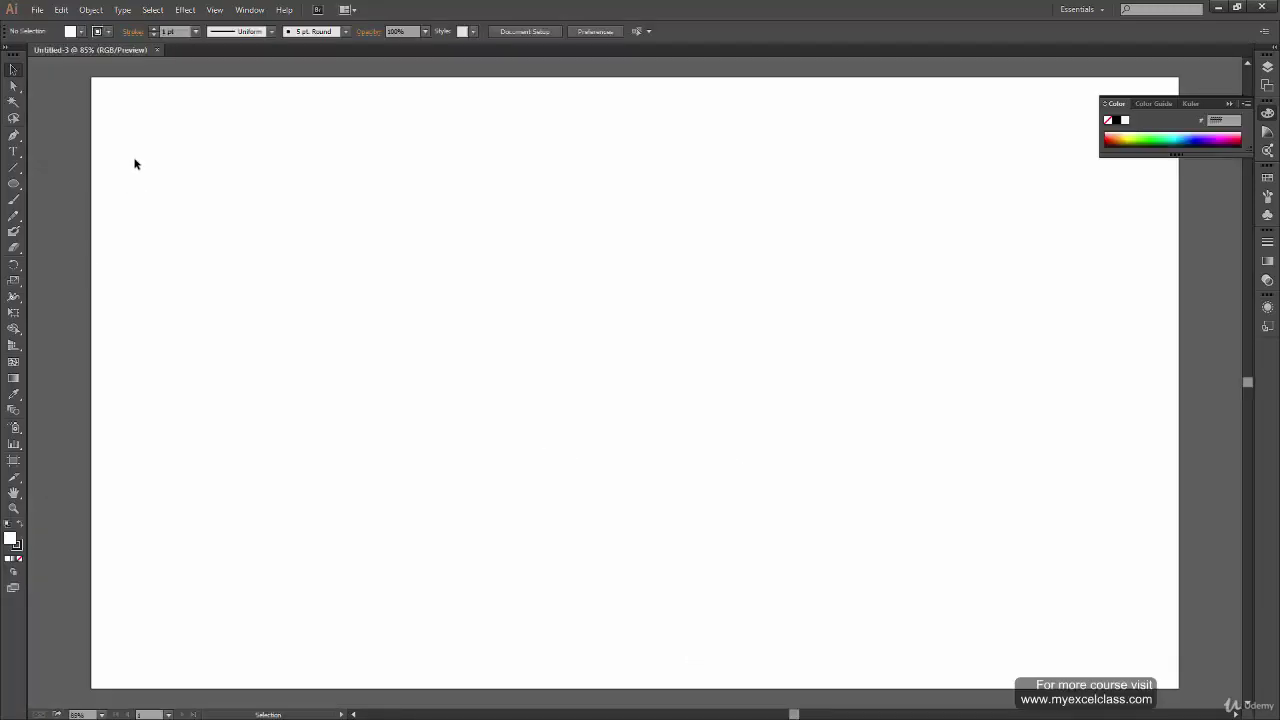
left_click(1229, 104)
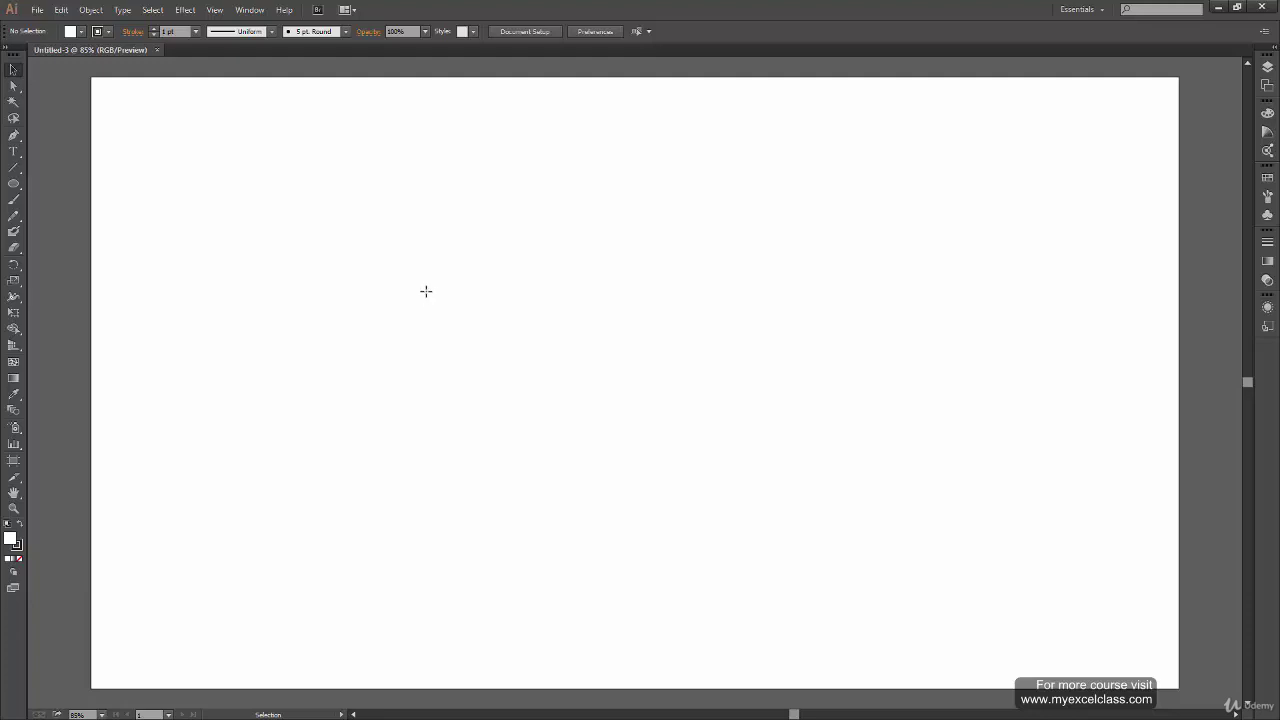
- Look through the variants grouped with the Line Segment tool and make the Line Segment tool active
key("backslash")
left_click_drag(14, 167, 64, 168)
left_click(20, 71)
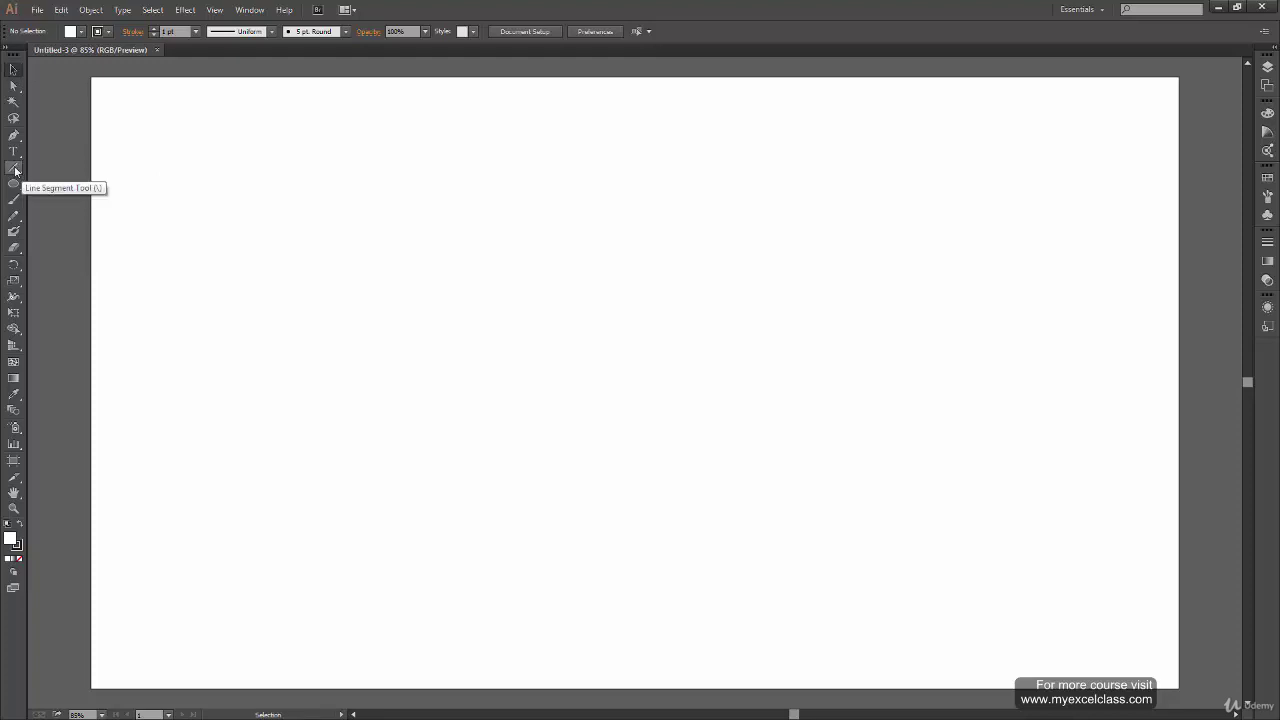
left_click(14, 168)
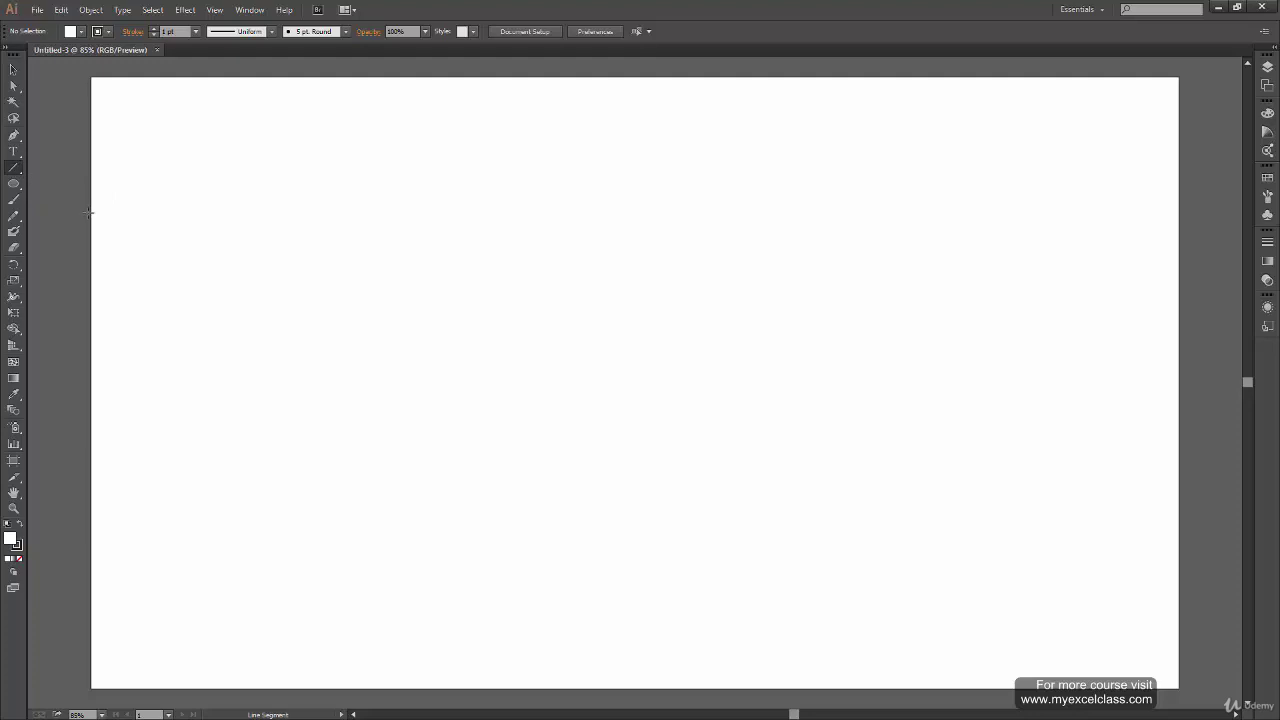
left_click(14, 70)
left_click(13, 169)
left_click(12, 172)
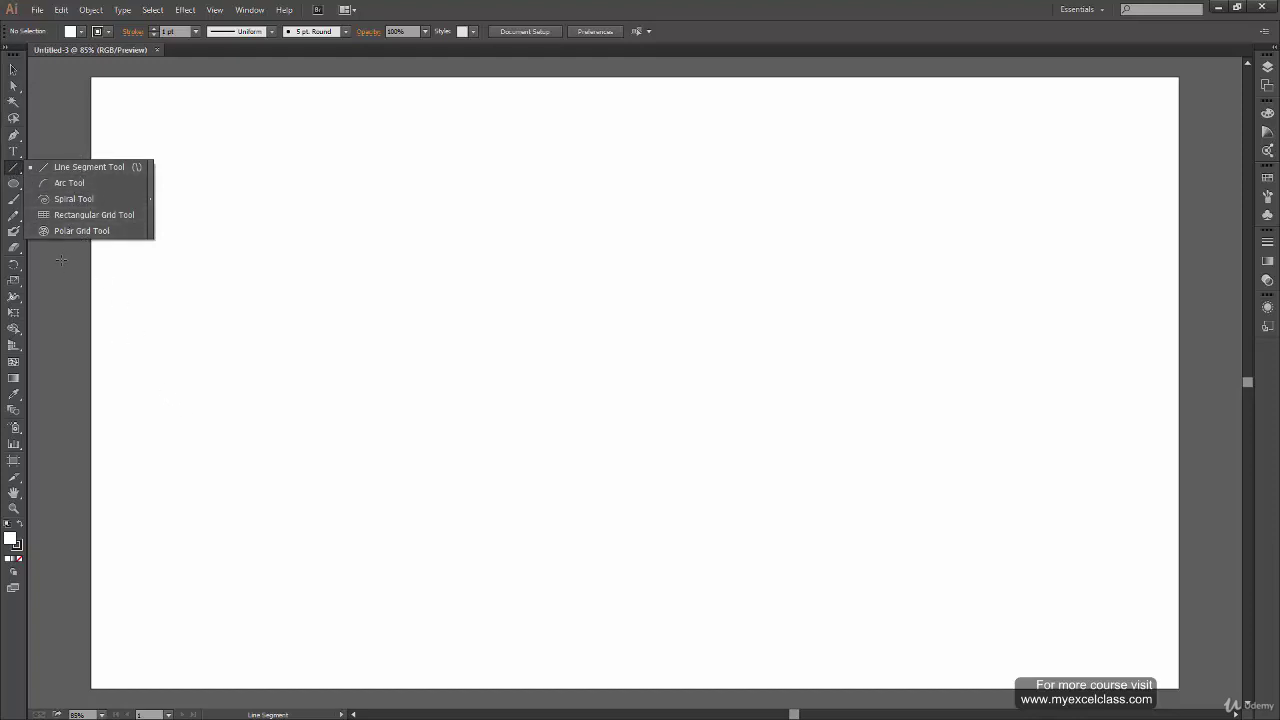
left_click(112, 169)
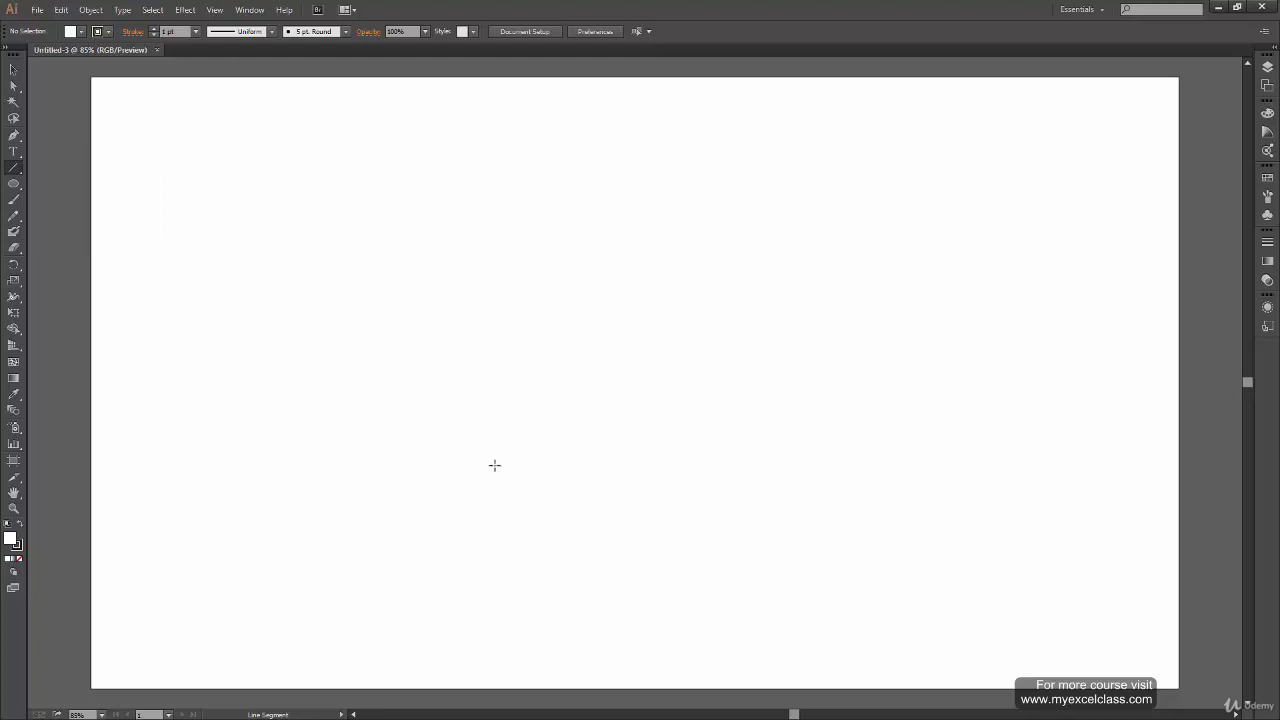
- Draw twelve separate straight practice lines at varied angles across the artboard with the Line Segment tool
left_click_drag(186, 157, 594, 216)
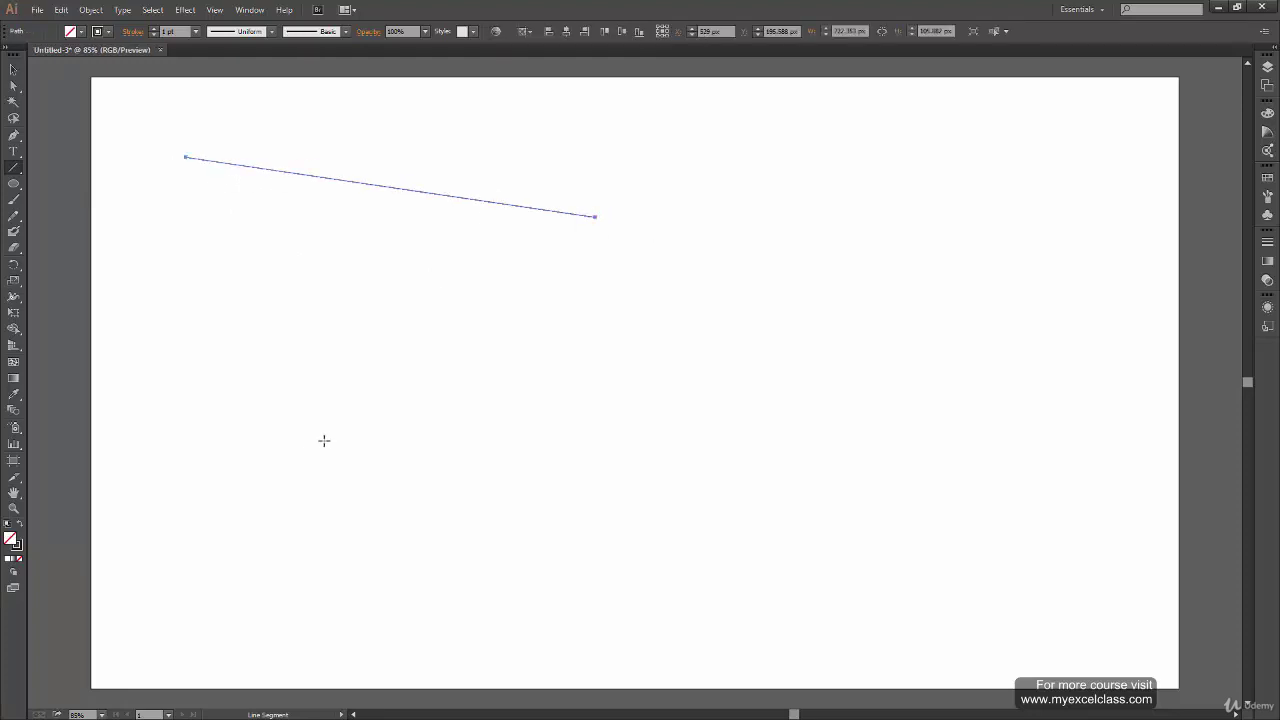
left_click_drag(162, 222, 483, 231)
left_click_drag(211, 359, 514, 248)
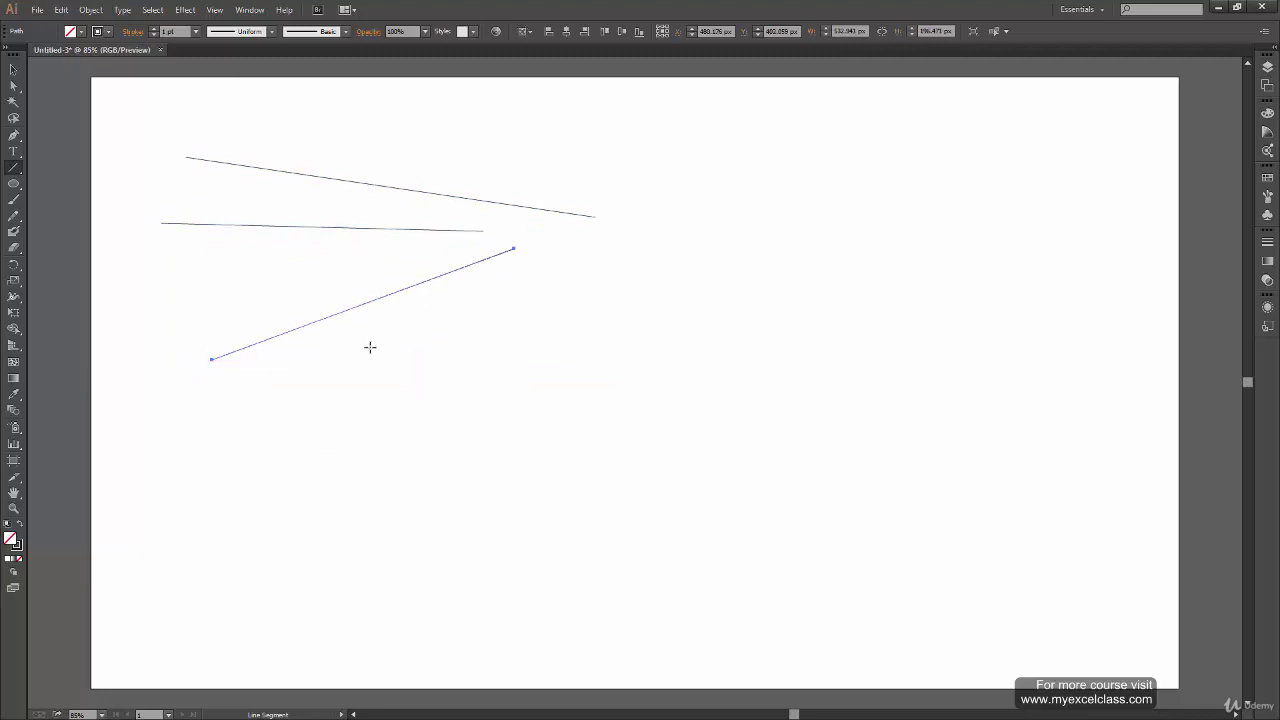
left_click_drag(333, 355, 703, 301)
left_click_drag(497, 359, 791, 392)
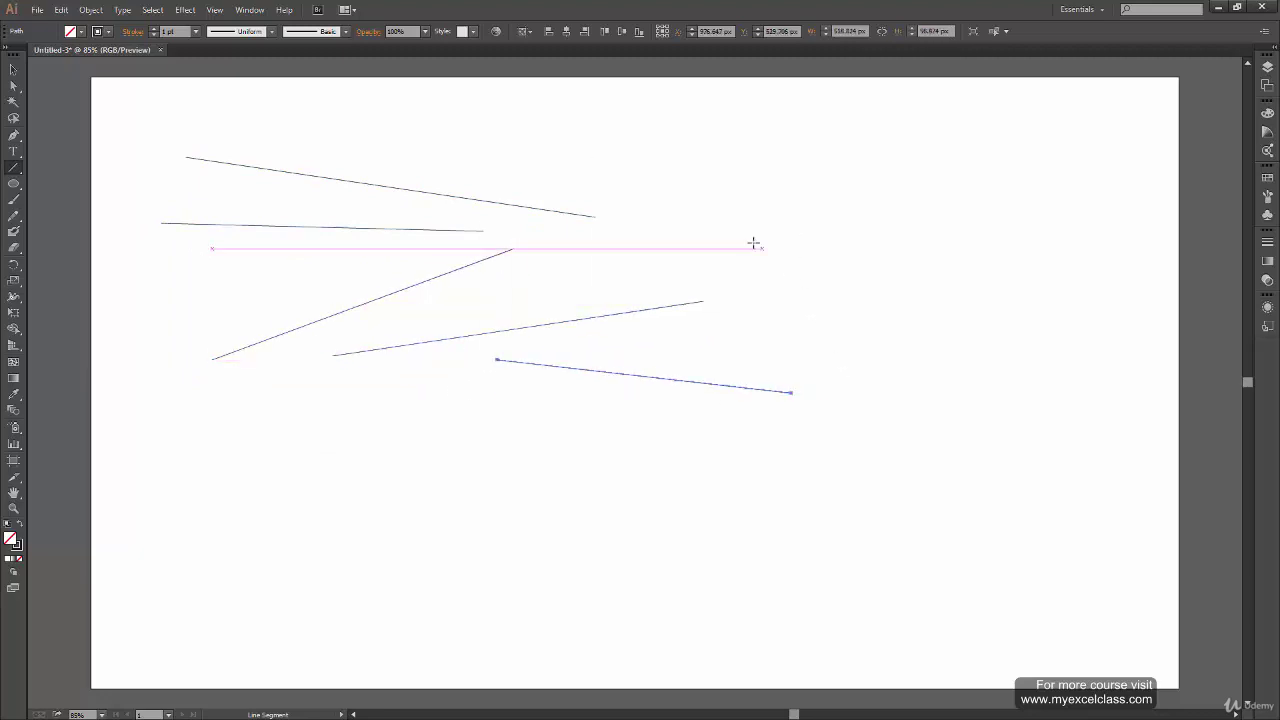
left_click_drag(750, 238, 981, 420)
left_click_drag(774, 127, 928, 309)
left_click_drag(872, 131, 1048, 437)
left_click_drag(1025, 167, 1076, 376)
left_click_drag(398, 490, 762, 453)
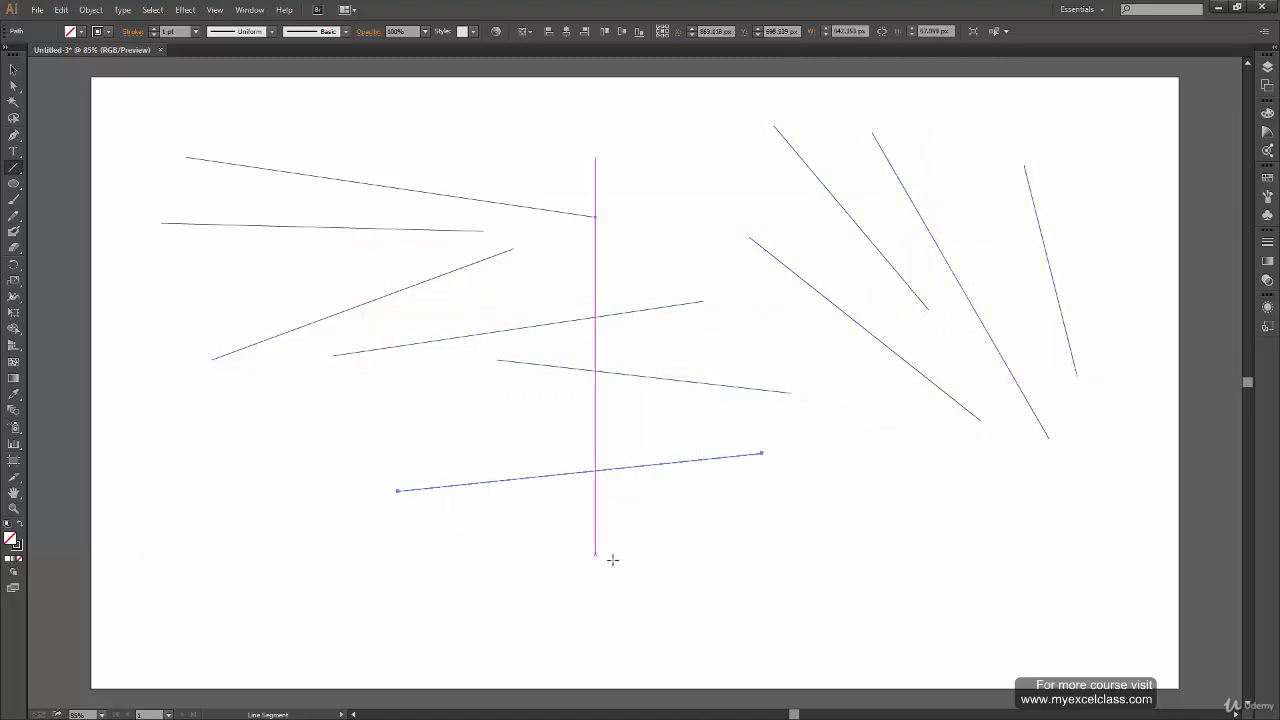
left_click_drag(605, 558, 855, 453)
left_click_drag(902, 416, 830, 603)
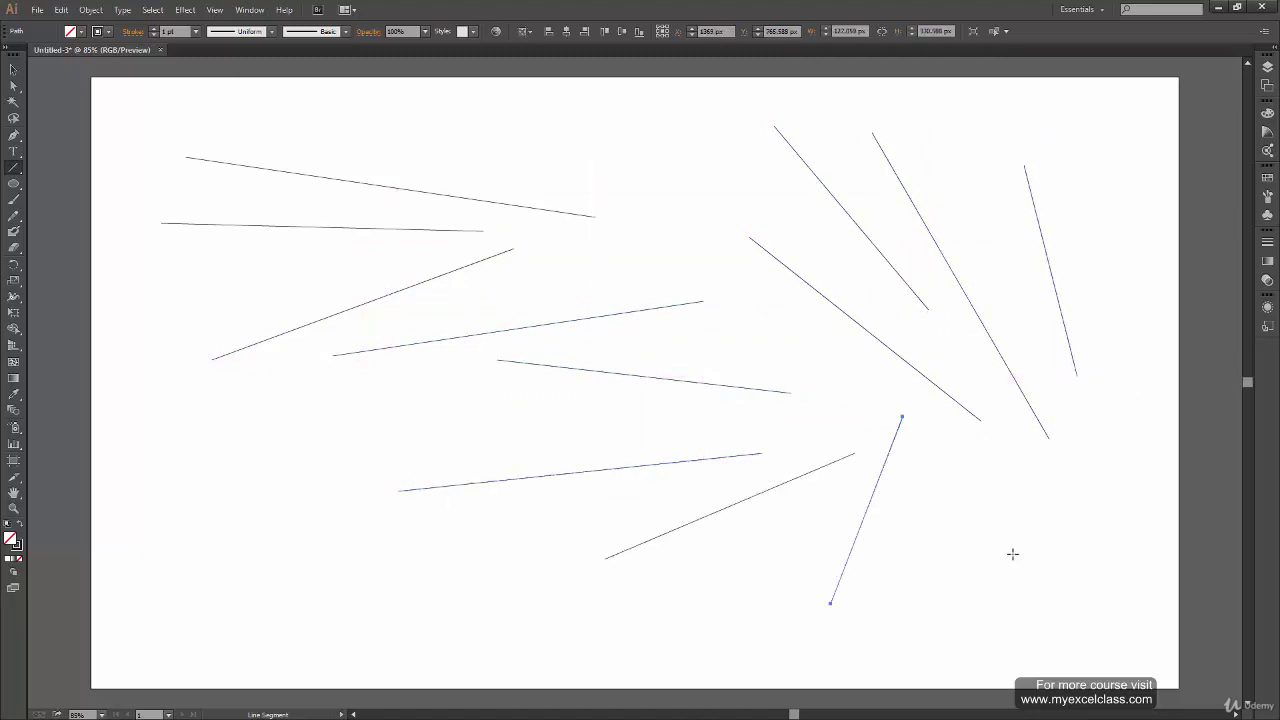
- Select all the practice lines and delete them to clear the artboard
left_click(14, 216)
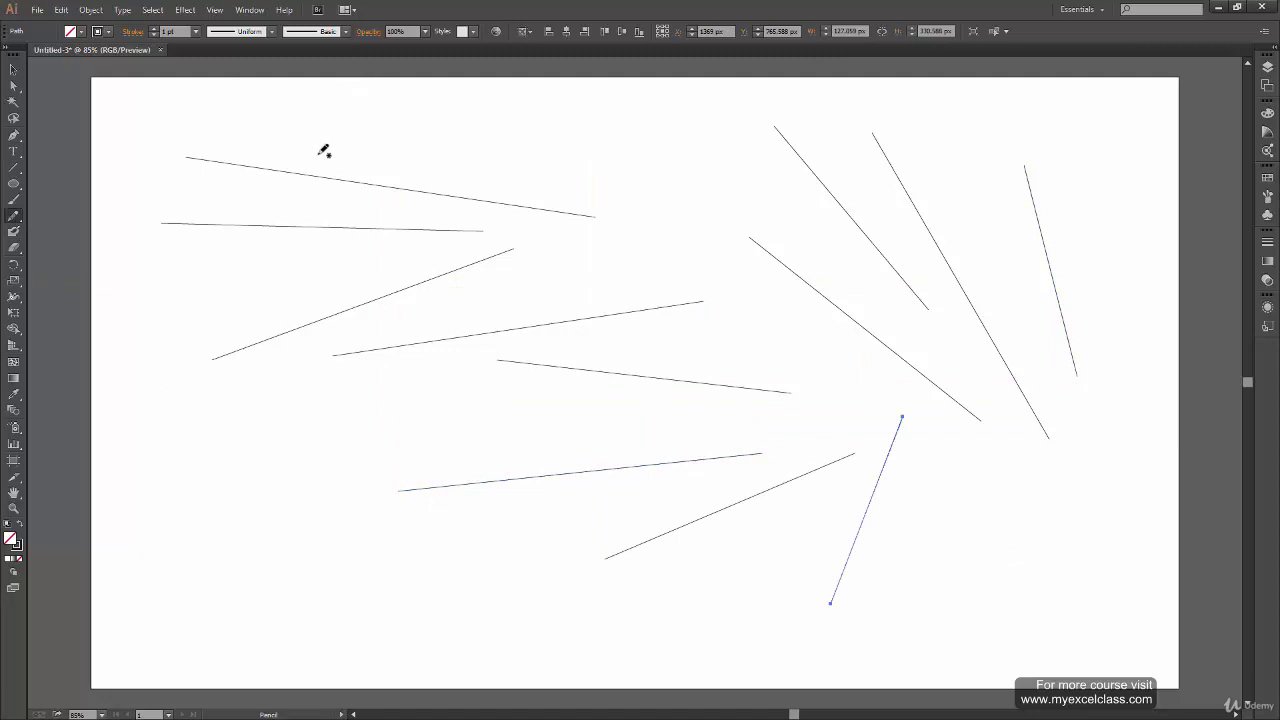
key("ctrl+shift+b")
key("ctrl+a")
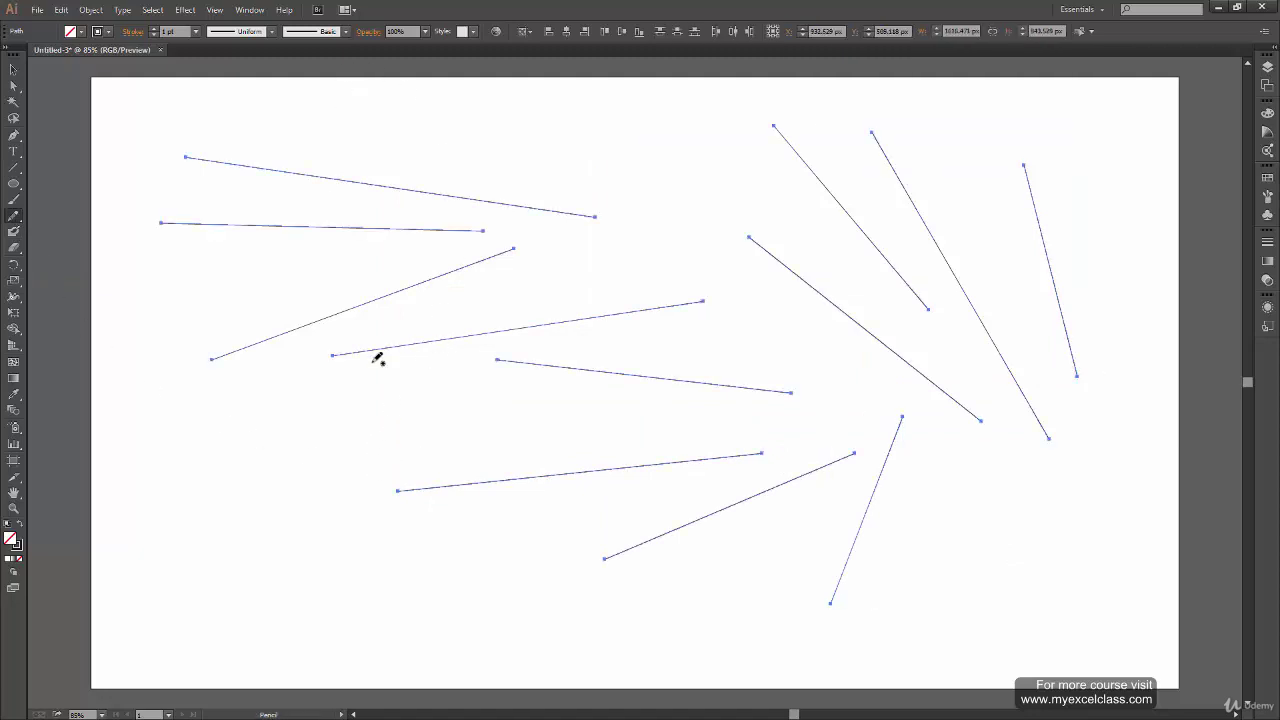
key("Delete")
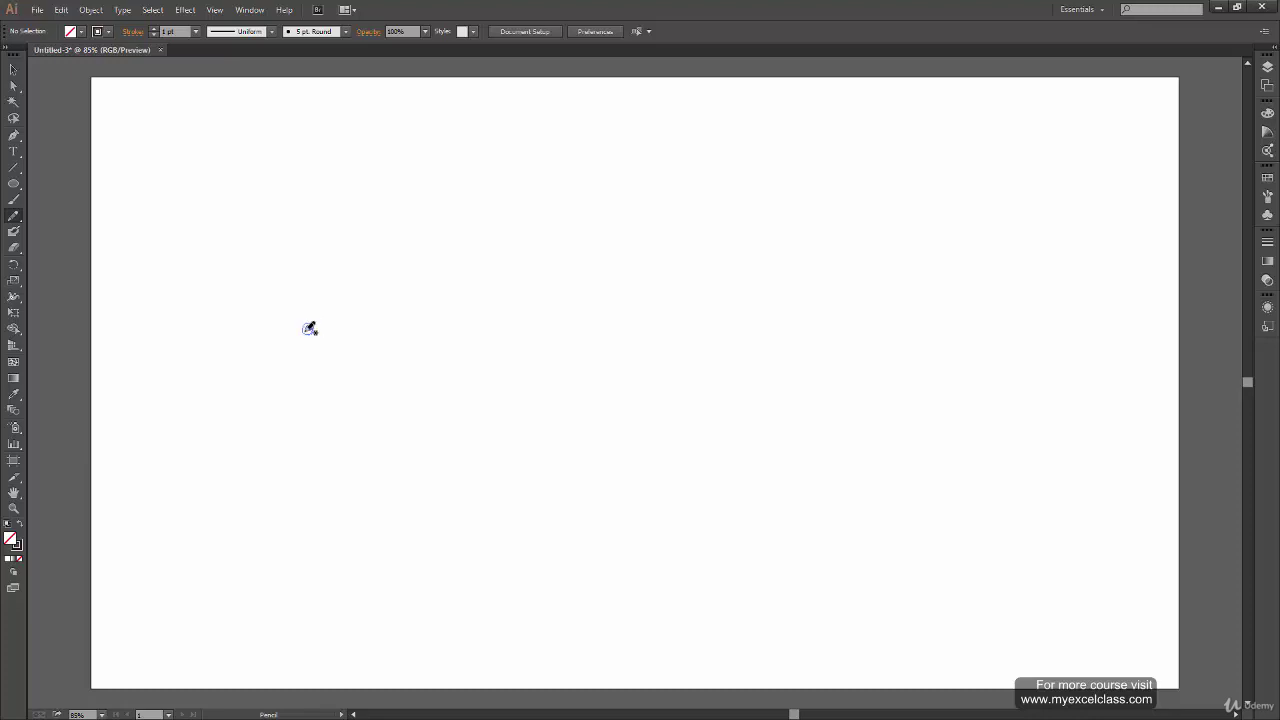
left_click(308, 329)
key("v")
left_click(120, 390)
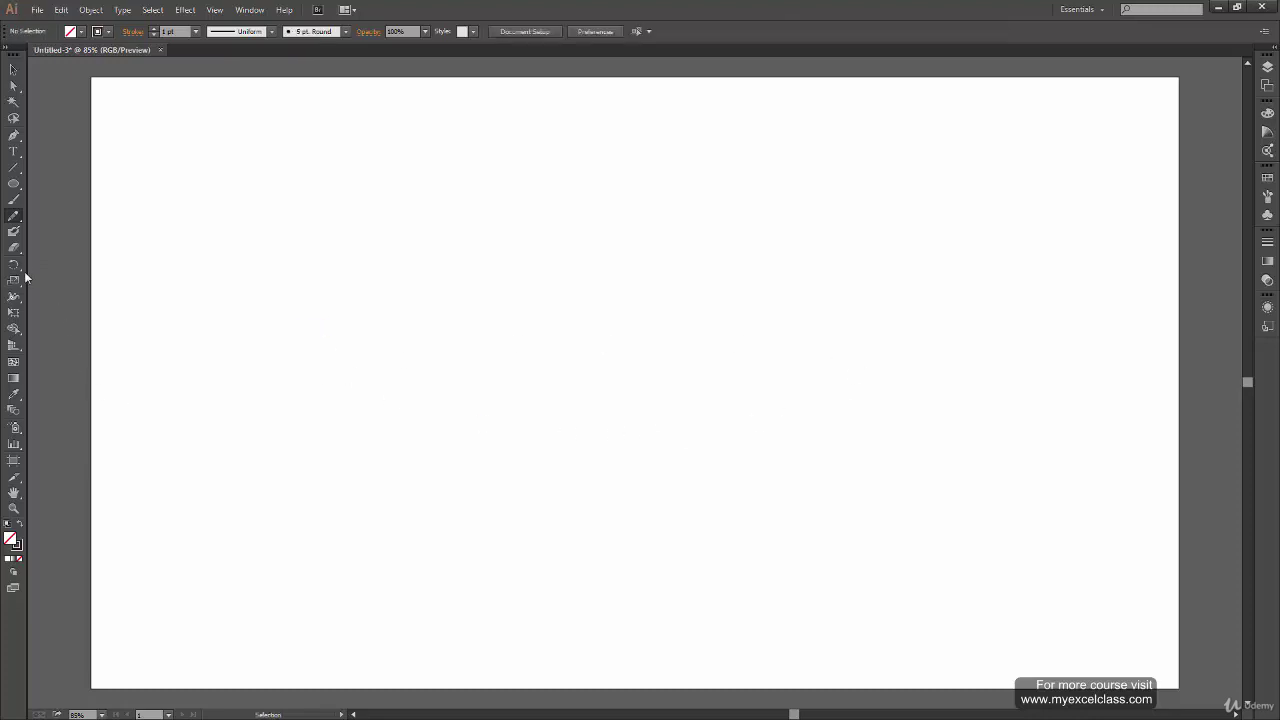
- Paint two dots far apart across the artboard's middle with the Paintbrush and join them with a freehand stroke
left_click(14, 199)
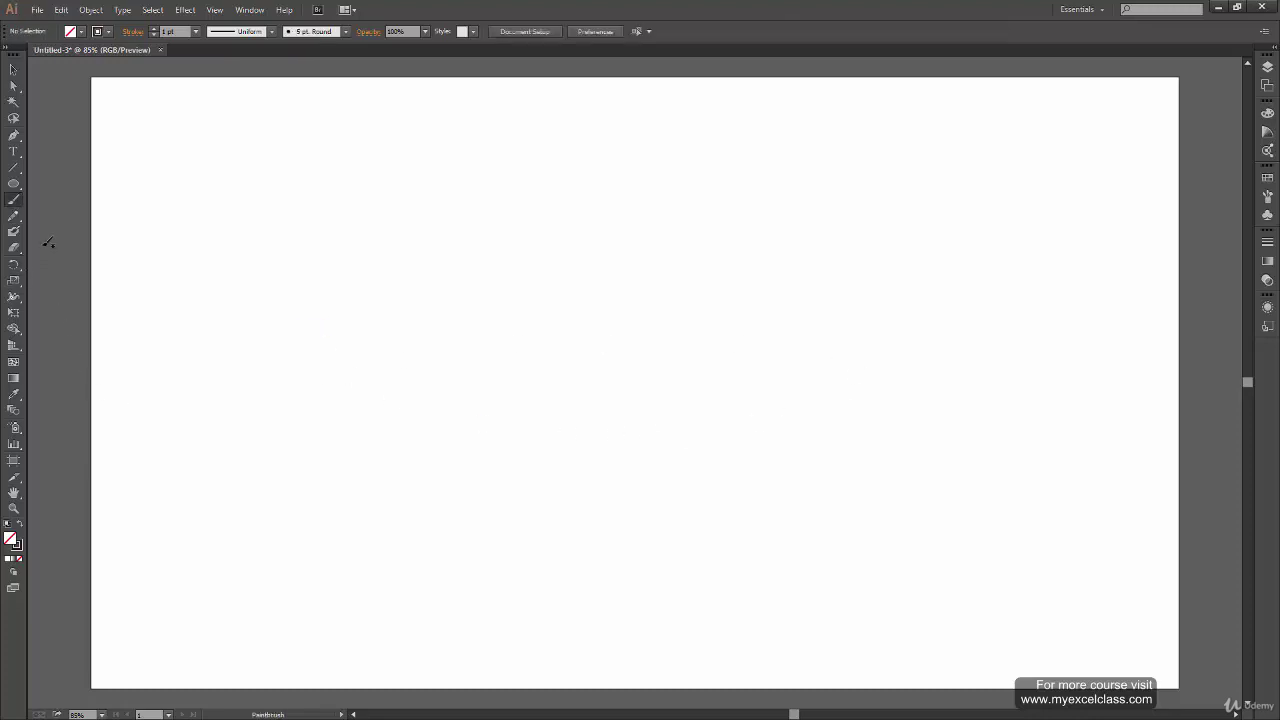
left_click(279, 349)
left_click(930, 330)
mouse_move(281, 347)
left_mouse_down()
mouse_move(763, 318)
mouse_move(932, 330)
left_mouse_up()
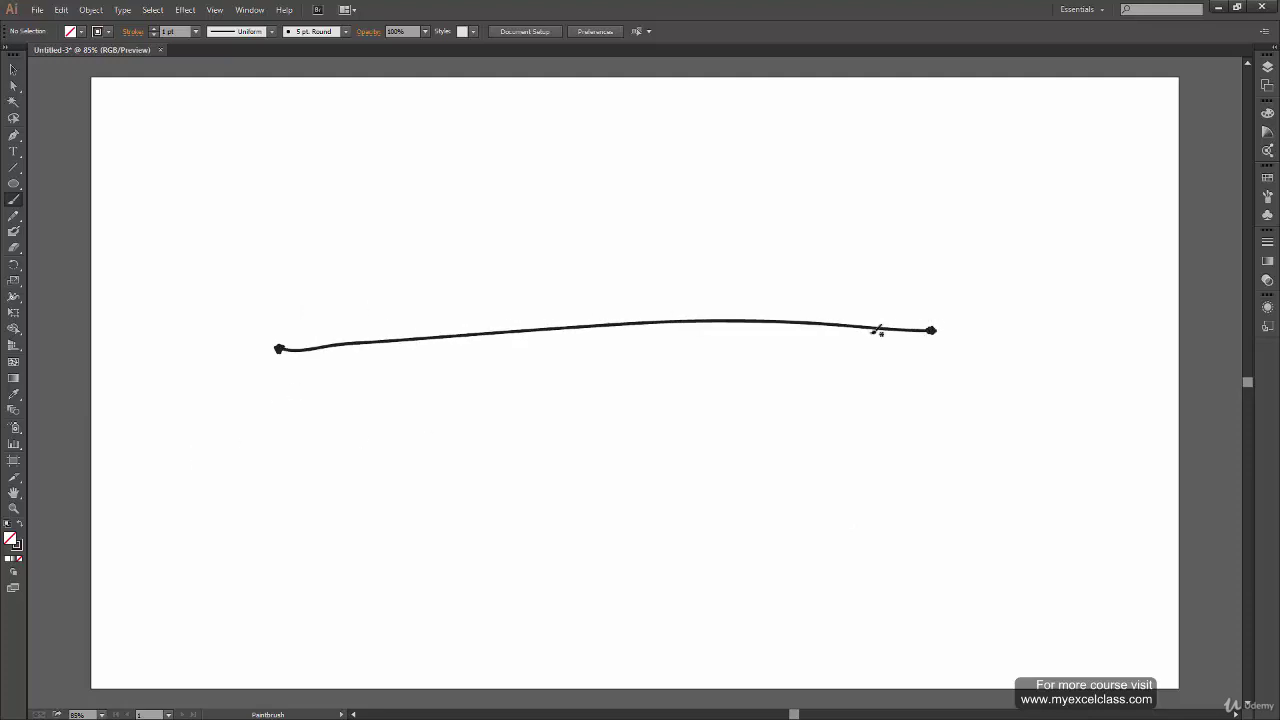
- Undo the freehand connecting stroke and repaint a straighter Paintbrush stroke between the two dots
key("v")
key("ctrl+z")
key("b")
left_click_drag(281, 347, 583, 329)
key("ctrl+z")
left_click_drag(279, 348, 932, 330)
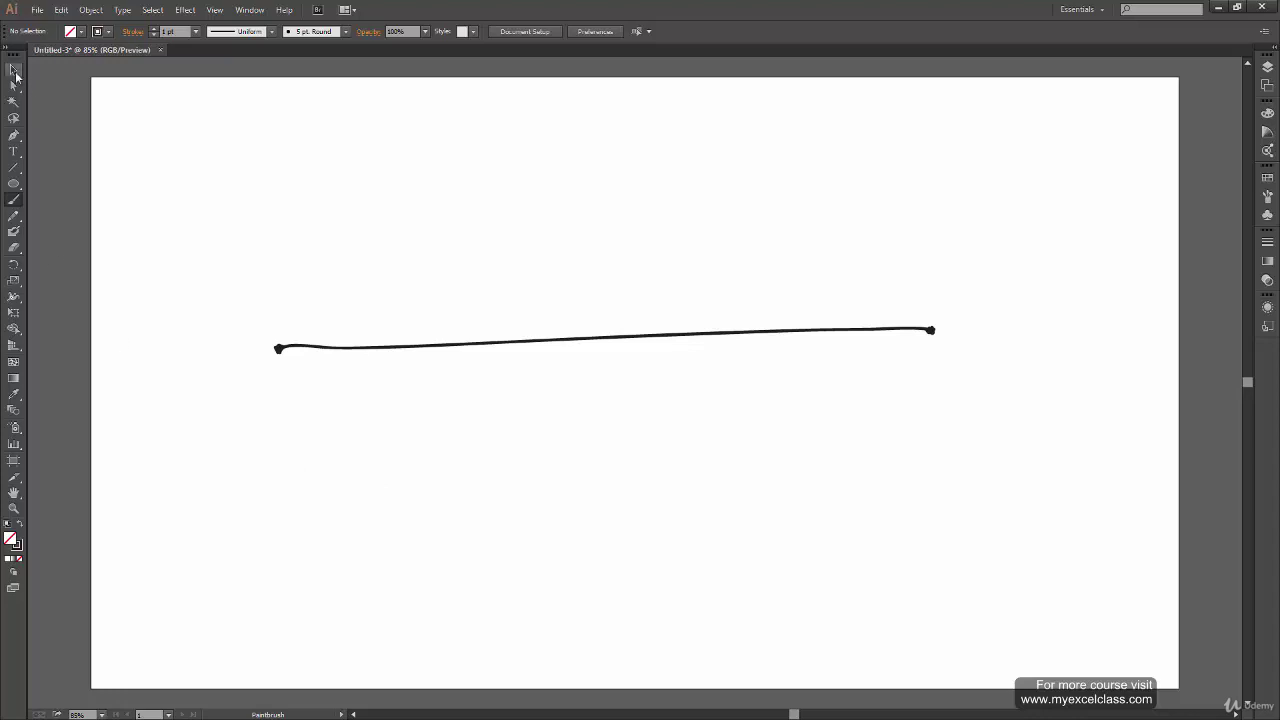
- Draw a nearly horizontal line segment about 1,160 px long just above the brush stroke
left_click(13, 167)
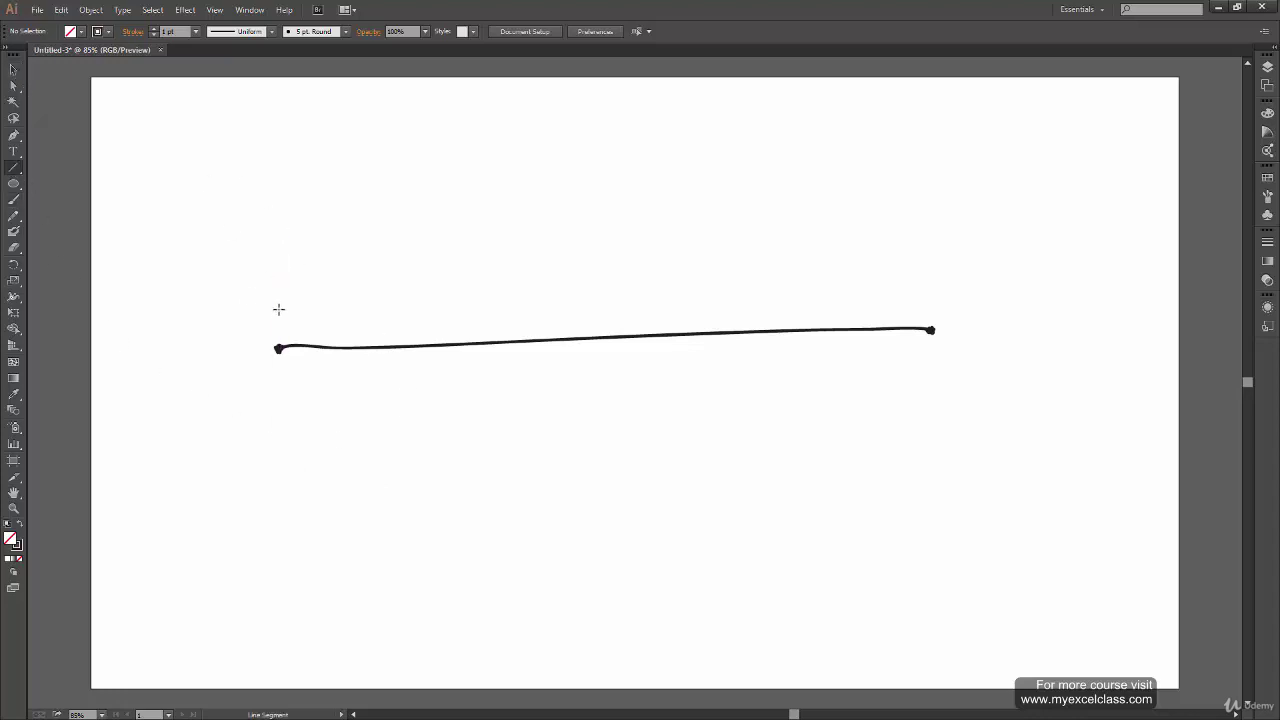
mouse_move(276, 313)
left_mouse_down()
mouse_move(934, 304)
mouse_move(345, 341)
left_mouse_up()
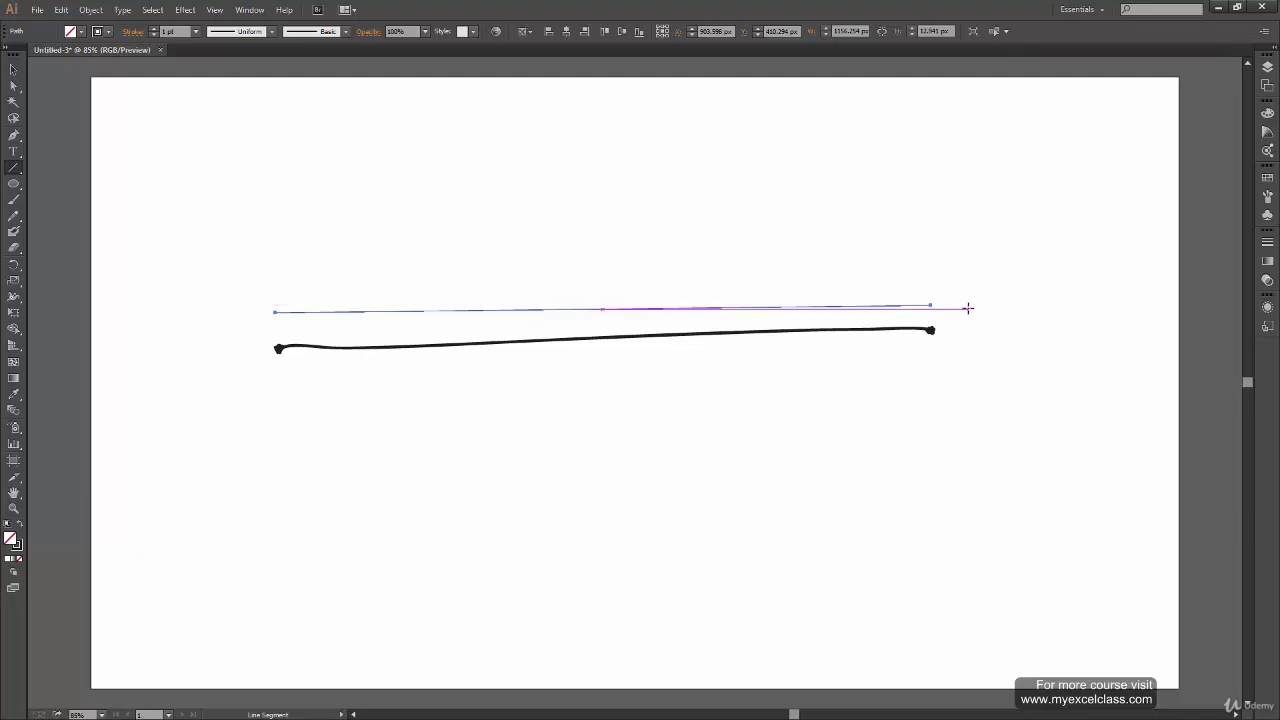
- Select the brush stroke, its dots and the straight line together and delete them
key("v")
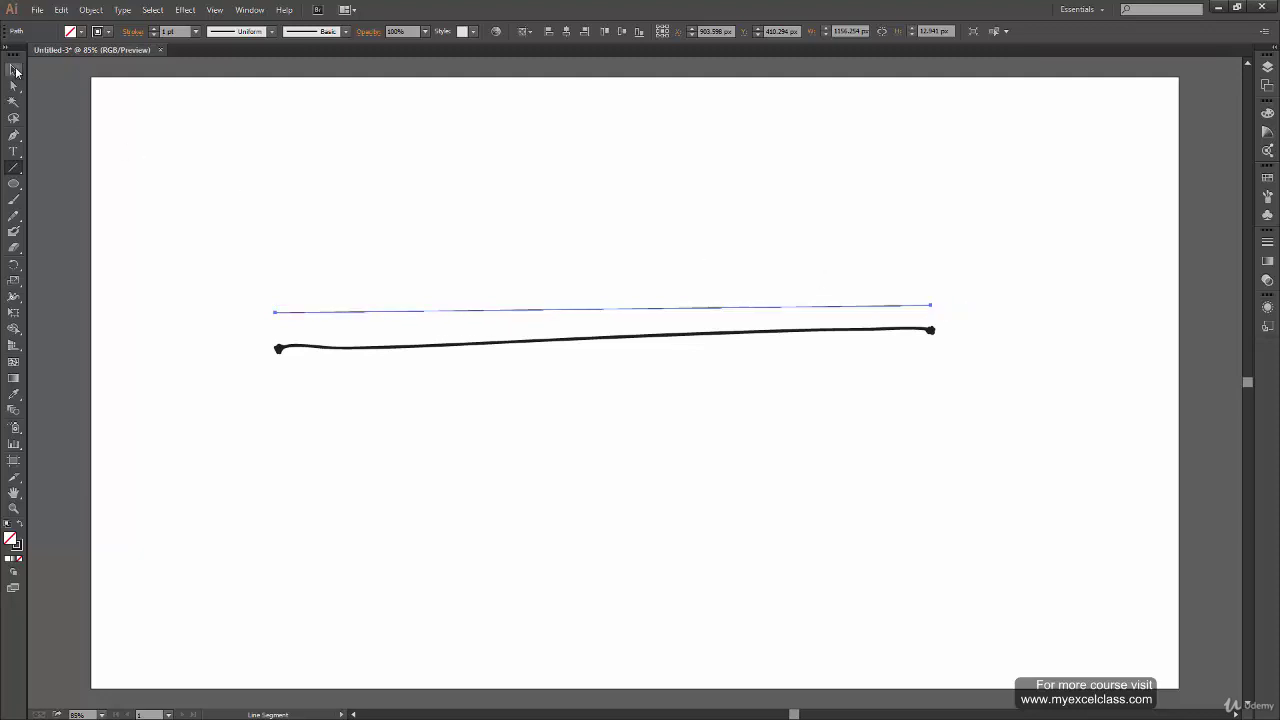
left_click_drag(228, 191, 988, 500)
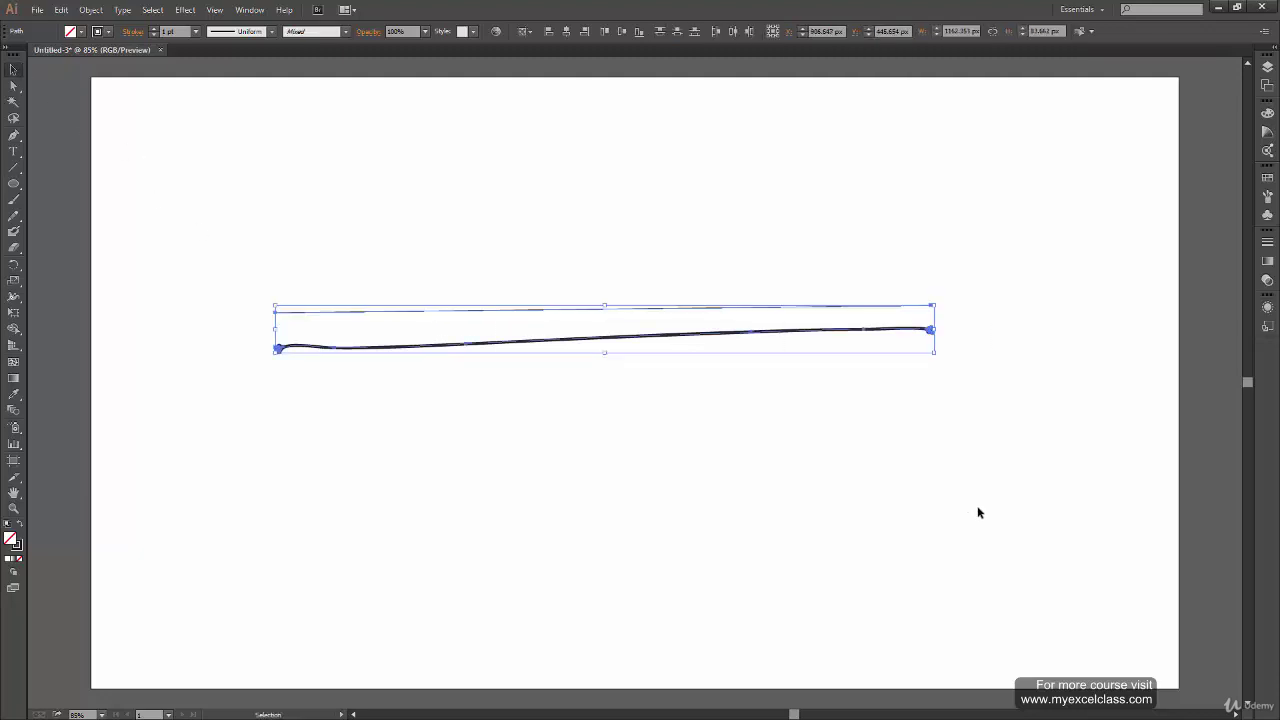
key("Delete")
- Draw a five-pointed star outline from ten connected line segments in the middle of the artboard, then deselect it
left_click(14, 168)
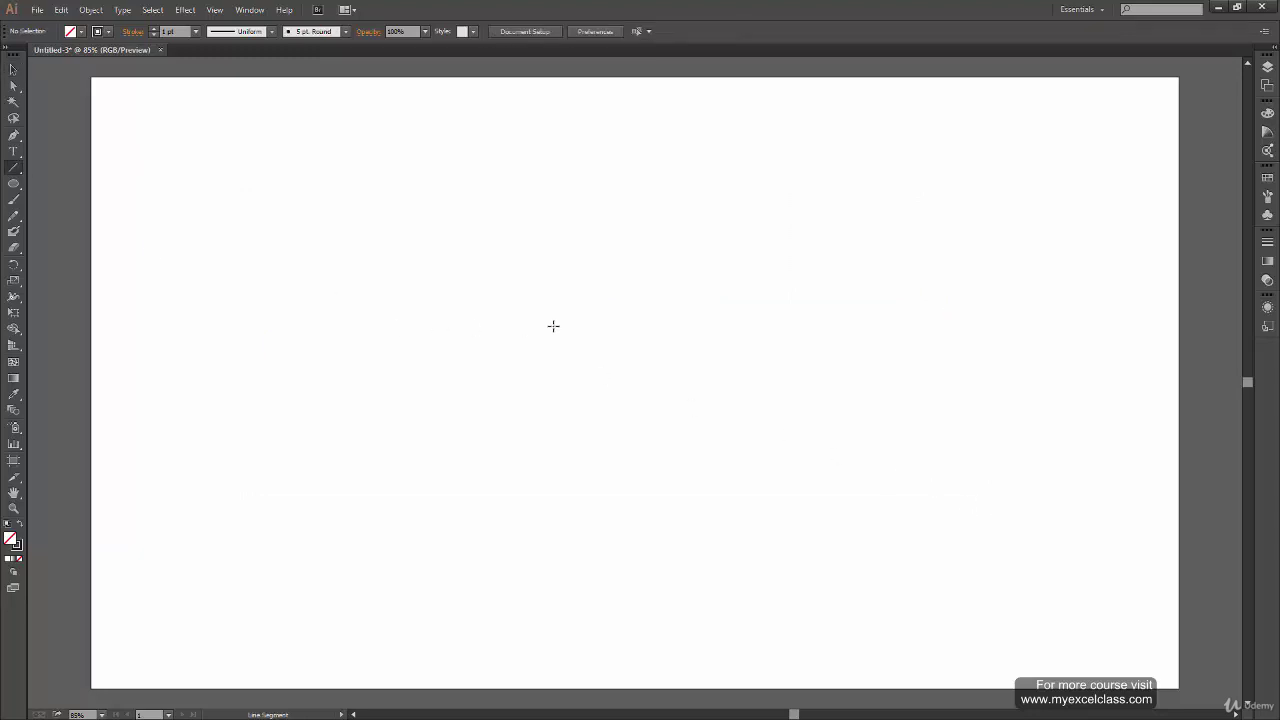
mouse_move(499, 327)
left_mouse_down()
mouse_move(557, 203)
mouse_move(595, 331)
mouse_move(720, 363)
mouse_move(621, 416)
mouse_move(660, 466)
mouse_move(665, 523)
mouse_move(557, 437)
mouse_move(469, 529)
mouse_move(476, 416)
mouse_move(476, 433)
mouse_move(380, 375)
left_mouse_up()
left_click_drag(380, 375, 498, 330)
left_click(14, 70)
left_click(160, 383)
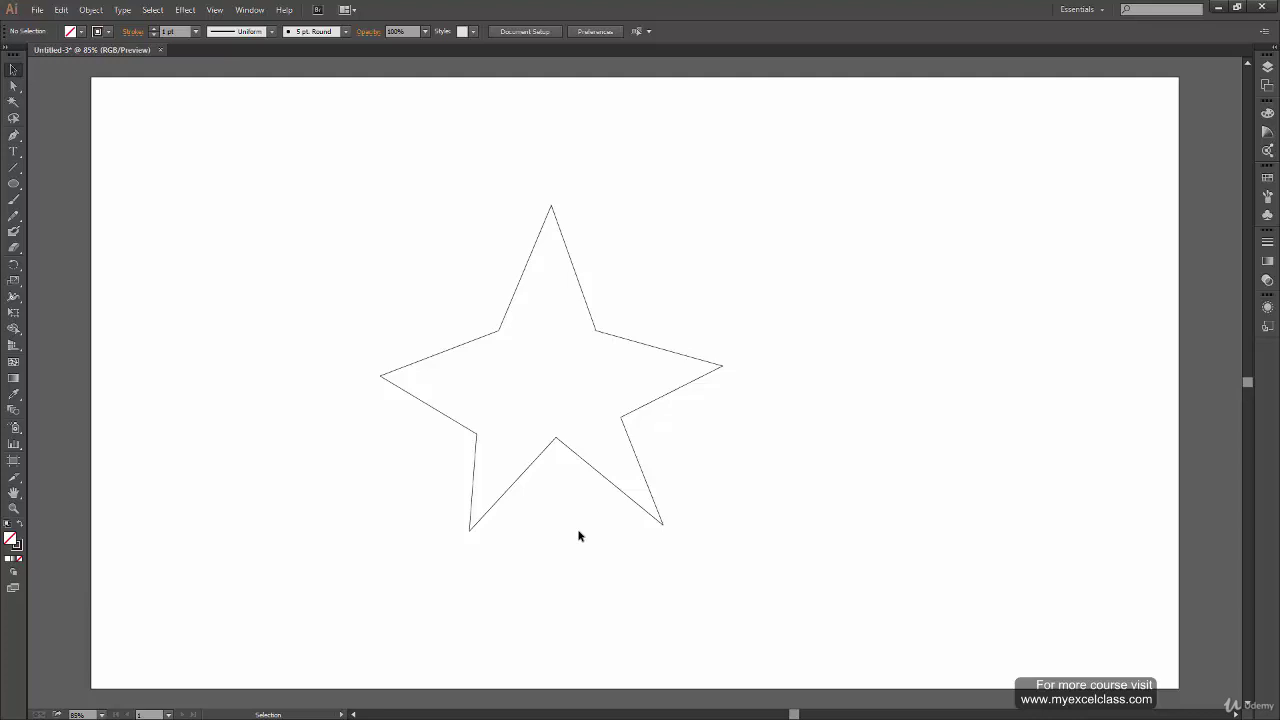
- Select every segment of the star outline and delete it
left_click_drag(853, 224, 386, 600)
key("Delete")
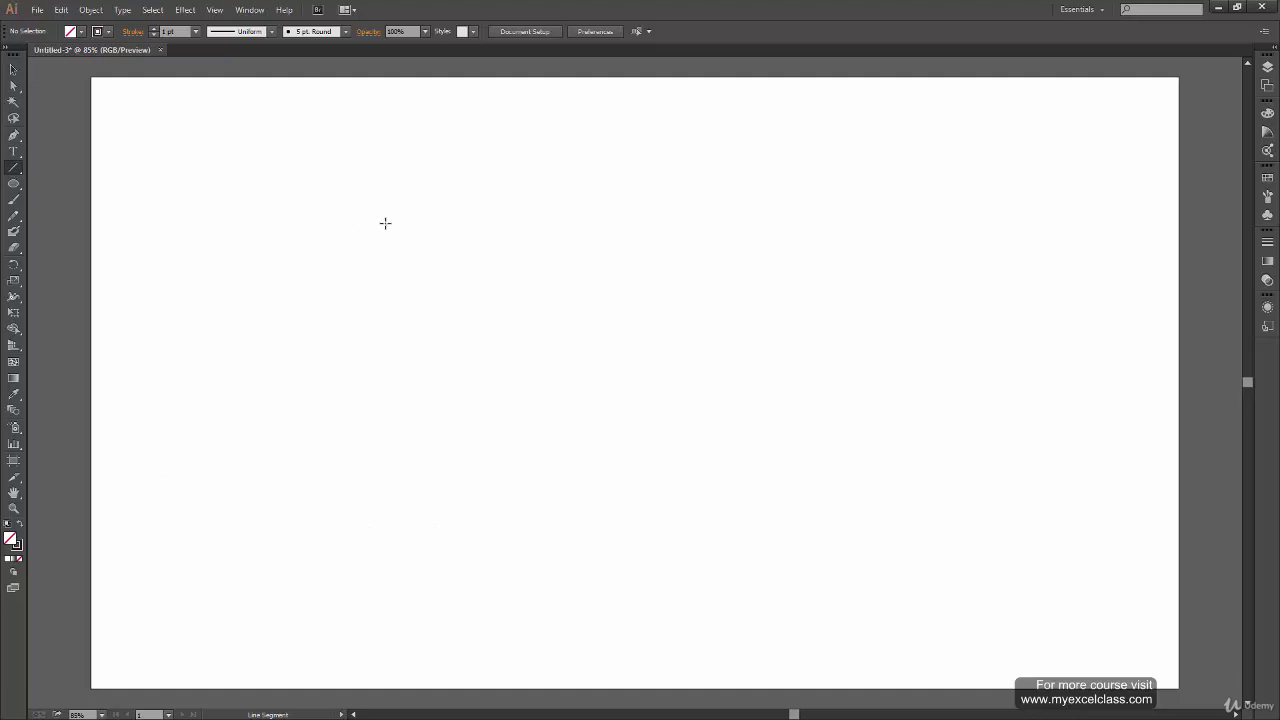
- Draw a diagonal line constrained to 315°, about 558 px wide and 558 px high, and delete it
left_click_drag(287, 232, 559, 298)
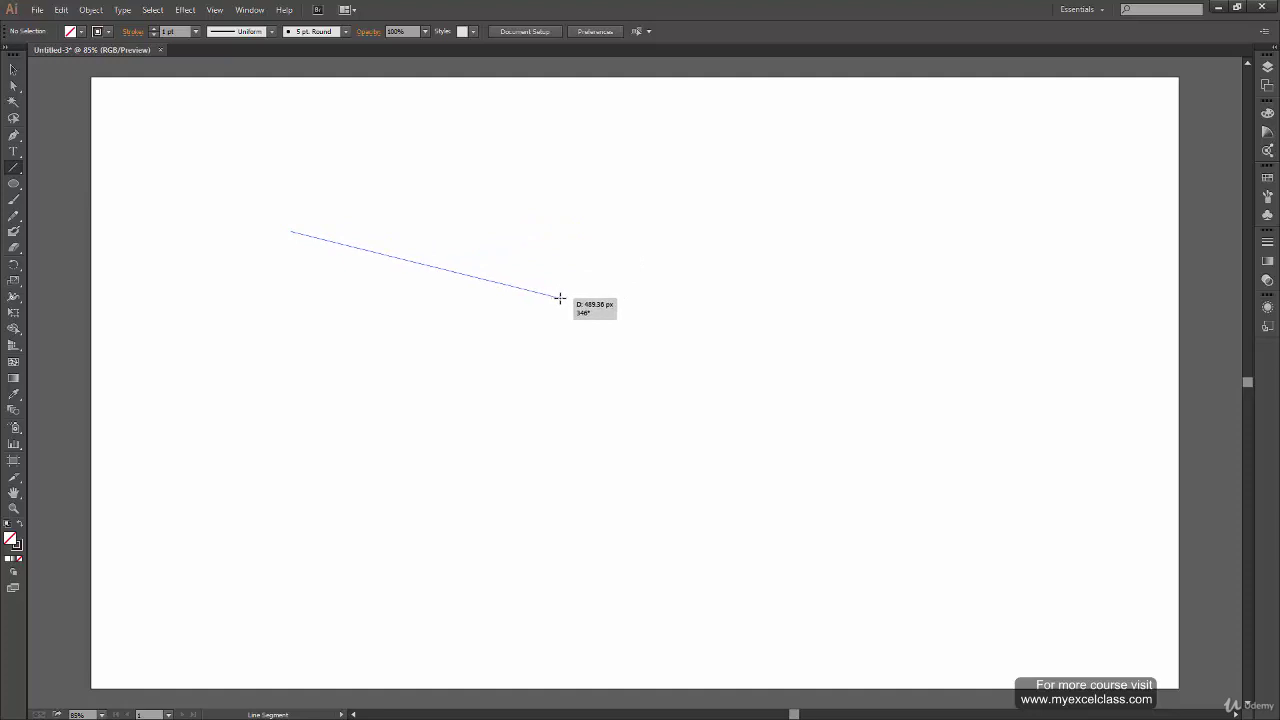
left_click_drag(559, 298, 324, 413)
key("shift")
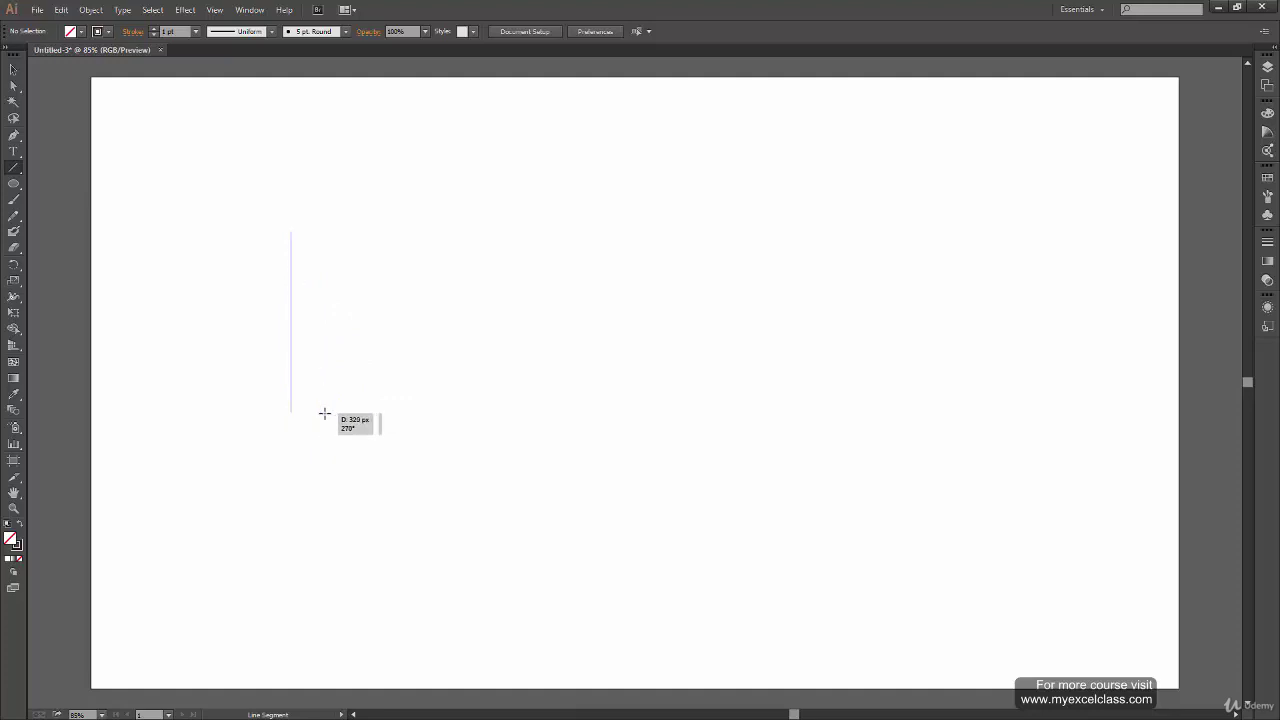
left_click_drag(324, 413, 467, 422)
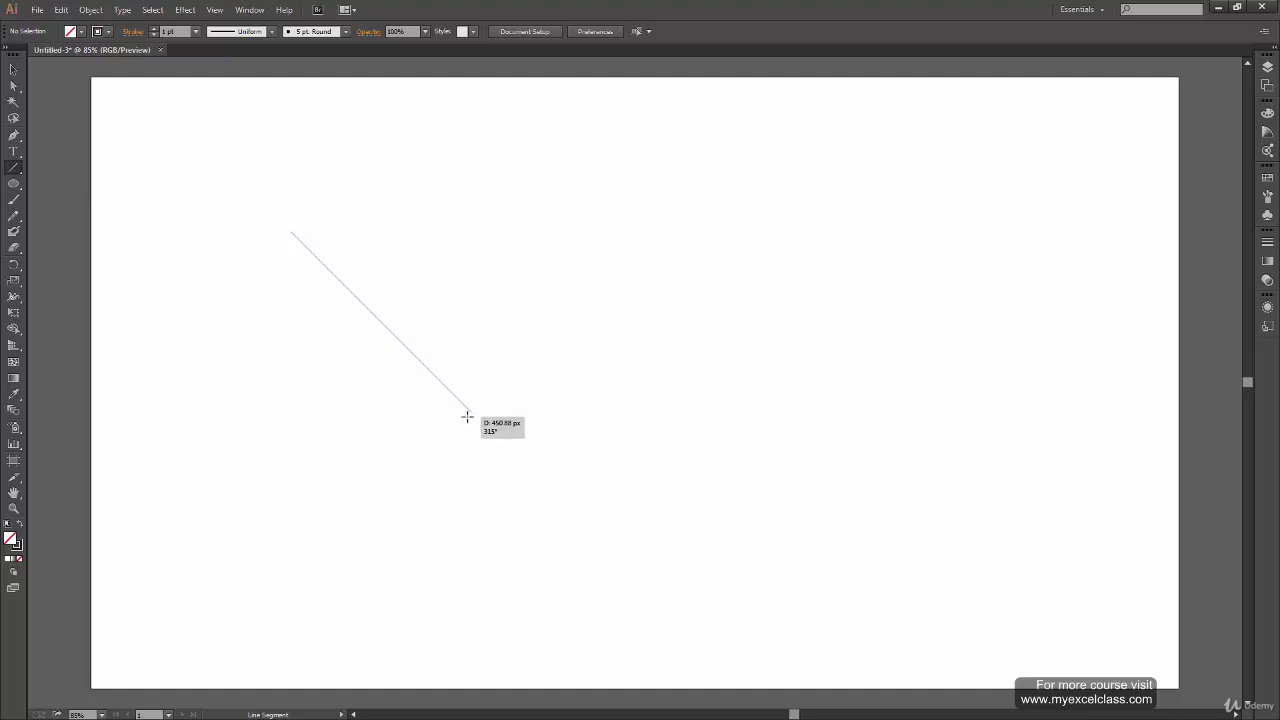
left_click_drag(467, 416, 630, 527)
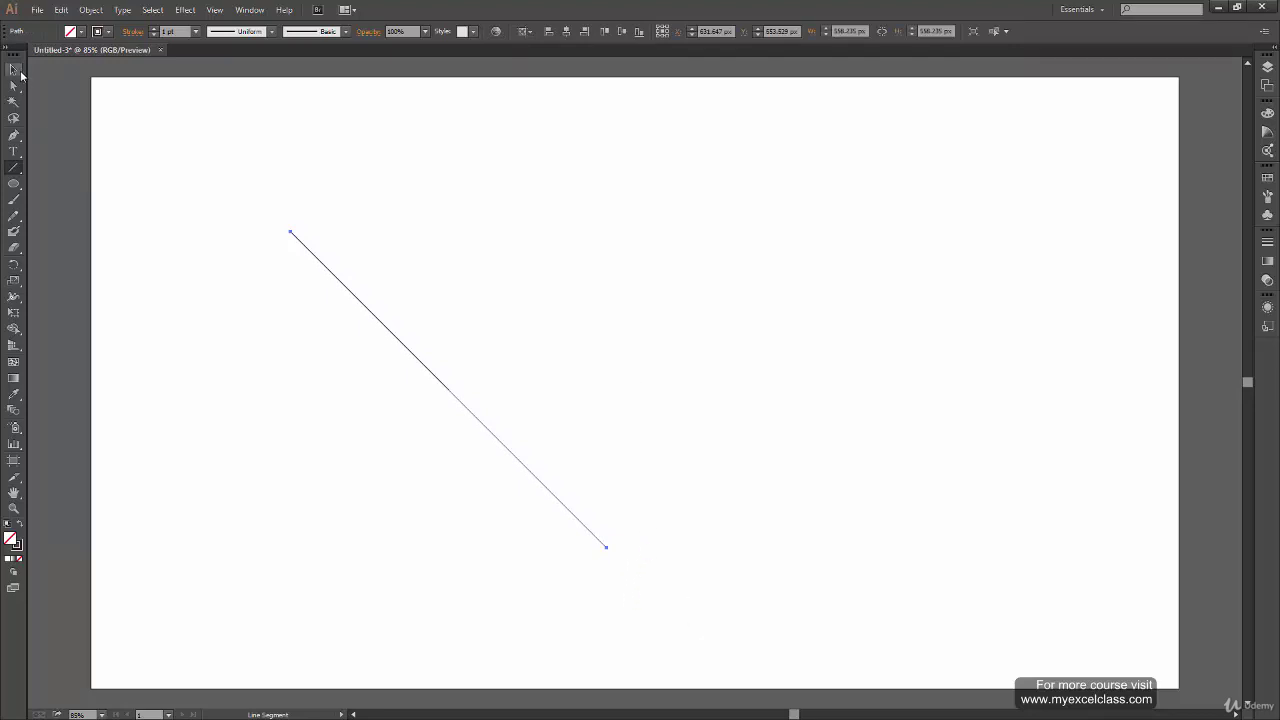
left_click(16, 70)
key("Delete")
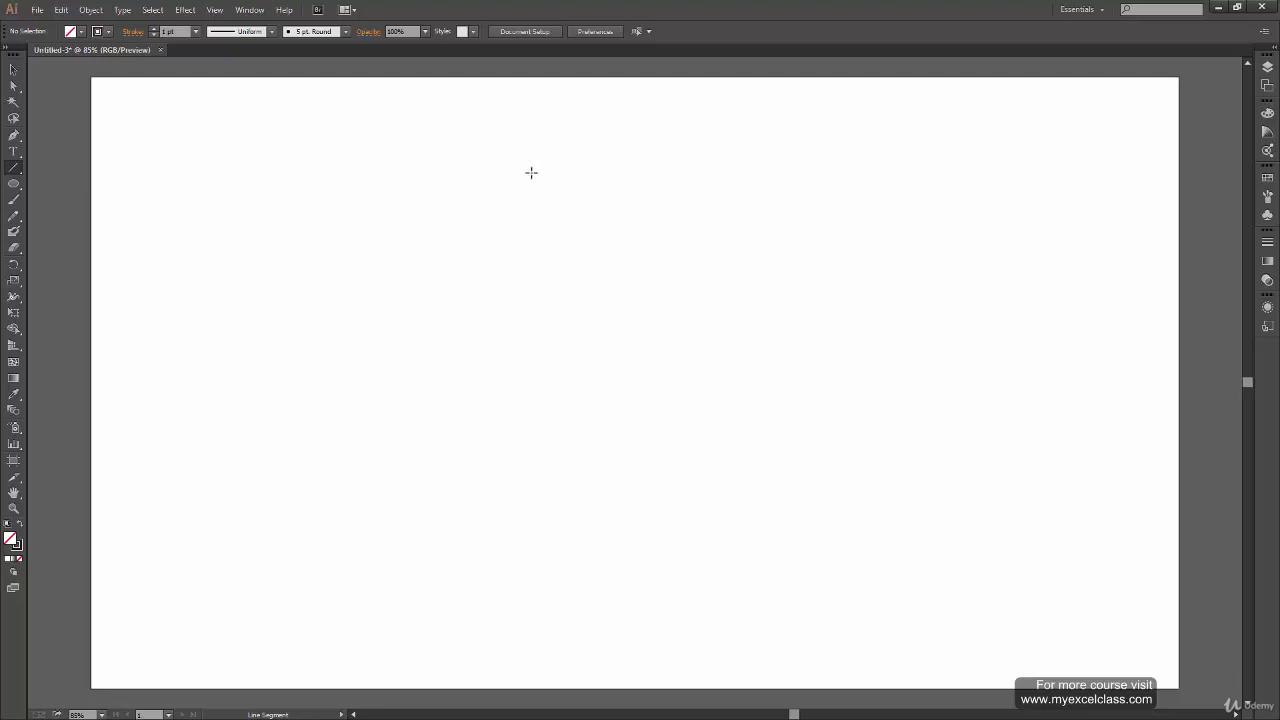
- Draw a diamond from four connected line segments constrained to 45° angles, each about 240 px wide and high, then deselect it
left_click_drag(531, 172, 667, 309)
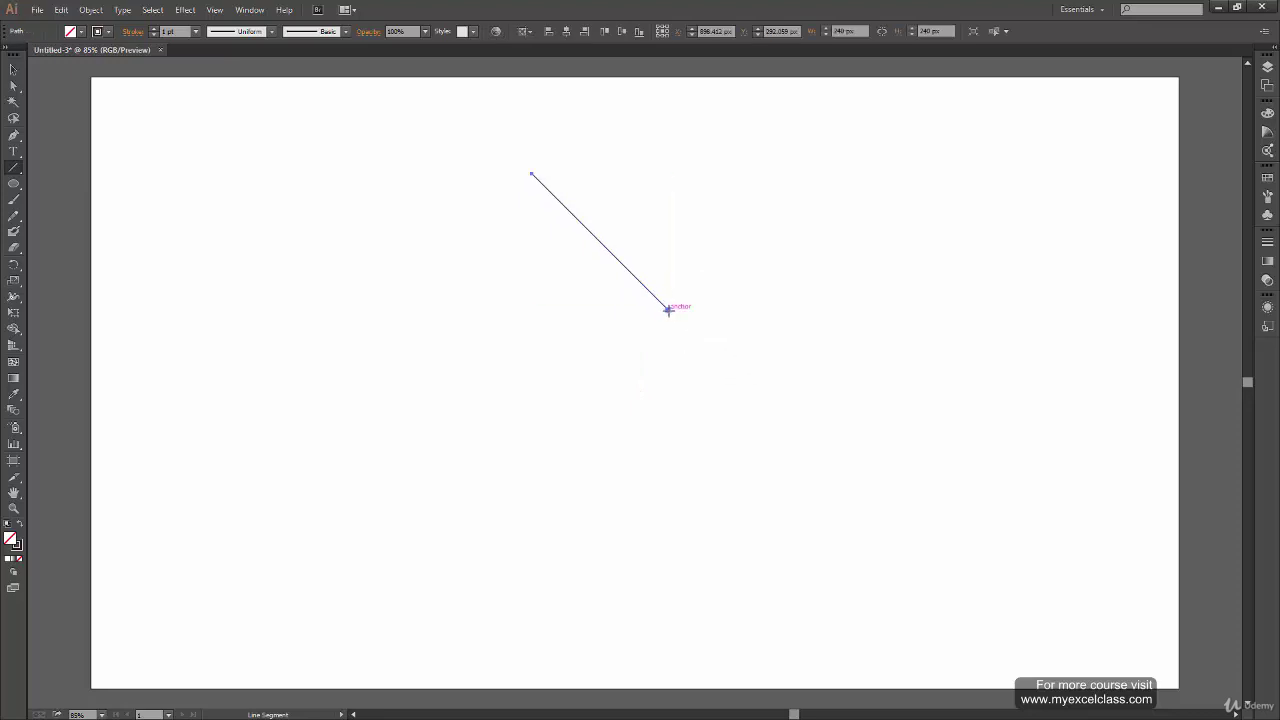
left_click_drag(668, 309, 535, 445)
left_click(214, 10)
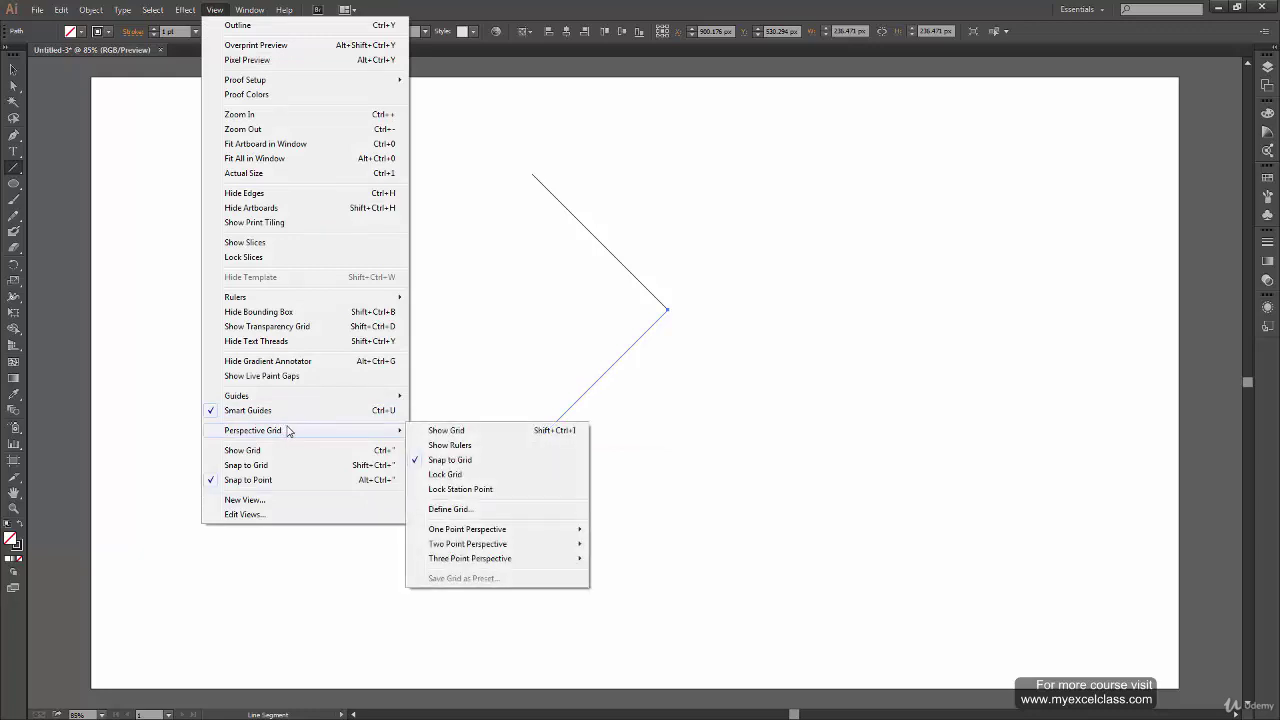
left_click(218, 12)
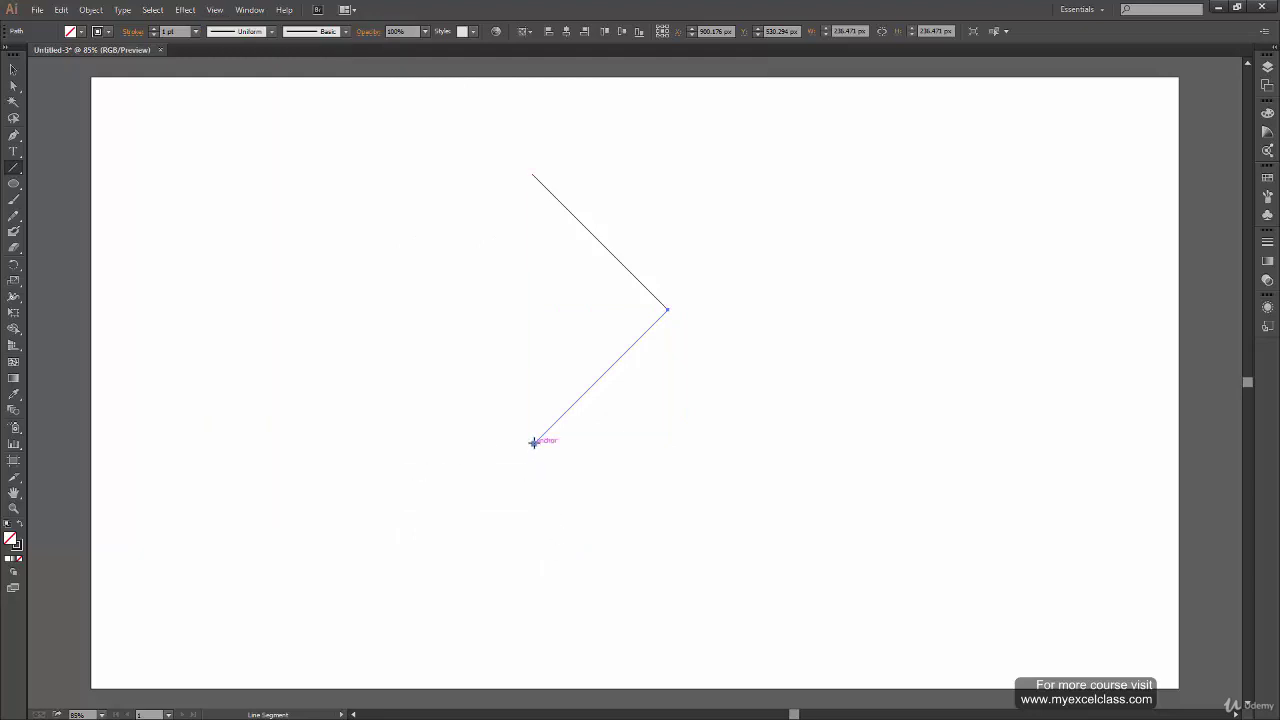
left_click_drag(533, 443, 340, 348)
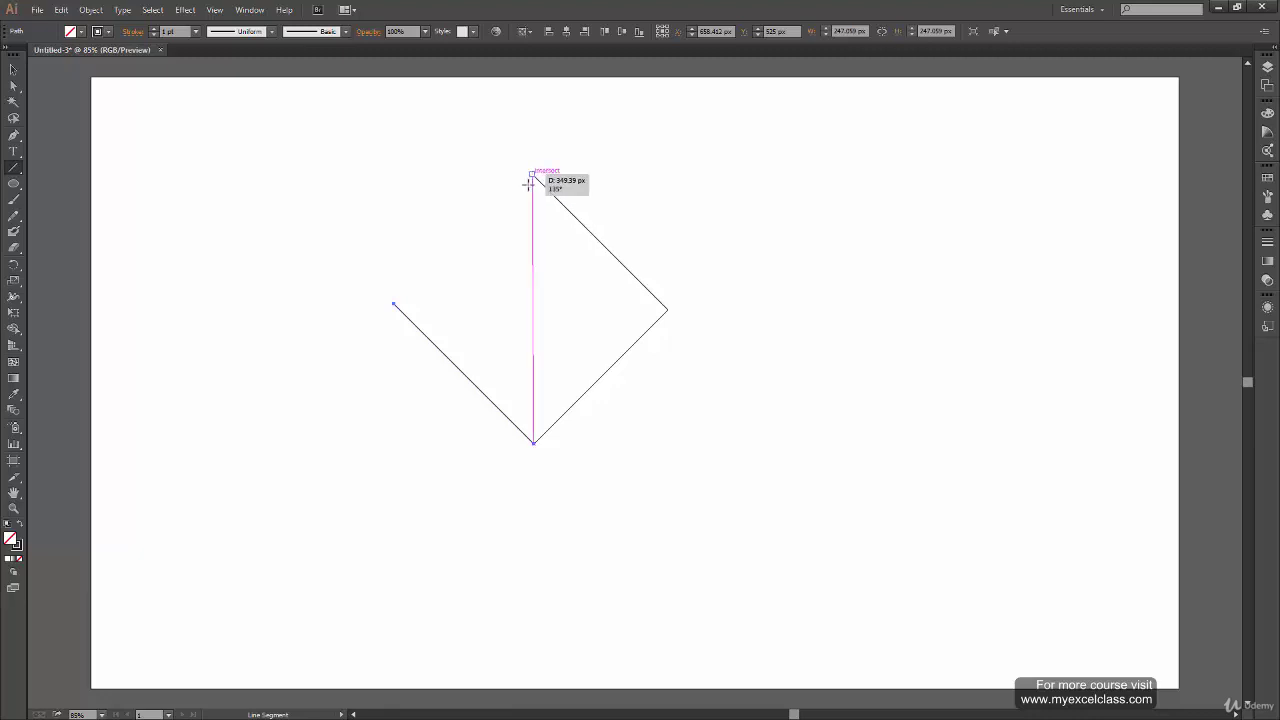
left_click_drag(529, 183, 409, 317)
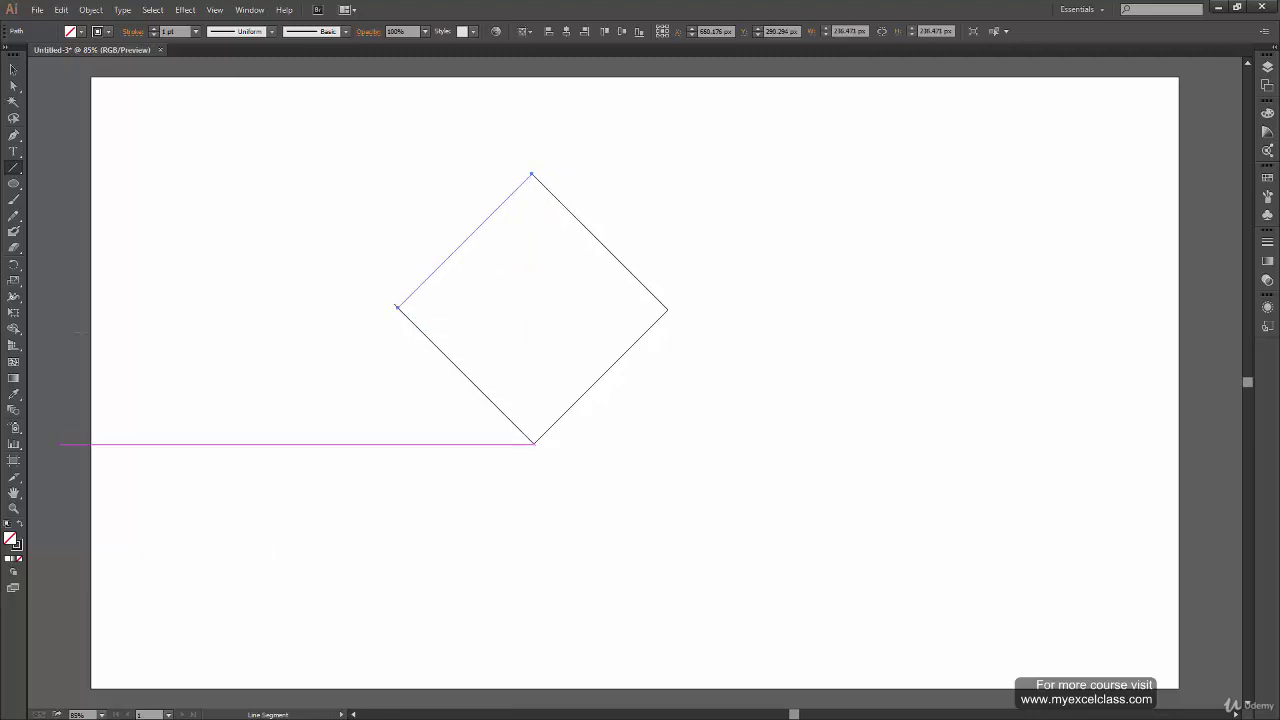
left_click(13, 69)
left_click(651, 288)
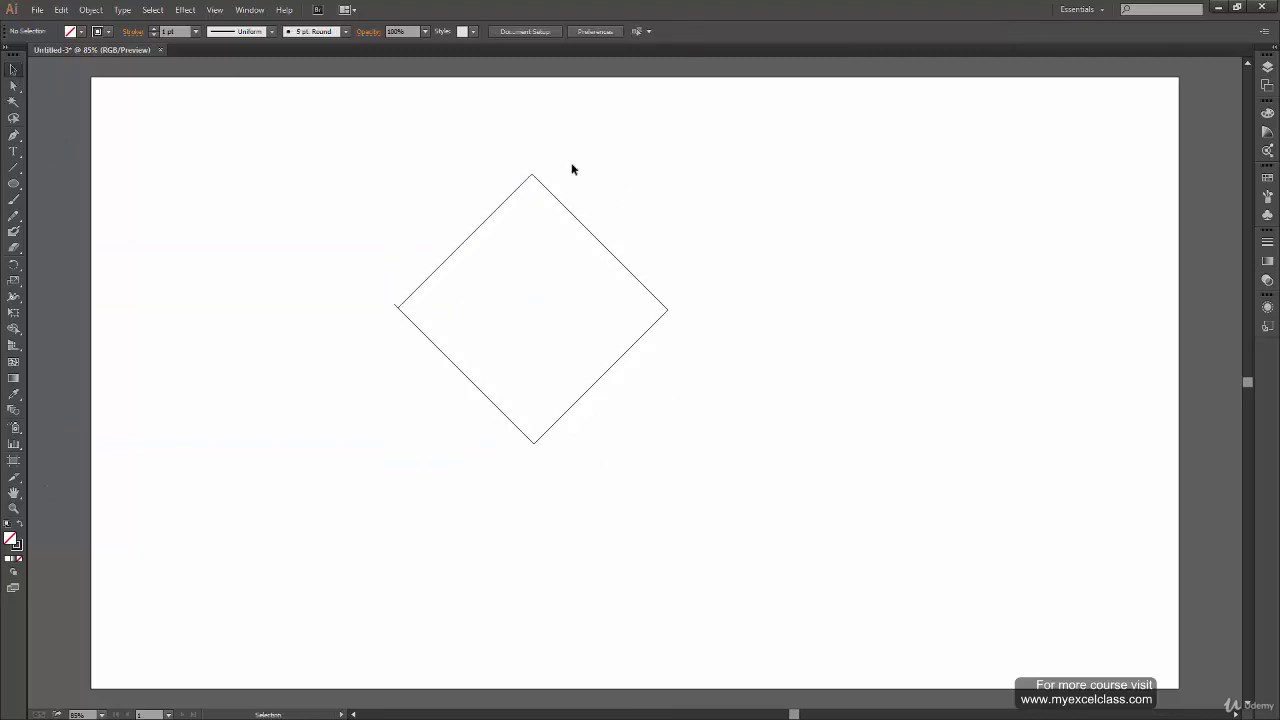
- Inspect the segment that overshoots the diamond's left corner, then select all four segments and delete them
left_click(395, 308)
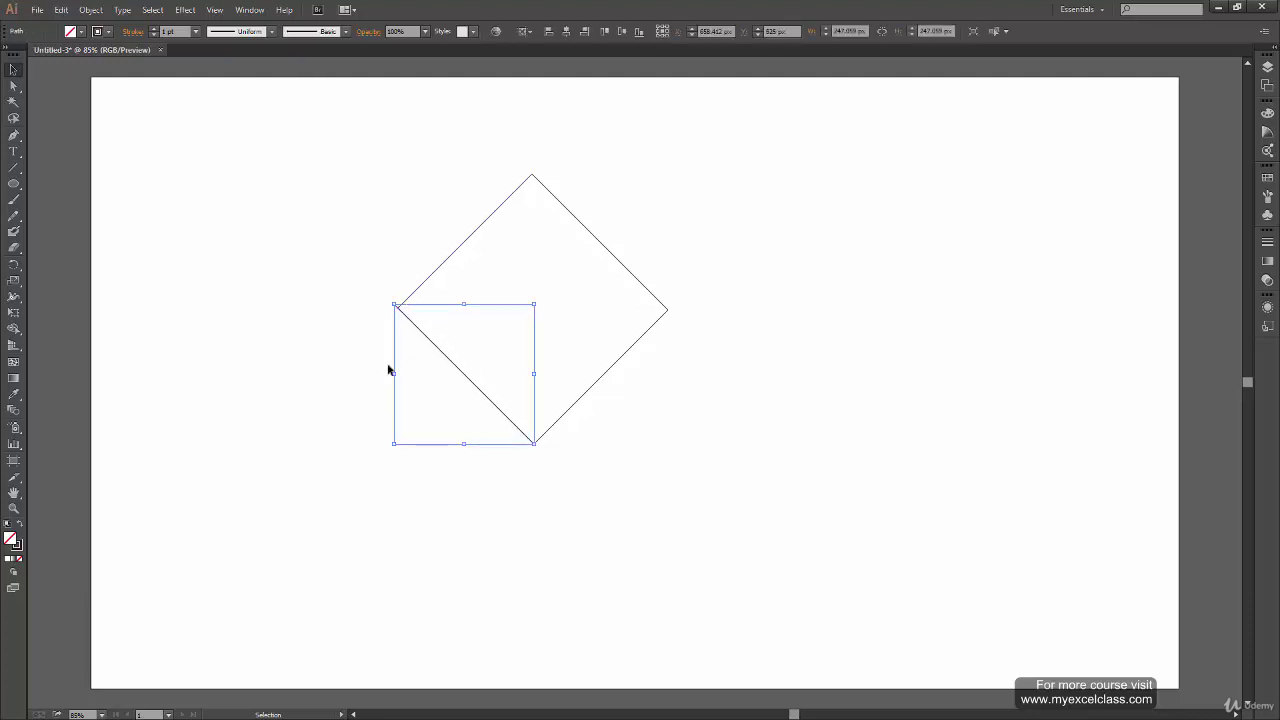
left_click(410, 380)
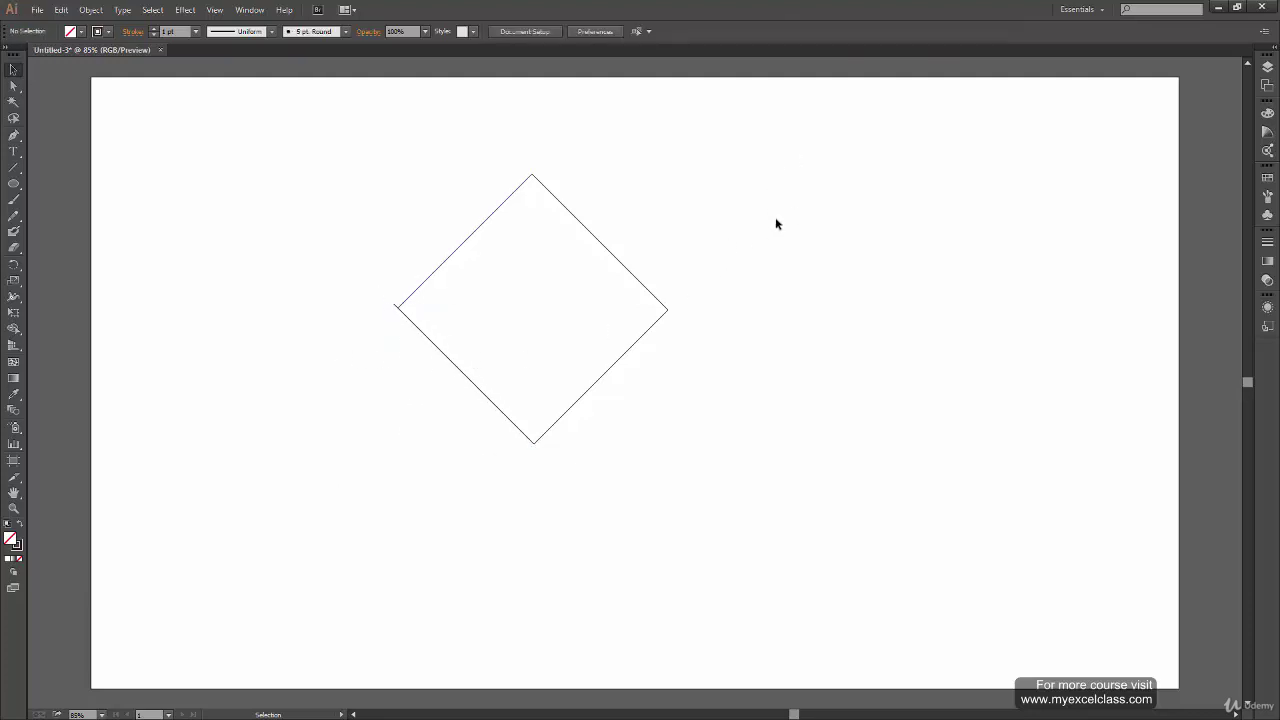
left_click_drag(848, 166, 368, 532)
key("Delete")
- Draw two connected diagonal lines forming a V in the artboard's upper left, then try a third segment and undo it
left_click_drag(218, 201, 585, 290)
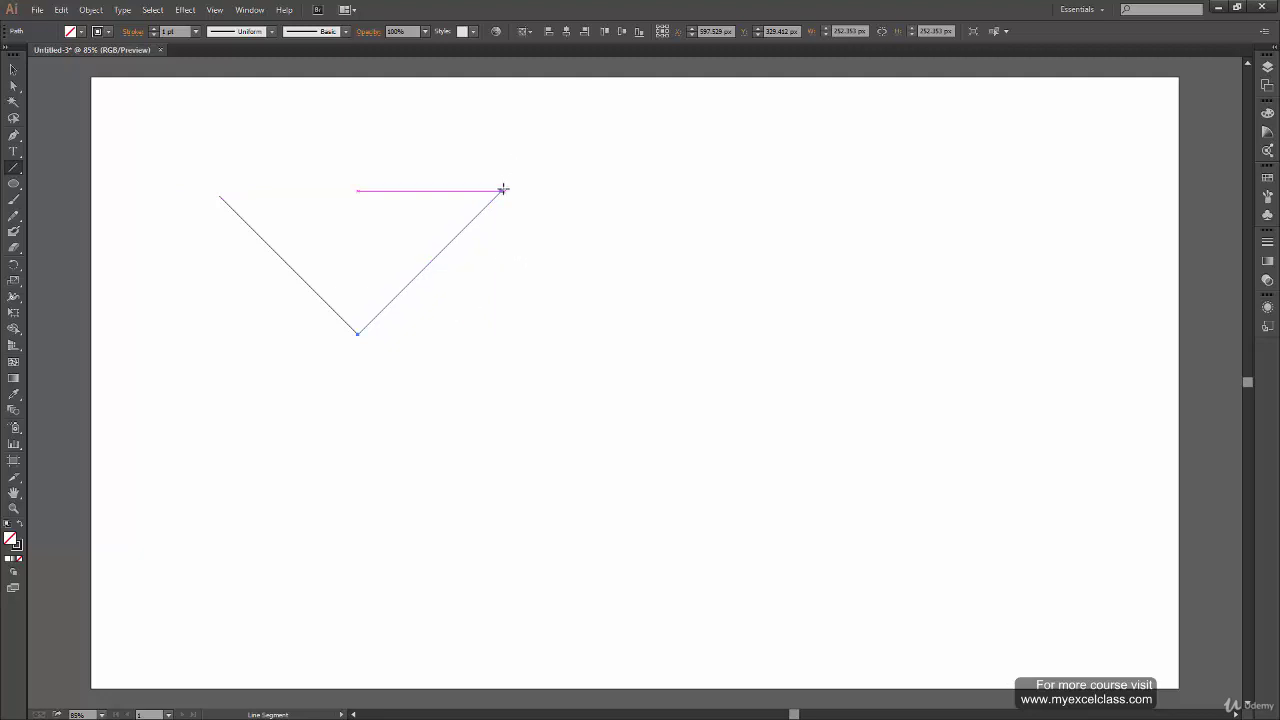
left_click_drag(503, 189, 586, 249)
key("ctrl+z")
- Draw two lines centred on the V's right end, one about 364 px wide and one about 140 px wide, then deselect
mouse_move(503, 191)
left_mouse_down()
mouse_move(643, 323)
mouse_move(603, 303)
mouse_move(626, 316)
mouse_move(654, 251)
mouse_move(603, 340)
mouse_move(683, 274)
mouse_move(609, 350)
mouse_move(654, 300)
mouse_move(629, 287)
left_mouse_up()
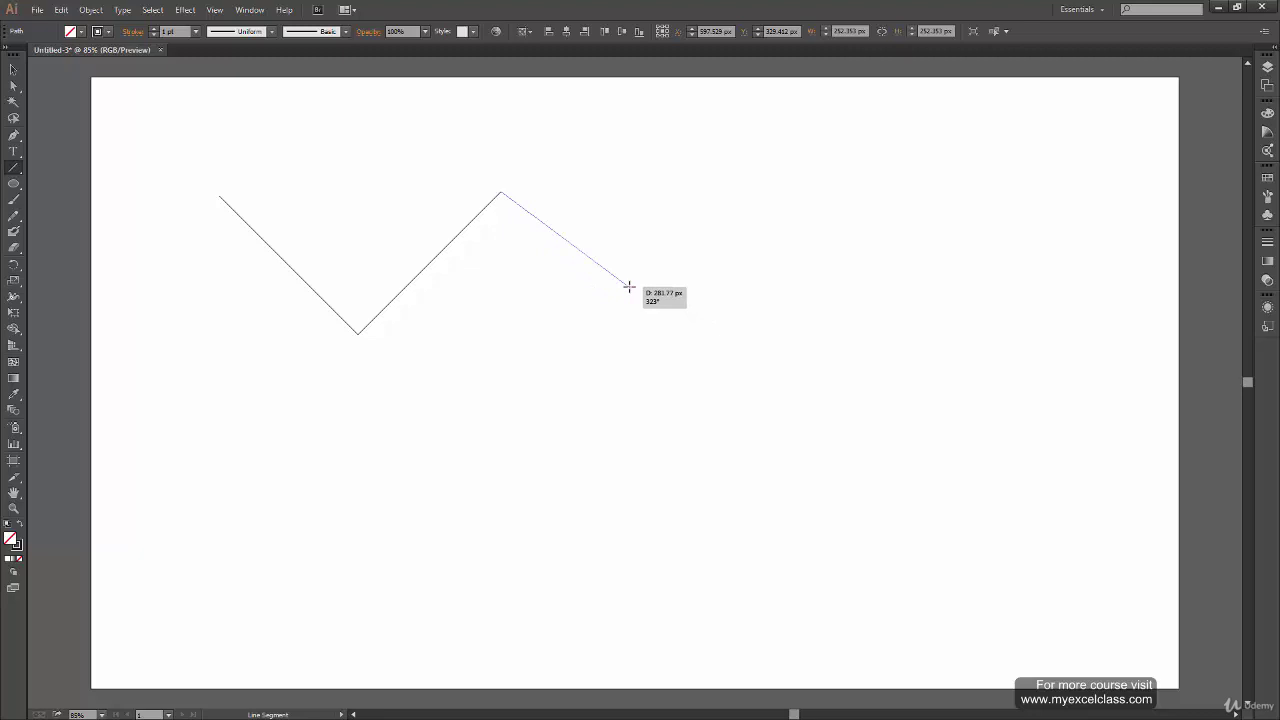
left_click_drag(628, 287, 604, 270)
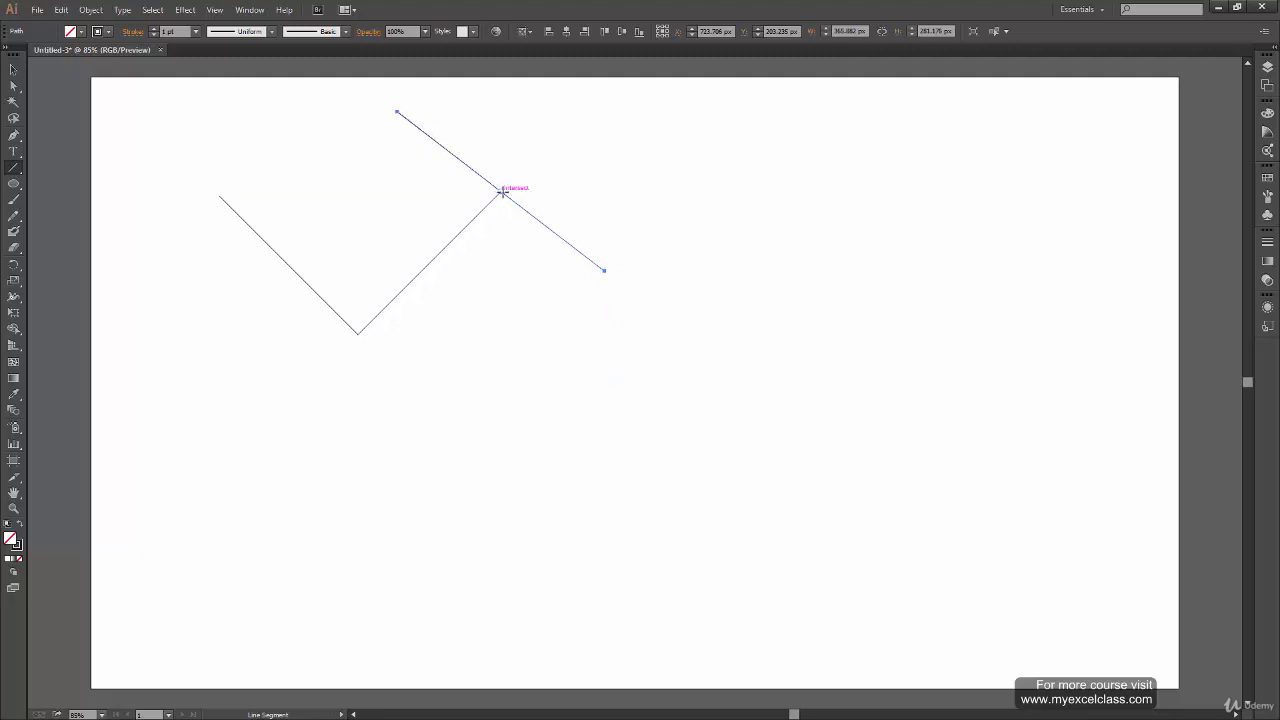
left_click_drag(502, 191, 480, 296)
left_click_drag(469, 306, 461, 292)
key("v")
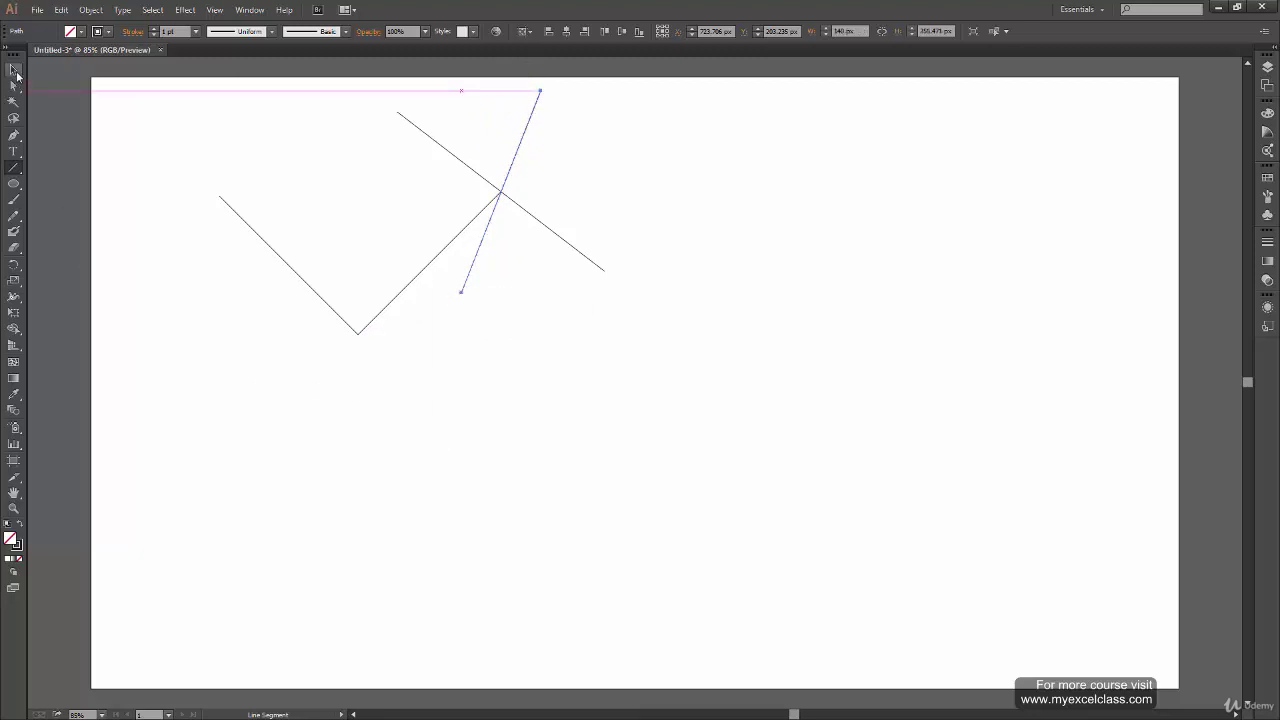
left_click(432, 459)
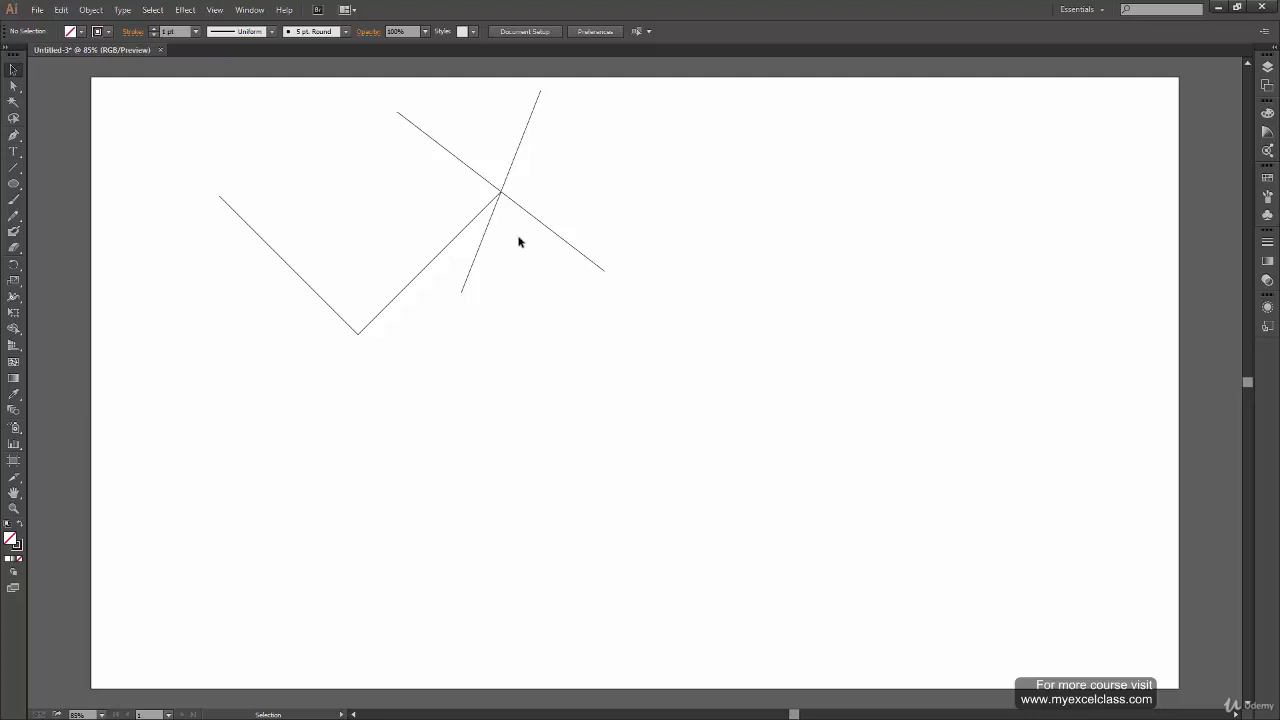
- Select the two lines crossing at the V's right end and delete them
left_click_drag(642, 250, 470, 324)
key("Delete")
- Draw a long diagonal line constrained to 45° and centred on the V's right end, then deselect it
key("backslash")
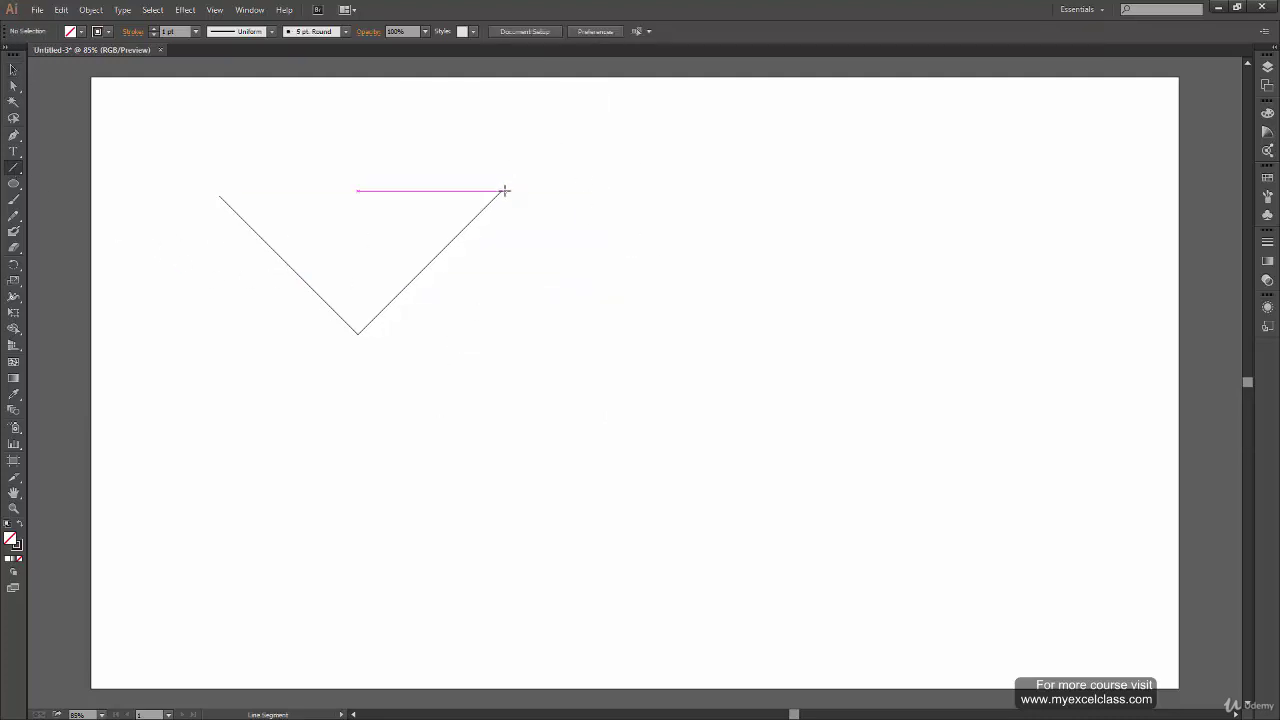
mouse_move(502, 192)
left_mouse_down()
mouse_move(600, 288)
mouse_move(680, 315)
mouse_move(648, 314)
mouse_move(623, 271)
mouse_move(648, 247)
mouse_move(646, 223)
mouse_move(600, 283)
mouse_move(754, 392)
mouse_move(667, 335)
mouse_move(697, 365)
left_mouse_up()
left_click(13, 69)
left_click(537, 497)
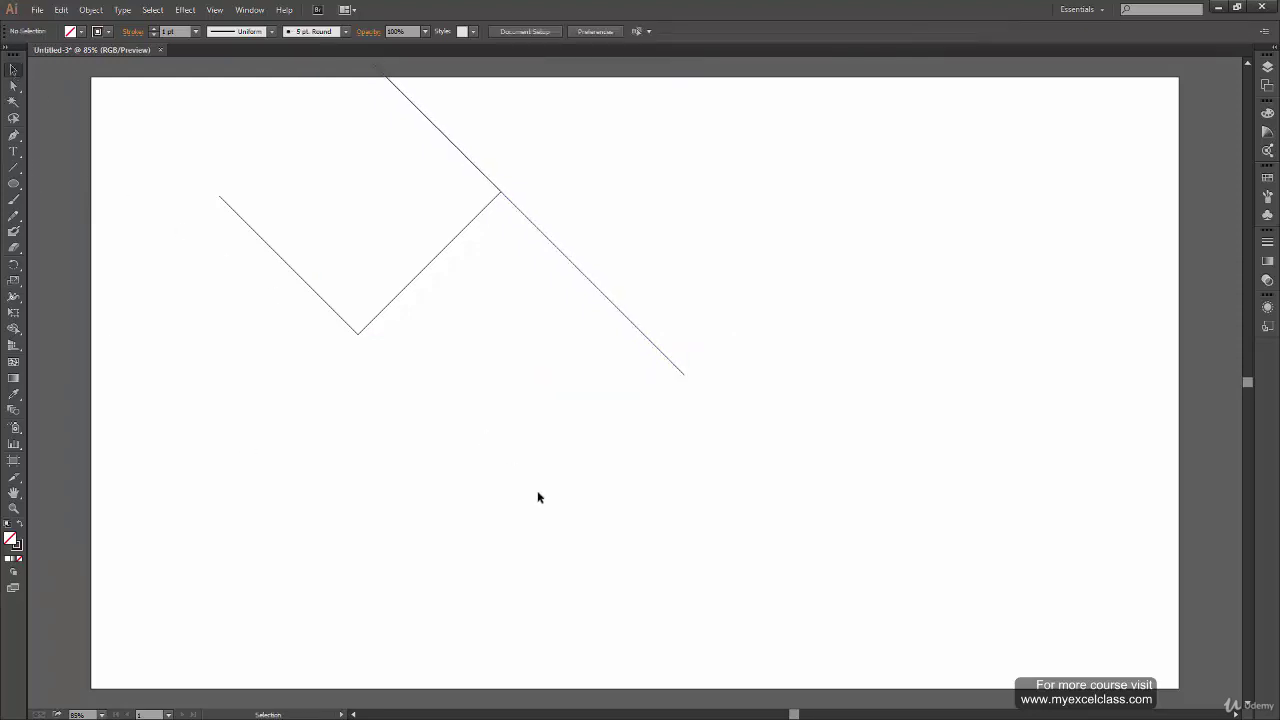
- Select all the lines on the artboard and delete them
left_click(13, 167)
key("ctrl+a")
key("Delete")
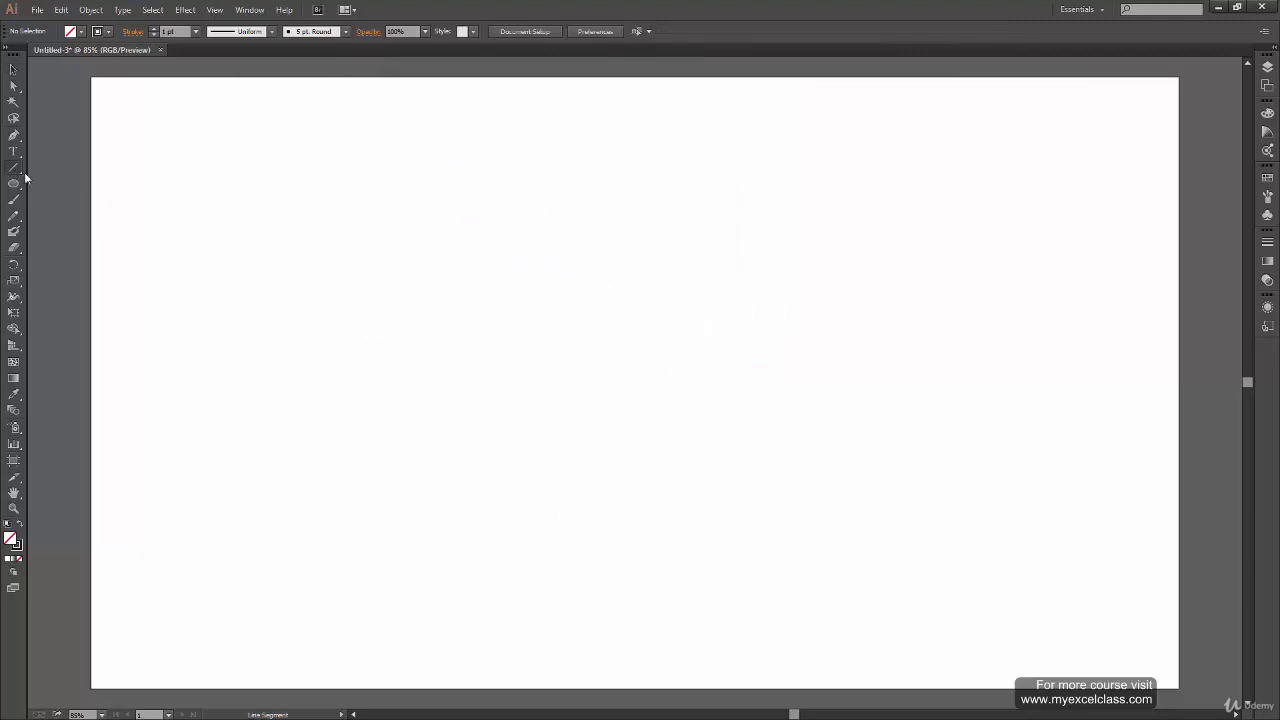
- Draw a rough circle from many short connected line segments in the artboard's upper middle, then select all its segments
mouse_move(449, 165)
left_mouse_down()
mouse_move(506, 149)
mouse_move(564, 166)
left_mouse_up()
mouse_move(564, 166)
left_mouse_down()
mouse_move(594, 214)
mouse_move(586, 274)
mouse_move(522, 314)
mouse_move(446, 285)
left_mouse_up()
mouse_move(446, 285)
left_mouse_down()
mouse_move(427, 226)
mouse_move(447, 163)
left_mouse_up()
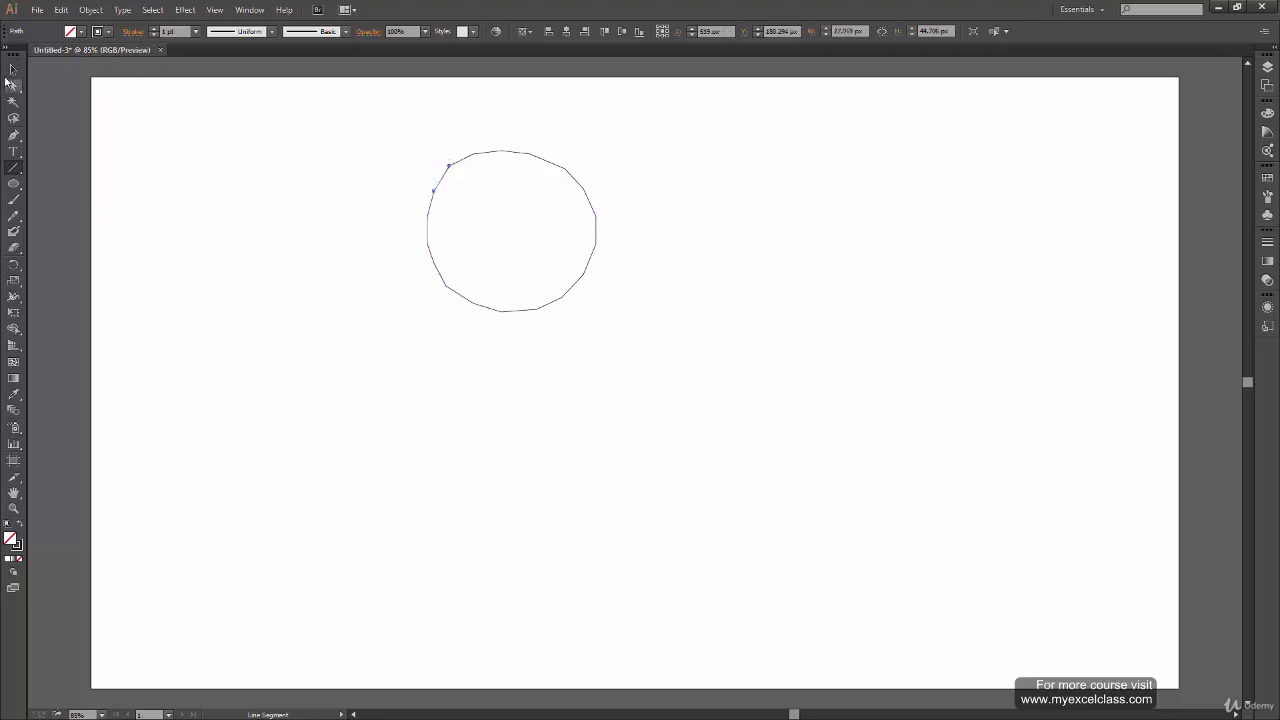
left_click(13, 69)
left_click(478, 285)
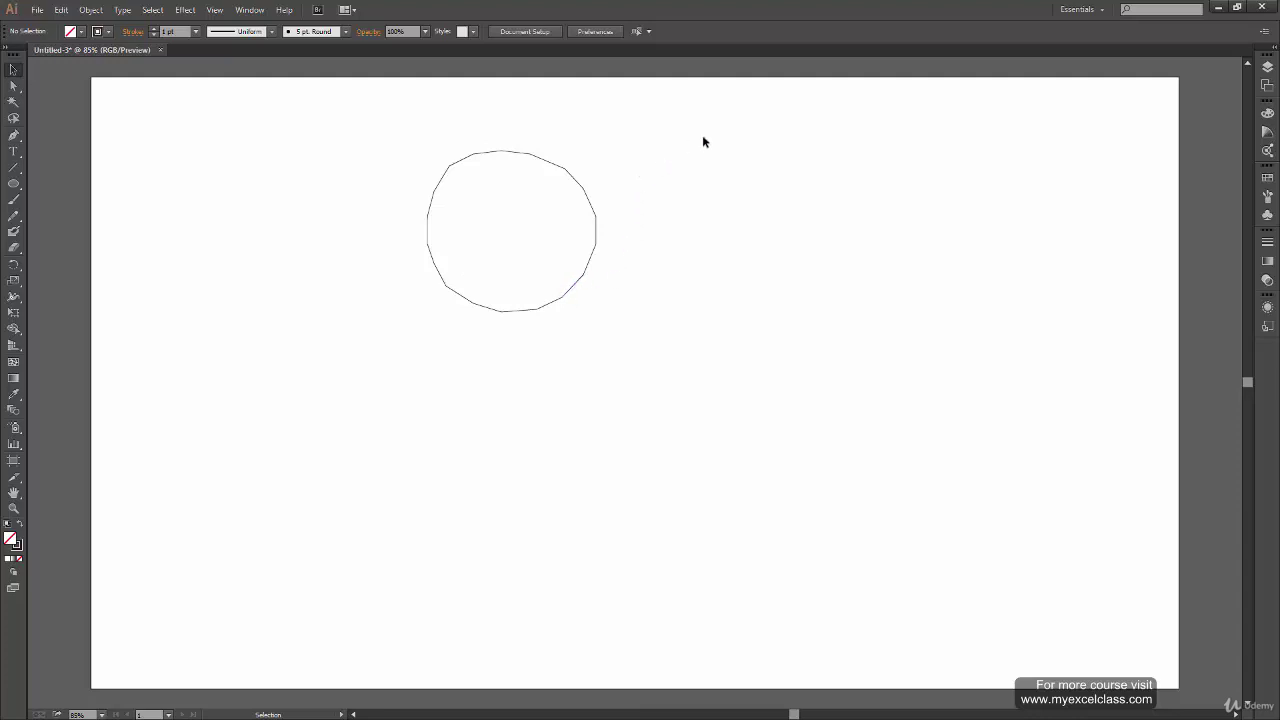
left_click_drag(742, 120, 370, 439)
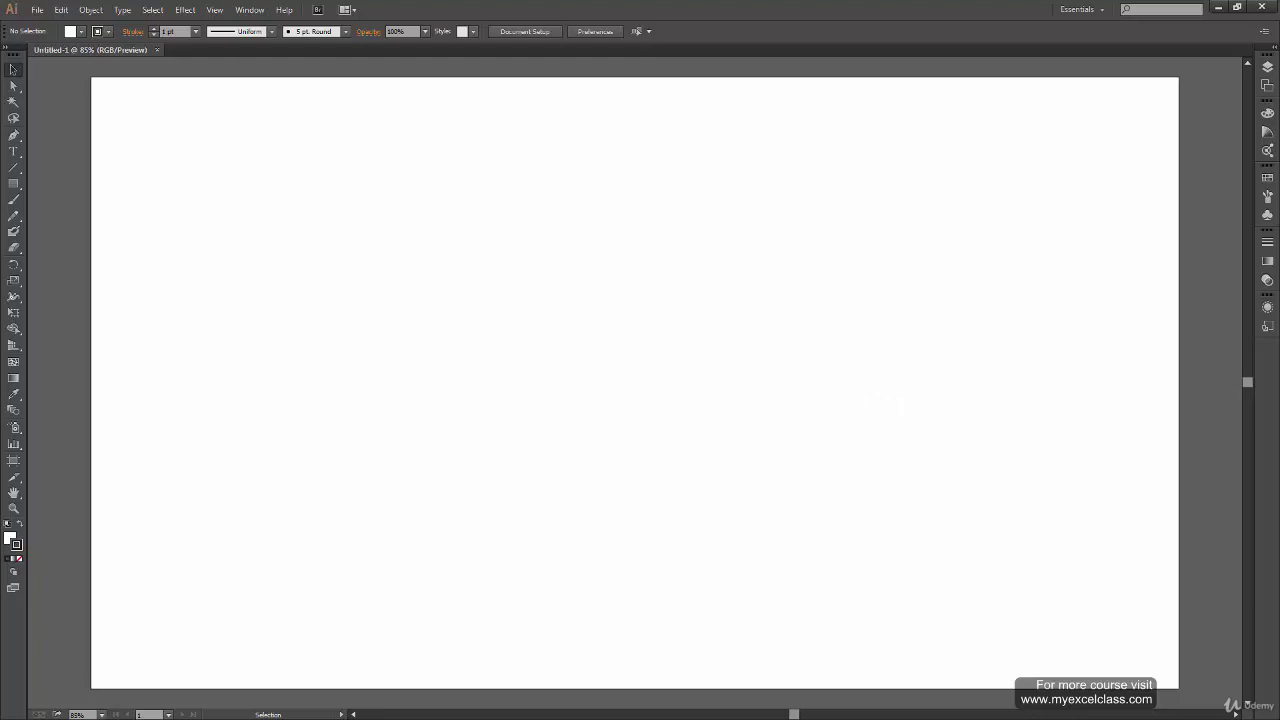
- Switch to Firefox to examine the envelope.png line pattern, then return to Illustrator
left_click(1218, 7)
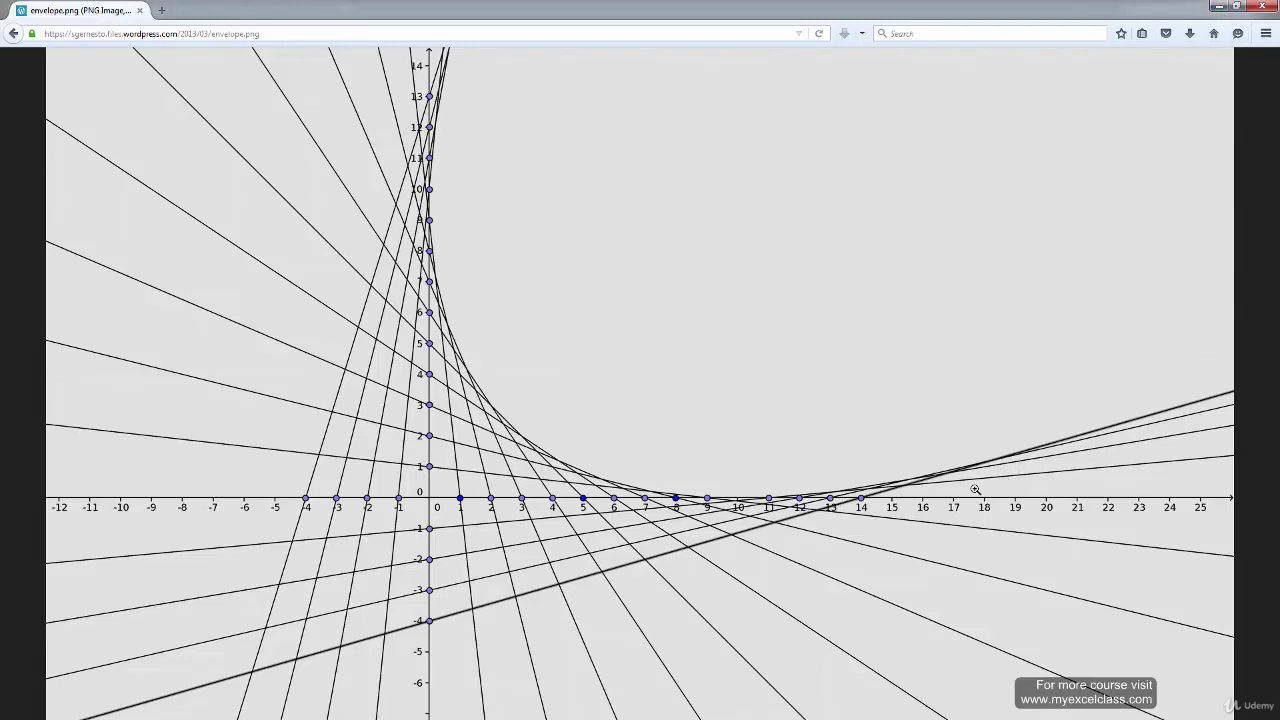
left_click(1218, 6)
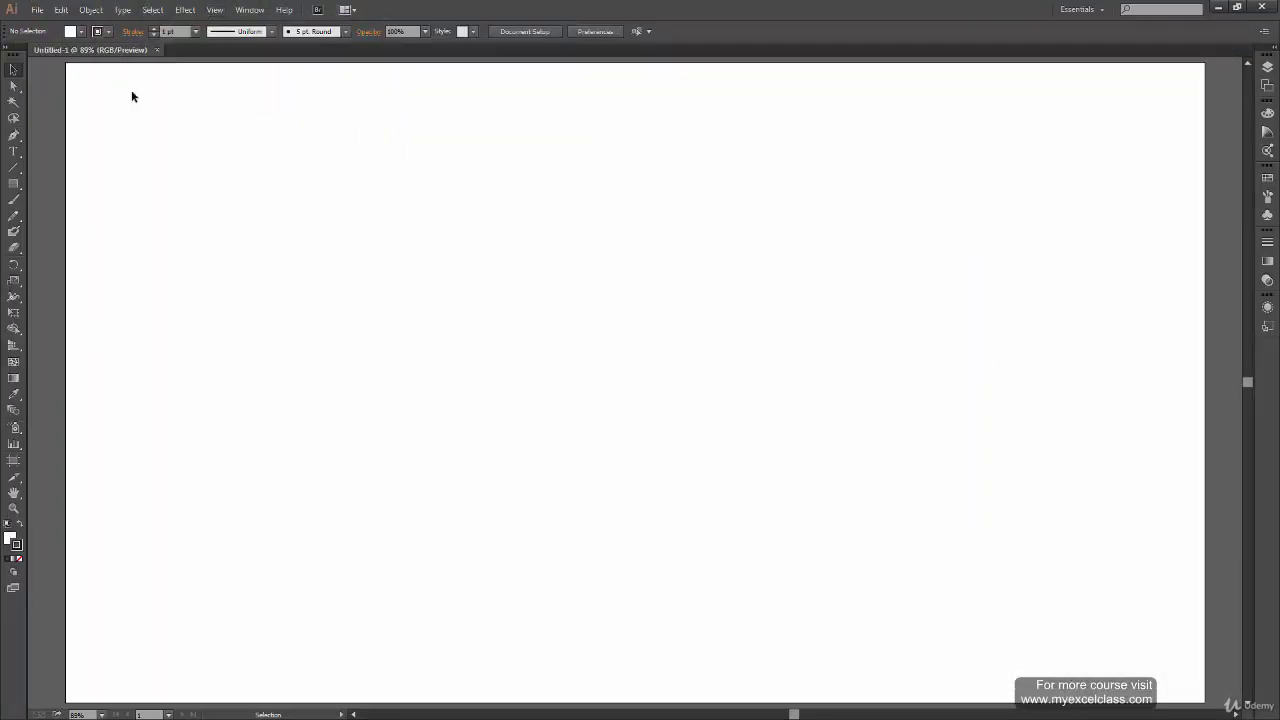
- Close the blank document and create a new 1920 × 1080 px RGB document with one artboard
left_click(156, 50)
left_click(37, 10)
left_click(45, 28)
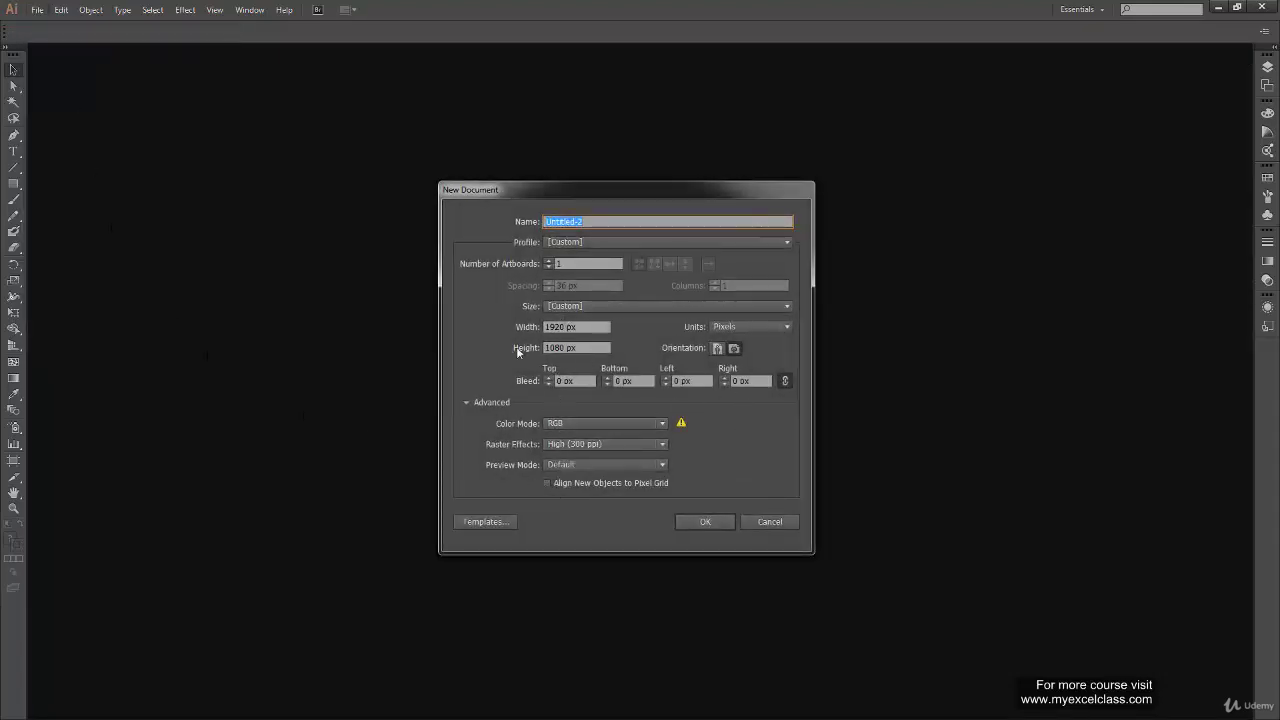
left_click(707, 524)
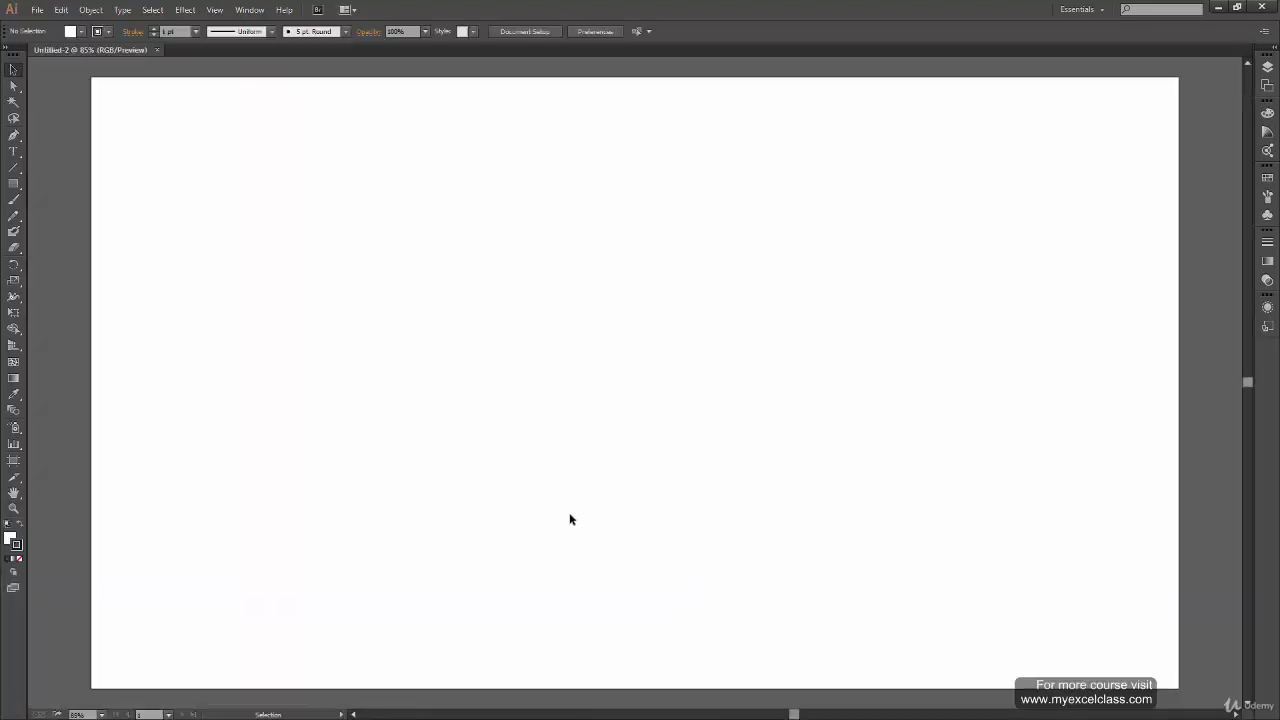
- Show the grid and enable Snap to Grid
left_click(214, 10)
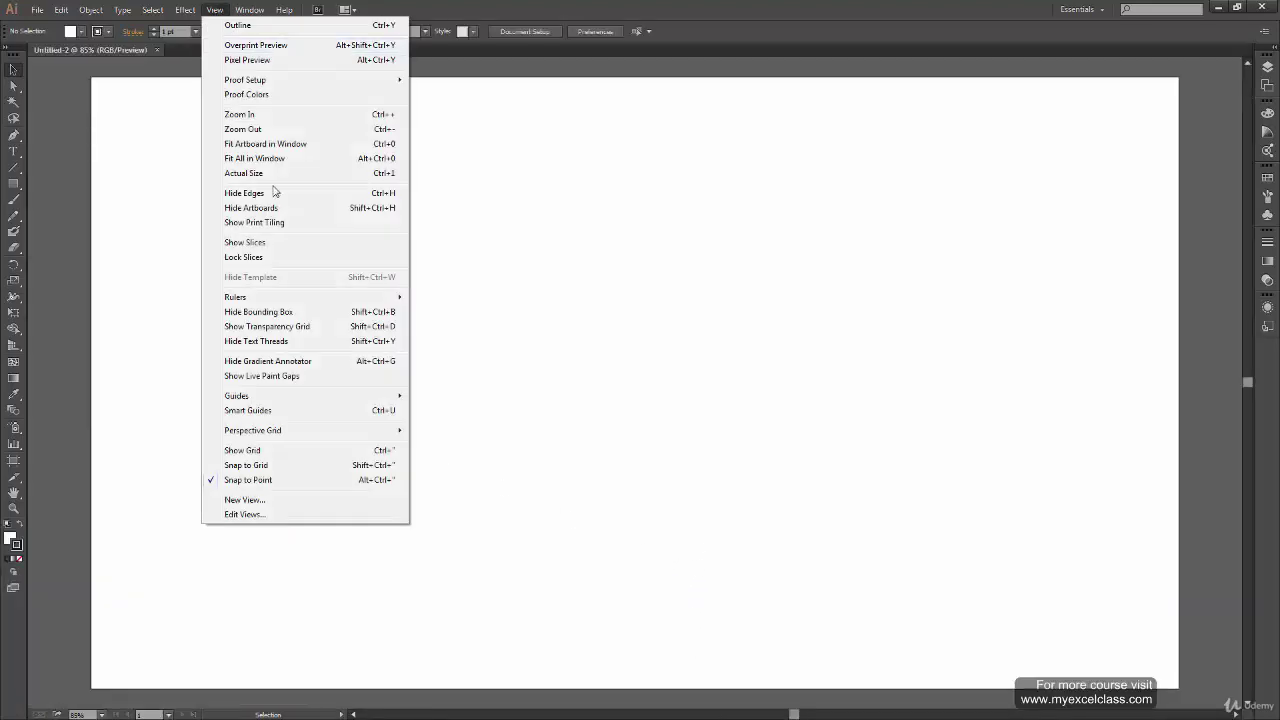
left_click(298, 452)
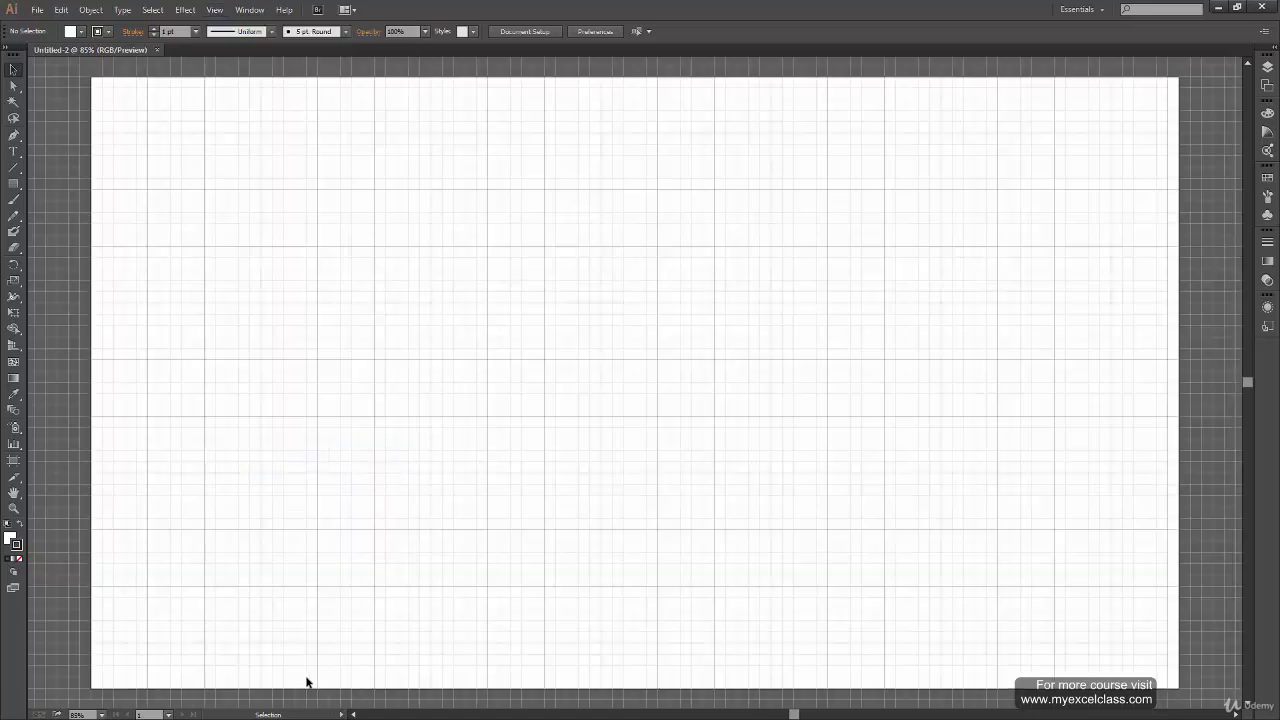
left_click(214, 10)
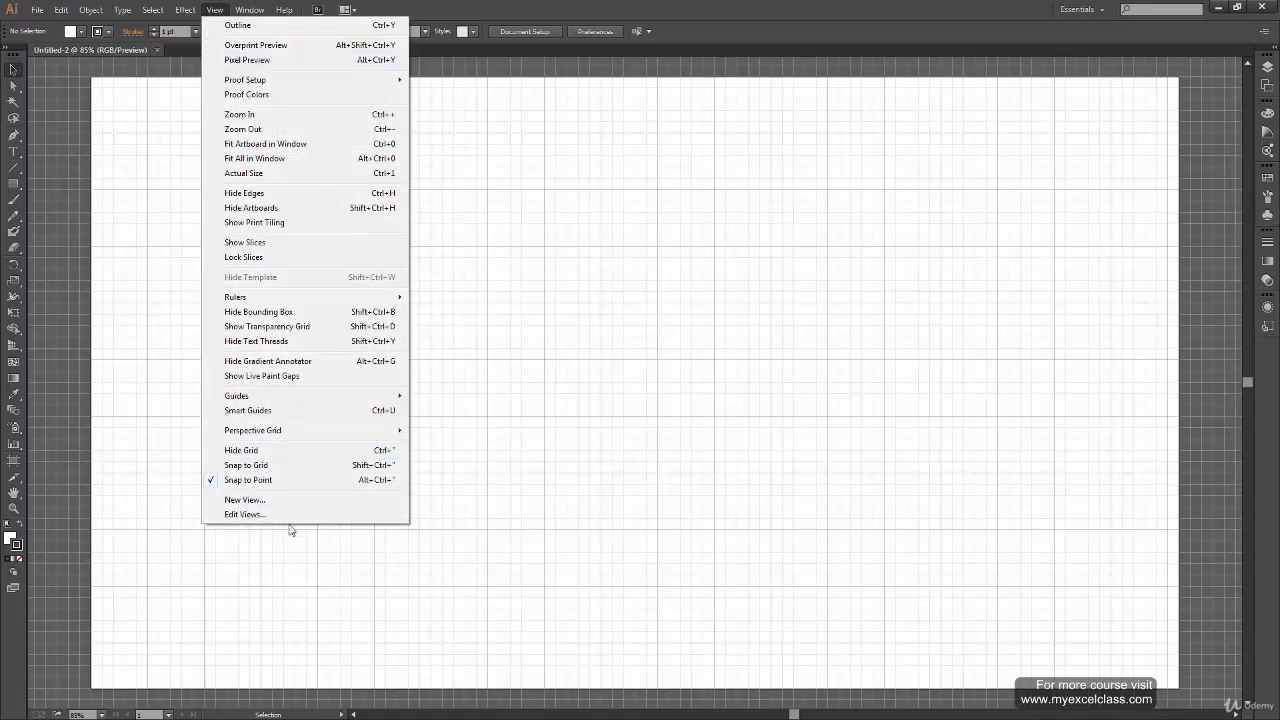
left_click(280, 465)
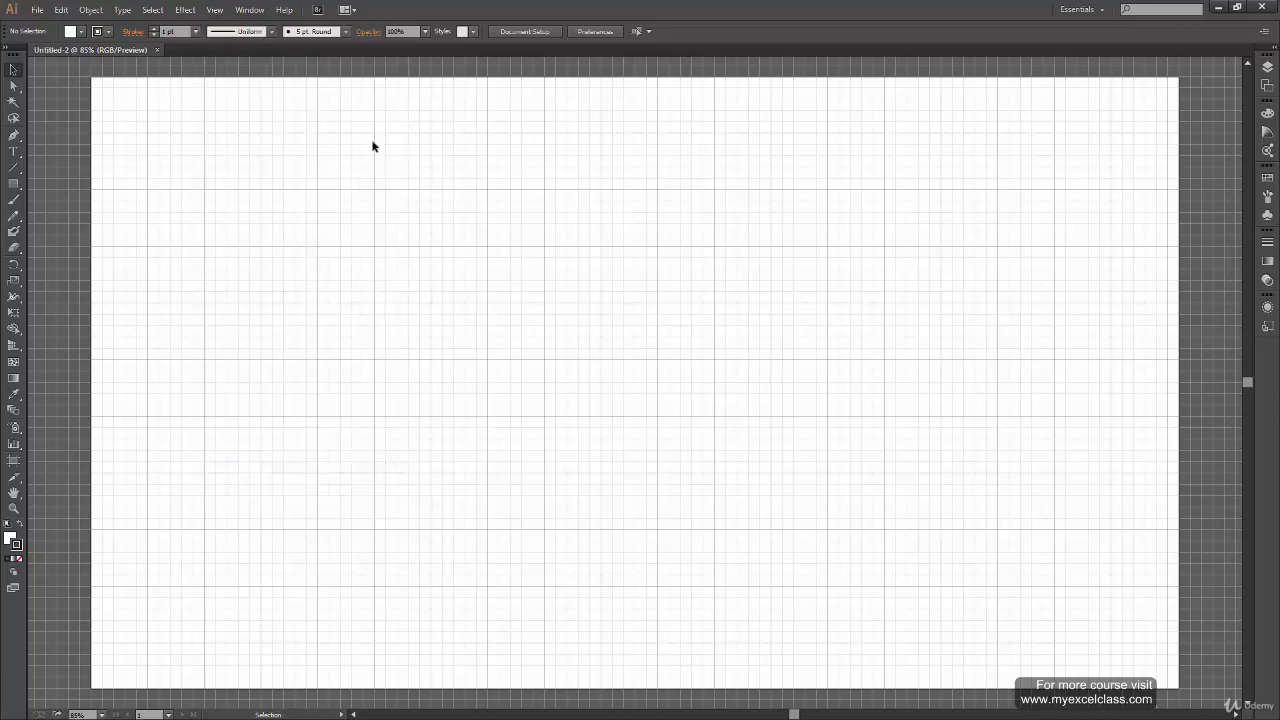
- Draw a 900 × 900 px square in the middle of the artboard, snapped to the grid, and deselect it
left_click(13, 184)
mouse_move(375, 131)
left_mouse_down()
mouse_move(574, 300)
mouse_move(649, 429)
mouse_move(697, 457)
mouse_move(743, 533)
mouse_move(894, 646)
mouse_move(884, 643)
left_mouse_up()
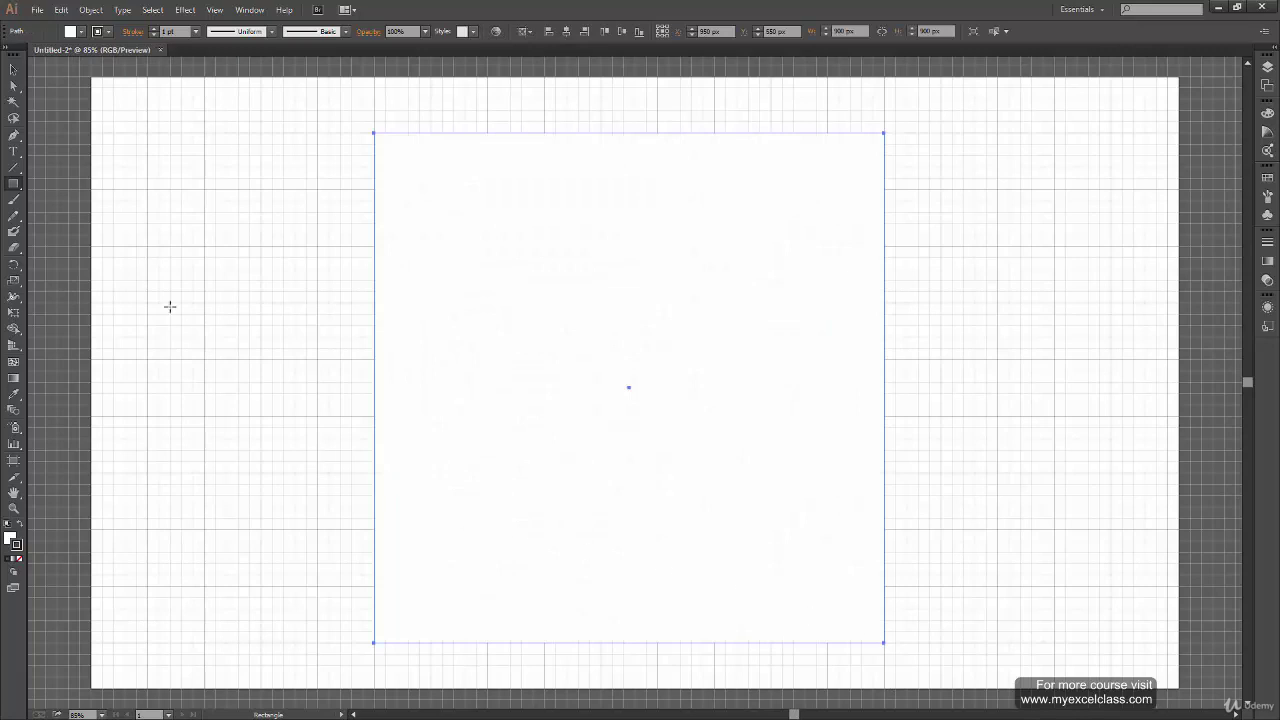
left_click(12, 70)
left_click(181, 276)
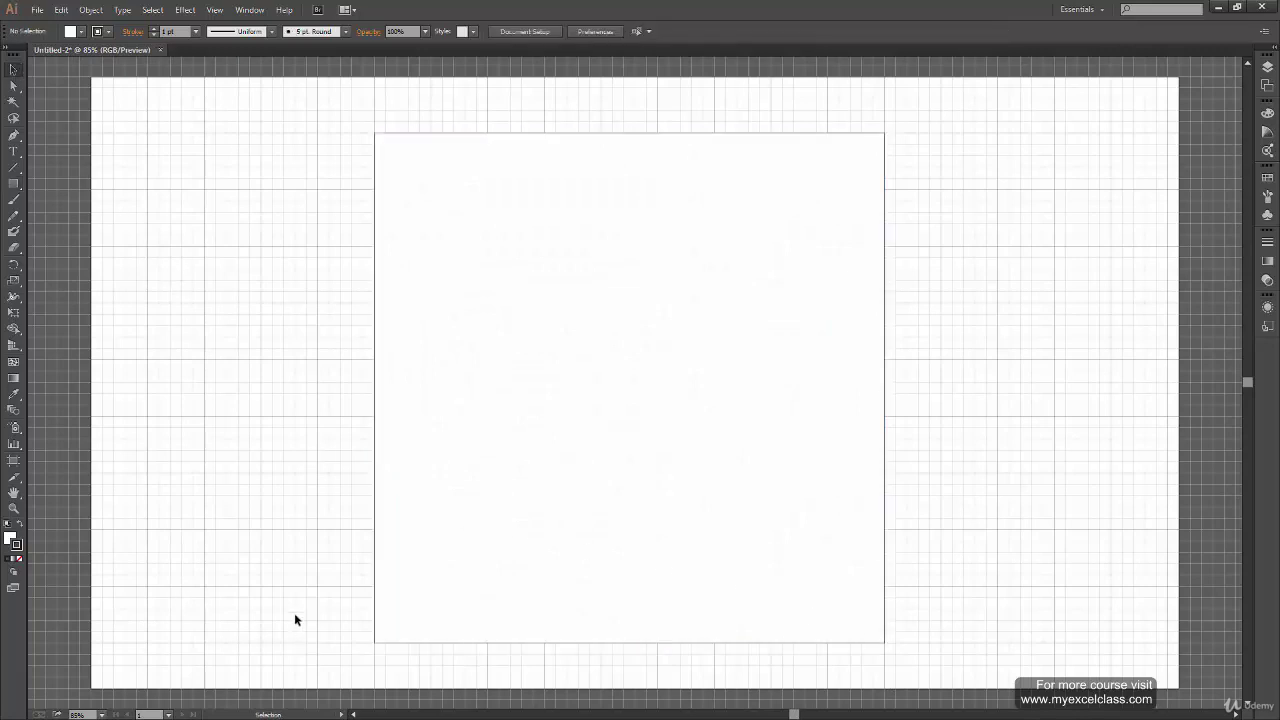
- Convert the 900 px square into a guide
left_click(413, 519)
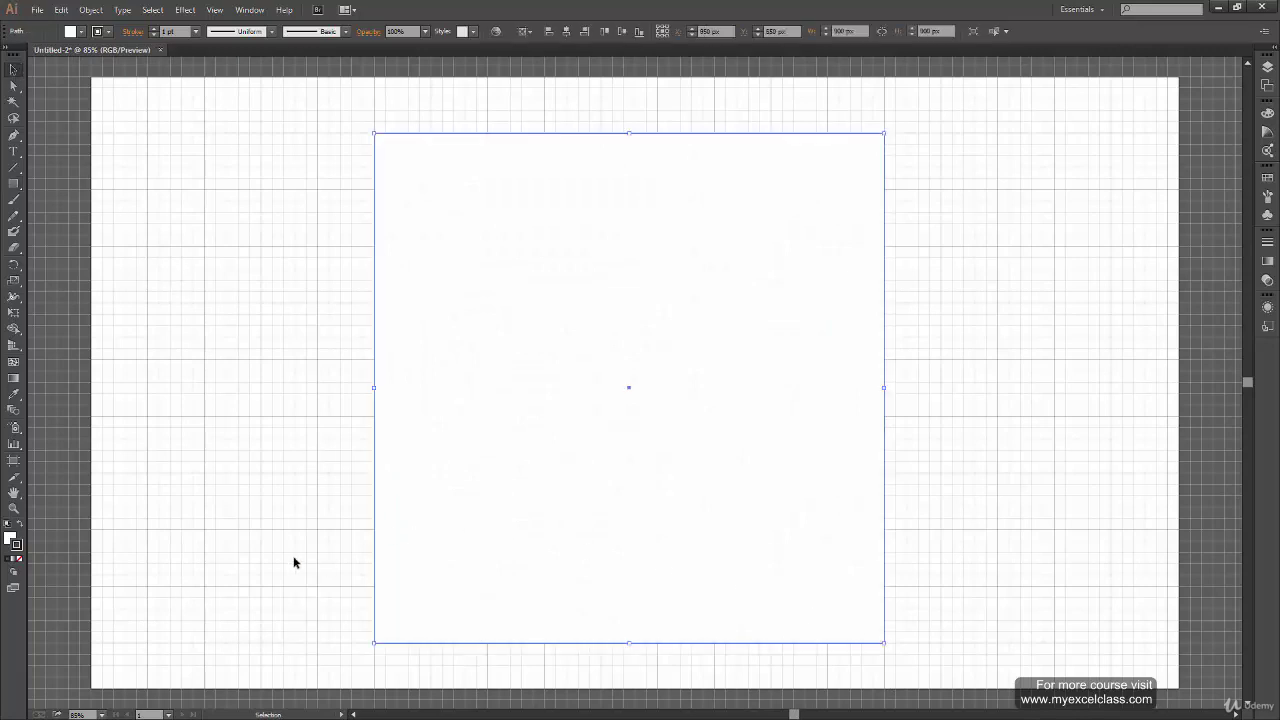
left_click(194, 9)
mouse_move(214, 9)
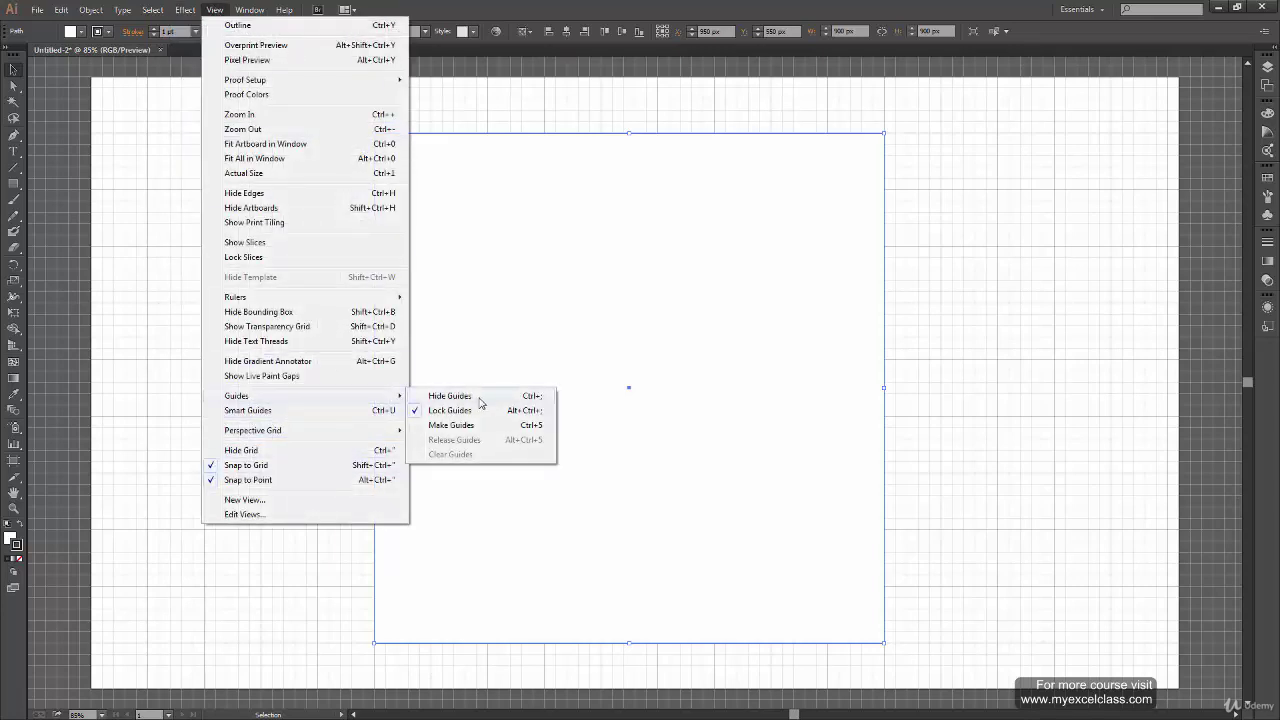
left_click(451, 425)
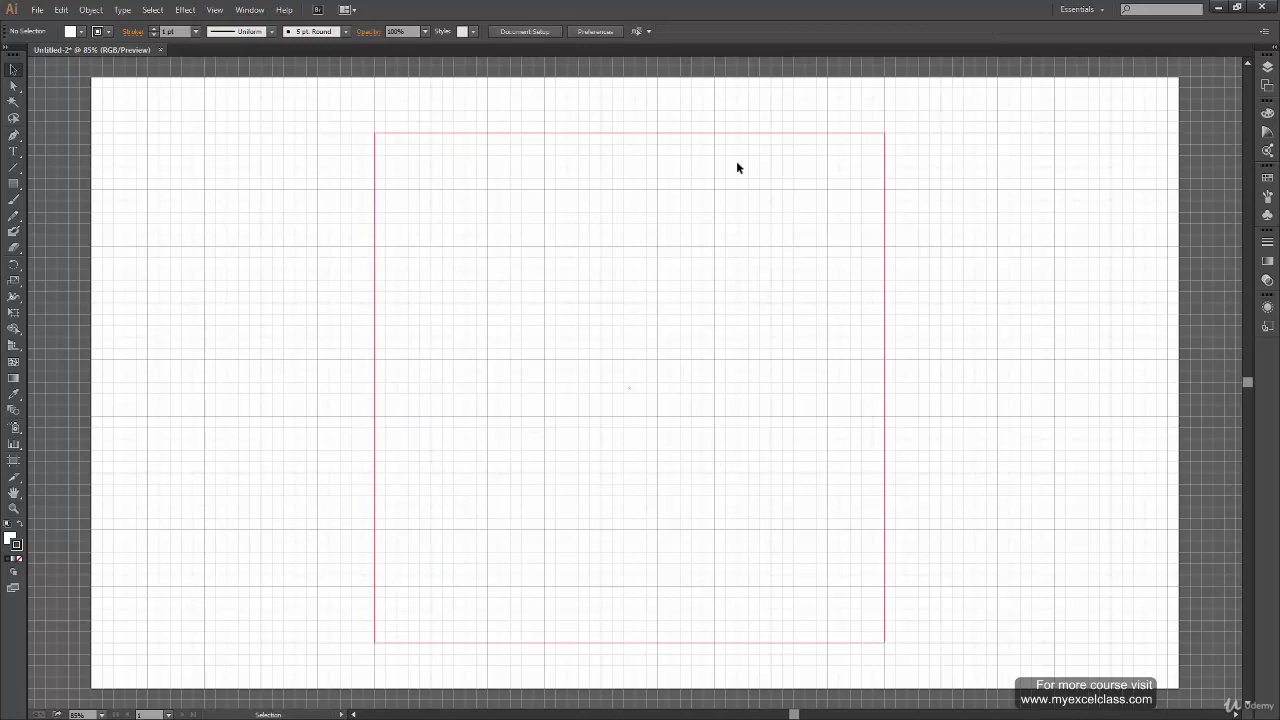
- Check the lock setting of the guides
left_click(214, 9)
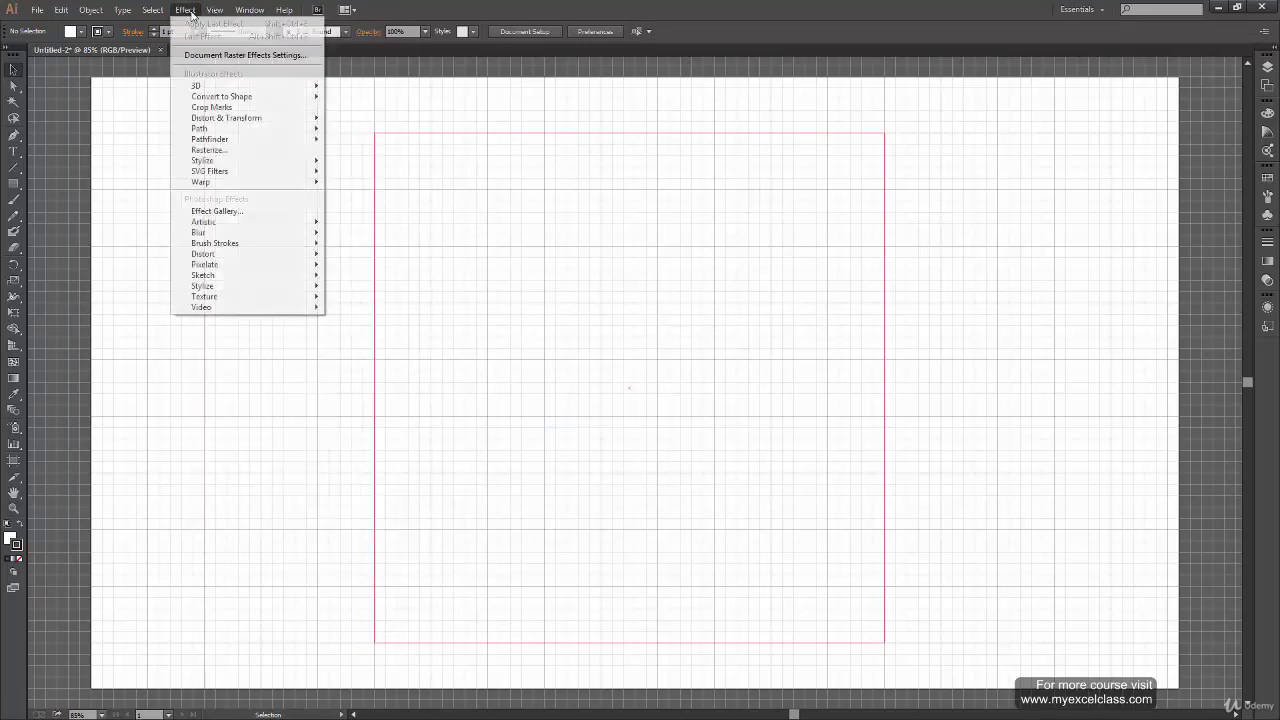
mouse_move(316, 396)
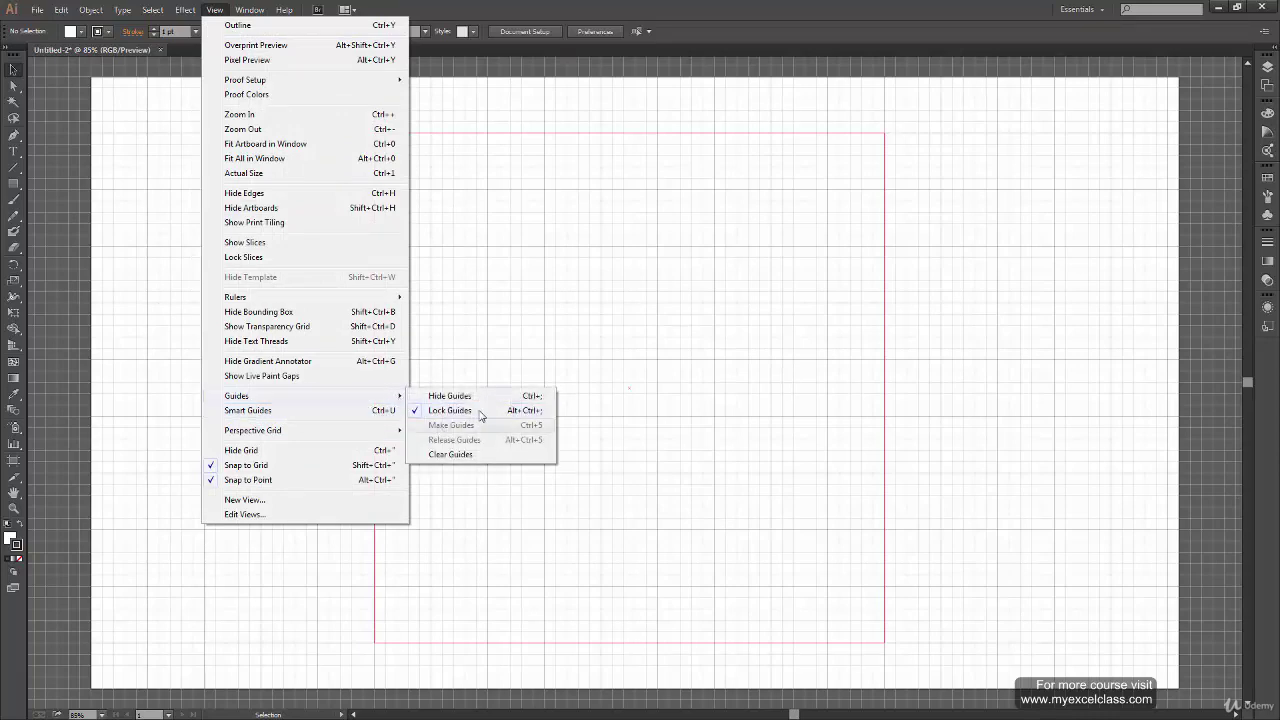
left_click(914, 197)
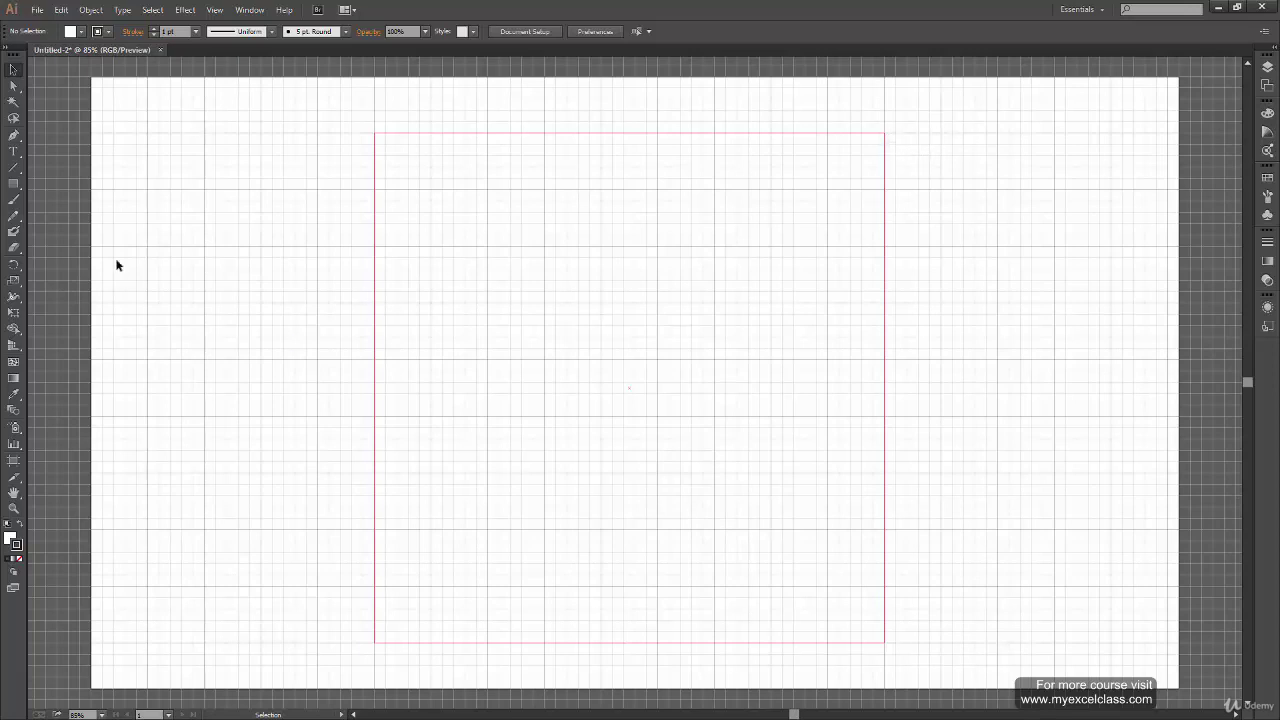
- Draw five straight lines from the square guide's upper edge to its right edge, shifting both ends by one small grid square per line
left_click(20, 171)
mouse_move(386, 131)
left_mouse_down()
mouse_move(700, 420)
mouse_move(872, 632)
mouse_move(882, 144)
left_mouse_up()
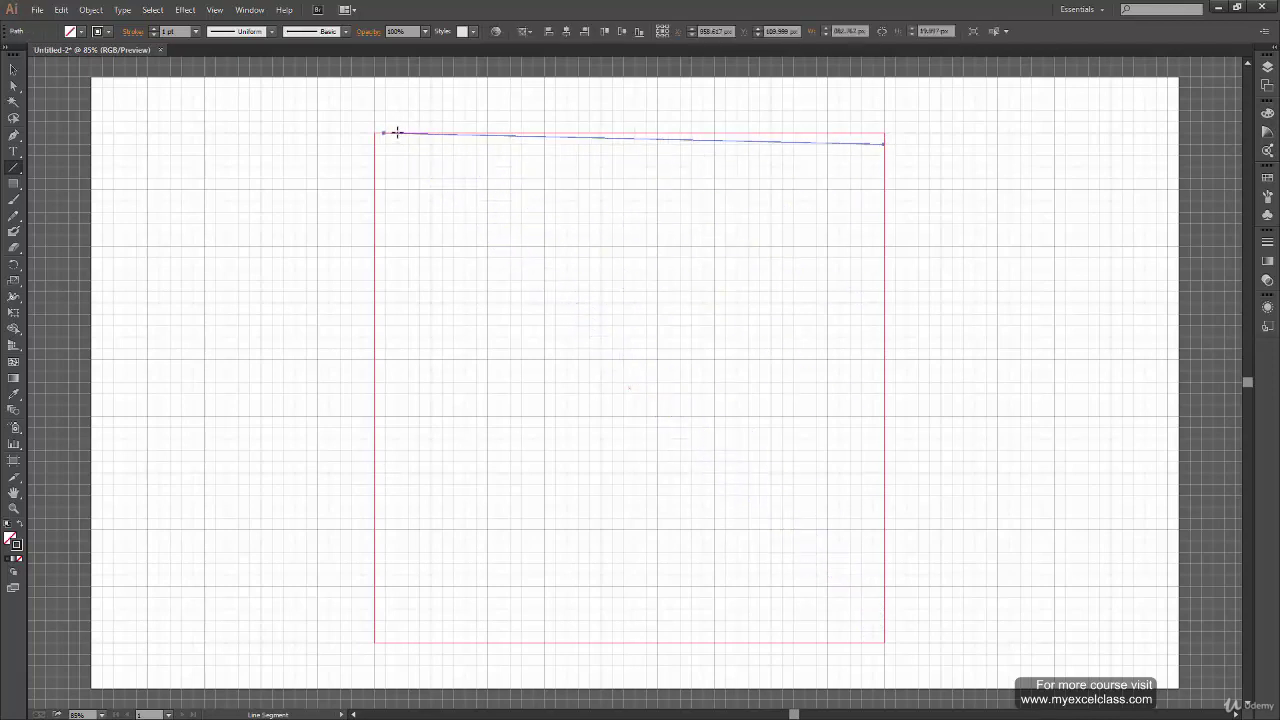
left_click_drag(397, 132, 884, 155)
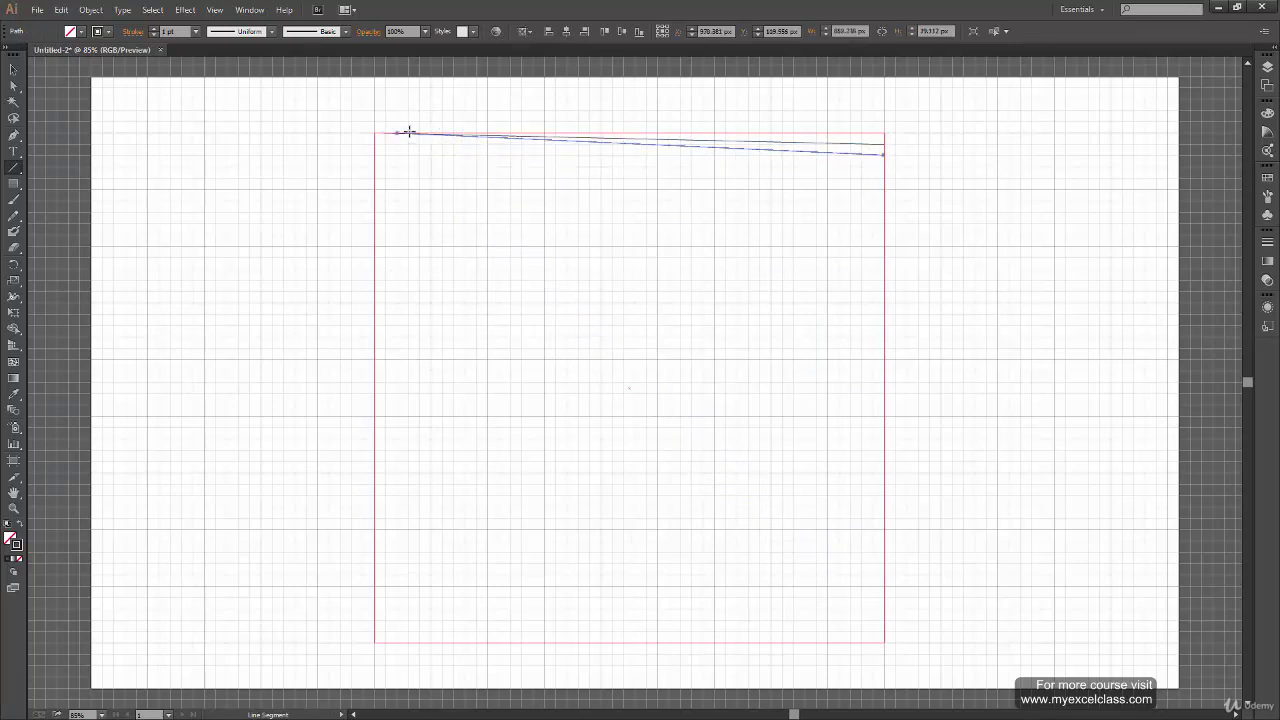
left_click_drag(414, 131, 886, 166)
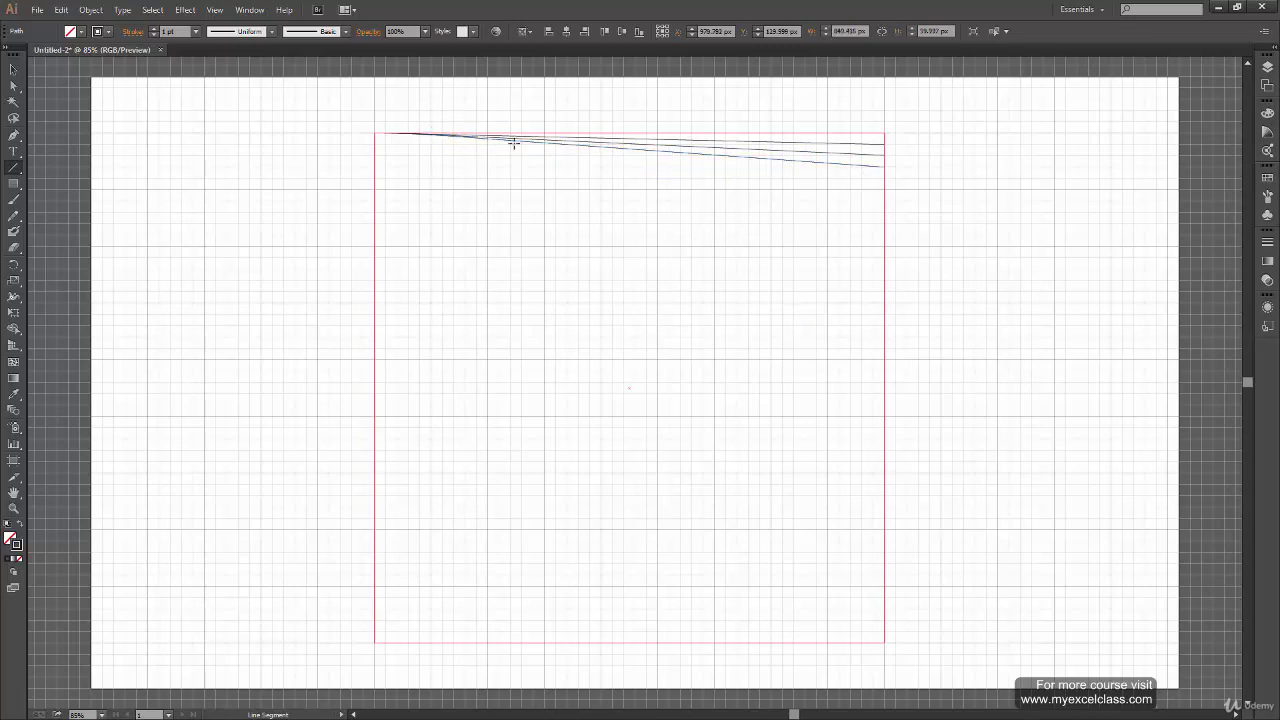
left_click_drag(513, 143, 886, 178)
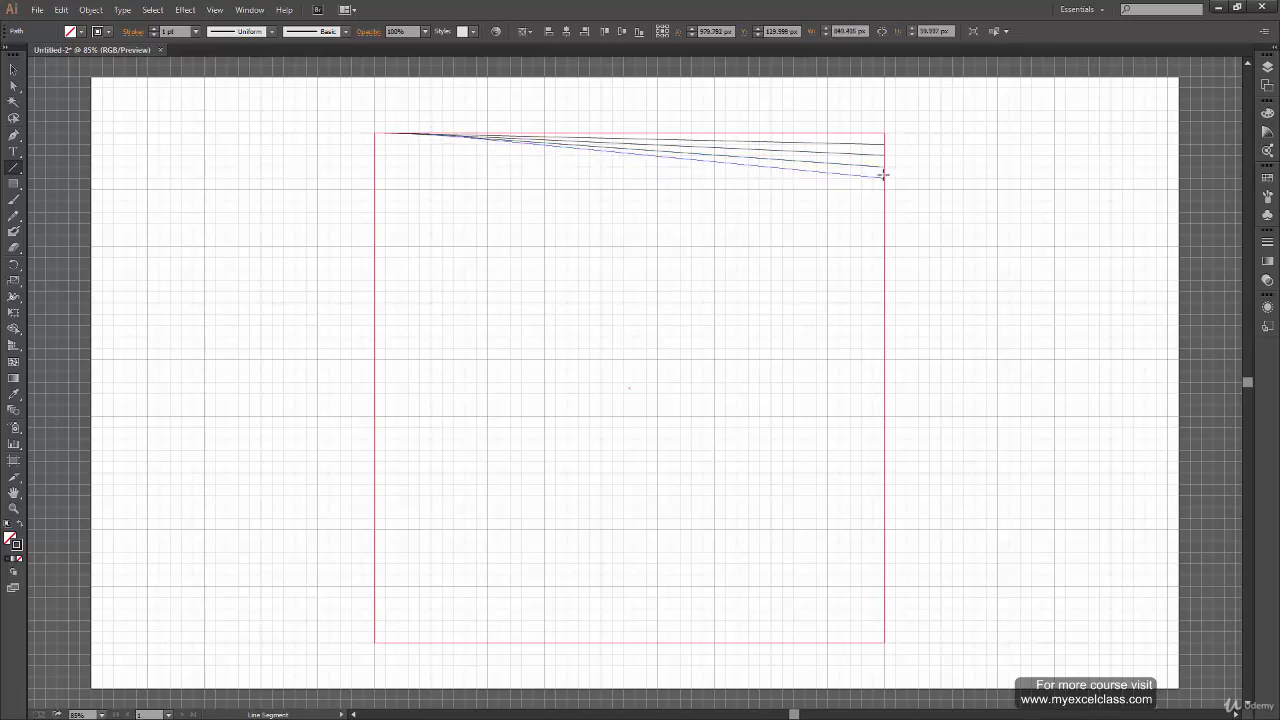
left_click_drag(458, 142, 884, 189)
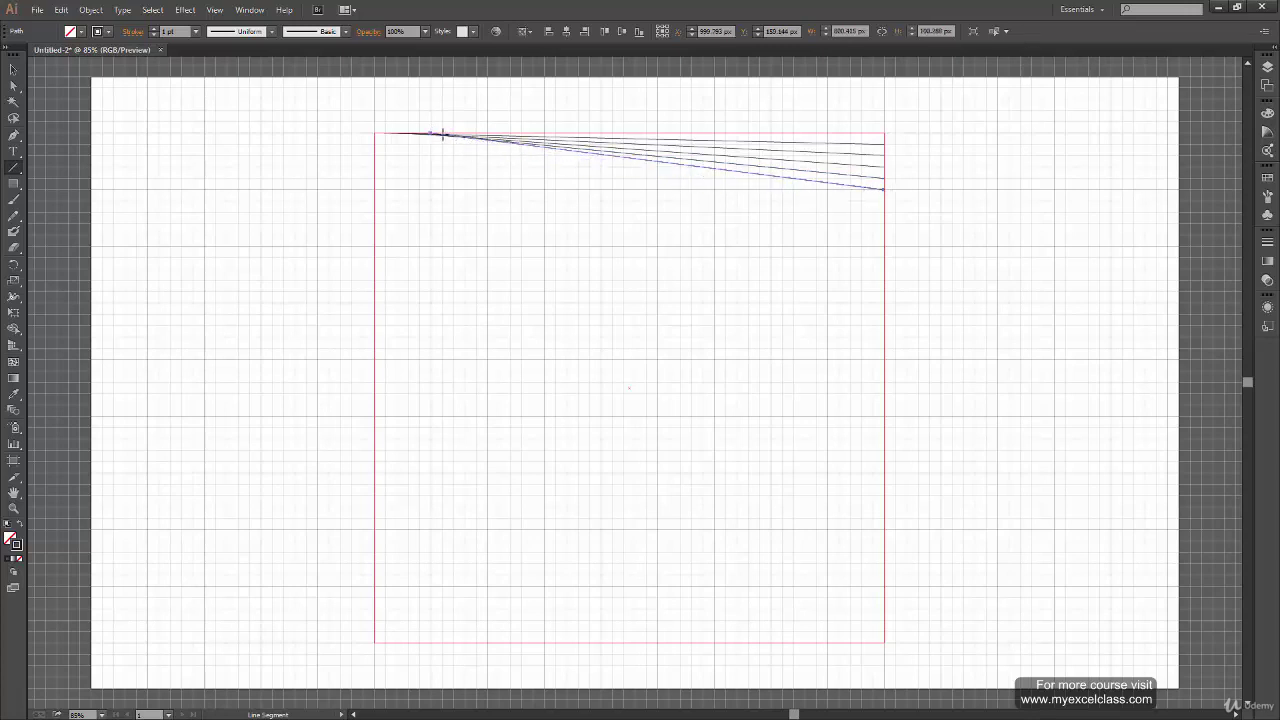
- Try to place the sixth and seventh lines of the series between the upper and right guide edges, undoing misplaced attempts
left_click_drag(505, 152, 874, 203)
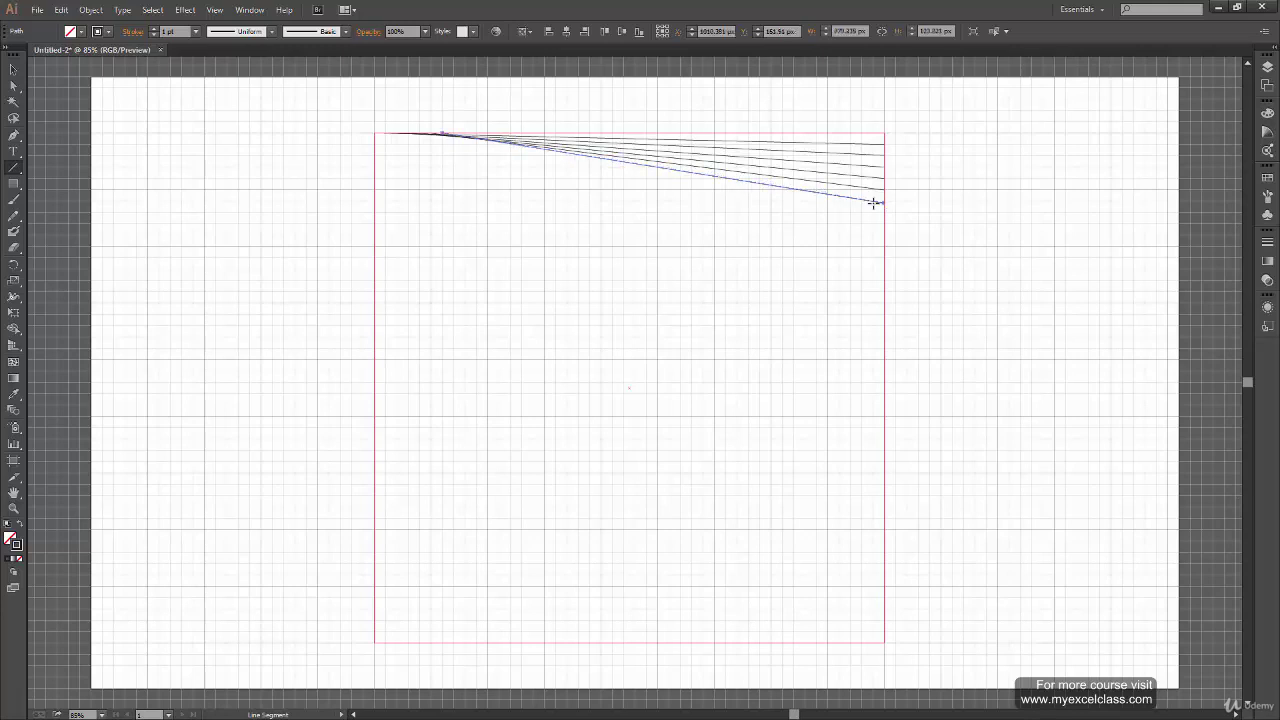
key("ctrl+z")
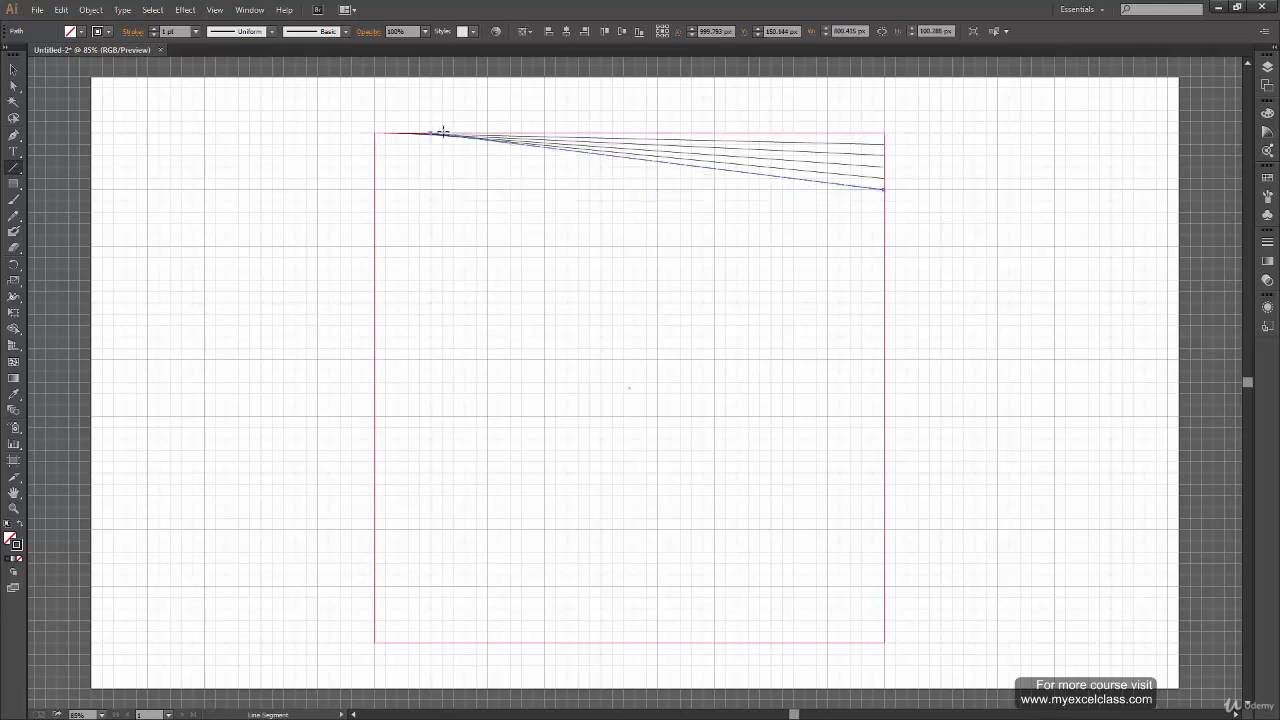
left_click_drag(443, 132, 880, 206)
key("ctrl+z")
left_click_drag(452, 133, 862, 228)
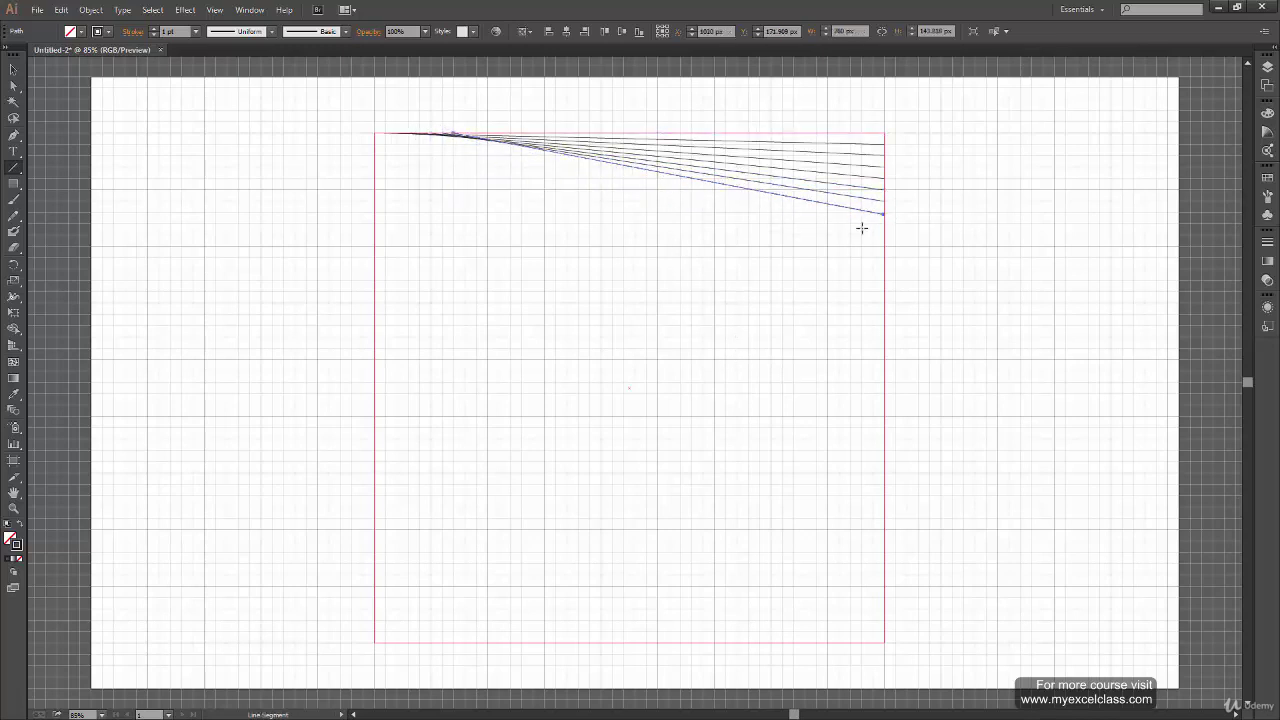
key("ctrl+z")
- Continue the line series one grid square at a time until a line ends about 400 px down the right guide edge, and deselect
left_click_drag(457, 130, 886, 211)
mouse_move(478, 137)
left_mouse_down()
mouse_move(884, 222)
mouse_move(863, 231)
mouse_move(886, 246)
mouse_move(803, 234)
mouse_move(884, 258)
mouse_move(889, 272)
left_mouse_up()
left_click_drag(521, 133, 886, 283)
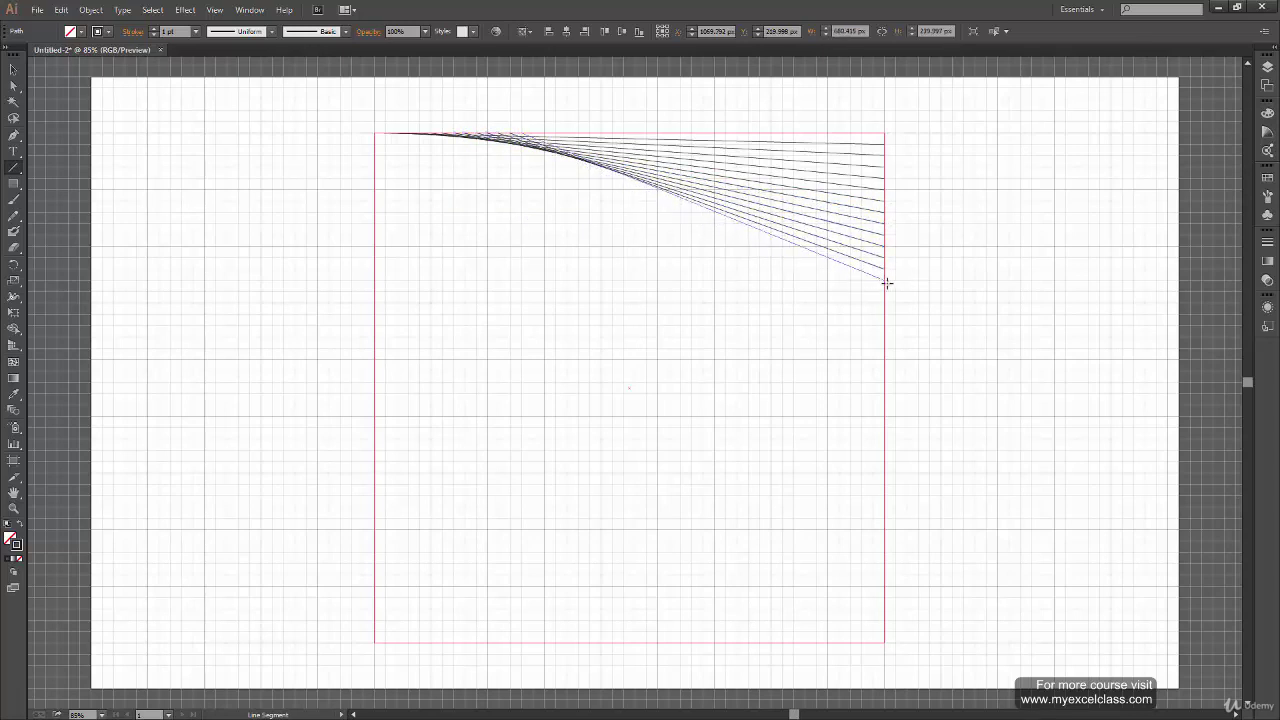
mouse_move(538, 134)
left_mouse_down()
mouse_move(886, 290)
mouse_move(871, 290)
mouse_move(885, 314)
left_mouse_up()
left_click_drag(568, 136, 885, 326)
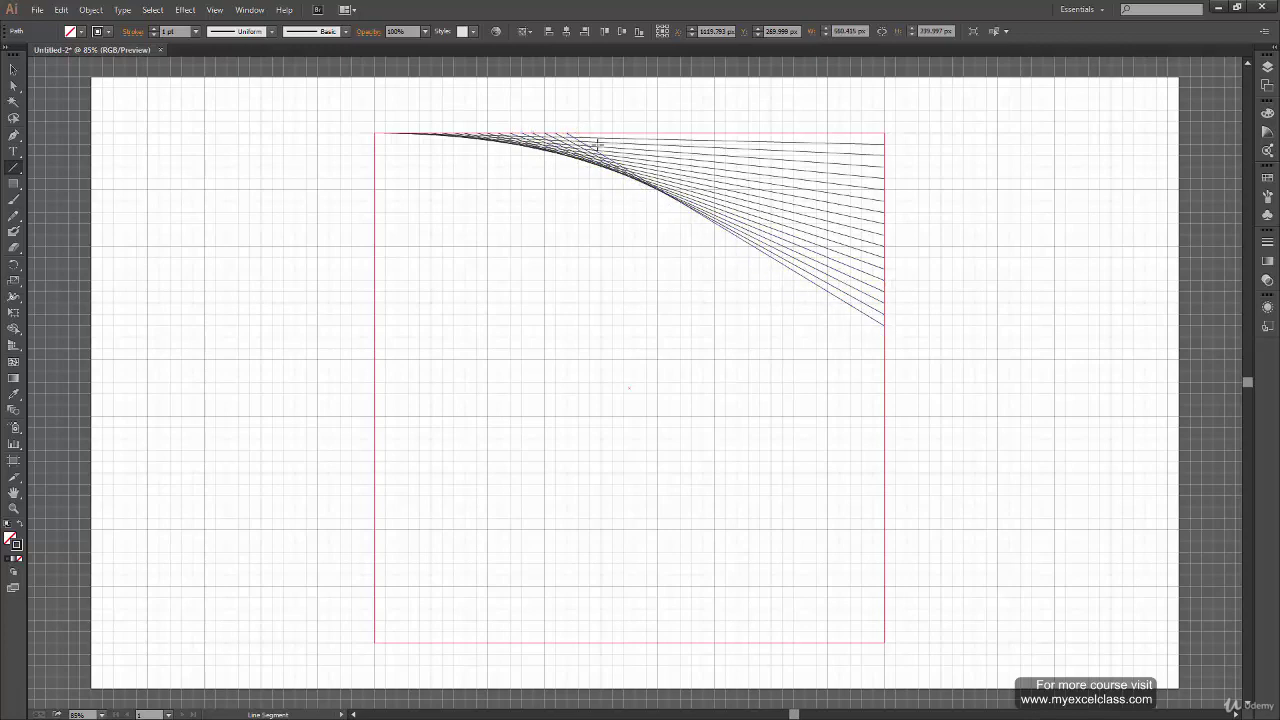
left_click_drag(597, 145, 883, 357)
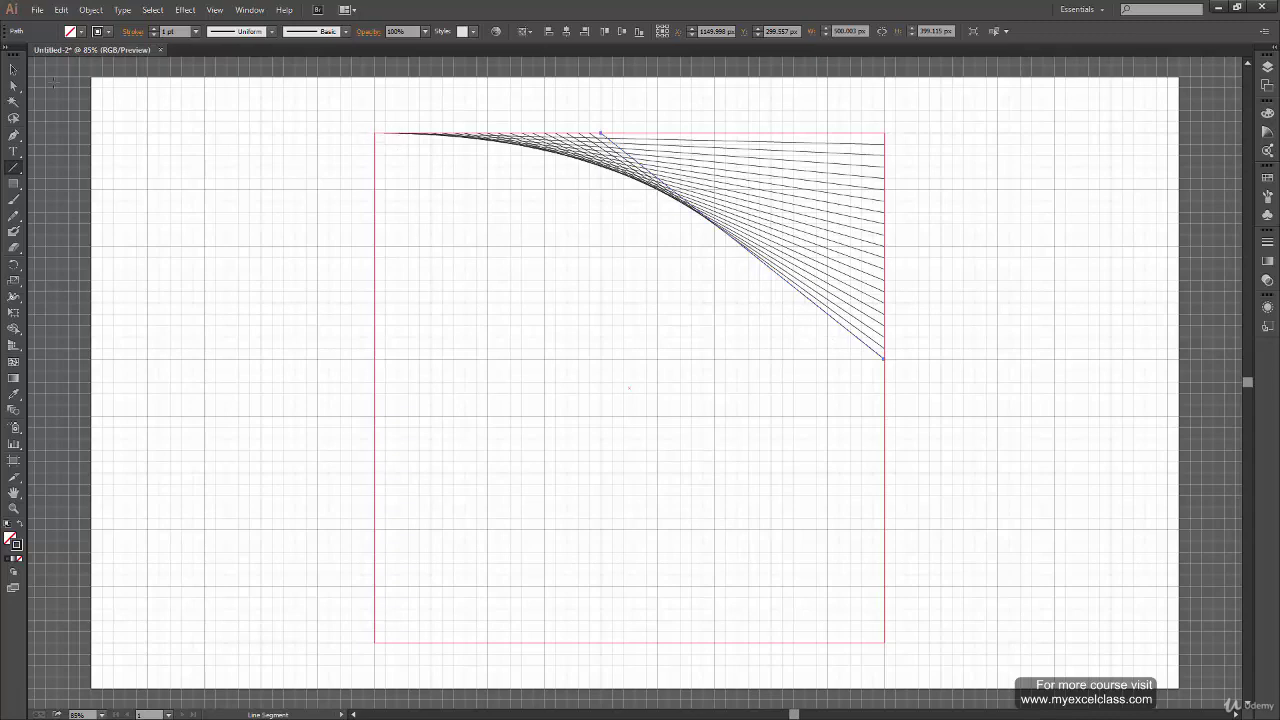
key("v")
left_click(520, 201)
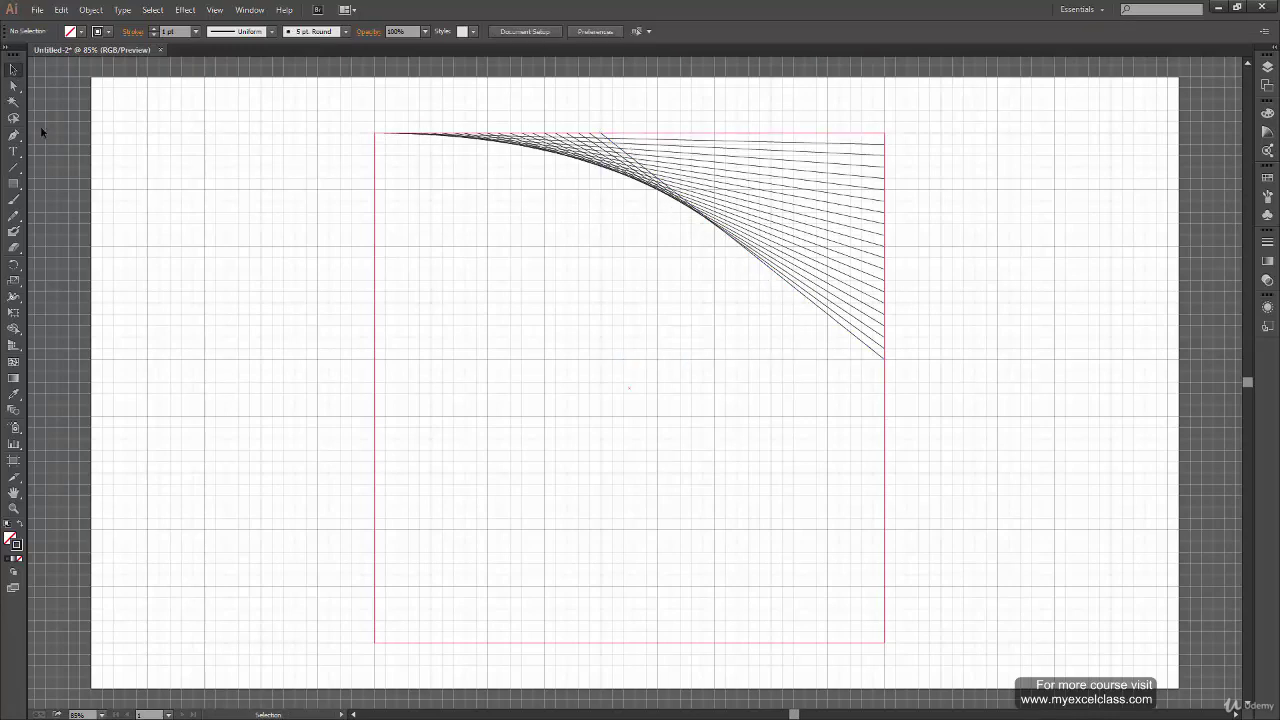
- Extend the line series in one-grid-square increments until it ends about 580 px down the right guide edge, and deselect
left_click(16, 168)
left_click_drag(648, 134, 883, 394)
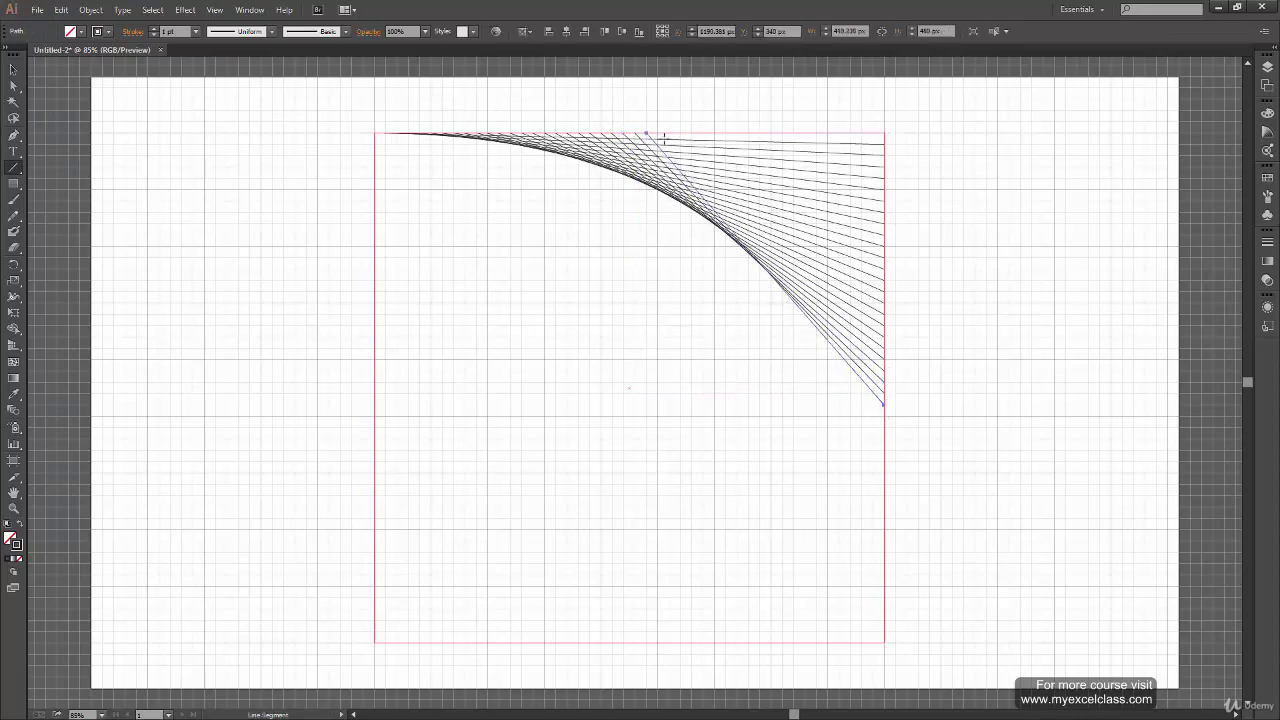
left_click_drag(663, 134, 883, 430)
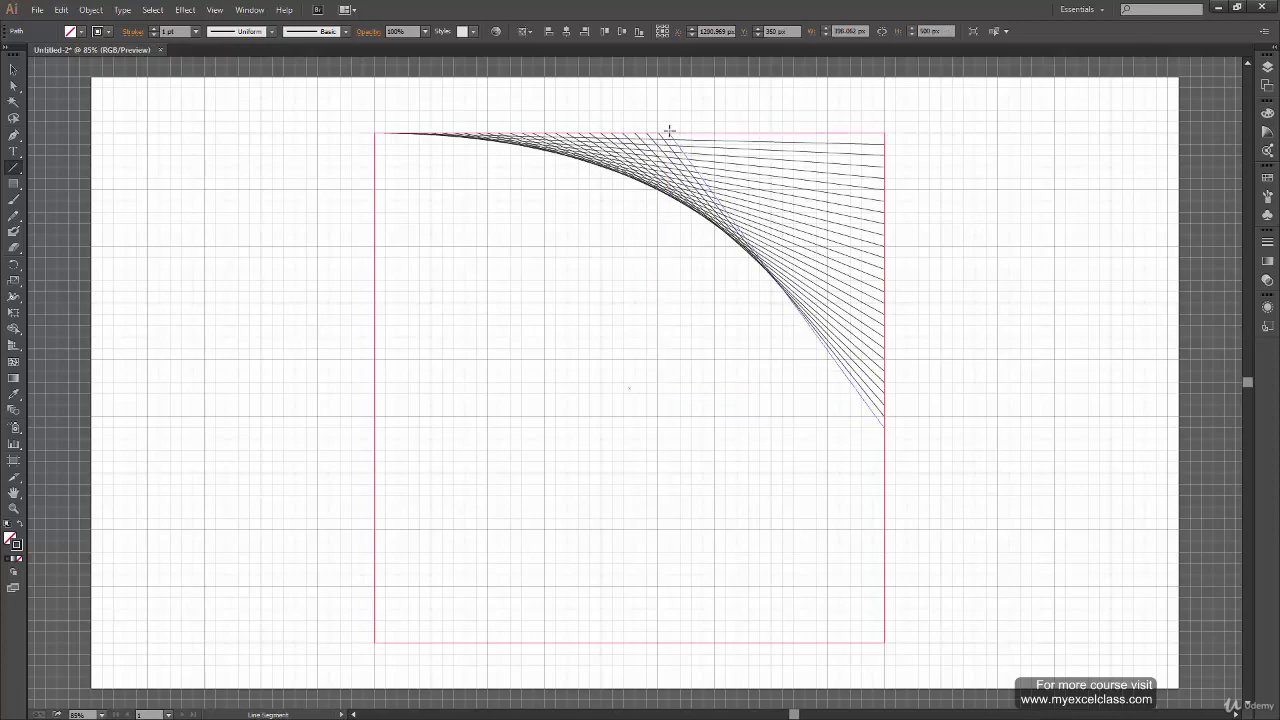
left_click_drag(669, 133, 884, 450)
left_click(331, 491, "ctrl")
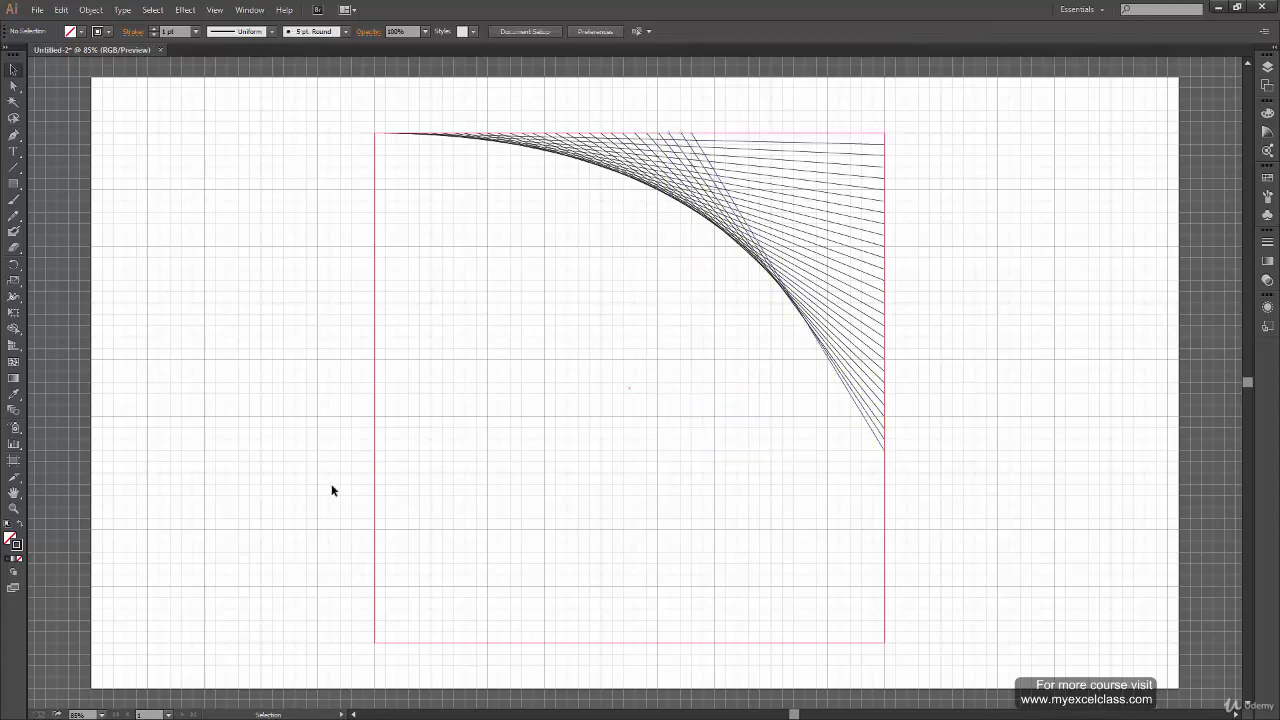
left_click_drag(703, 133, 884, 461)
left_click(729, 487, "ctrl")
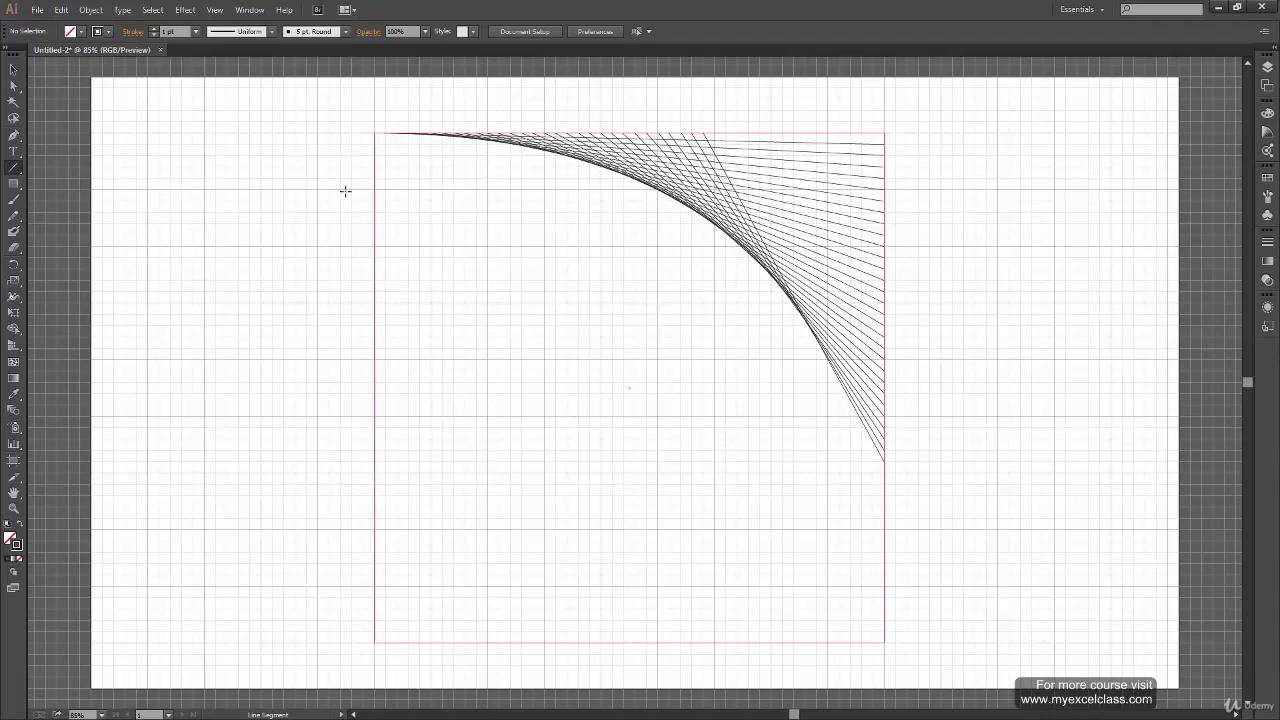
- Check the Guides & Grid preferences for the gridline spacing and subdivisions
key("ctrl+k")
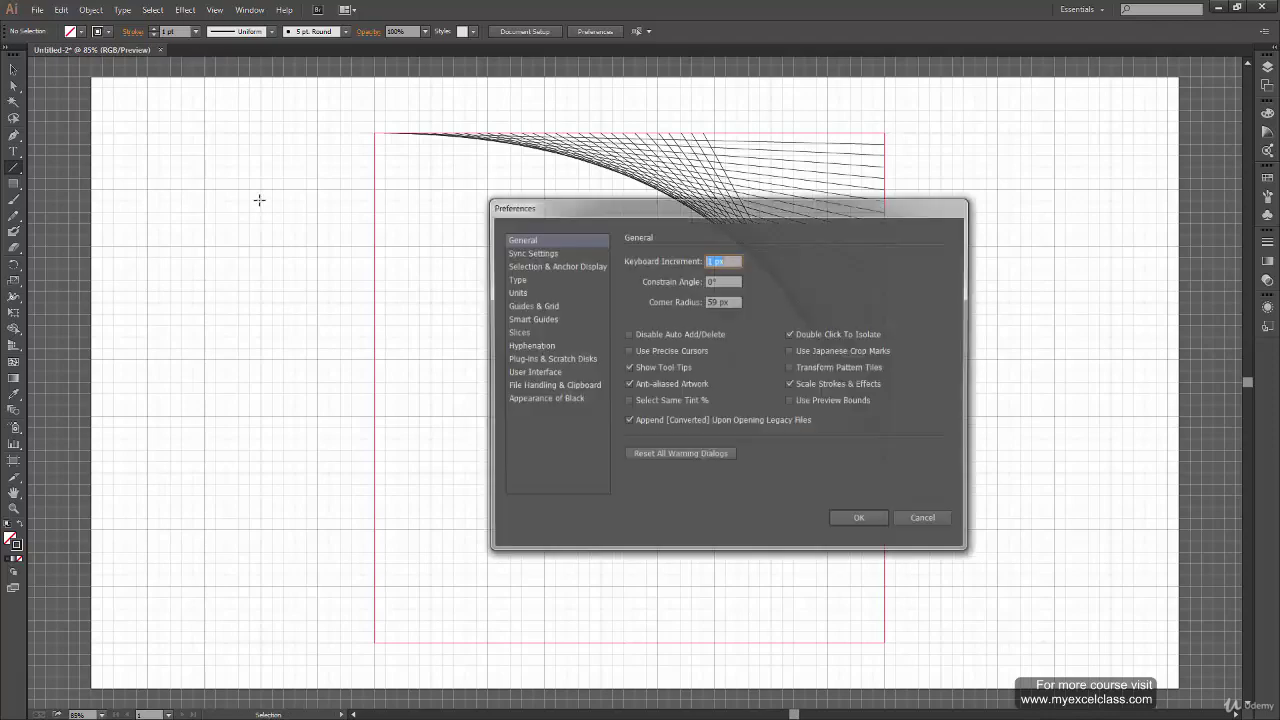
left_click(560, 308)
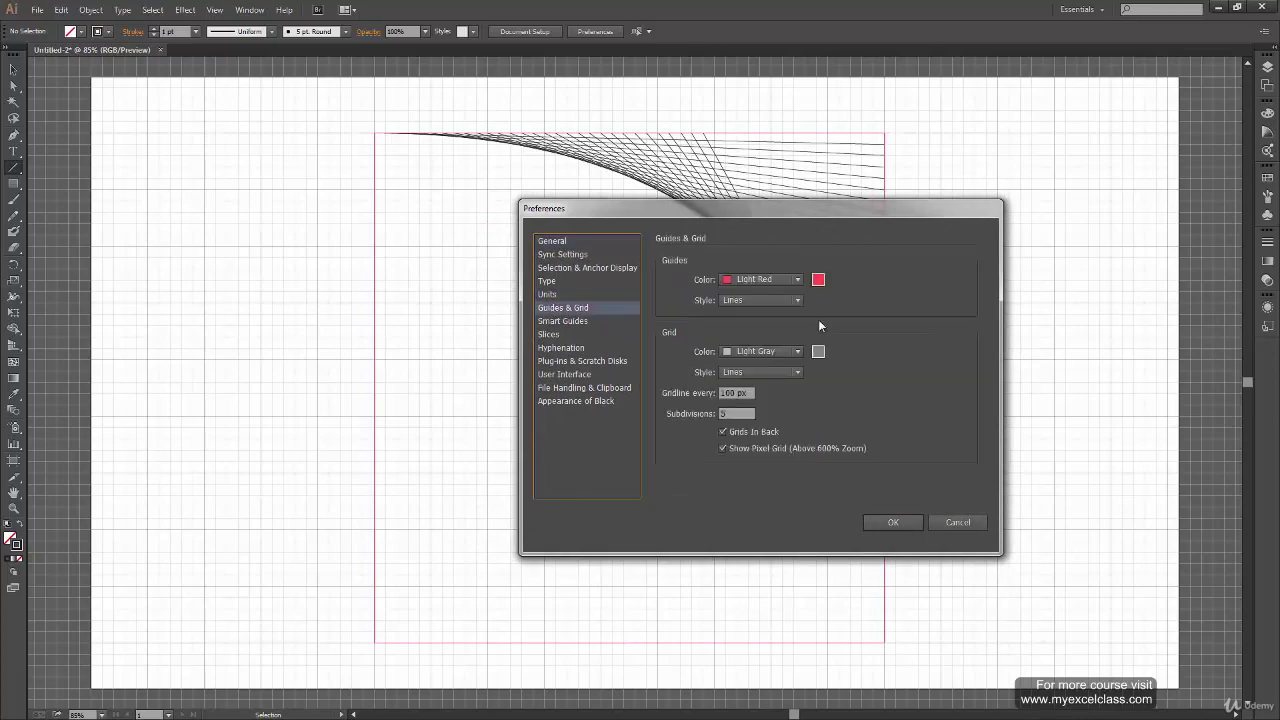
left_click_drag(845, 212, 1054, 306)
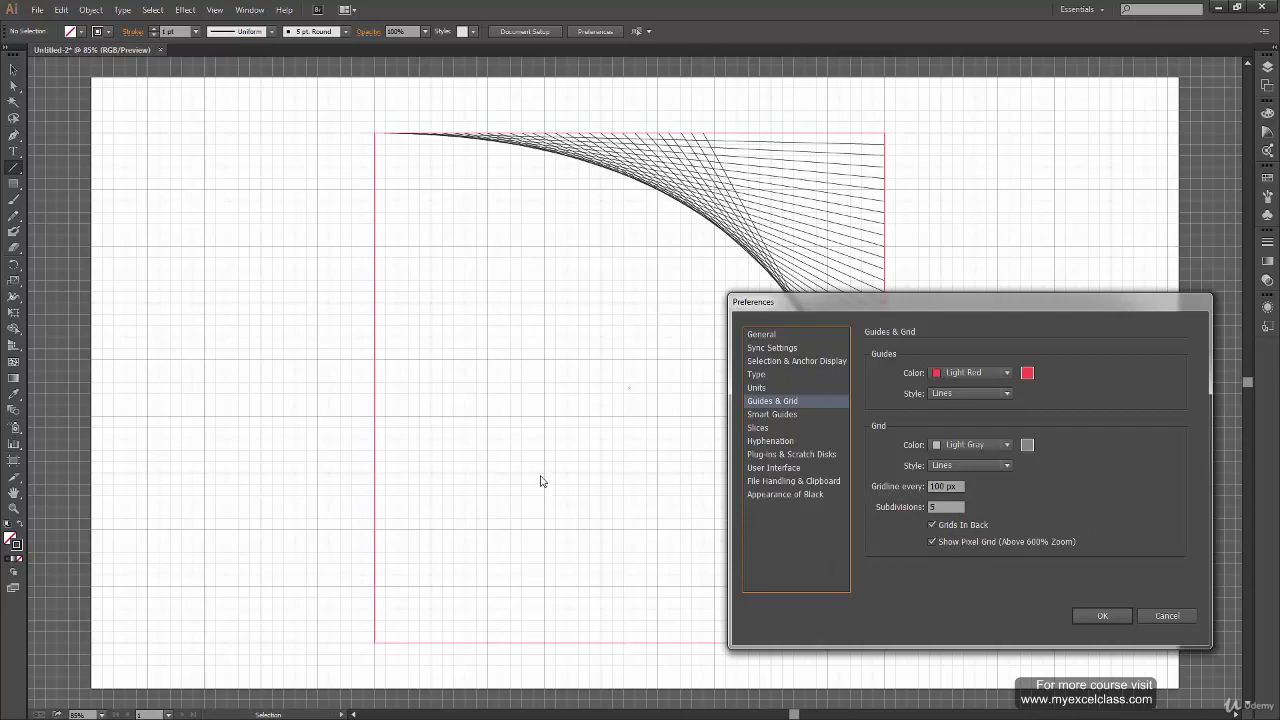
left_click(1112, 616)
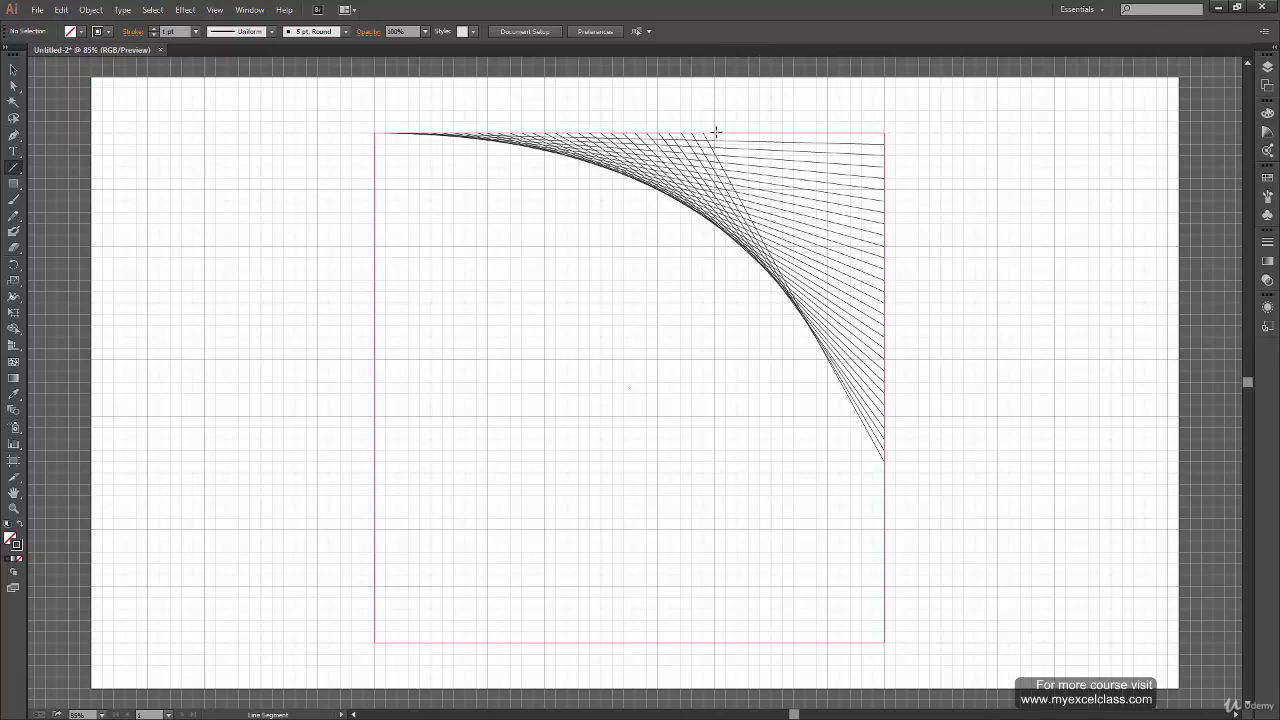
- Complete the line envelope up to the guide's upper-right corner, ending the last line near the lower-right corner, and deselect
mouse_move(730, 133)
left_mouse_down()
mouse_move(894, 474)
mouse_move(888, 520)
left_mouse_up()
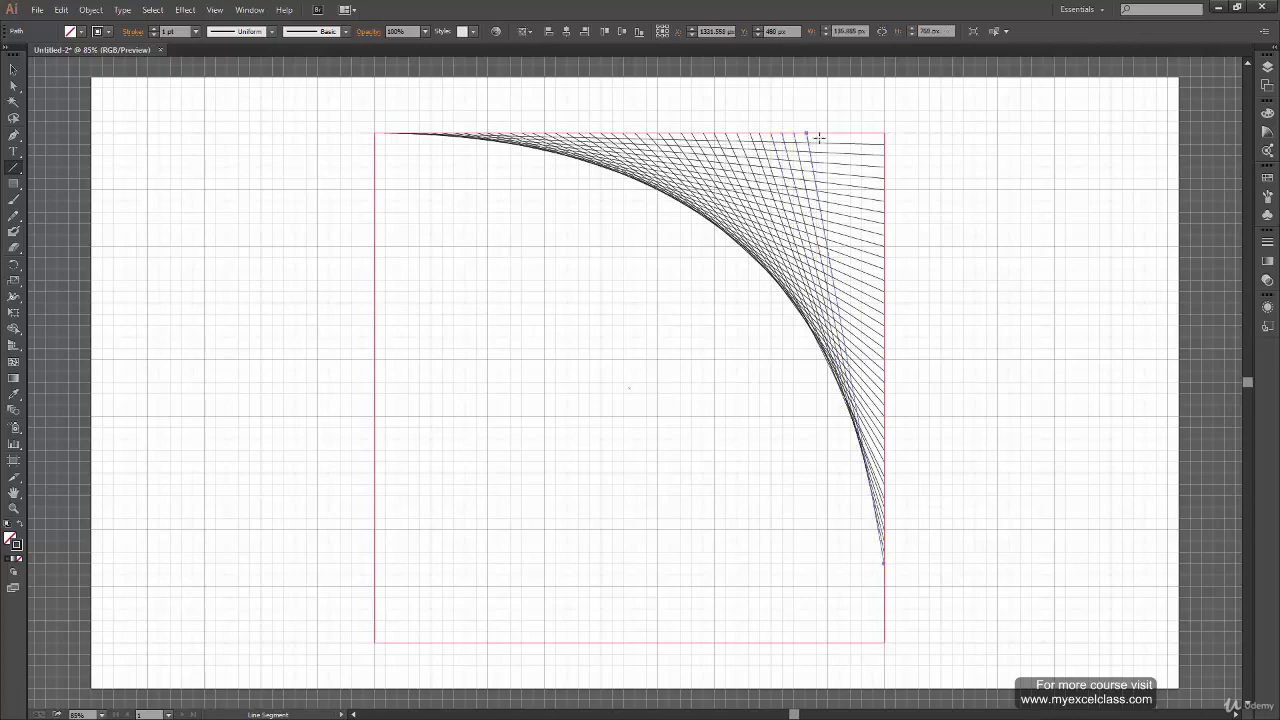
left_click_drag(814, 134, 887, 579)
mouse_move(843, 134)
left_mouse_down()
mouse_move(886, 597)
mouse_move(908, 374)
mouse_move(888, 629)
left_mouse_up()
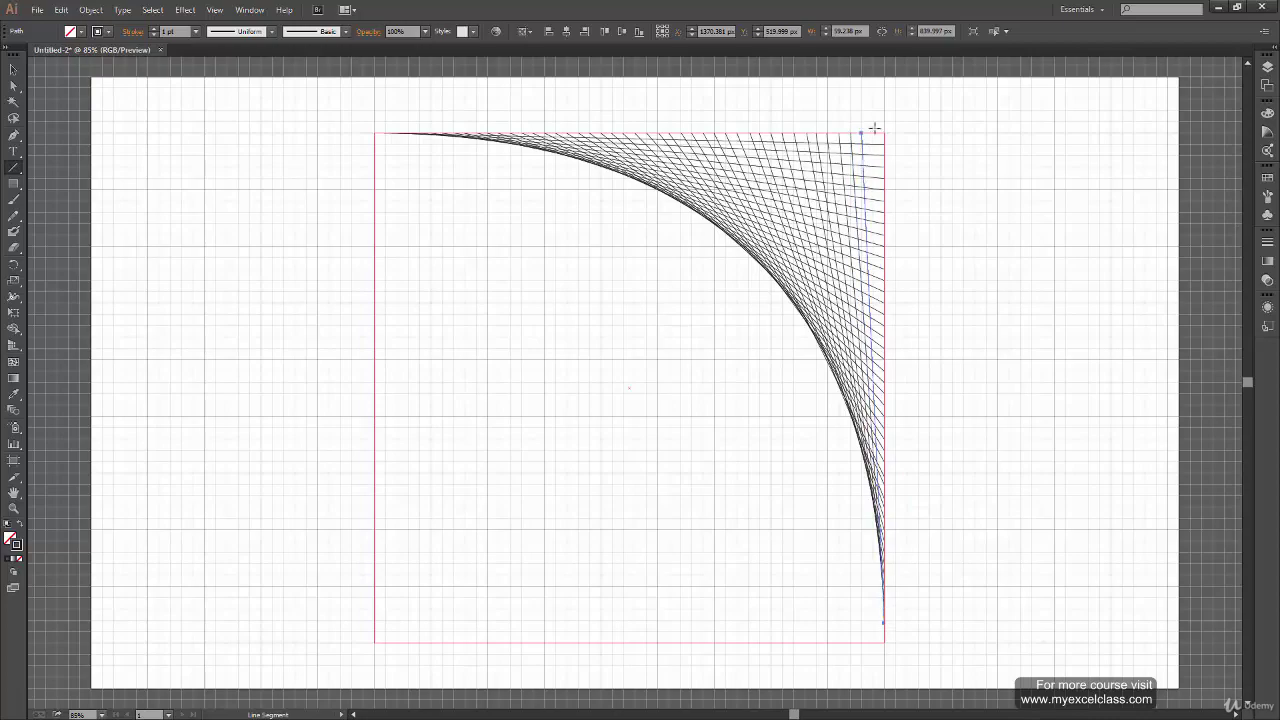
left_click_drag(874, 128, 885, 636)
left_click_drag(872, 132, 888, 630)
key("v")
left_click(929, 454)
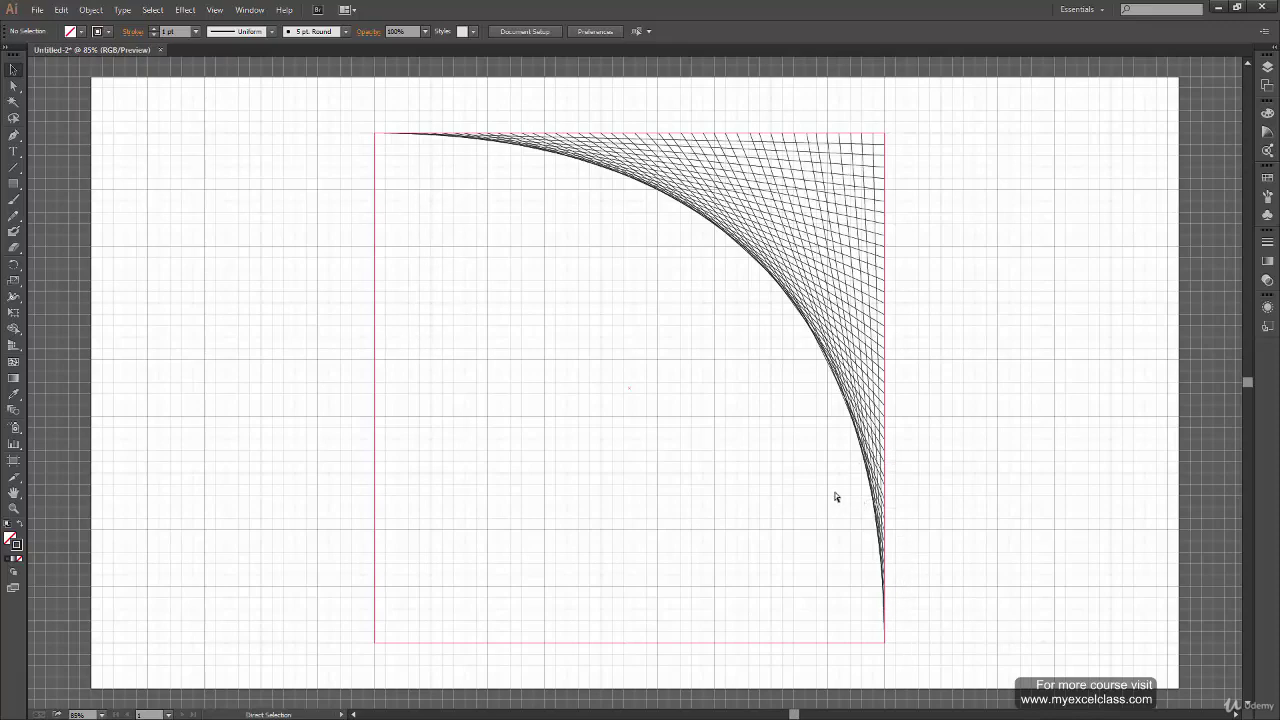
- Examine the finished line envelope up close along its curve from the upper-left to the lower-right corner of the guide
key("ctrl+1")
key("ctrl+plus")
scroll(720, 551, "up", 5)
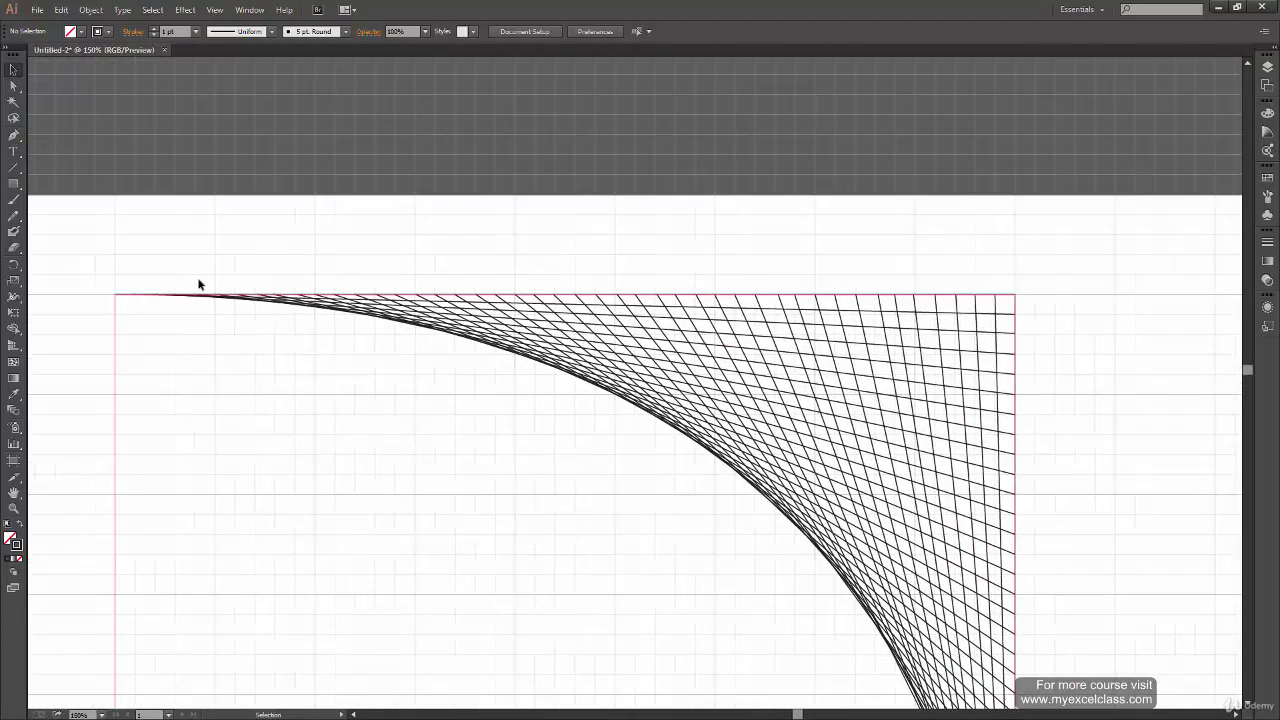
left_click_drag(510, 435, 480, 260)
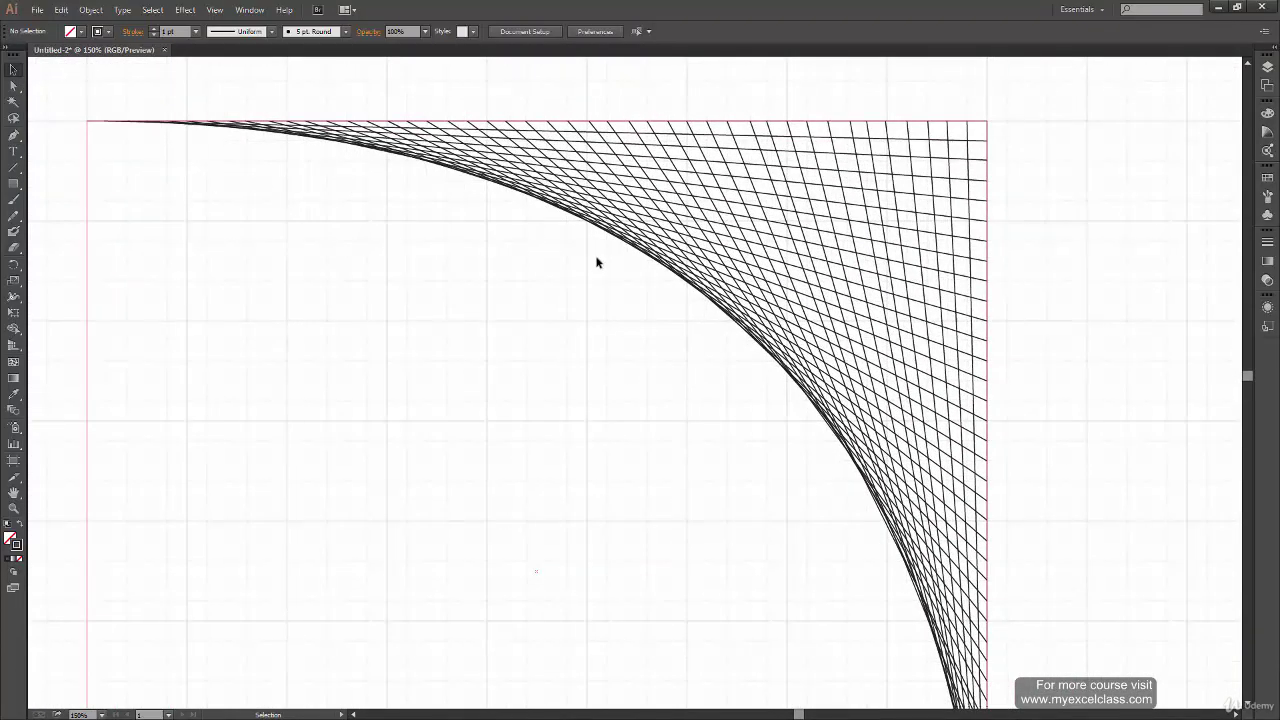
left_click_drag(960, 452, 931, 322)
left_click_drag(963, 566, 909, 280)
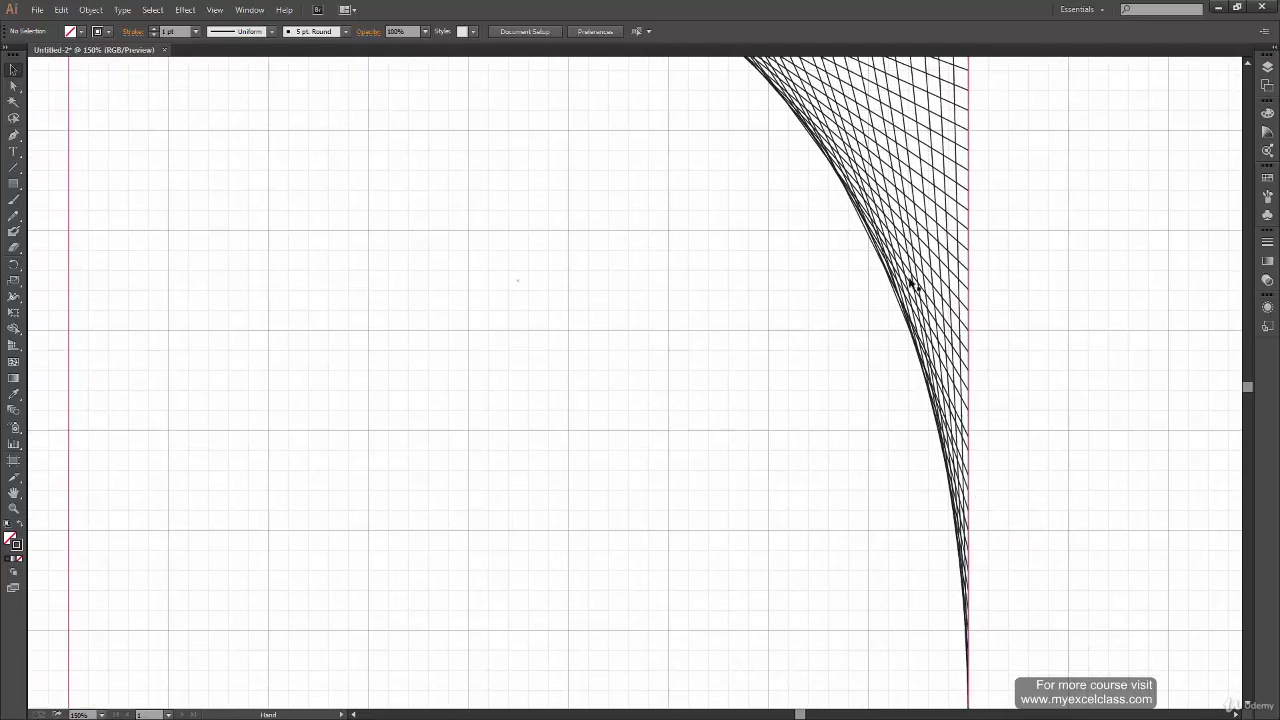
left_click_drag(949, 606, 922, 566)
key("ctrl+0")
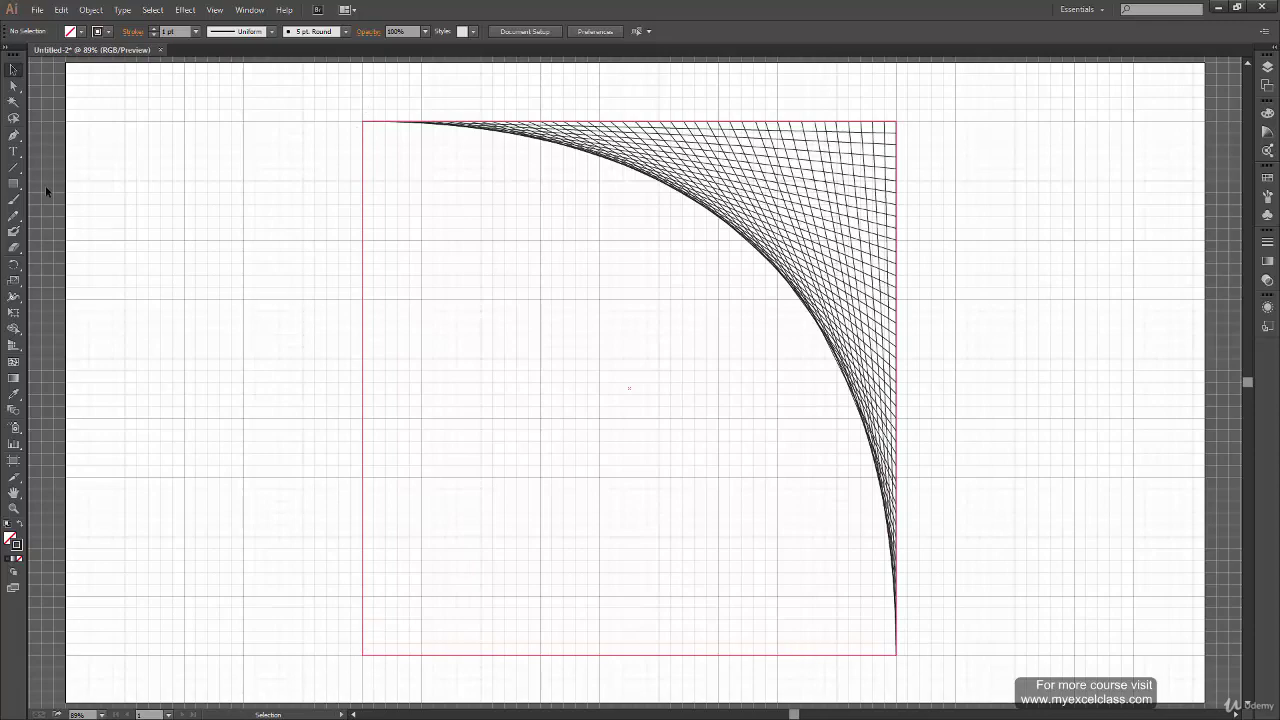
- Paint a temporary brush arrow along the guide's upper and right edges, and undo it
left_click(13, 199)
mouse_move(372, 110)
left_mouse_down()
mouse_move(943, 103)
mouse_move(929, 111)
mouse_move(933, 153)
left_mouse_up()
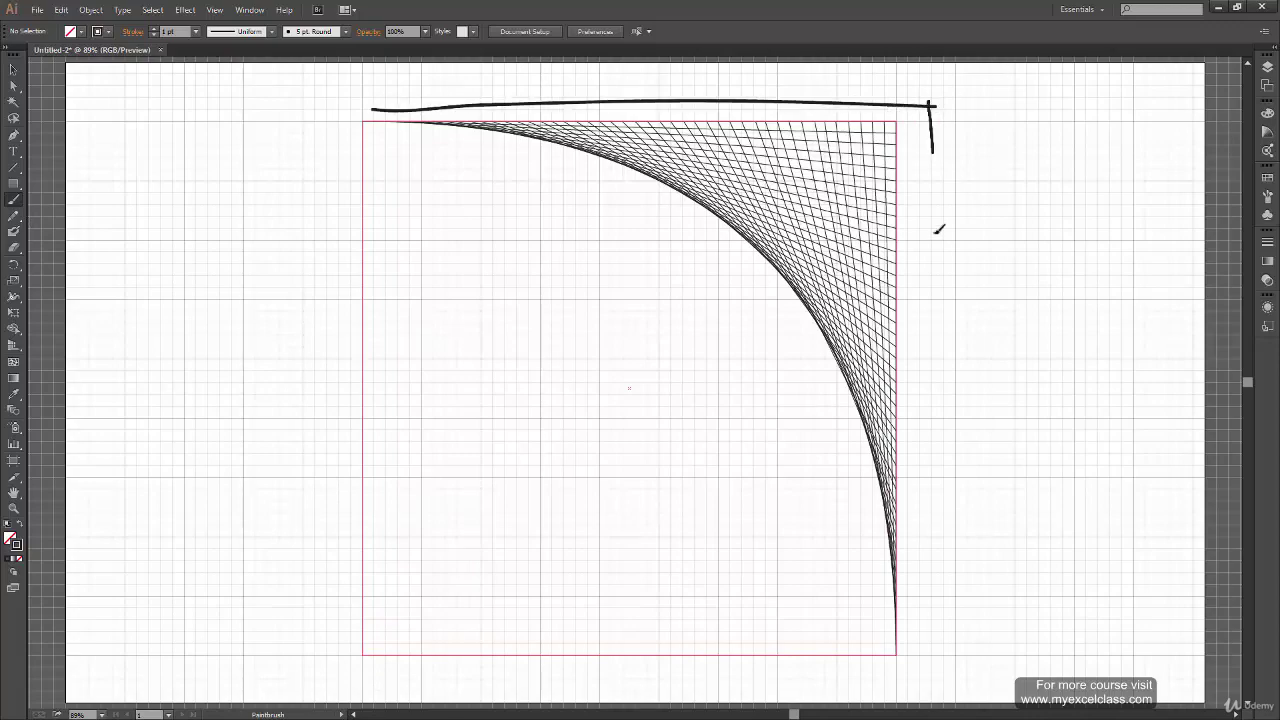
mouse_move(938, 229)
left_mouse_down()
mouse_move(933, 580)
mouse_move(948, 562)
left_mouse_up()
key("v")
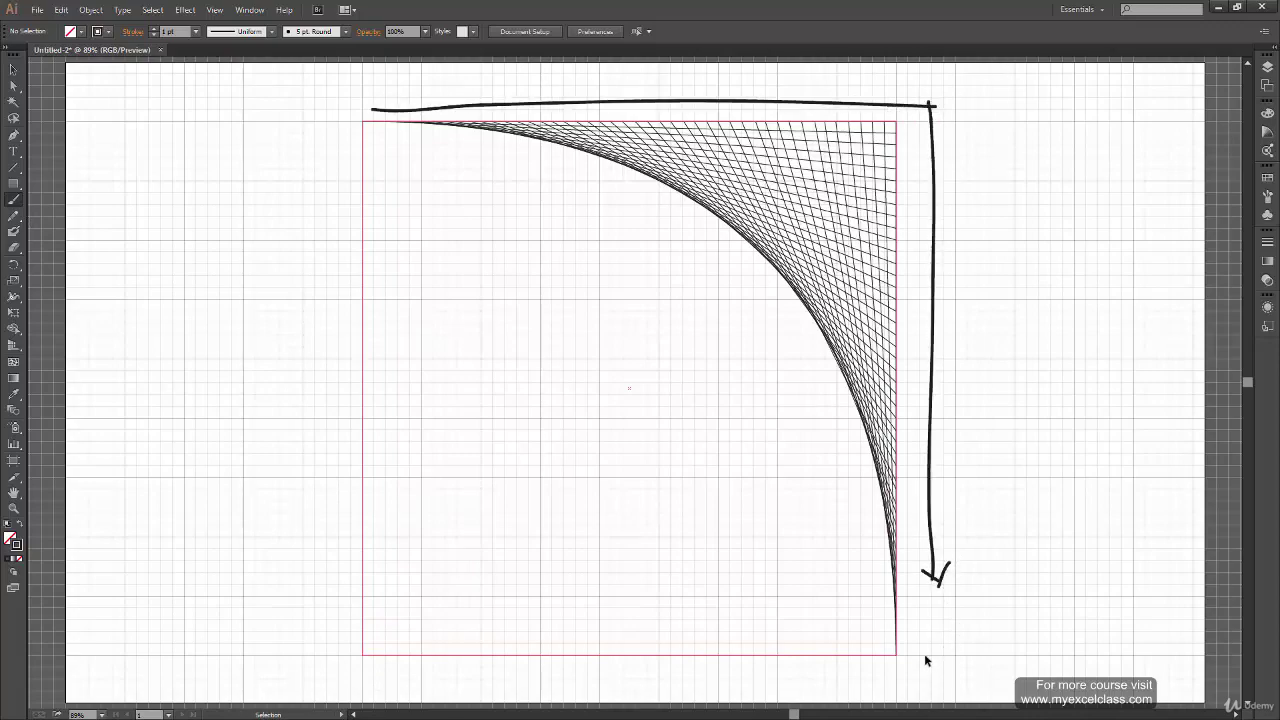
key("ctrl+z")
key("ctrl+z")
- Paint a brush arrow down the guide's right edge and along its lower edge, with sample lines connecting the two edges
key("b")
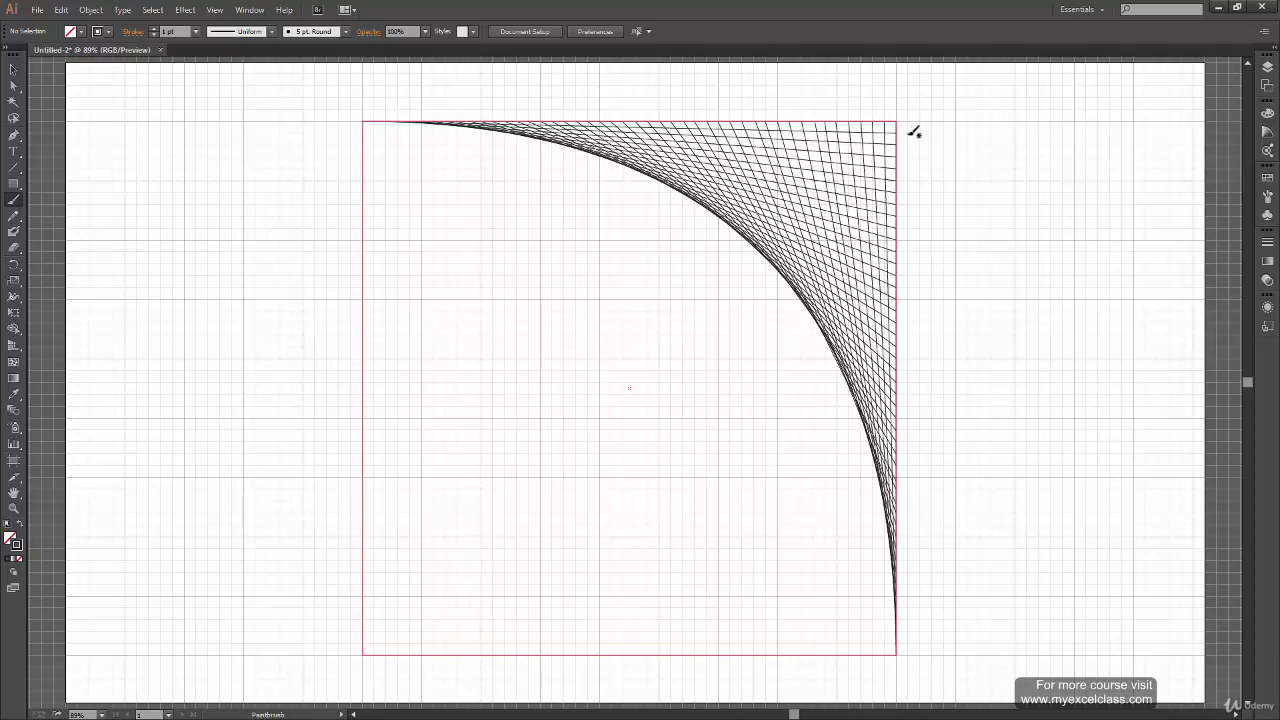
mouse_move(909, 139)
left_mouse_down()
mouse_move(921, 667)
mouse_move(389, 683)
mouse_move(402, 686)
mouse_move(838, 281)
mouse_move(683, 667)
left_mouse_up()
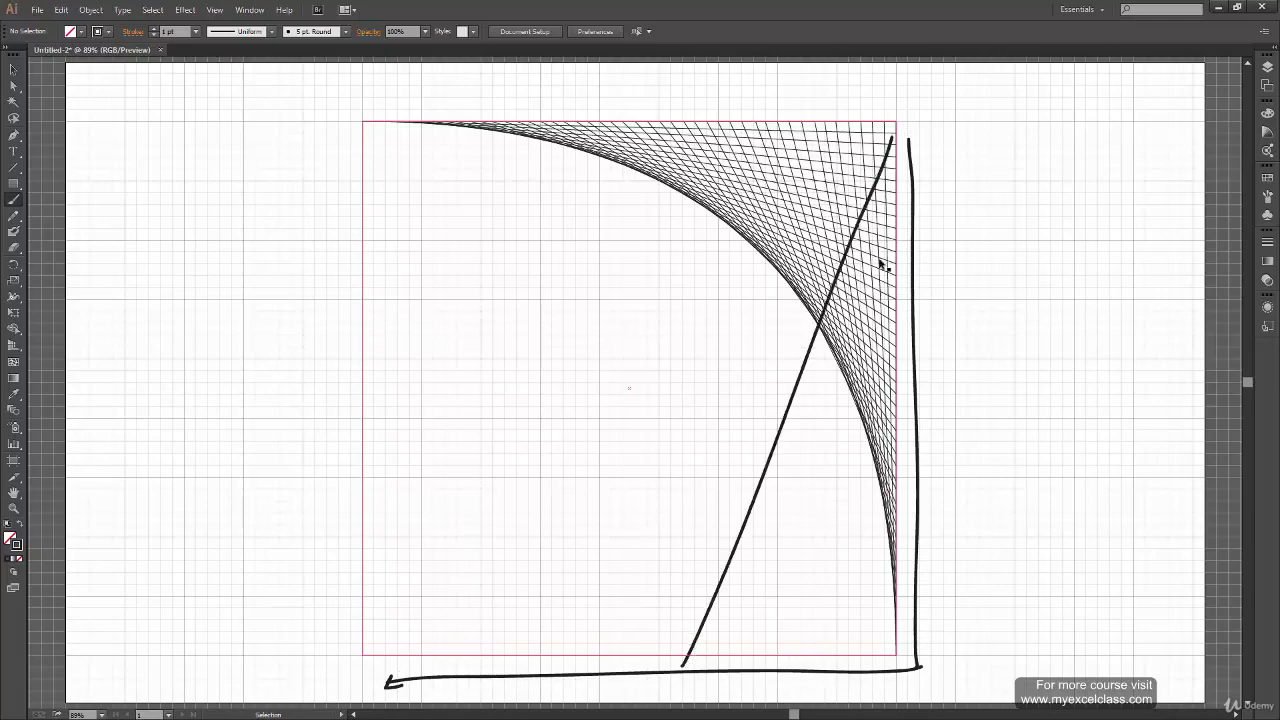
key("ctrl+z")
left_click_drag(898, 117, 838, 666)
mouse_move(897, 150)
left_mouse_down()
mouse_move(766, 586)
mouse_move(760, 660)
left_mouse_up()
left_click_drag(893, 185, 655, 657)
left_click_drag(907, 263, 806, 418)
left_click_drag(752, 493, 566, 712)
left_click_drag(836, 414, 446, 676)
left_click_drag(912, 398, 362, 660)
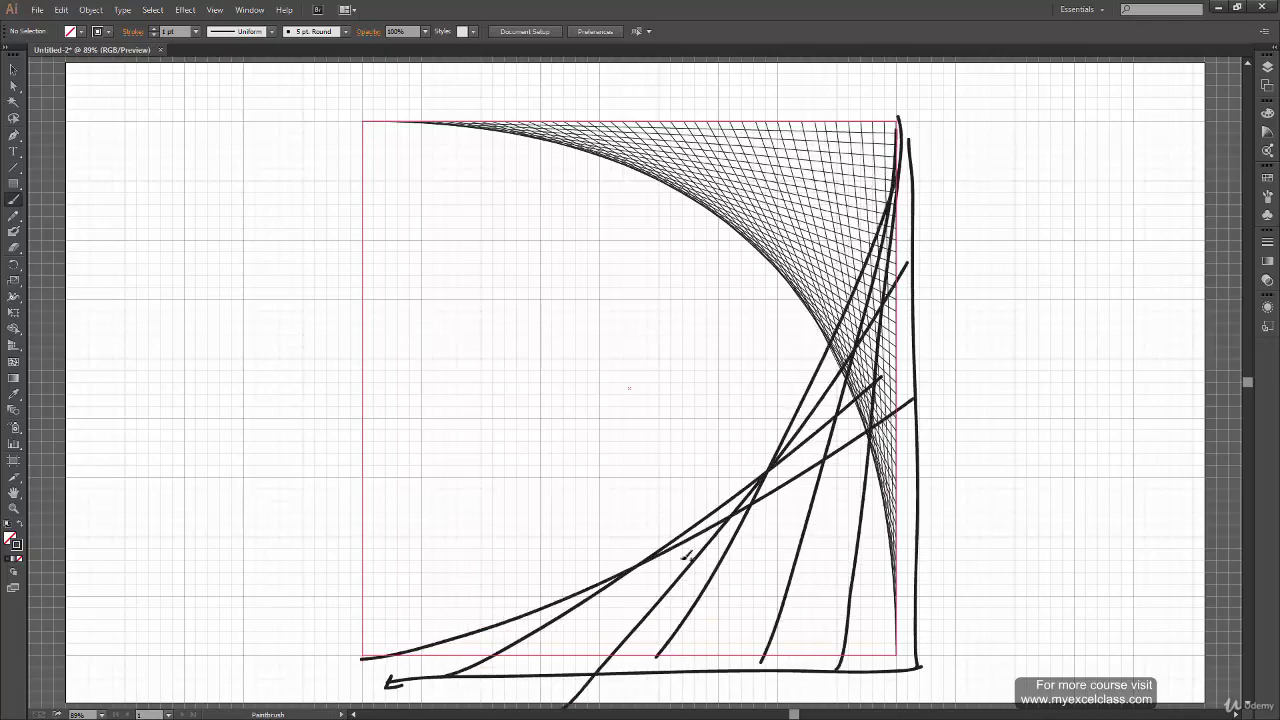
- Undo all the brush strokes sketched around the guide's lower-right corner
key("ctrl+z")
key("ctrl+z")
key("ctrl+z")
key("ctrl+z")
key("ctrl+z")
key("ctrl+z")
key("ctrl+z")
key("ctrl+z")
key("ctrl+z")
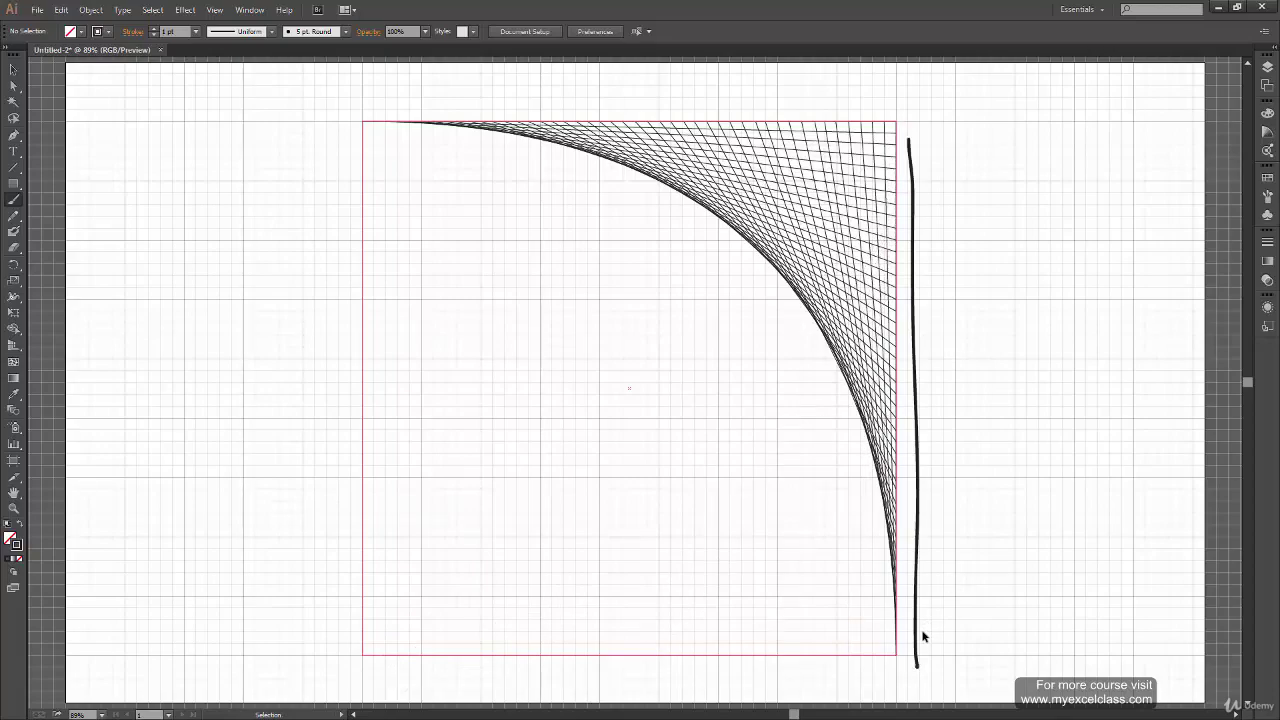
key("ctrl+z")
- Paint a brush arrow along the guide's lower and left edges, with sample lines connecting the two edges
mouse_move(882, 677)
left_mouse_down()
mouse_move(491, 694)
mouse_move(323, 682)
mouse_move(324, 172)
left_mouse_up()
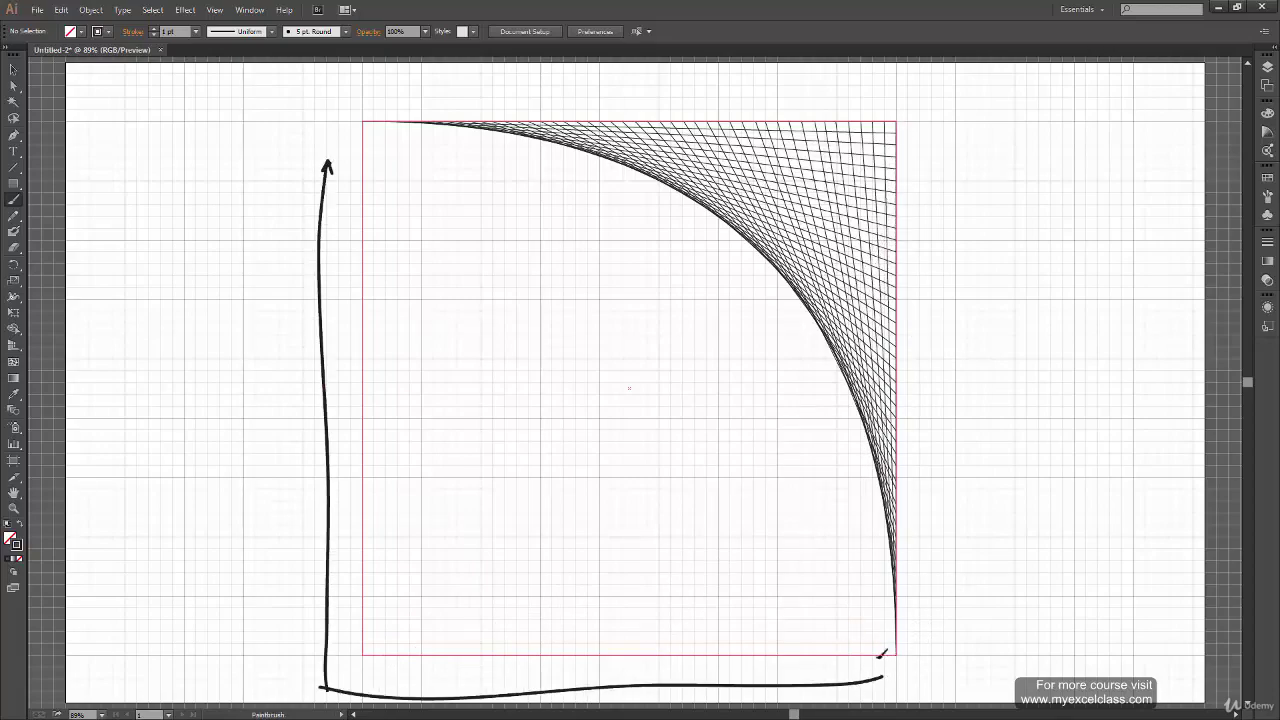
left_click_drag(882, 654, 306, 618)
left_click_drag(886, 651, 322, 565)
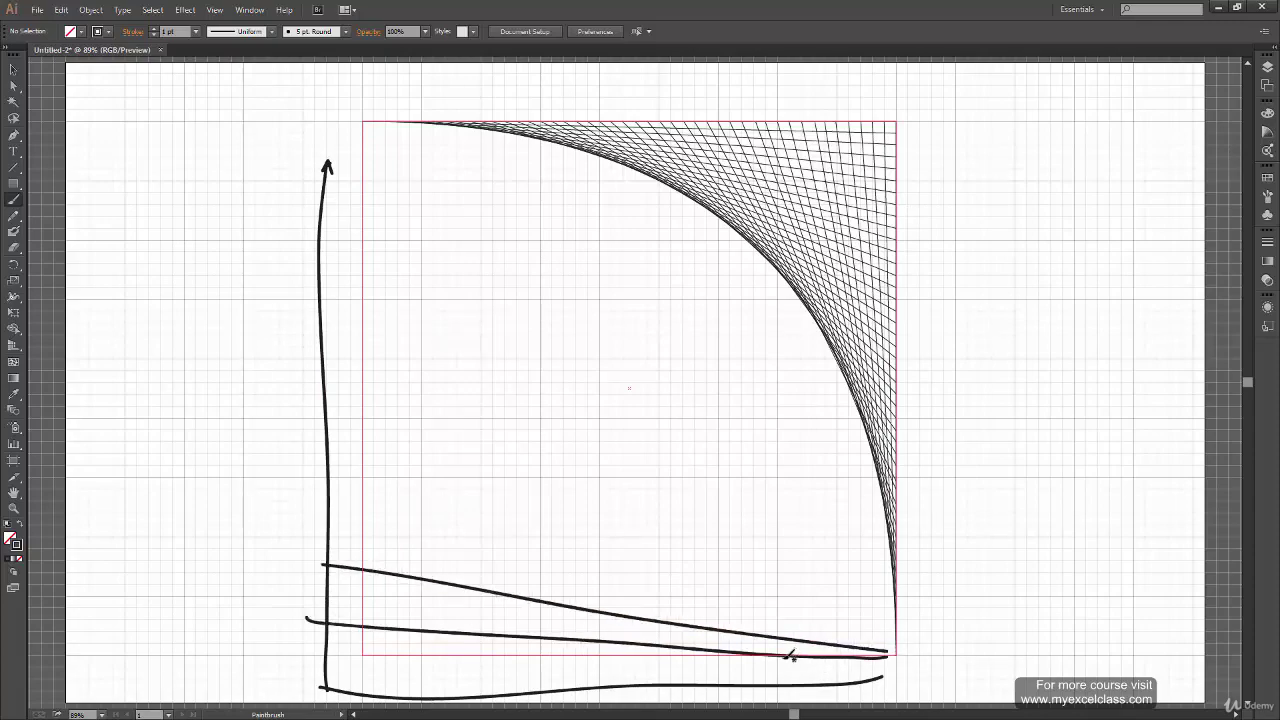
left_click_drag(786, 657, 306, 497)
left_click_drag(725, 666, 349, 393)
left_click_drag(636, 661, 349, 281)
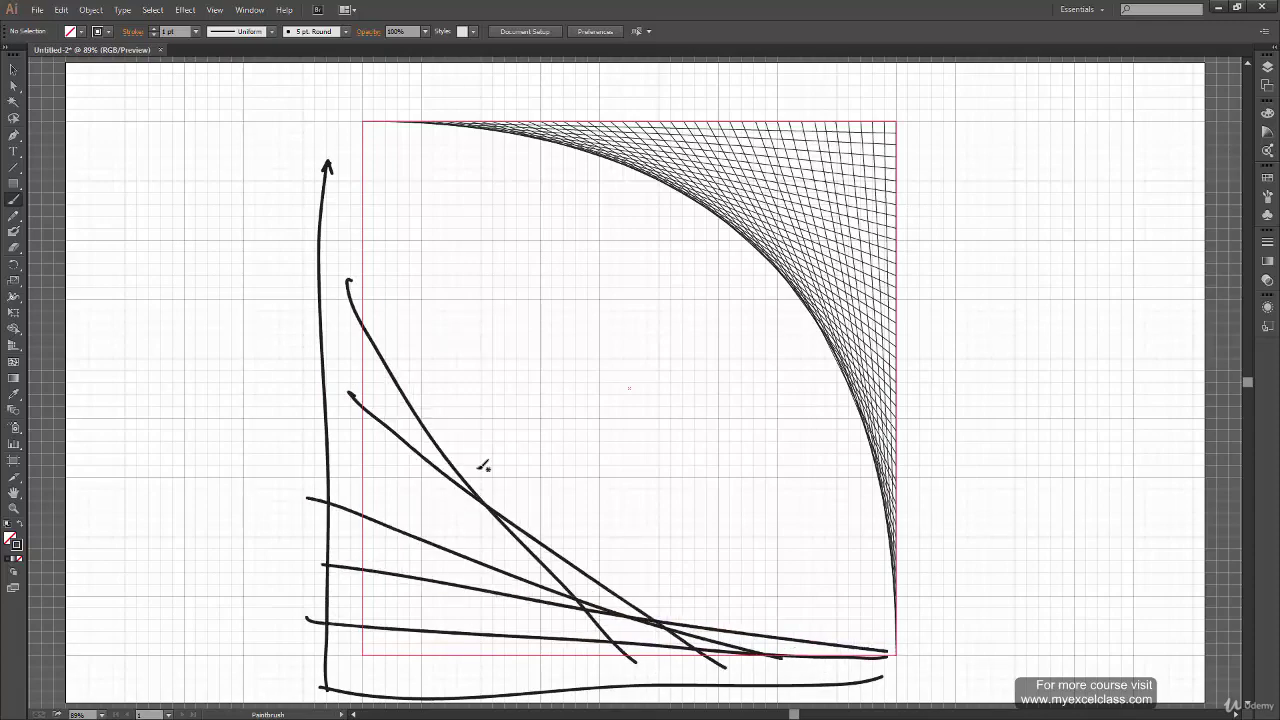
left_click_drag(590, 648, 334, 153)
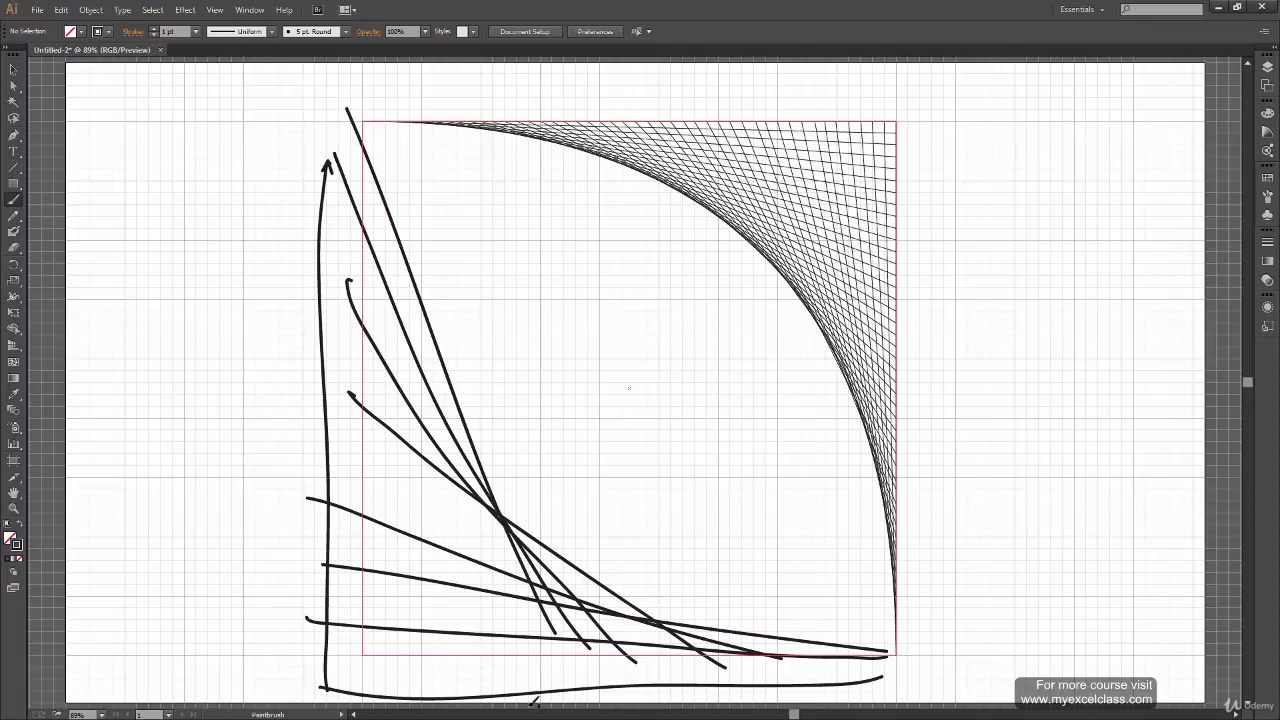
- Undo all the brush strokes sketched around the guide's lower-left corner
key("ctrl+z")
key("ctrl+z")
key("ctrl+z")
key("ctrl+z")
key("ctrl+z")
key("ctrl+z")
key("ctrl+z")
key("ctrl+z")
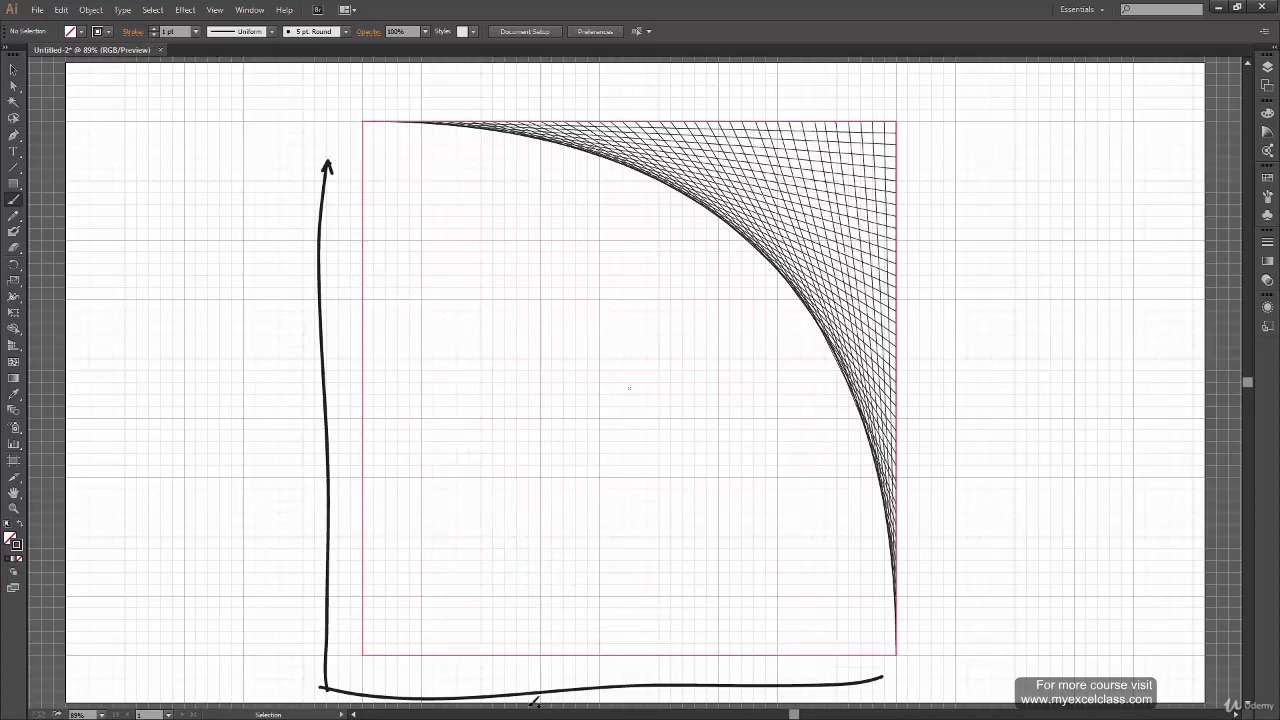
key("ctrl+z")
- Paint sample brush lines connecting the guide's left edge to its upper edge across the upper-left corner
left_click_drag(363, 646, 390, 110)
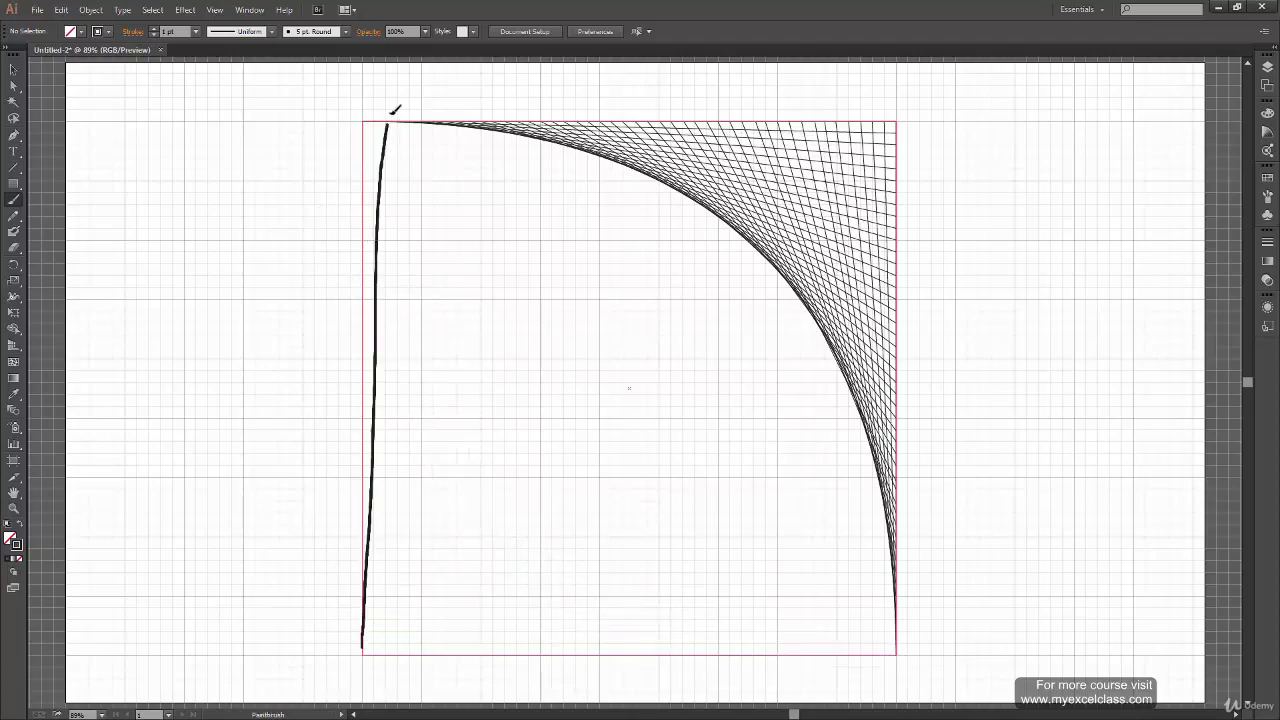
left_click_drag(367, 575, 412, 117)
left_click_drag(371, 486, 459, 106)
left_click_drag(368, 432, 517, 111)
left_click_drag(368, 376, 591, 117)
left_click_drag(378, 332, 667, 131)
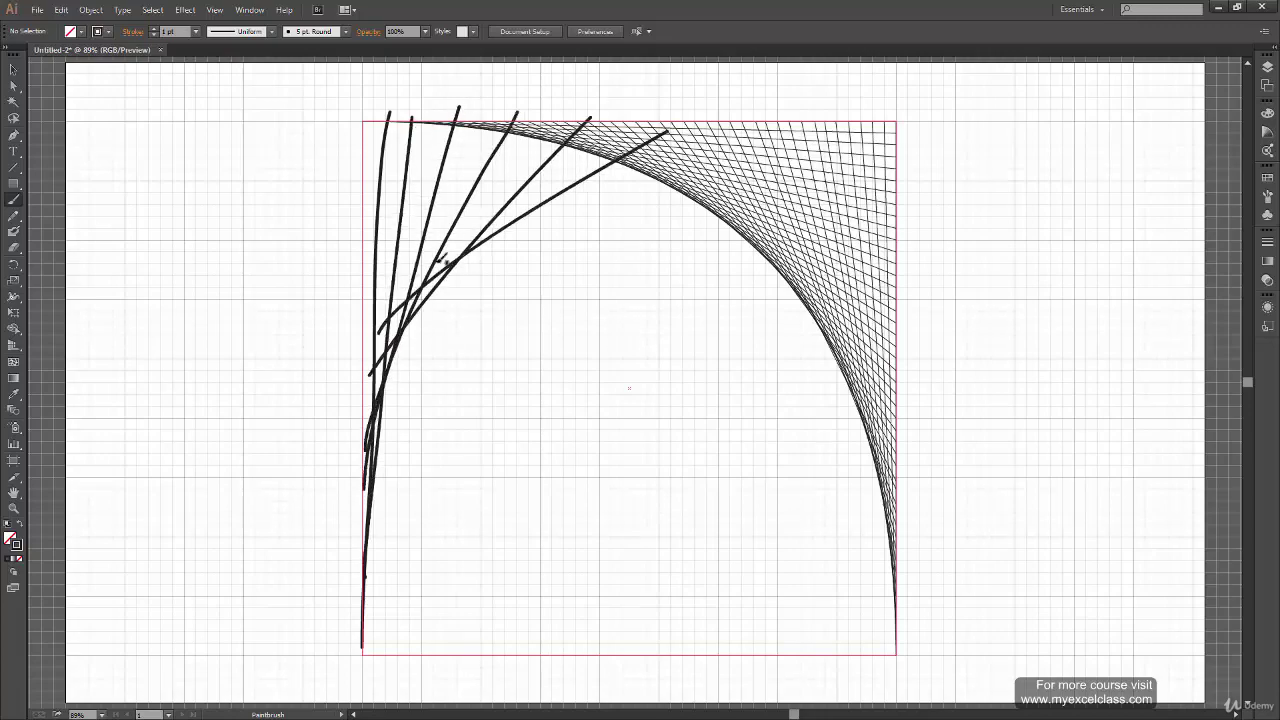
mouse_move(382, 298)
left_mouse_down()
mouse_move(750, 130)
mouse_move(836, 128)
left_mouse_up()
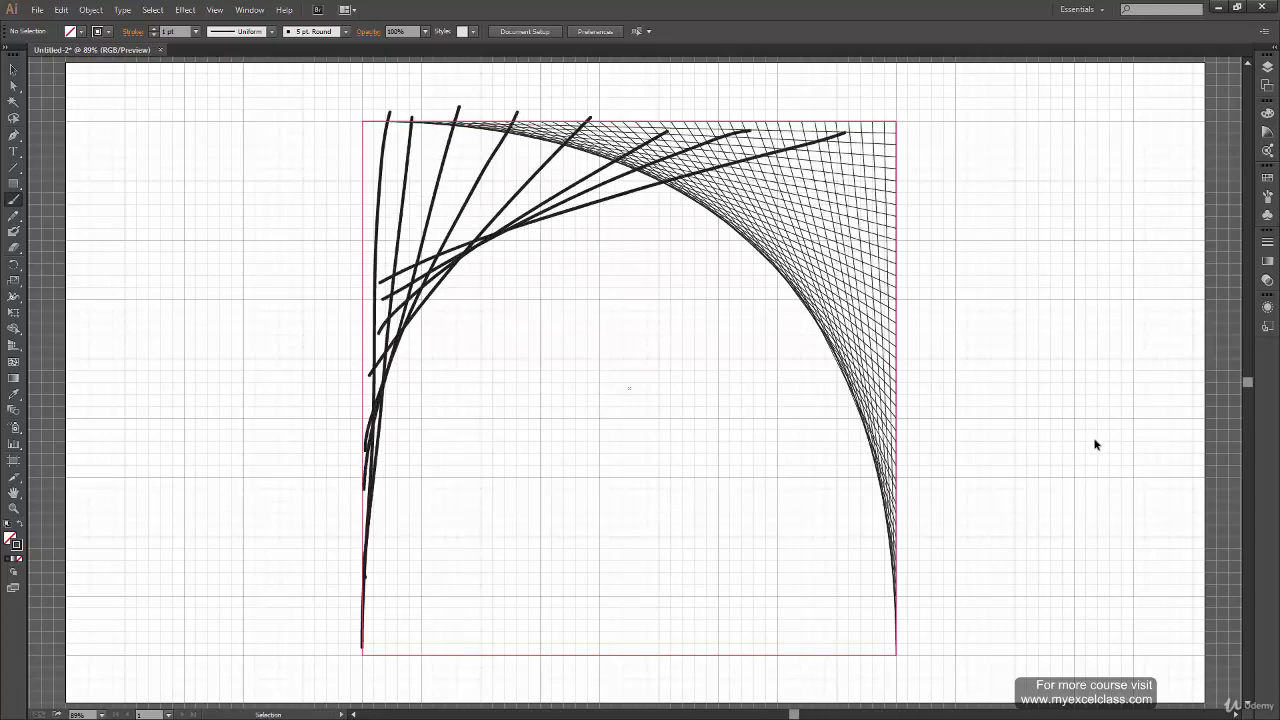
- Undo all the sample brush lines painted across the guide's upper-left corner
key("ctrl+z")
key("ctrl+z")
key("ctrl+z")
key("ctrl+z")
key("ctrl+z")
key("ctrl+z")
key("ctrl+z")
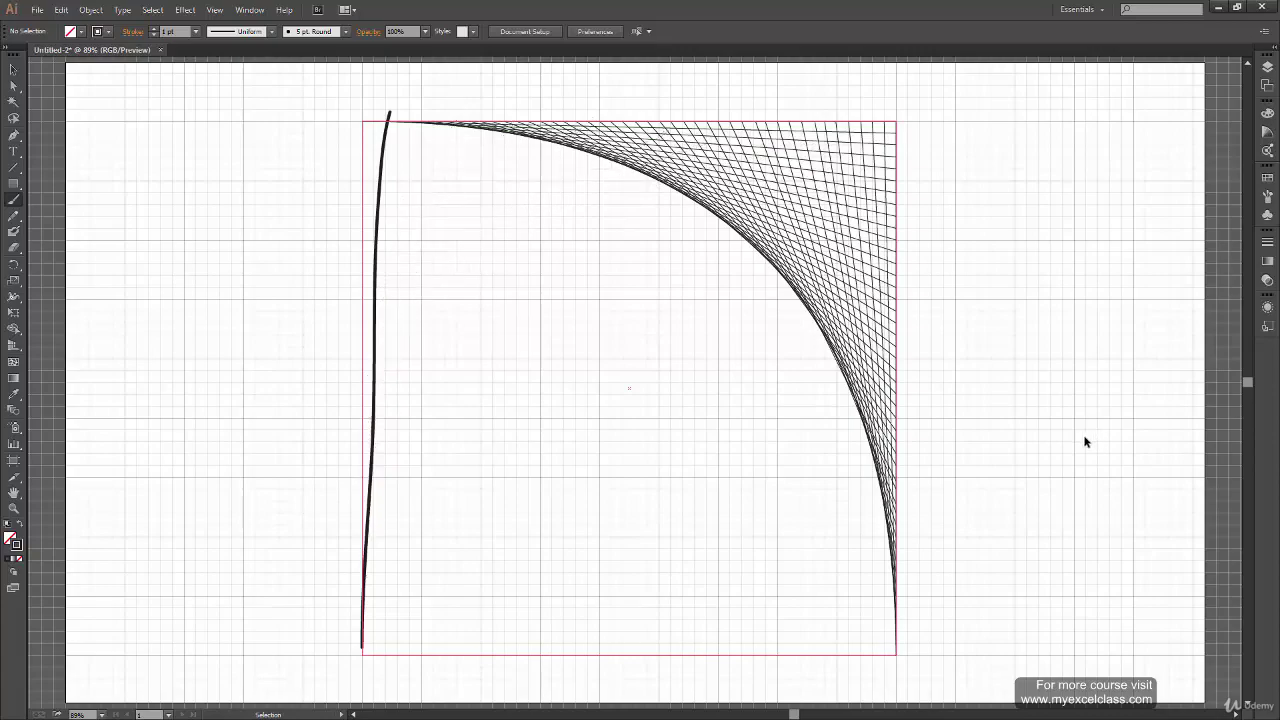
key("ctrl+z")
- Group all the line segments of the upper-right corner envelope
left_click(19, 70)
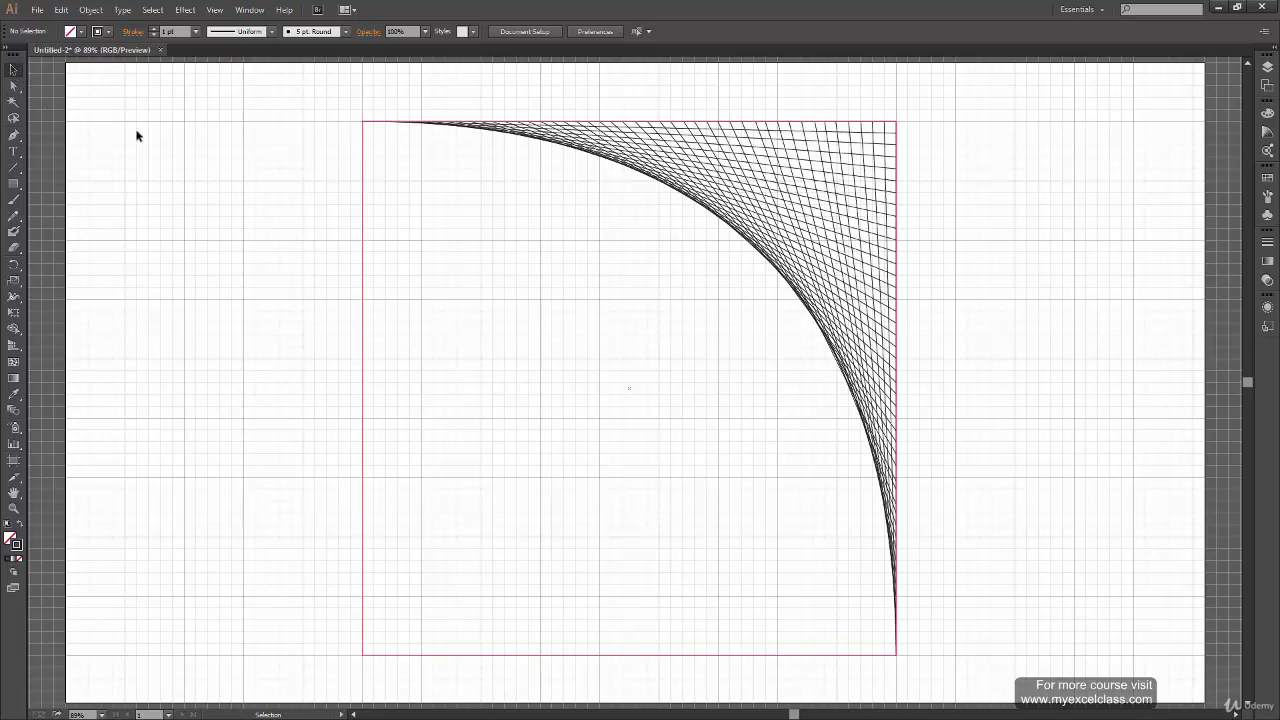
left_click_drag(310, 68, 966, 669)
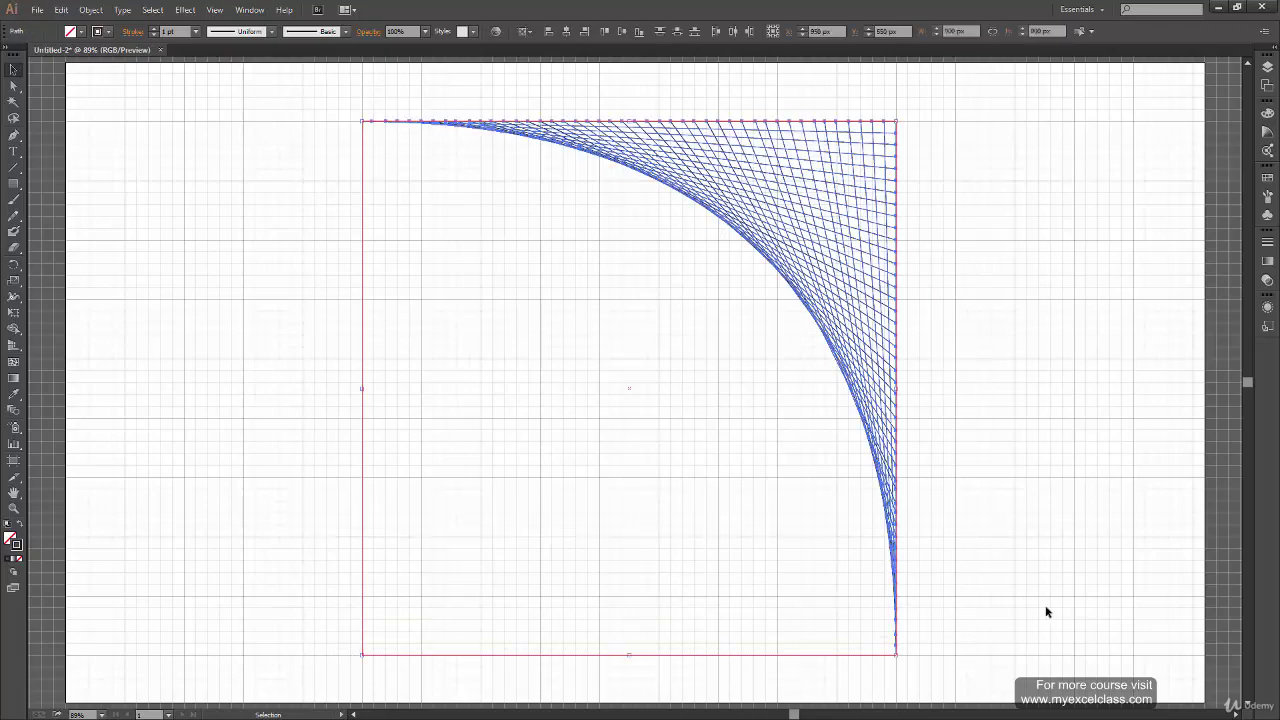
key("a")
key("v")
left_click(1001, 584)
- Try moving the grouped envelope around the artboard, and undo the moves
left_click_drag(820, 252, 995, 295)
left_click_drag(943, 360, 657, 501)
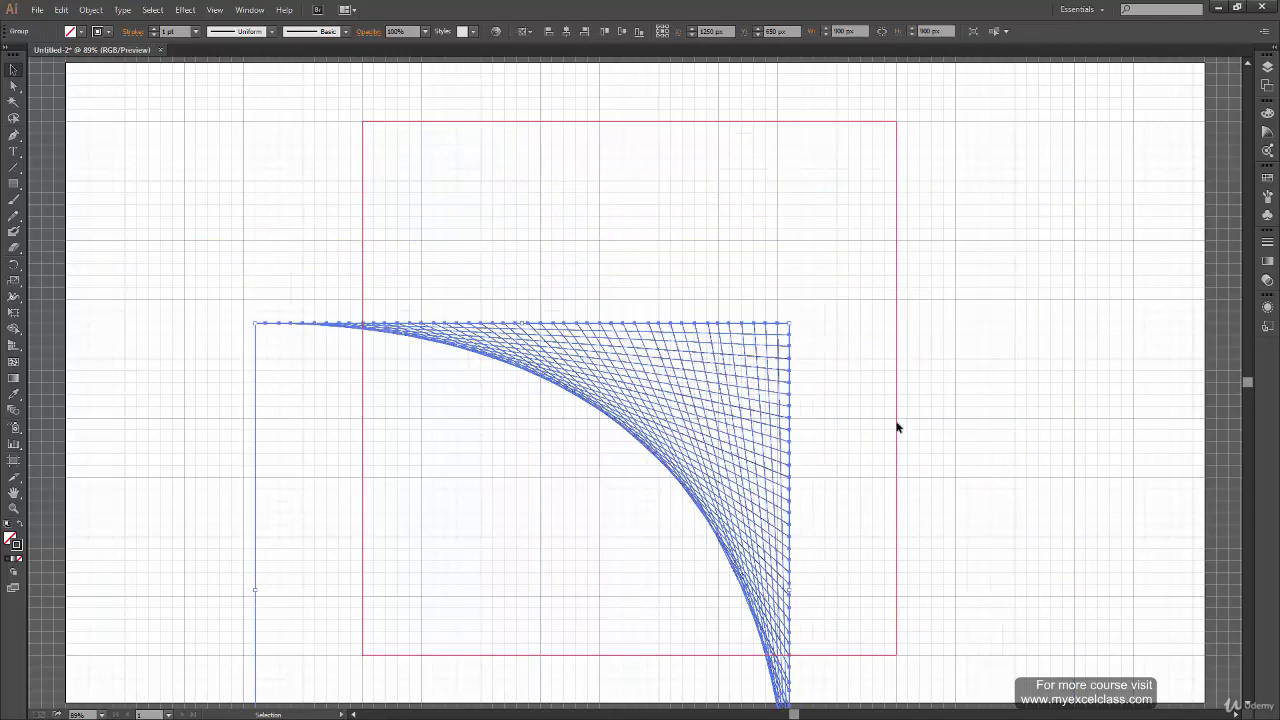
left_click(943, 600)
key("ctrl+z")
key("ctrl+z")
key("ctrl+z")
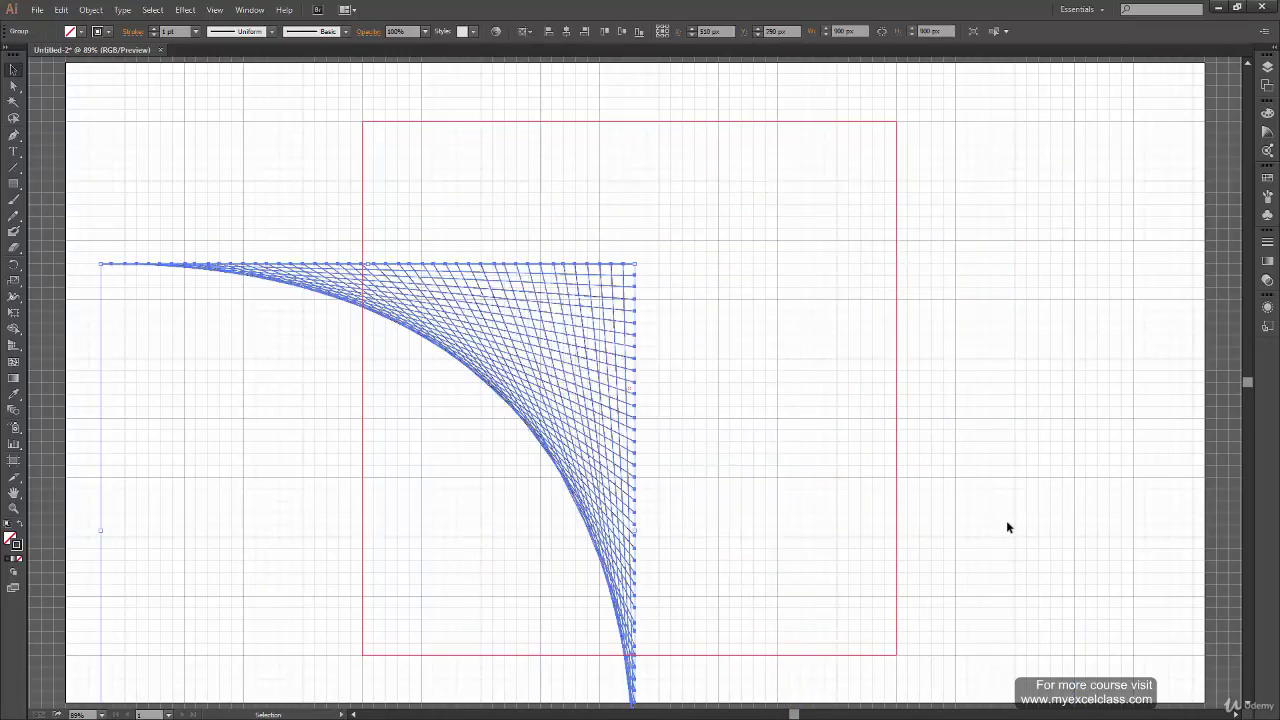
- Copy the envelope group and paste the copy in front, exactly over the original
key("a")
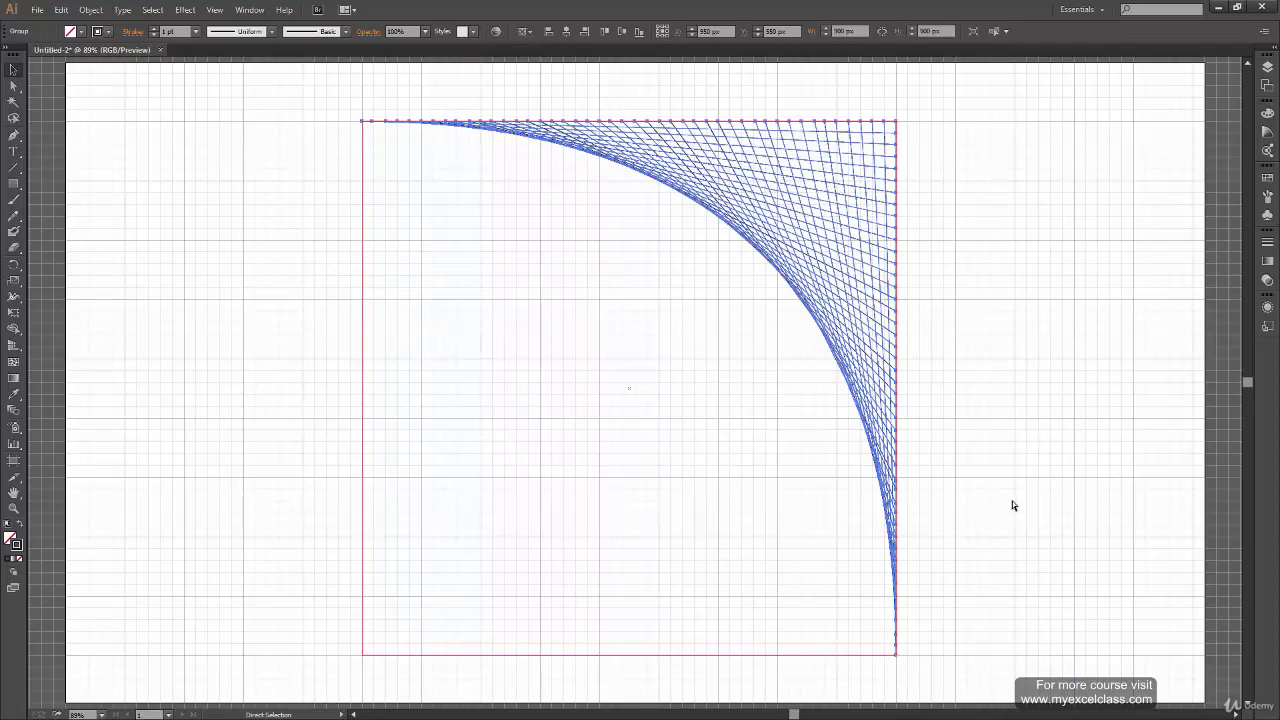
key("ctrl")
key("v")
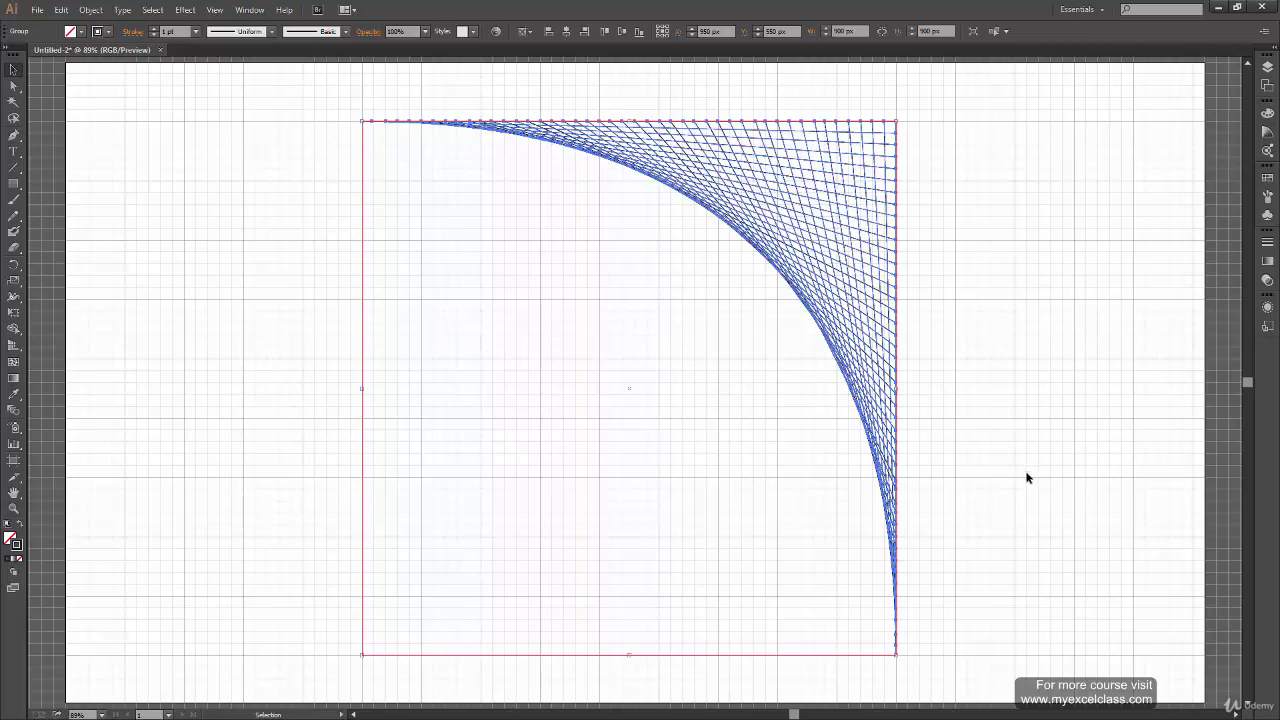
- Move the pasted envelope copy away from the original, and undo the moves so it sits in place again
left_click_drag(834, 266, 606, 437)
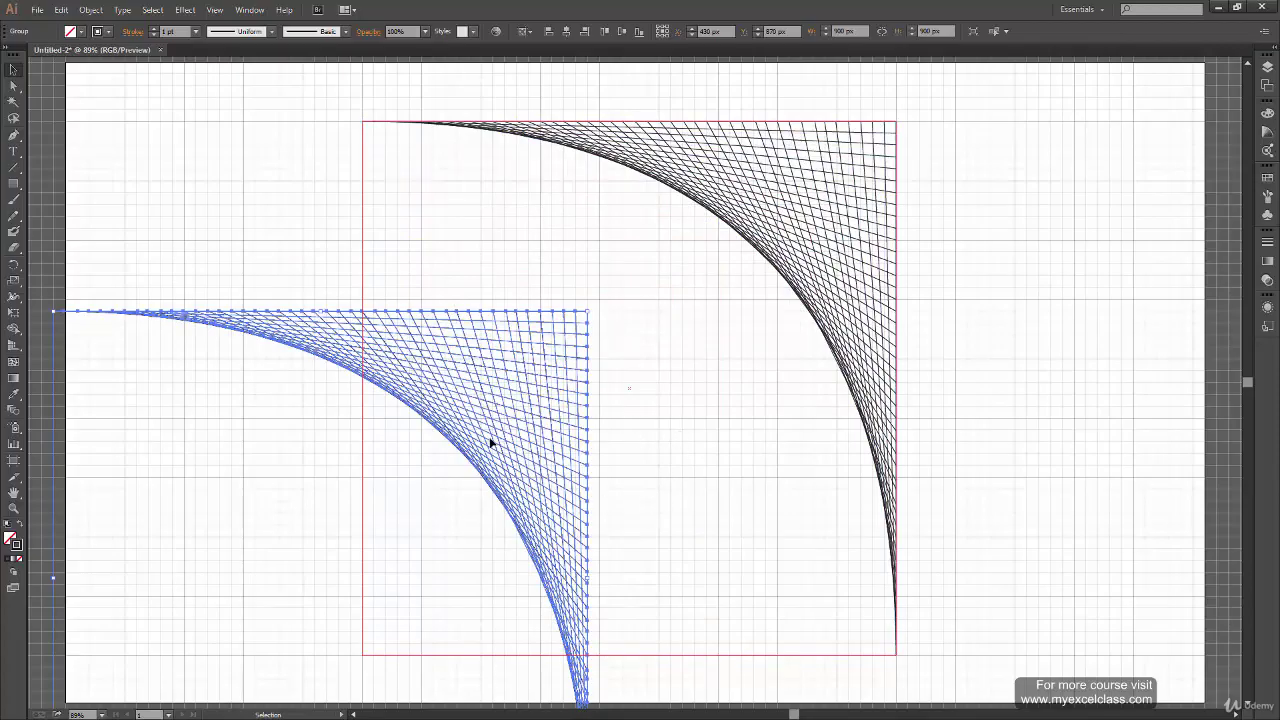
left_click_drag(490, 442, 739, 454)
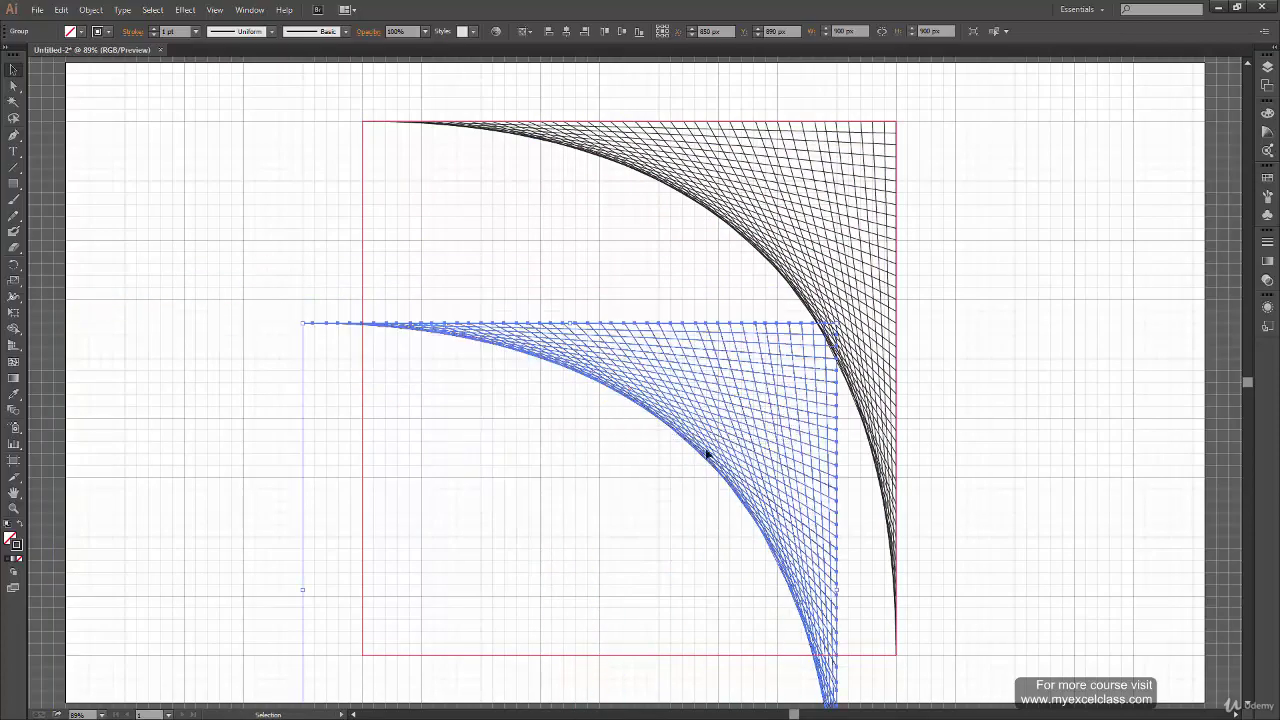
key("ctrl+z")
key("a")
key("ctrl+shift+z")
key("ctrl+z")
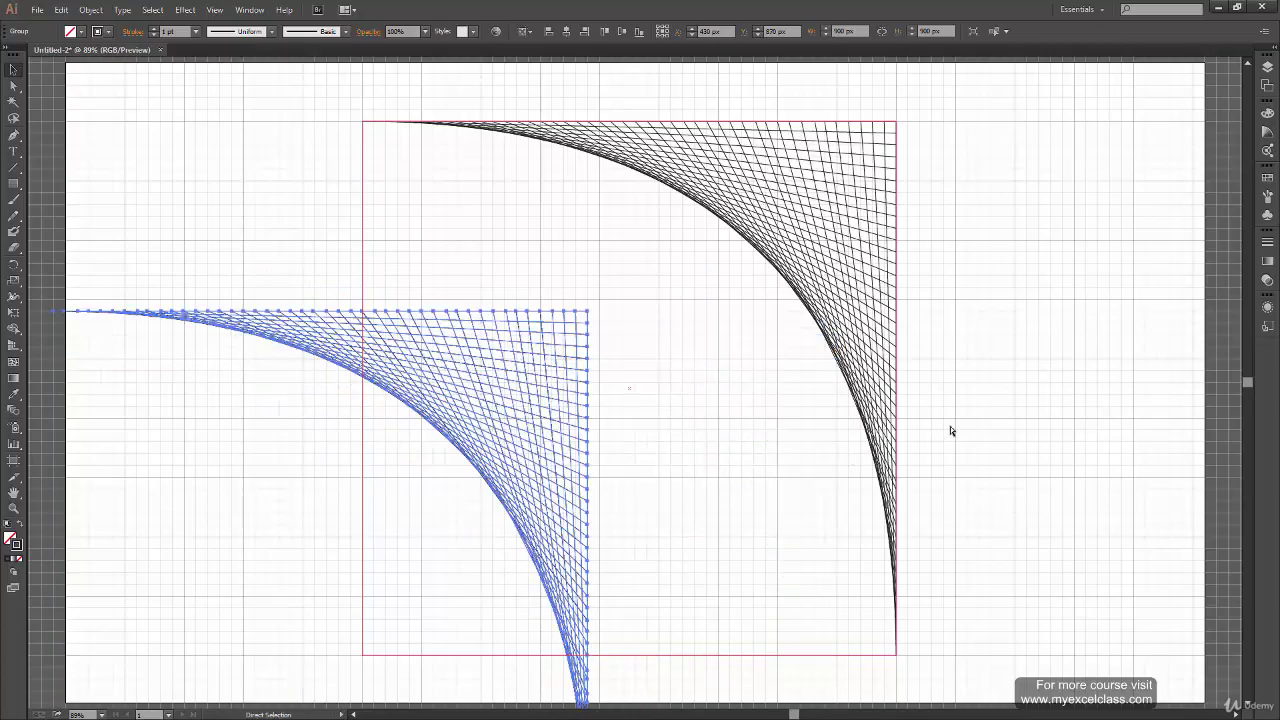
key("ctrl+z")
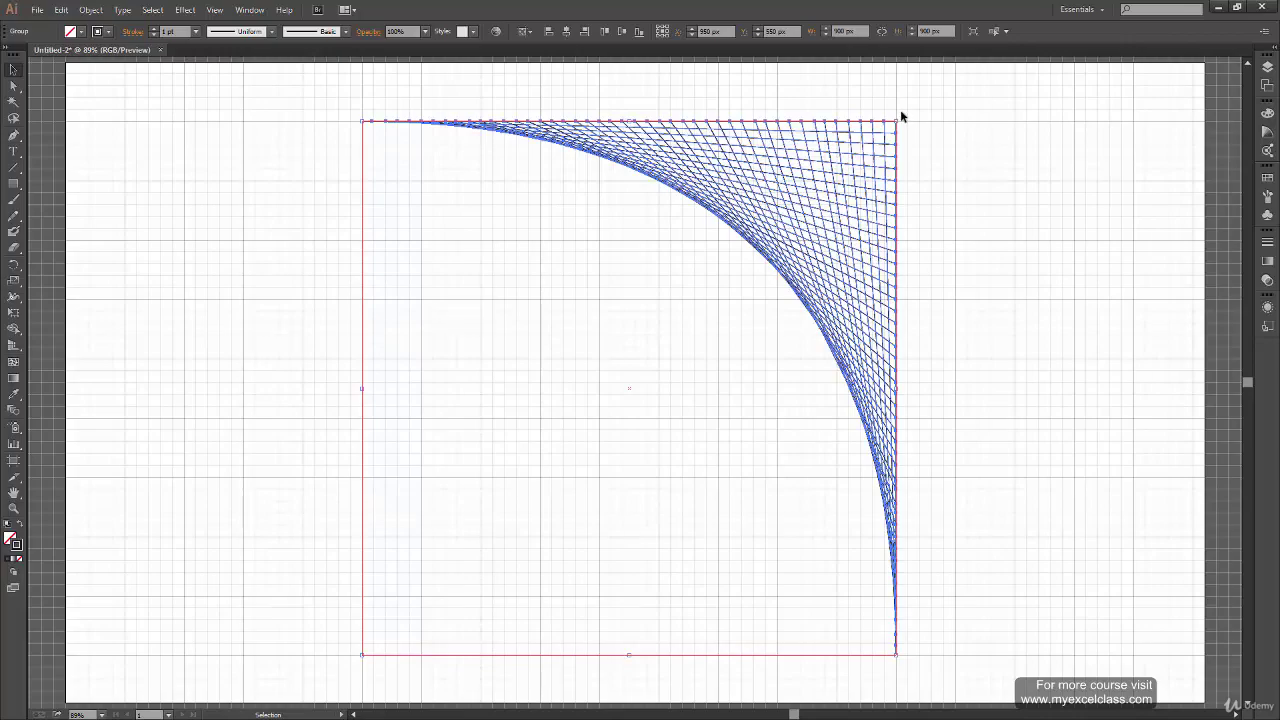
- Rotate the envelope copy 90° clockwise so it fills the guide's lower-right corner, and deselect it
left_click_drag(899, 115, 896, 604)
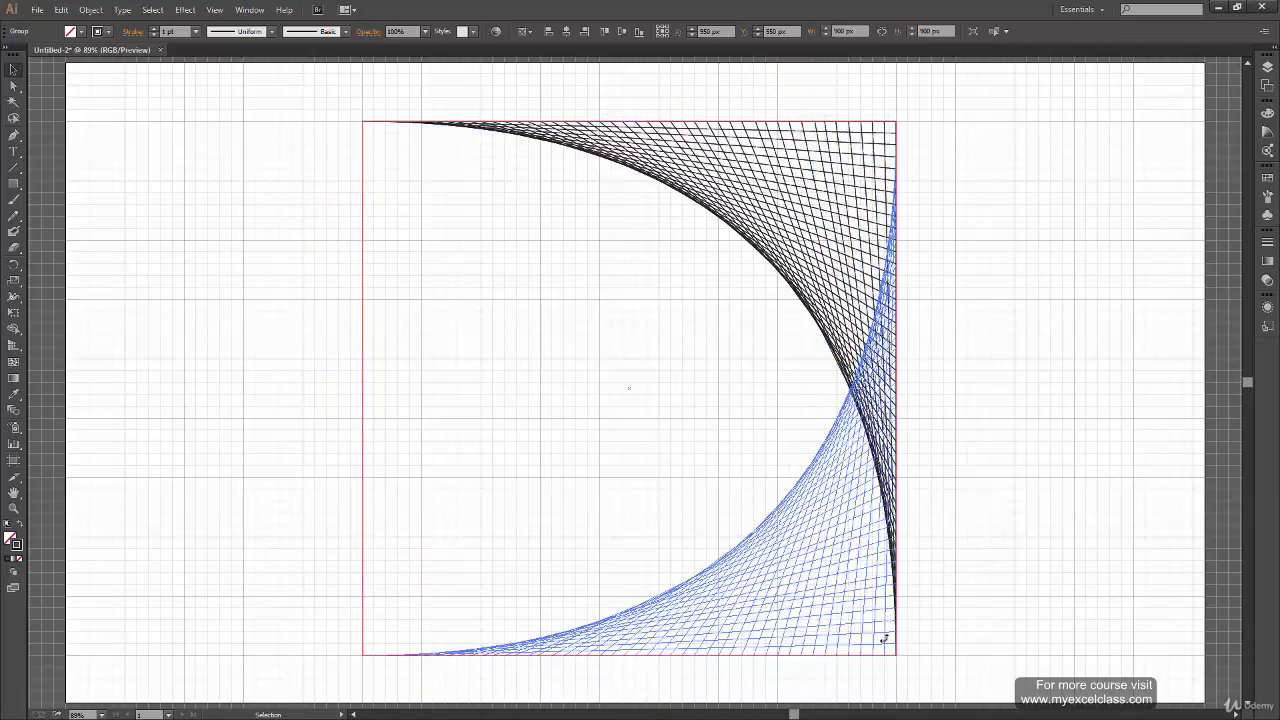
left_click_drag(894, 632, 894, 632)
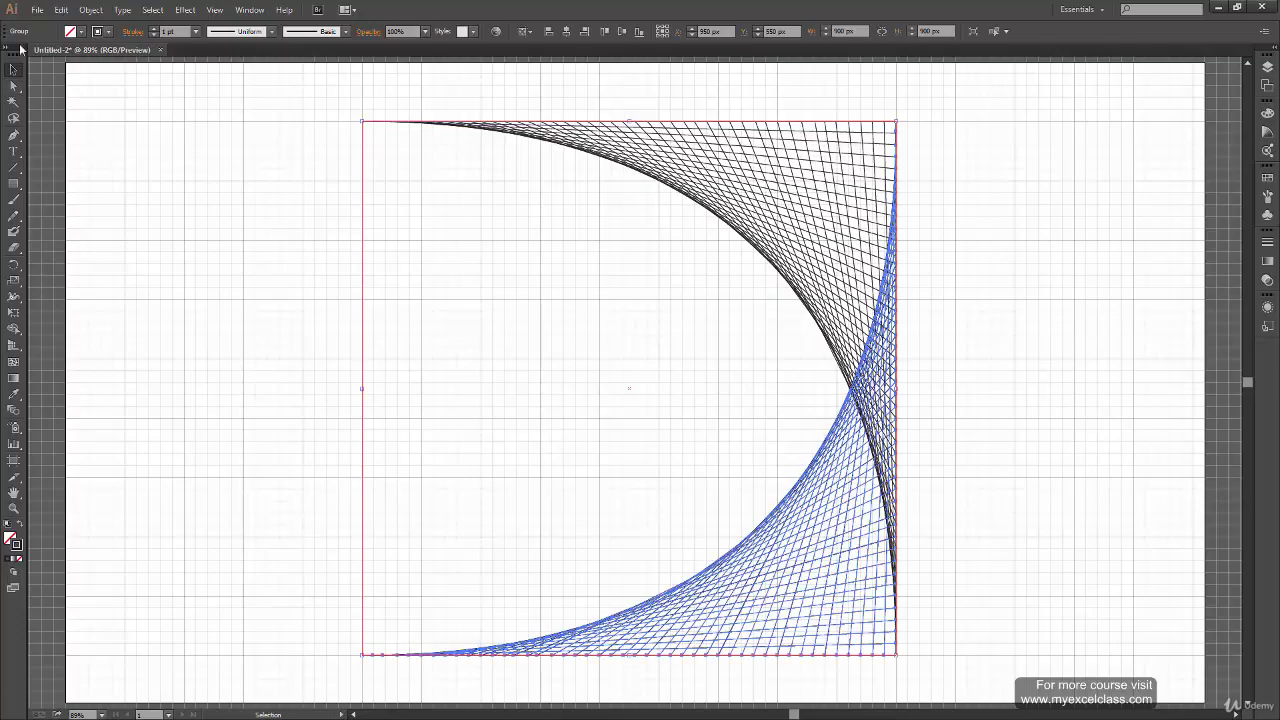
left_click(13, 69)
left_click(172, 335)
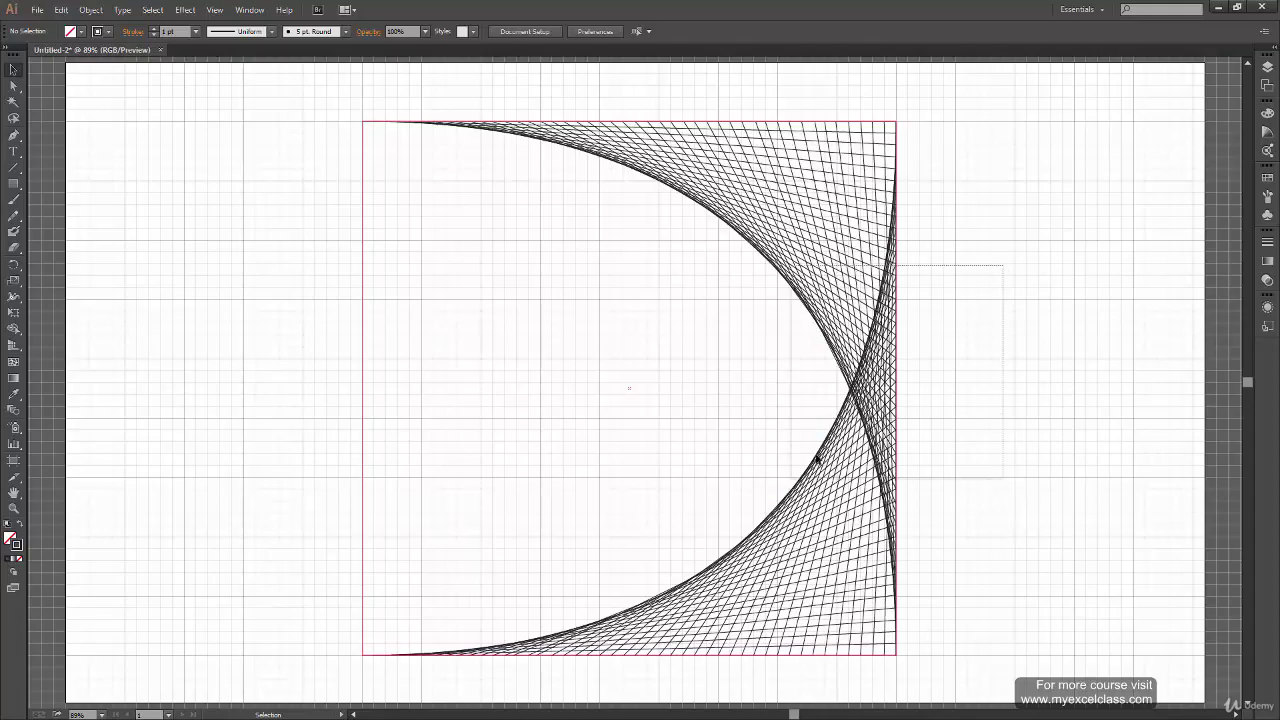
- Try moving the envelope groups away from the guide, and undo the move
left_click_drag(873, 451, 1150, 459)
key("ctrl+z")
left_click(907, 567)
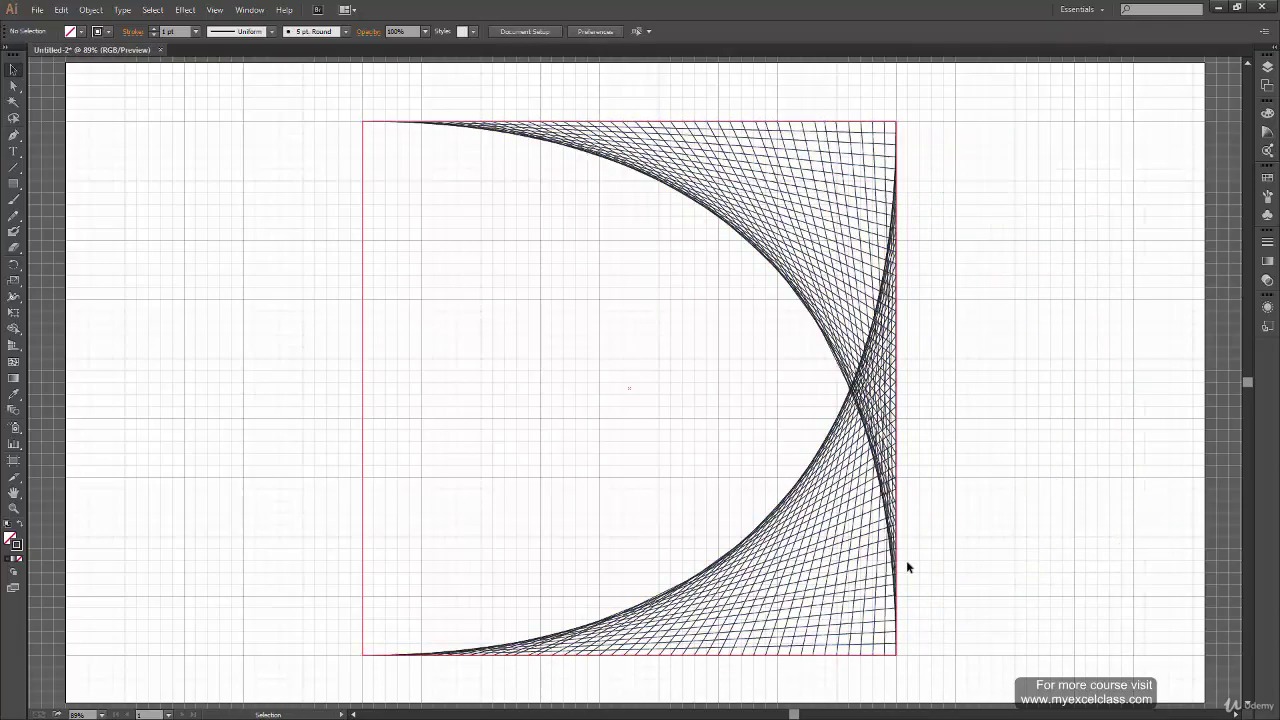
- Duplicate both right-hand corner envelopes in place and rotate the copies 180° to fill the guide's two left corners
left_click_drag(1080, 160, 663, 598)
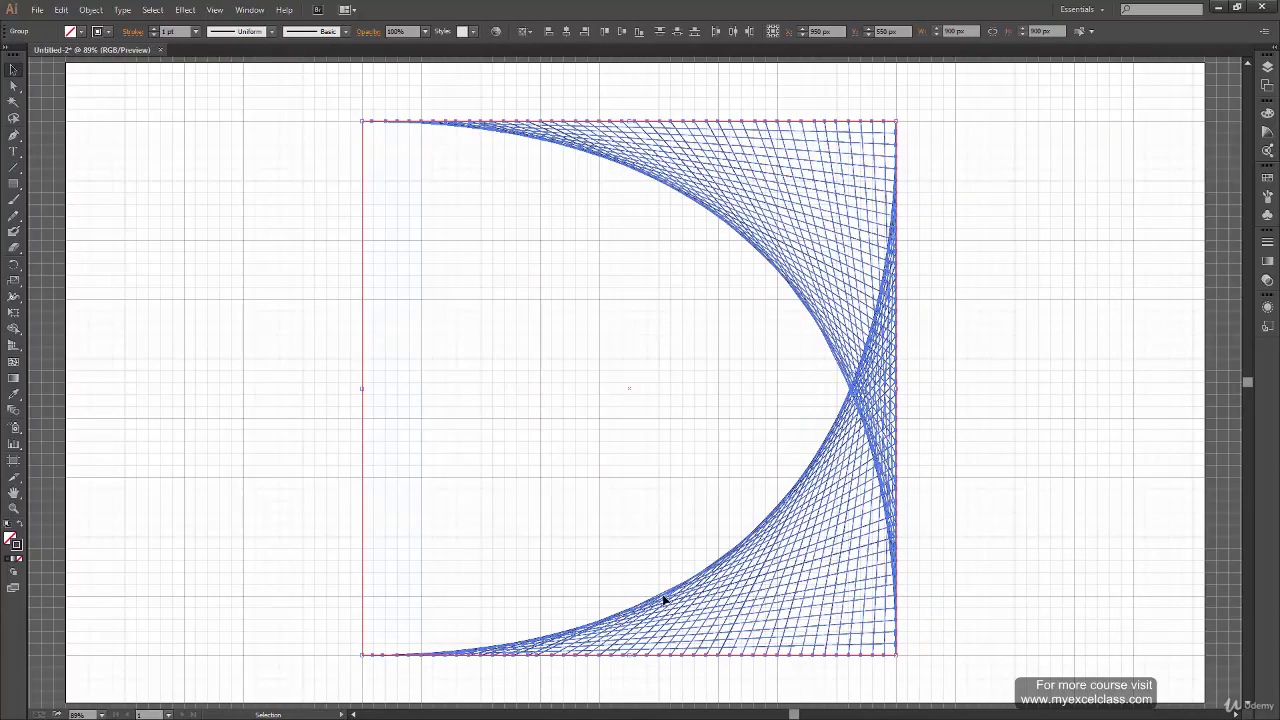
key("a")
key("ctrl")
key("v")
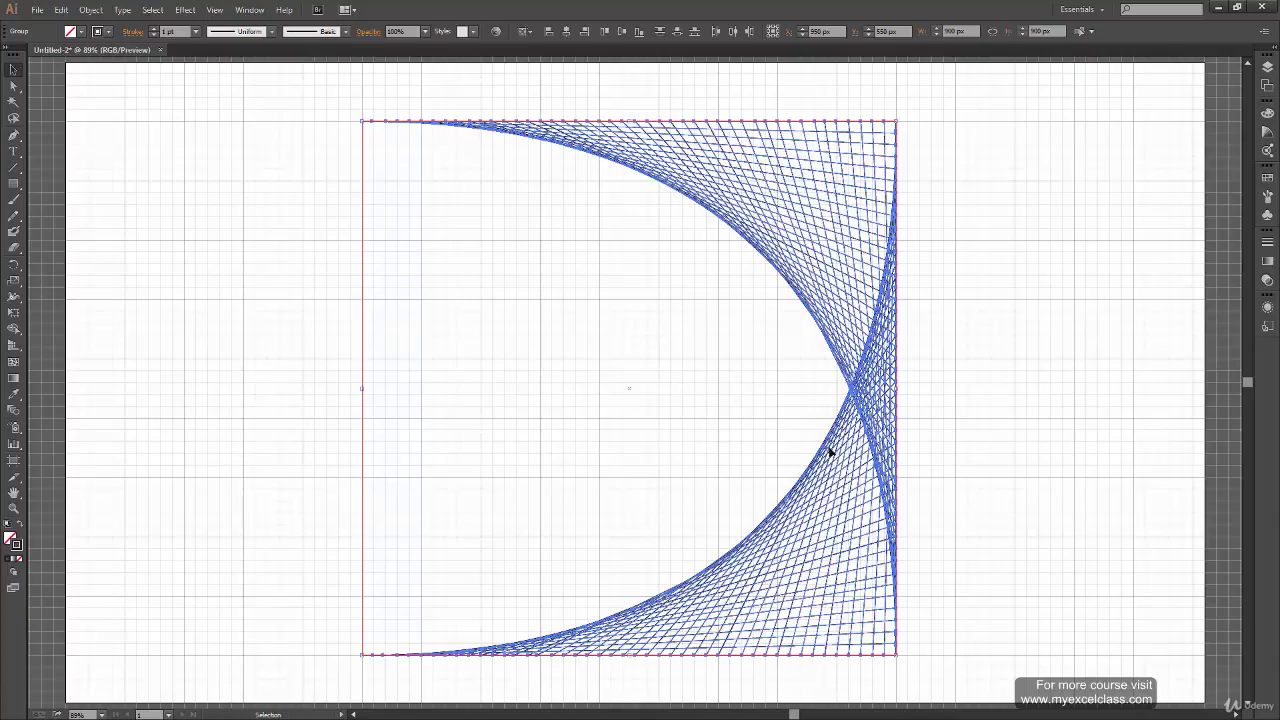
left_click_drag(900, 117, 458, 617)
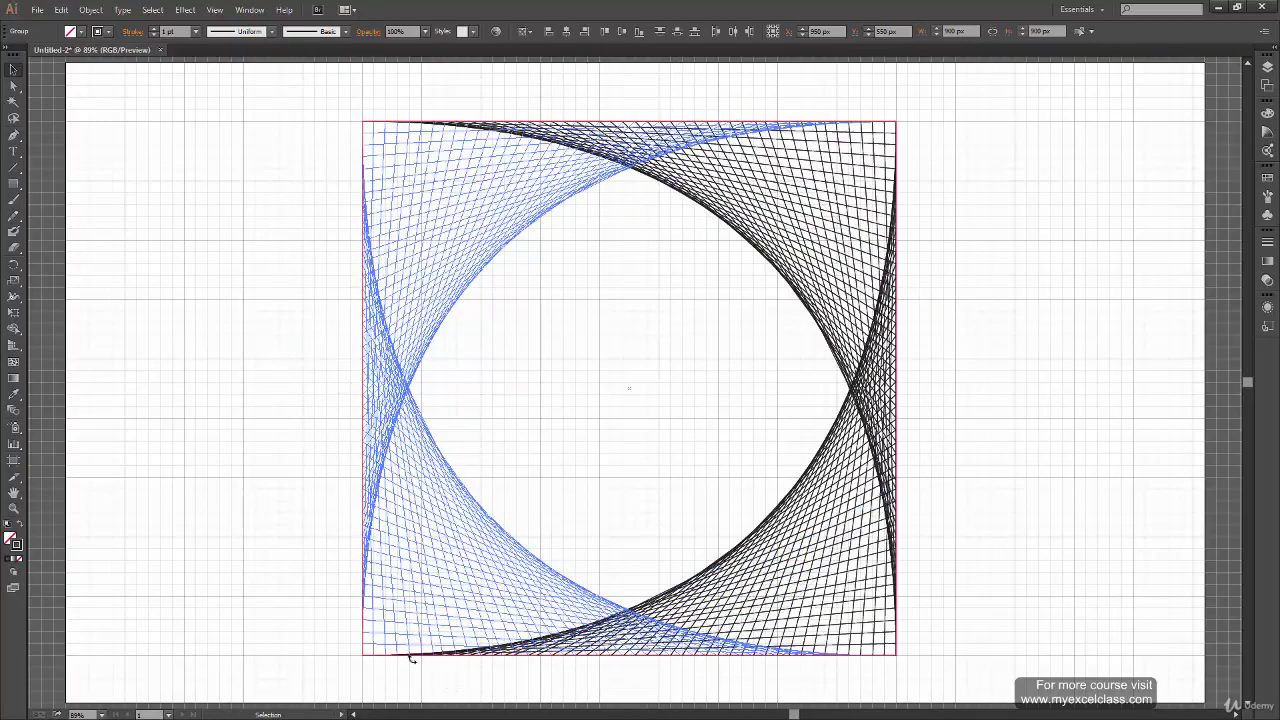
key("ctrl+shift+a")
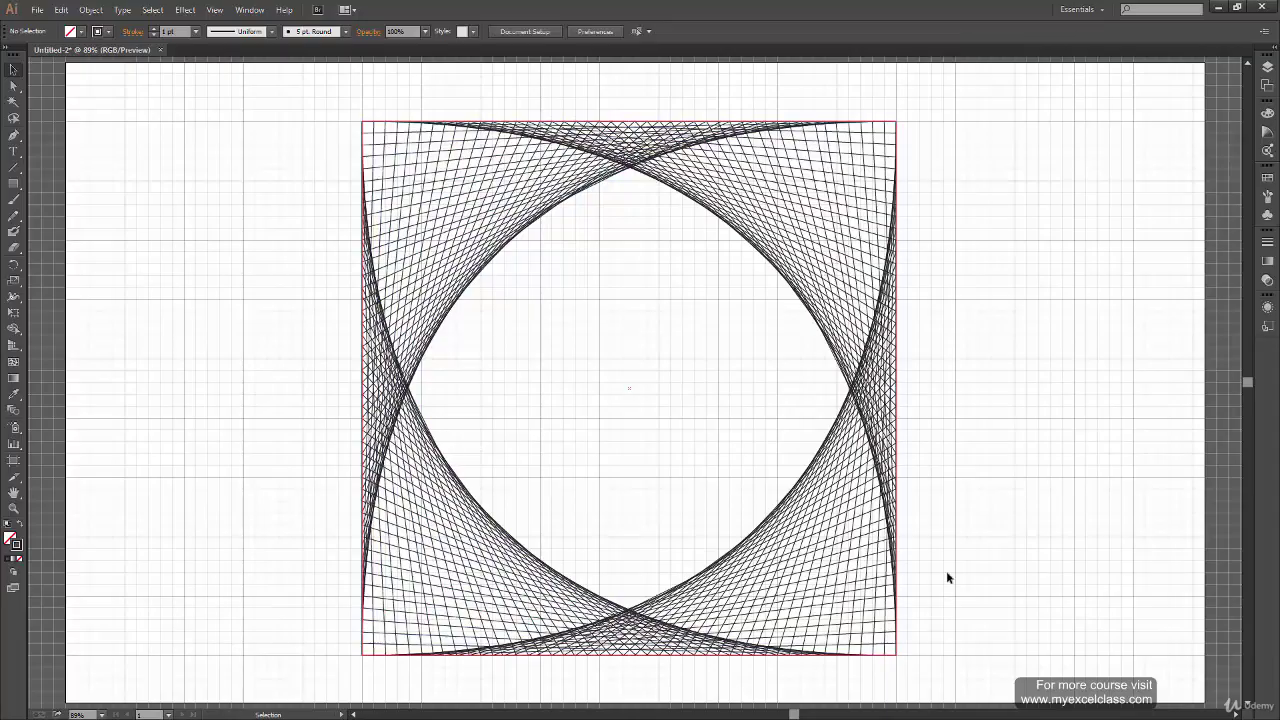
- Turn off Snap to Grid and hide the grid
key("ctrl+minus")
key("ctrl+plus")
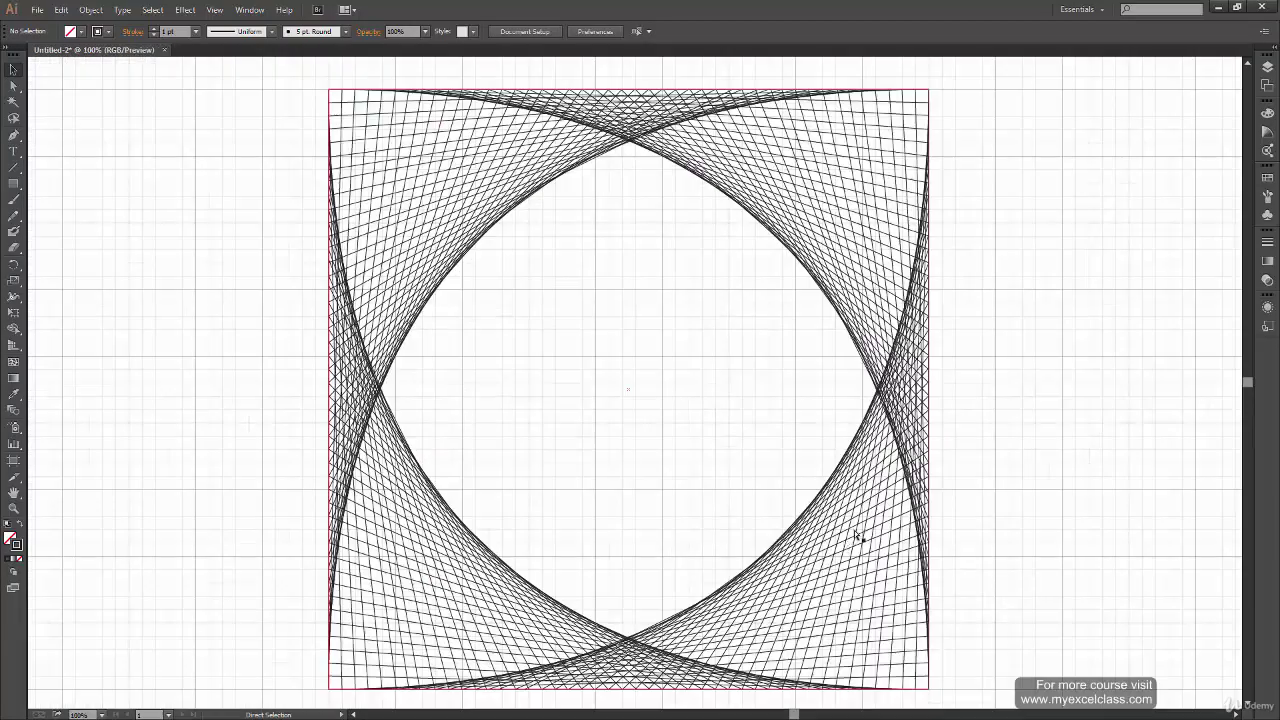
left_click(249, 9)
mouse_move(214, 9)
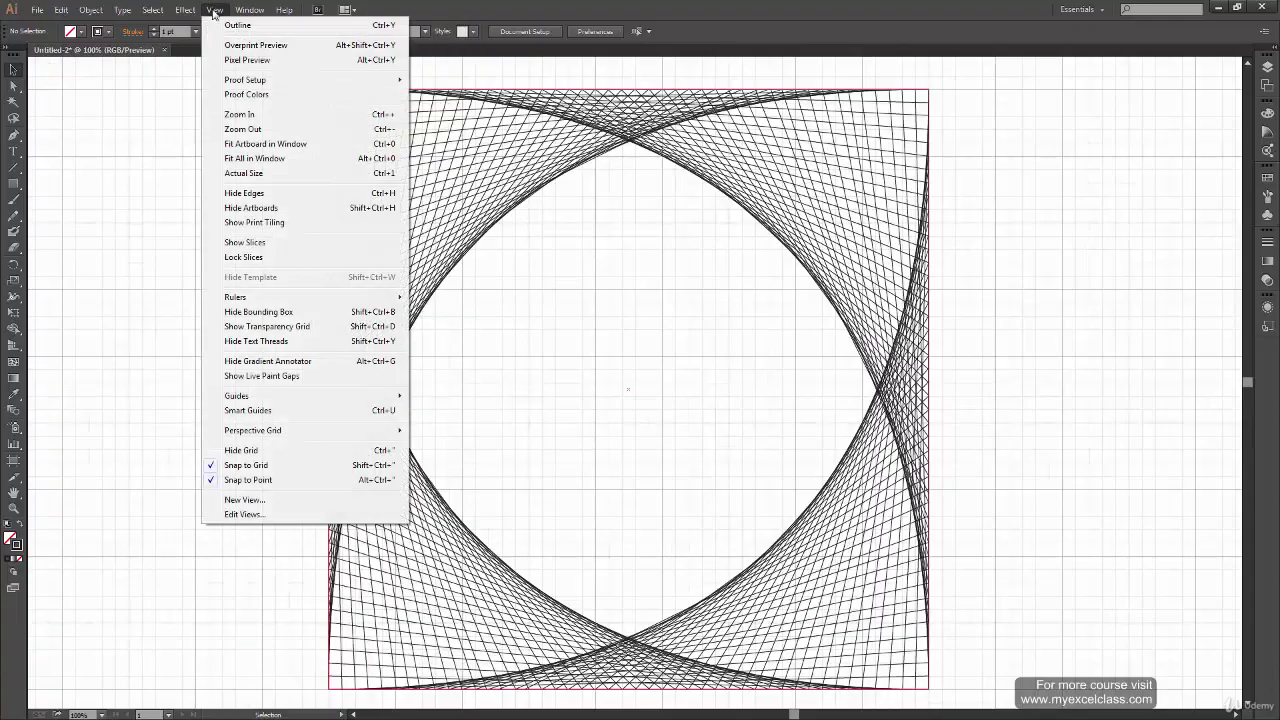
left_click(272, 465)
left_click(214, 9)
left_click(241, 450)
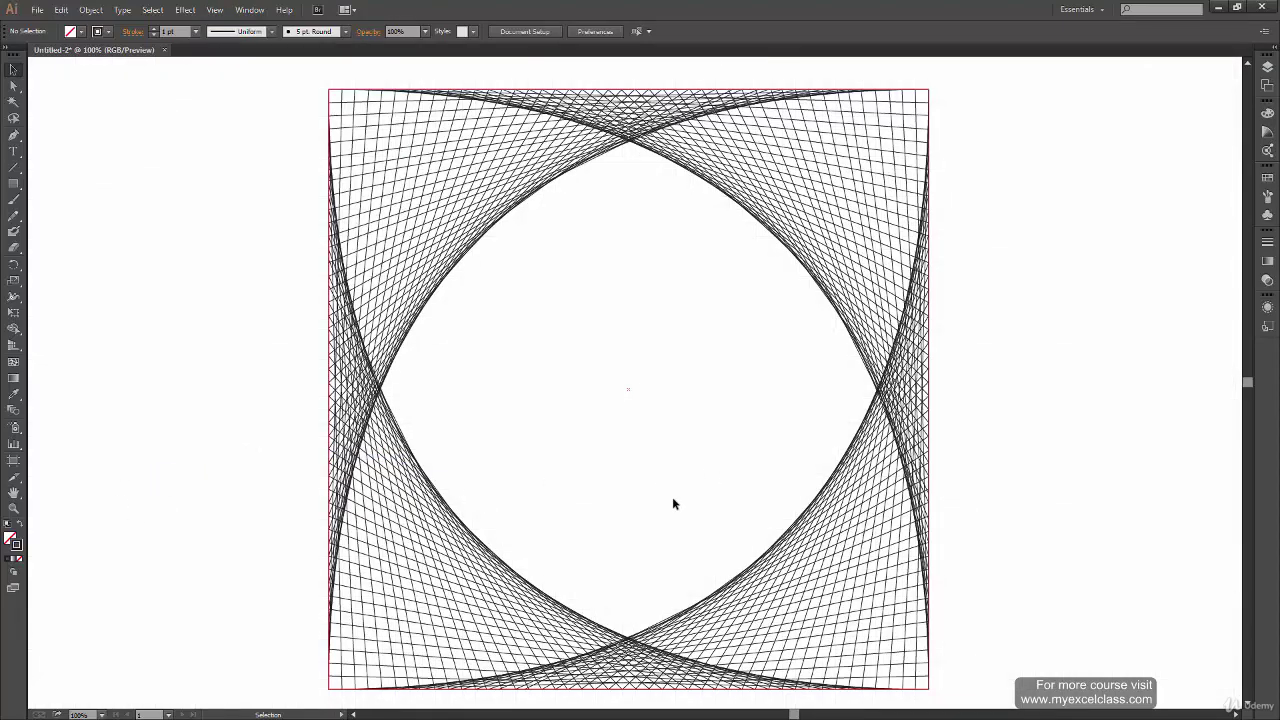
- Clear the square guide from the document
key("ctrl+0")
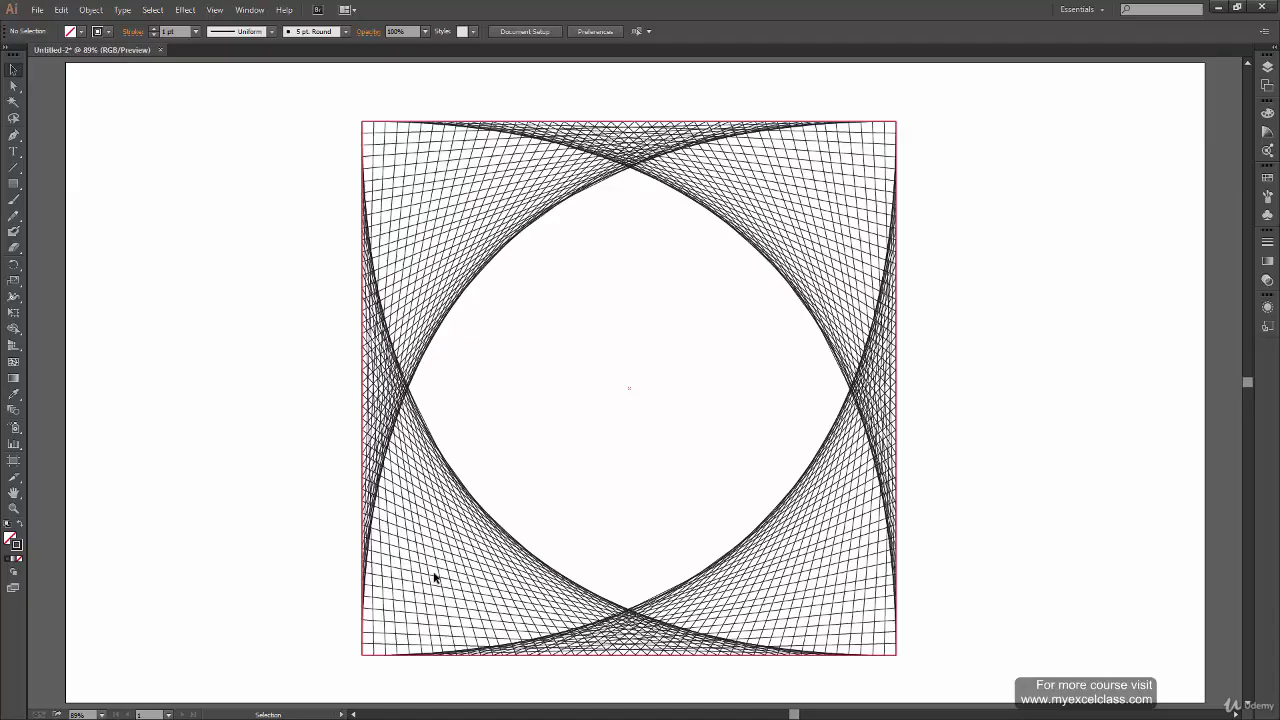
left_click(214, 10)
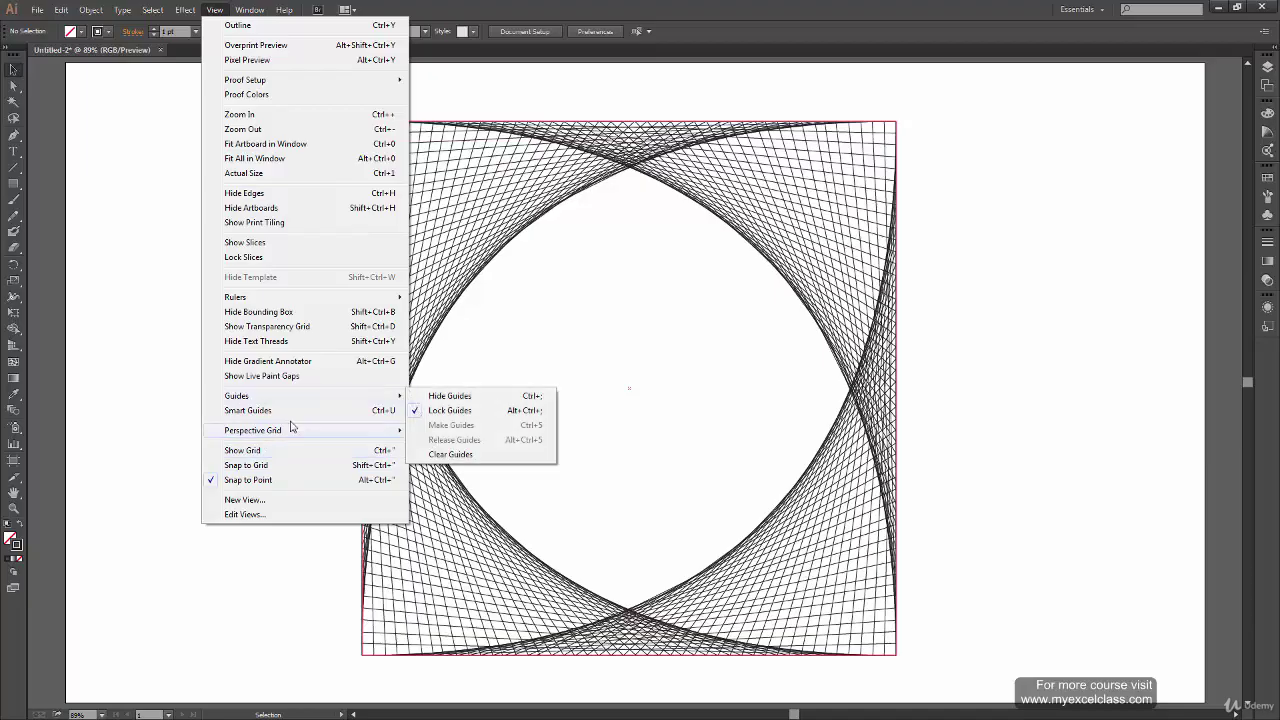
mouse_move(312, 397)
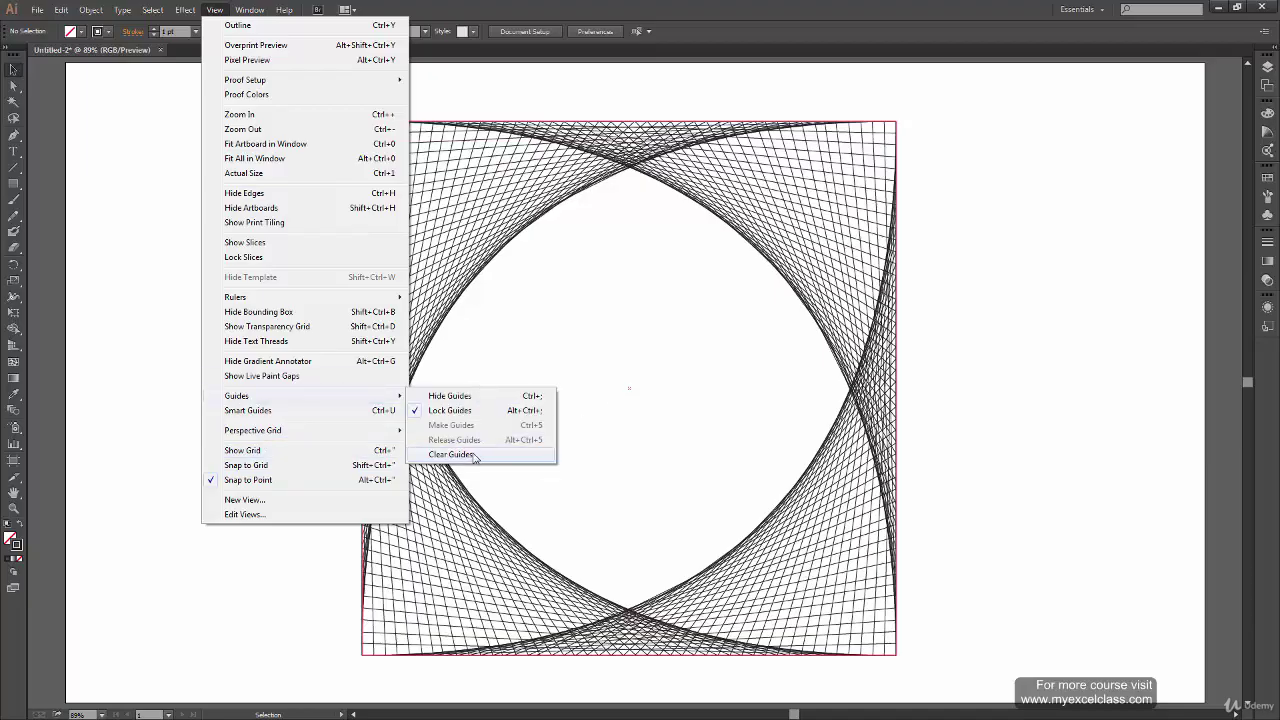
left_click(477, 455)
- Select the whole pattern and scale it up proportionally about its centre to about 1093 px wide and high
left_click_drag(304, 82, 919, 682)
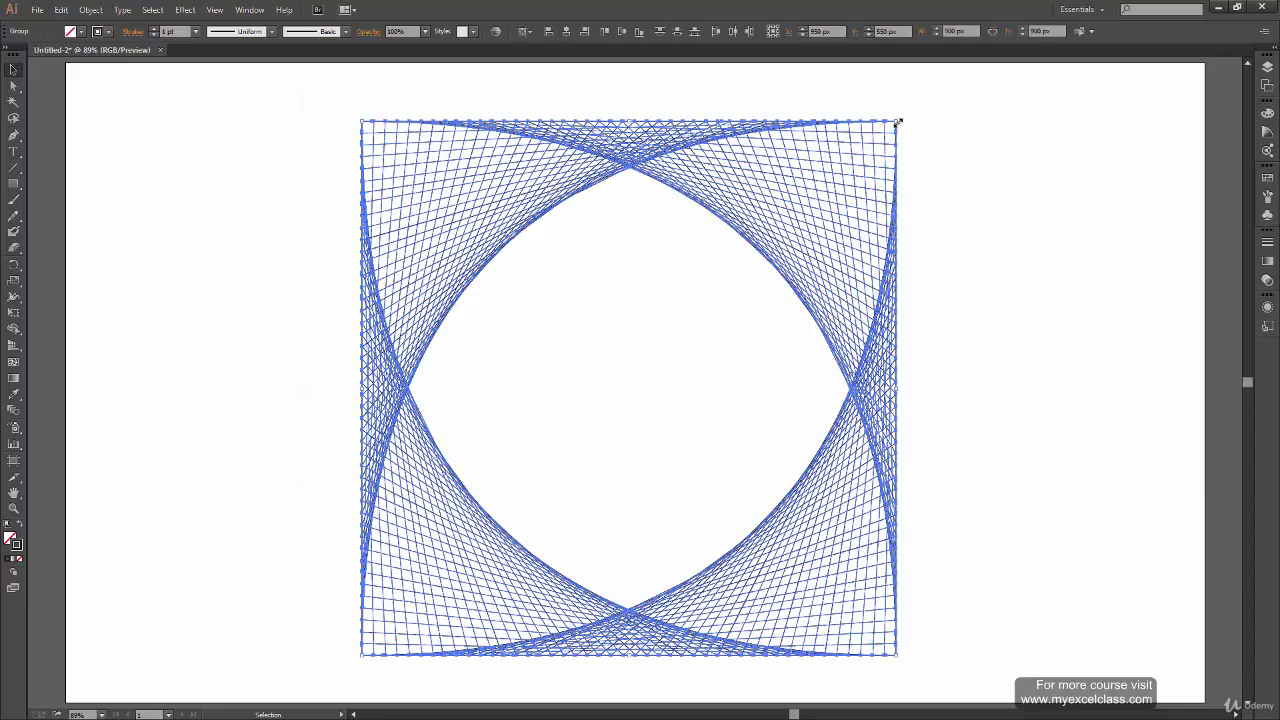
left_click_drag(897, 122, 973, 317)
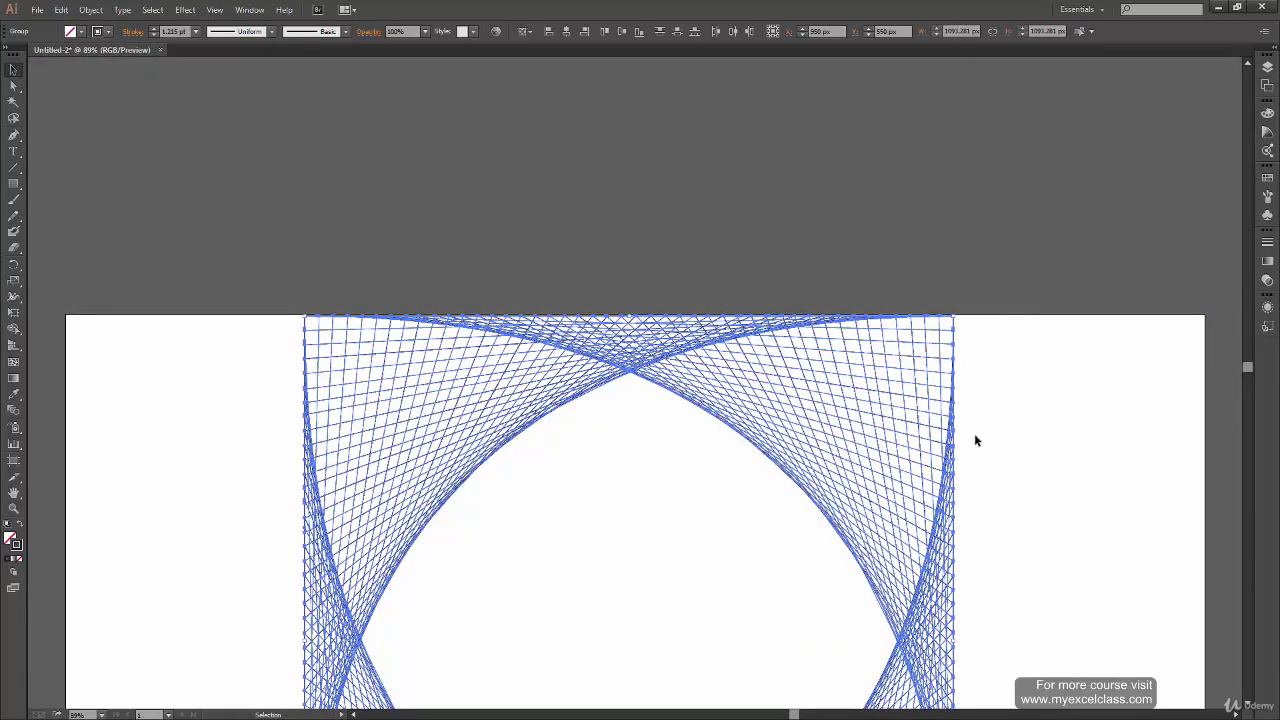
- Select all the corner line envelopes and group them into one object
scroll(986, 451, "down", 5)
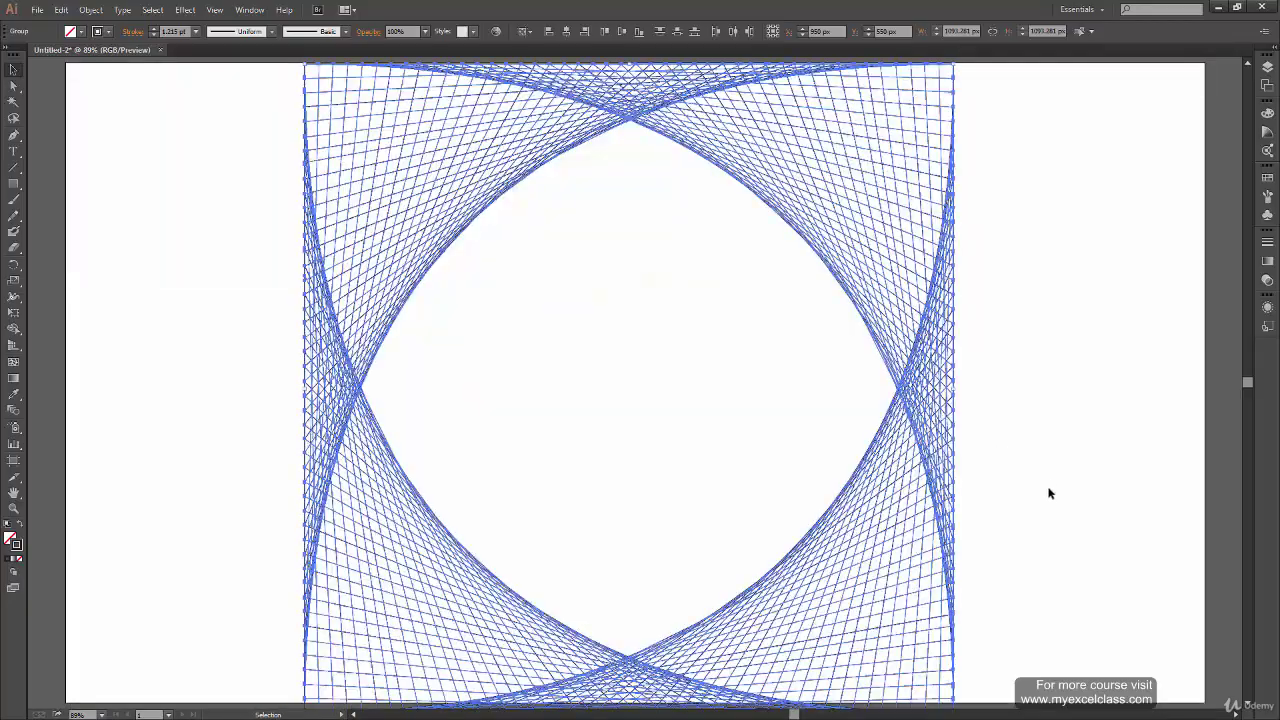
left_click(1030, 628)
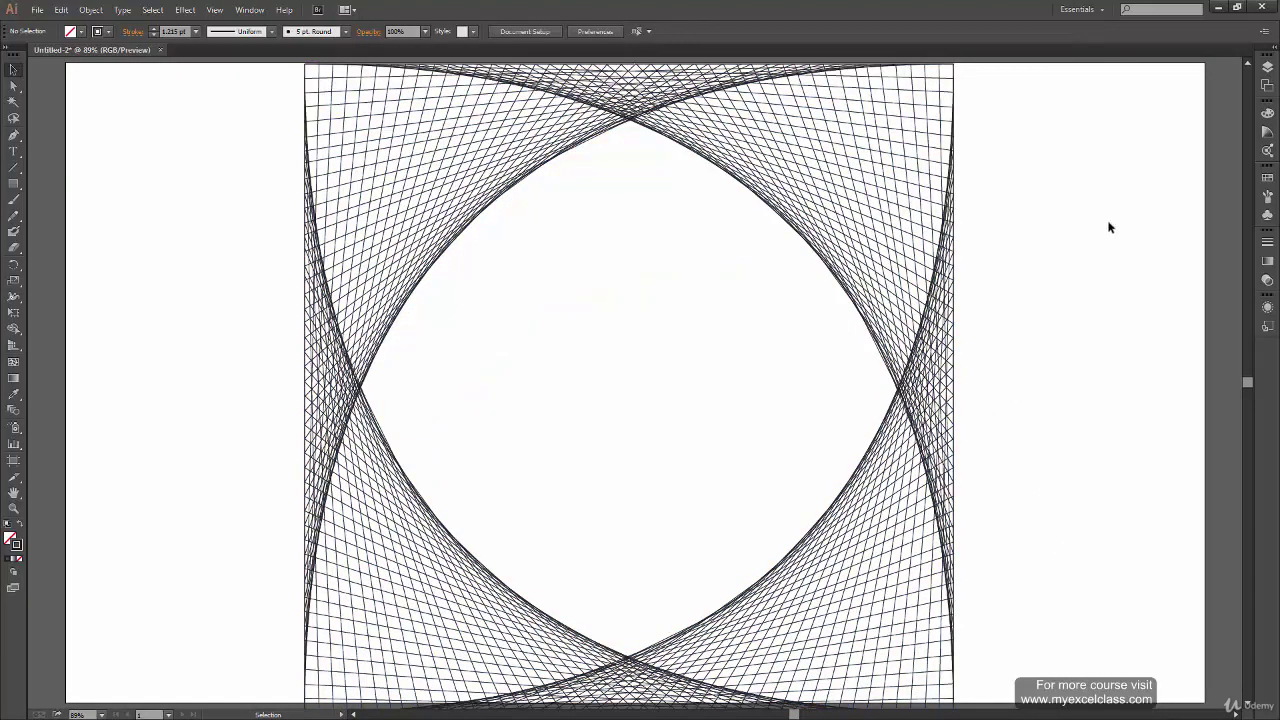
key("ctrl+a")
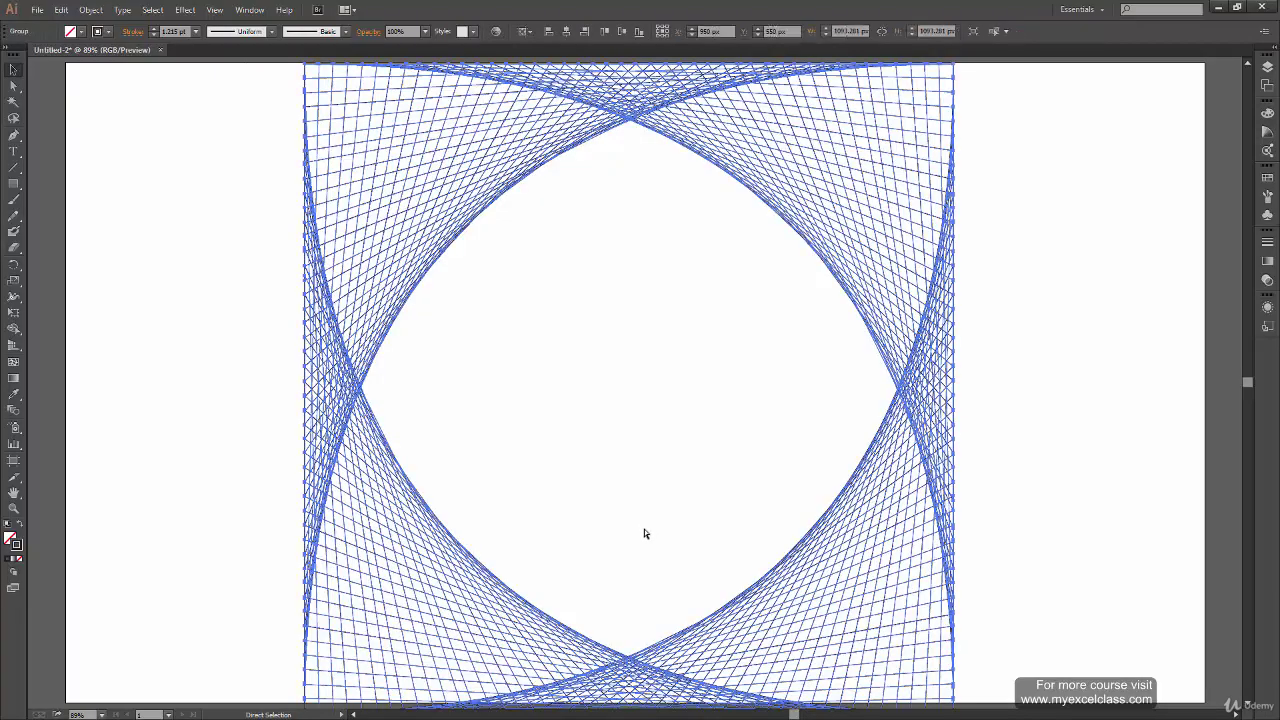
left_click(1054, 431)
key("ctrl+z")
- Make a copy of the grouped pattern with Transform Each, scaled to 85% horizontally and vertically and rotated 15°
right_click(871, 265)
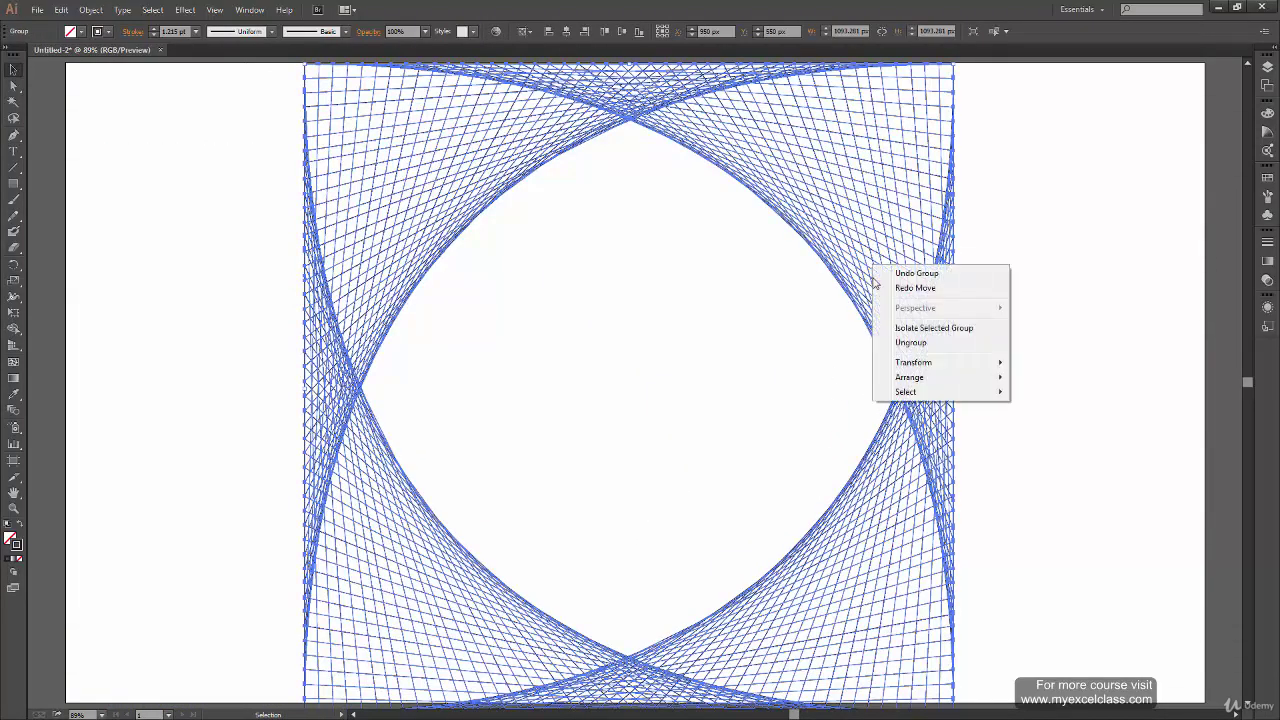
mouse_move(934, 364)
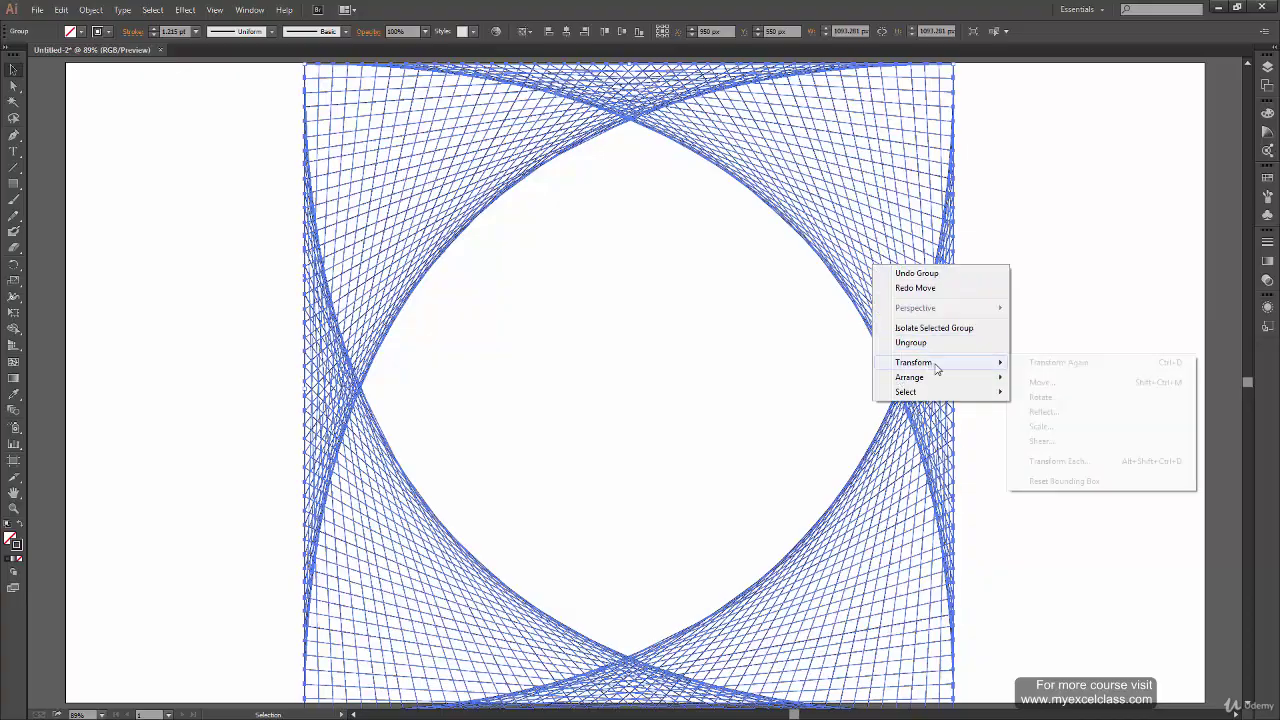
left_click(1078, 463)
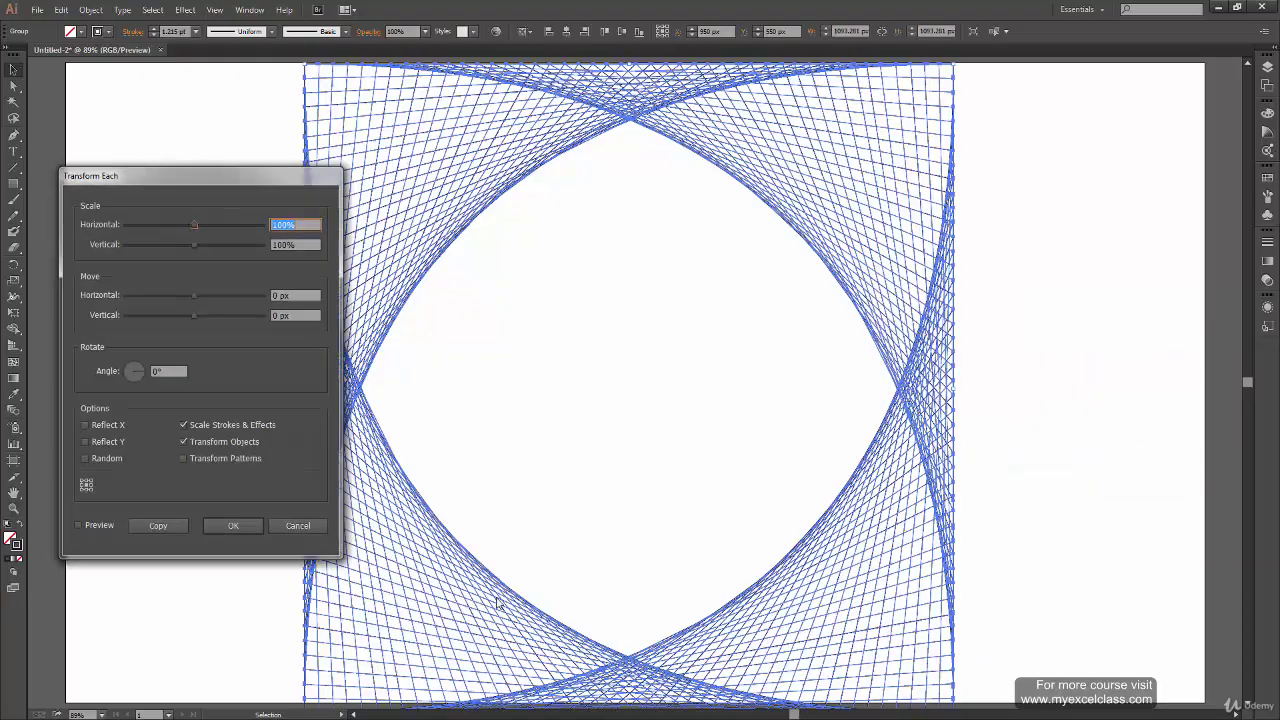
left_click_drag(184, 180, 268, 189)
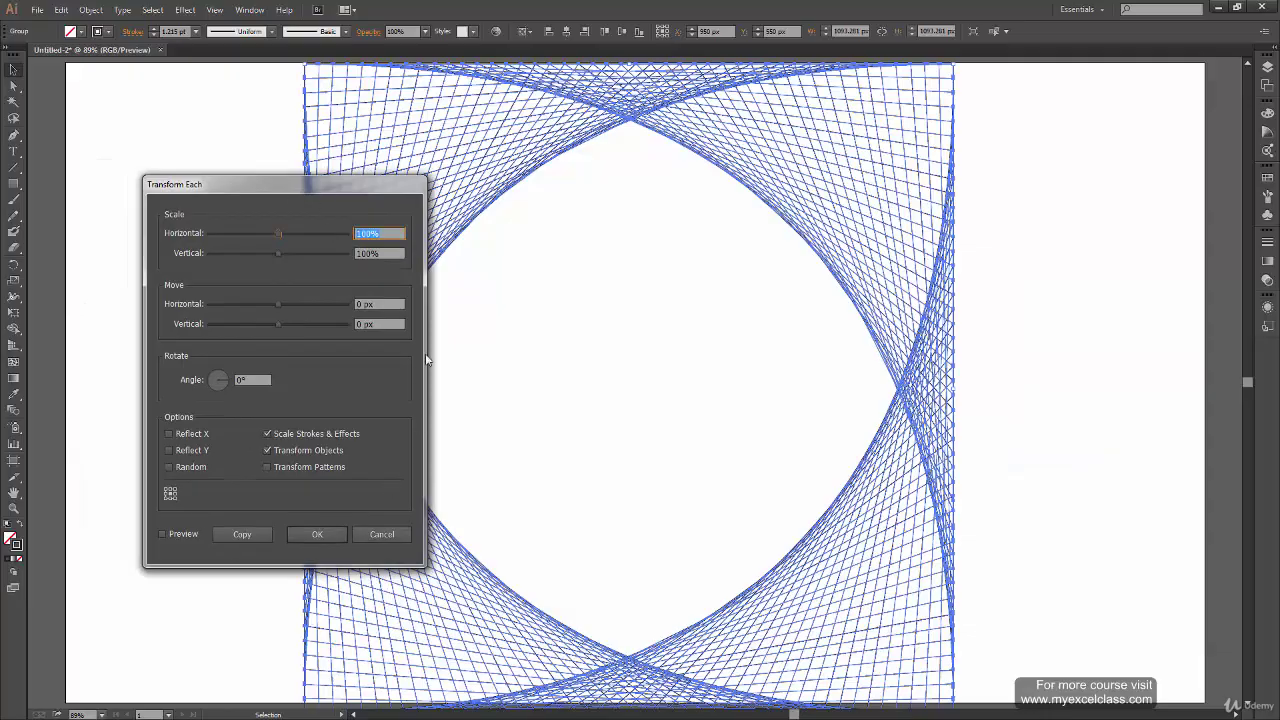
left_click(225, 378)
left_click(226, 376)
type("15")
key("Tab")
type("85")
key("Tab")
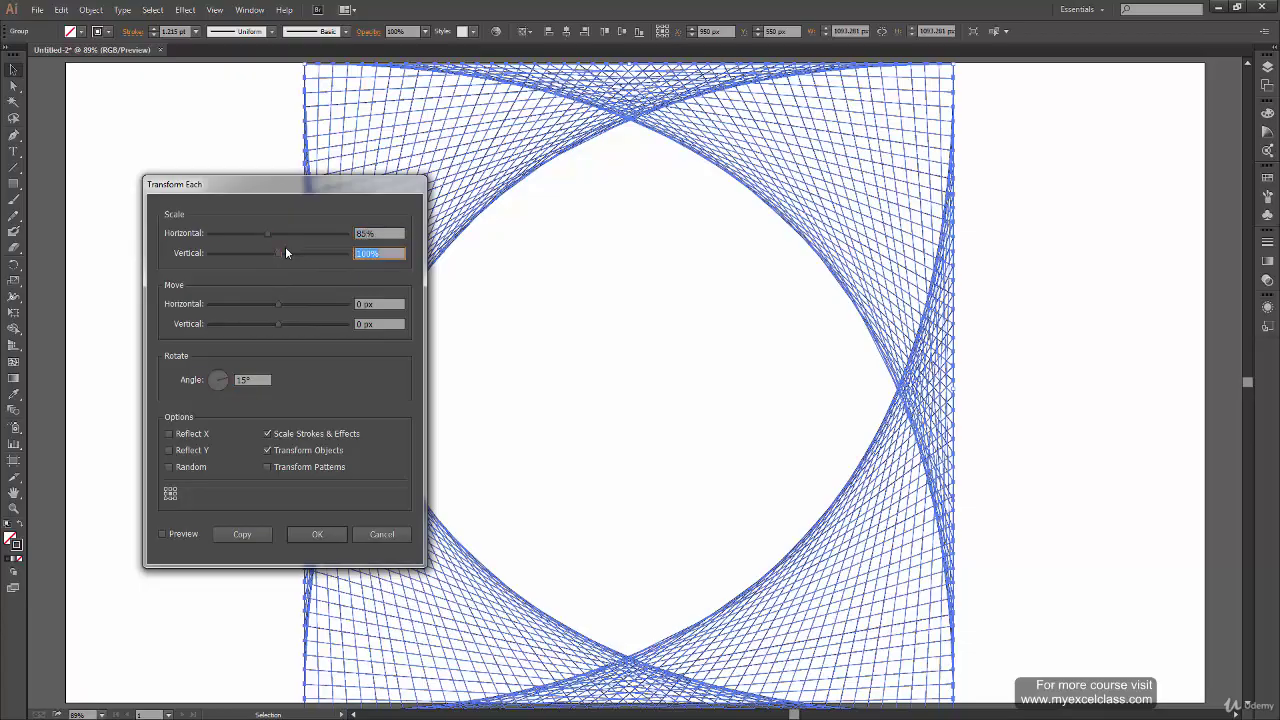
type("85")
left_click(171, 535)
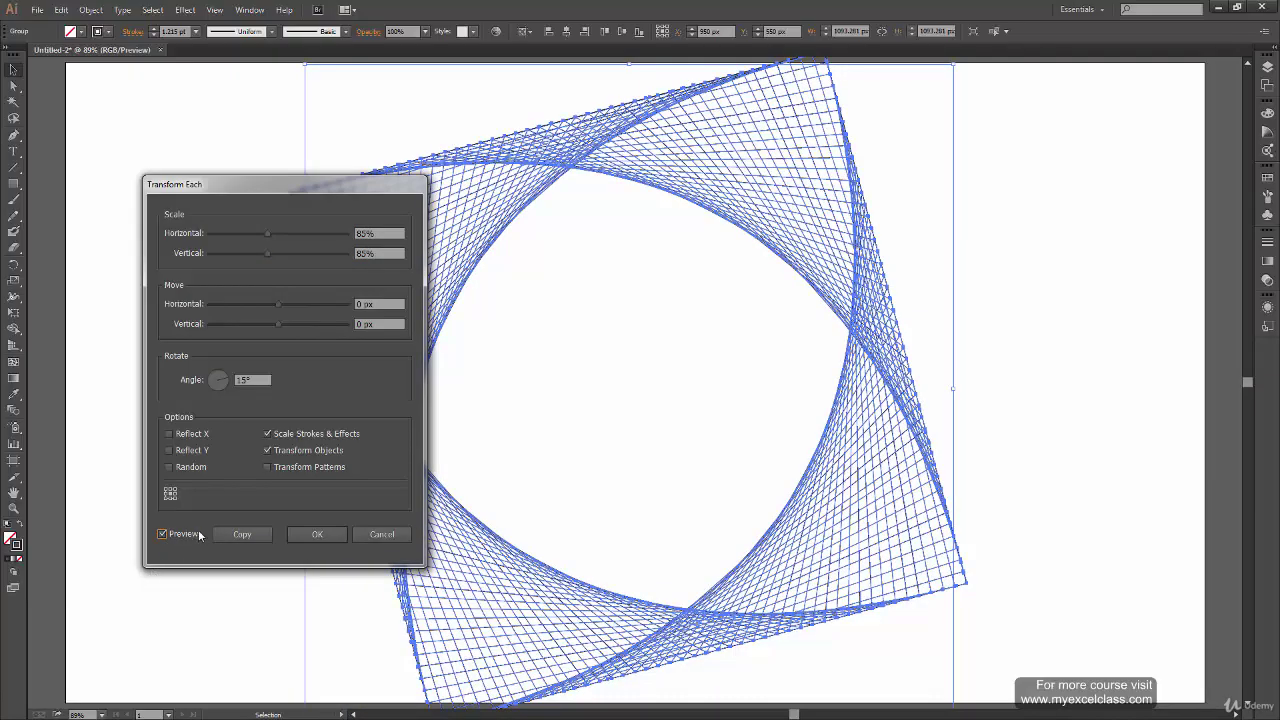
left_click(168, 535)
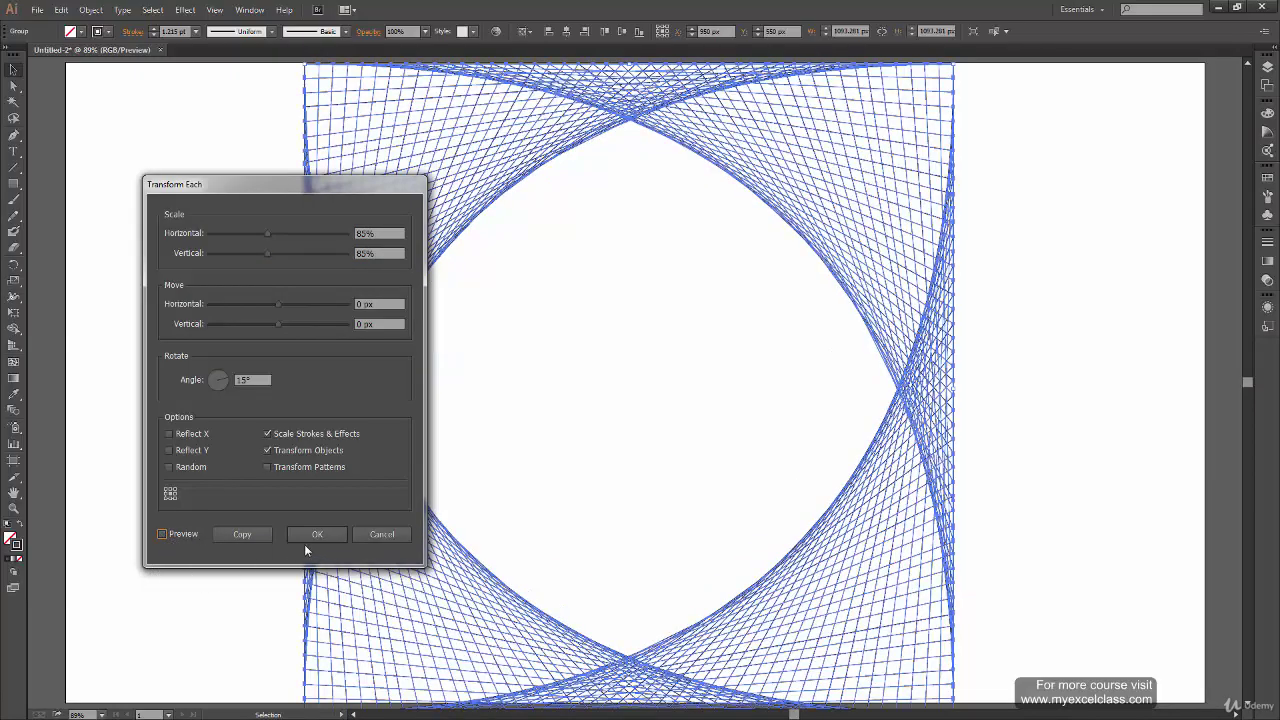
left_click(250, 537)
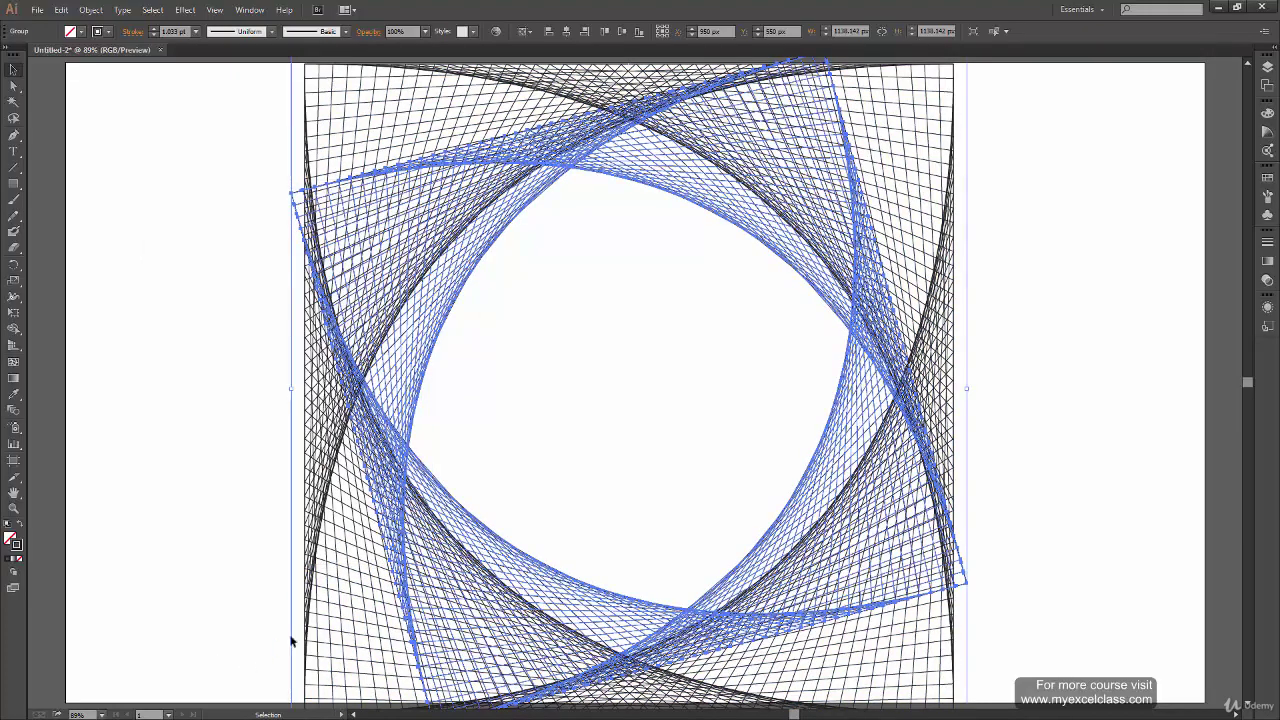
- Repeat the scaled and rotated copy many times until the nested patterns spiral down to a tiny square at the centre, and deselect
key("a")
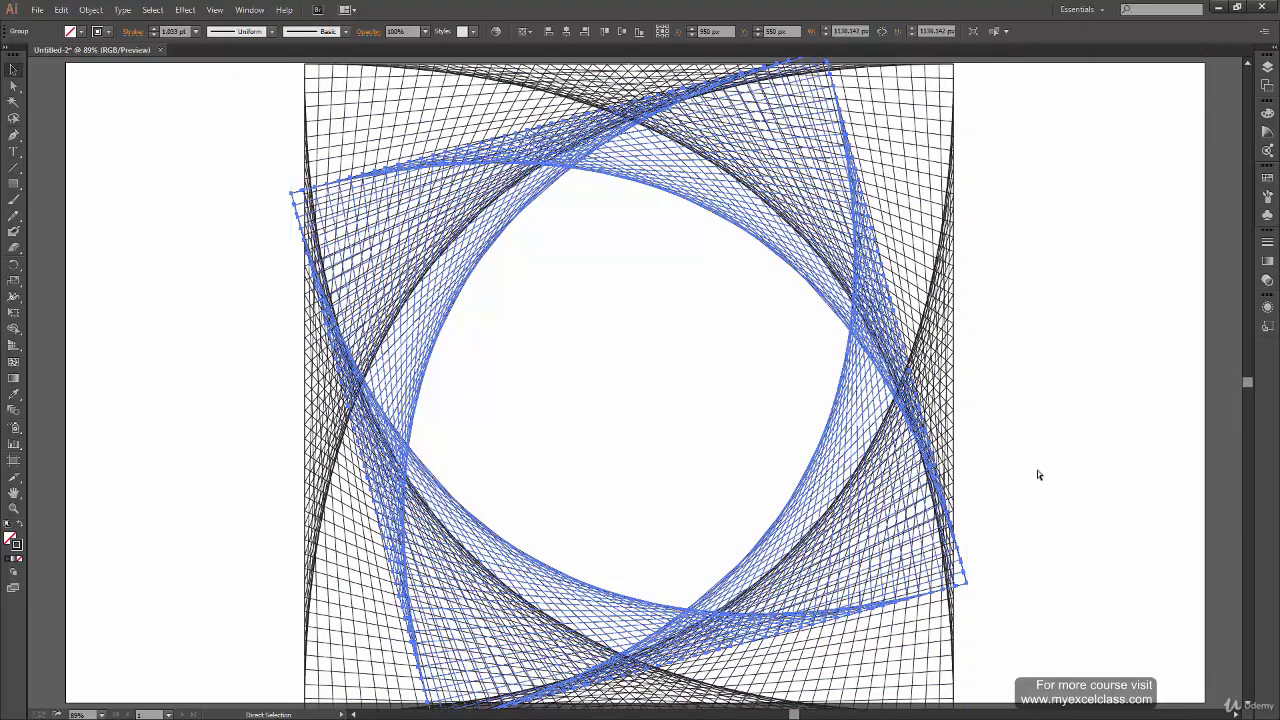
key("ctrl+d")
key("ctrl+d")
key("ctrl+d")
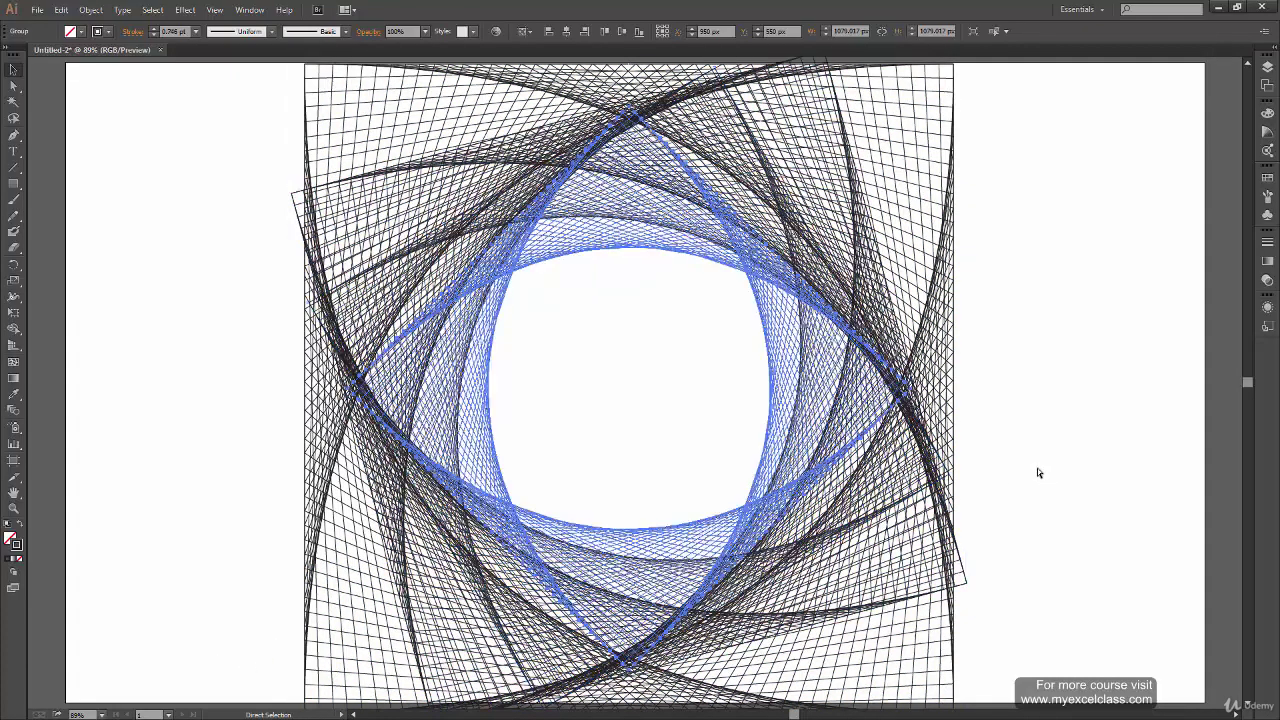
key("ctrl+d")
key("ctrl+d")
key("ctrl+d")
key("ctrl+d")
key("ctrl+d")
key("ctrl+d")
key("ctrl+d")
key("ctrl+d")
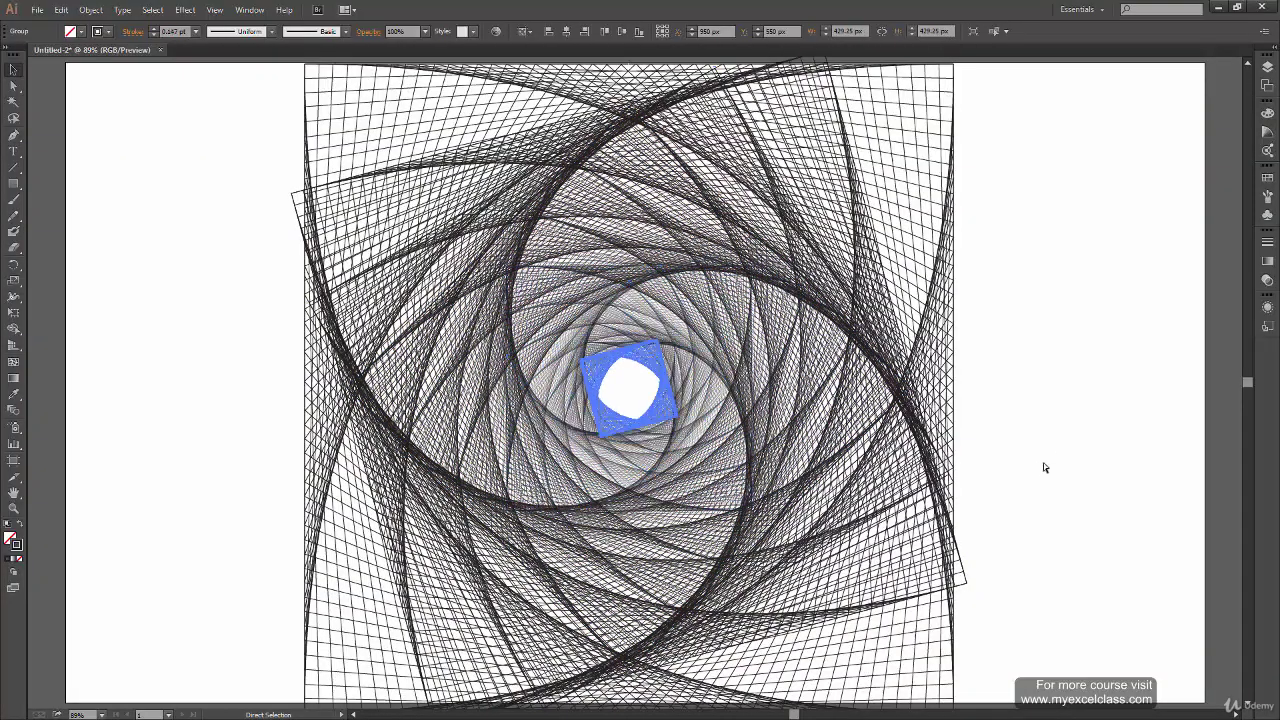
key("ctrl+d")
key("ctrl+d")
key("ctrl+d")
key("ctrl+d")
key("ctrl+d")
key("ctrl+d")
key("ctrl+d")
key("ctrl+d")
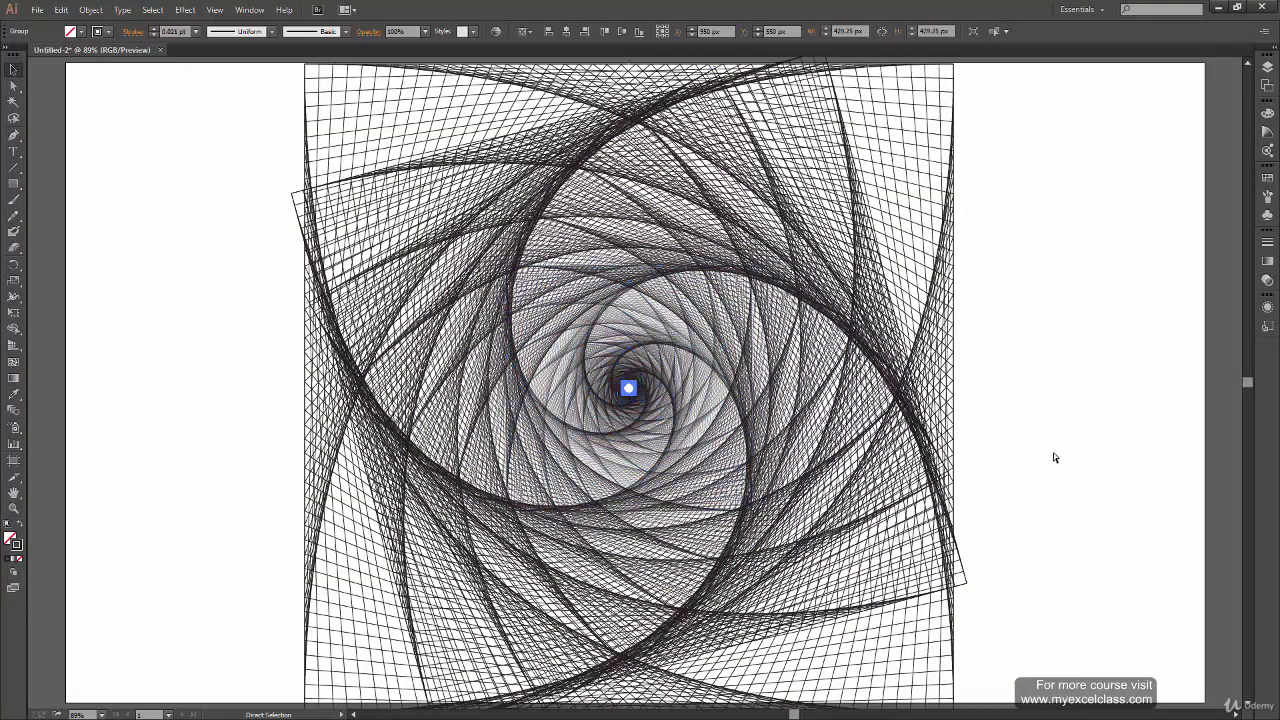
key("ctrl+shift+a")
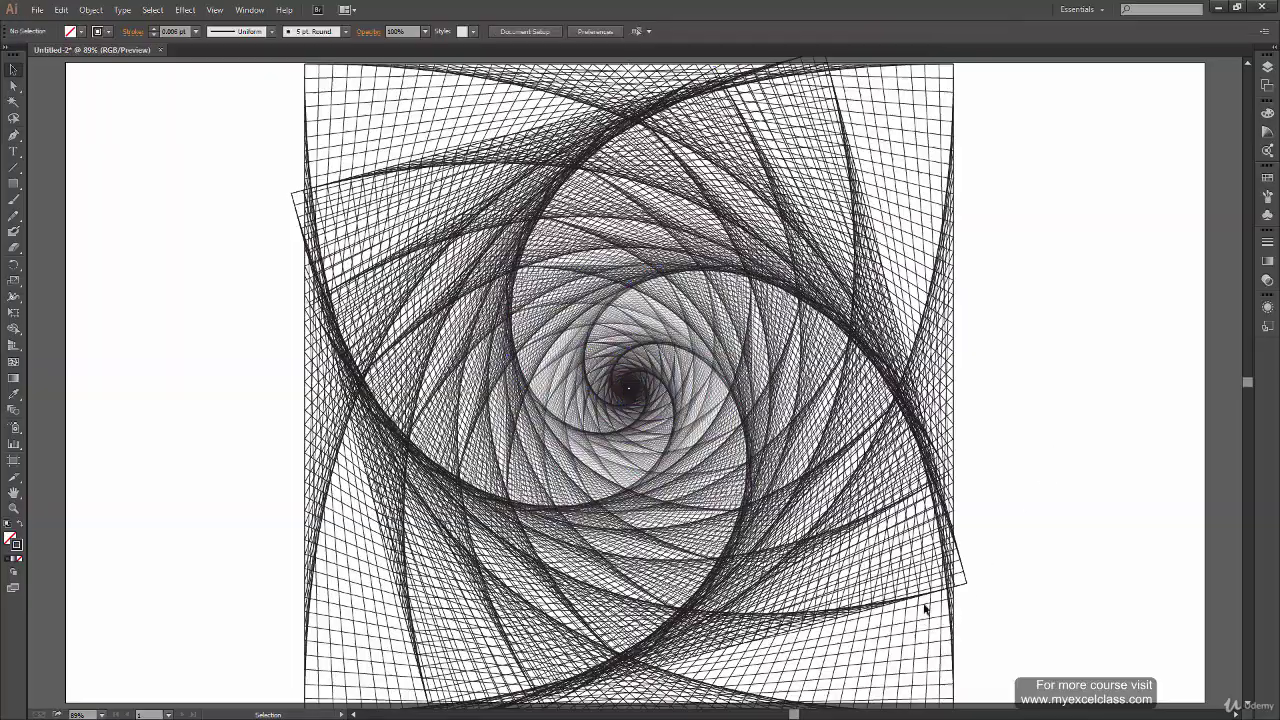
key("ctrl+a")
key("ctrl+shift+a")
key("a")
key("ctrl+a")
key("ctrl+shift+a")
key("ctrl+minus")
key("v")
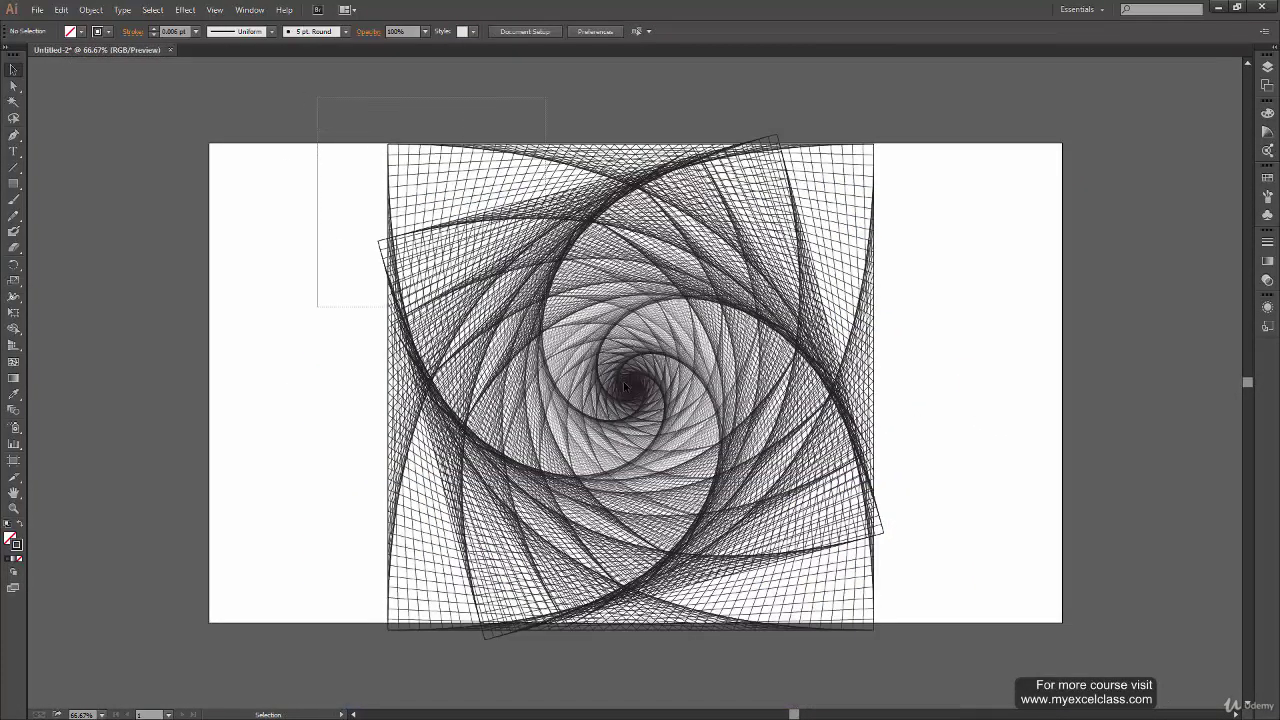
mouse_move(920, 670)
left_mouse_down()
mouse_move(966, 648)
mouse_move(910, 680)
mouse_move(915, 668)
left_mouse_up()
left_click(933, 649)
key("ctrl+equal")
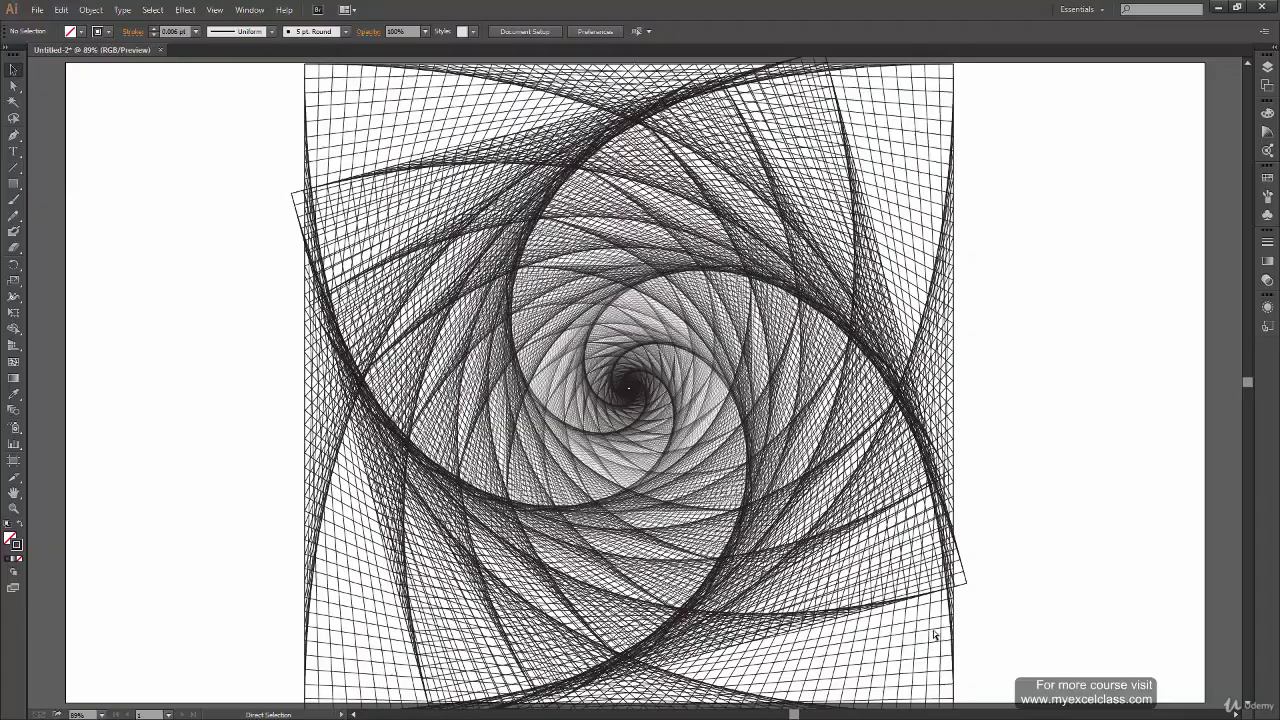
- Set the stroke colour of the whole spiral pattern to light grey #d1d1d1 and deselect it
left_click(934, 634)
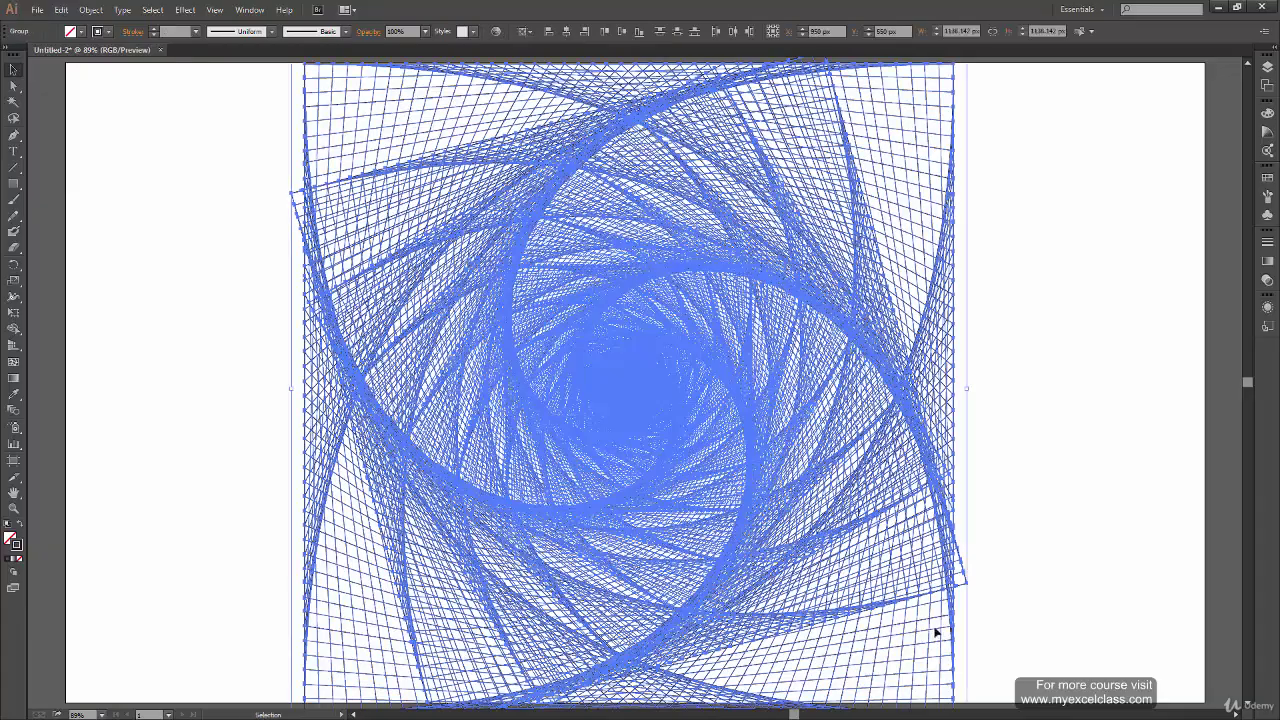
double_click(16, 545)
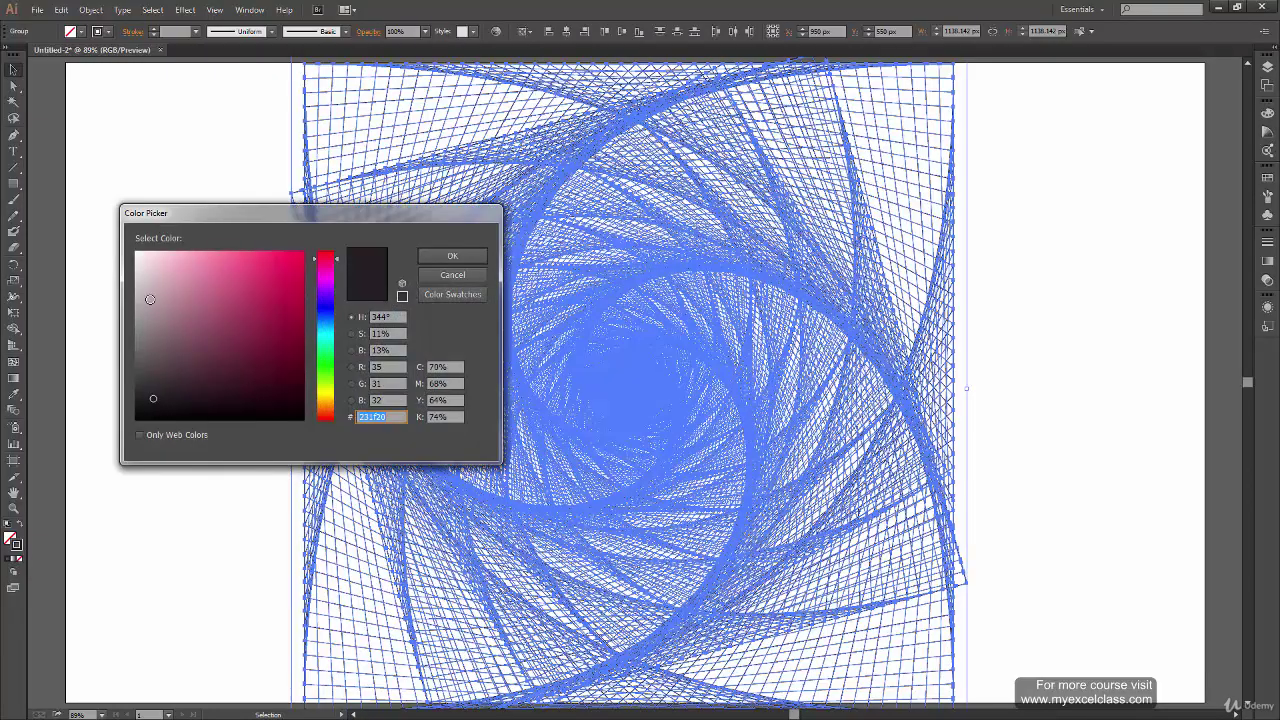
left_click_drag(150, 299, 136, 281)
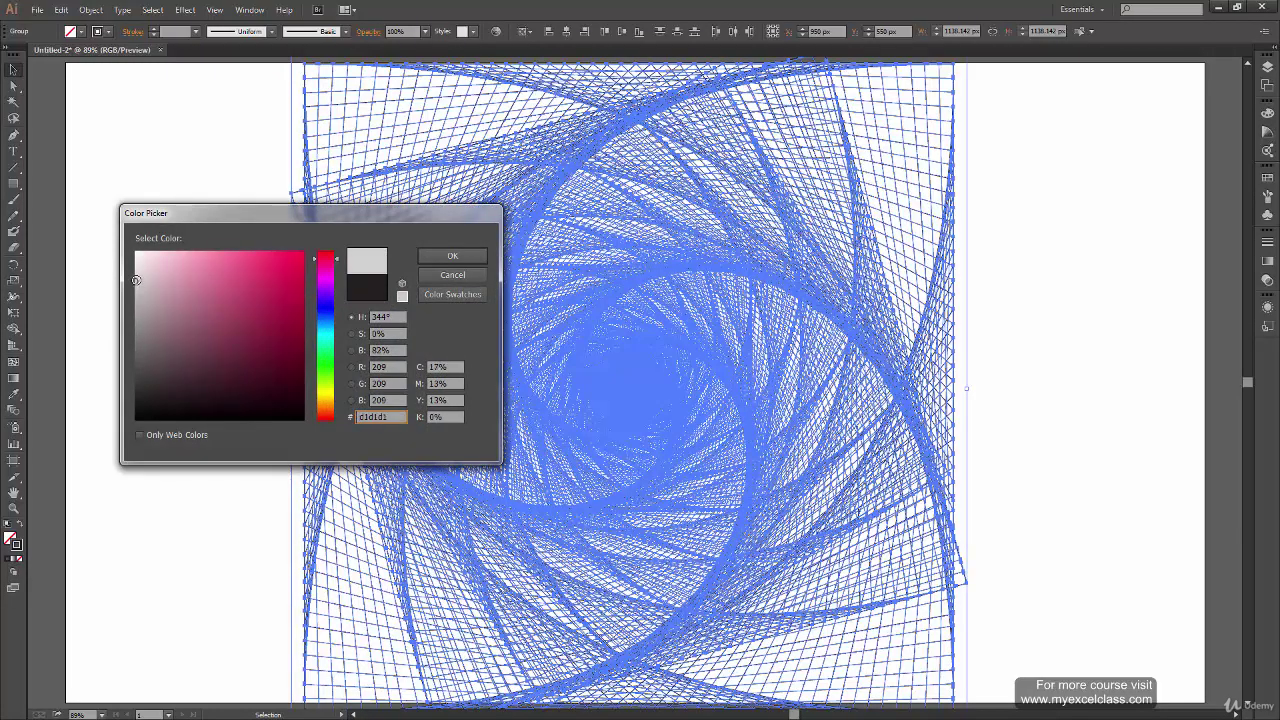
left_click(470, 257)
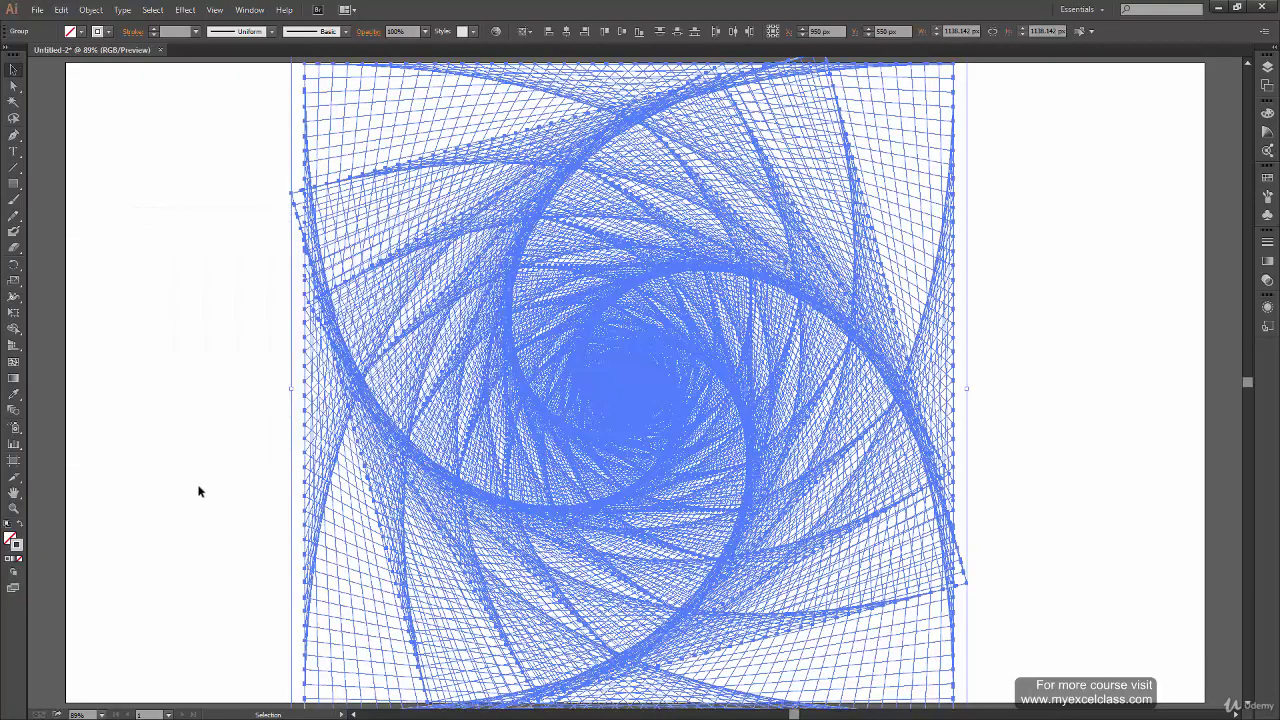
left_click(197, 489)
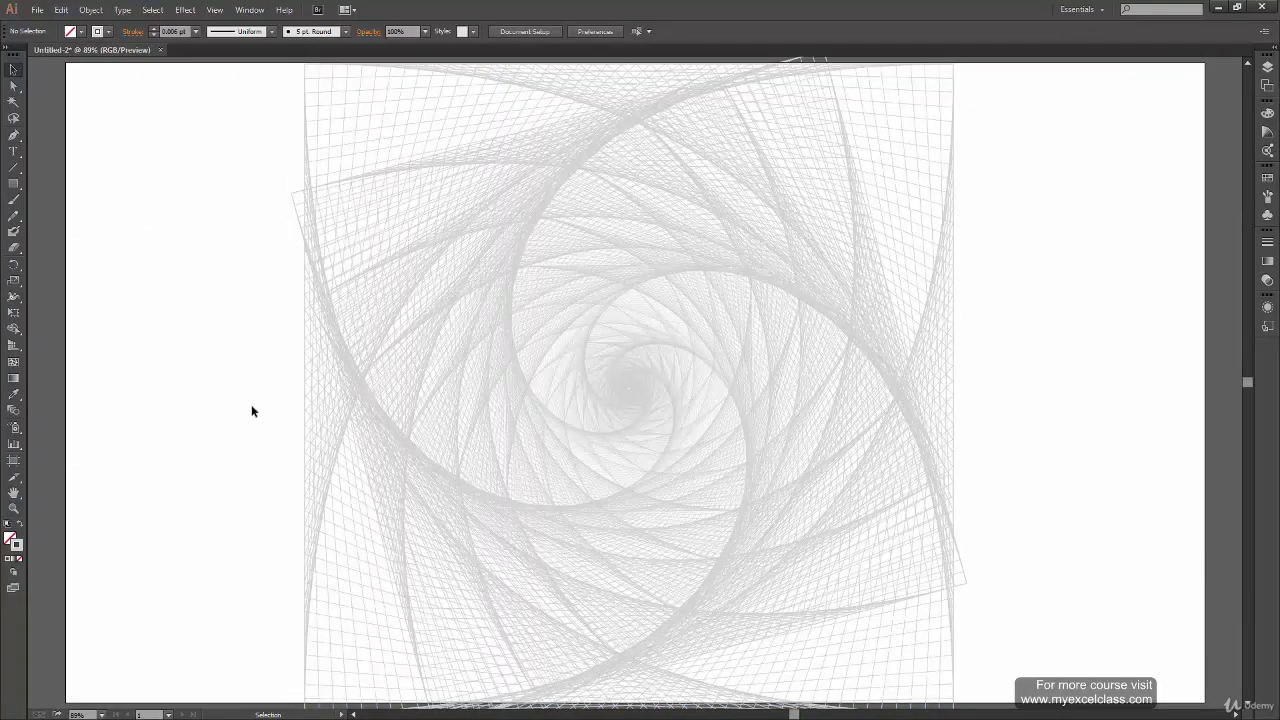
left_click(780, 490)
left_click_drag(784, 468, 558, 495)
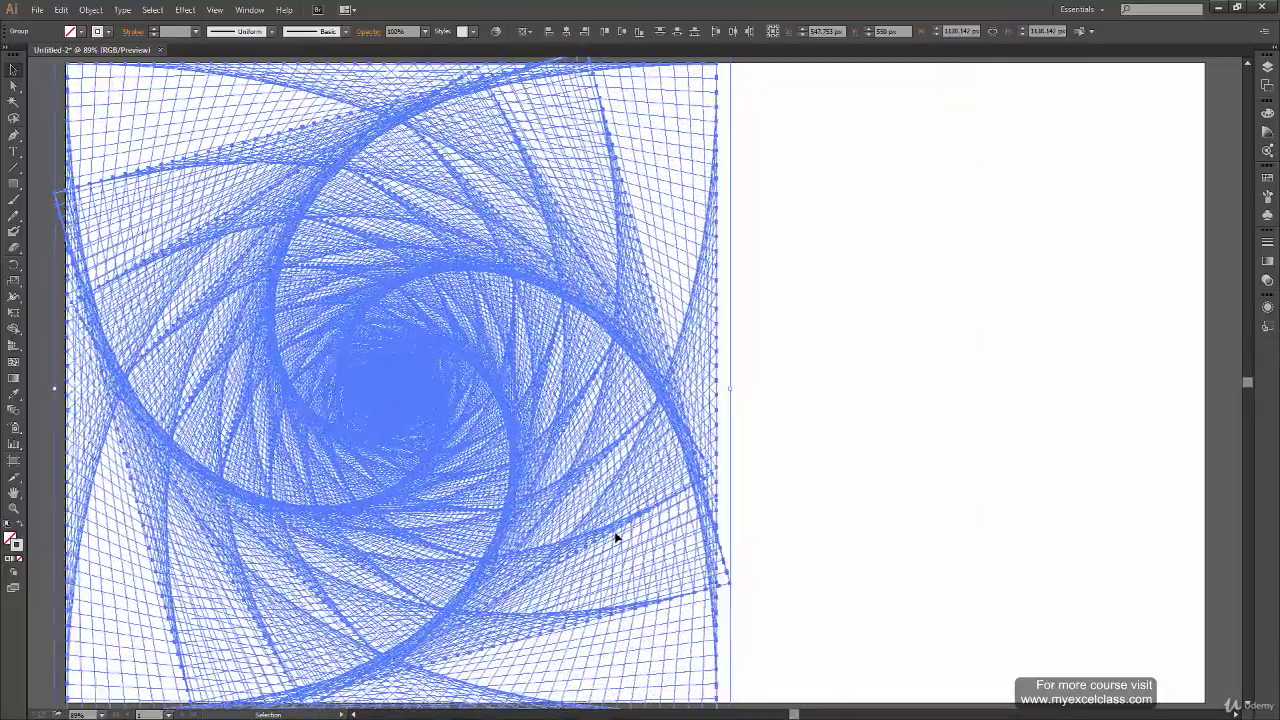
left_click(785, 525)
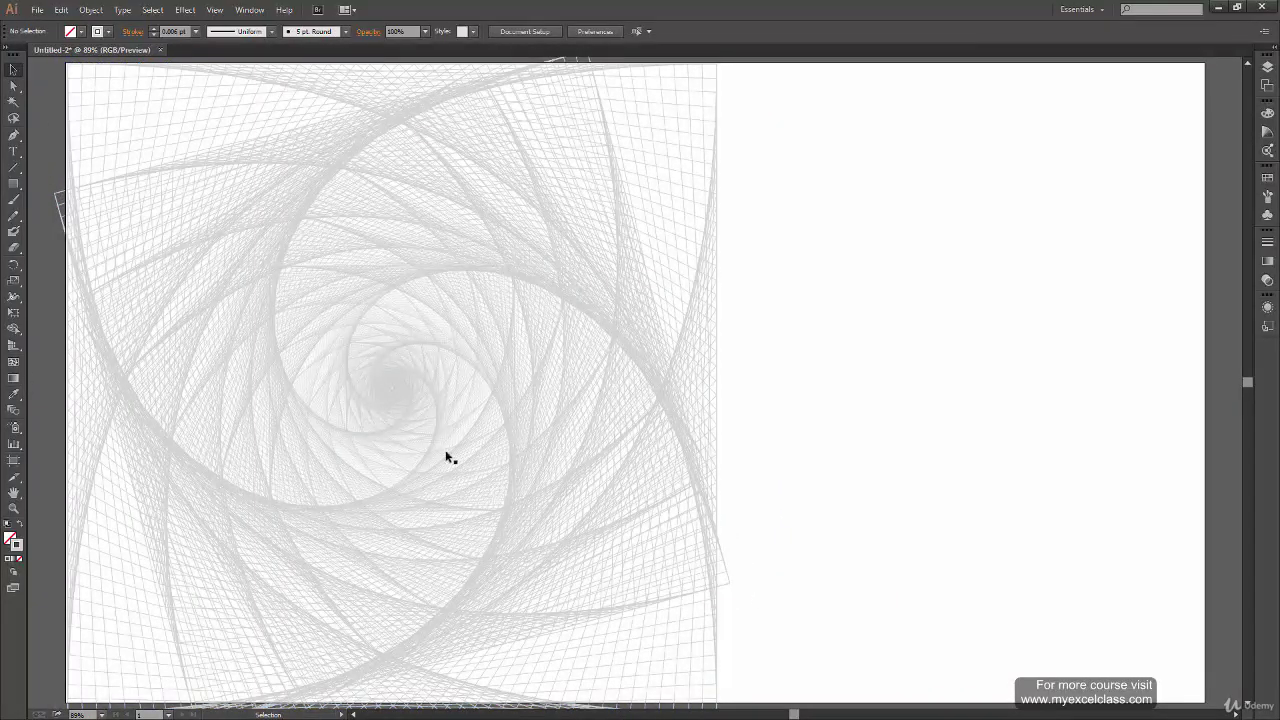
left_click(490, 515)
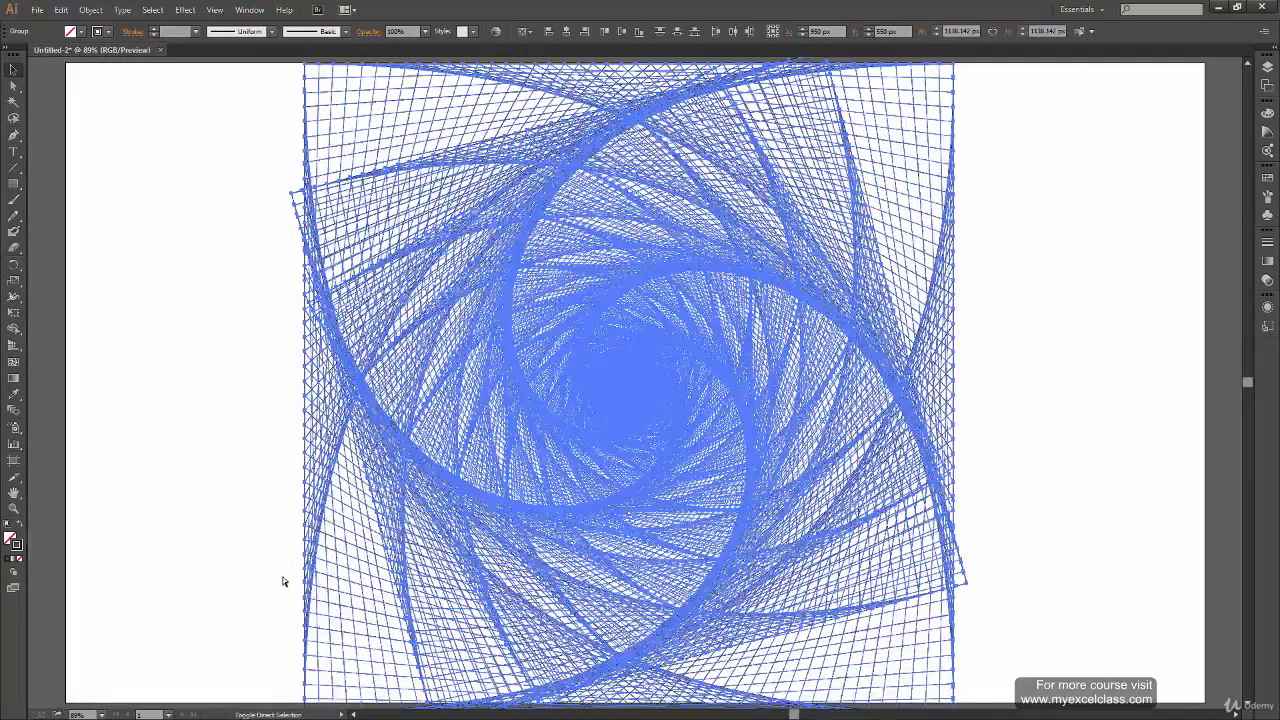
left_click(32, 485)
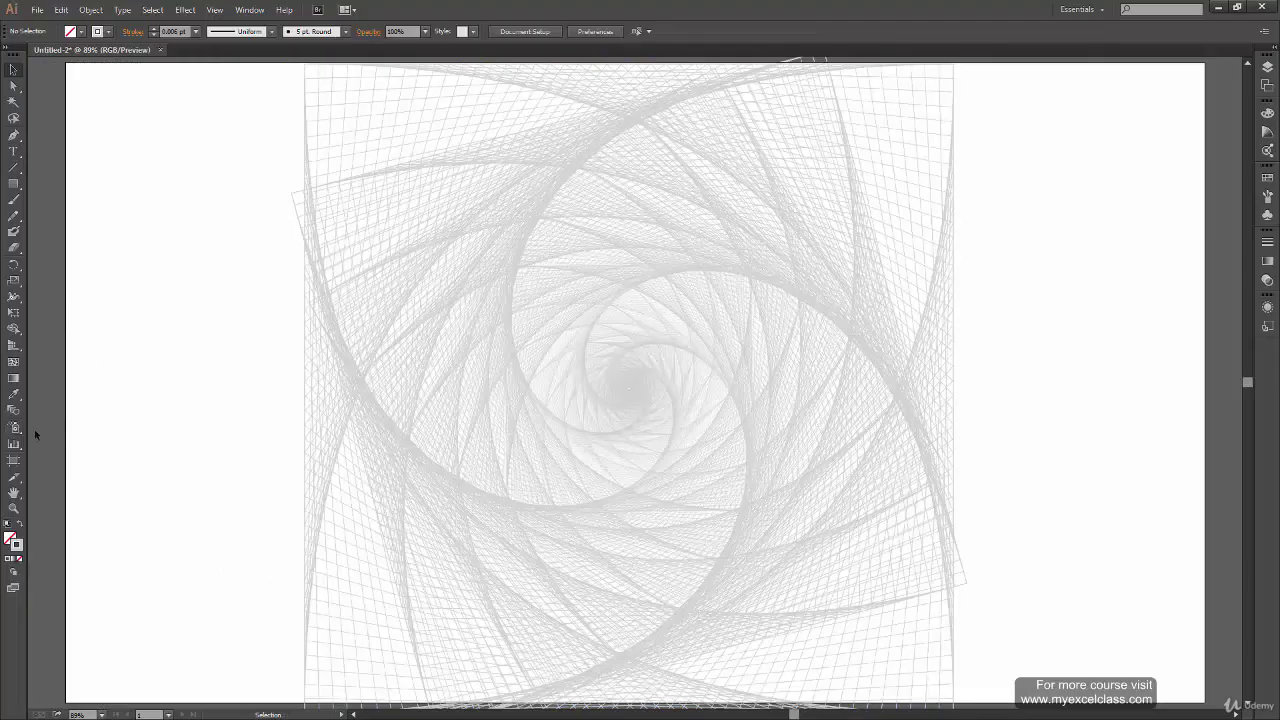
- Narrow the artboard from both sides to match the outer square of the spiral, about 1098 px wide
left_click(13, 461)
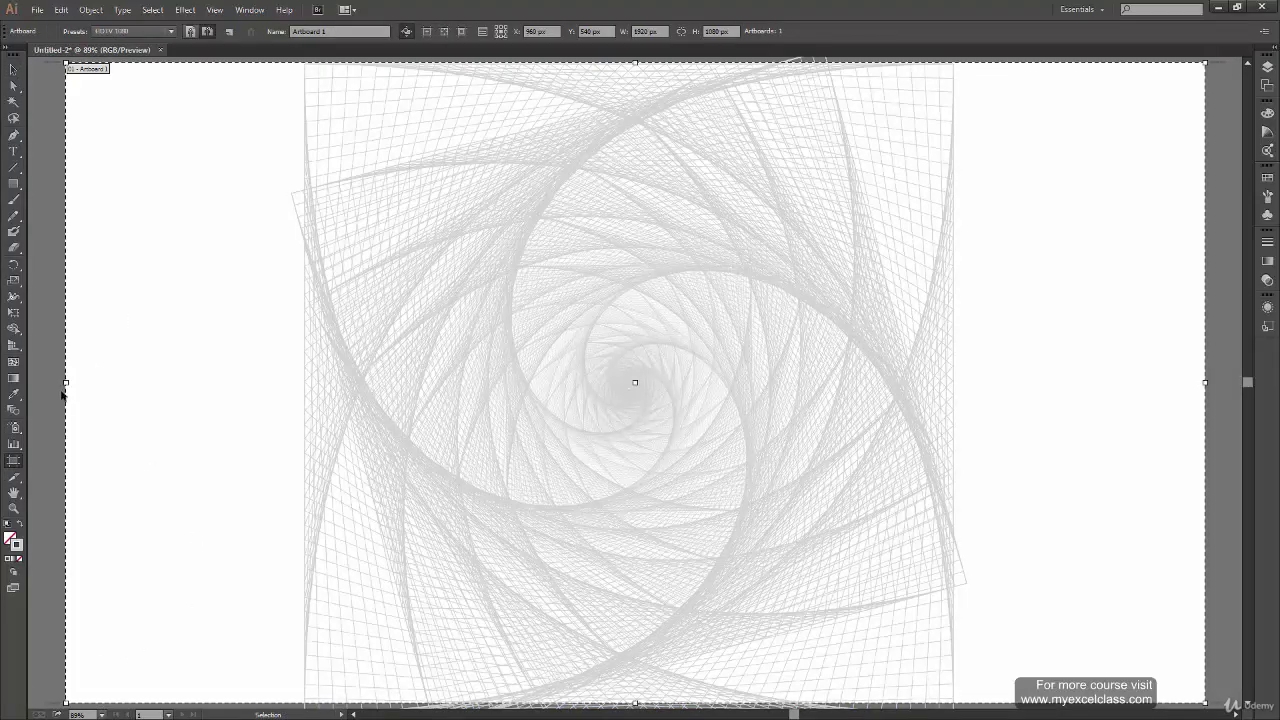
left_click_drag(66, 383, 304, 477)
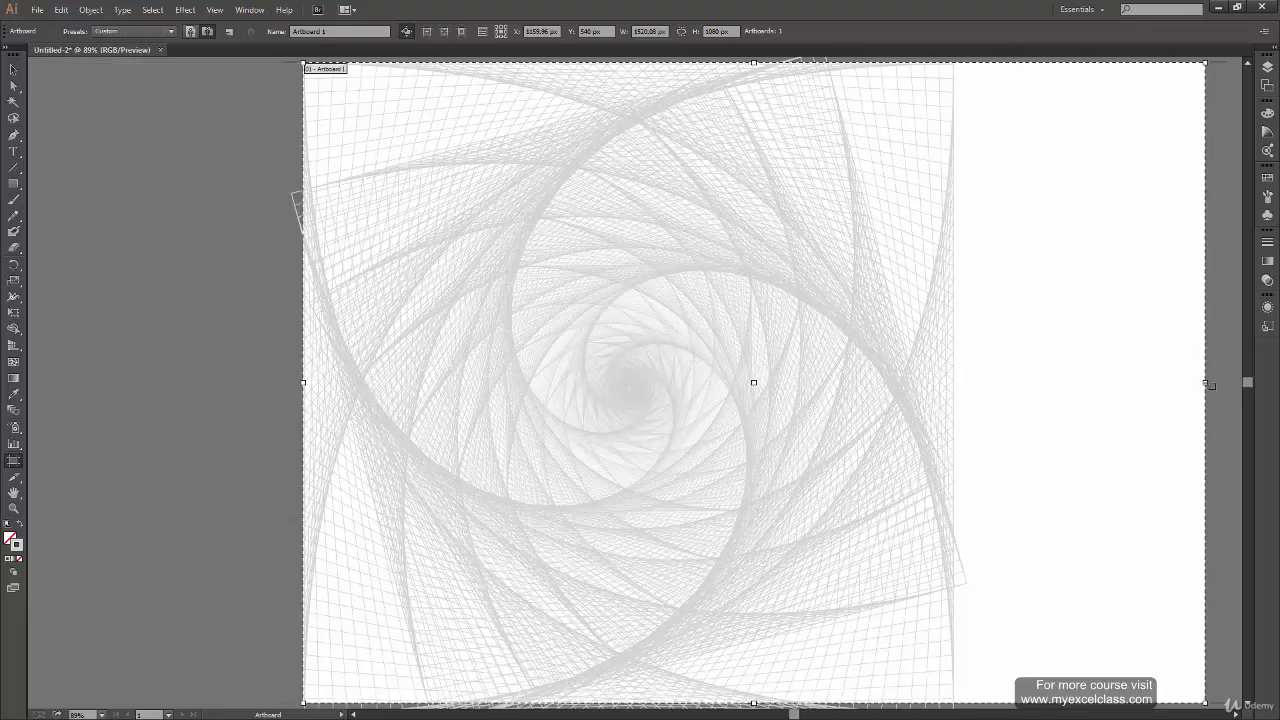
left_click_drag(1207, 383, 962, 398)
key("ctrl+z")
key("ctrl+z")
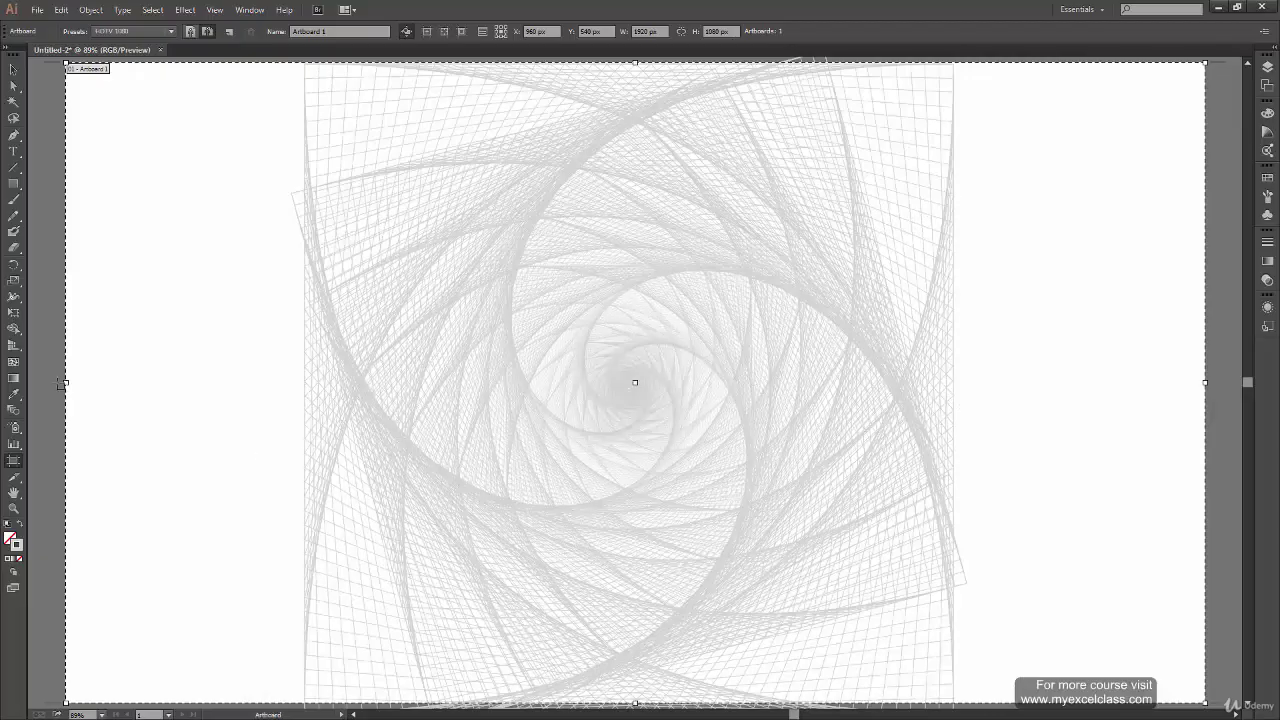
key("ctrl+shift+z")
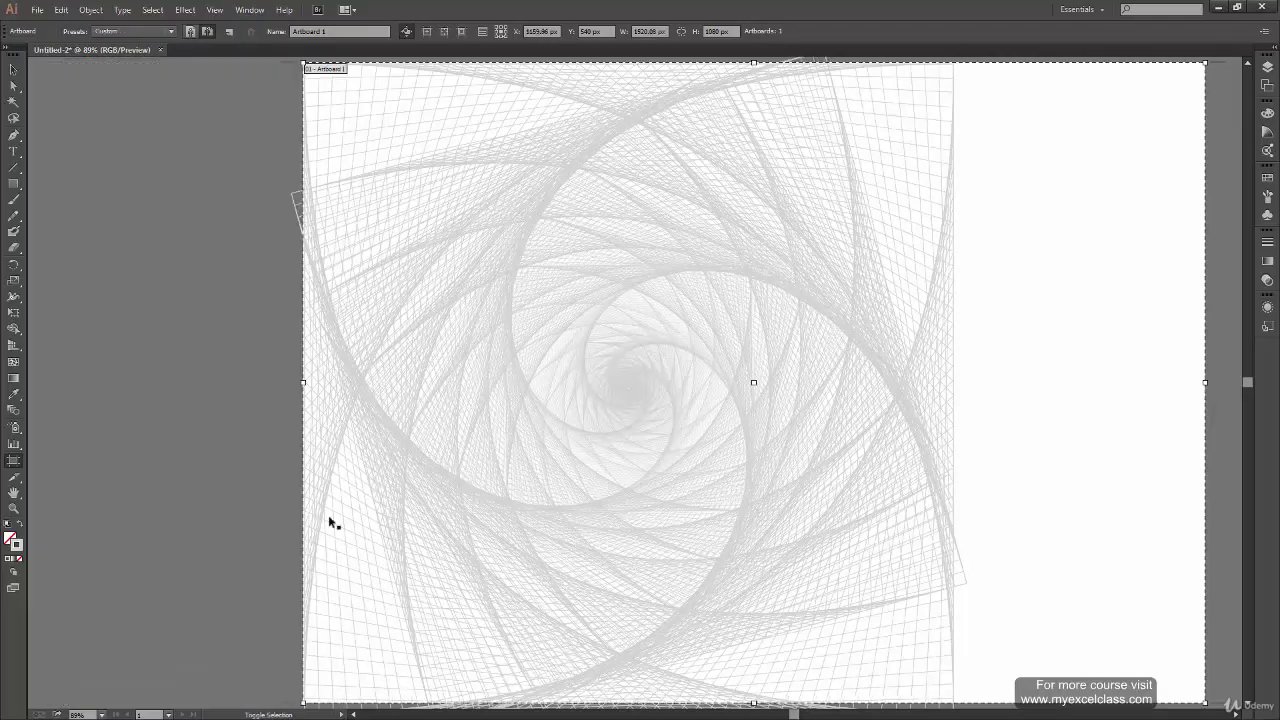
left_click_drag(1207, 383, 954, 397)
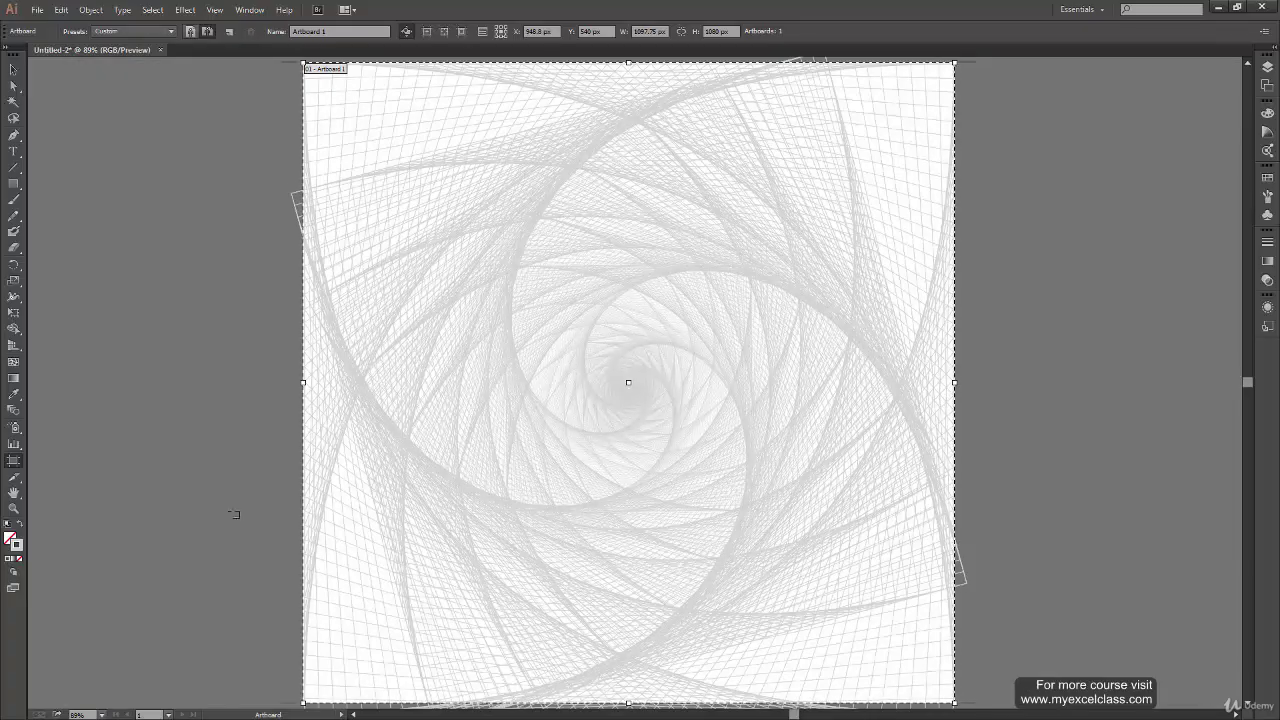
left_click(13, 69)
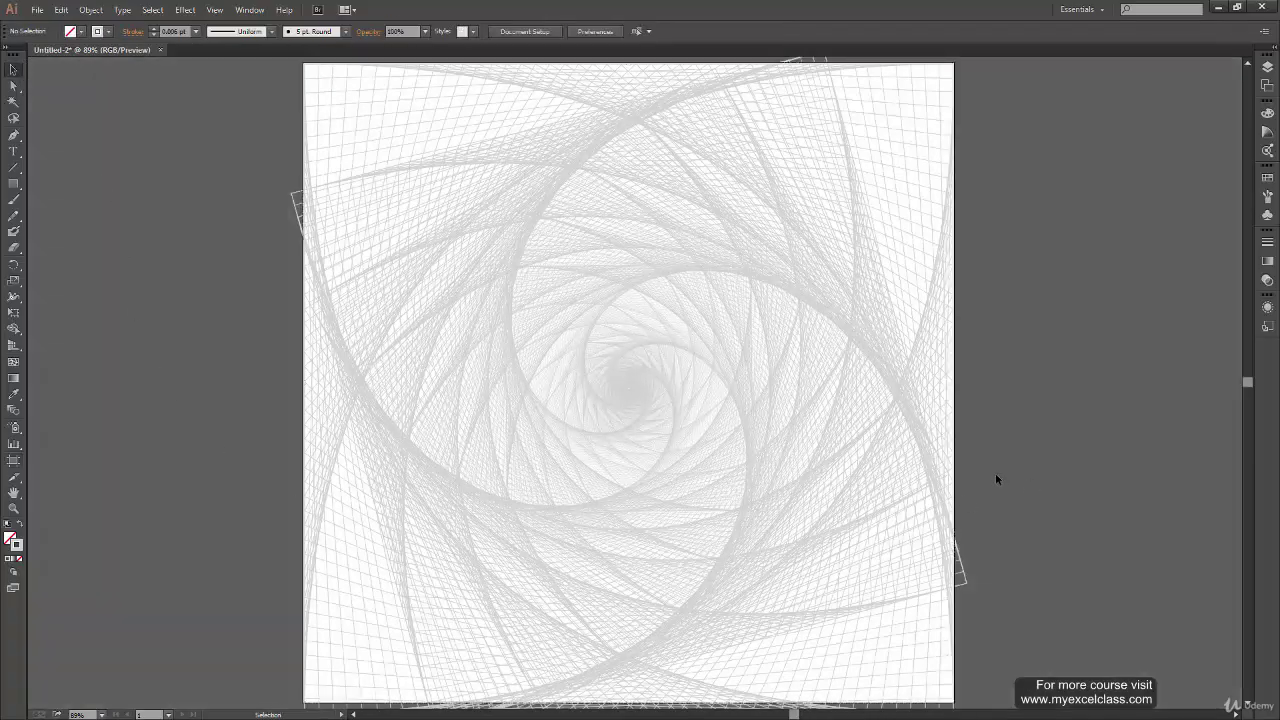
- Scale the whole spiral down proportionally from its centre to about 937 px so it sits inside the artboard, and deselect it
key("a")
key("v")
key("ctrl+minus")
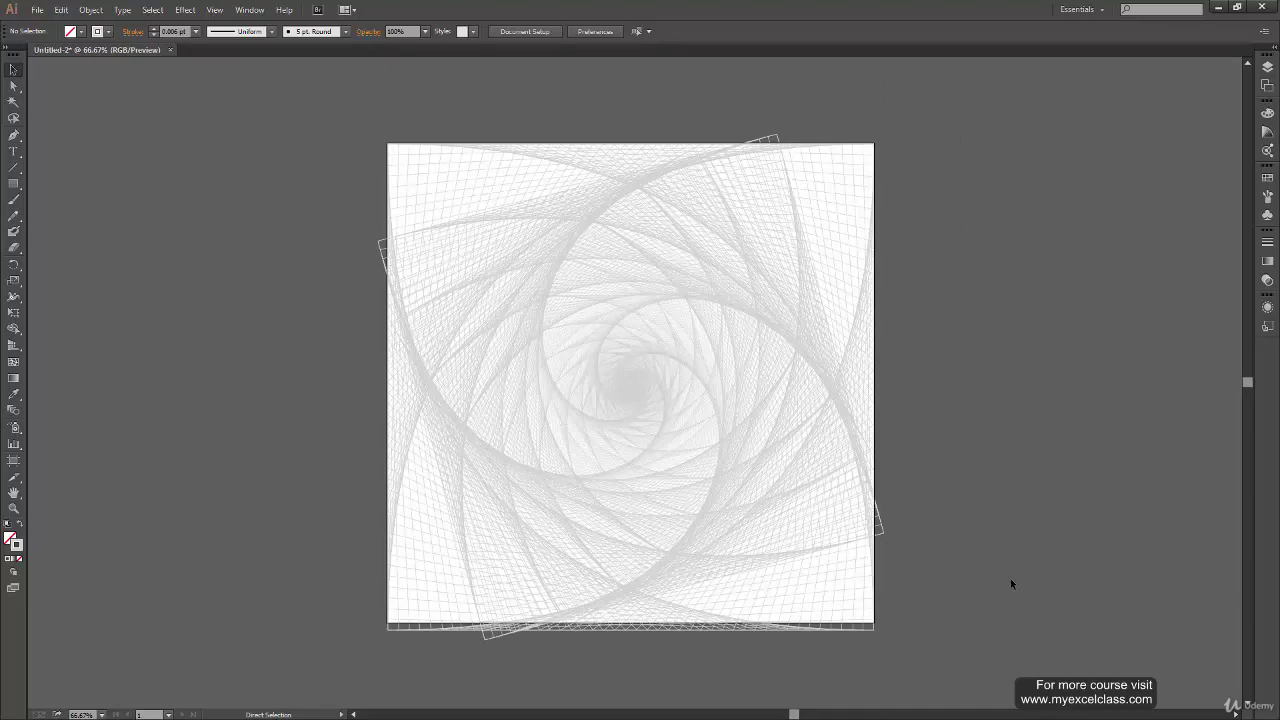
key("ctrl+a")
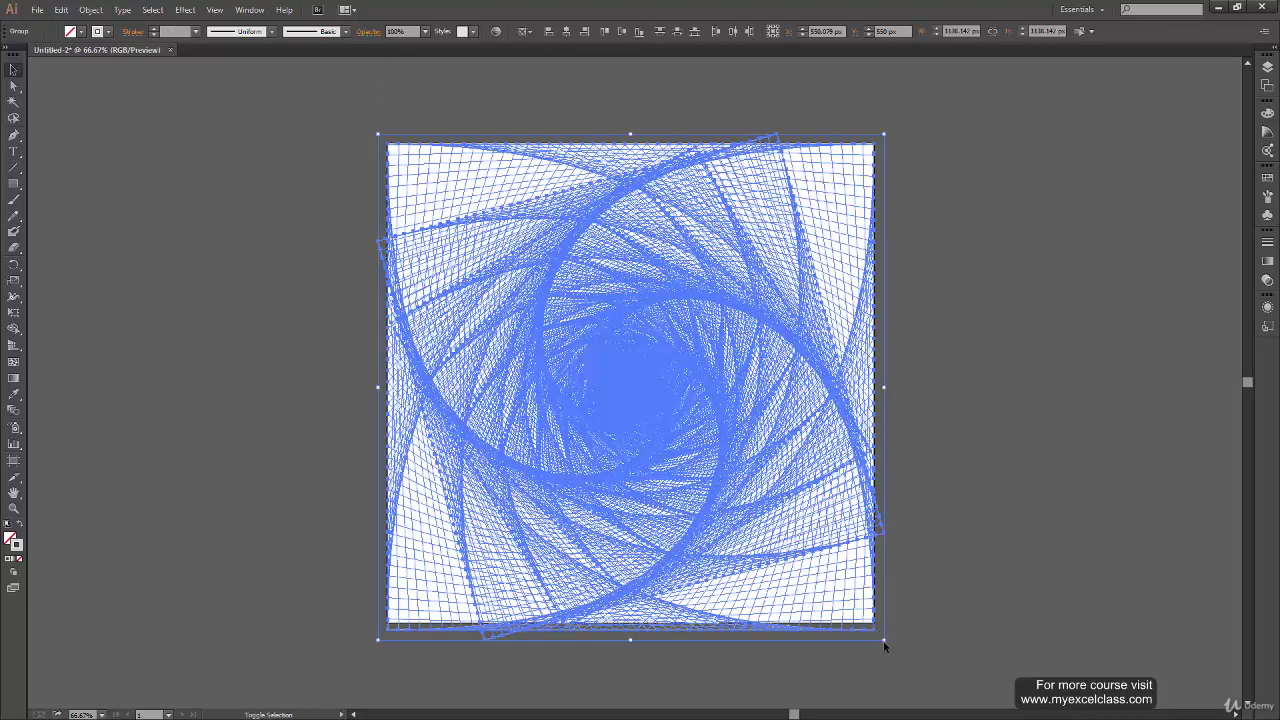
key("ctrl+shift+a")
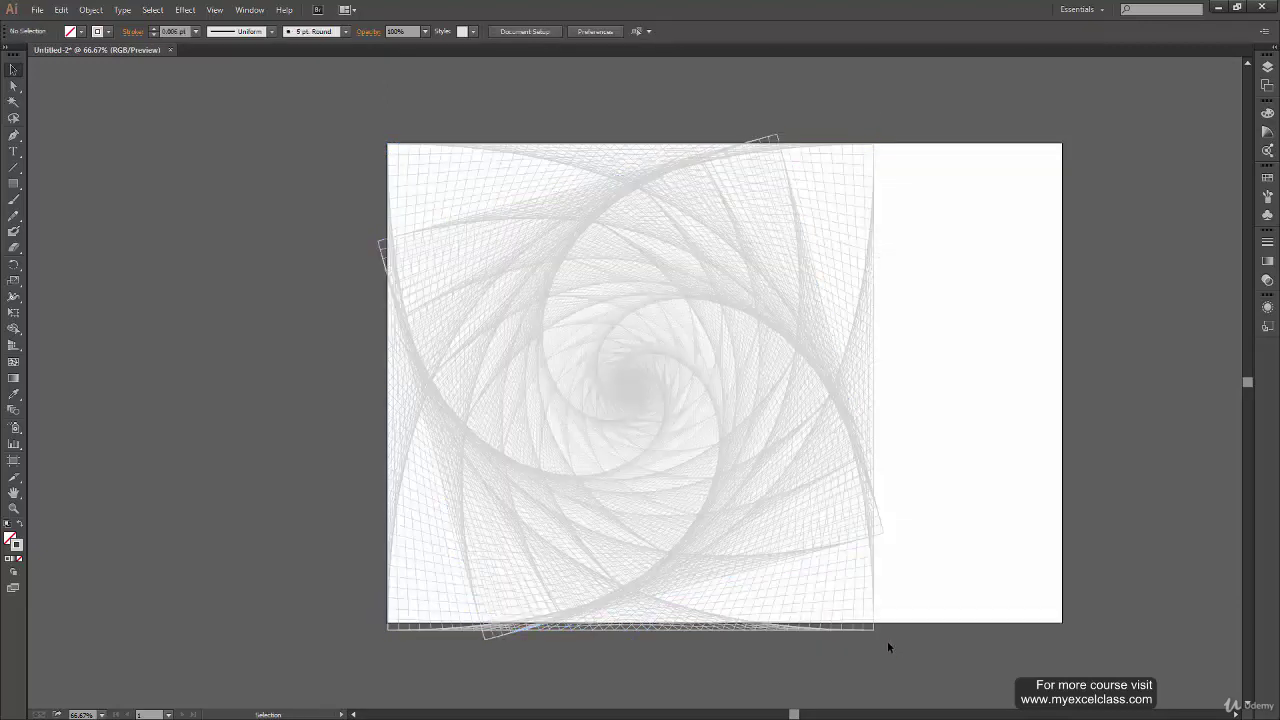
key("ctrl+a")
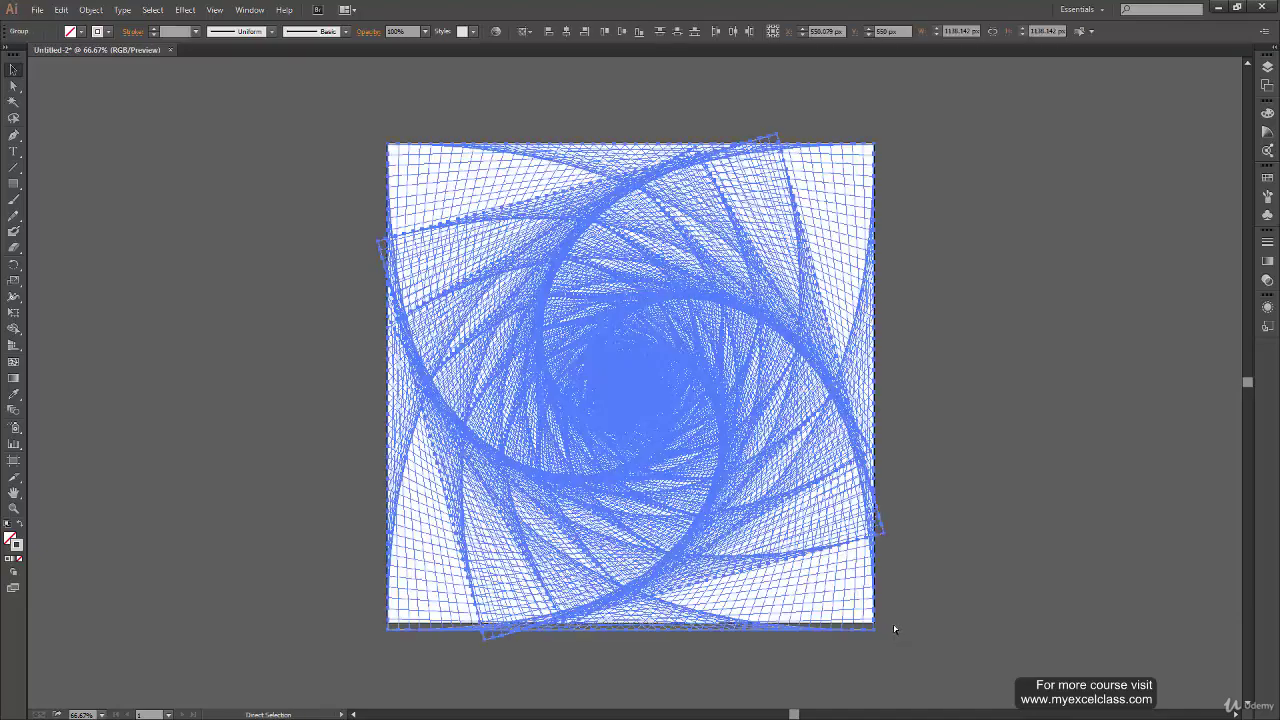
left_click_drag(885, 640, 846, 591)
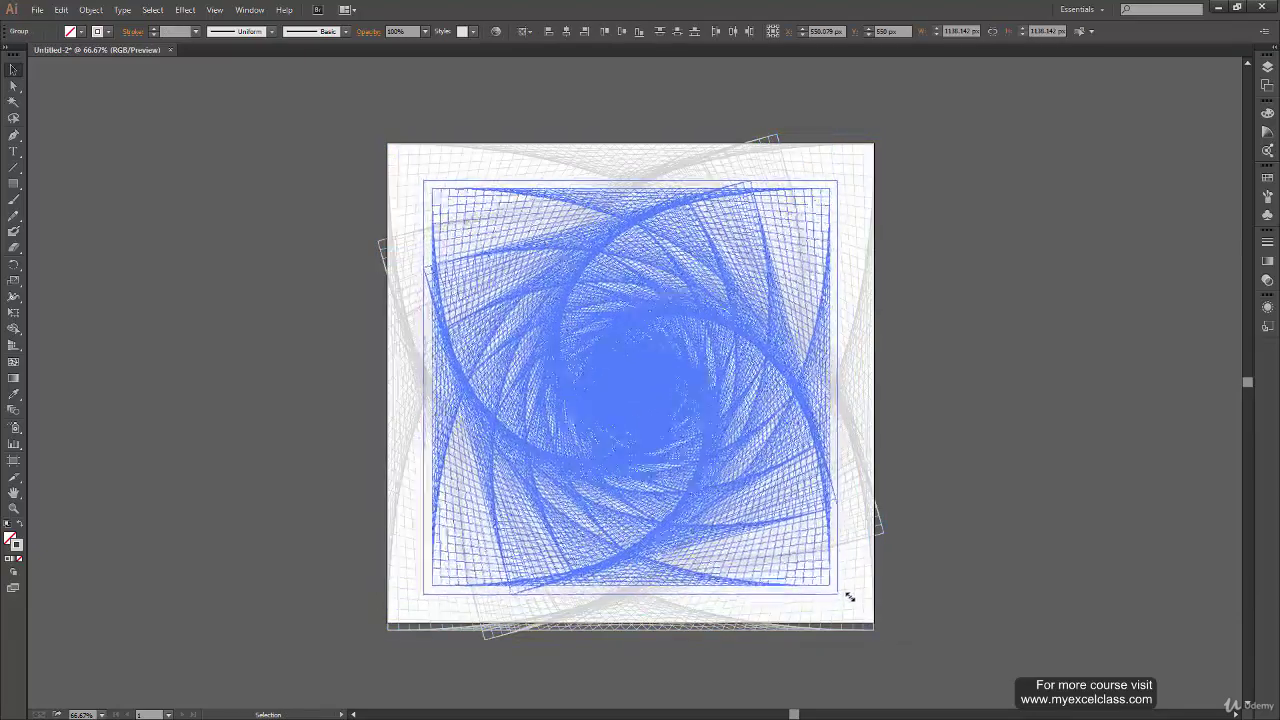
left_click(931, 622)
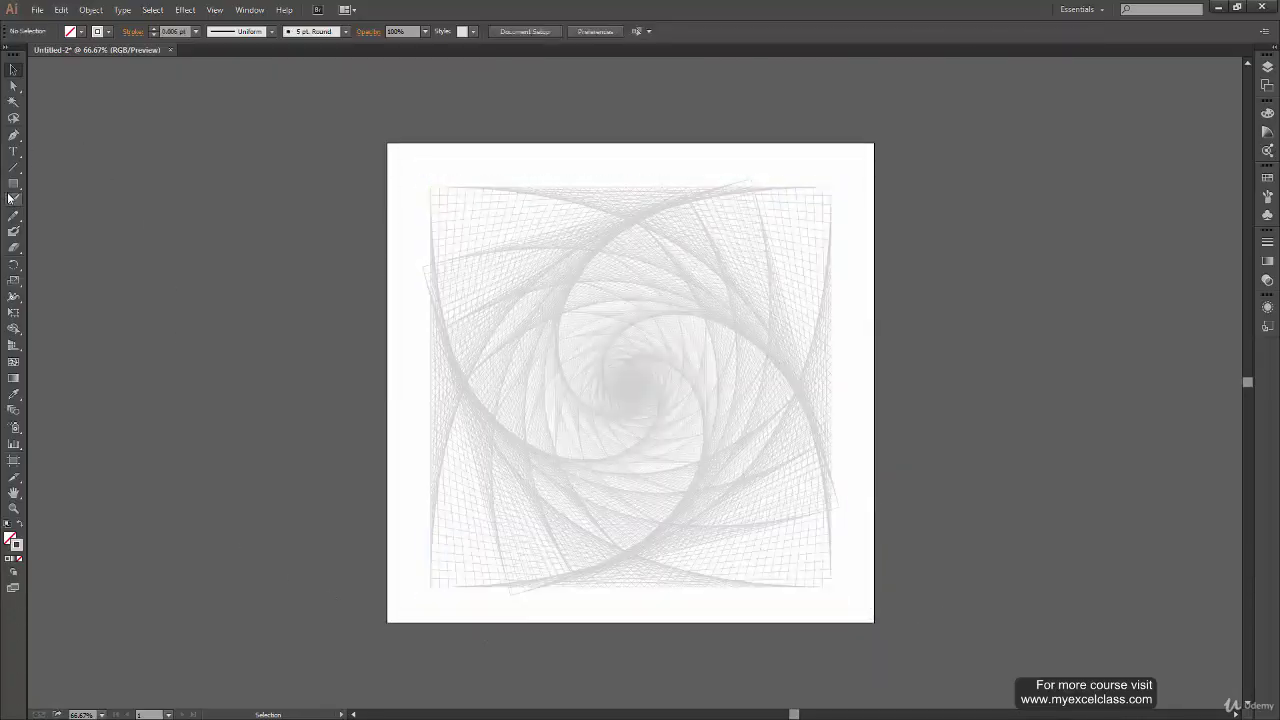
- Draw one rectangle covering the artboard, about 1098 × 1080 px, and another around the spiral's outer square, about 900 × 900 px
key("m")
key("v")
left_click(214, 10)
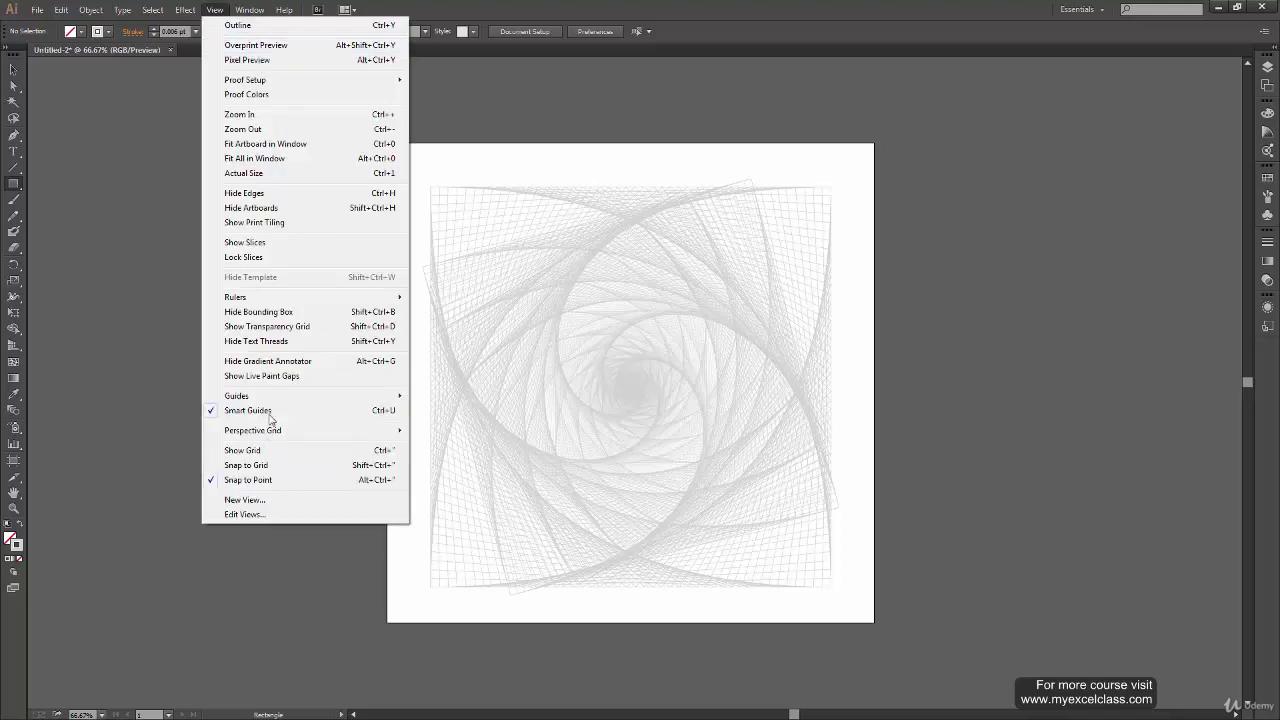
left_click(479, 148)
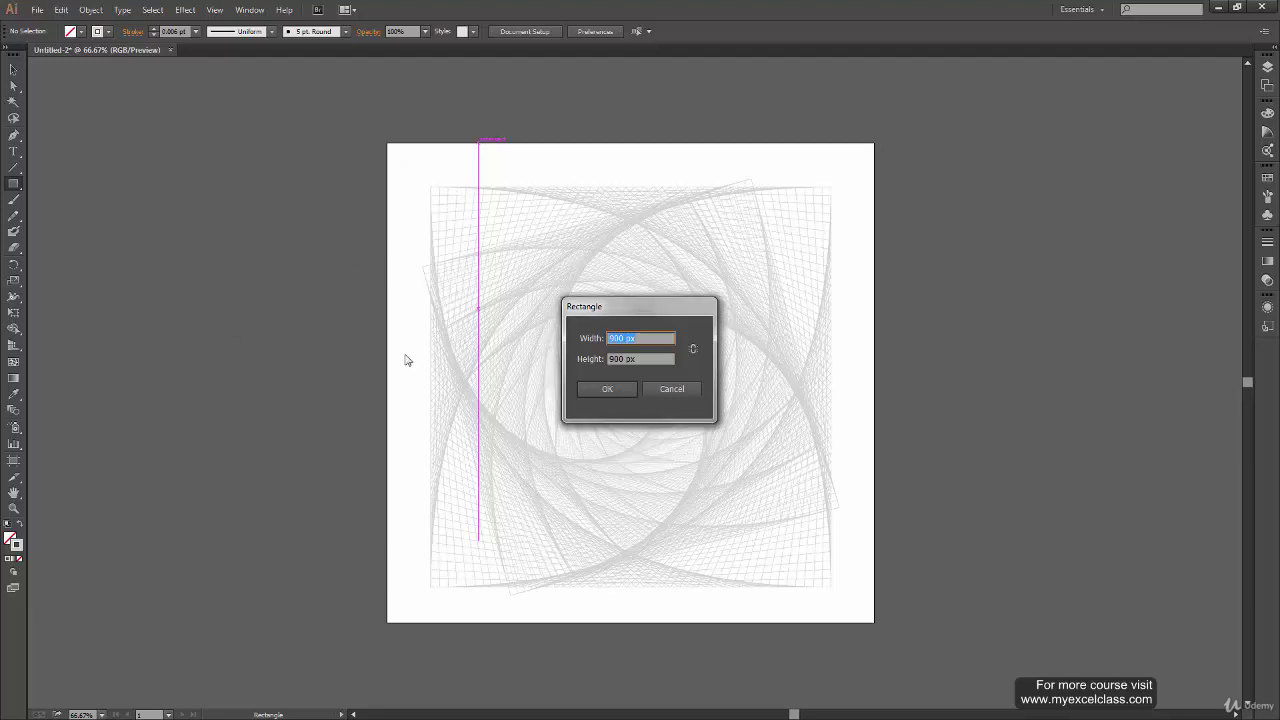
left_click(688, 388)
left_click_drag(389, 144, 866, 620)
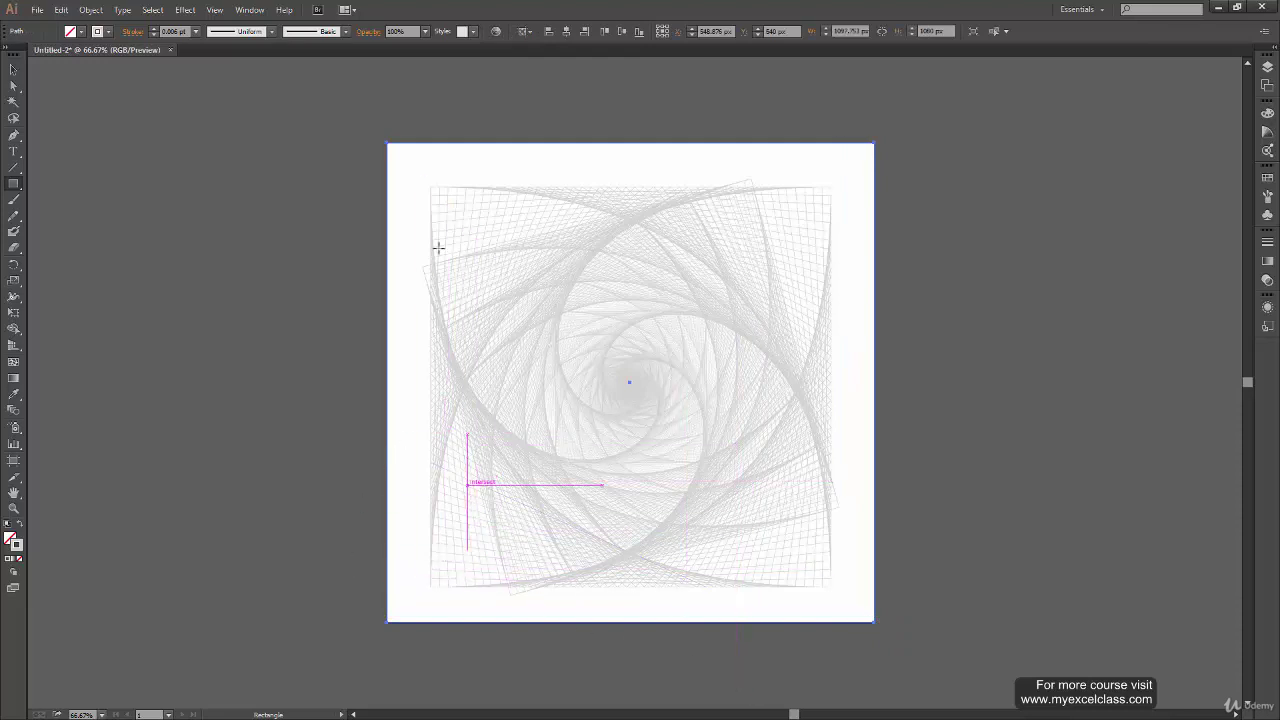
left_click_drag(431, 187, 832, 590)
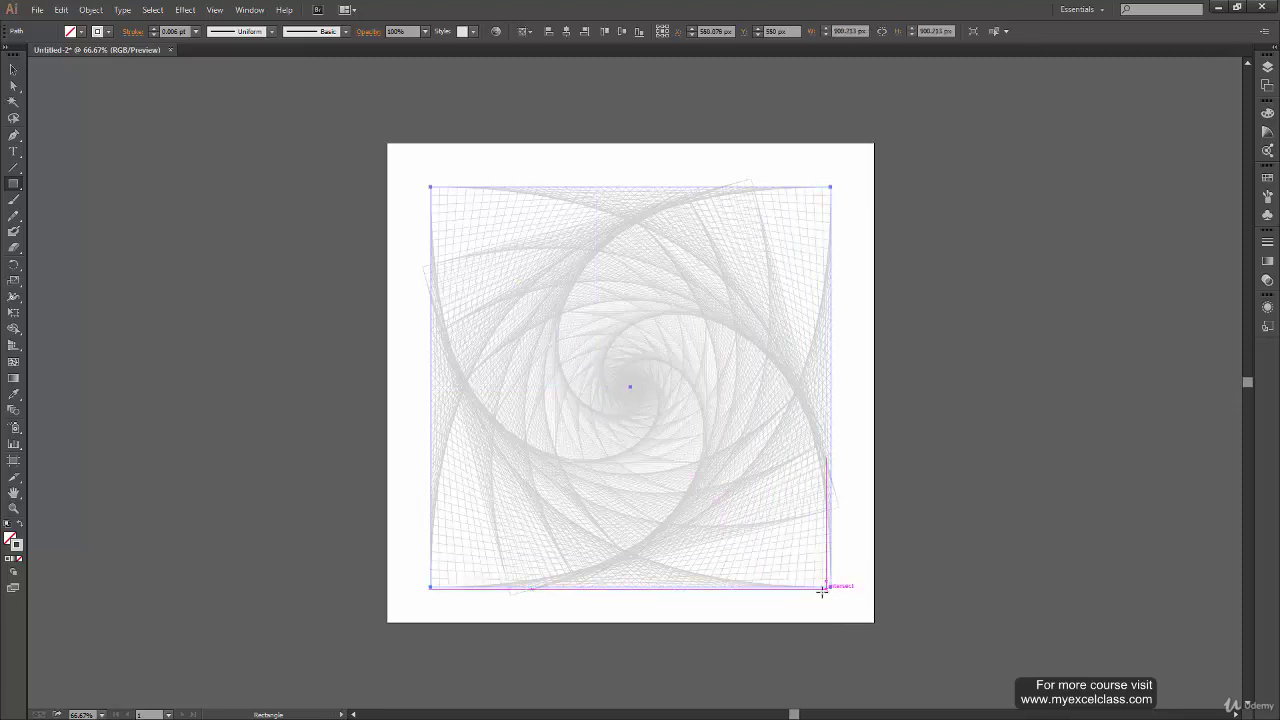
- Subtract the inner square from the artboard-sized rectangle with Pathfinder's Minus Front, swap the frame's fill and stroke for a dark fill, and deselect
key("v")
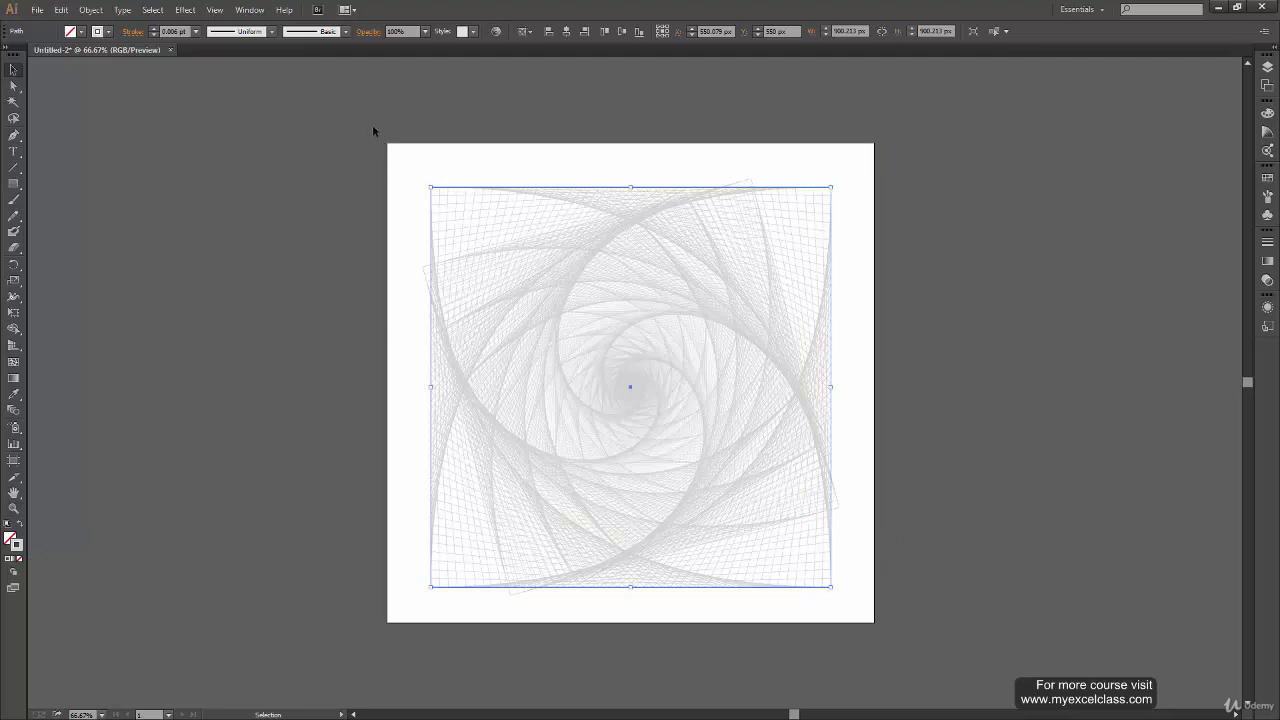
left_click(415, 163, "shift")
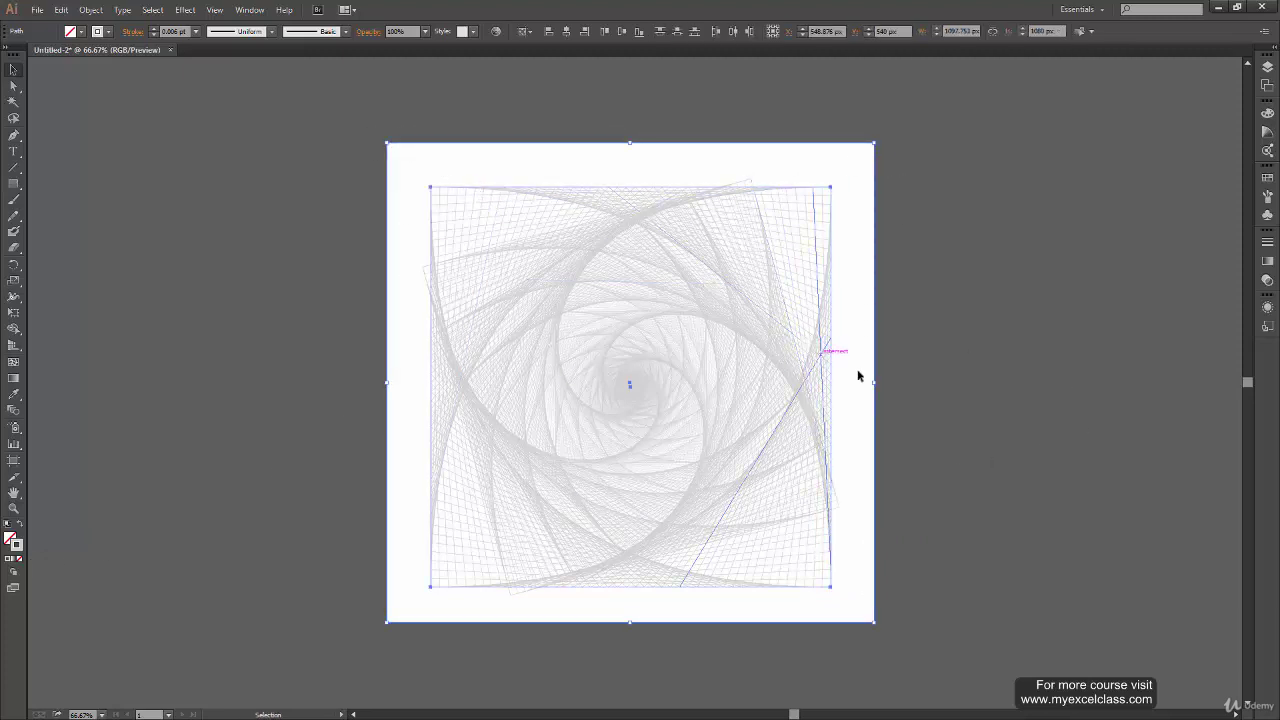
left_click(251, 10)
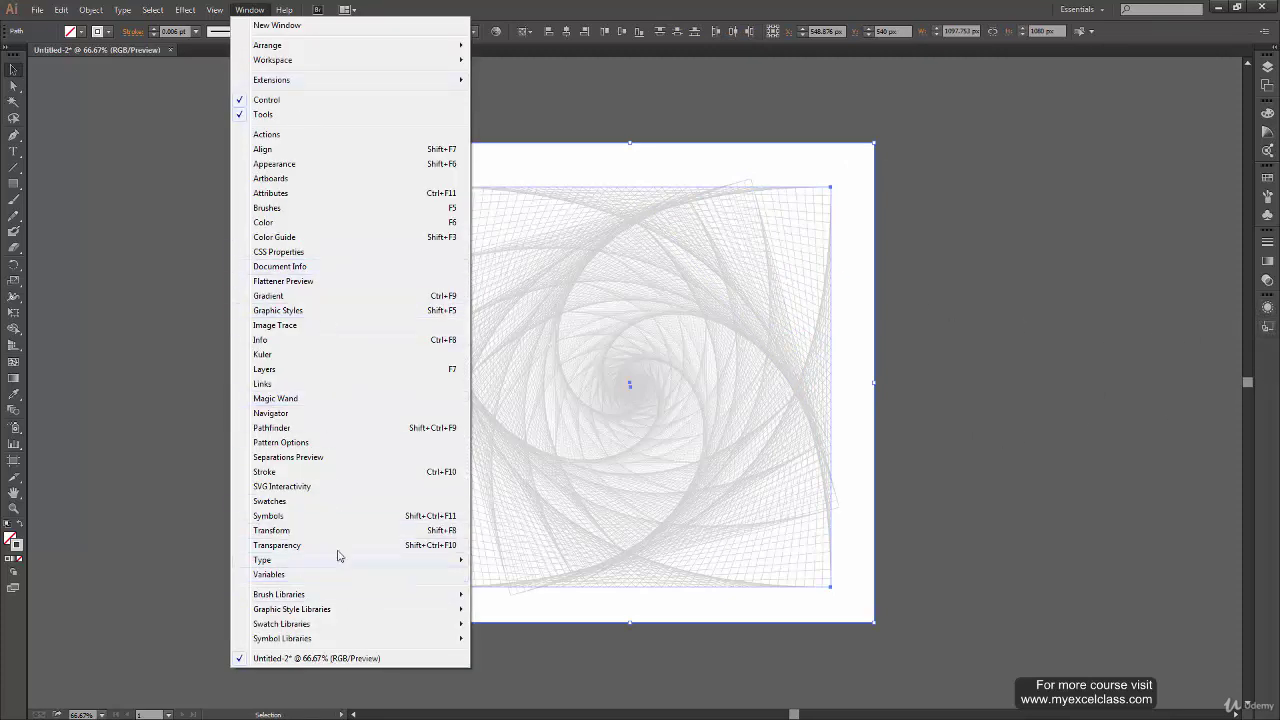
left_click(321, 443)
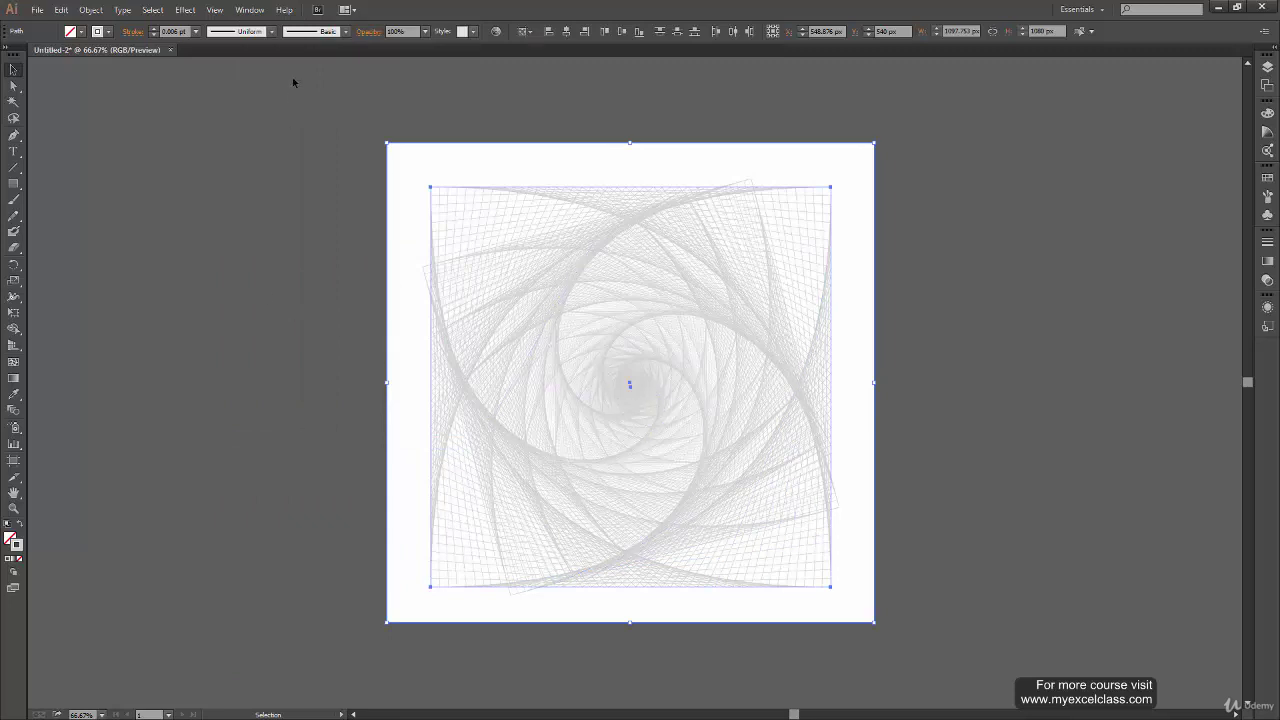
left_click(250, 10)
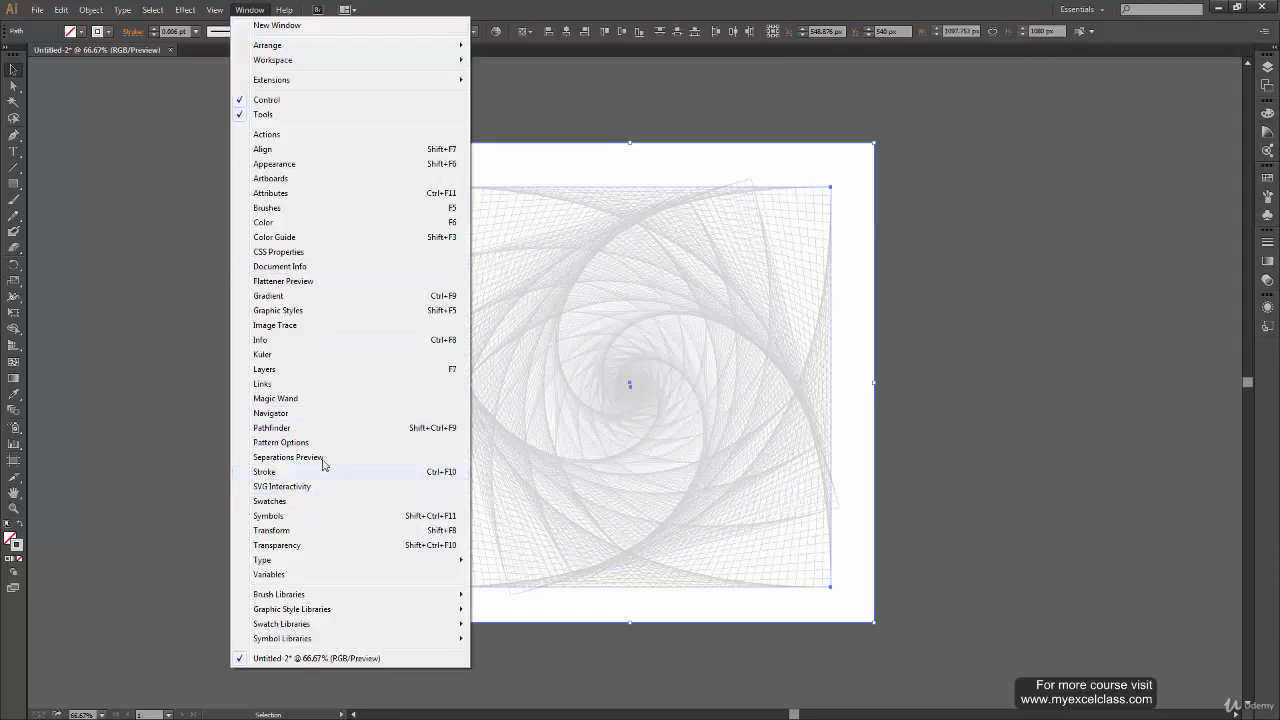
left_click(320, 428)
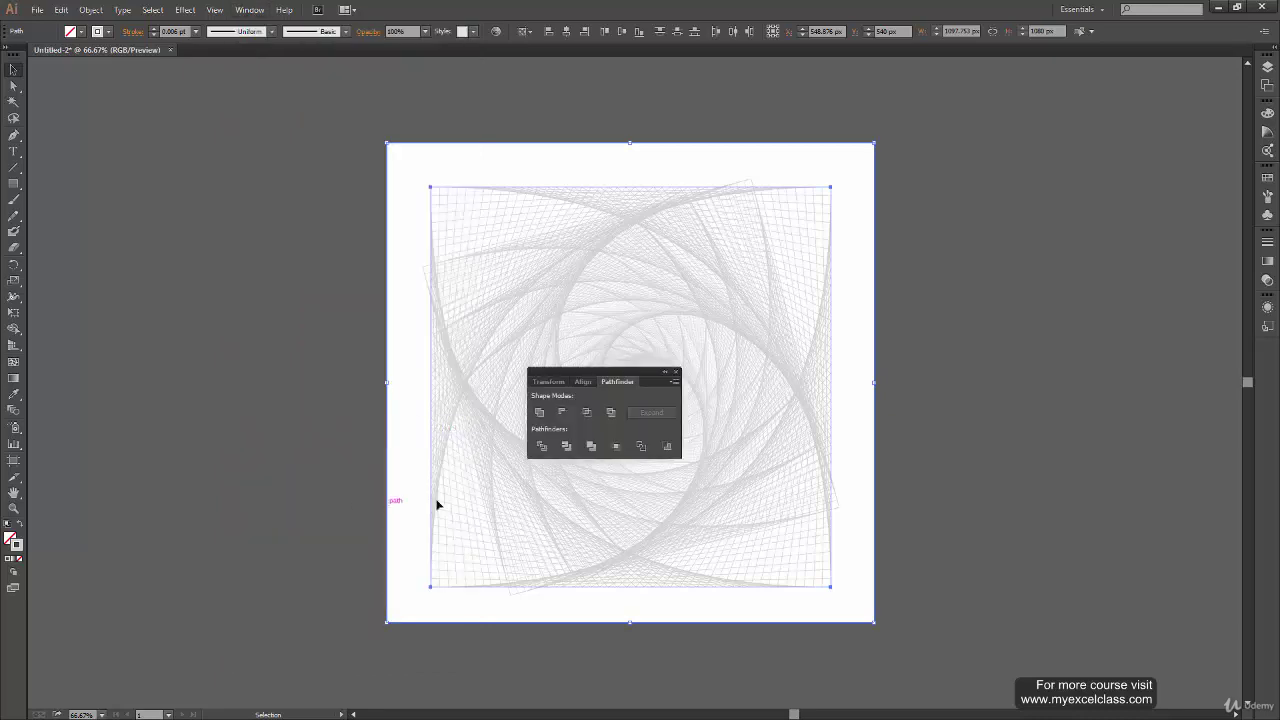
left_click(563, 413)
left_click(677, 372)
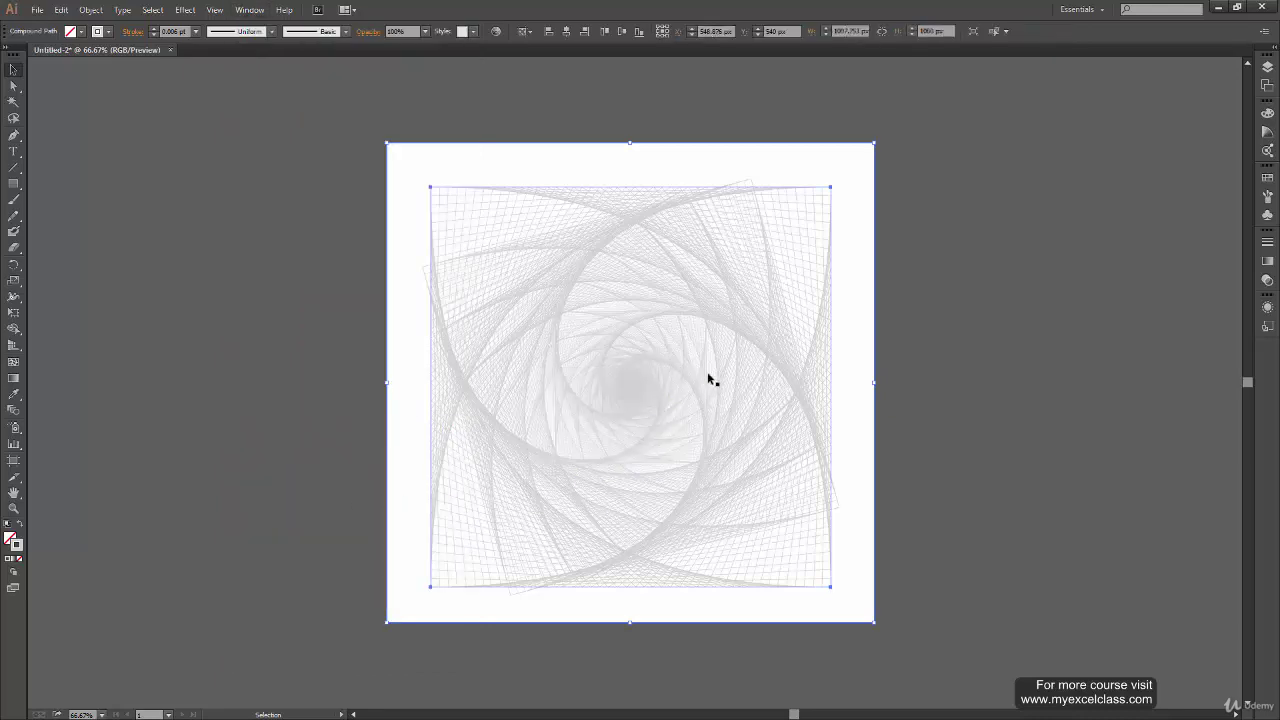
left_click(20, 524)
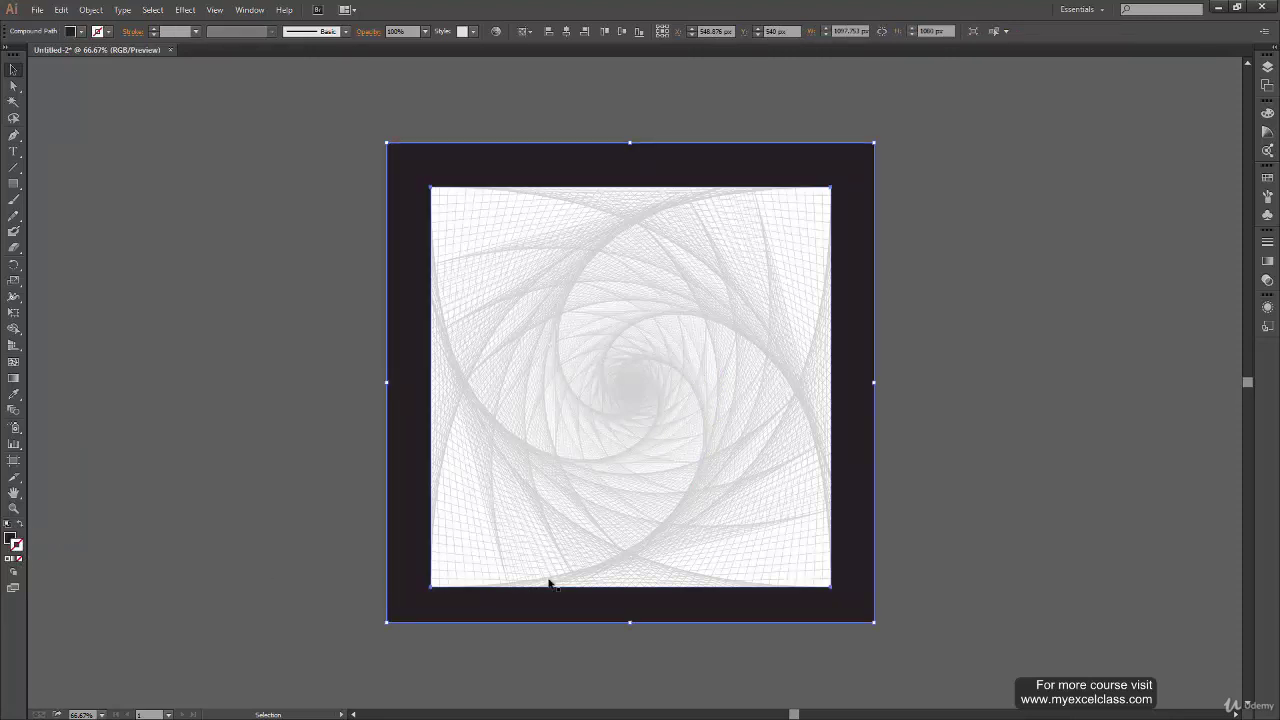
left_click(939, 460)
- Isolate the dark frame's compound path and select its inner square
double_click(838, 210)
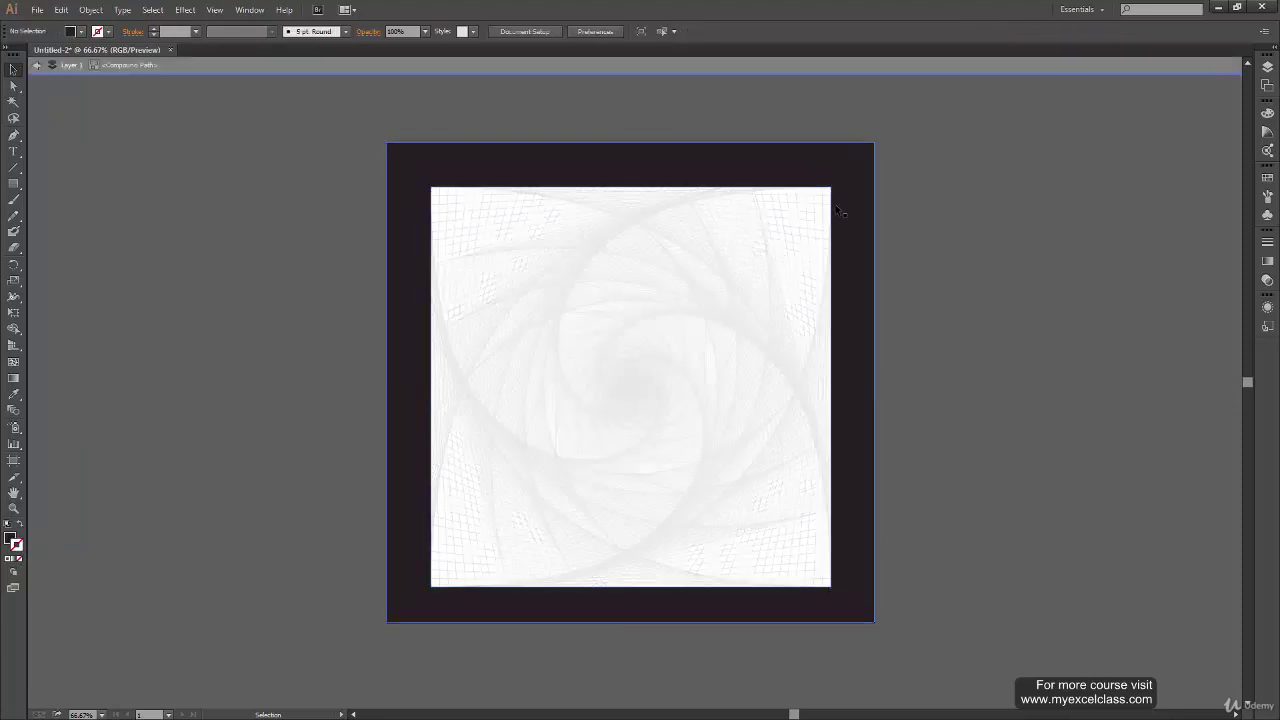
left_click(838, 193)
left_click_drag(833, 188, 861, 157)
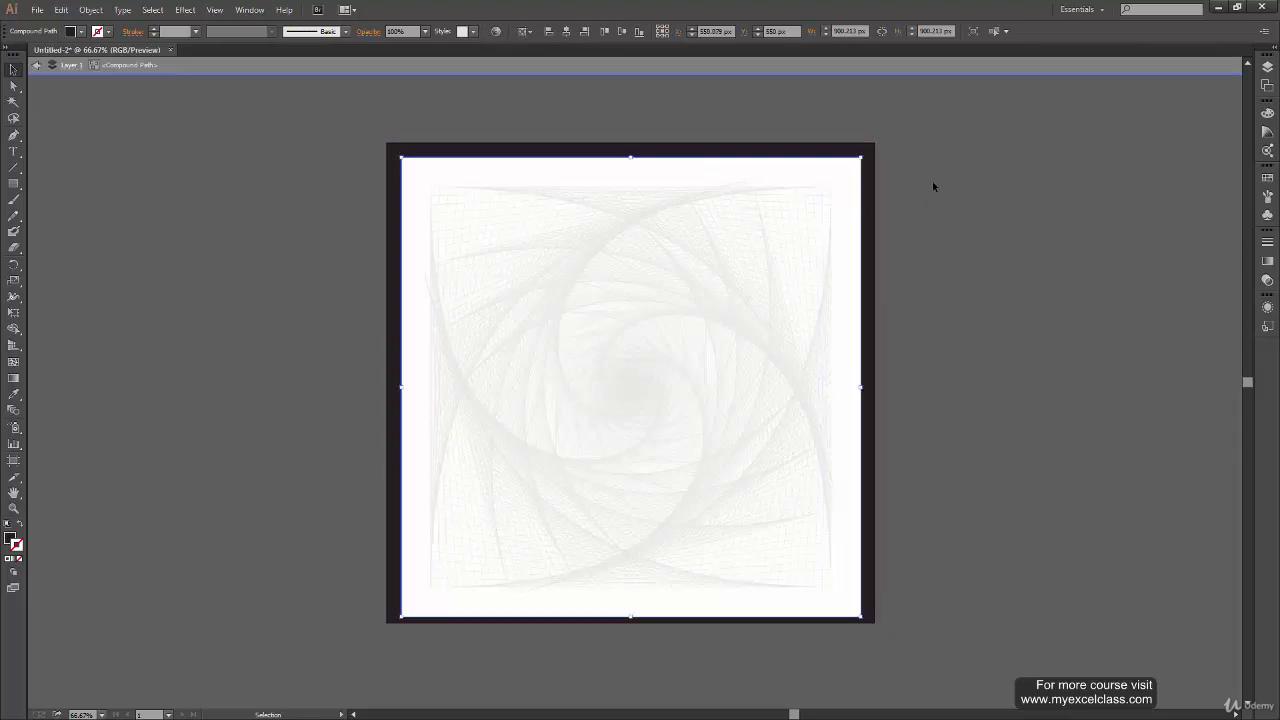
double_click(922, 212)
left_click(805, 293)
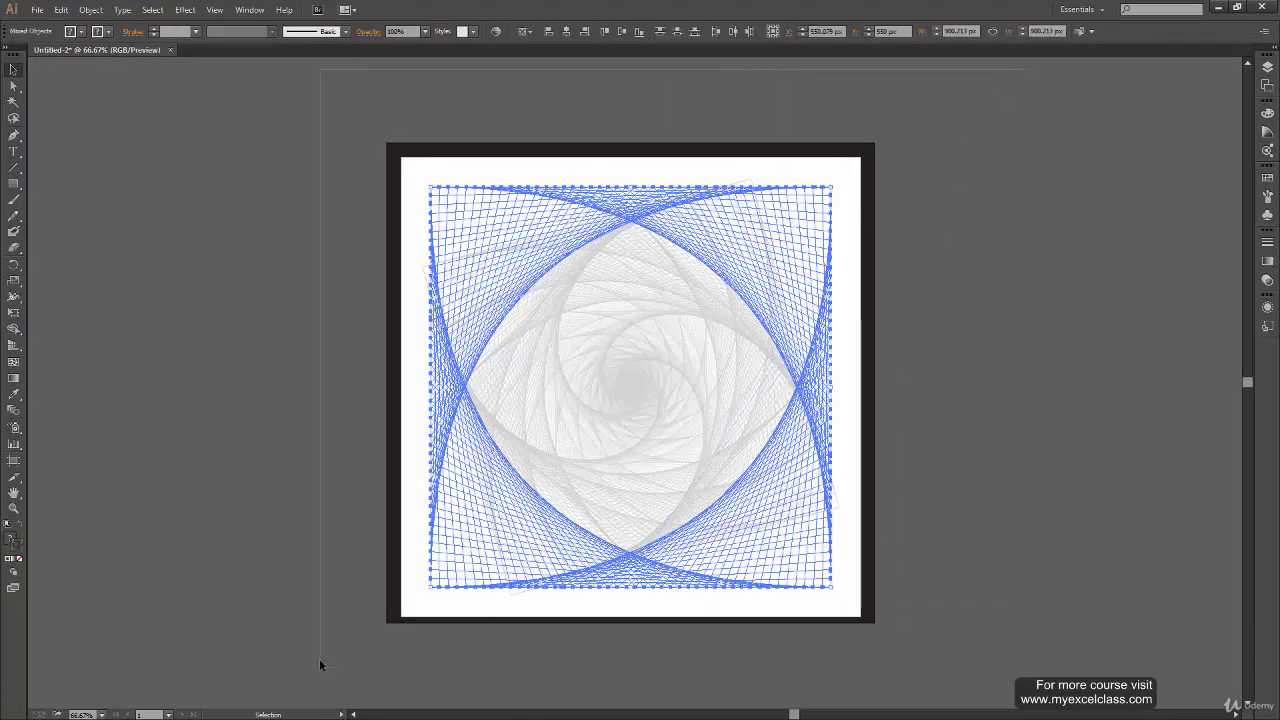
key("ctrl+a")
key("ctrl+z")
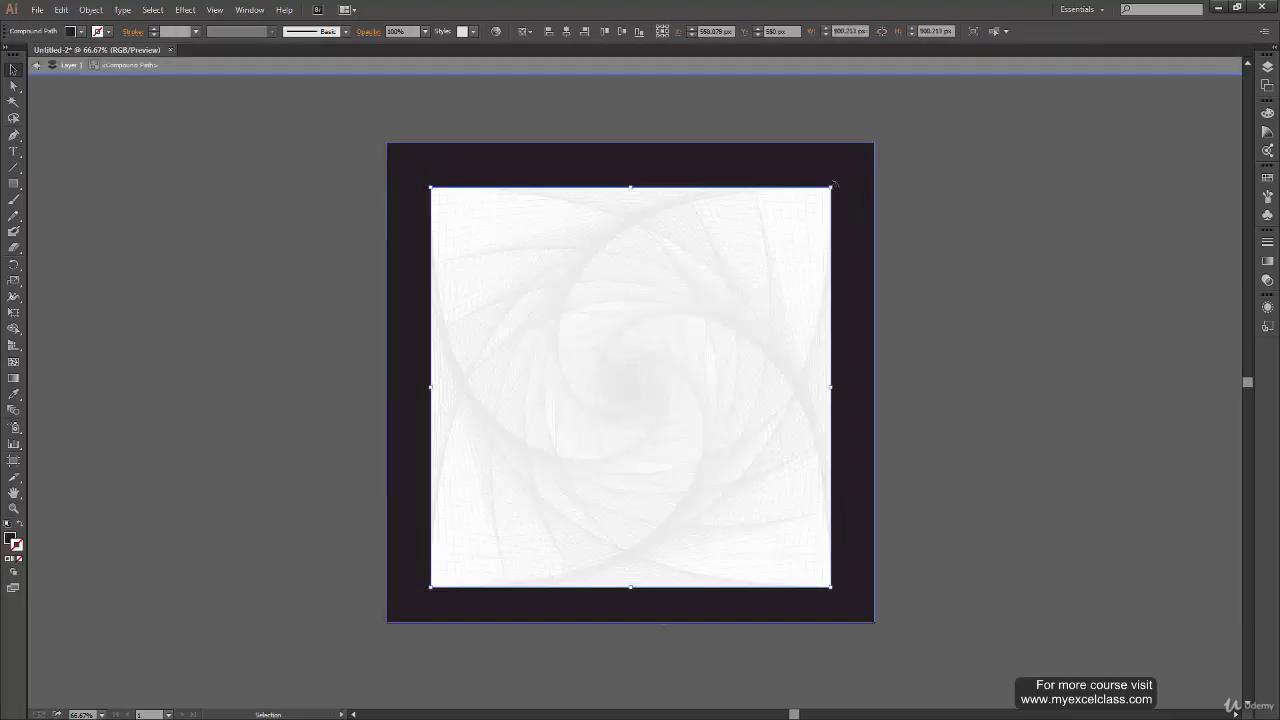
- Enlarge the frame's inner square from its centre to about 1016 px, move it to even out the border, and leave isolation
left_click_drag(830, 187, 857, 158)
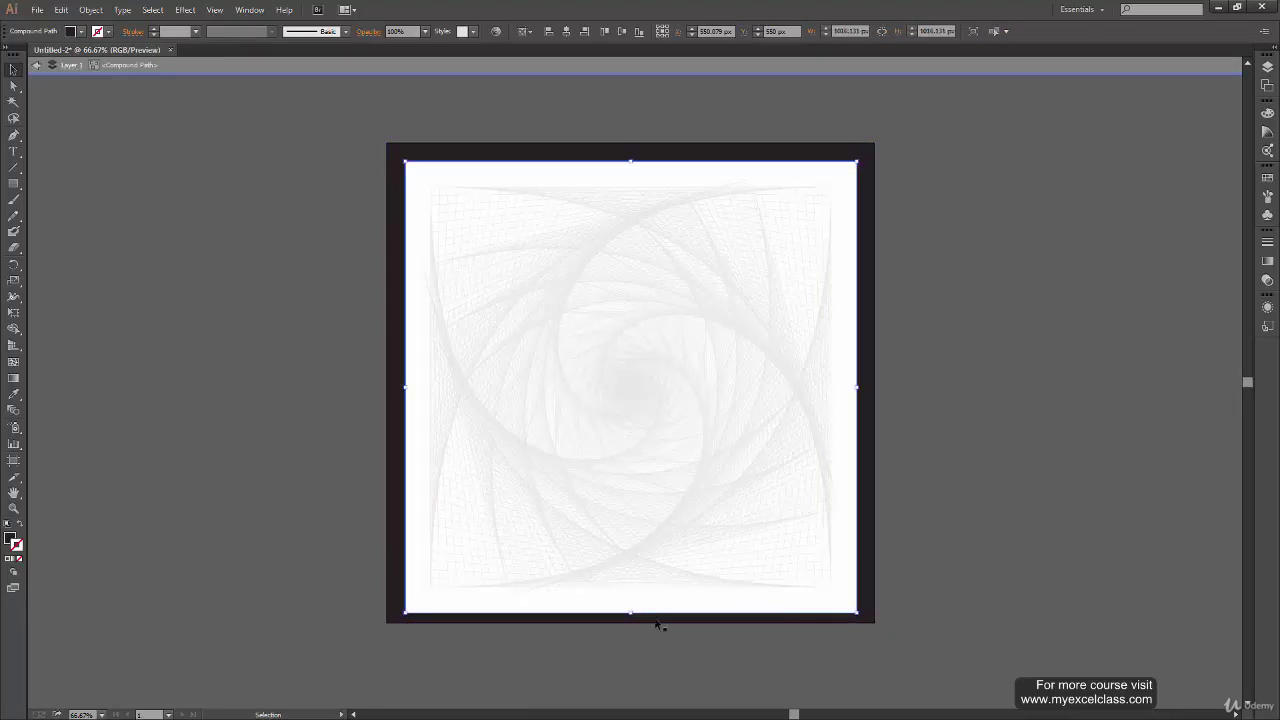
left_click_drag(630, 612, 629, 606)
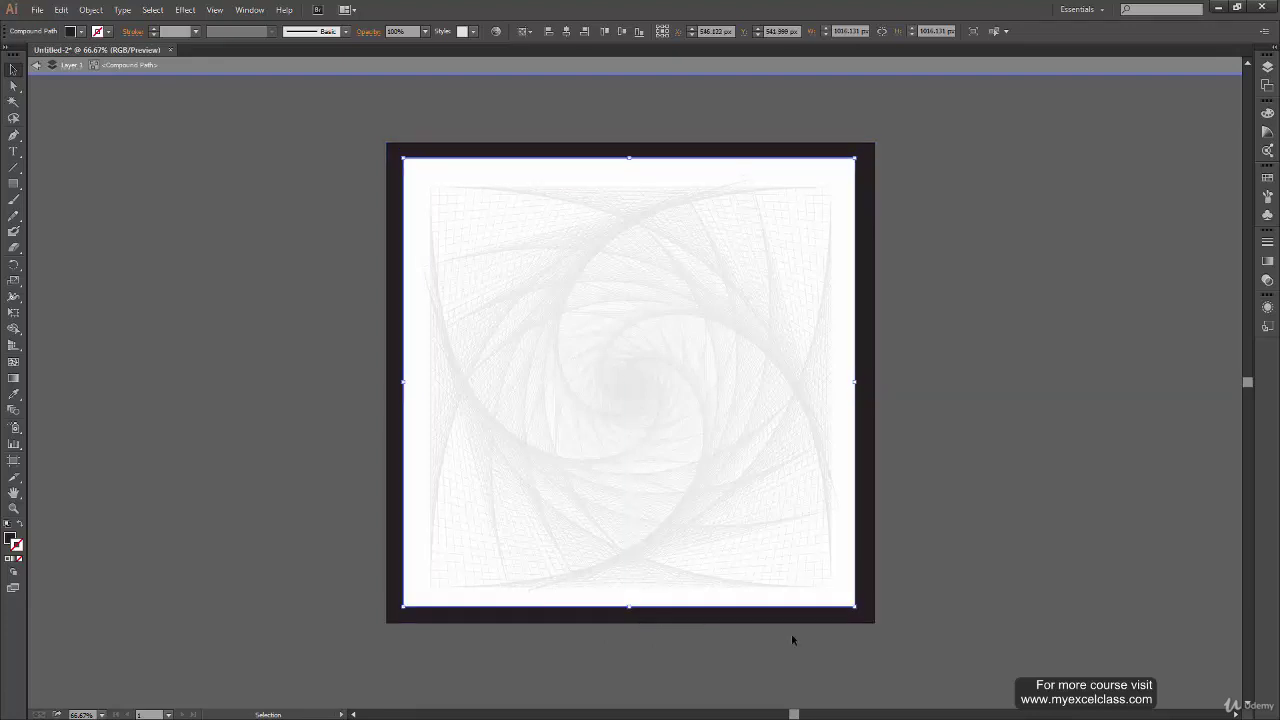
double_click(923, 578)
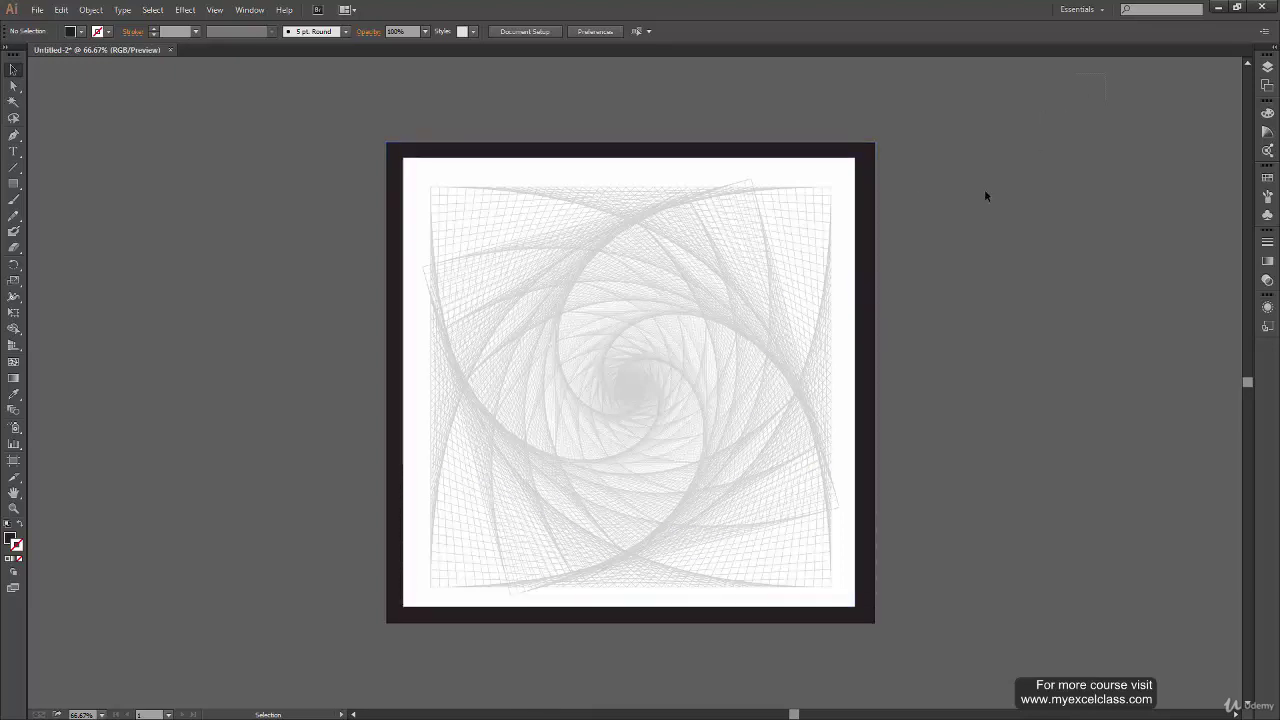
- Select all the spiral artwork while leaving the dark frame out of the selection
key("ctrl+a")
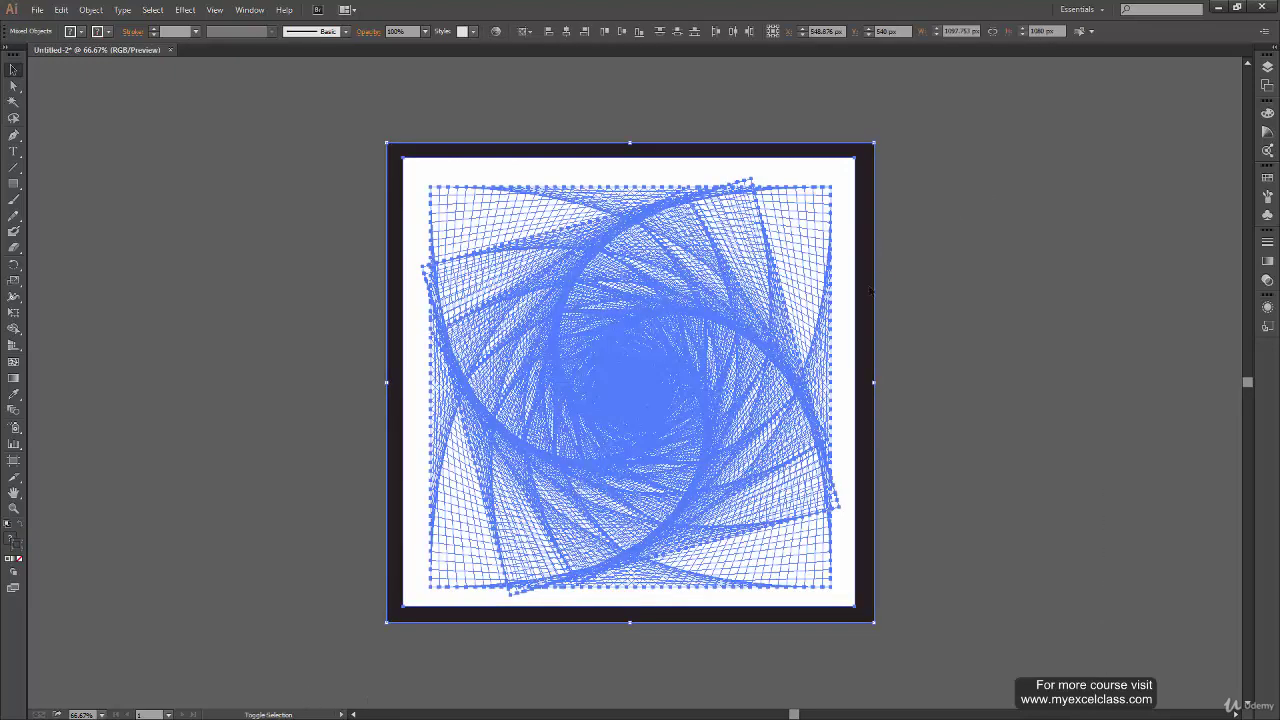
left_click(873, 279, "shift")
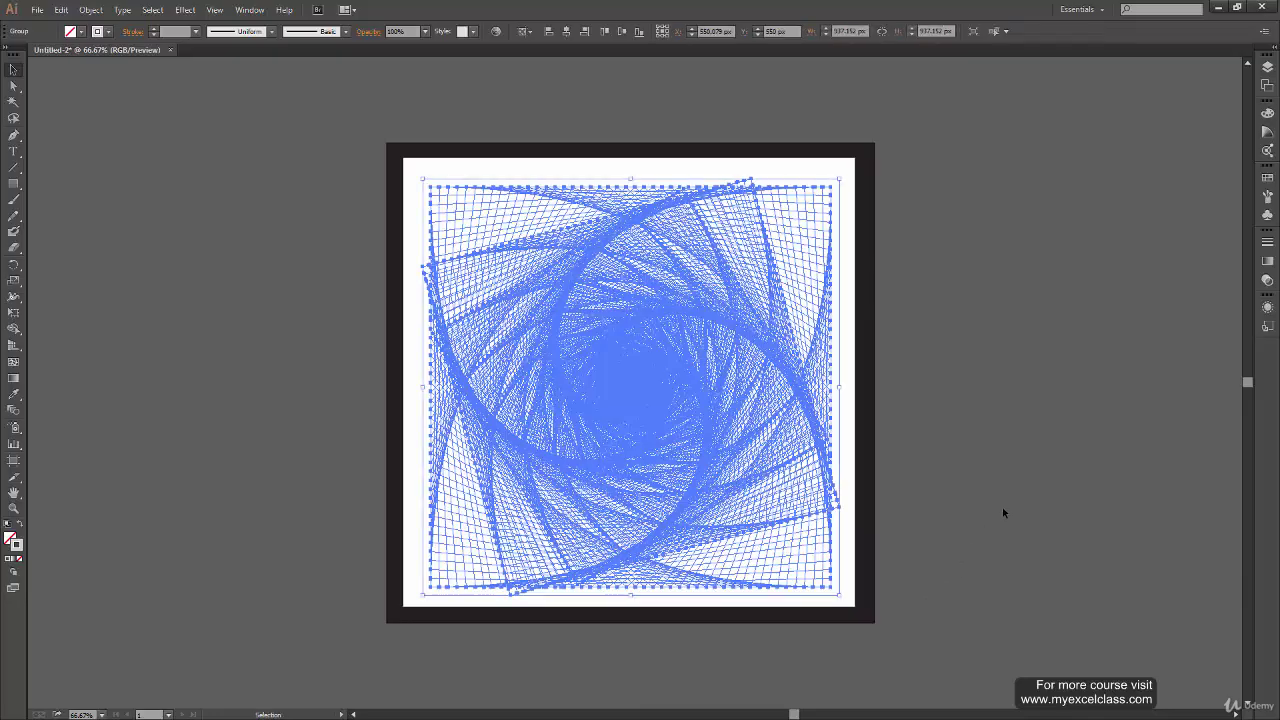
left_click_drag(740, 410, 300, 366)
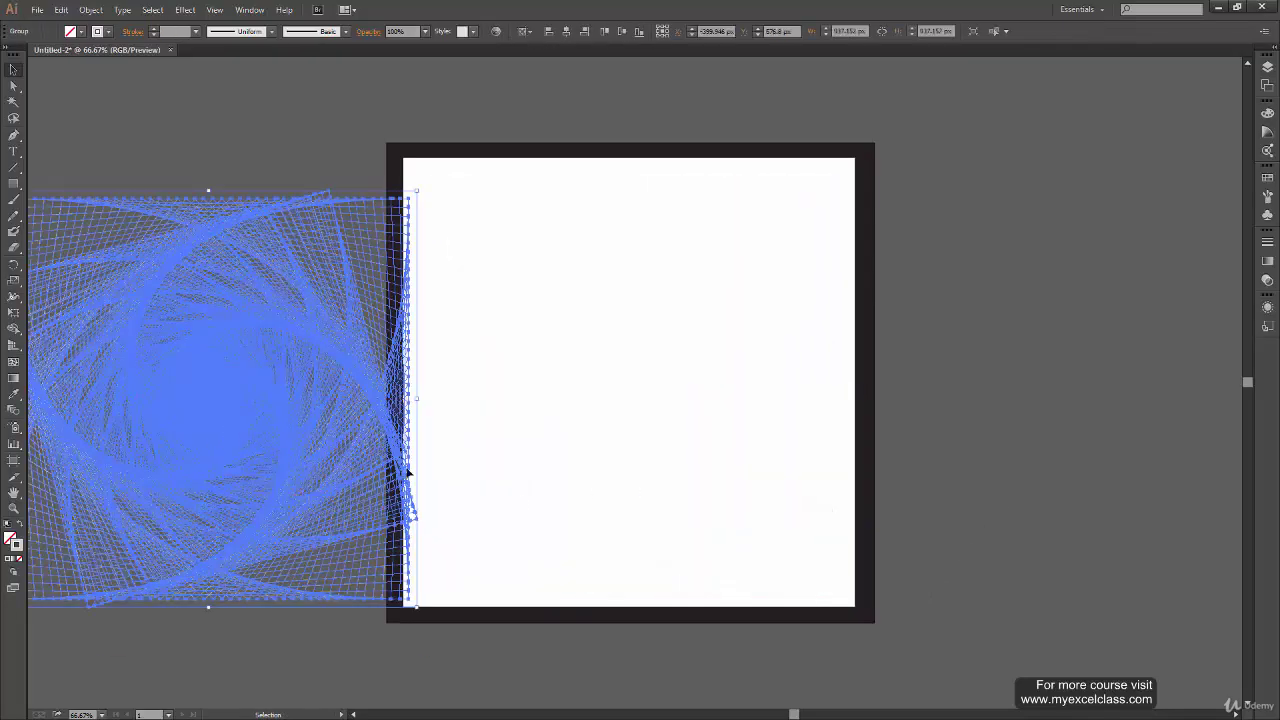
left_click_drag(408, 474, 531, 556)
key("ctrl+z")
key("ctrl+z")
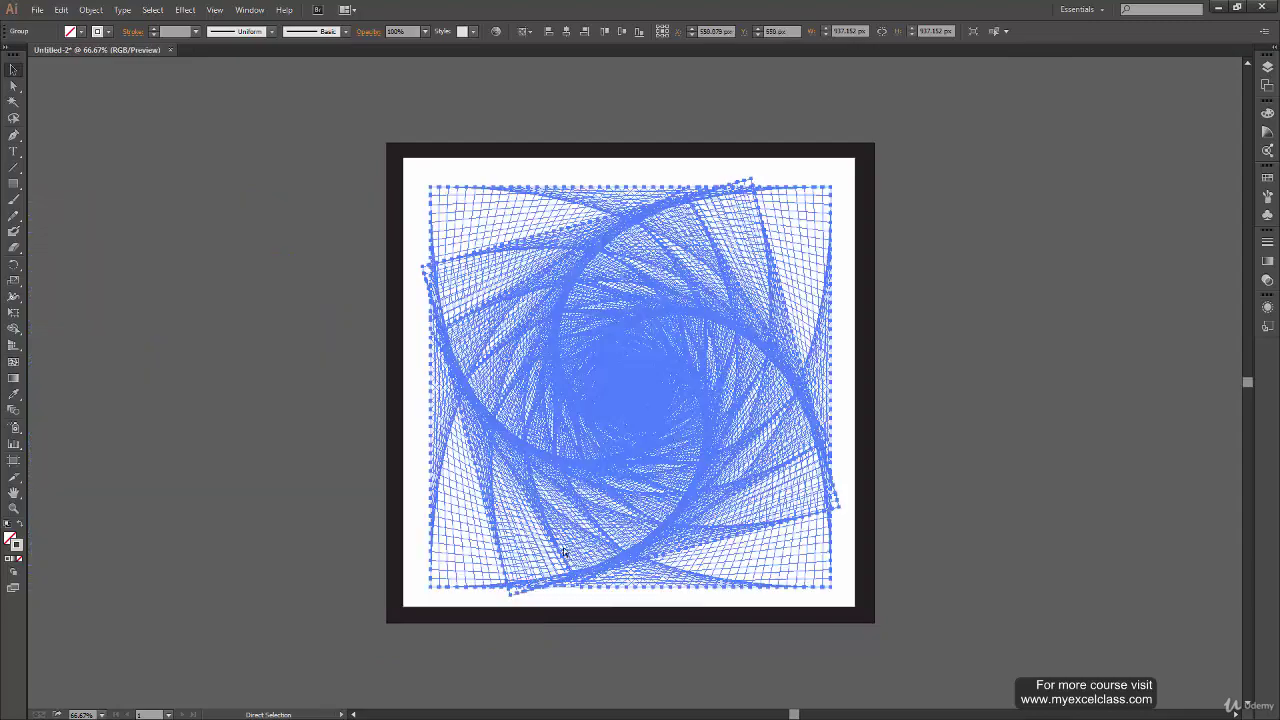
- Enlarge the spiral from its centre to about 1057 px so it fills the frame's opening, nudge it into place, and deselect
left_click_drag(840, 179, 862, 148)
key("Left")
key("Up")
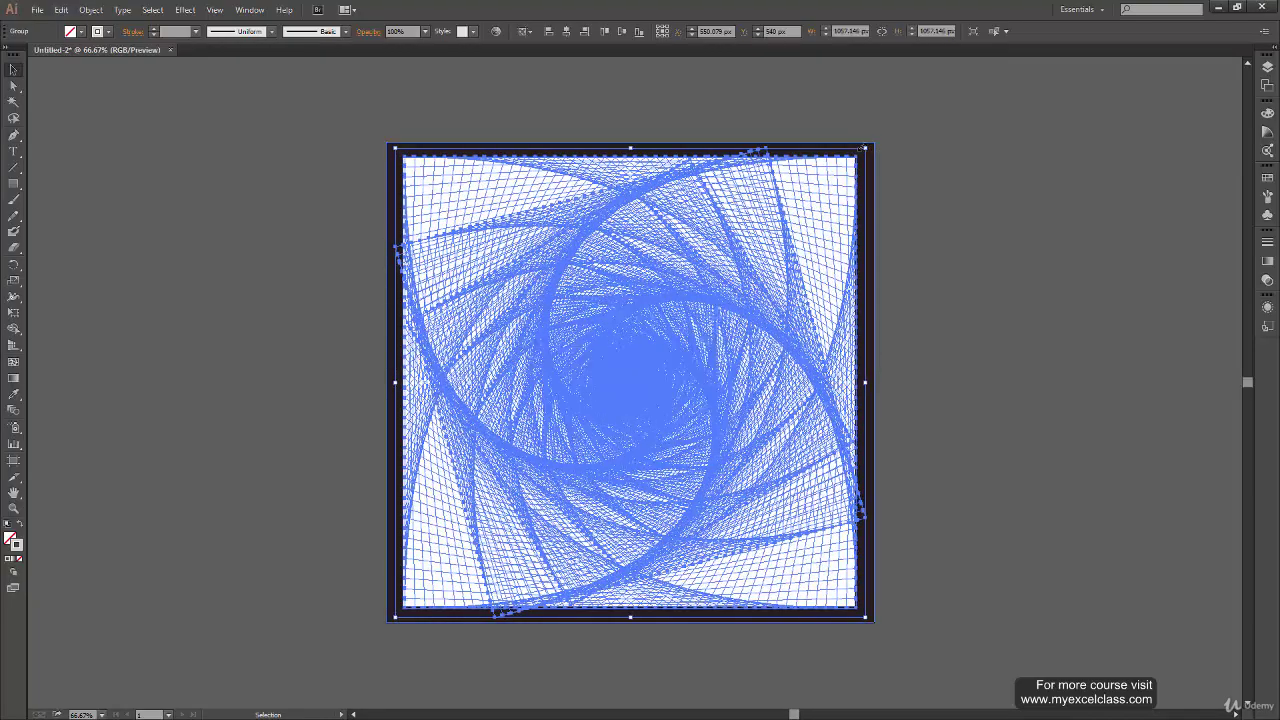
left_click(925, 610)
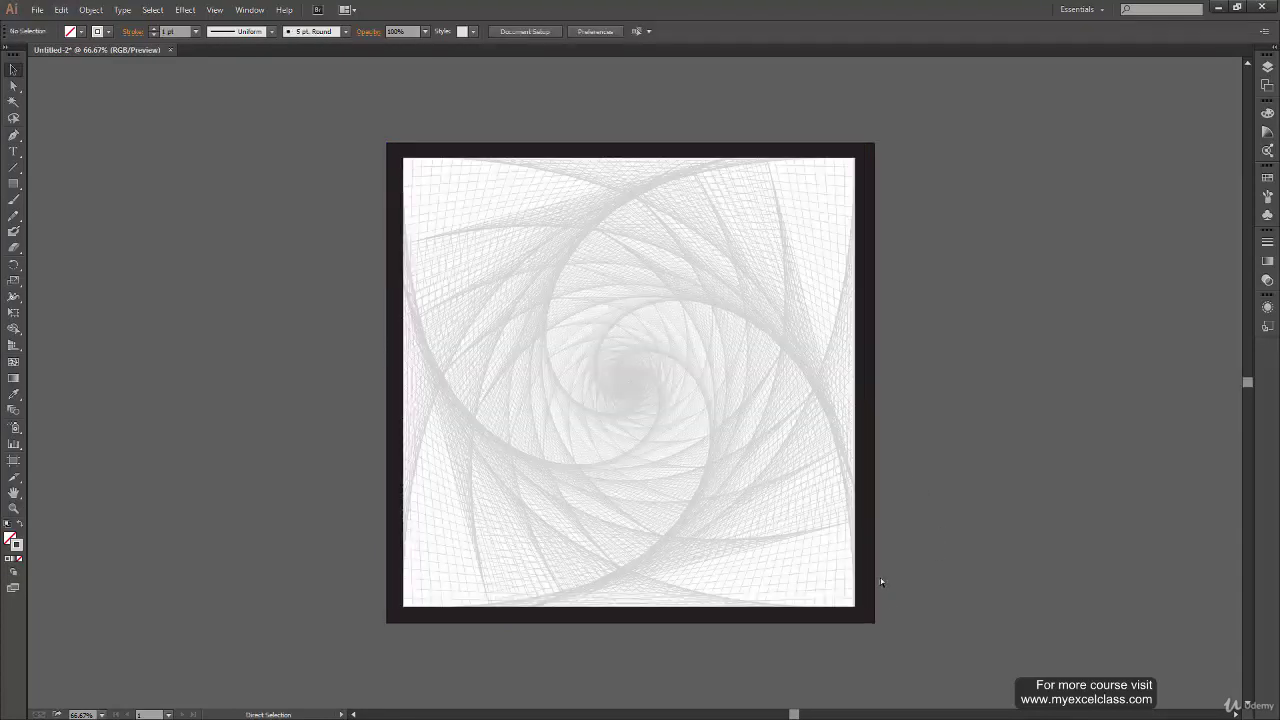
scroll(880, 577, "up", 1)
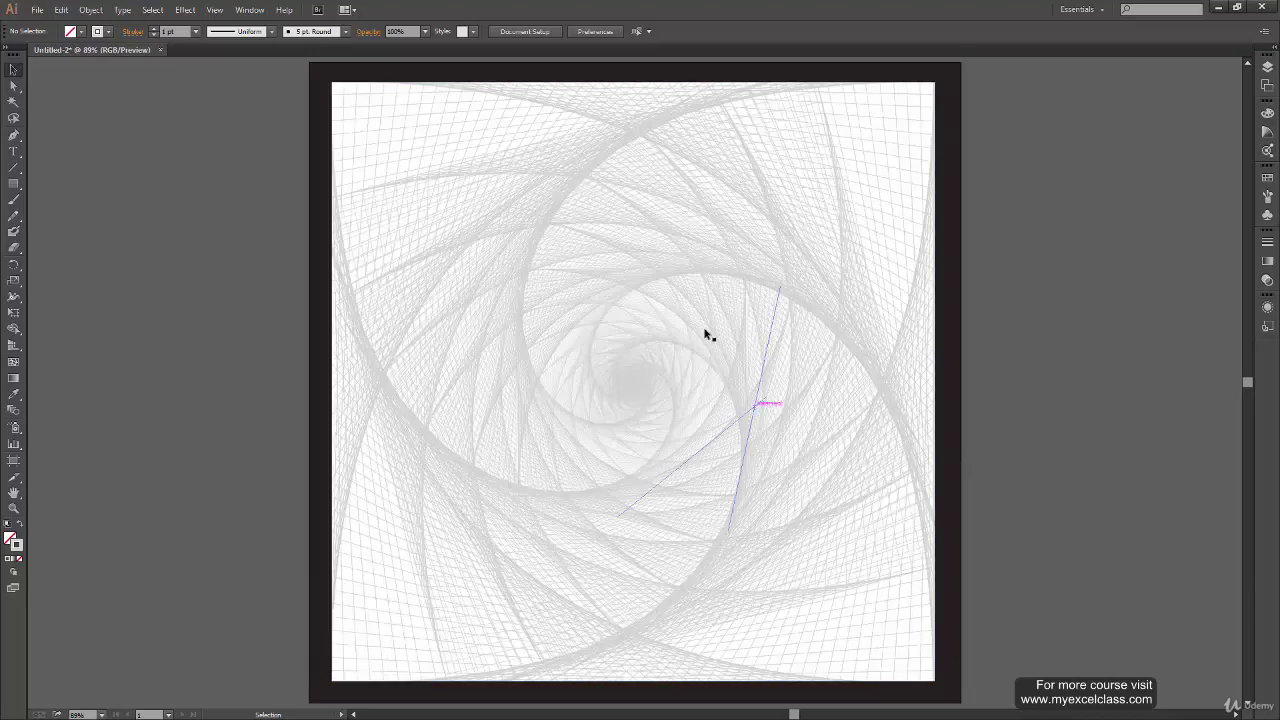
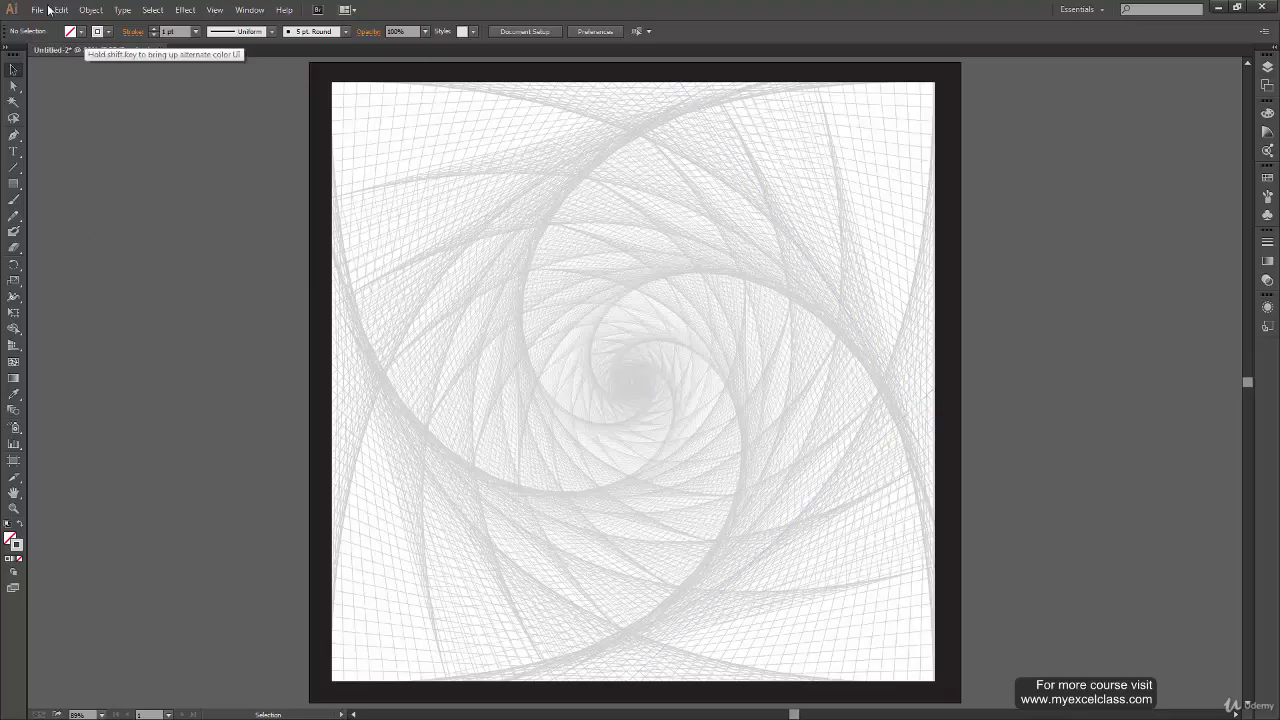
- Create a new RGB document with one landscape artboard of 1920 × 1080 px
left_click(37, 10)
left_click(60, 25)
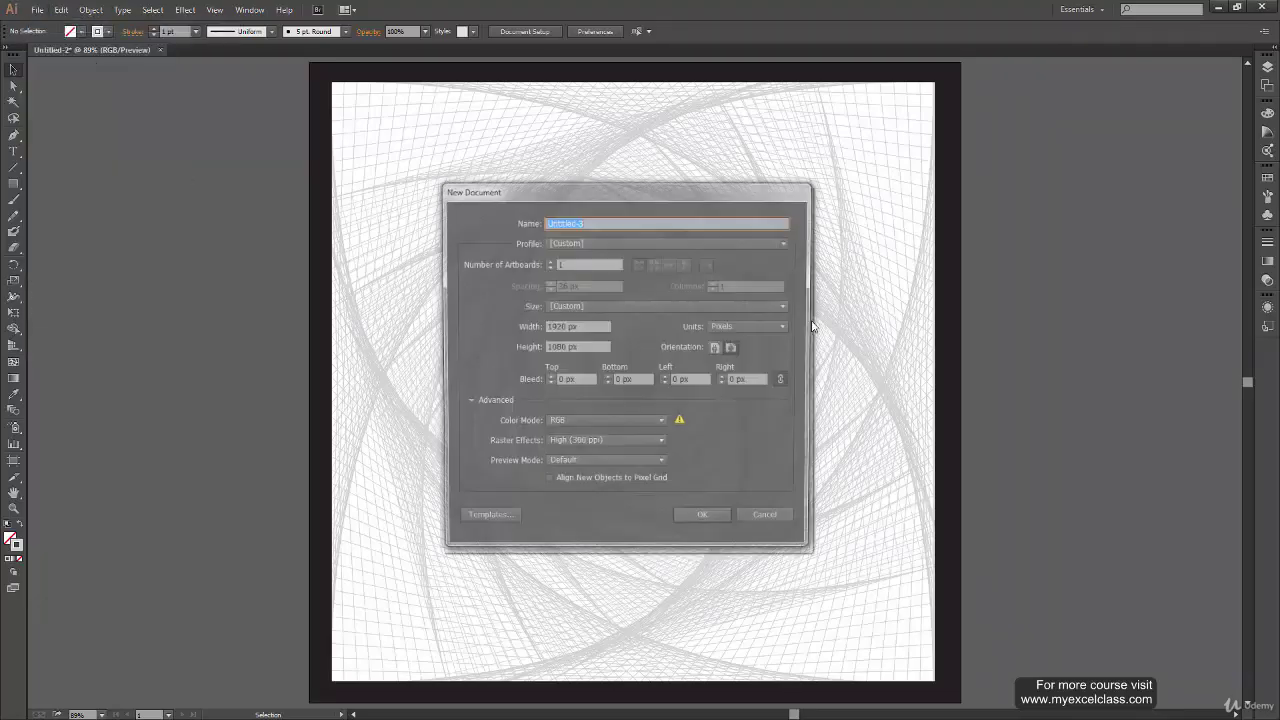
left_click(718, 524)
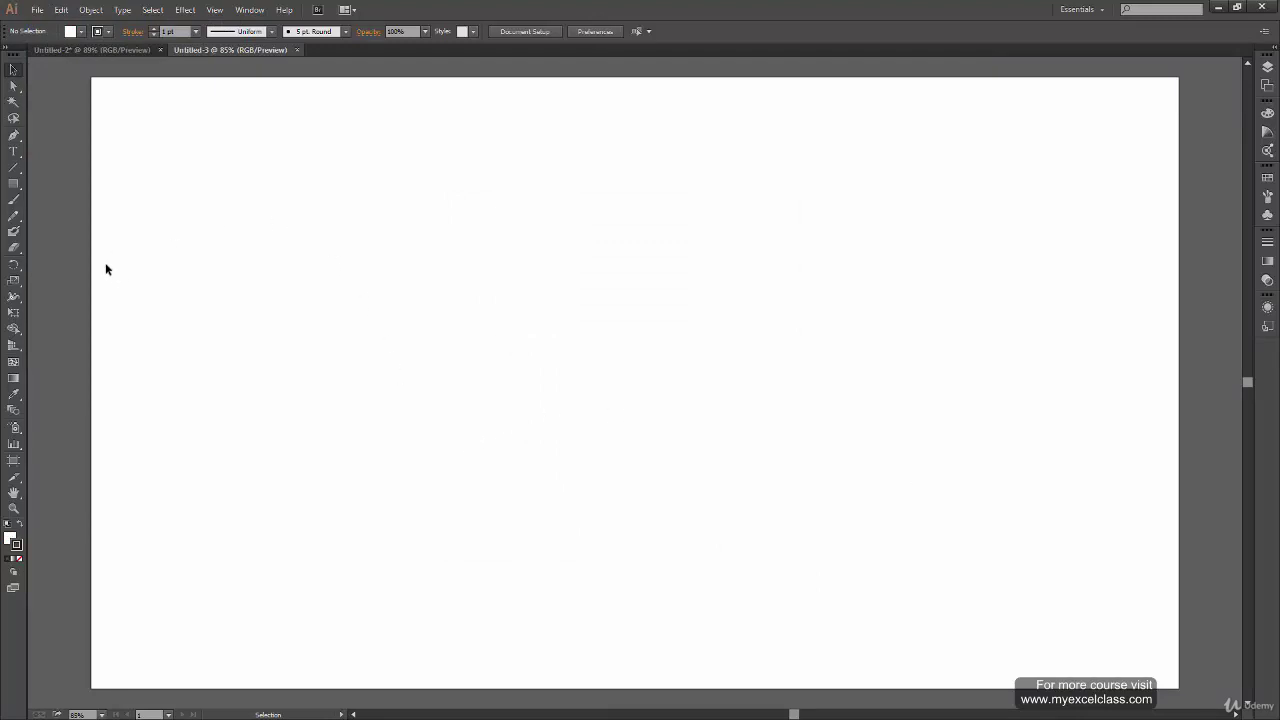
- Browse the line drawing tools, choose the Arc tool, and detach the tool group as a floating palette above the artboard
left_click(15, 170)
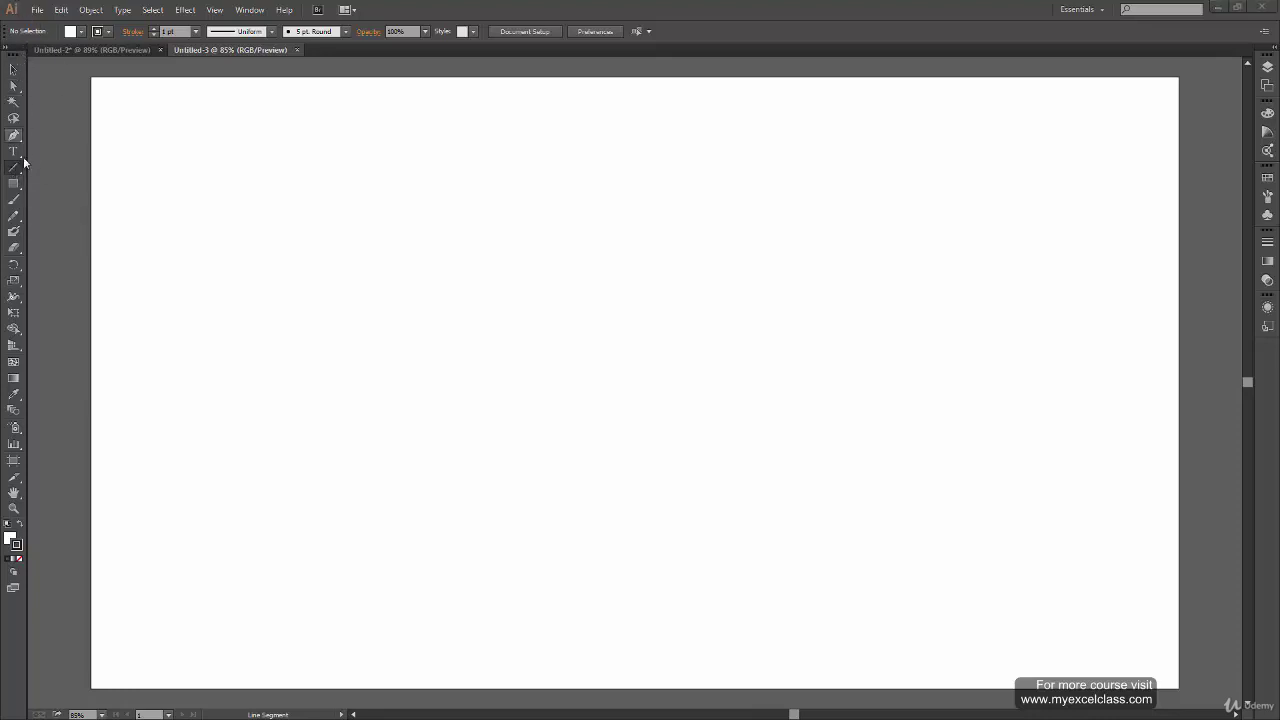
left_click(13, 172)
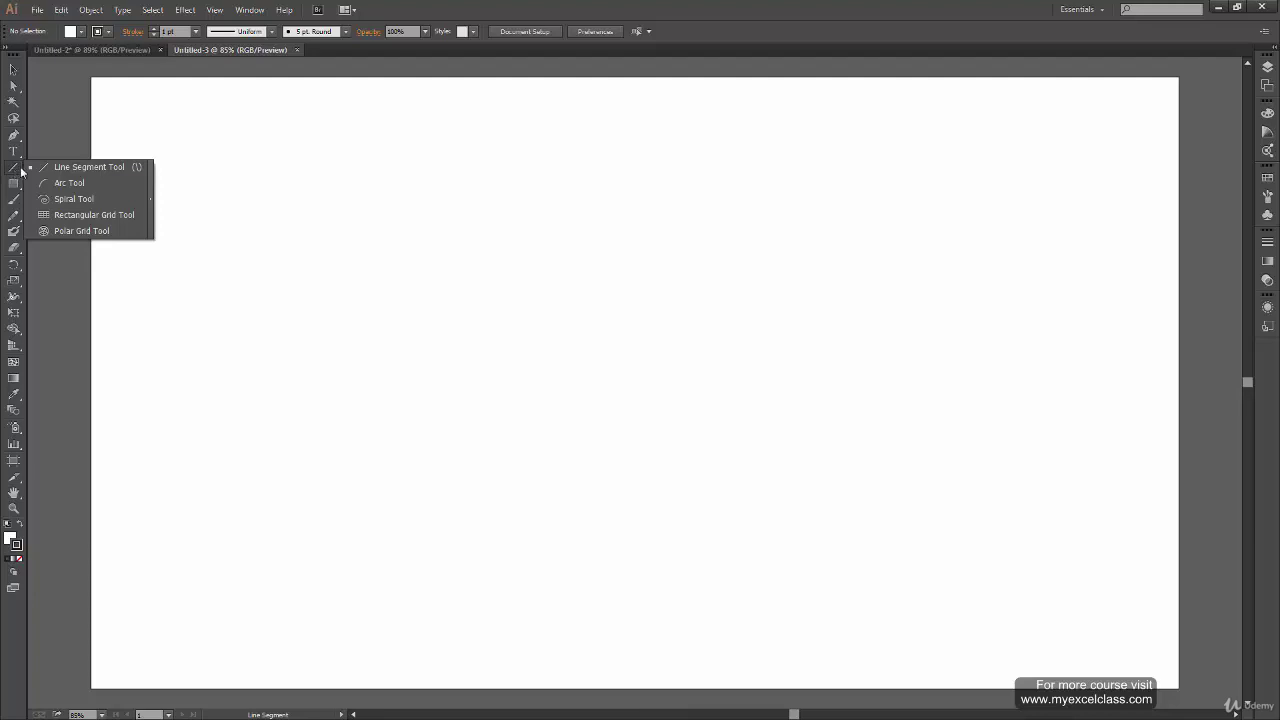
left_click(117, 181)
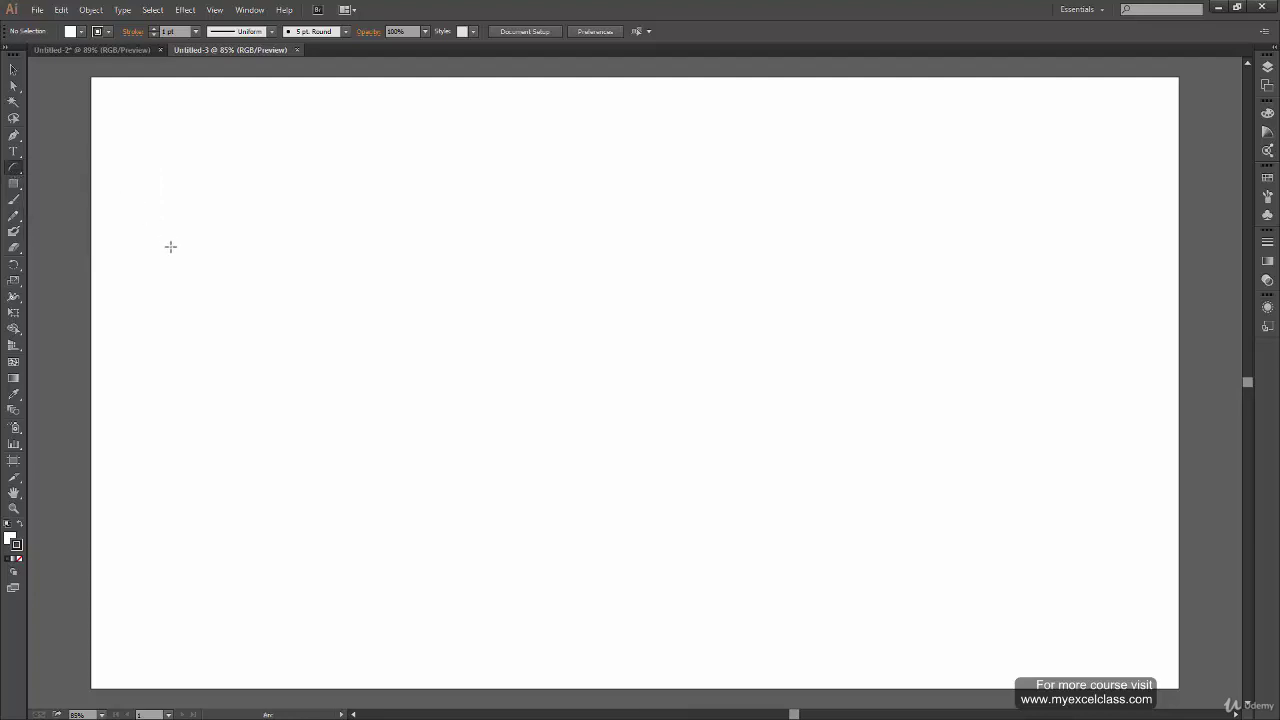
left_click(13, 172)
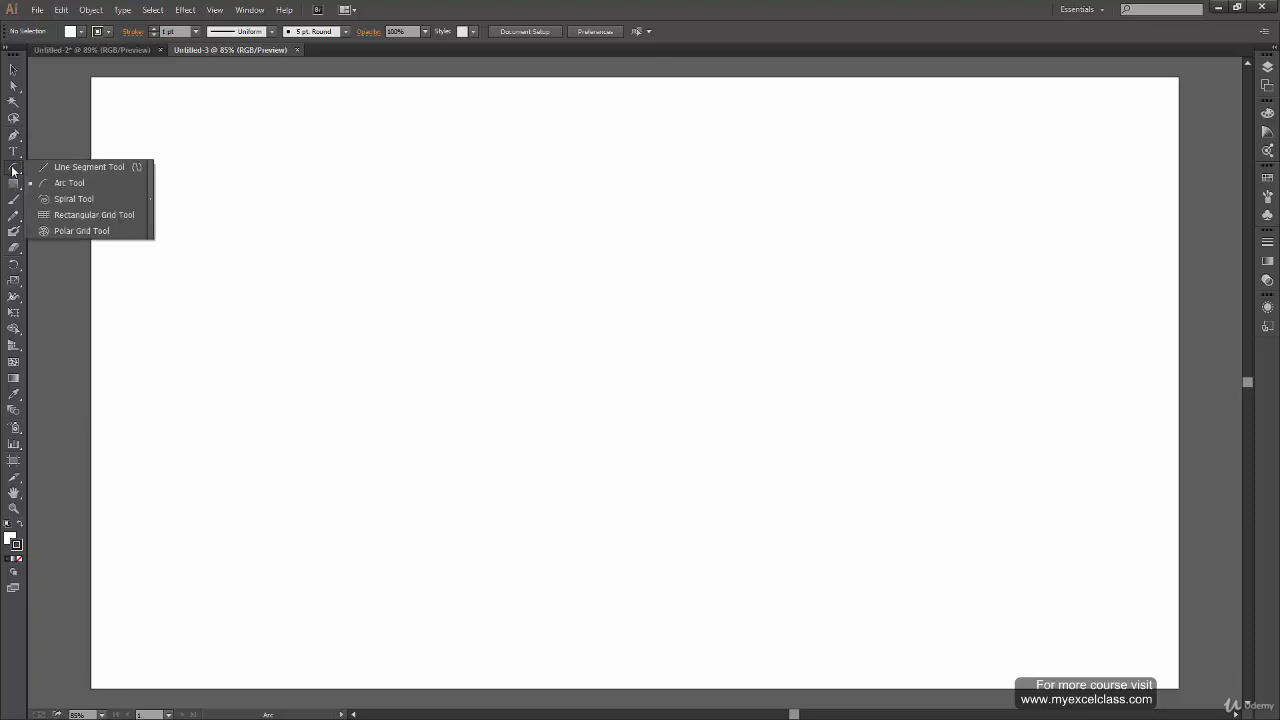
left_click(151, 204)
left_click_drag(76, 176, 276, 96)
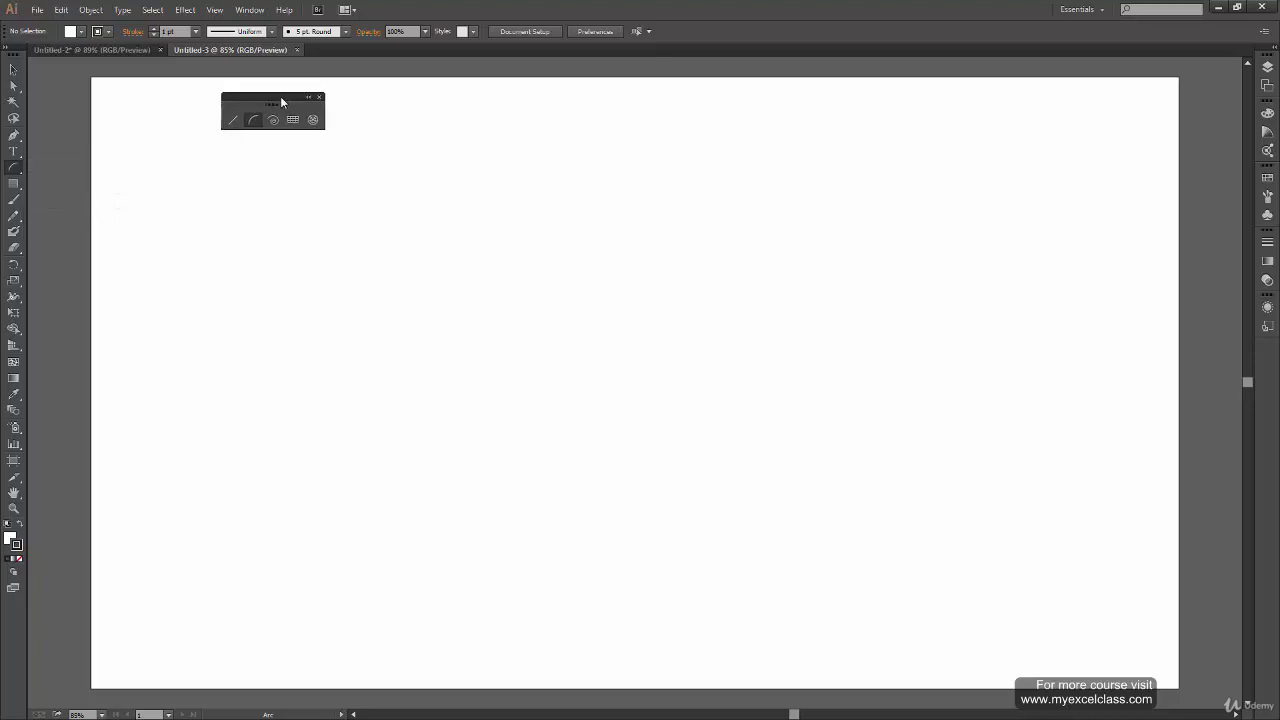
- Try the spiral and rectangular grid tools, return to the Arc tool, and close the floating palette
left_click(276, 121)
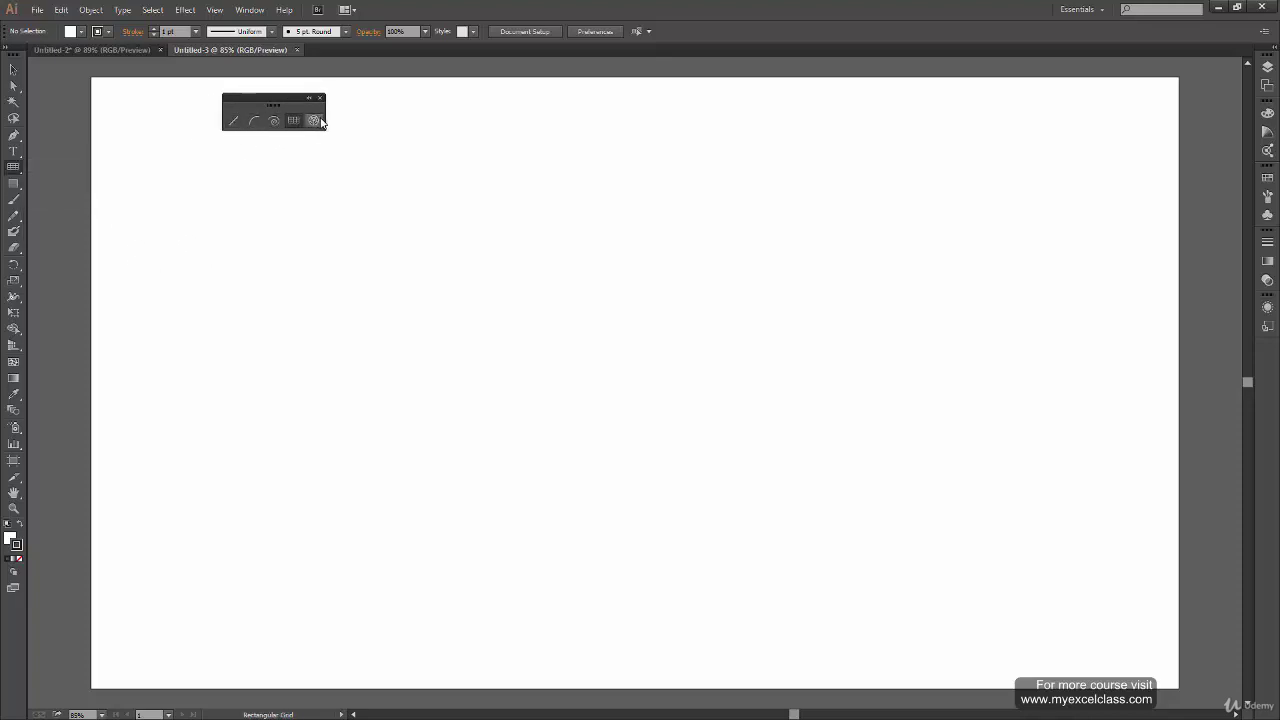
left_click(13, 170)
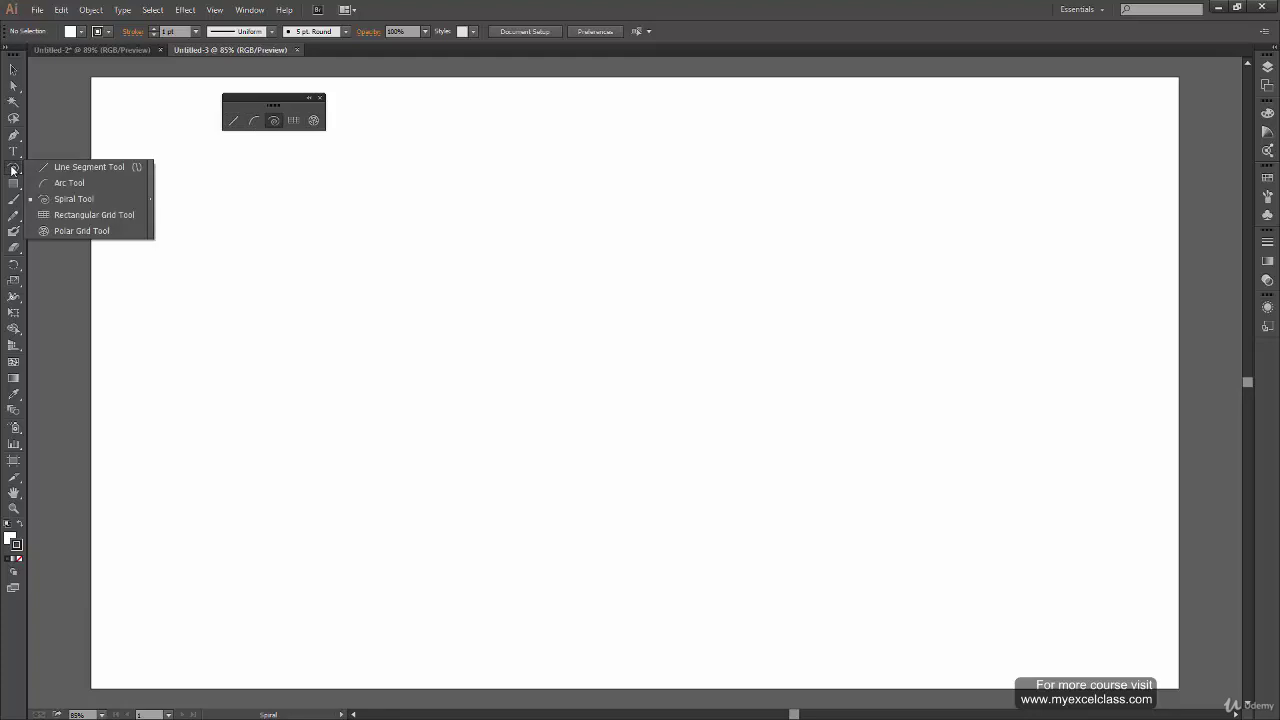
left_click(80, 184)
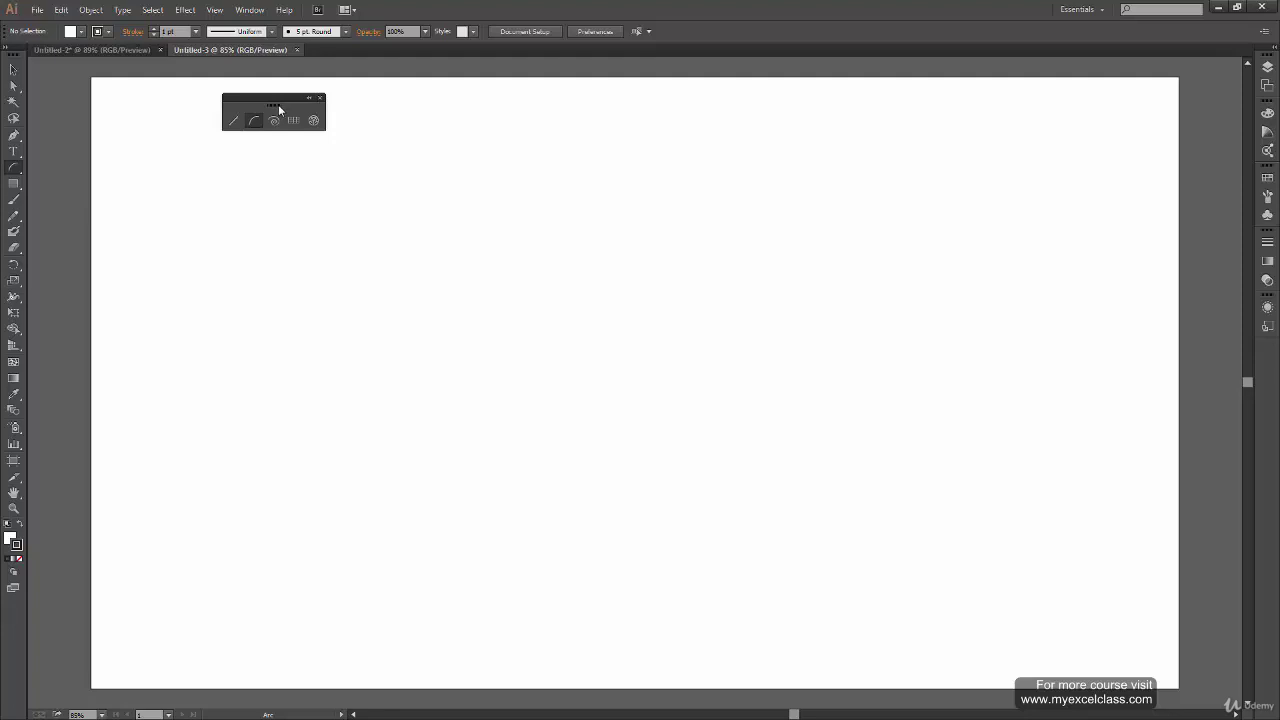
left_click_drag(274, 104, 31, 58)
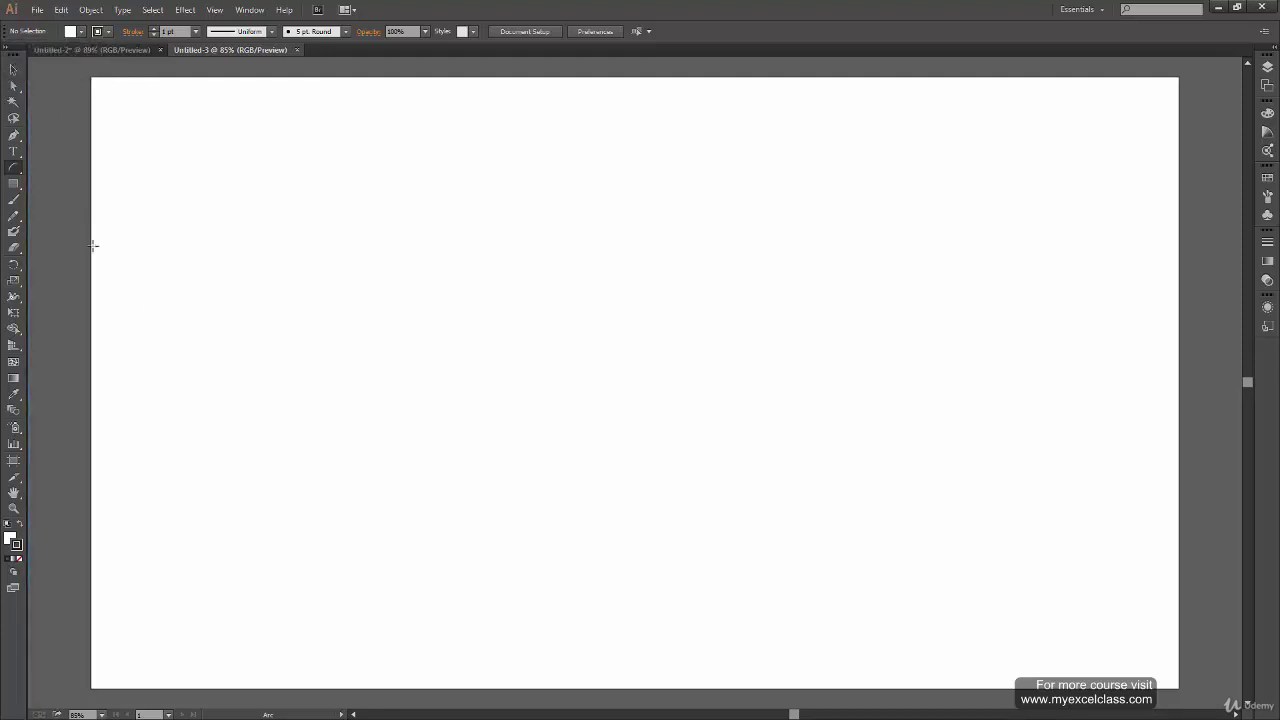
- Draw a plant-like fan of nine arcs of varying size from one shared base point, five curving right and four left, and deselect
left_click_drag(14, 168, 114, 184)
mouse_move(334, 518)
left_mouse_down()
mouse_move(363, 457)
mouse_move(531, 331)
mouse_move(483, 169)
mouse_move(630, 150)
mouse_move(600, 92)
mouse_move(733, 176)
mouse_move(435, 380)
mouse_move(492, 383)
mouse_move(515, 324)
left_mouse_up()
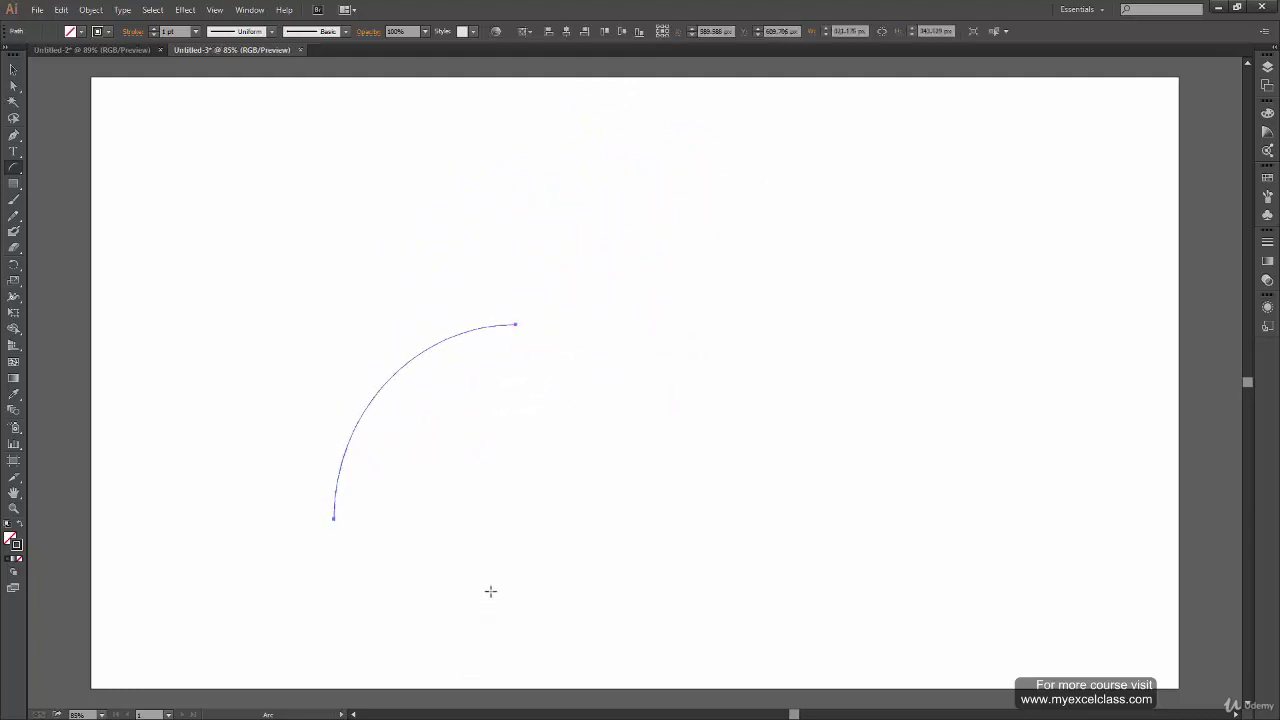
left_click_drag(334, 518, 248, 463)
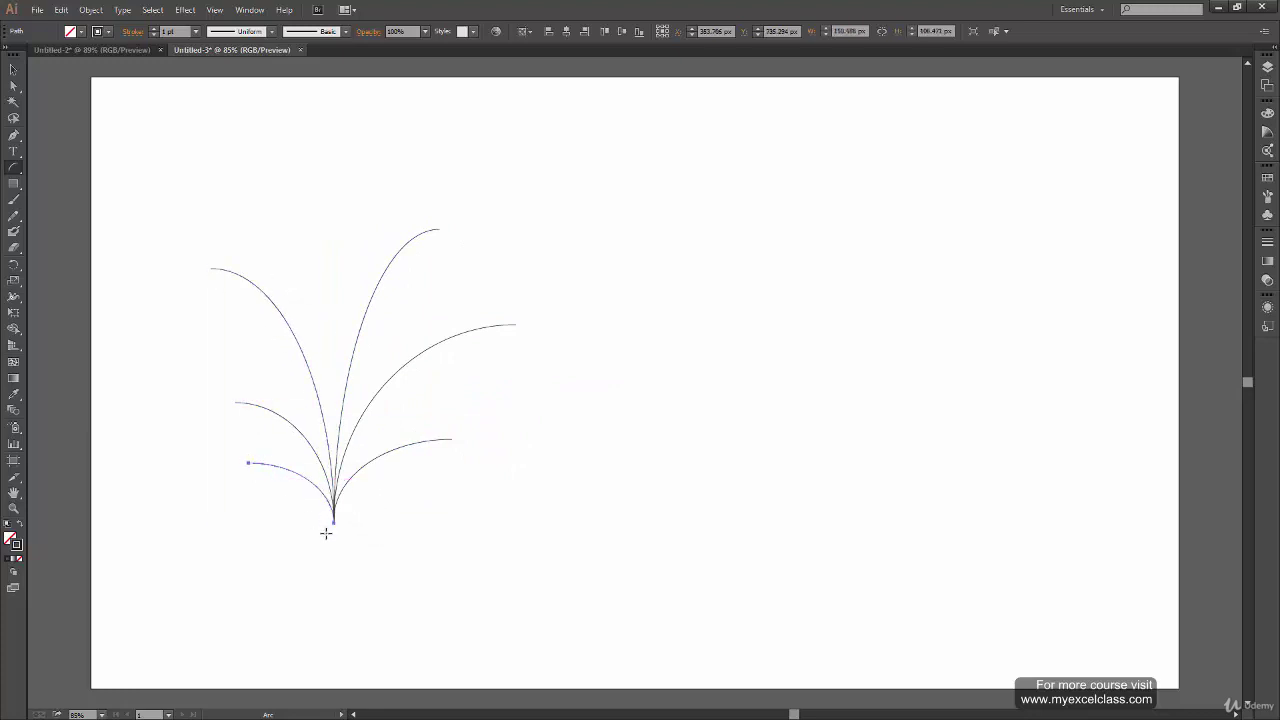
mouse_move(334, 522)
left_mouse_down()
mouse_move(280, 509)
mouse_move(334, 520)
mouse_move(397, 406)
mouse_move(488, 344)
mouse_move(509, 178)
mouse_move(493, 134)
mouse_move(337, 520)
mouse_move(400, 487)
left_mouse_up()
left_click(13, 69)
left_click(423, 532)
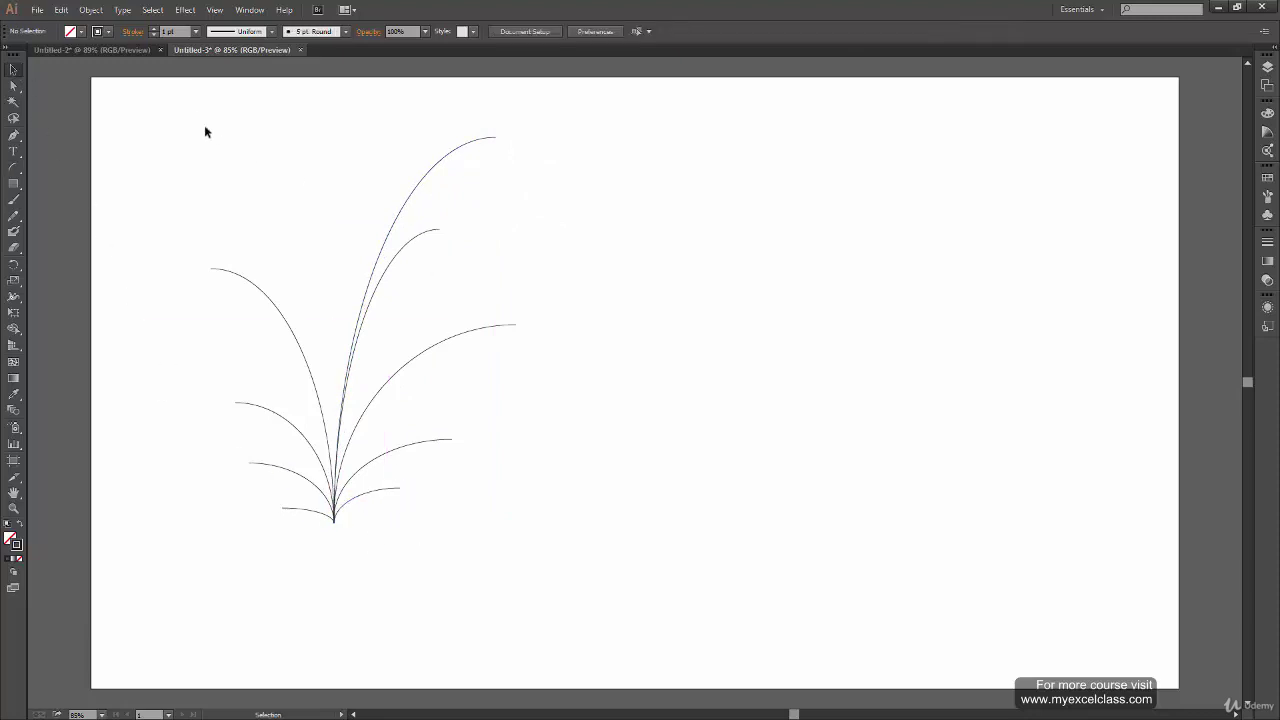
- Draw a large arc beside the fan, constrained to equal width and height of about 552 px
left_click(13, 167)
left_click_drag(642, 168, 882, 317)
key("shift")
key("shift")
key("shift")
key("shift")
left_click_drag(843, 306, 1000, 450)
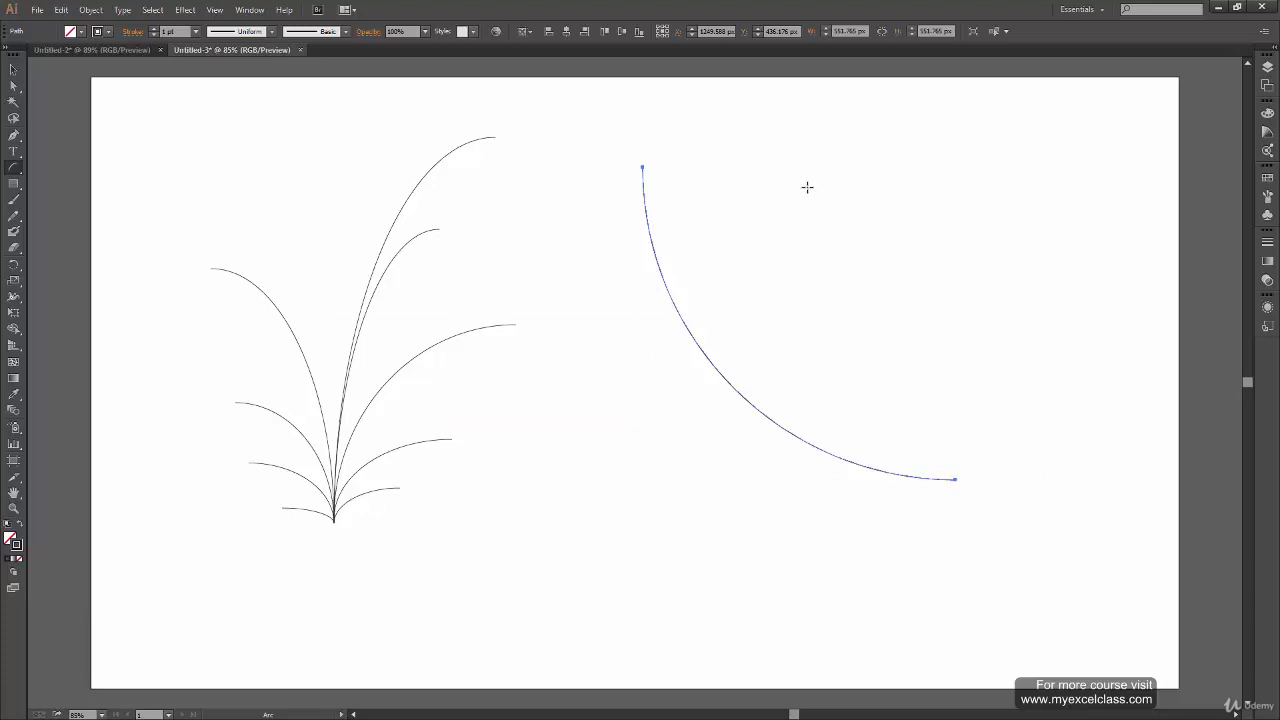
- Draw a smaller constrained arc of about 210 px inside the large arc's curve and clear away the stray tiny path
left_click_drag(807, 187, 913, 272)
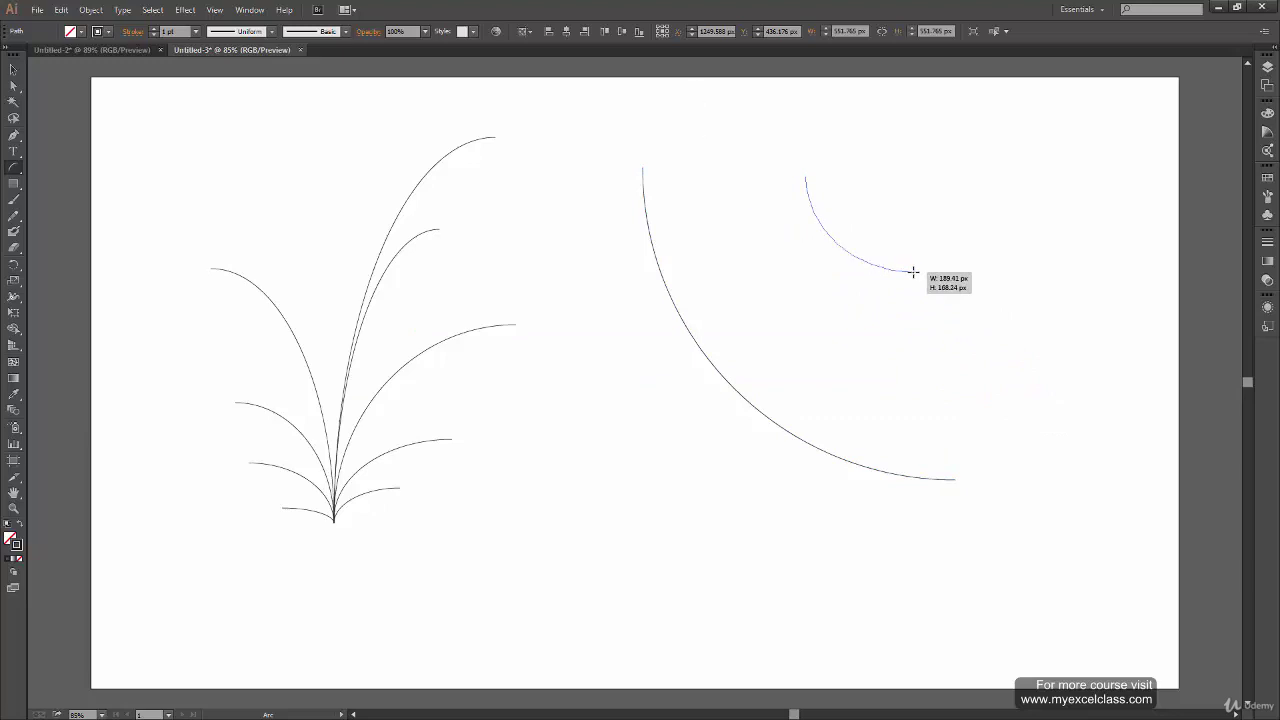
left_click_drag(913, 272, 925, 295)
key("alt")
left_click(14, 215)
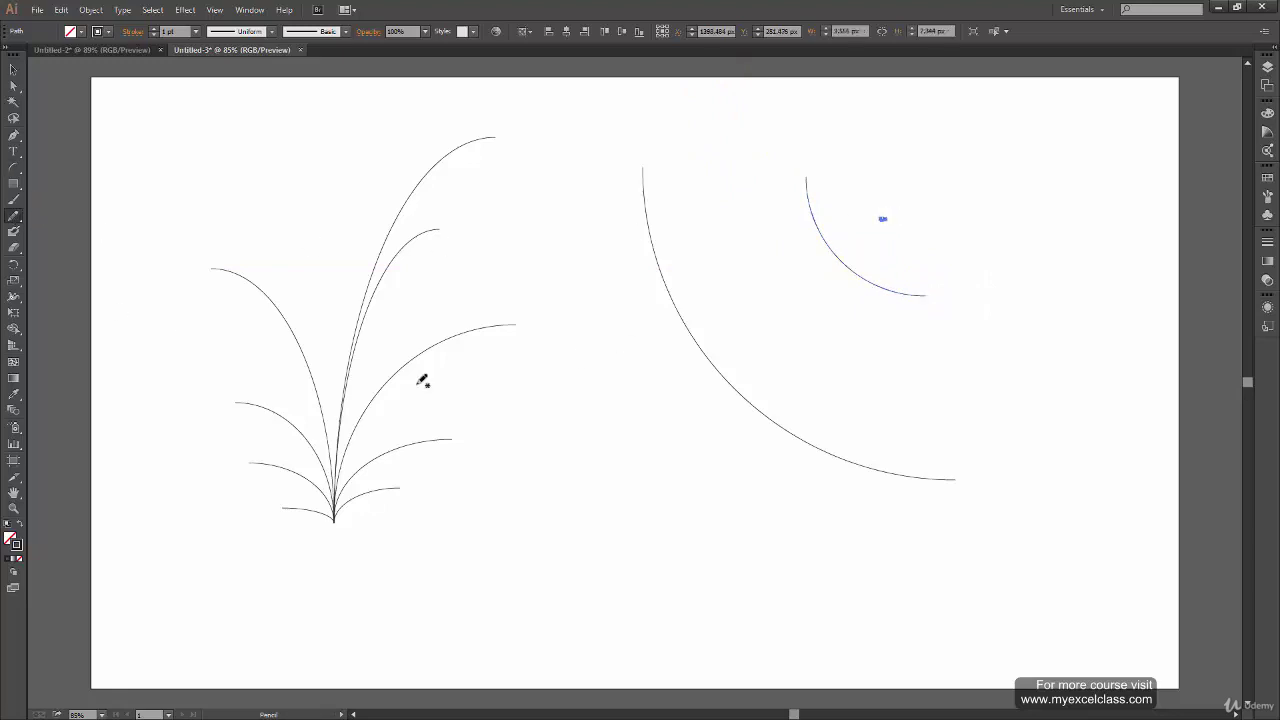
key("v")
- Paint a freehand brush stroke near the smaller arc, then undo back until only the fan and the large arc remain
left_click(14, 199)
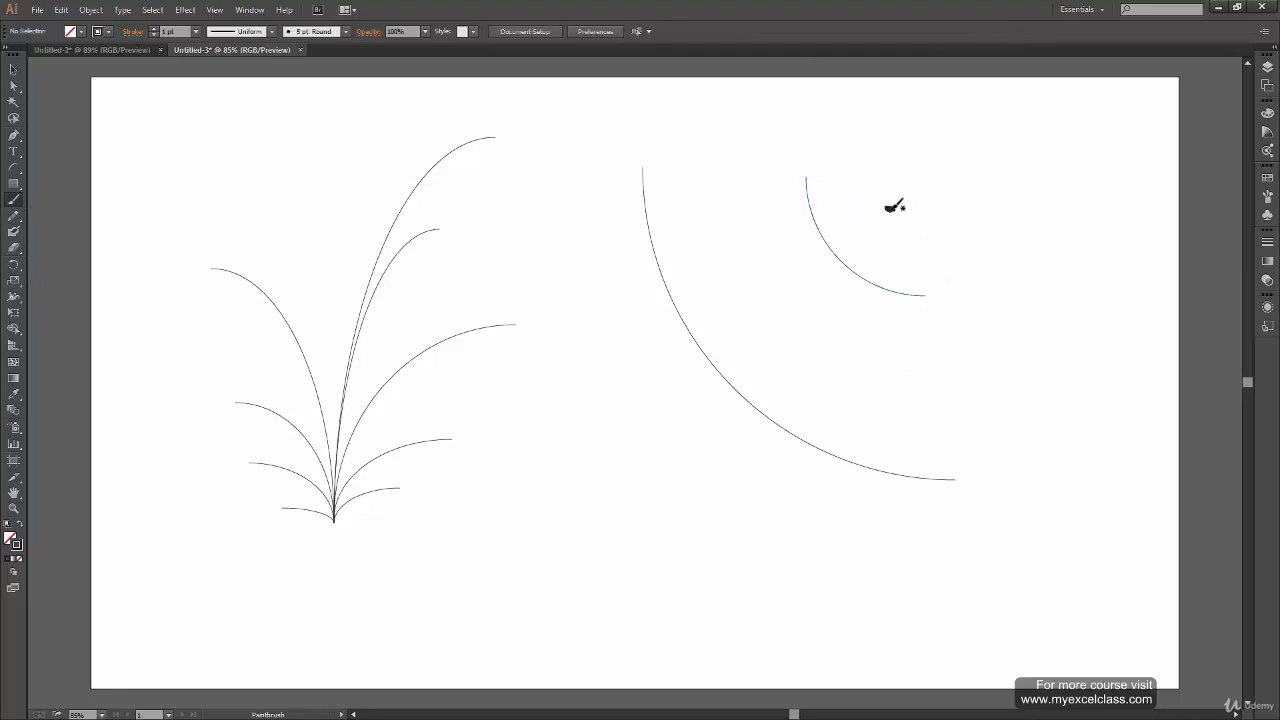
mouse_move(889, 208)
left_mouse_down()
mouse_move(848, 181)
mouse_move(810, 172)
mouse_move(810, 185)
left_mouse_up()
key("ctrl+z")
key("v")
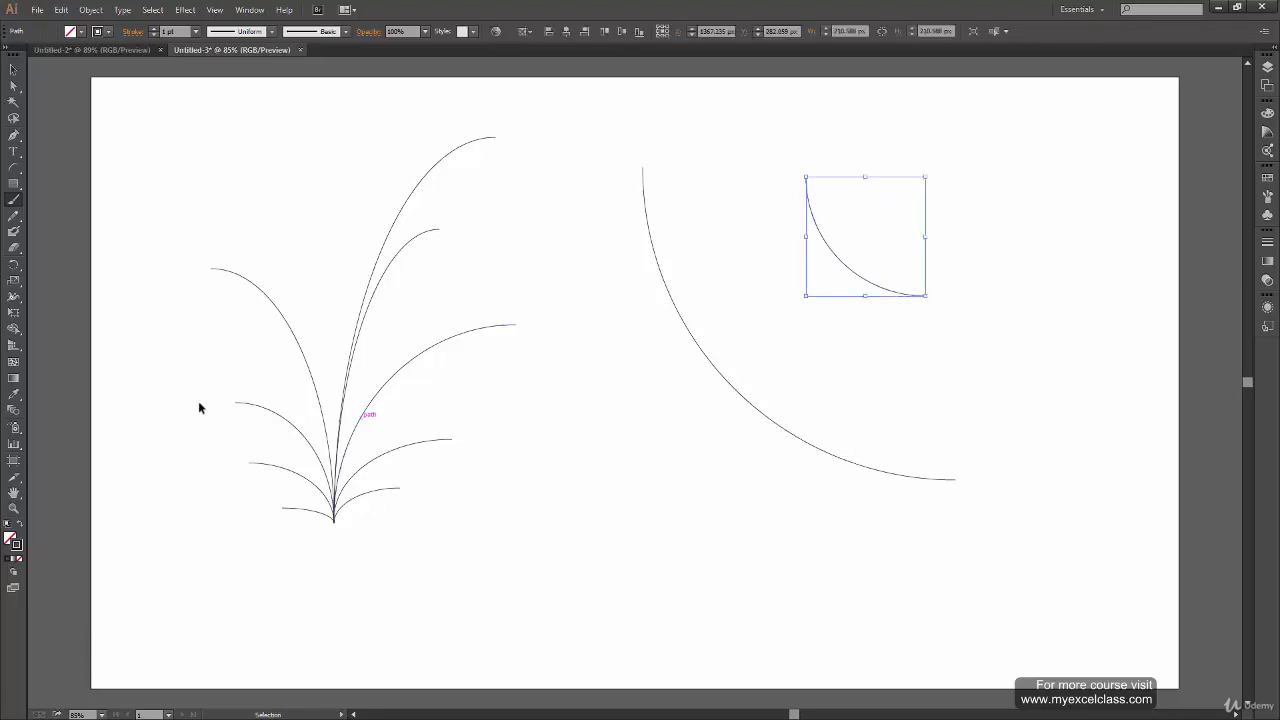
key("ctrl+z")
- Draw a constrained arc outward from its centre above the large arc and deselect it
left_click(14, 167)
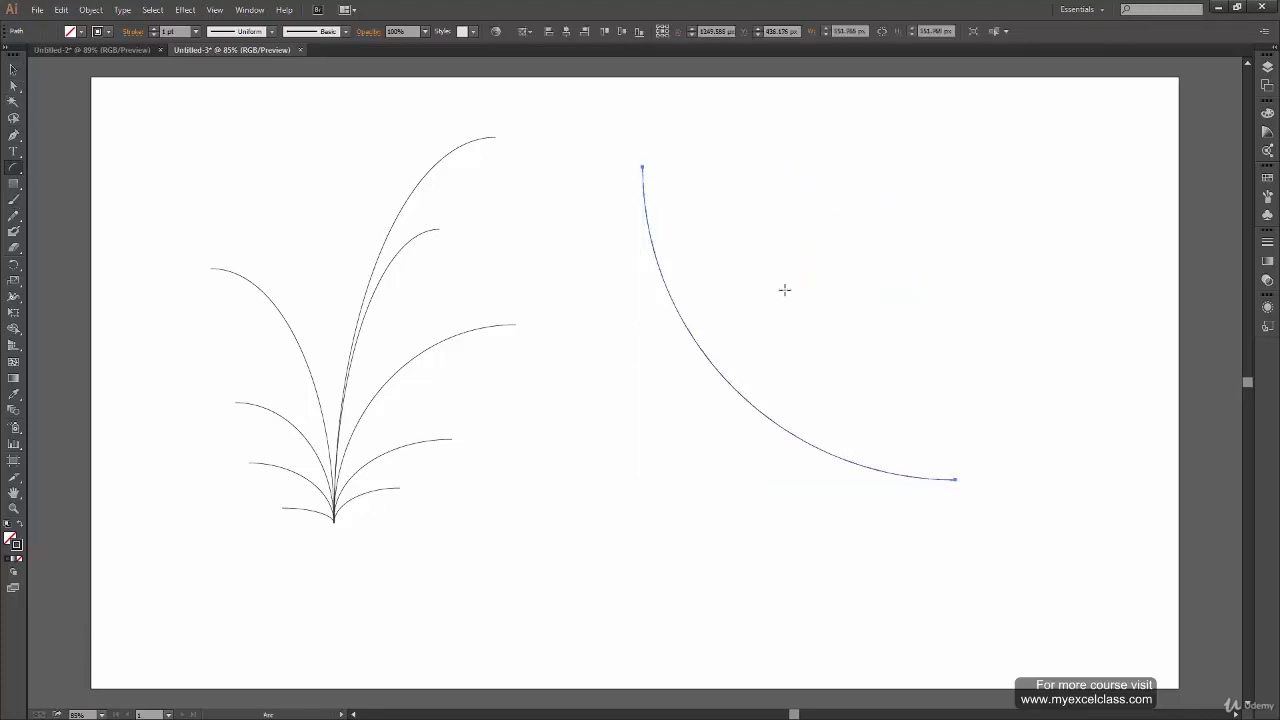
left_click_drag(820, 205, 950, 336)
left_click_drag(452, 438, 452, 650)
key("v")
left_click(543, 577)
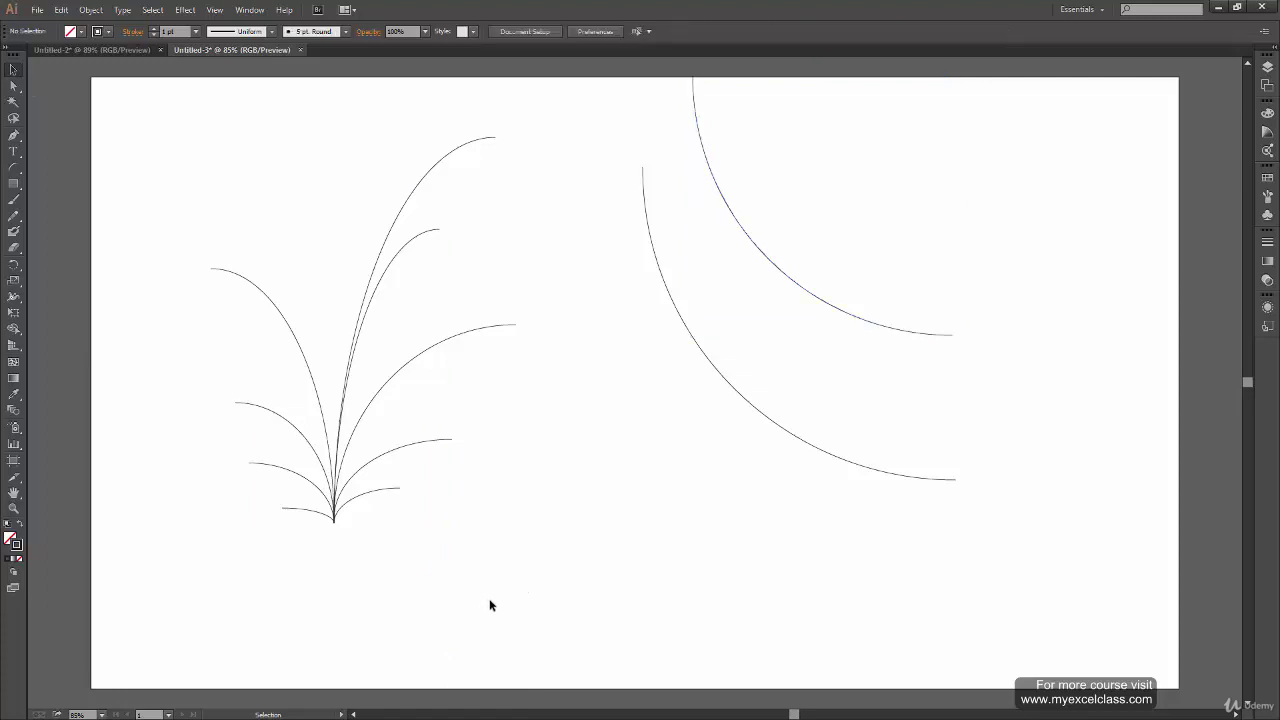
- Delete all the arcs from the artboard
left_click_drag(104, 72, 1026, 611)
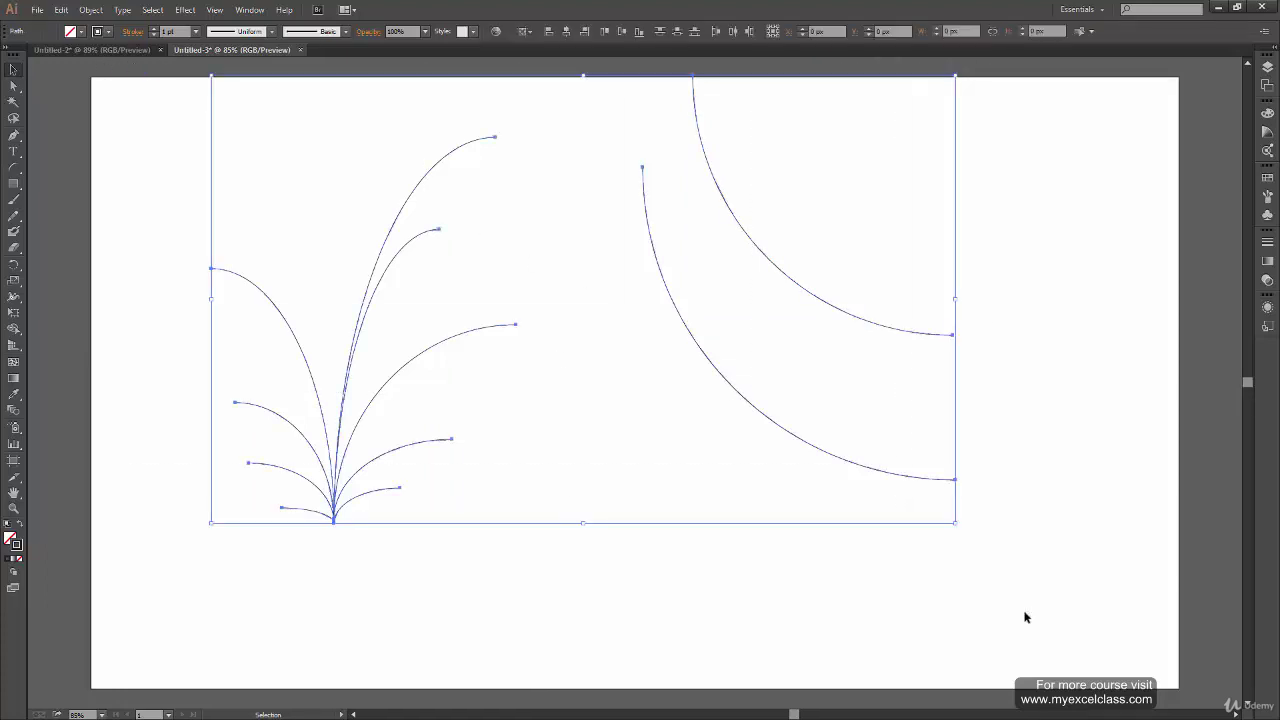
key("Delete")
left_click(13, 167)
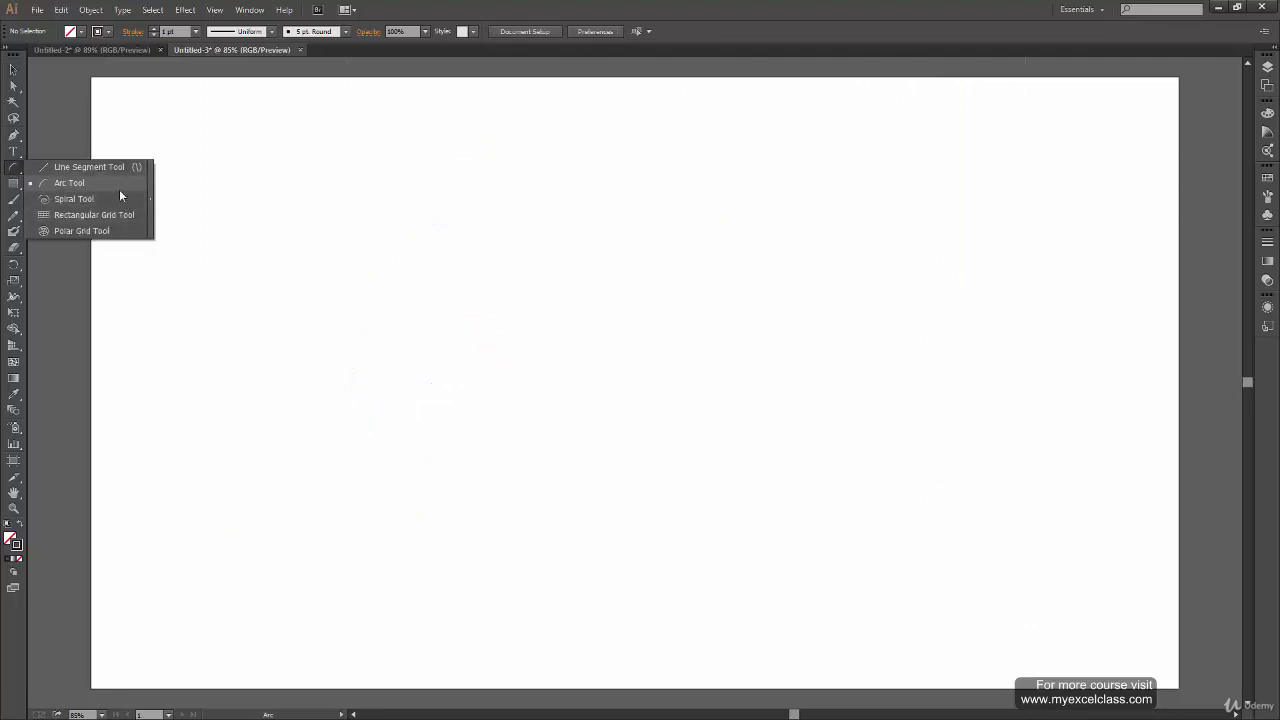
left_click(40, 182)
- Draw a spiral from the artboard's centre, about 662 px wide and 796 px high, and deselect it
left_click(13, 170)
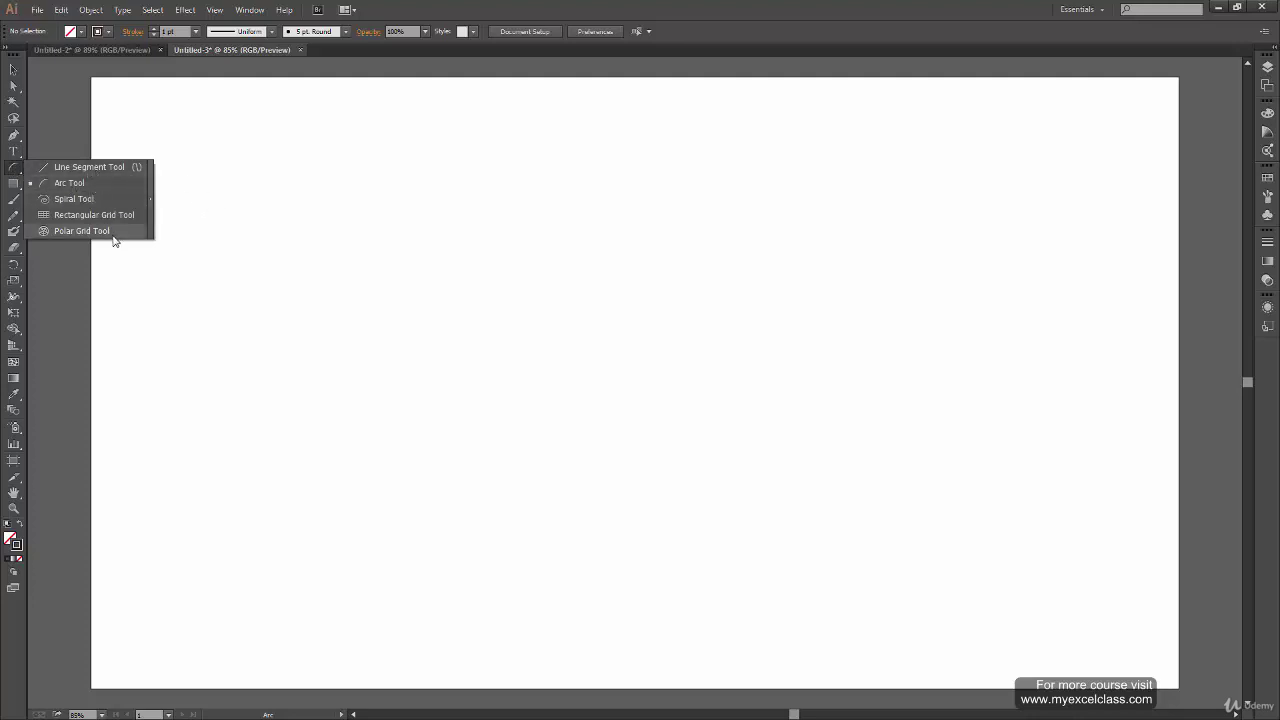
left_click(103, 198)
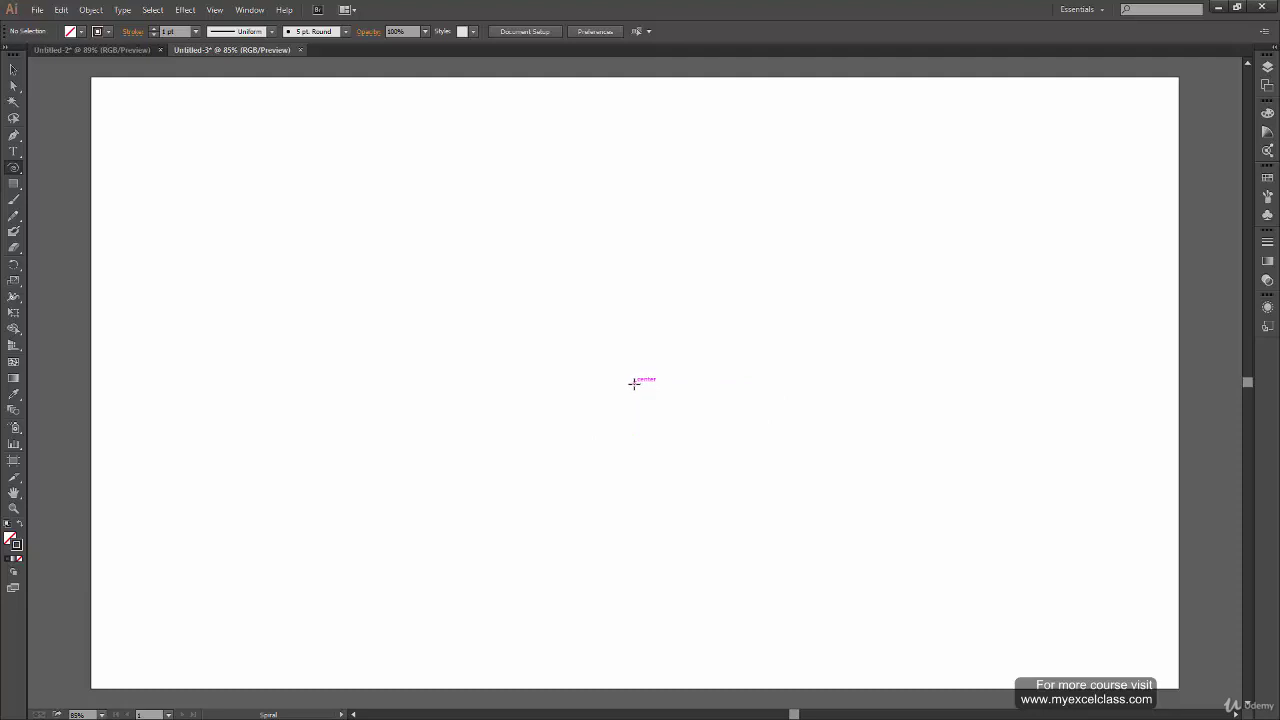
left_click_drag(634, 382, 716, 148)
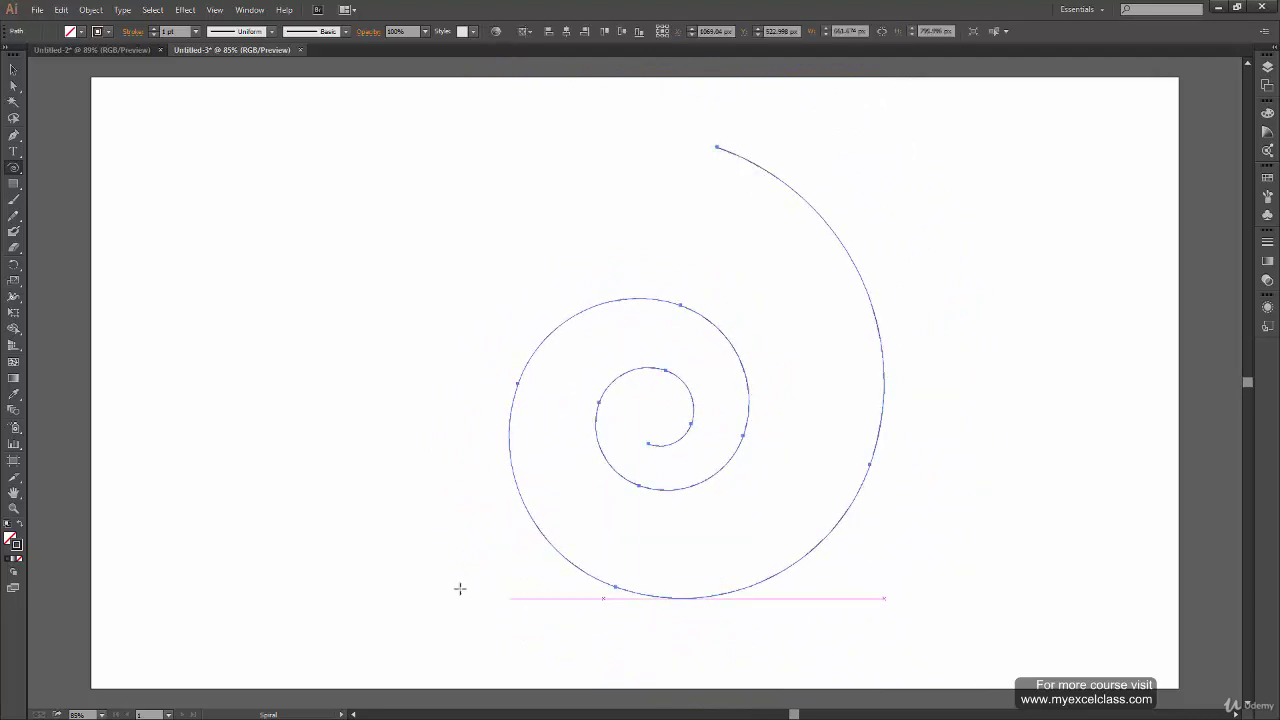
key("ctrl+shift+a")
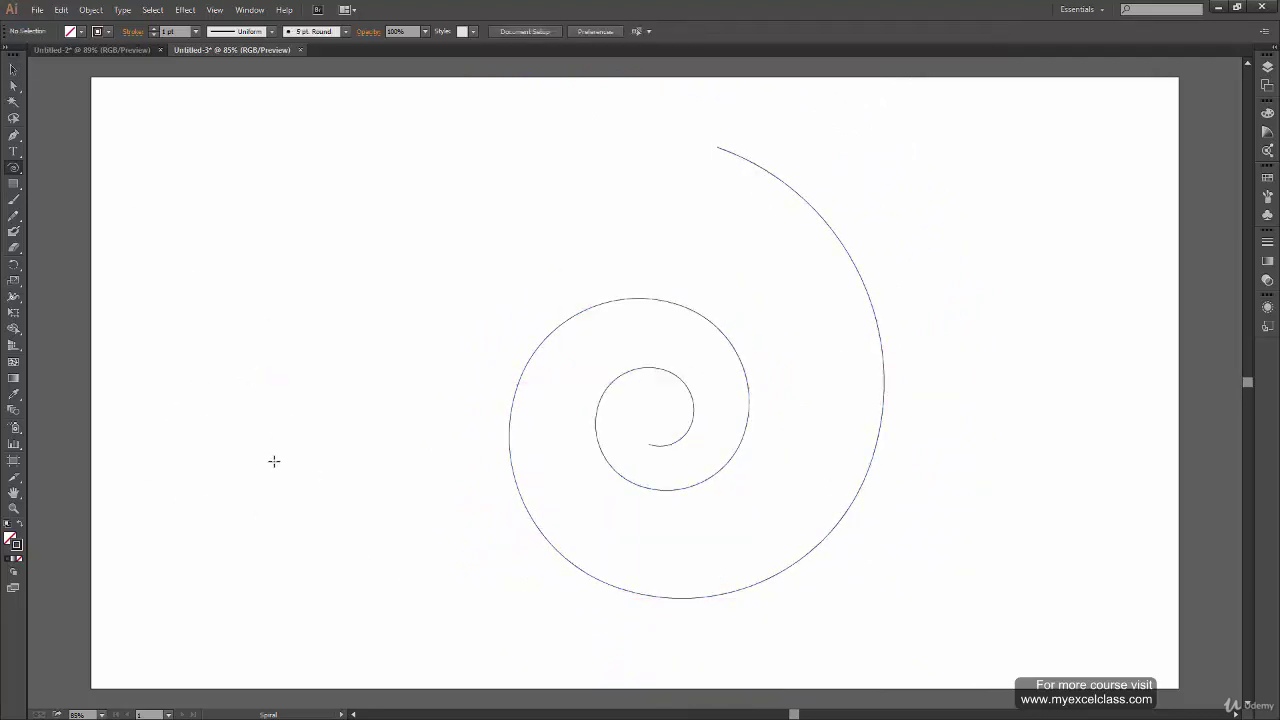
- Review the spiral's radius, decay, segments and style options, cancel them, and delete the spiral
left_click(357, 270)
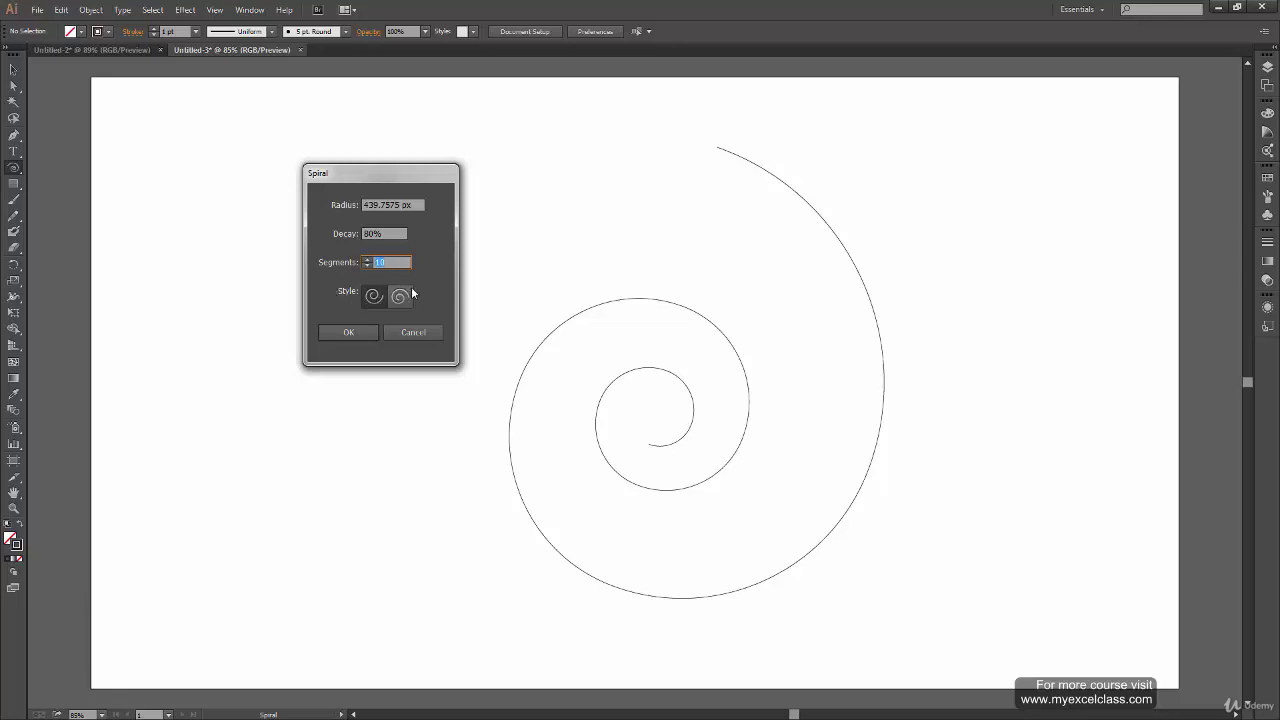
left_click(430, 334)
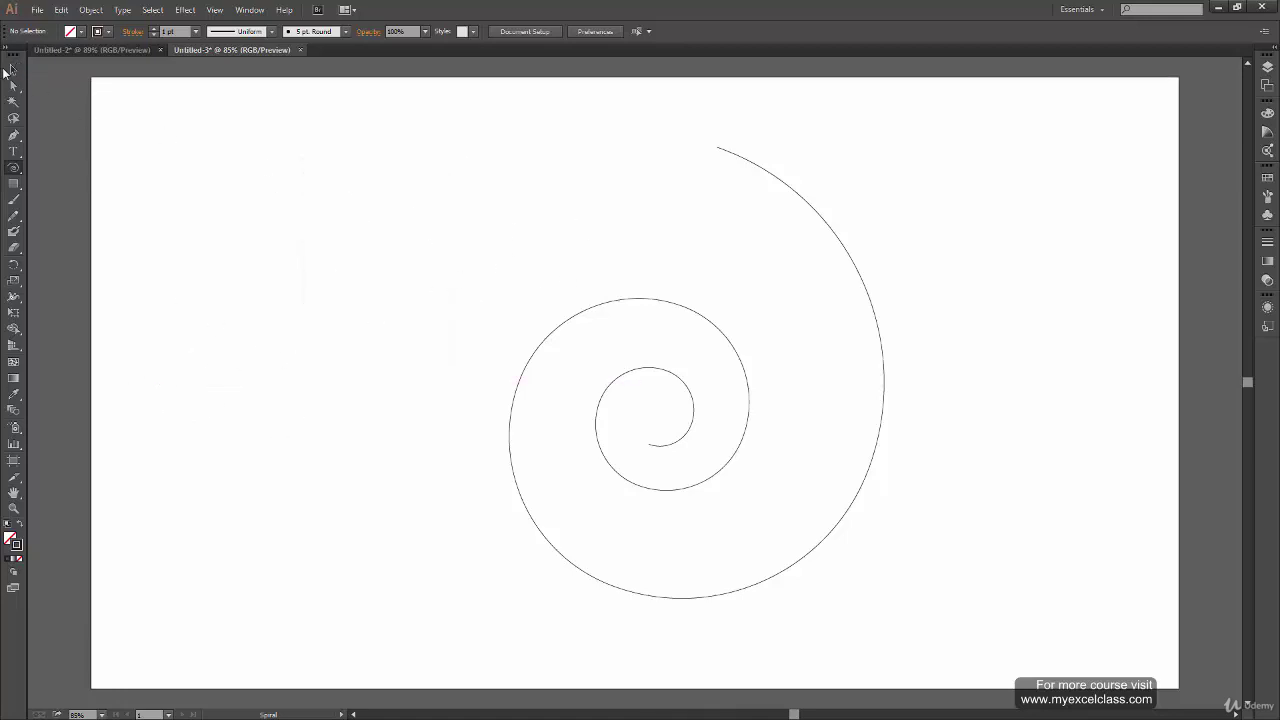
left_click(10, 70)
left_click_drag(614, 420, 688, 548)
key("Delete")
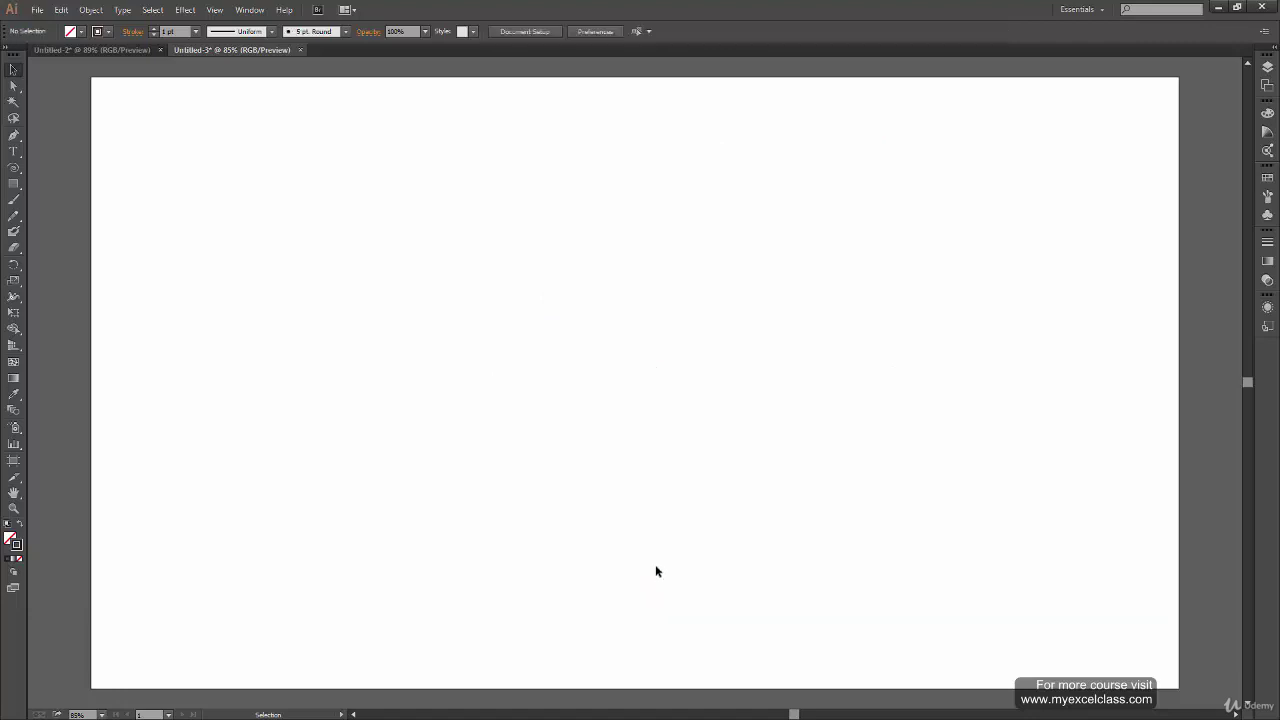
- Create a line segment by numeric entry with a length of 10 px, angled to span 8.66 × 5 px
left_click(14, 166)
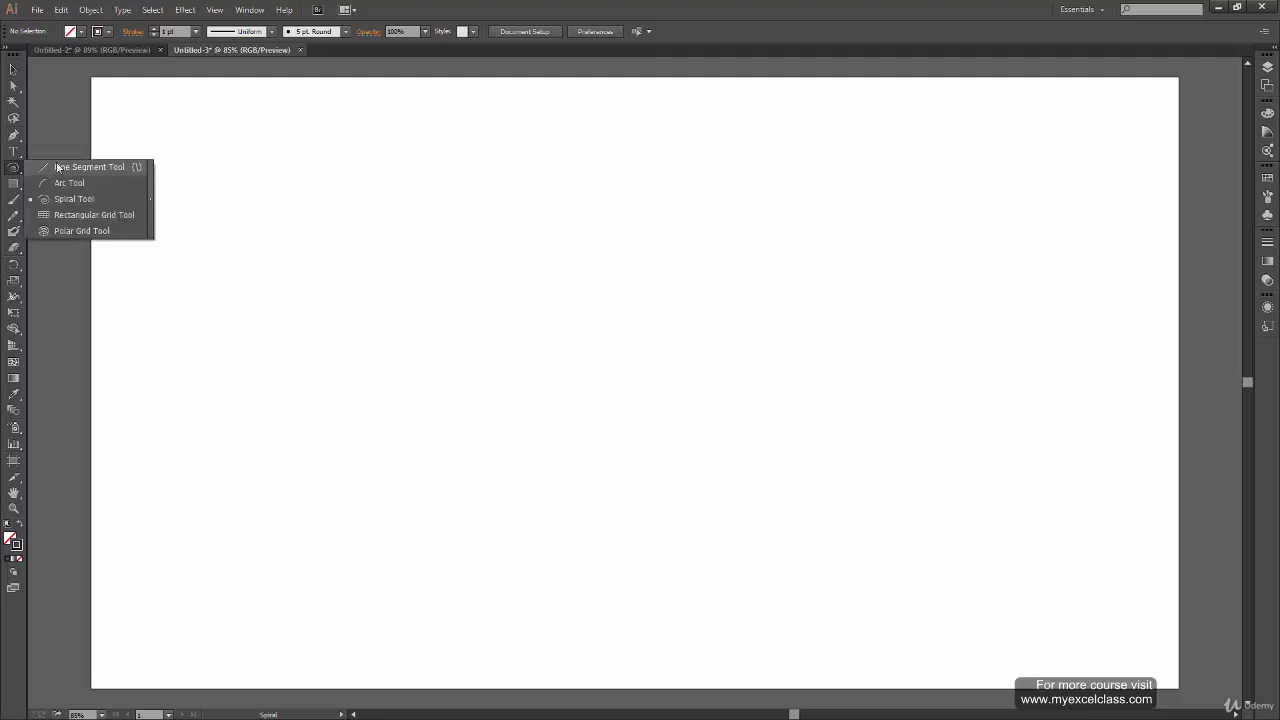
left_click(60, 167)
left_click(461, 243)
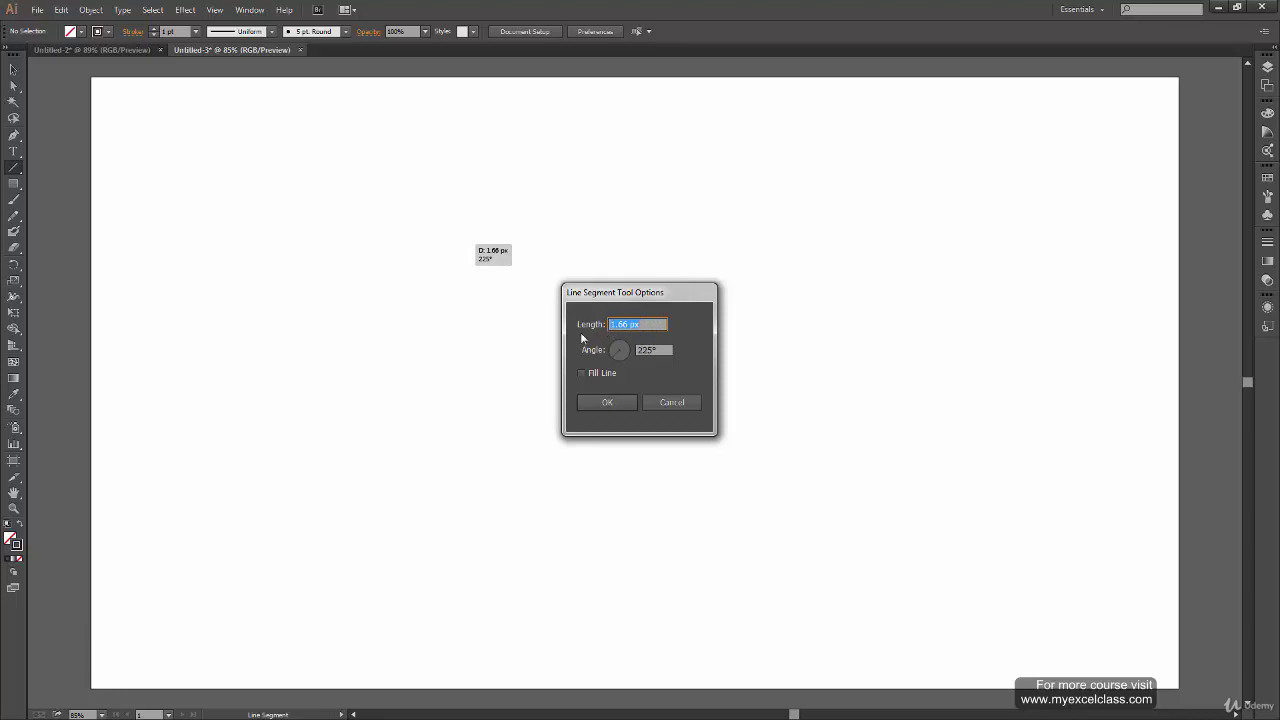
type("10")
left_click(622, 355)
left_click(637, 353)
left_click(607, 402)
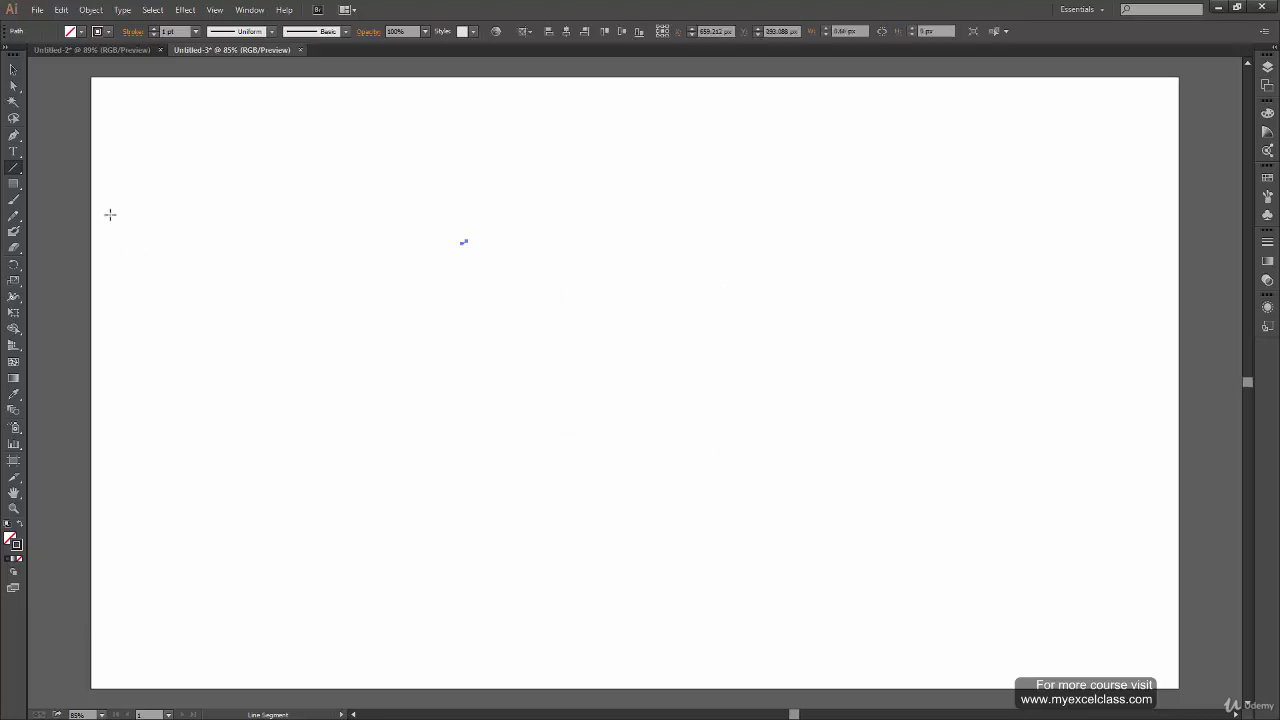
- Delete the short angled line segment
left_click(13, 70)
left_click(473, 290)
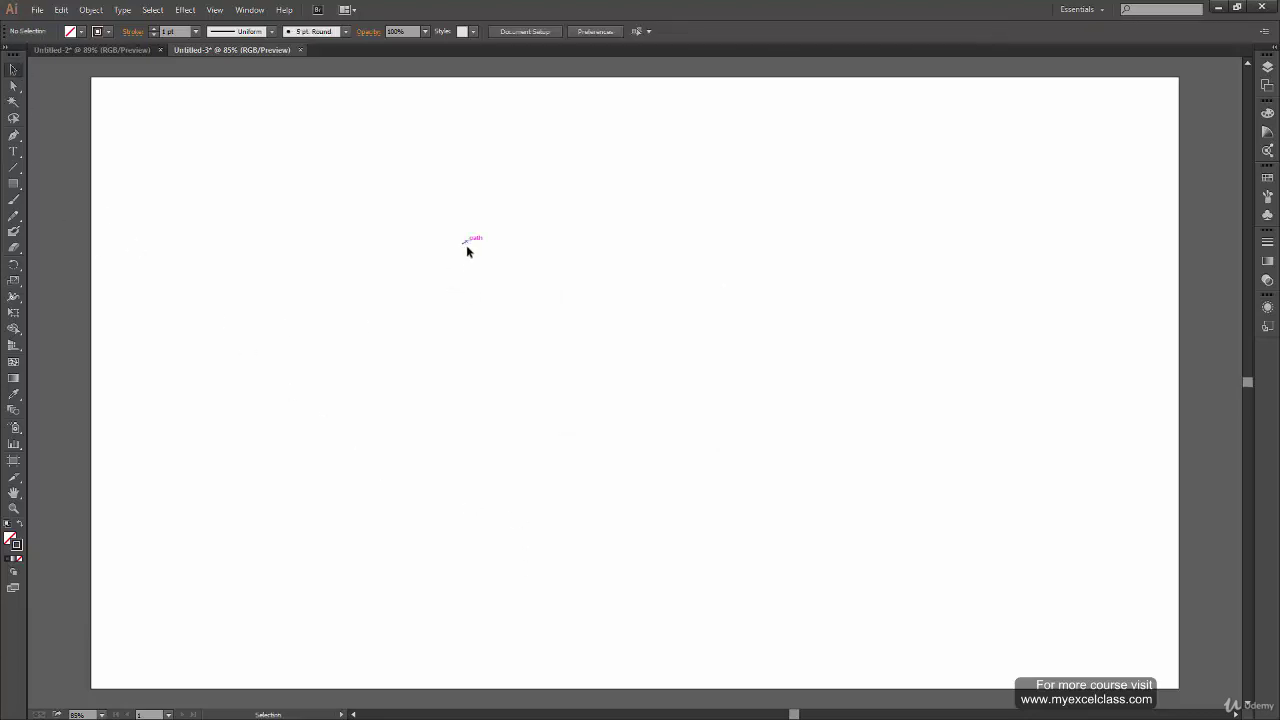
scroll(454, 293, "up", 4)
left_click_drag(464, 245, 660, 564)
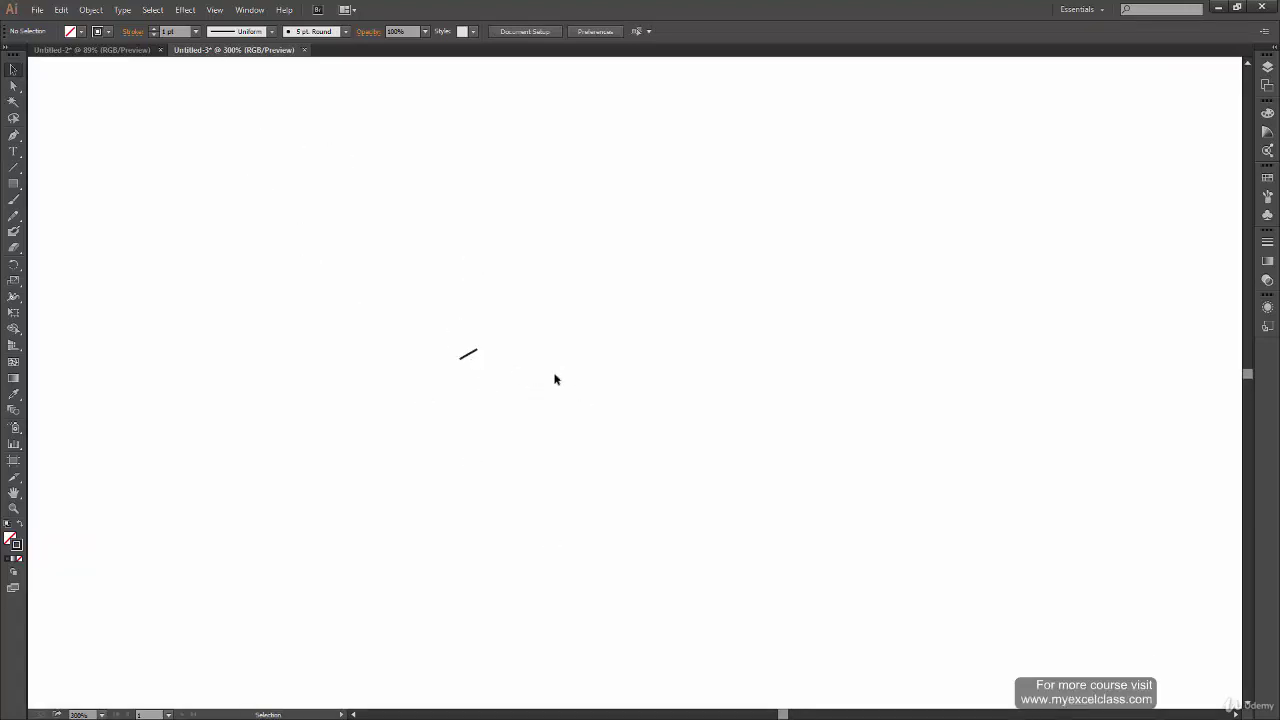
left_click(474, 352)
key("Delete")
- Create a horizontal line segment by numeric entry with a length of 100 px and an angle of 0°
left_click(13, 167)
left_click(300, 369)
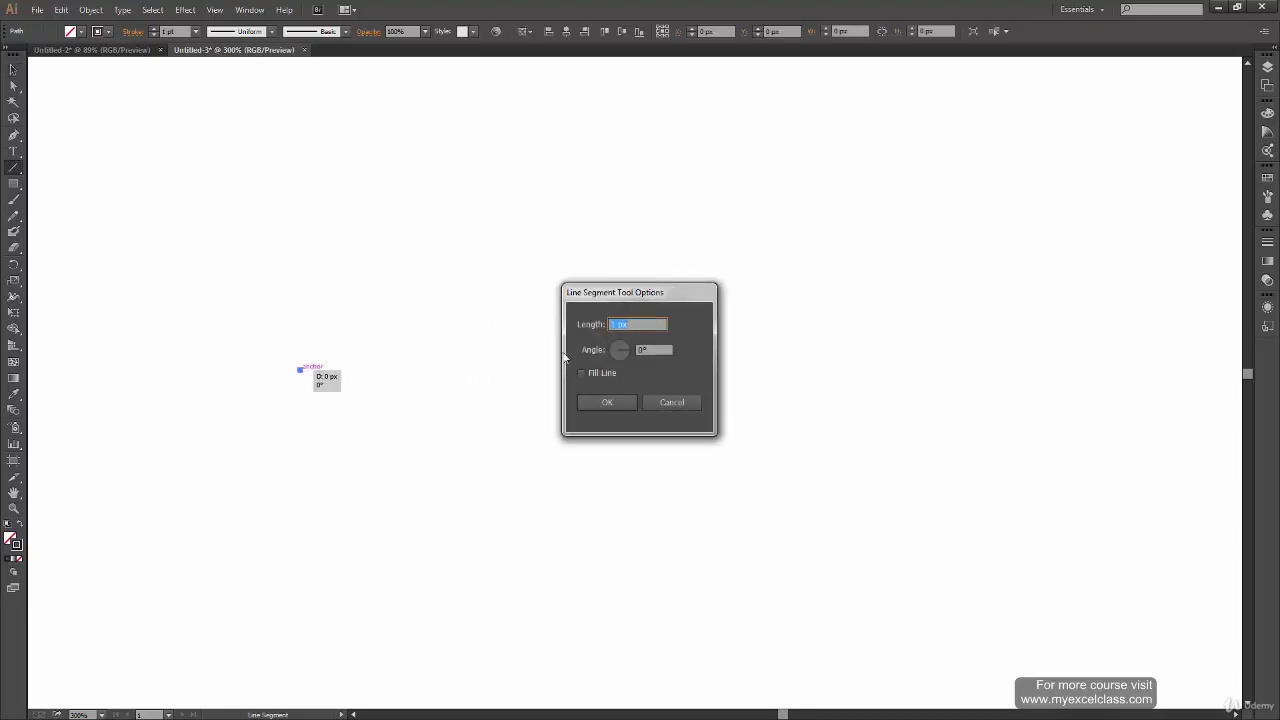
left_click(622, 403)
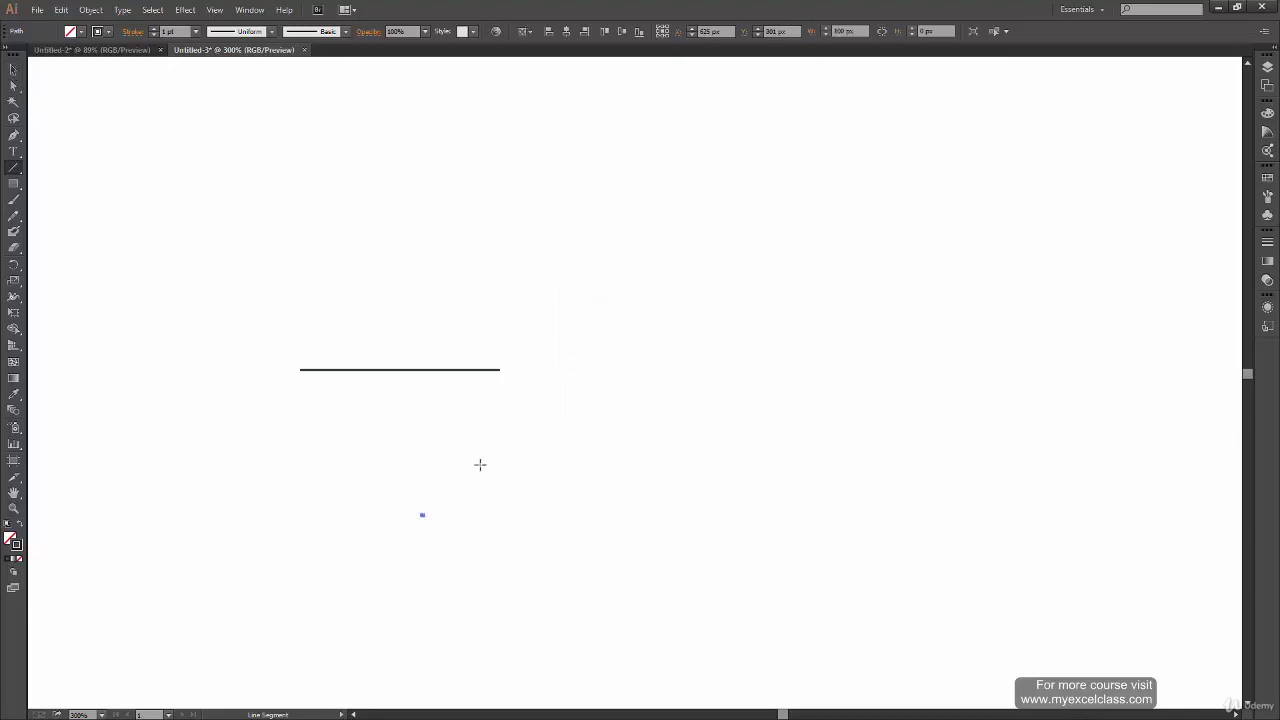
- Delete the horizontal 100 px line segment
key("v")
left_click(22, 70)
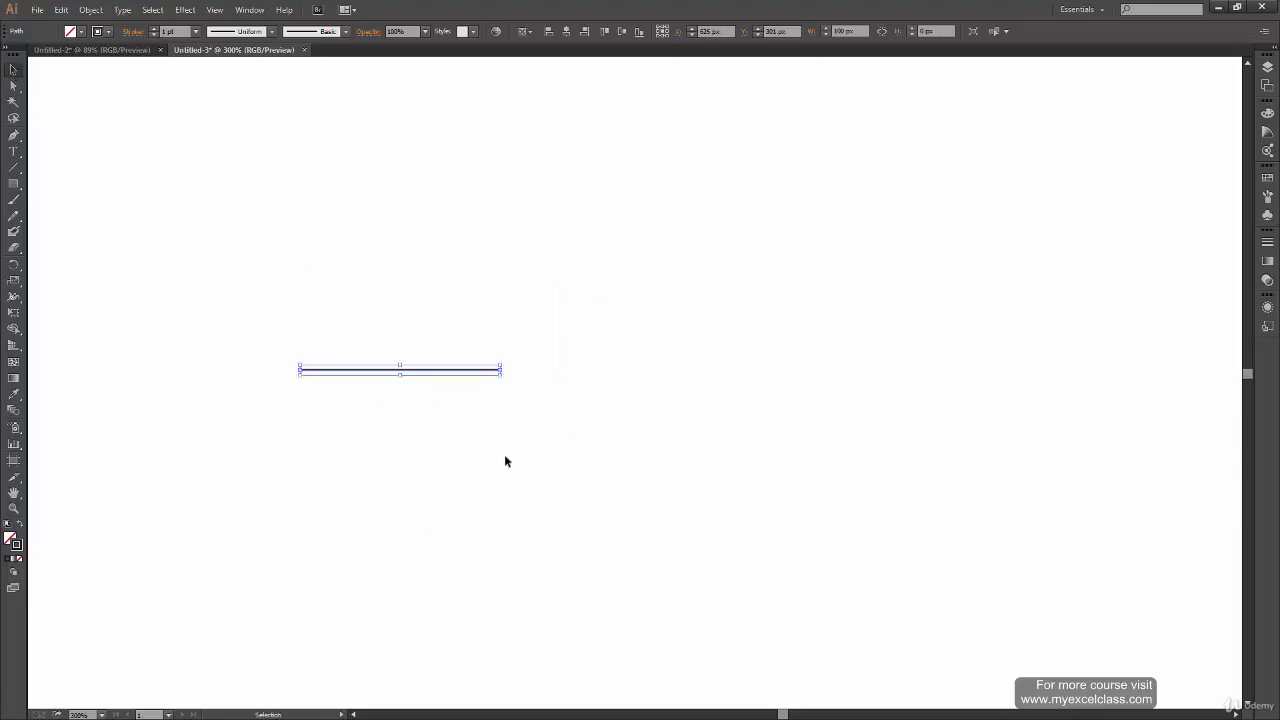
left_click(455, 530)
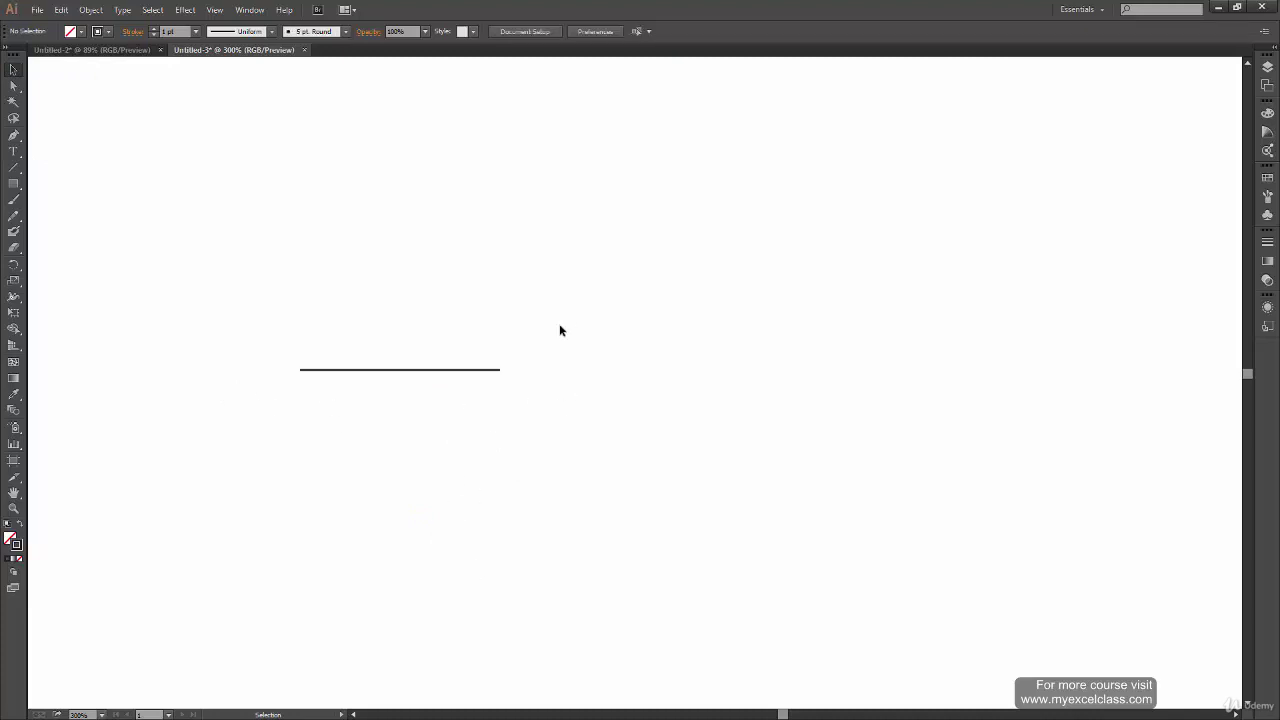
left_click_drag(562, 321, 435, 431)
key("Delete")
- Start a new arc by numeric entry, with an X-axis length of 100 px and a Y-axis length of 150 px
left_click_drag(20, 168, 62, 184)
left_click(511, 460)
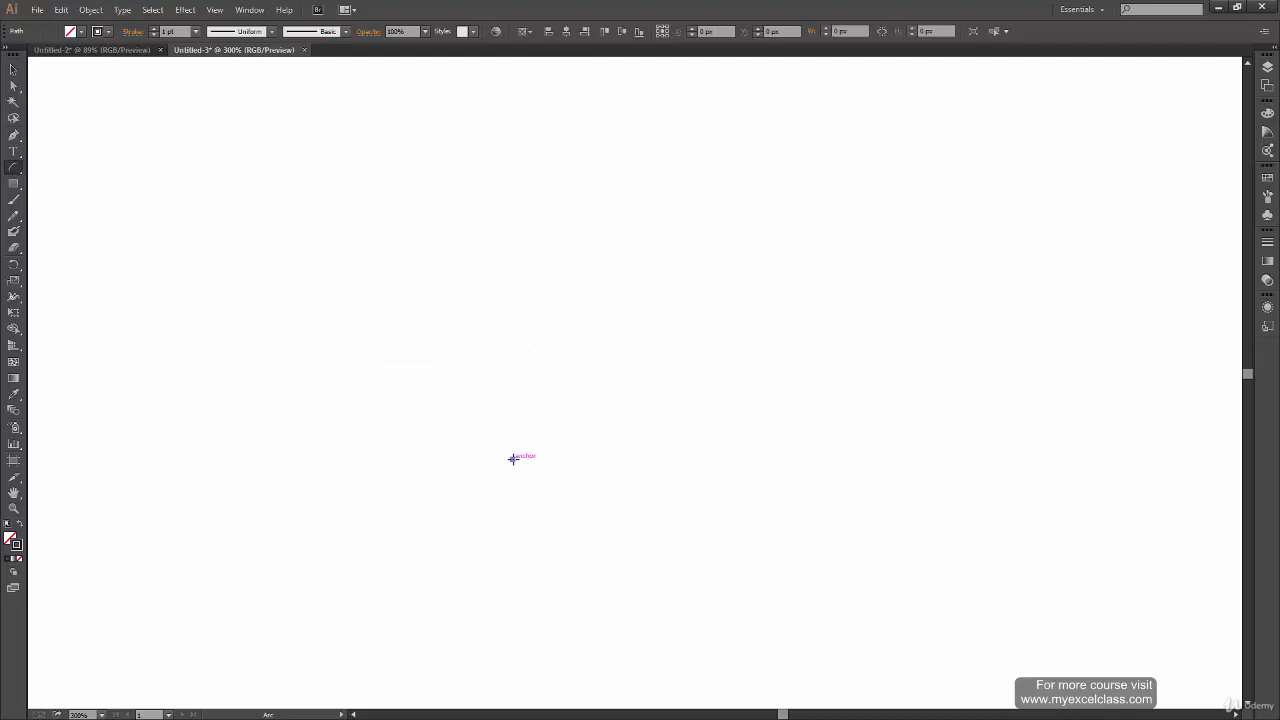
left_click_drag(664, 270, 863, 278)
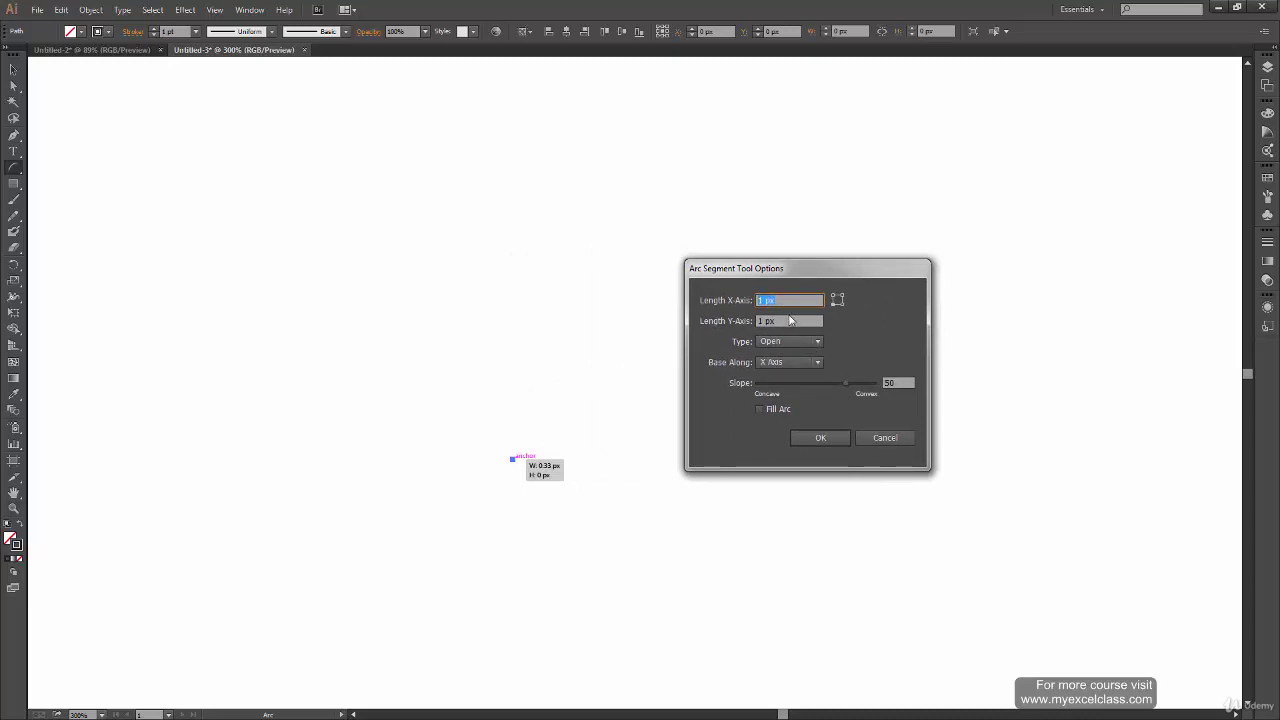
key("Tab")
key("Tab")
key("Tab")
key("Tab")
key("Tab")
key("Tab")
key("Tab")
key("Tab")
key("Tab")
type("100")
key("Tab")
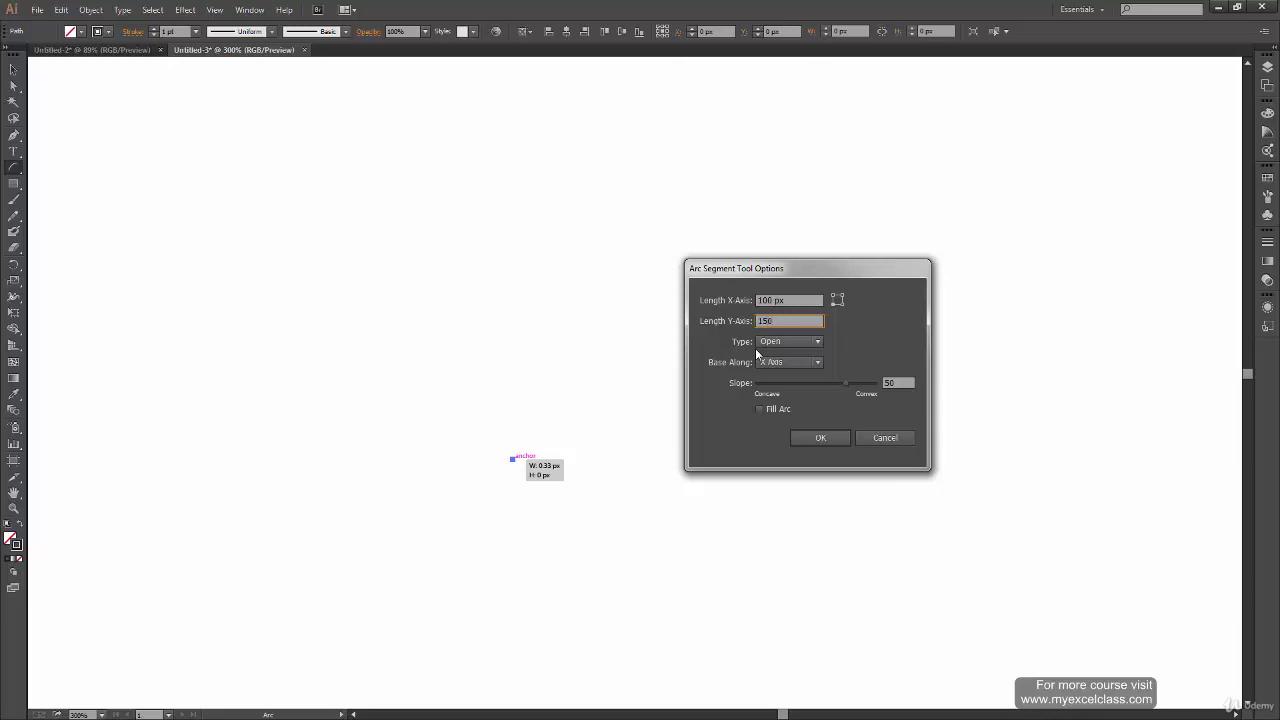
- Create the arc as a Closed shape based along the X Axis, and shift it slightly up and left
left_click(817, 344)
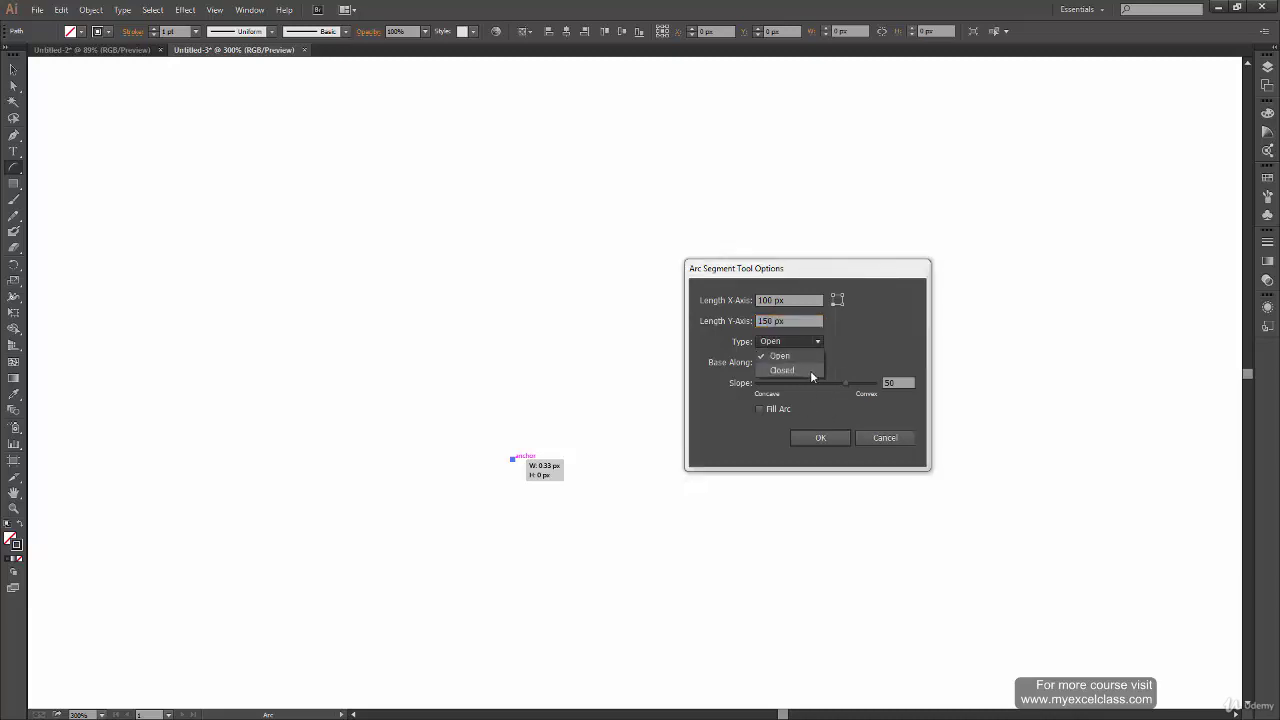
left_click(805, 384)
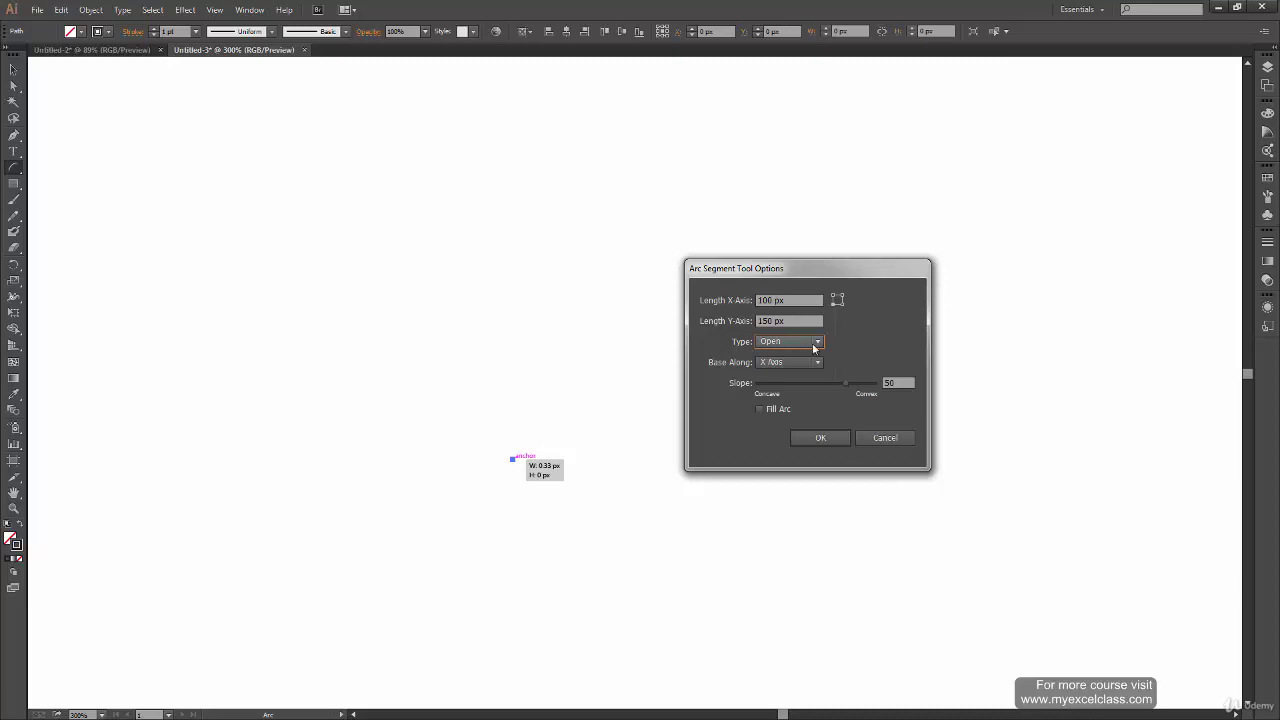
left_click(815, 341)
left_click(795, 369)
left_click(818, 365)
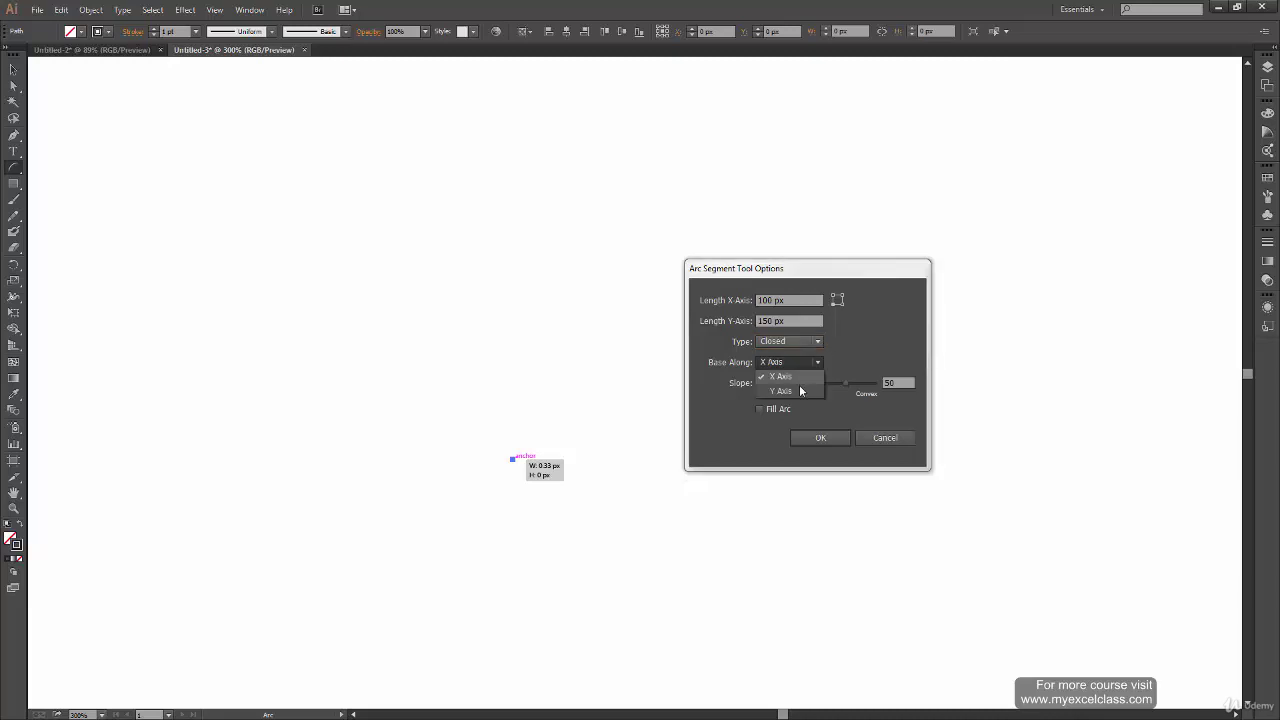
left_click(785, 378)
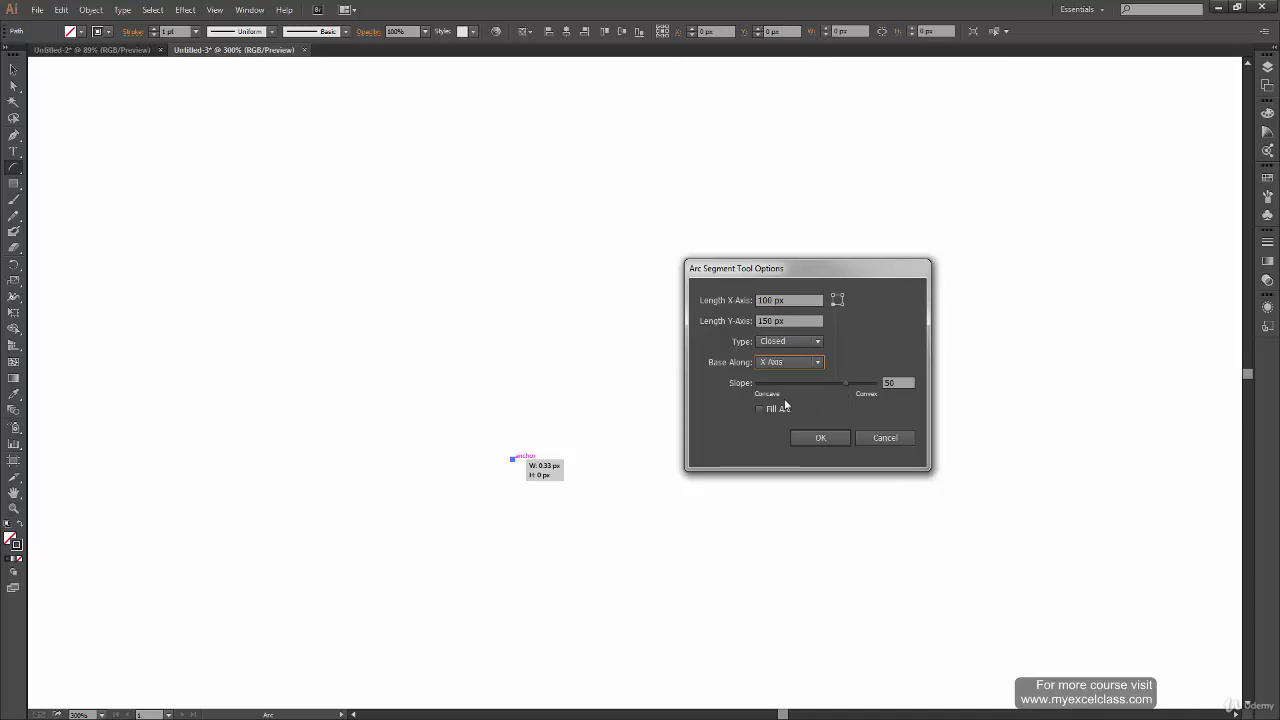
left_click(821, 438)
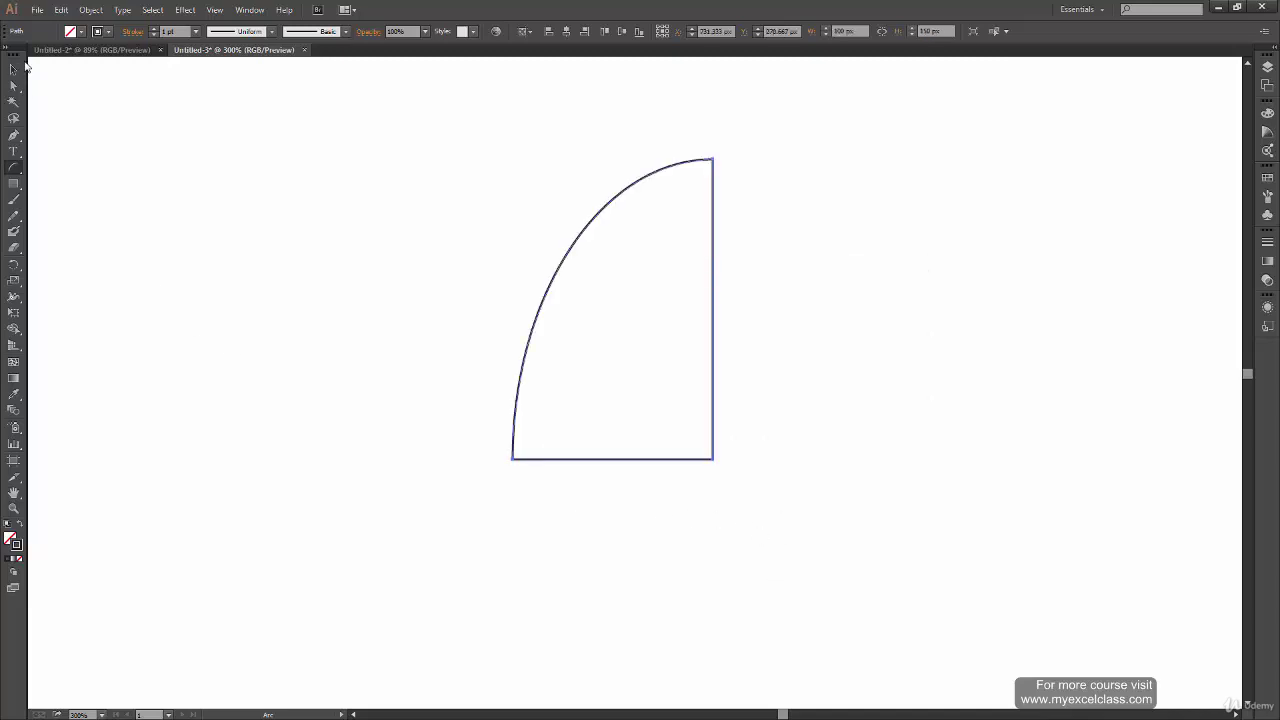
left_click(13, 69)
mouse_move(705, 435)
left_mouse_down()
mouse_move(894, 343)
mouse_move(708, 433)
left_mouse_up()
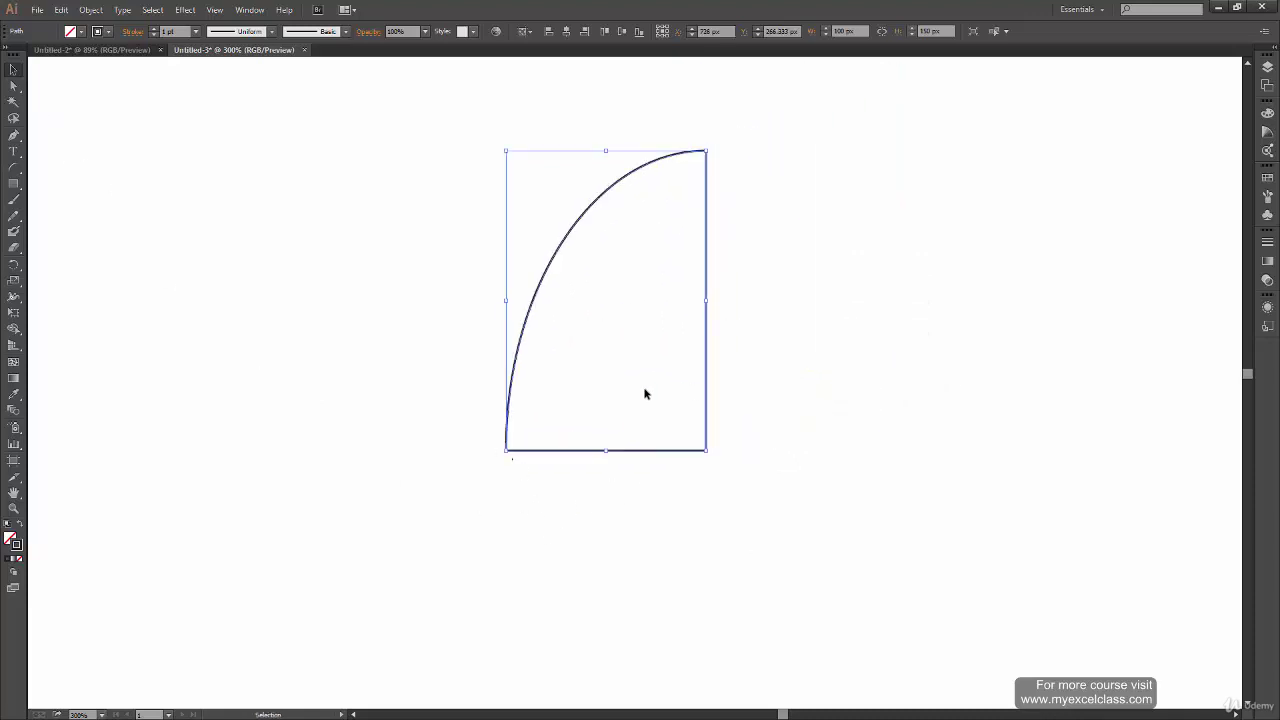
- Try drawing a second closed arc freehand, about 86 × 150 px, overlapping the first one, and undo it
left_click(13, 167)
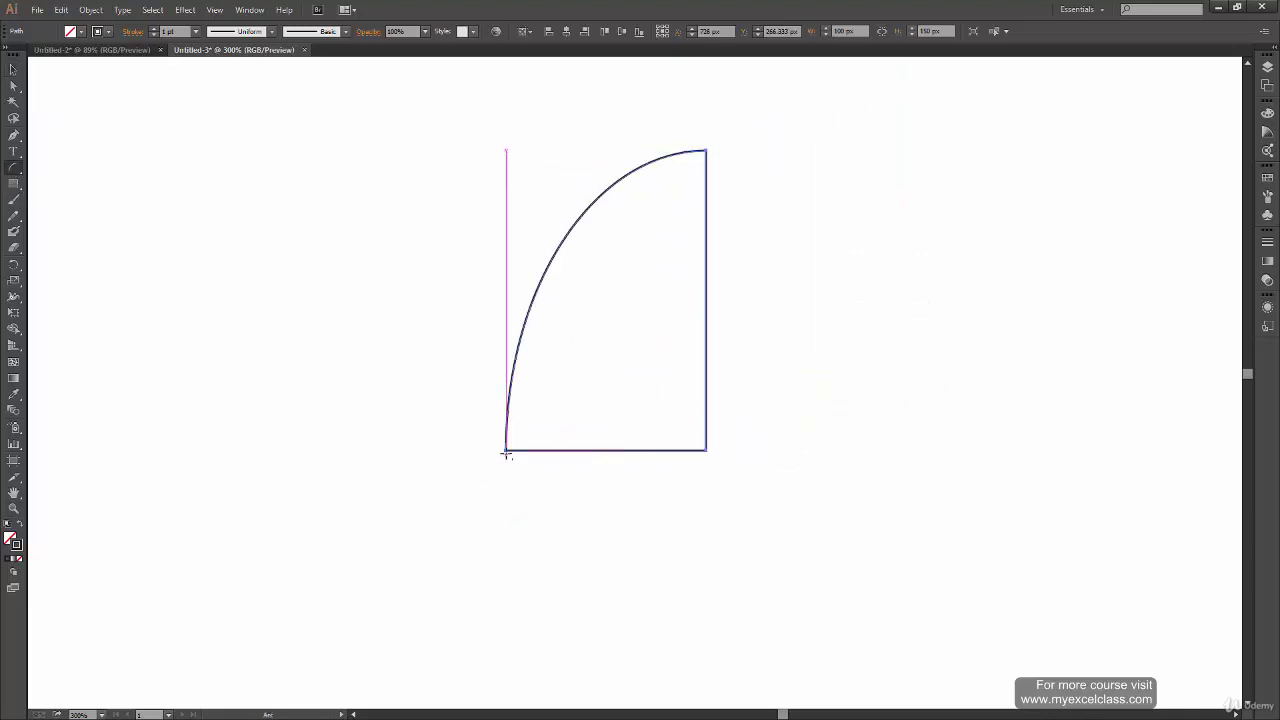
left_click_drag(472, 450, 645, 150)
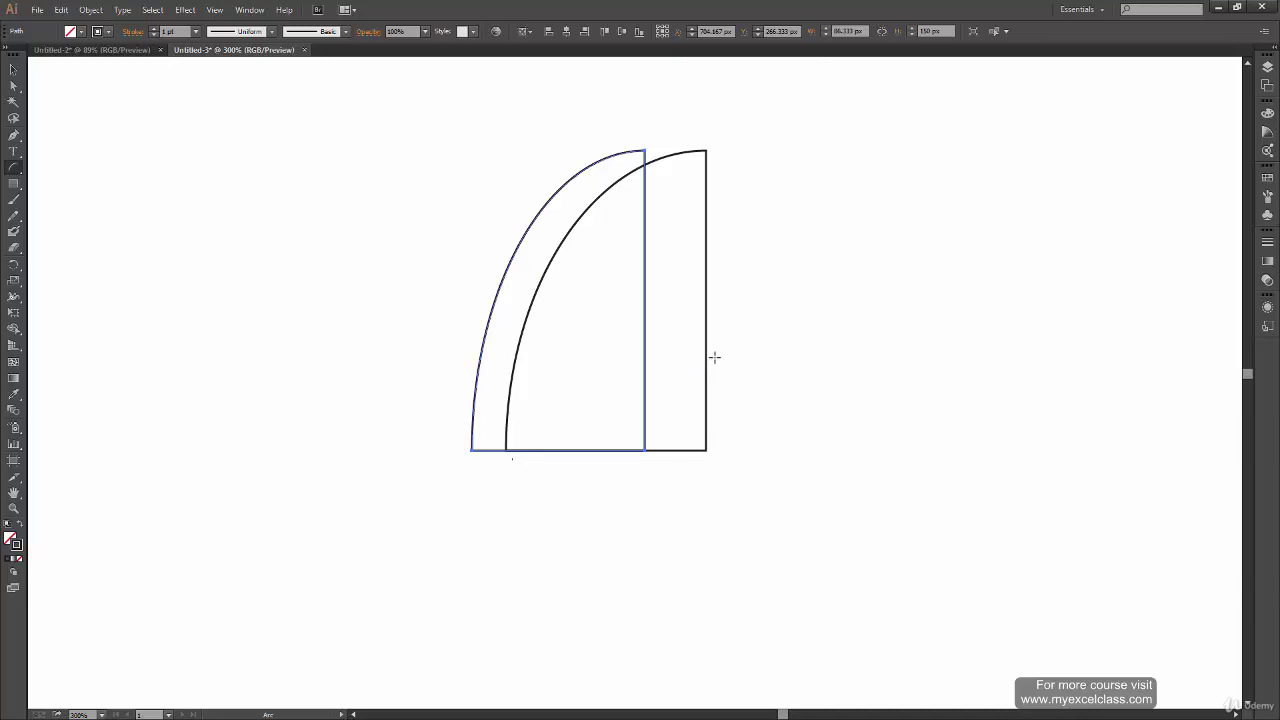
key("ctrl+z")
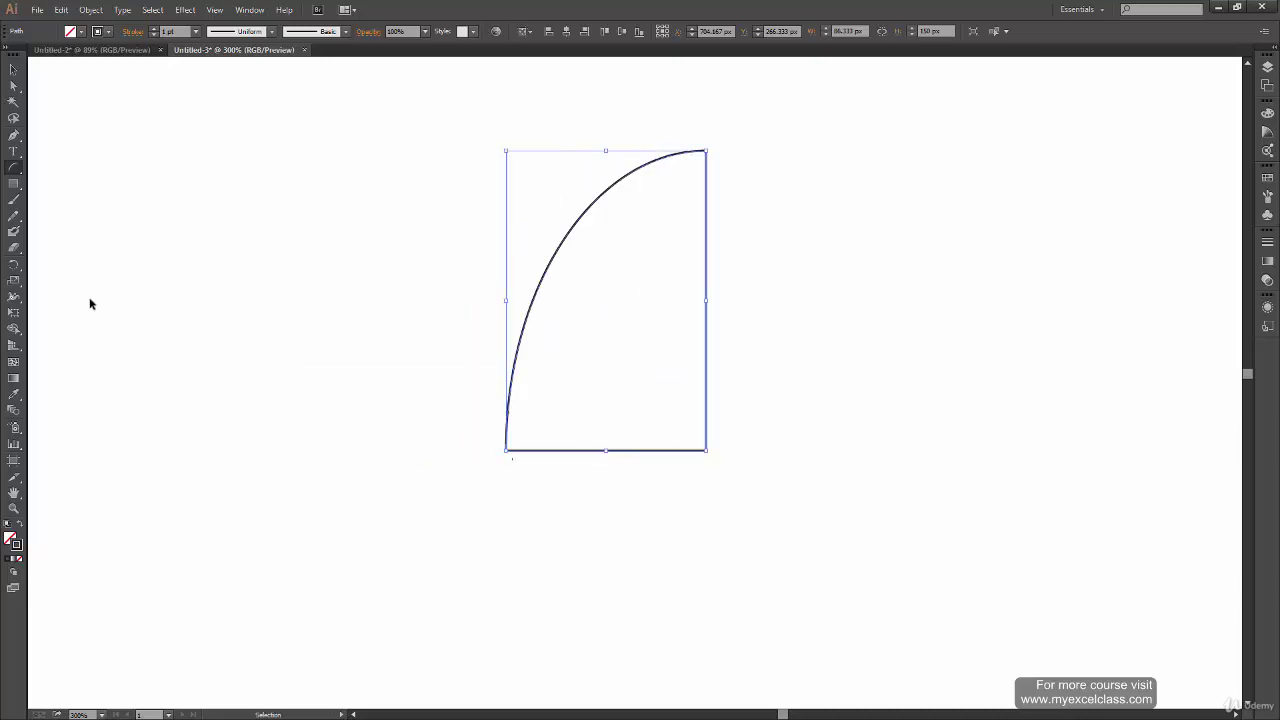
- Switch the Arc tool to the Open type by creating a 1 px arc, and remove that tiny arc
left_click(13, 169)
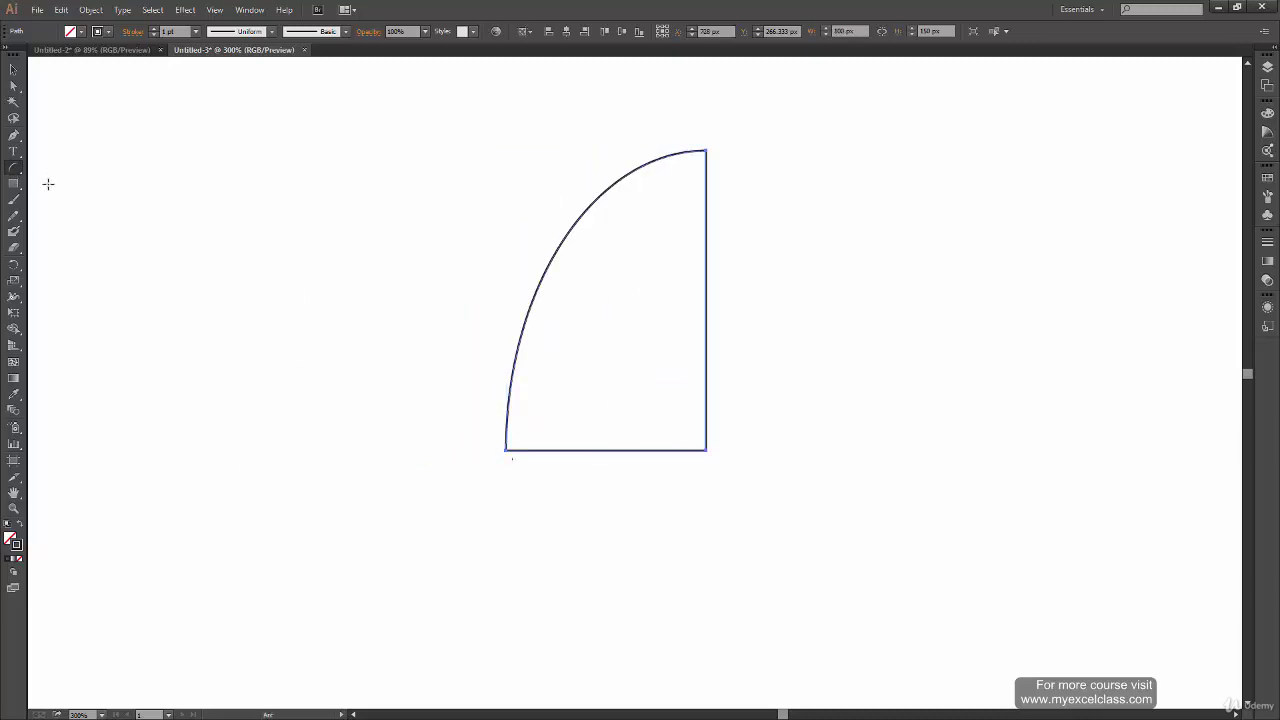
left_click(290, 294)
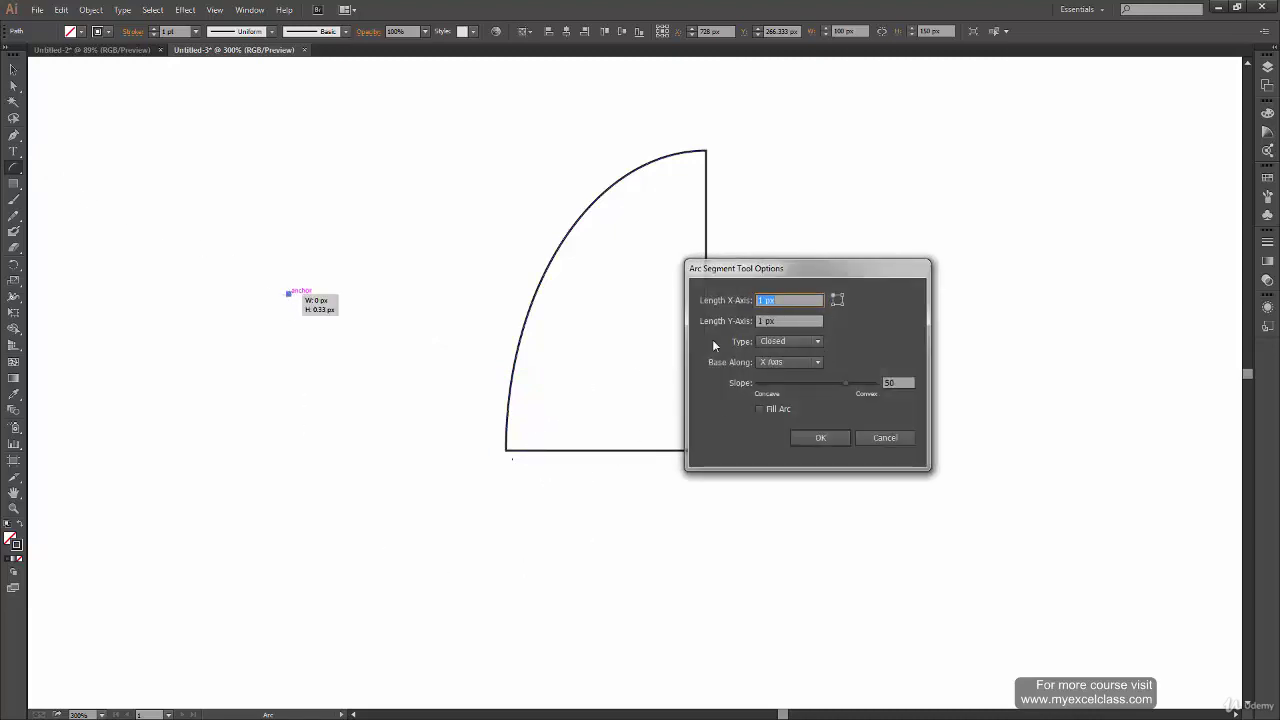
left_click(800, 341)
left_click(790, 353)
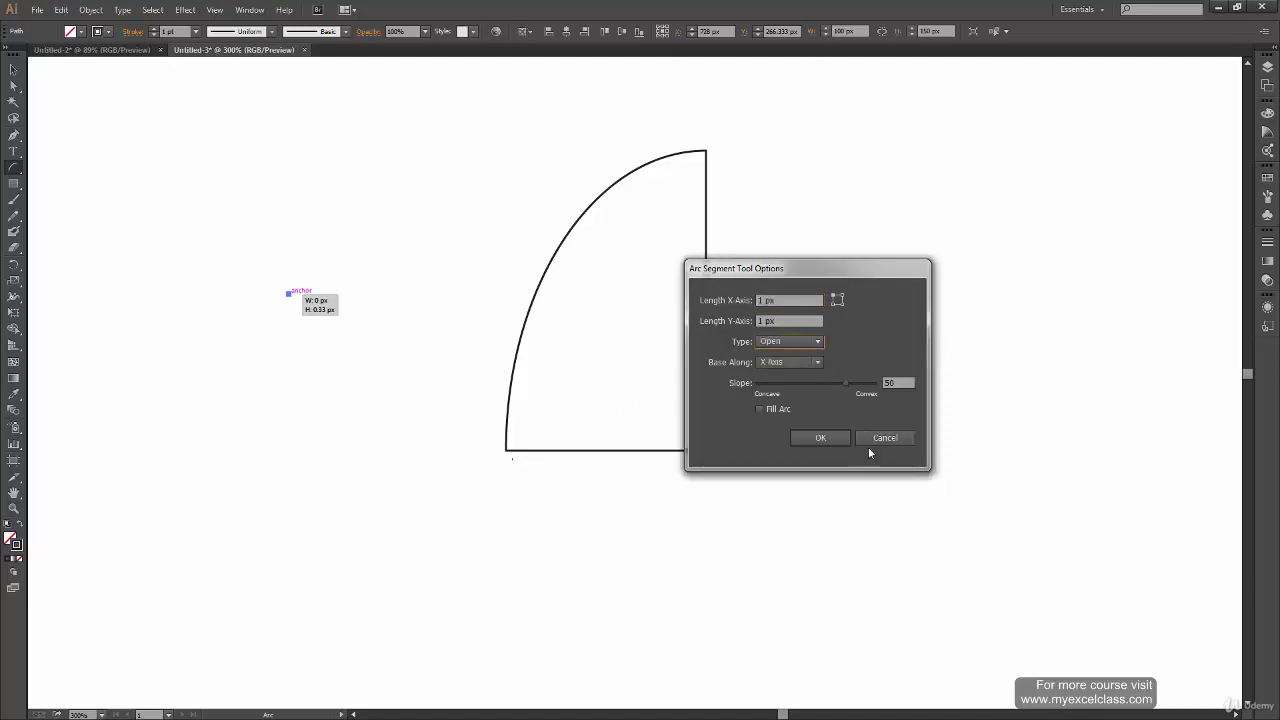
left_click(820, 438)
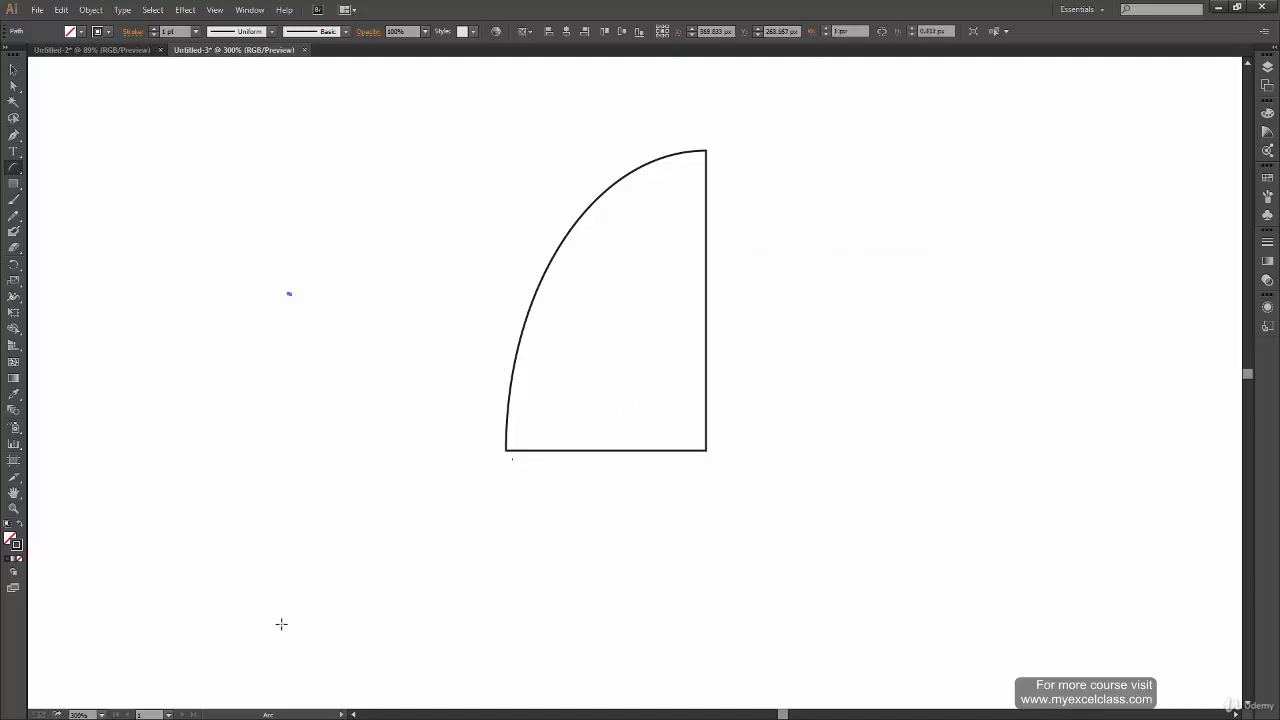
left_click(13, 69)
left_click(143, 470)
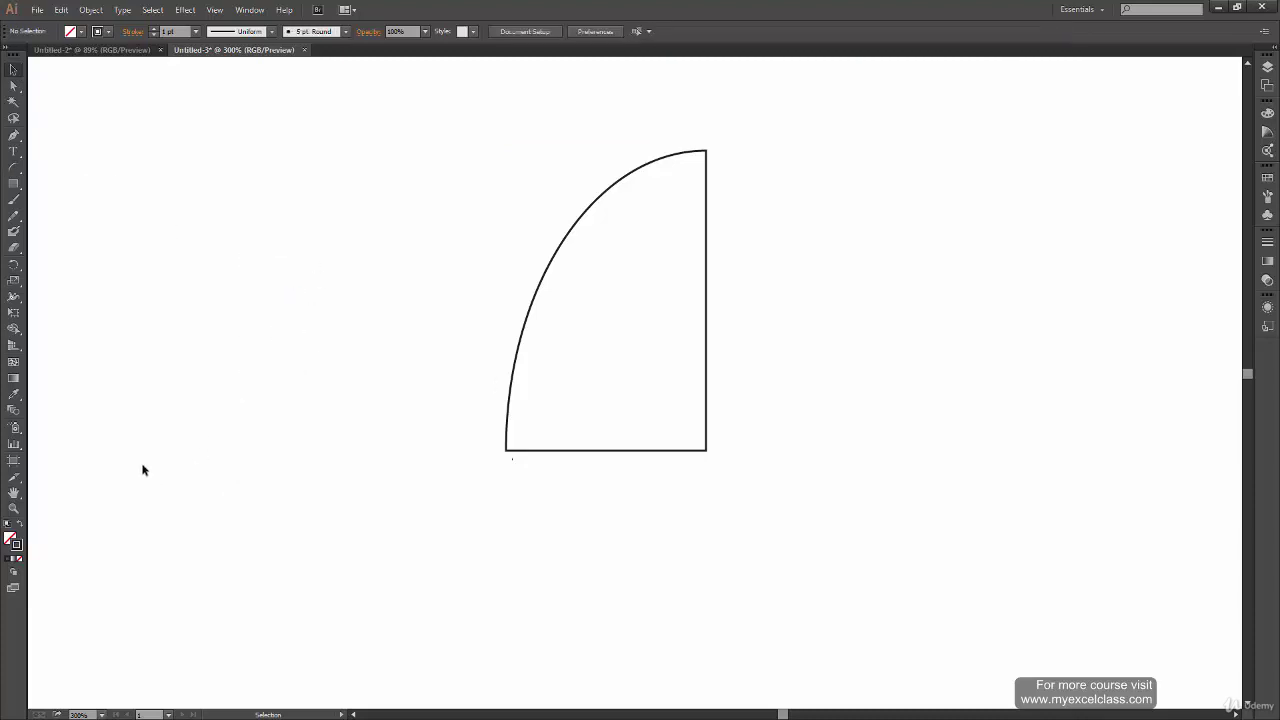
- Draw an open arc about 92 × 149 px beside the closed shape and move it left, clear of the shape
left_click(14, 167)
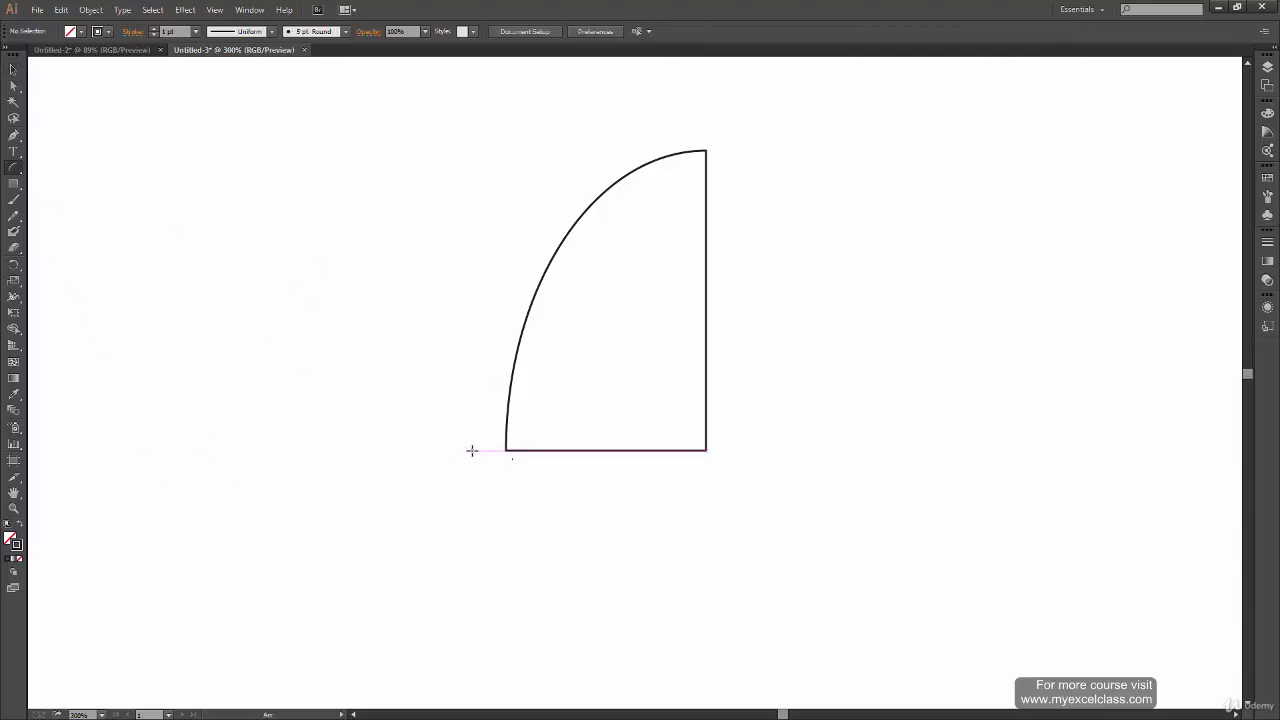
left_click_drag(471, 449, 655, 153)
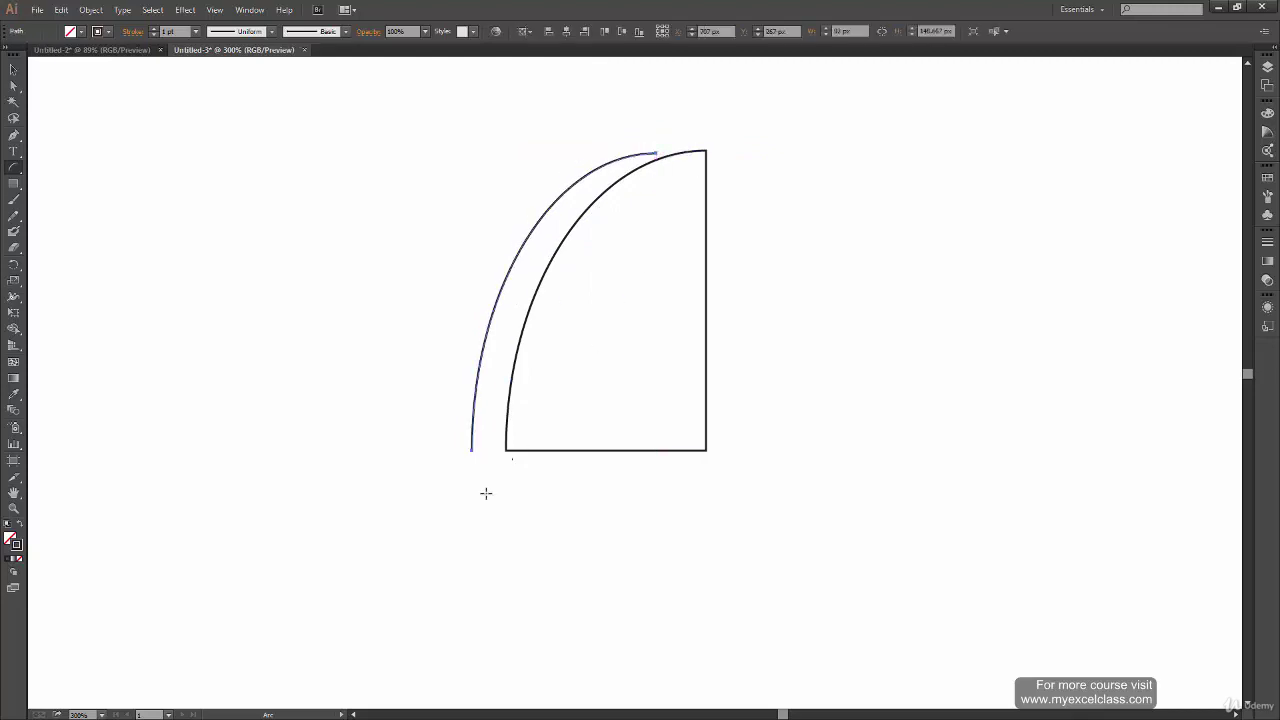
left_click(13, 68)
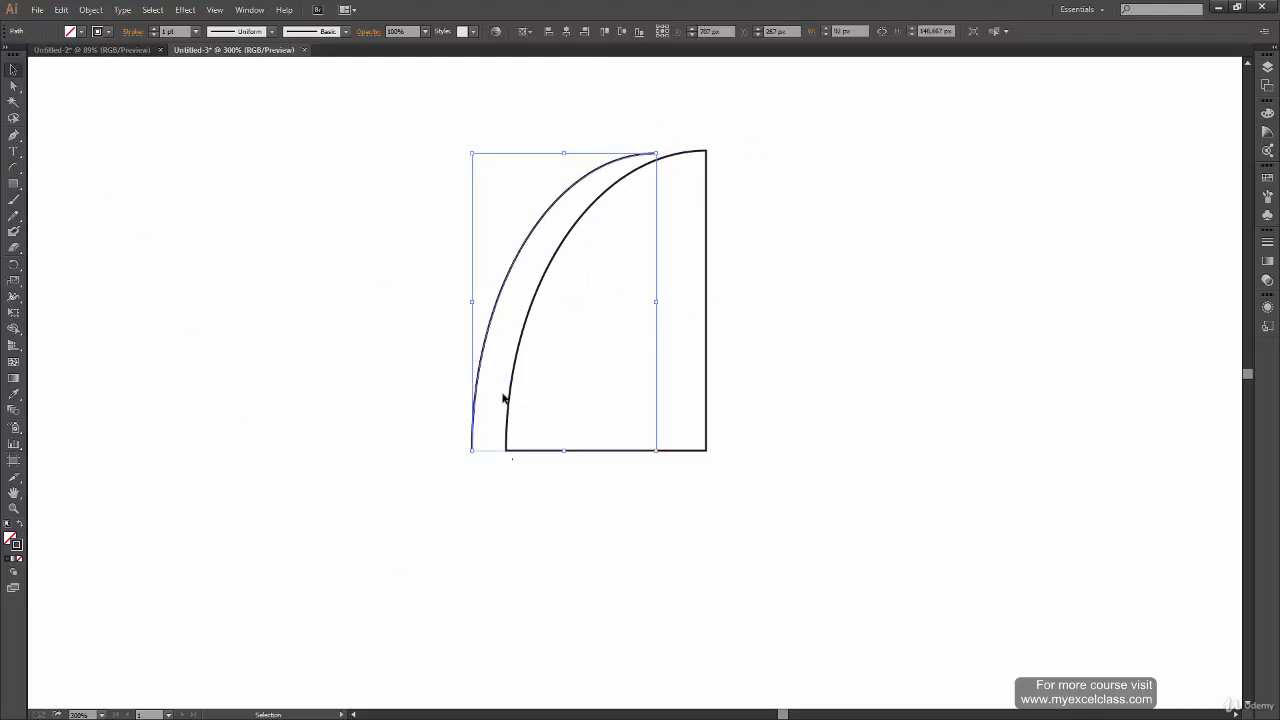
key("shift+Left")
key("shift+Left")
key("shift+Left")
key("shift+Left")
key("shift+Left")
left_click(662, 410)
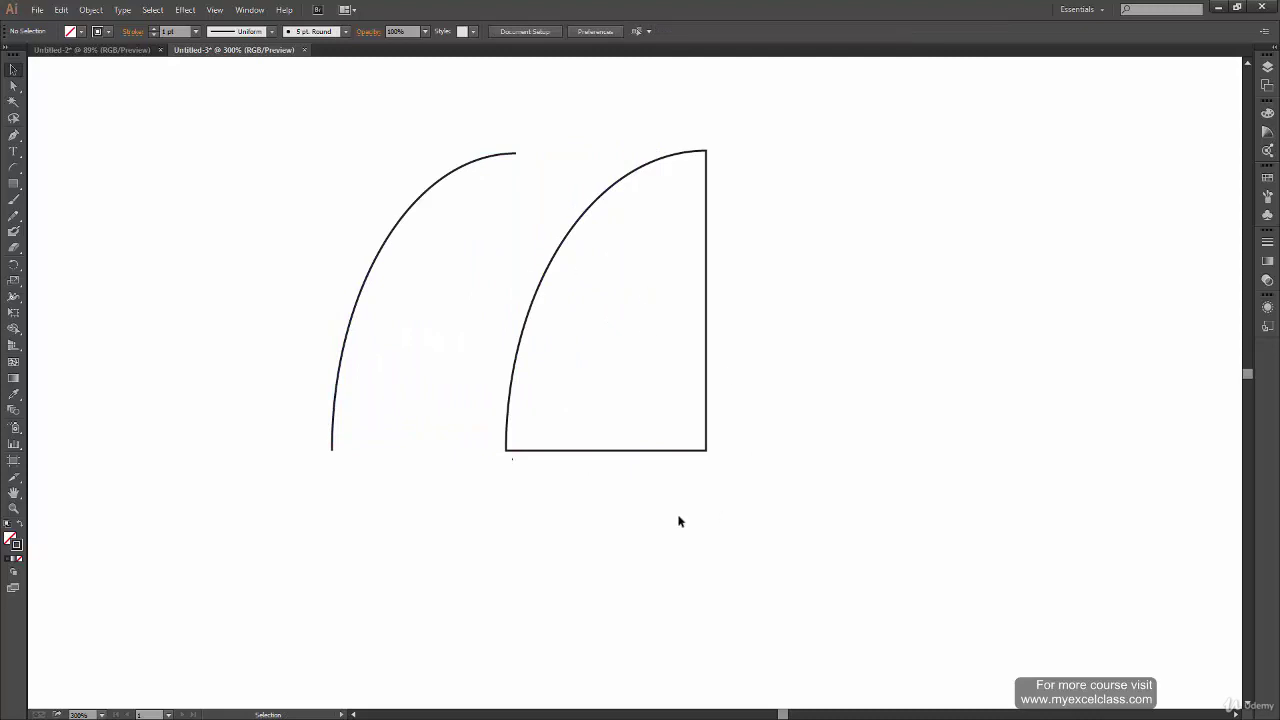
- Create a filled open arc of 200 × 50 px with a slope of 0, and undo it
left_click(13, 167)
left_click(431, 407)
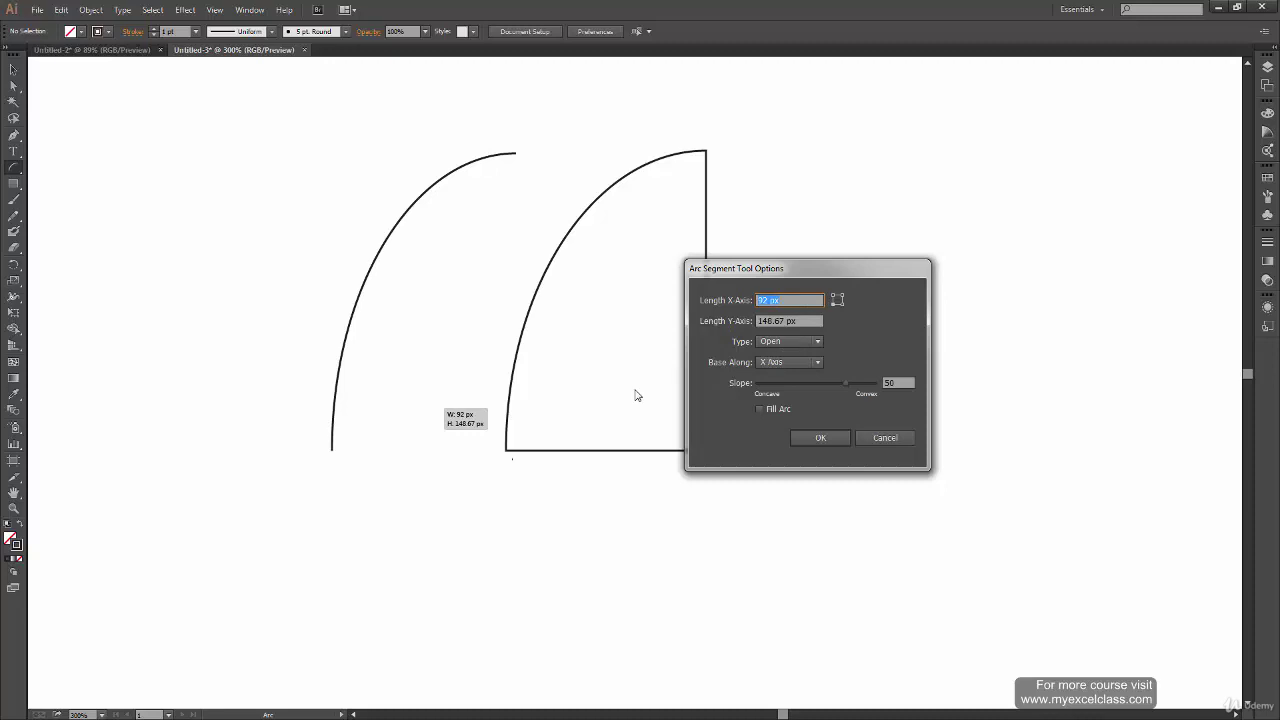
key("Tab")
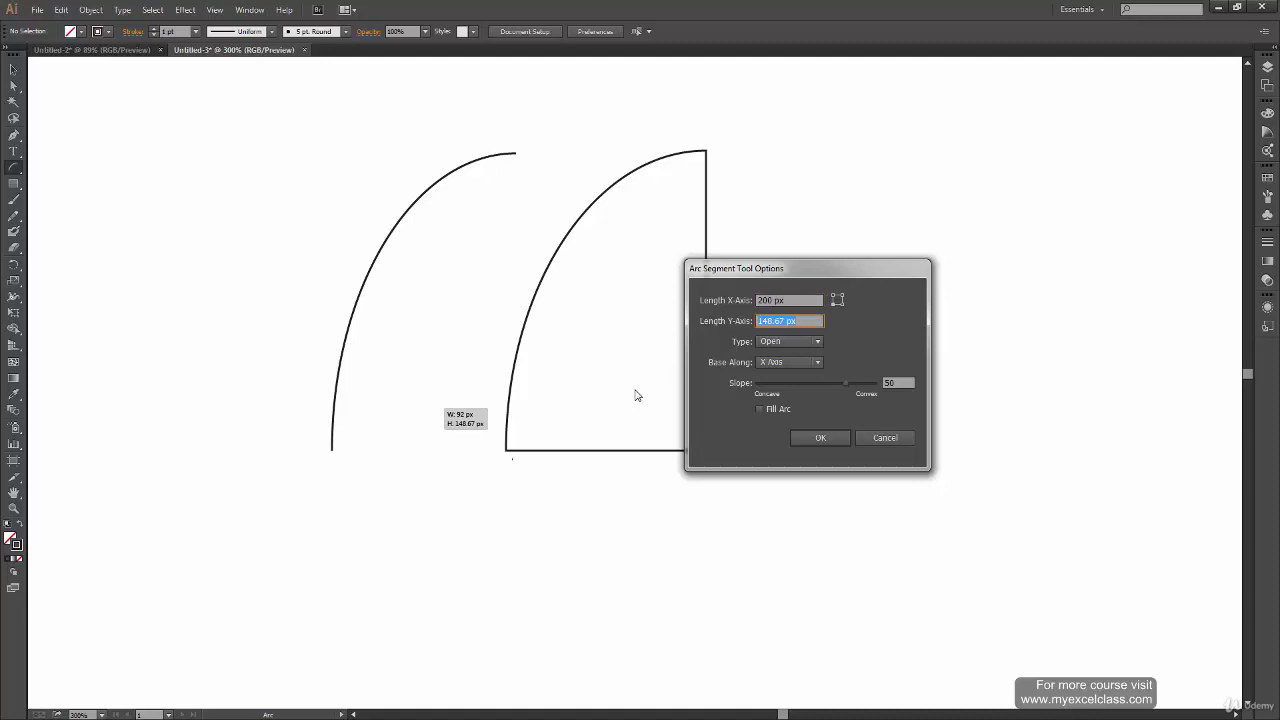
type("50")
left_click(760, 409)
left_click_drag(846, 383, 816, 385)
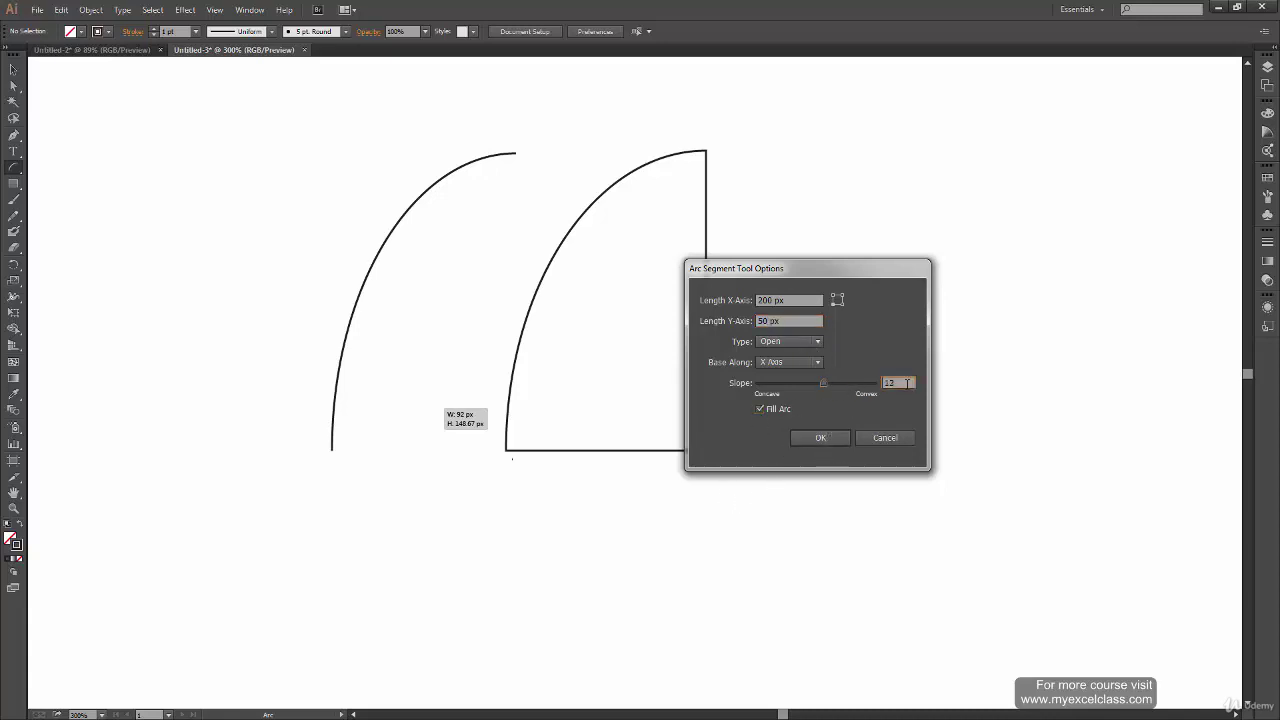
left_click(820, 439)
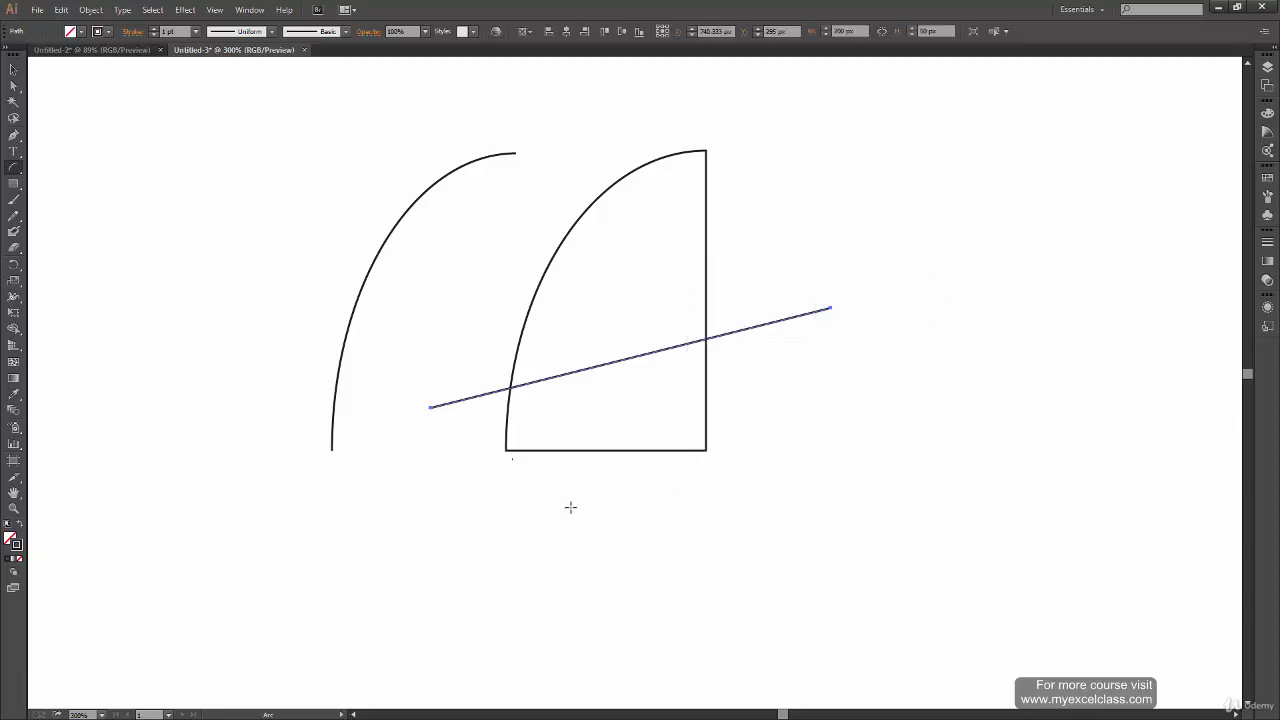
key("ctrl+z")
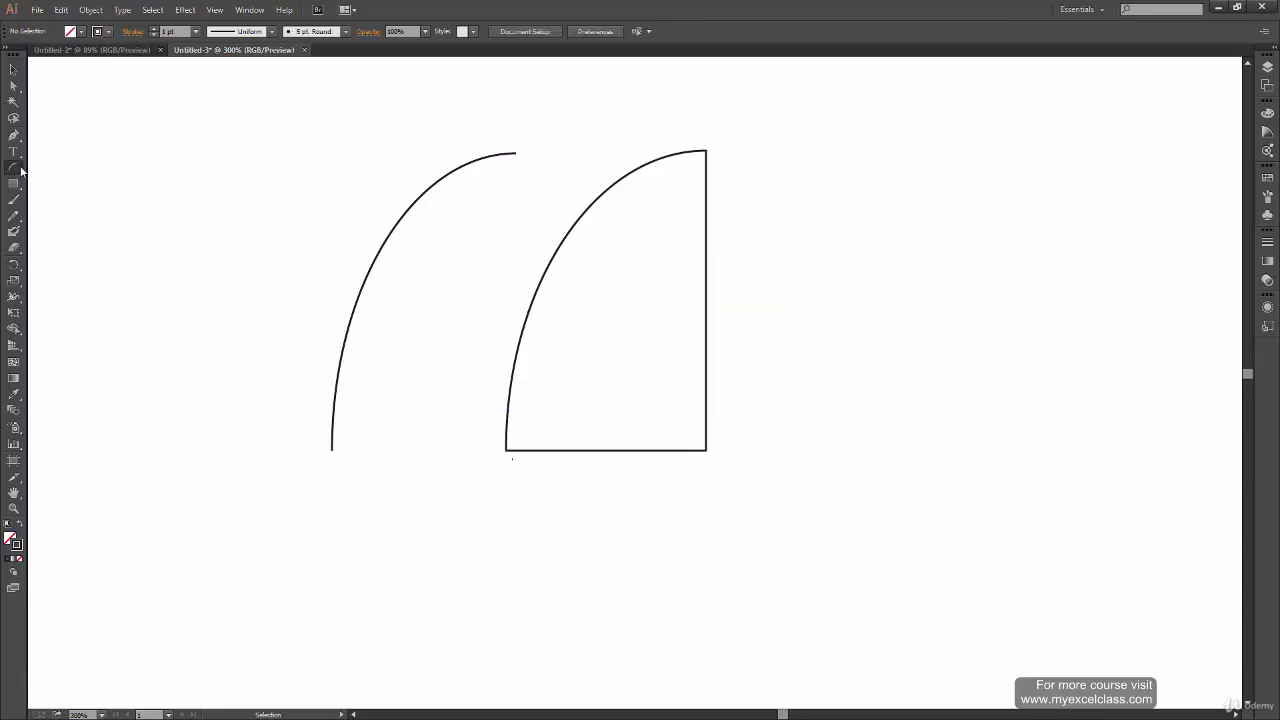
- Open the numeric options for a new arc to the left of the open arc
left_click(180, 286)
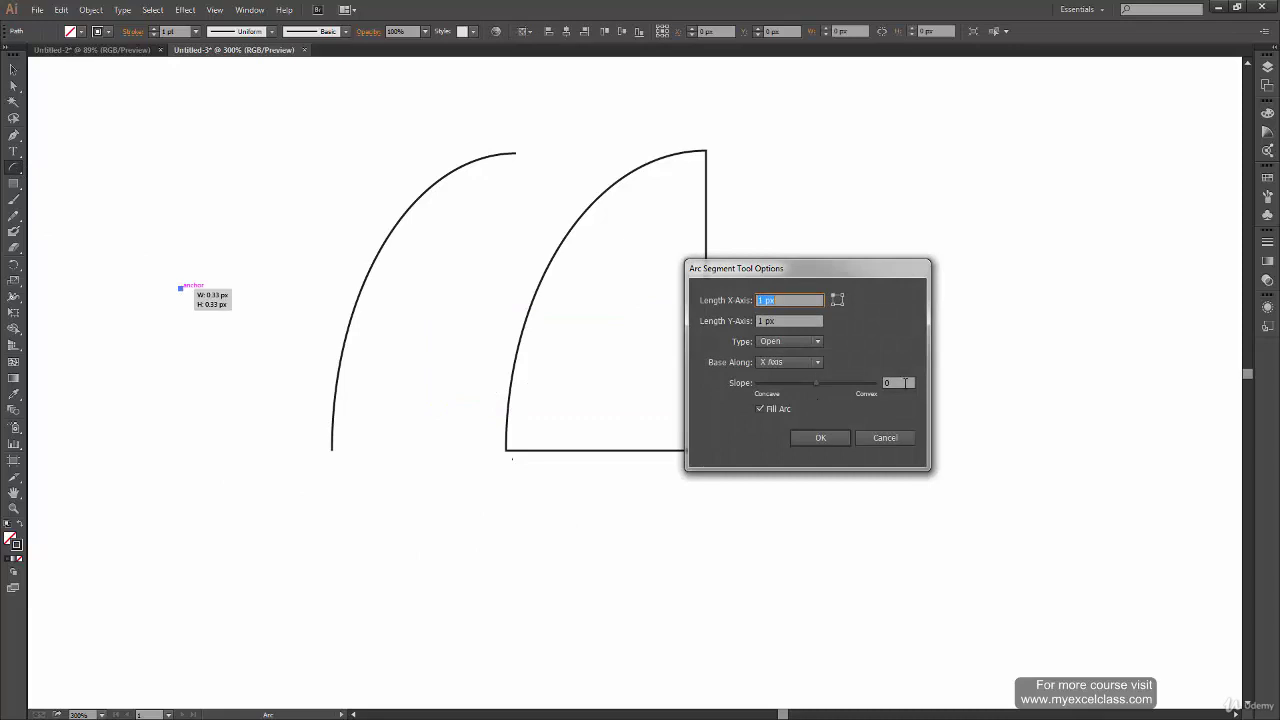
- Create an open arc based along the X axis, 200 px long by 50 px high, with a slope of 100
left_click(904, 382)
type("100")
key("Tab")
type("200")
key("Tab")
type("50")
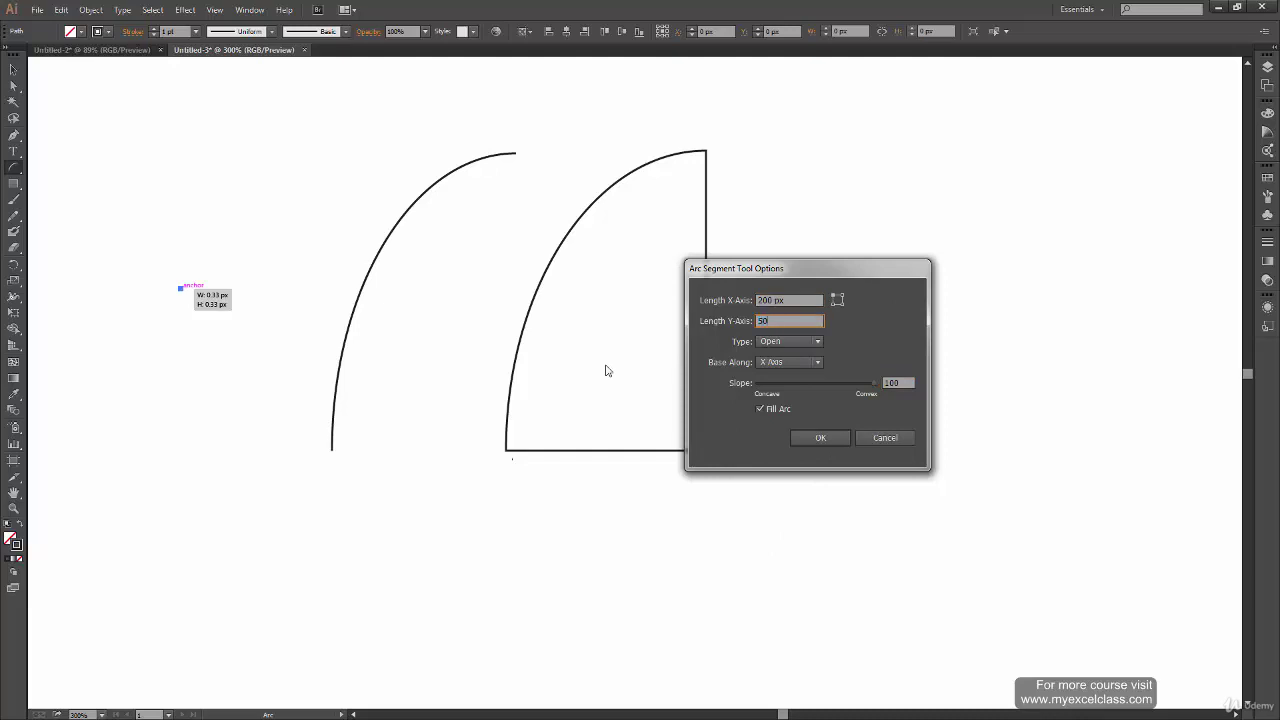
left_click(817, 442)
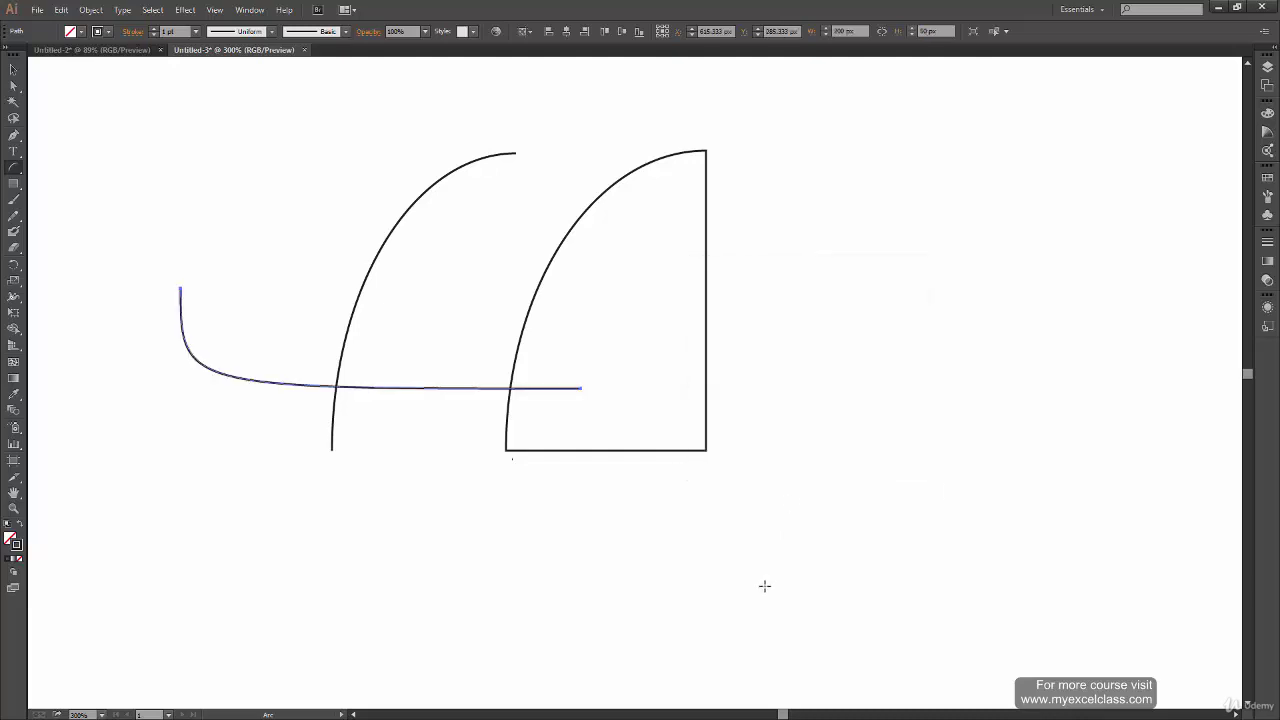
- Move the new arc below the two existing shapes and give it a red ff0000 fill
left_click(15, 69)
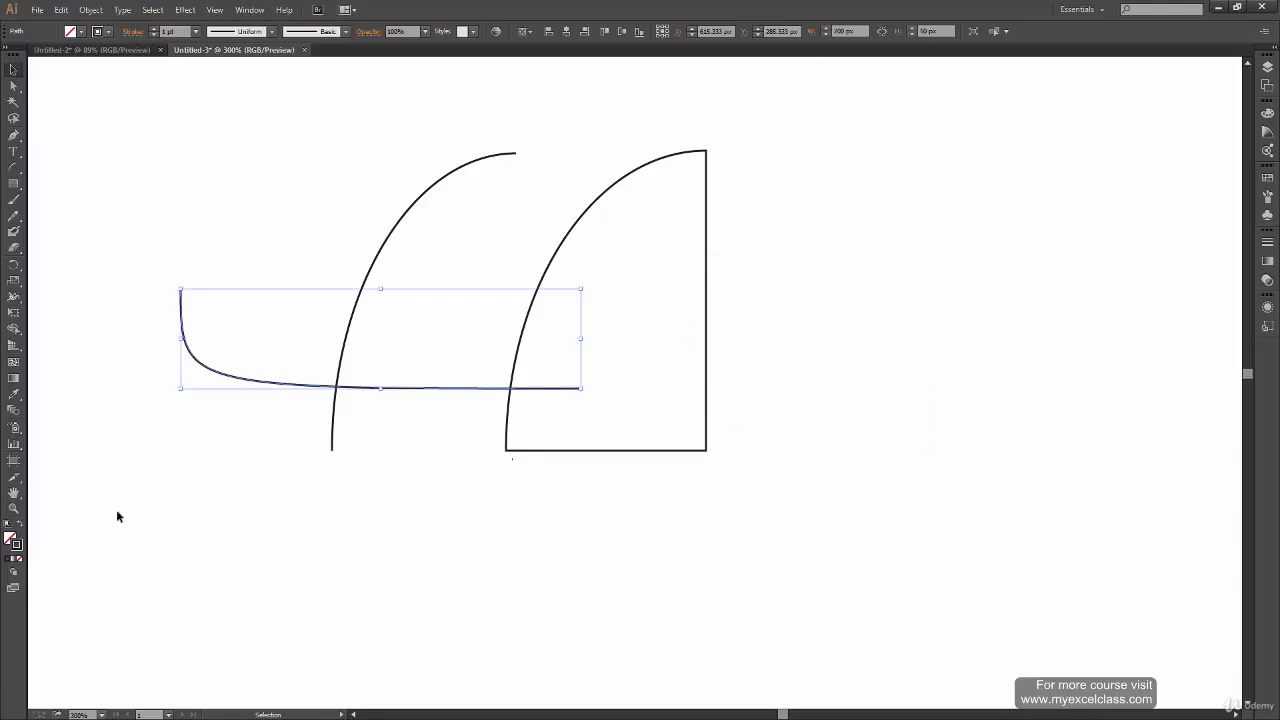
left_click_drag(248, 390, 218, 564)
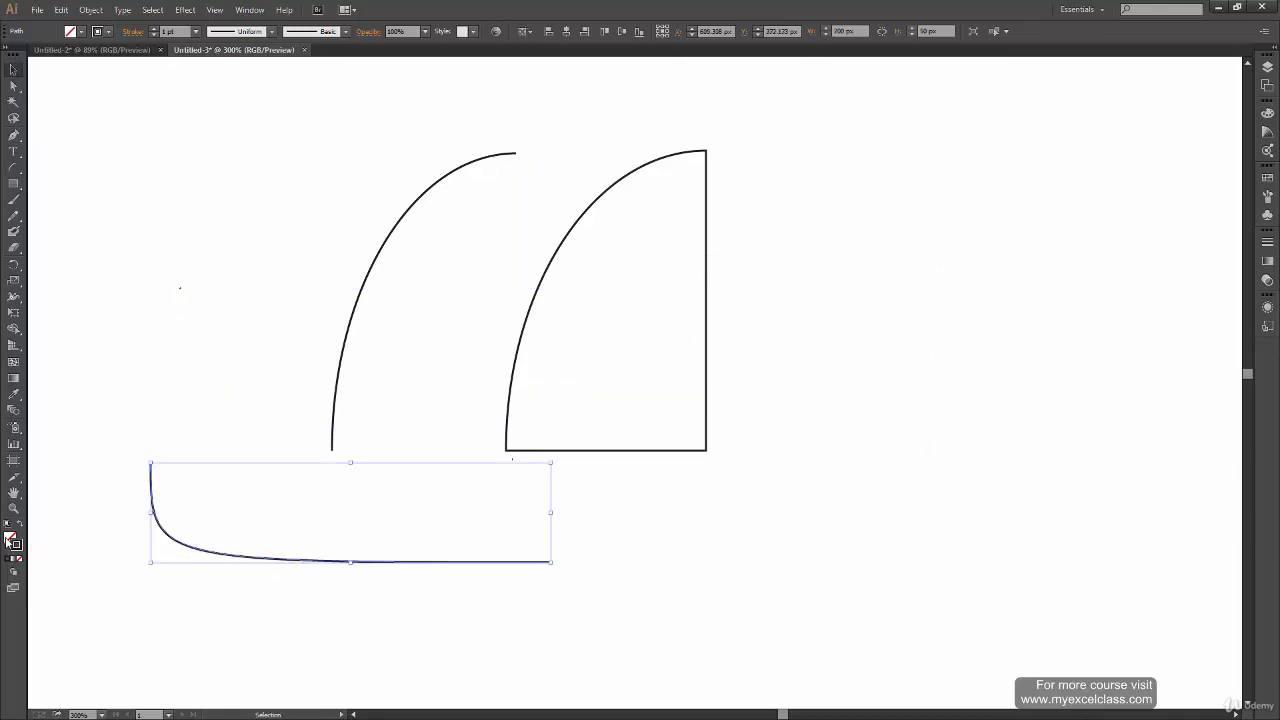
left_click(7, 525)
double_click(10, 539)
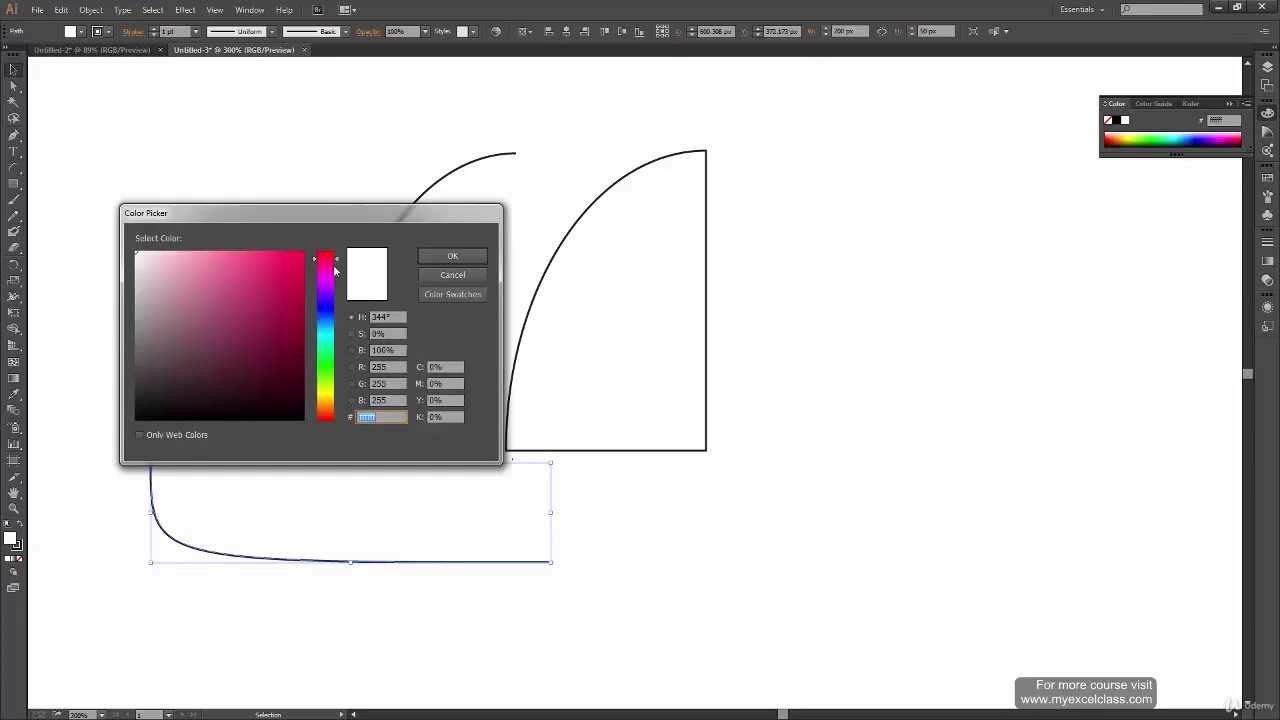
type("ff0000")
left_click(452, 256)
left_click(377, 595)
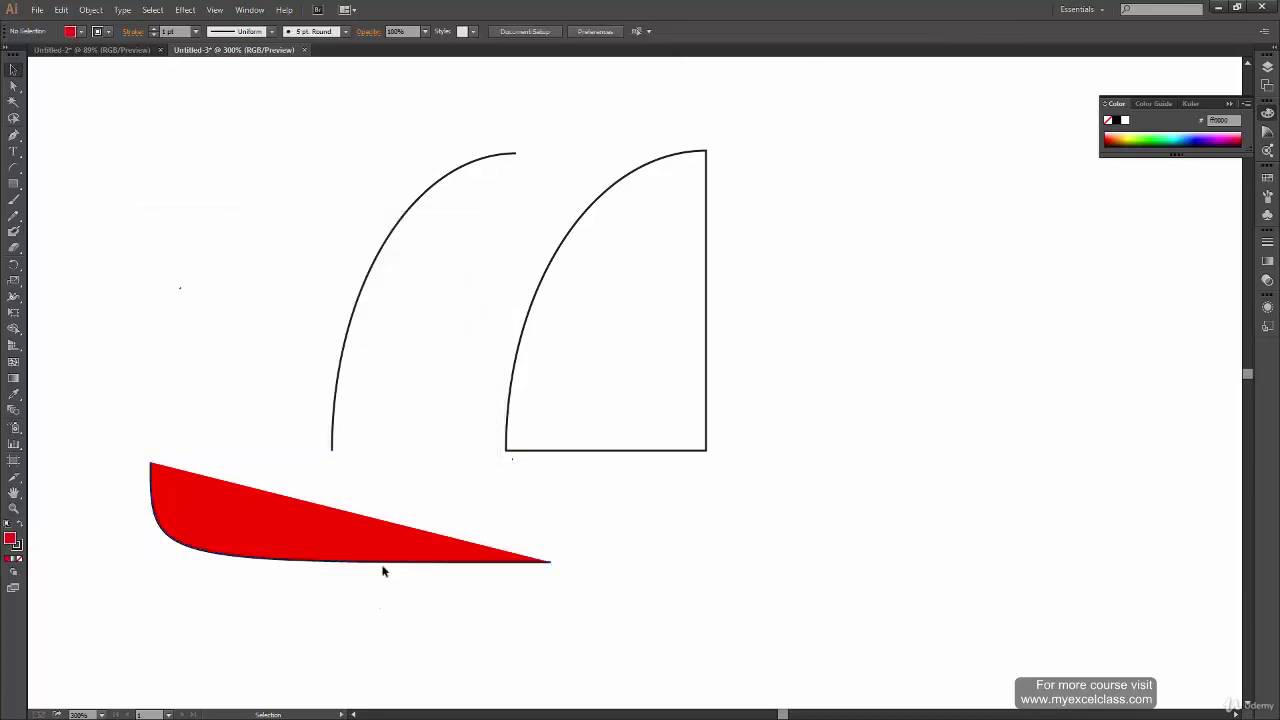
- Delete the red arc and create another open arc, 200 px by 50 px with a slope of 50, below the existing shapes
left_click_drag(383, 566, 376, 574)
key("Delete")
left_click(13, 167)
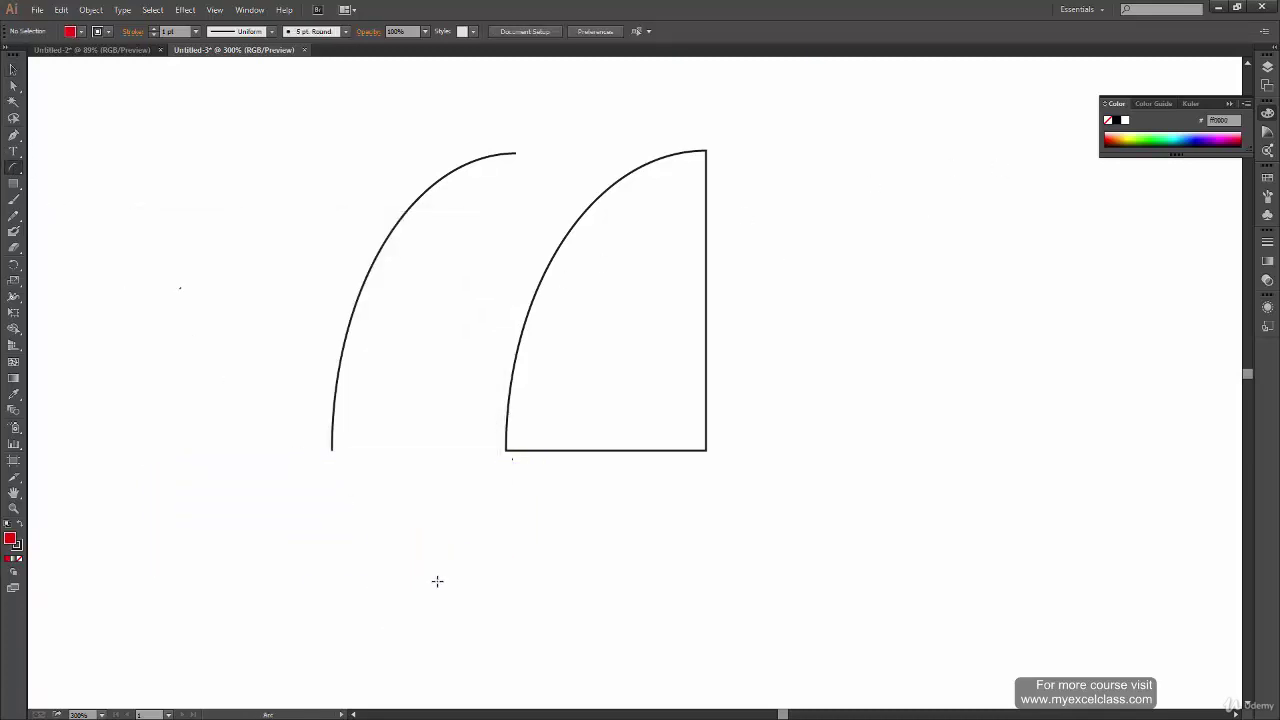
left_click(440, 580)
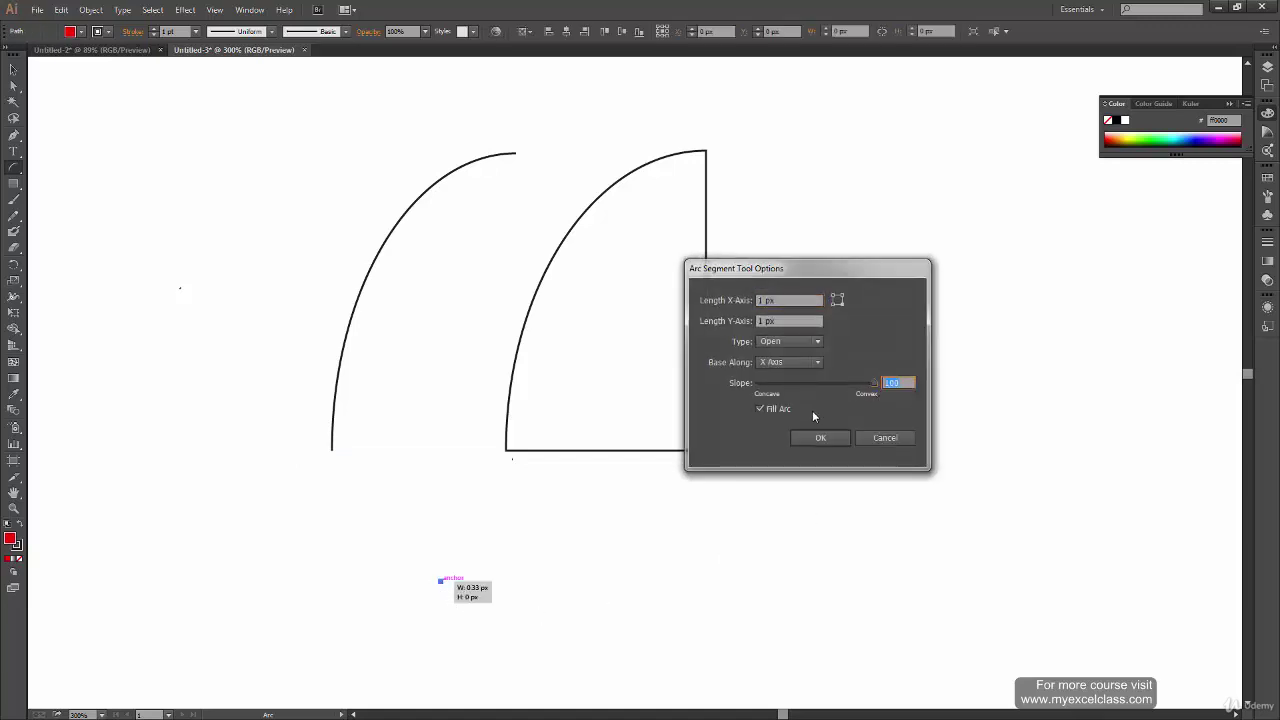
type("50")
left_click(753, 300)
type("200")
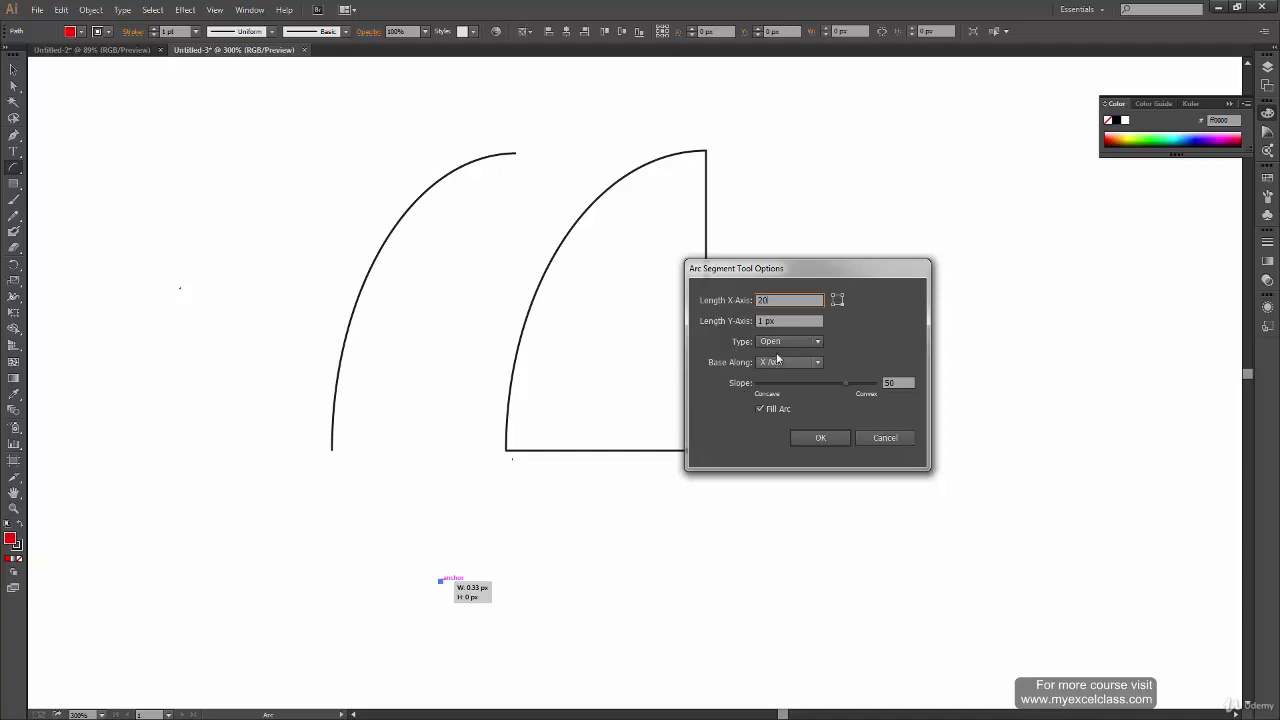
key("Tab")
type("50")
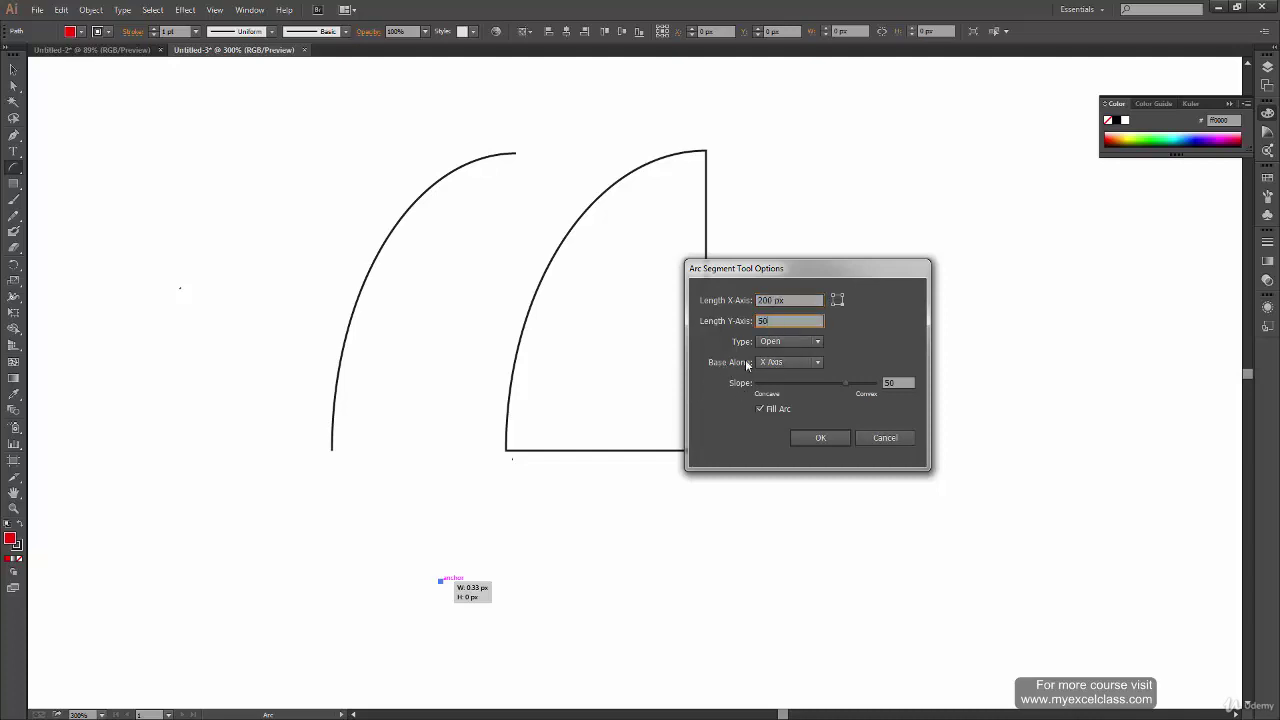
left_click(819, 440)
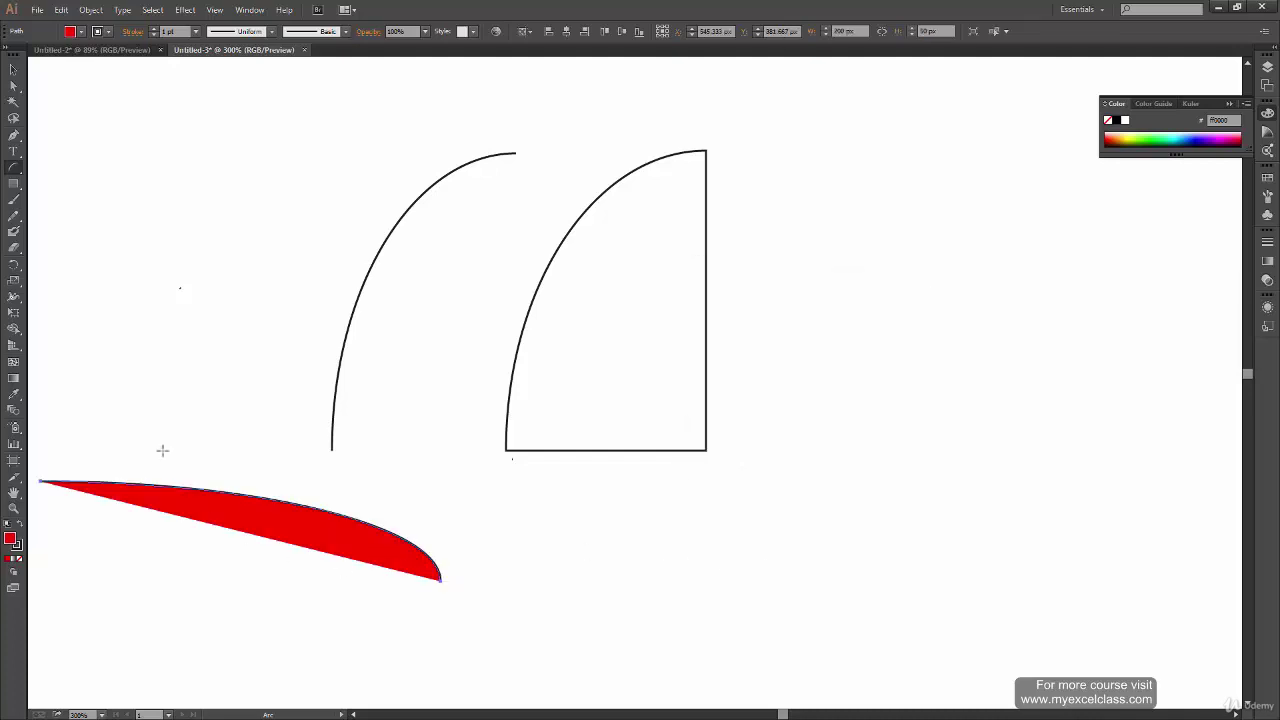
left_click(13, 69)
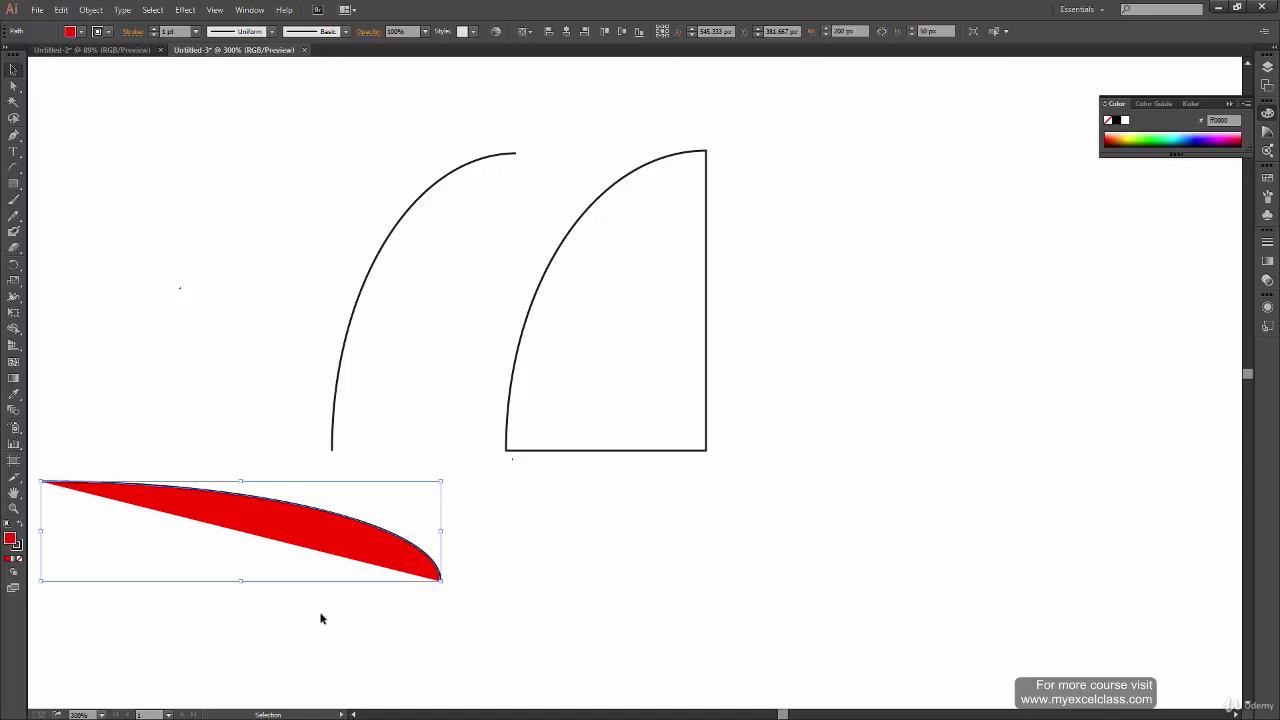
left_click(490, 560)
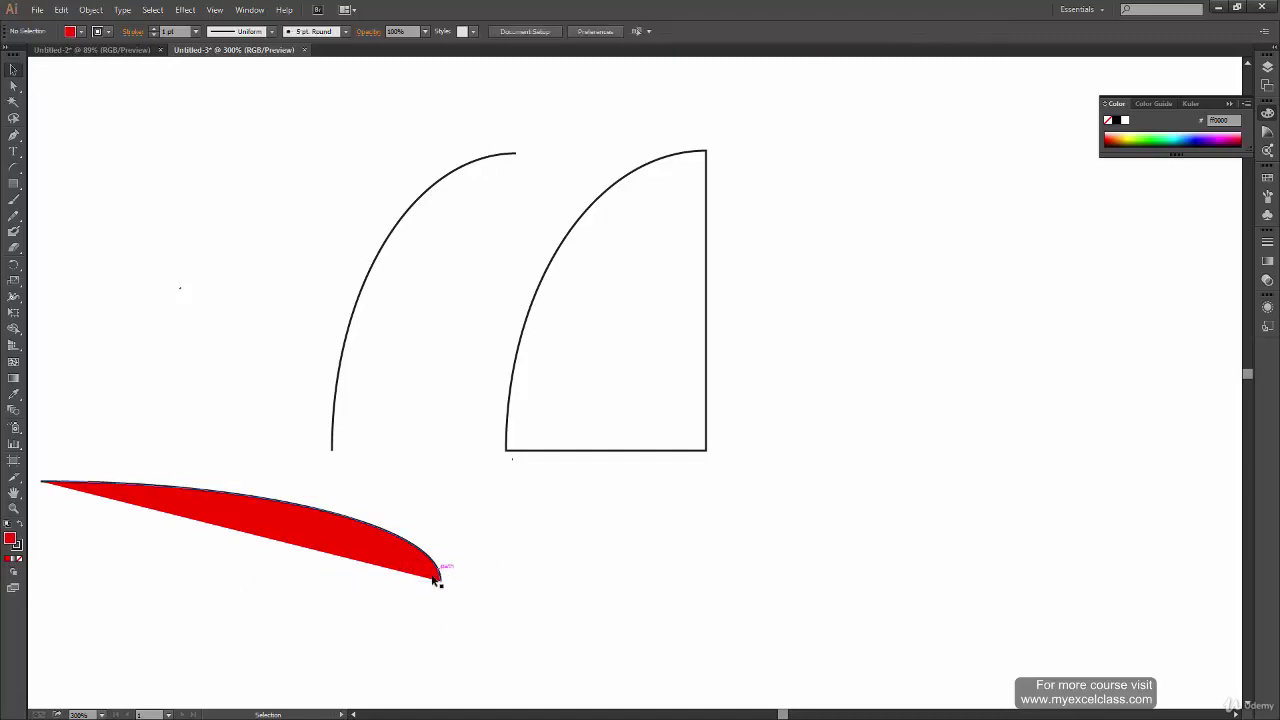
- Draw three red arcs fanning out from one start point beside the closed shape, the first about 114 × 120 px, the last about 68 × 203 px
left_click(13, 168)
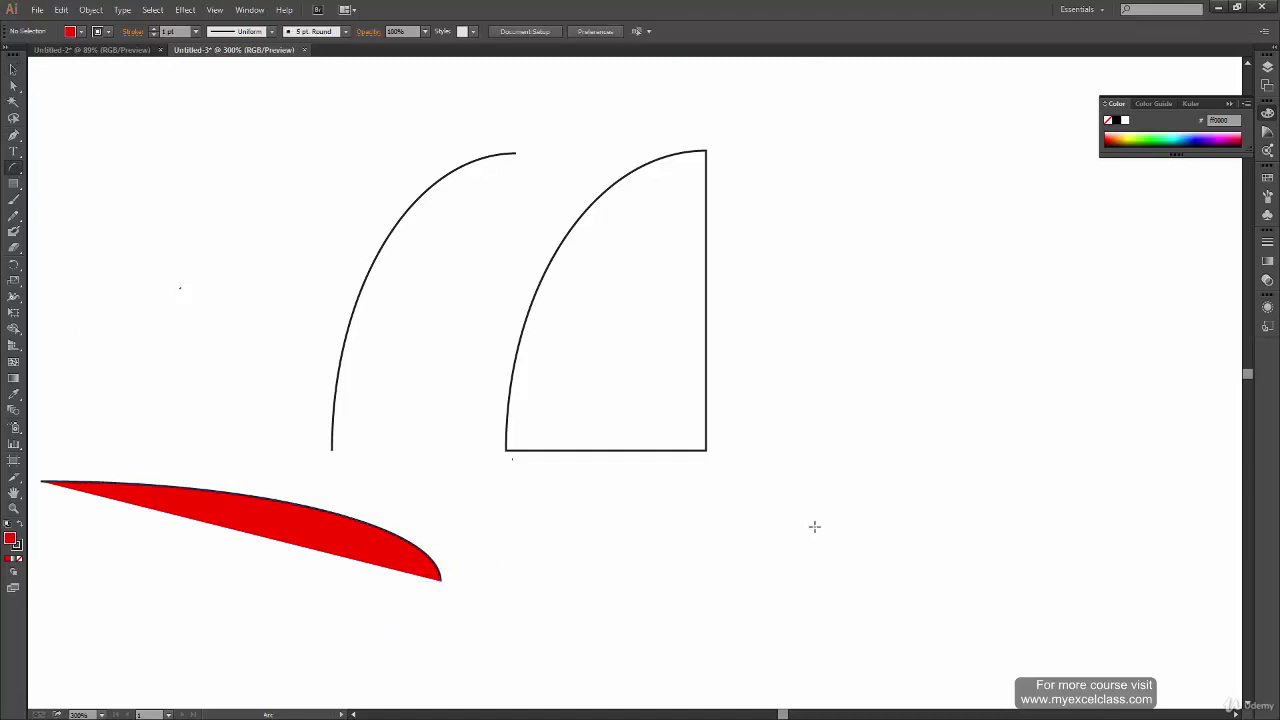
left_click_drag(812, 520, 1040, 284)
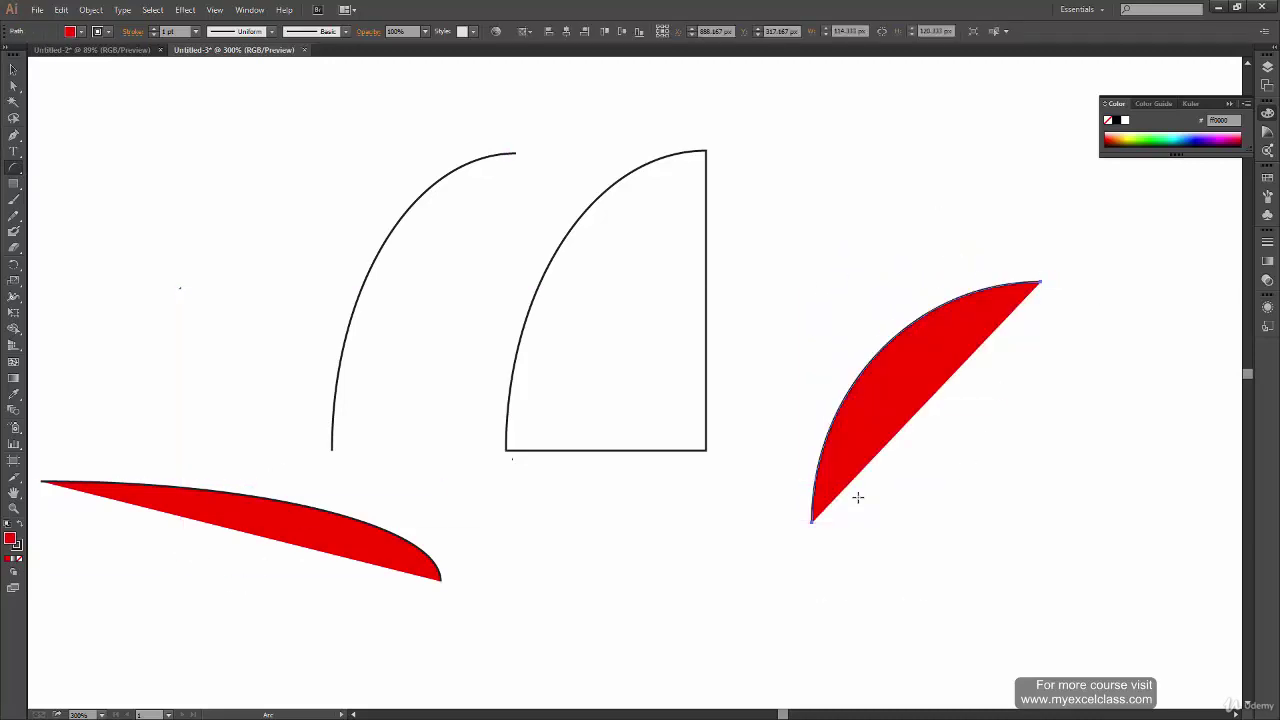
left_click_drag(812, 520, 938, 250)
left_click_drag(812, 520, 946, 118)
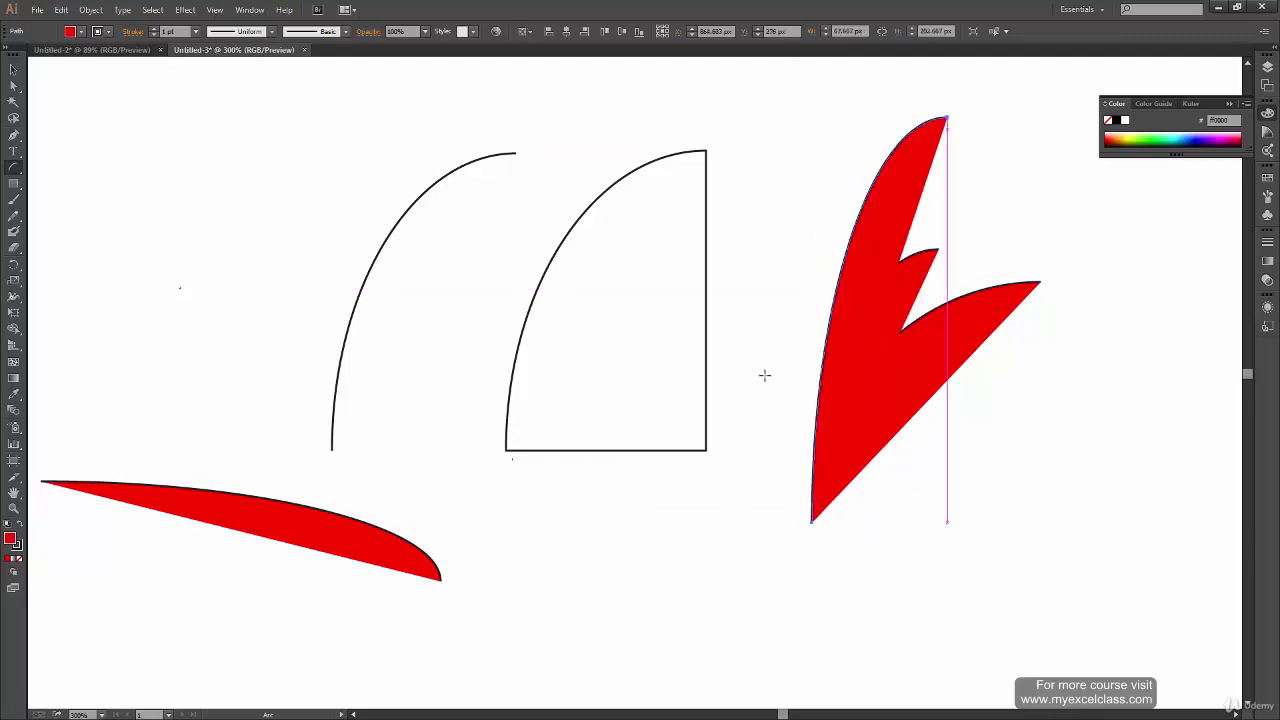
- Delete all the artwork from the document
left_click(13, 68)
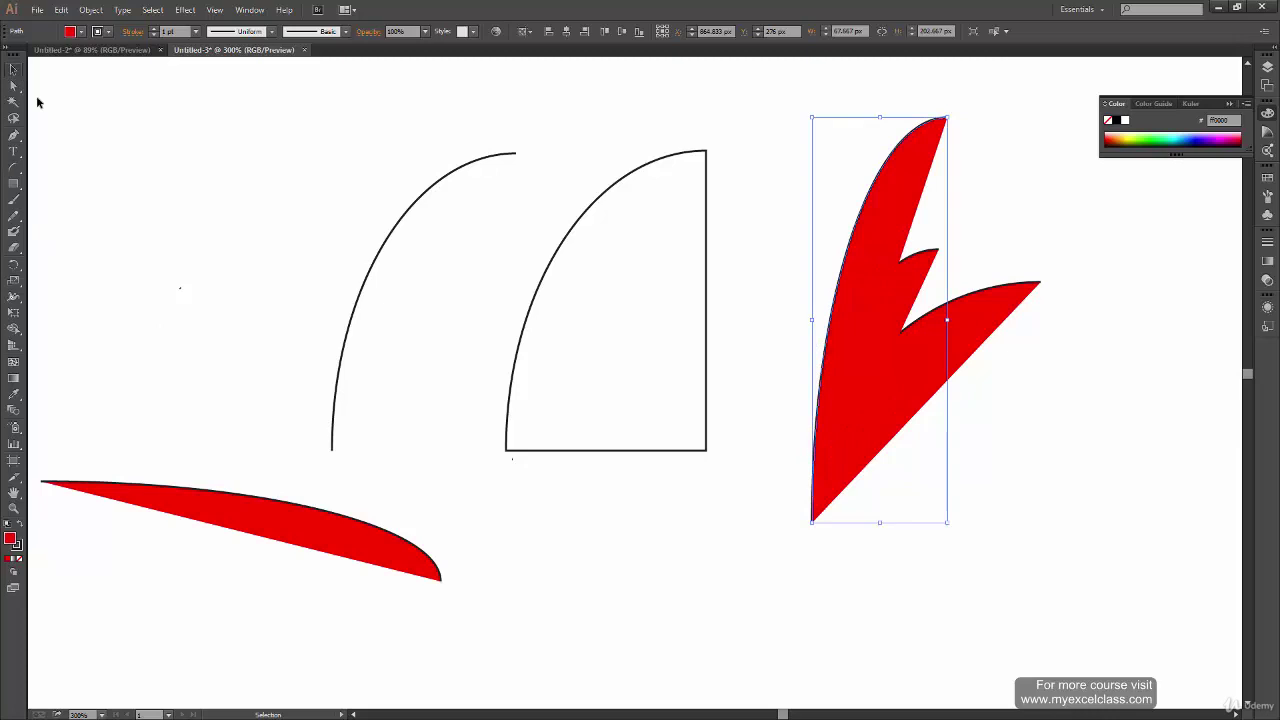
left_click(672, 555)
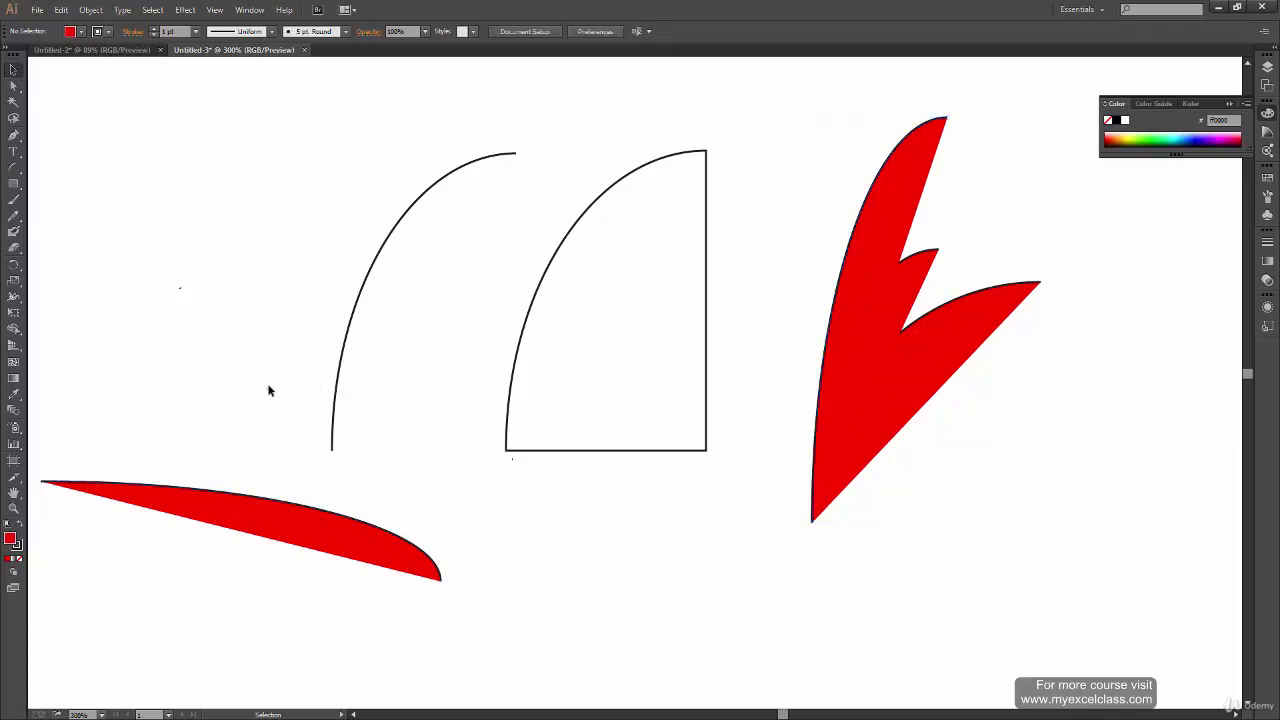
key("ctrl+a")
key("Delete")
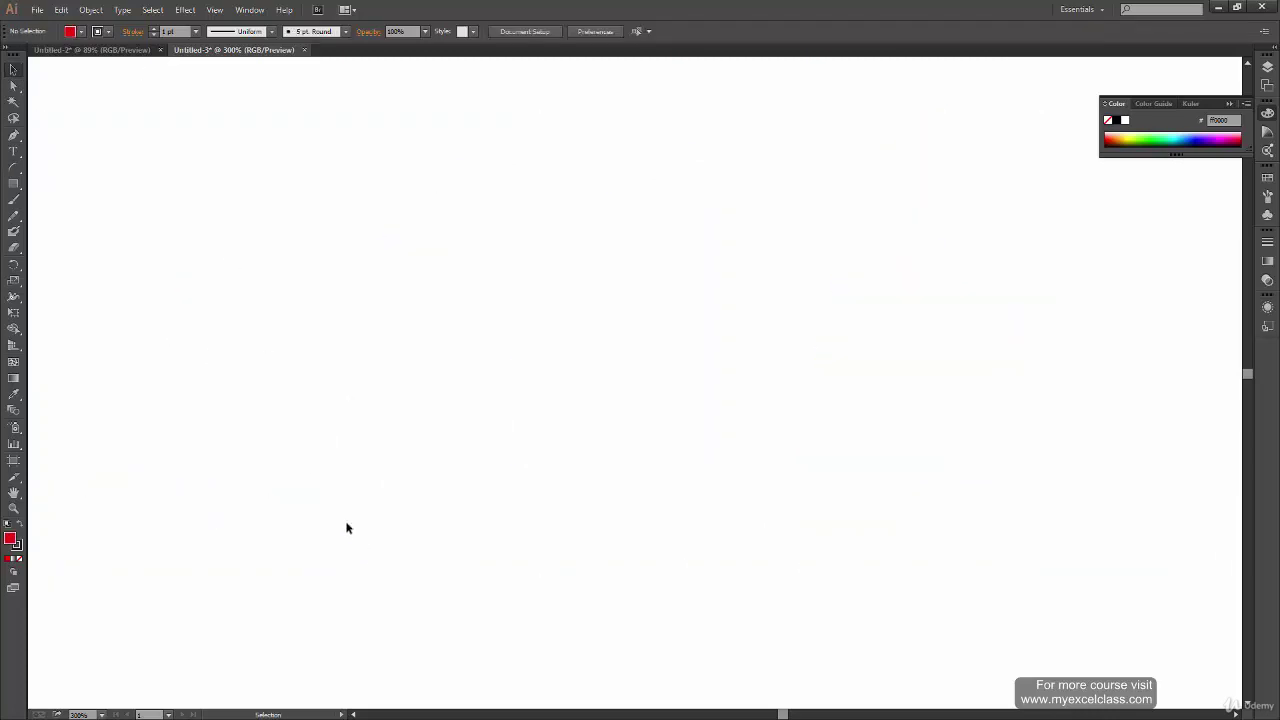
- Create a spiral with a radius of 400 px, 80% decay and 10 segments
left_click_drag(14, 167, 89, 194)
left_click(602, 354)
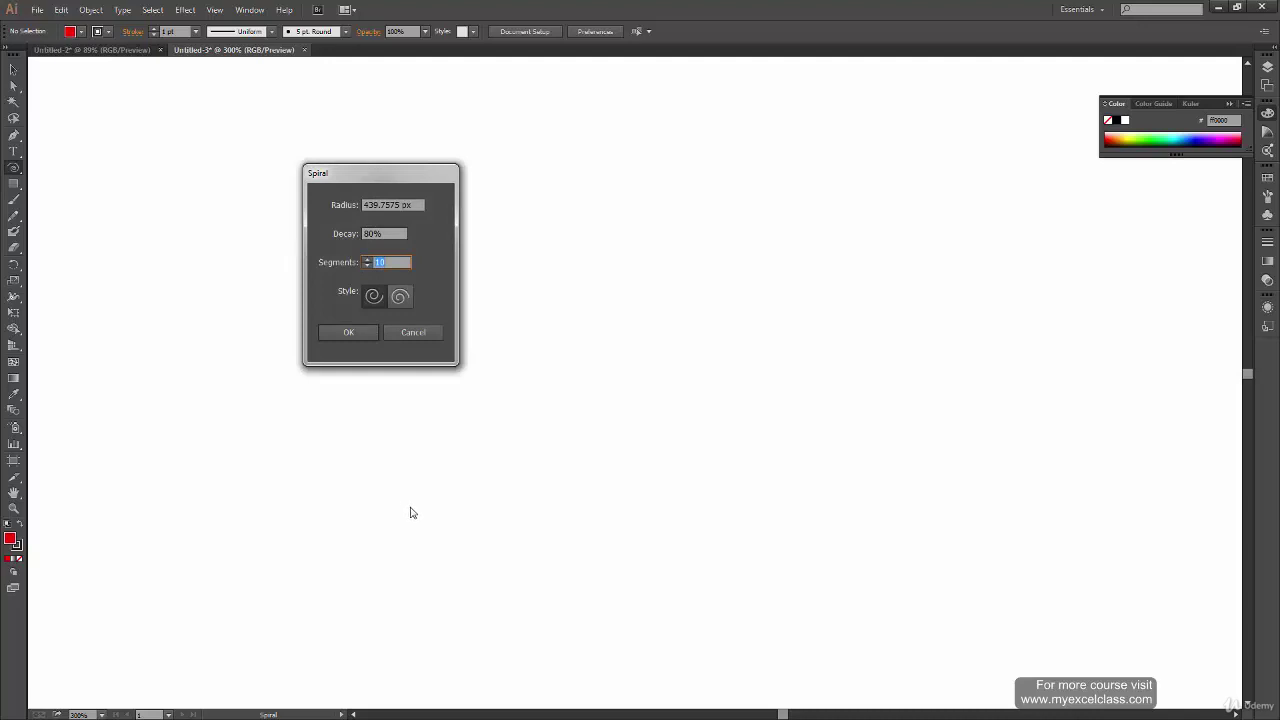
left_click_drag(393, 188, 556, 219)
key("Tab")
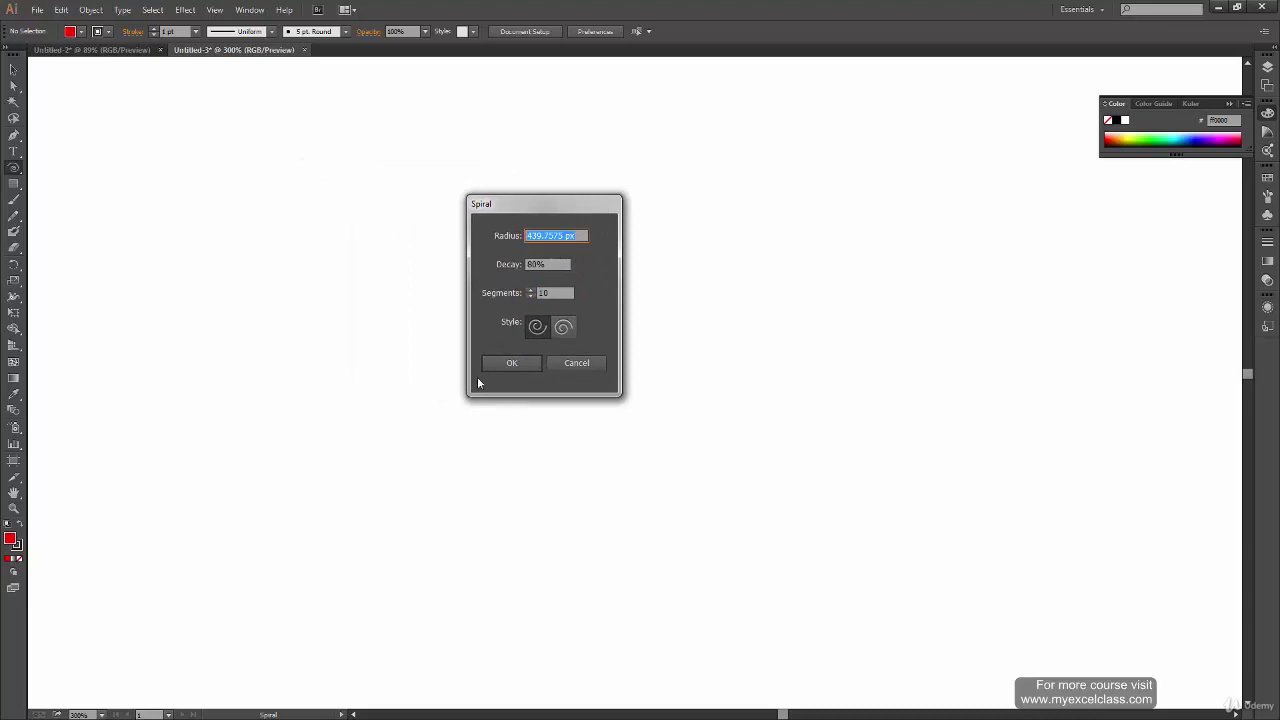
type("400")
left_click(511, 363)
key("v")
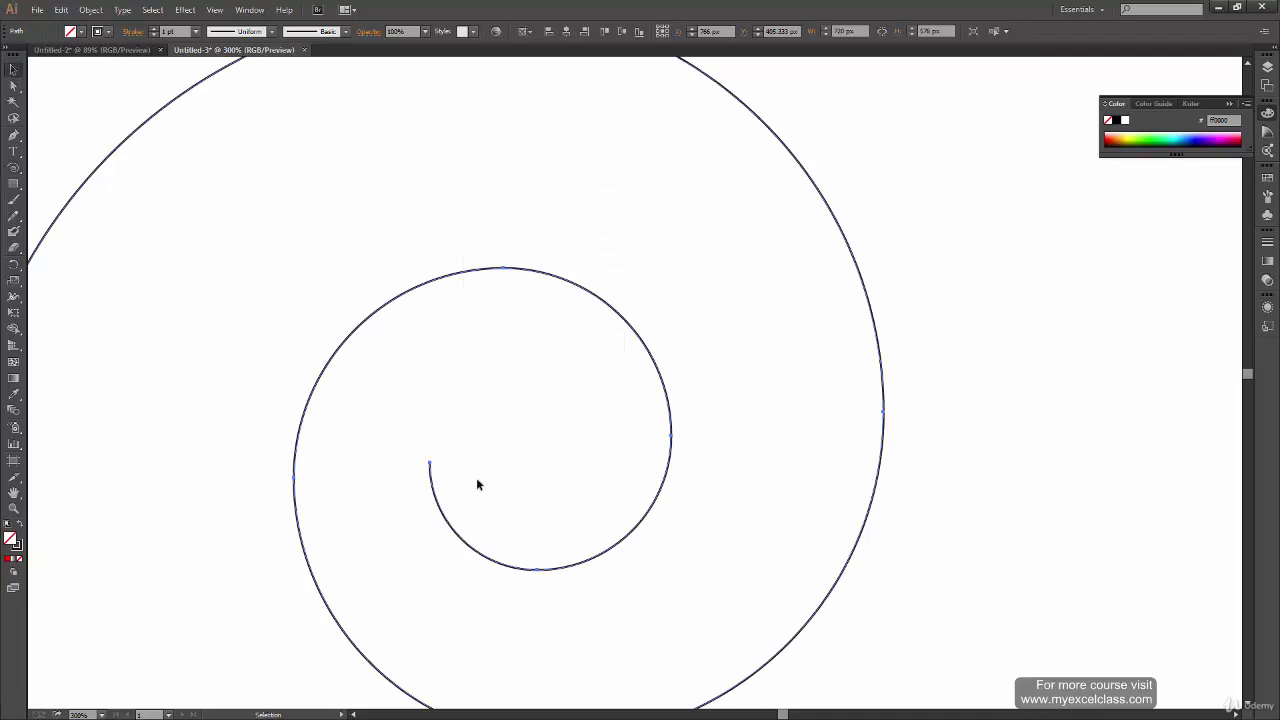
key("a")
key("ctrl+minus")
key("ctrl+minus")
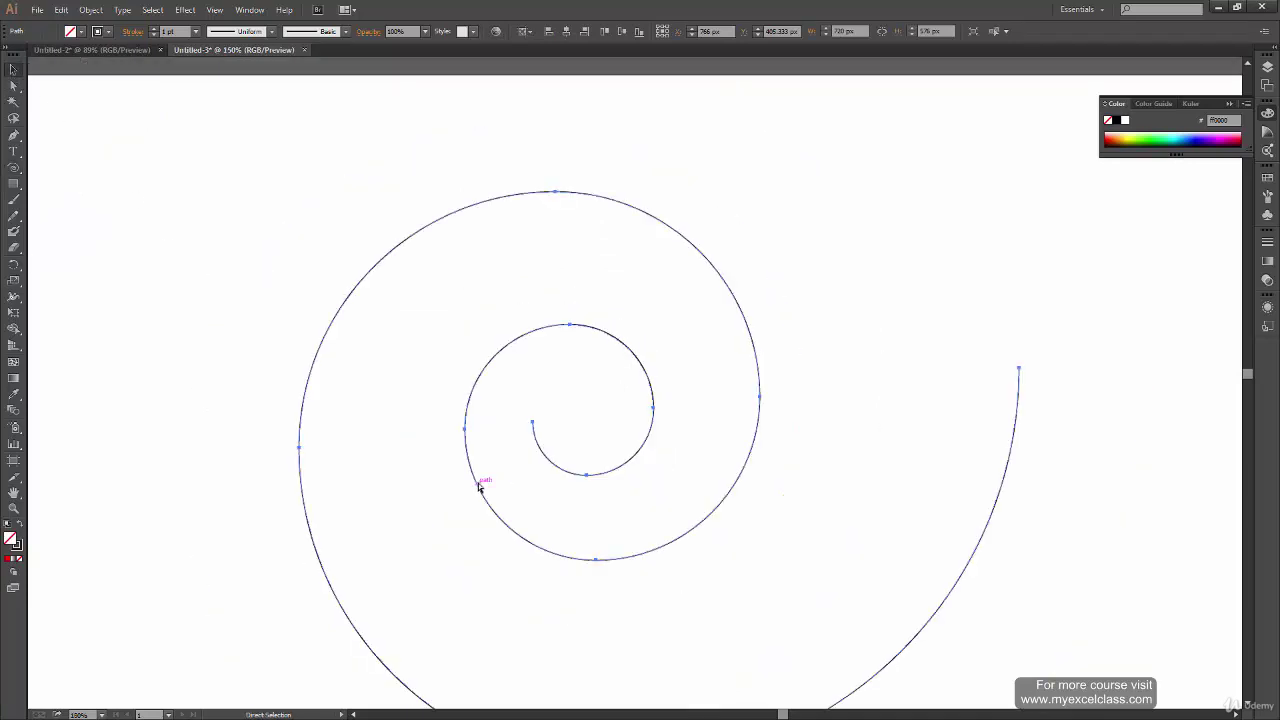
key("ctrl+0")
key("v")
left_click(617, 600)
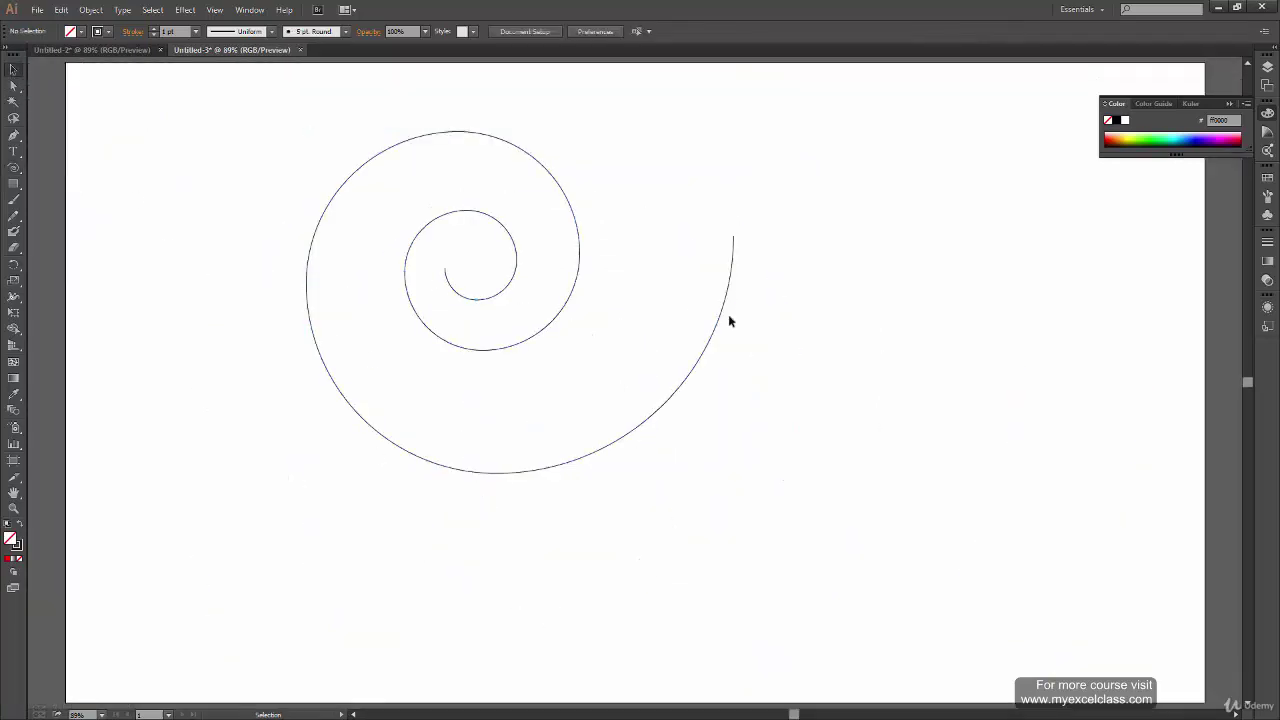
- Create a smaller spiral with a radius of 200 px in the lower-right part of the artboard
left_click(14, 168)
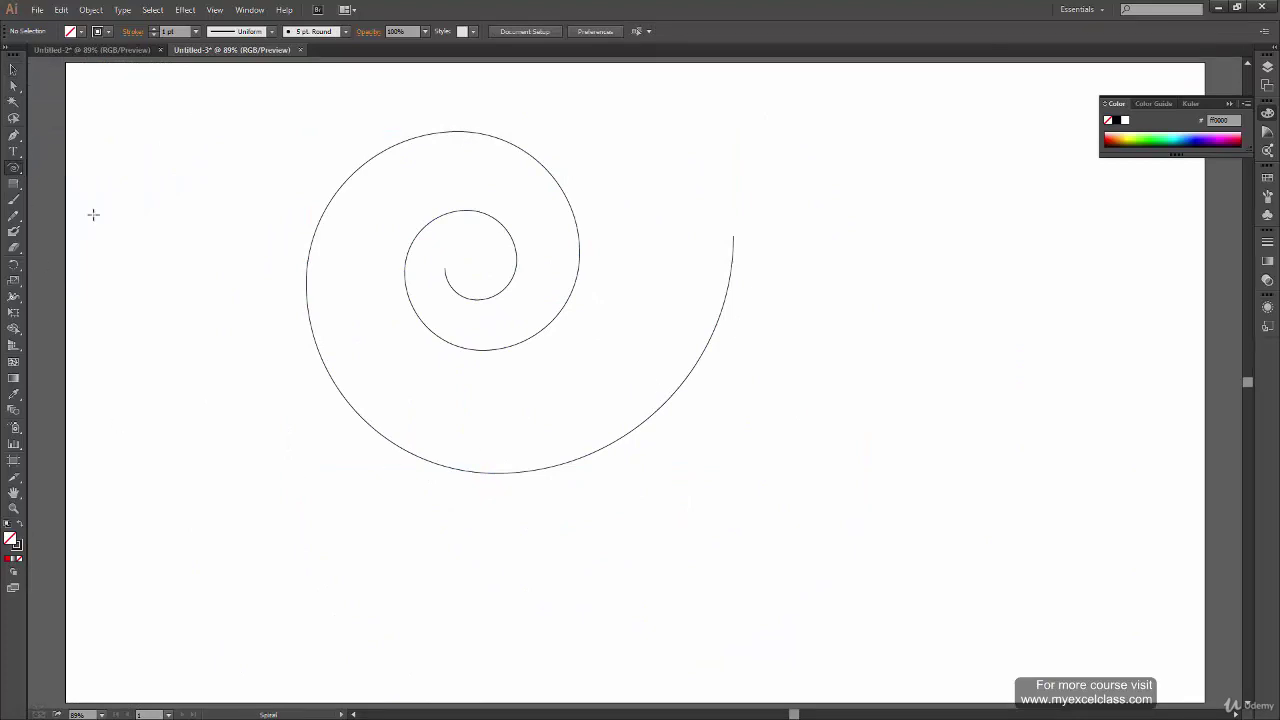
left_click(870, 515)
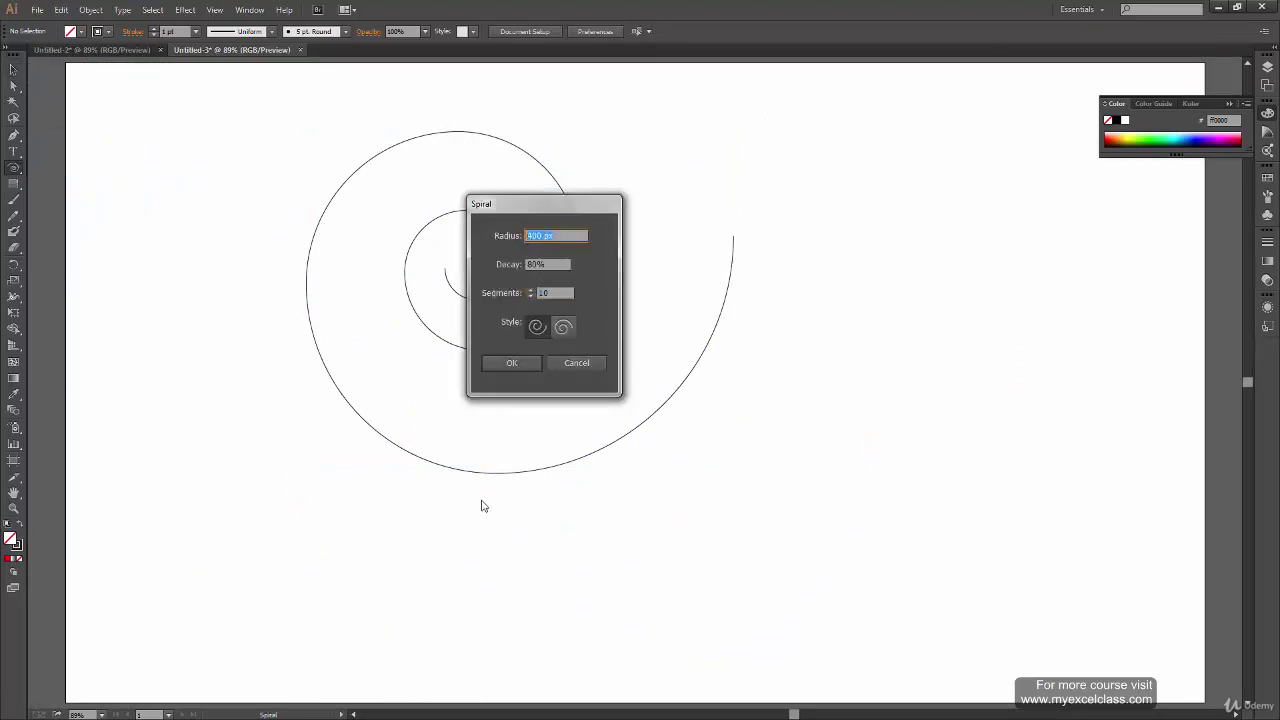
type("200")
left_click(515, 362)
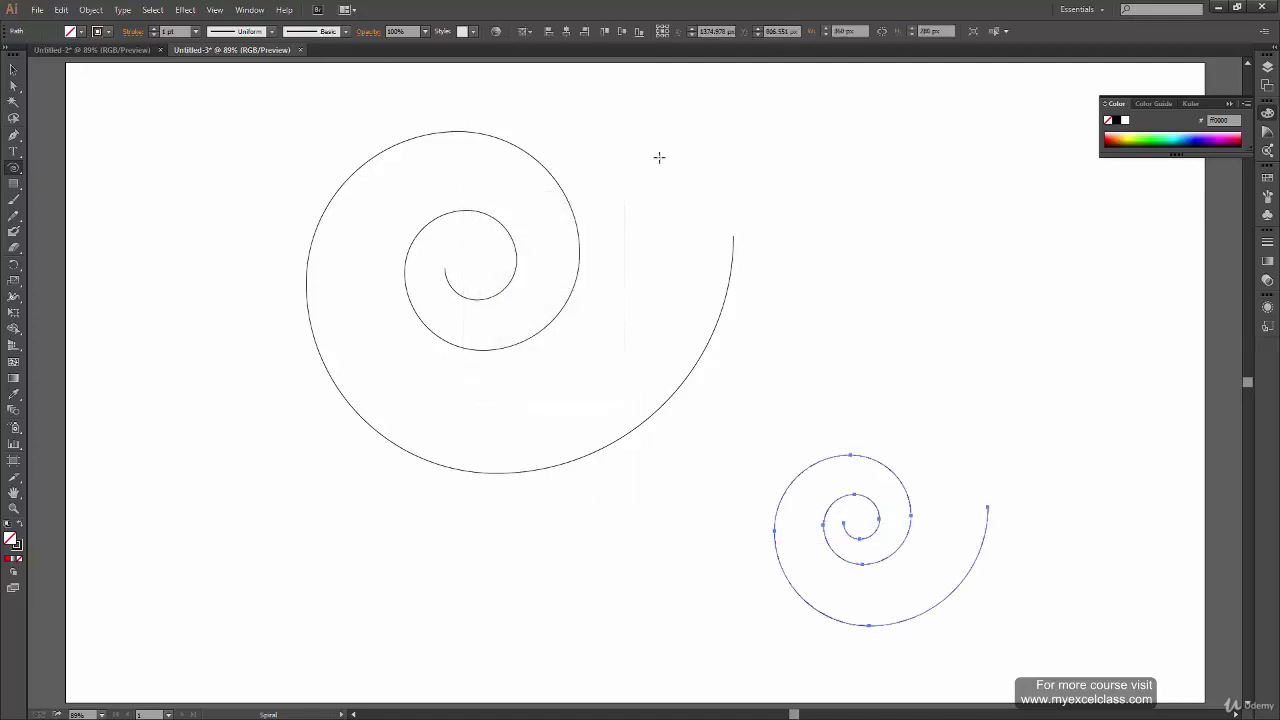
- Try a 200 px radius spiral with 100% decay near the artboard's lower-left corner and undo it
left_click(170, 552)
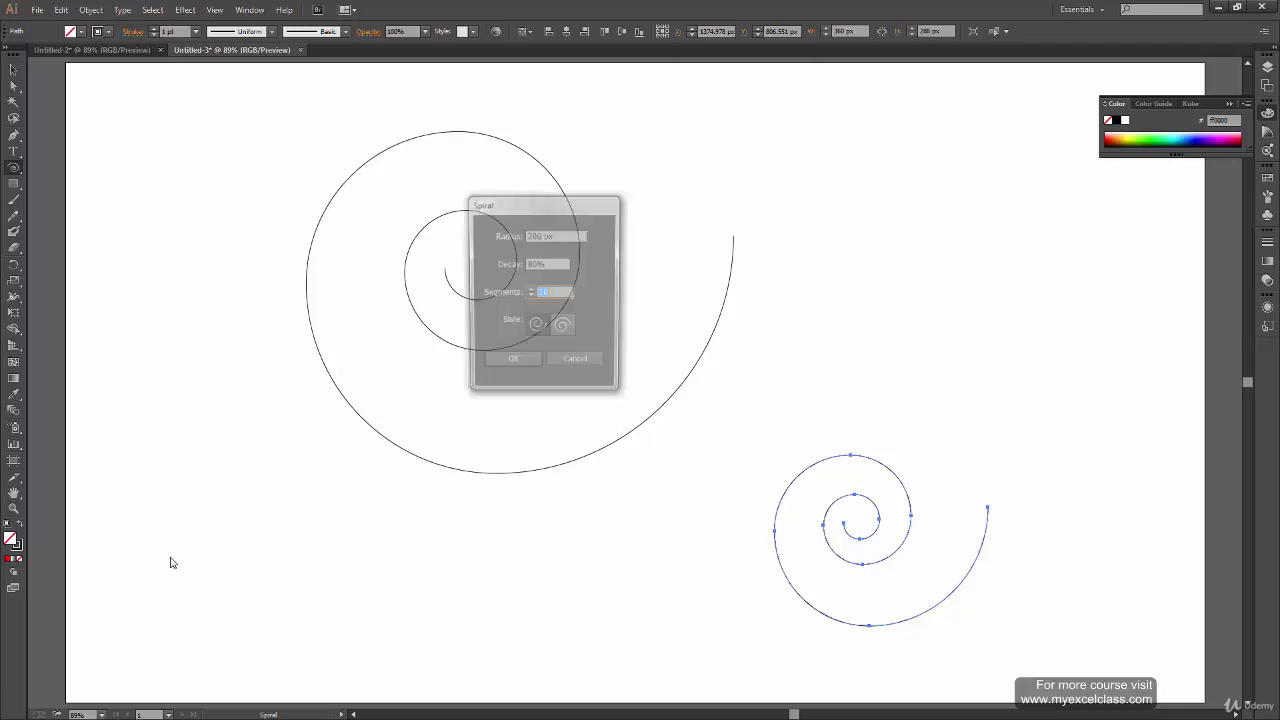
left_click(551, 263)
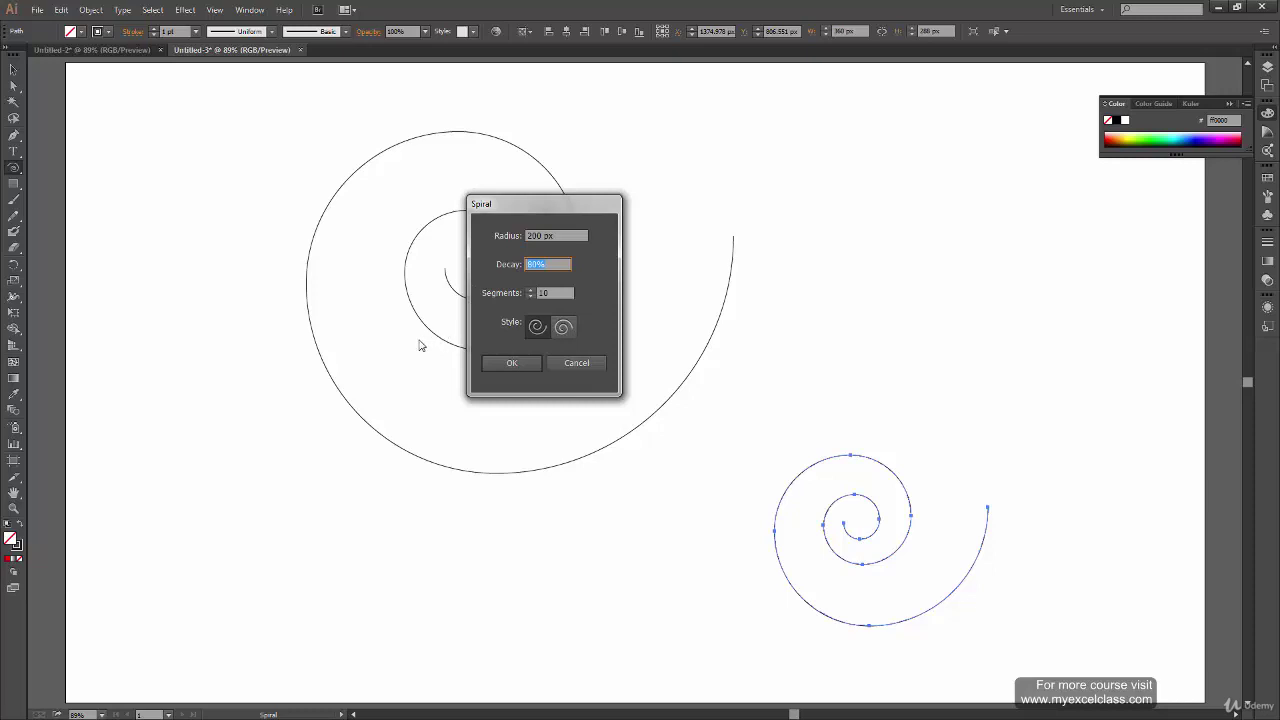
type("100")
left_click(513, 363)
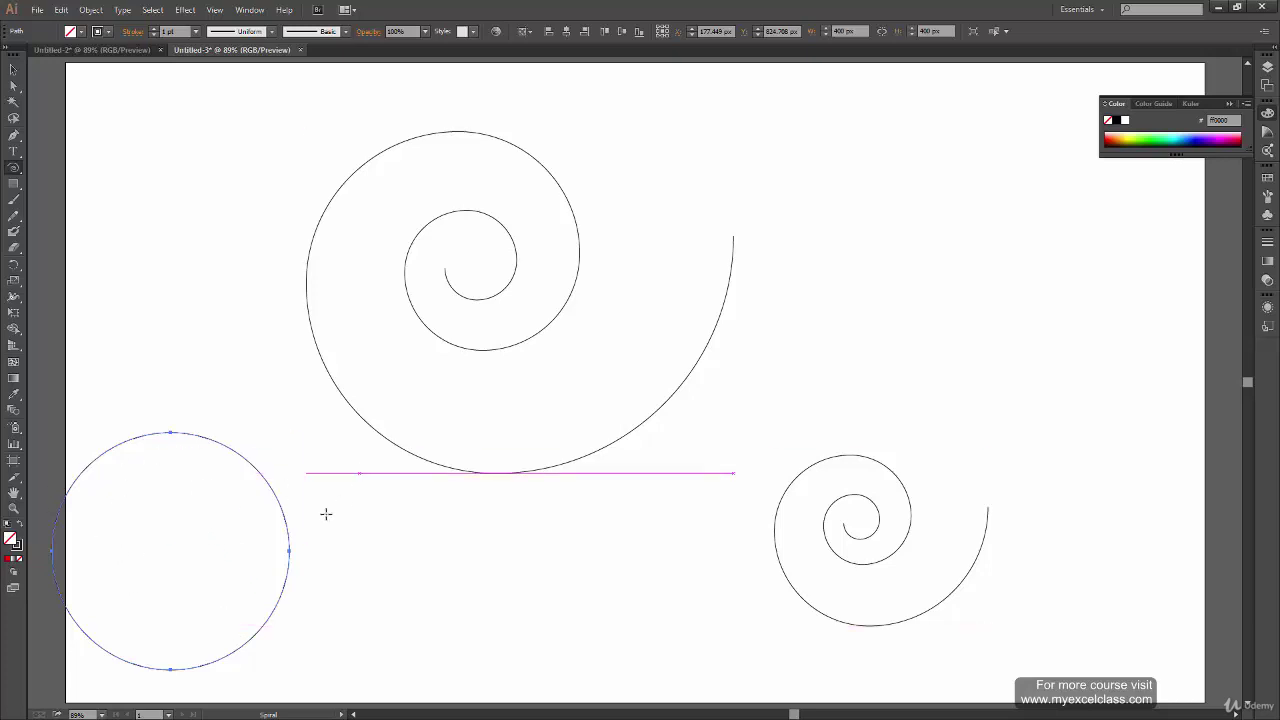
key("ctrl+z")
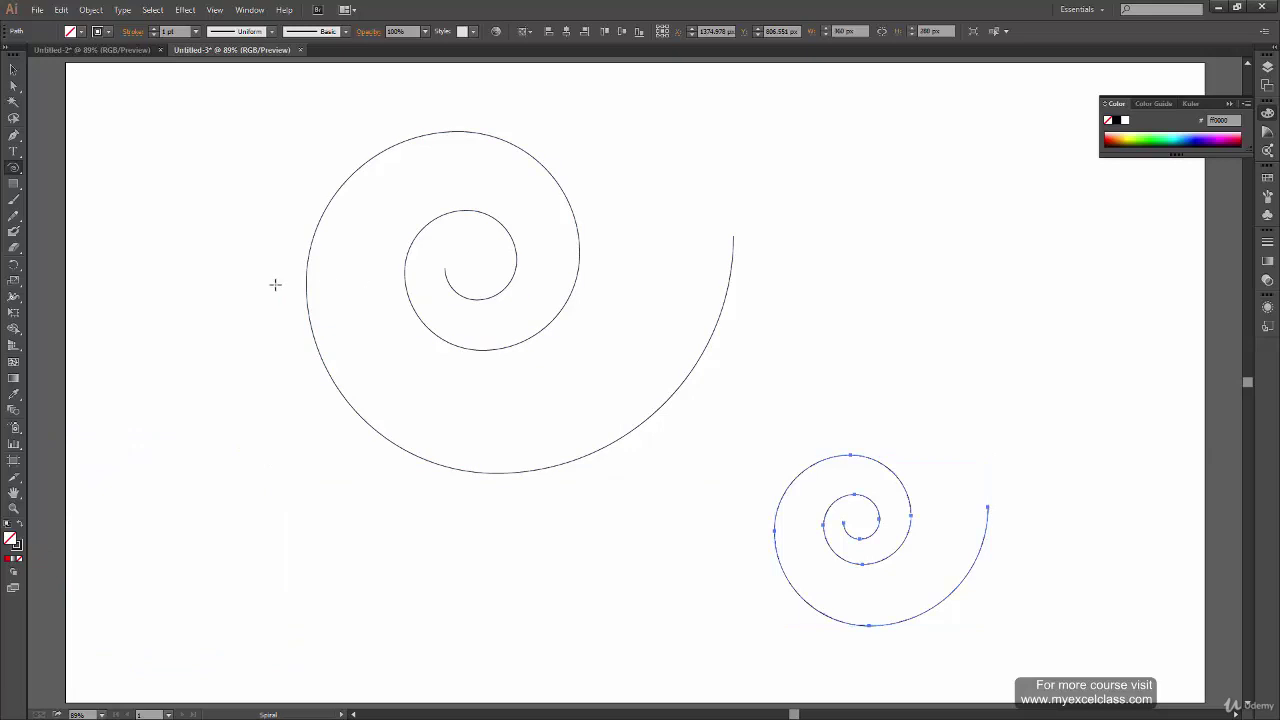
- Create a 200 px radius spiral with 90% decay in the lower-left part of the artboard
left_click(256, 549)
double_click(553, 292)
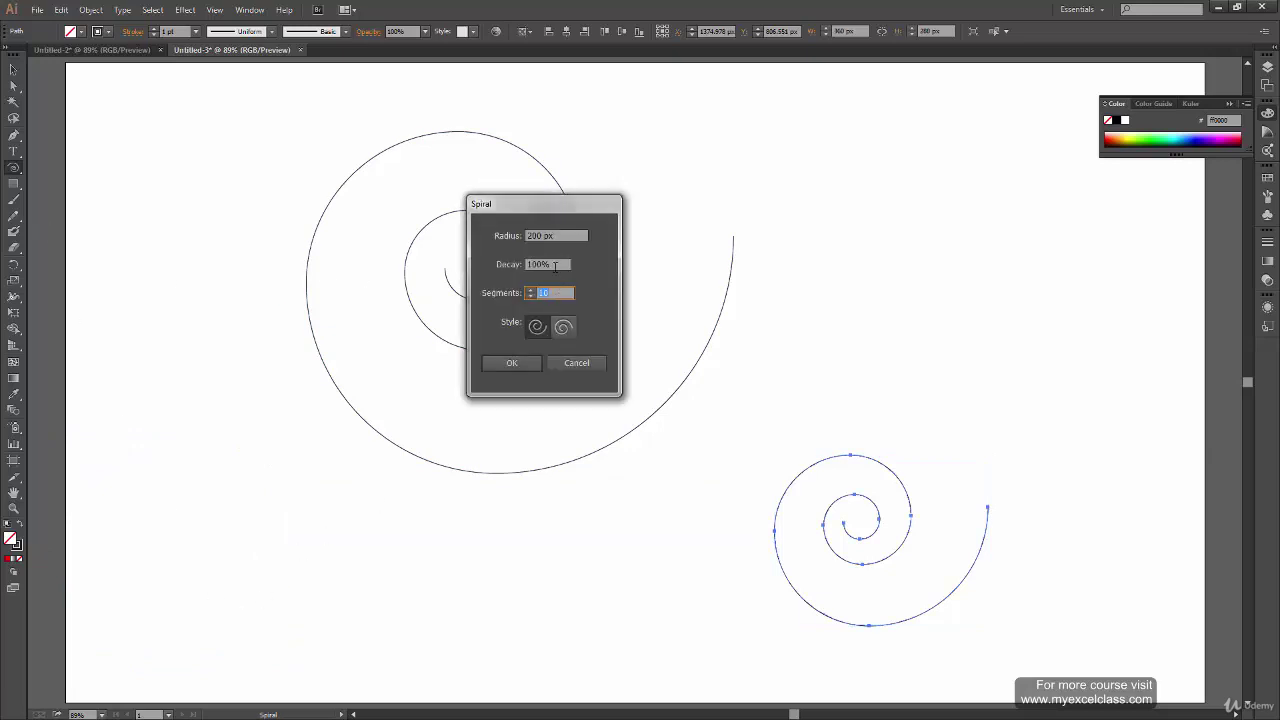
double_click(555, 264)
type("90")
key("Return")
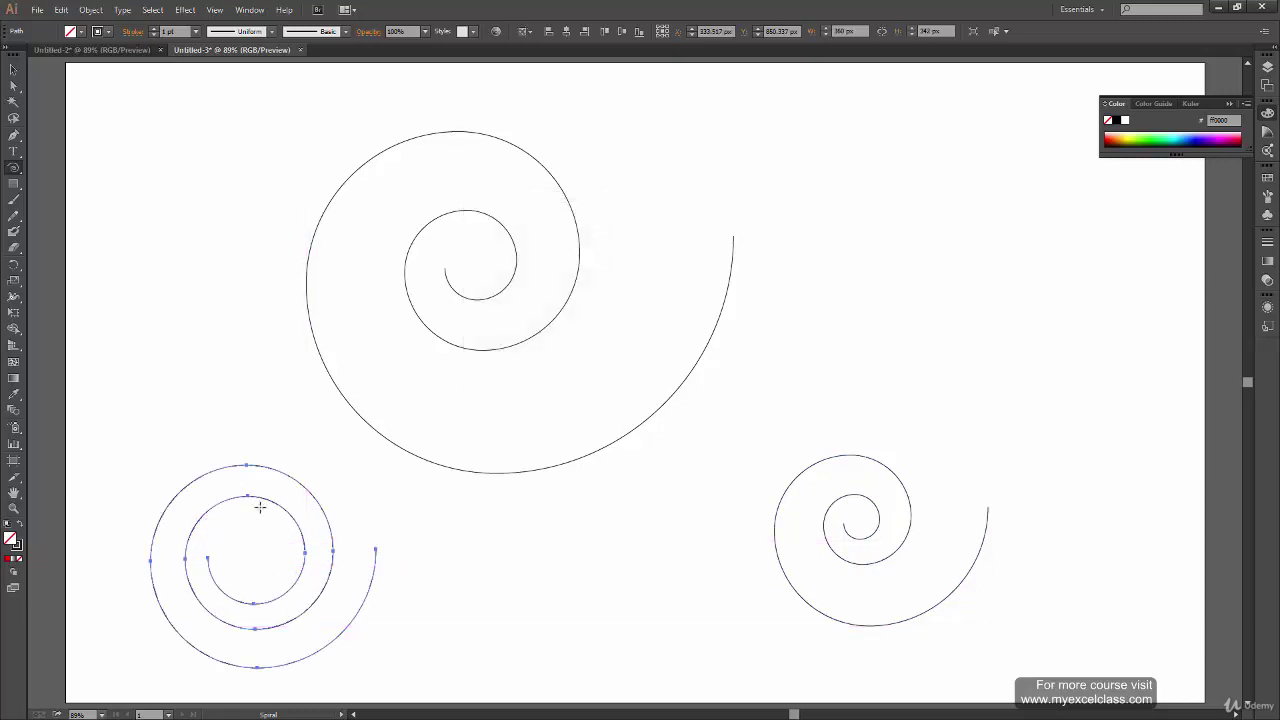
- Create a 200 px radius spiral with 98% decay at the bottom of the artboard, between the two smaller spirals
left_click(520, 617)
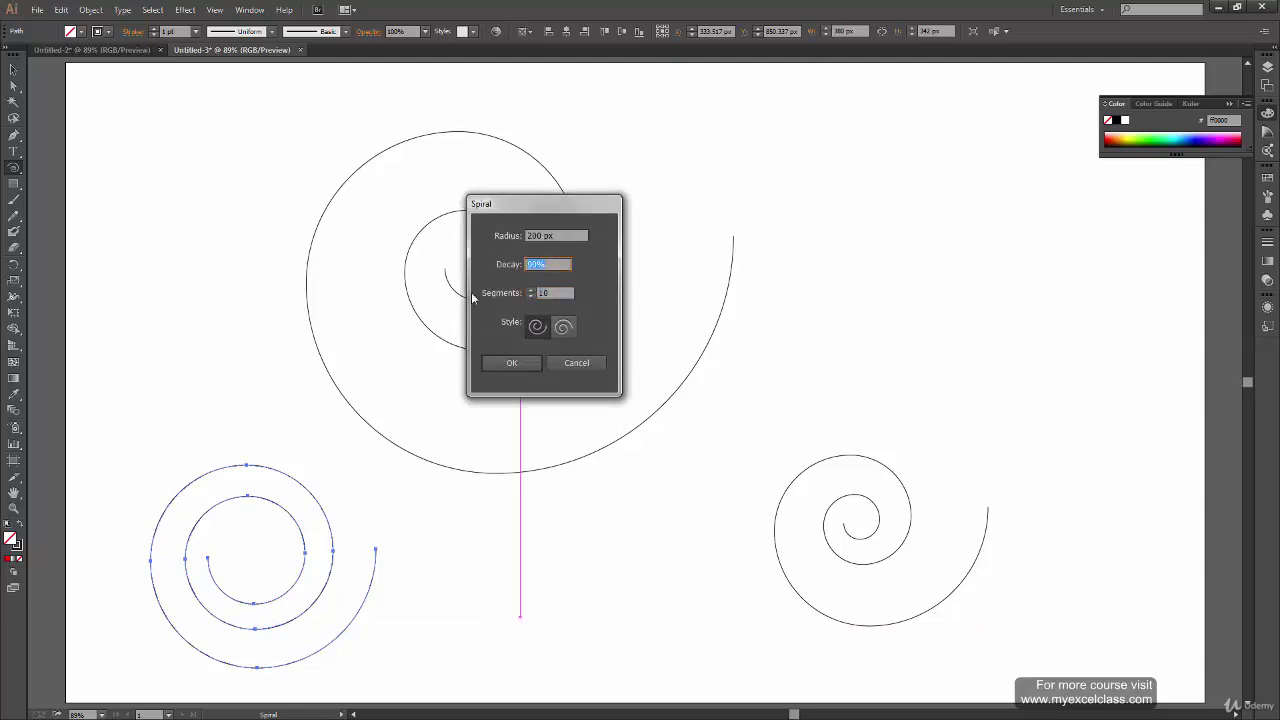
type("98")
left_click(528, 362)
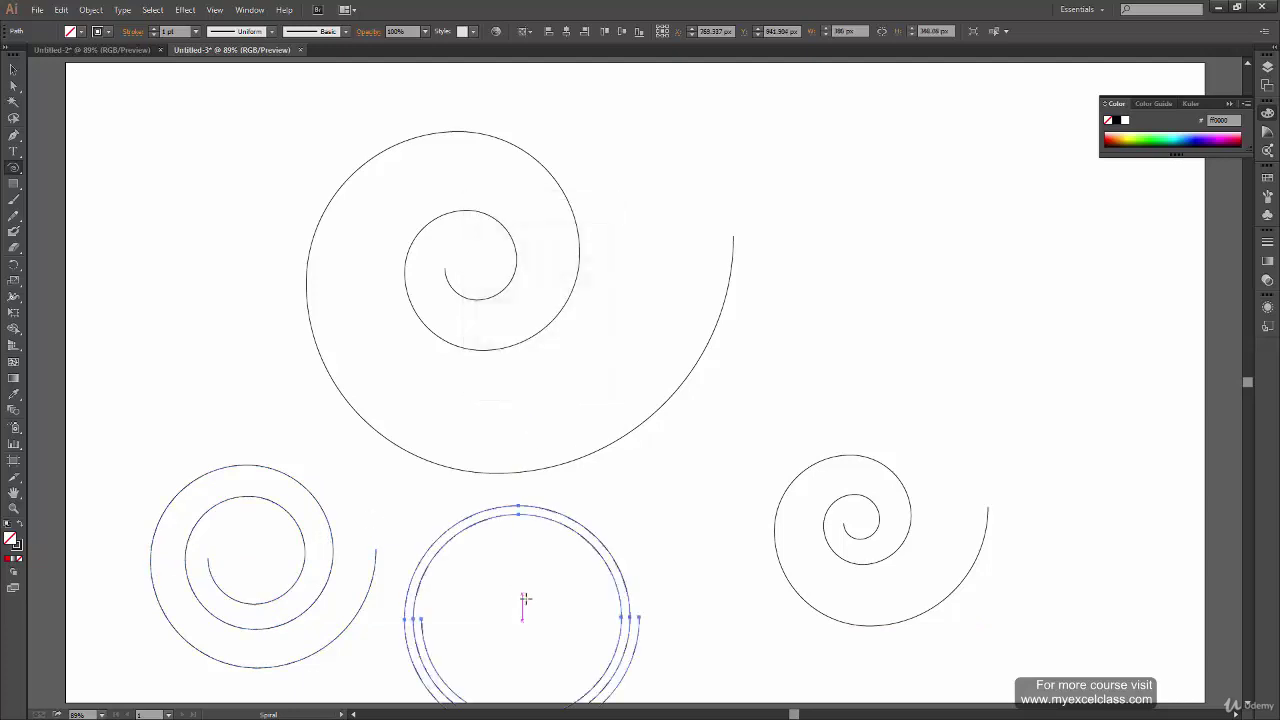
- Move the 98% decay spiral from the artboard's bottom edge to its upper-right area and deselect it
left_click(14, 69)
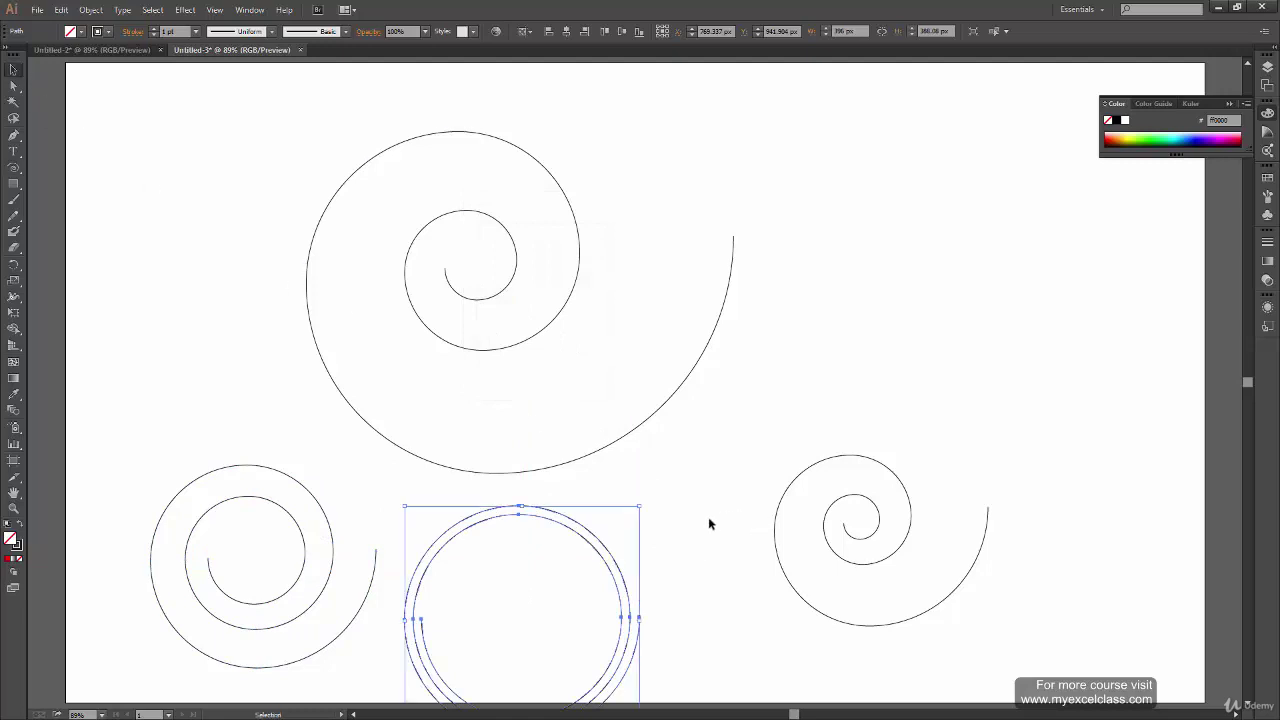
left_click_drag(624, 591, 1041, 271)
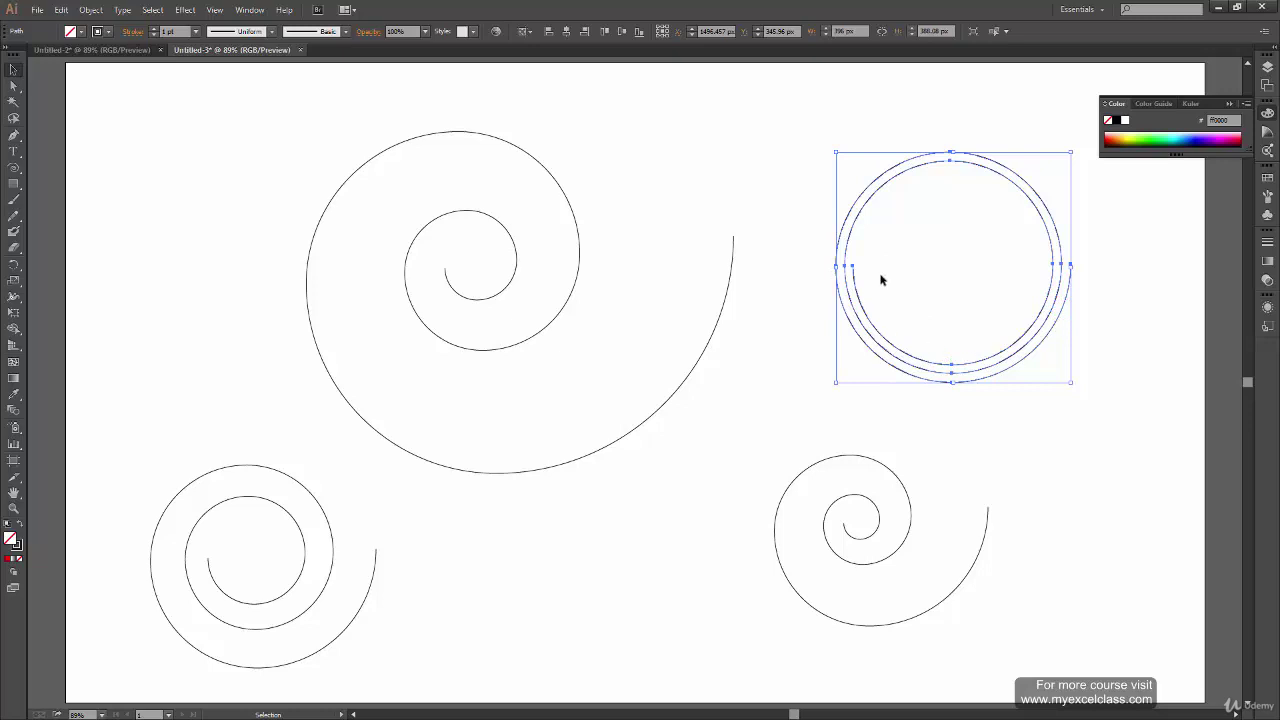
left_click(1019, 418)
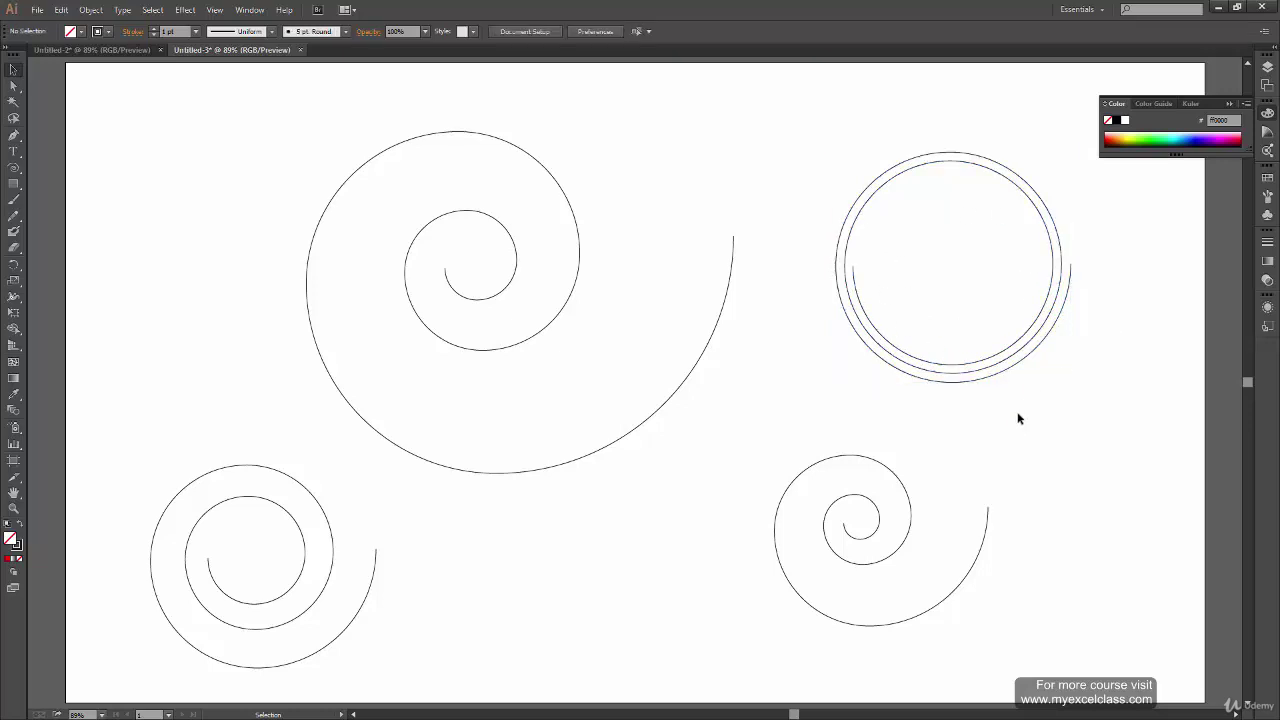
- Create a 200 px radius spiral with 10% decay at the bottom of the artboard, between the two smaller spirals
left_click(14, 168)
left_click(604, 566)
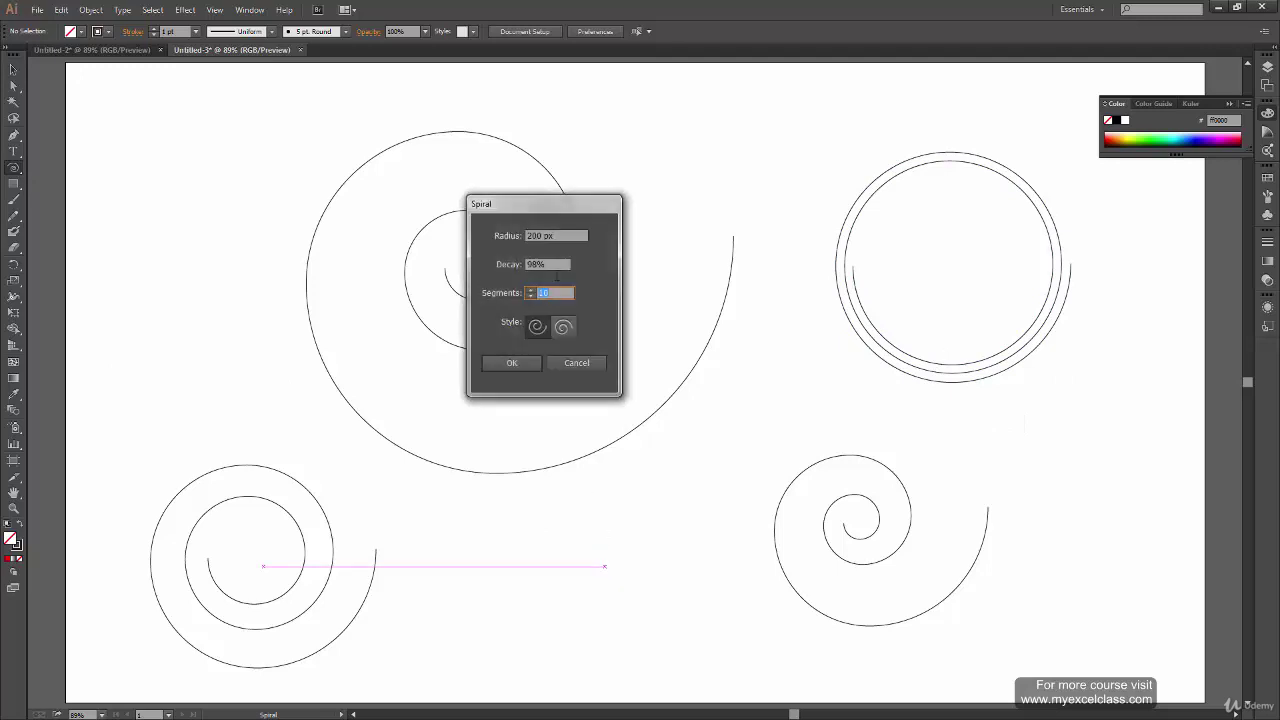
left_click(557, 264)
left_click(511, 362)
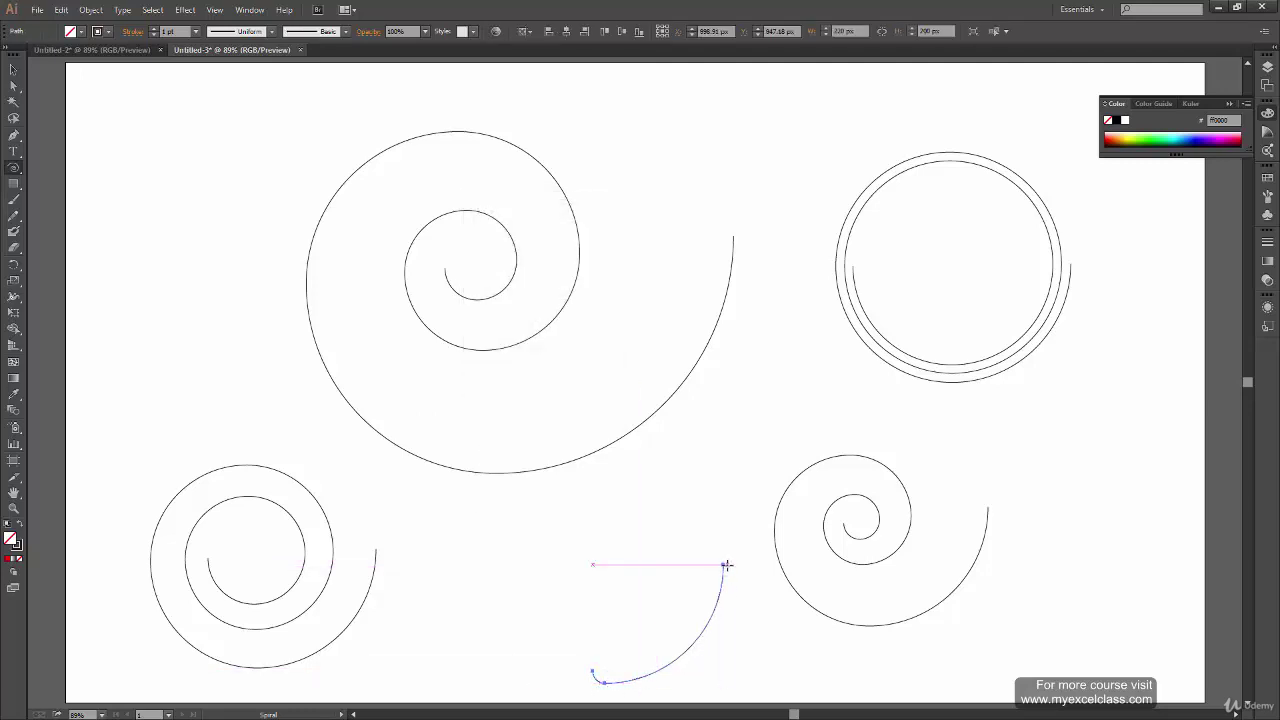
- Create a 200 px radius spiral with 30% decay just to the left of the 10% decay curve
left_click(520, 537)
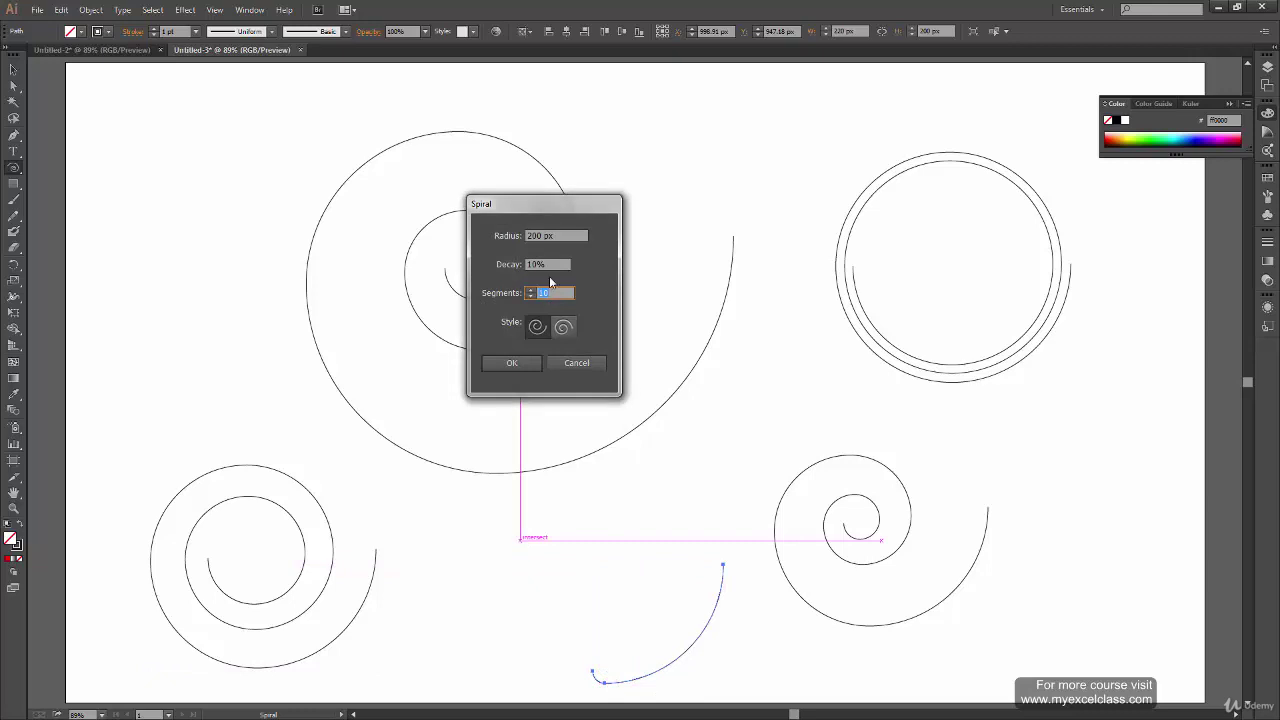
key("shift+Tab")
type("80")
left_click(511, 363)
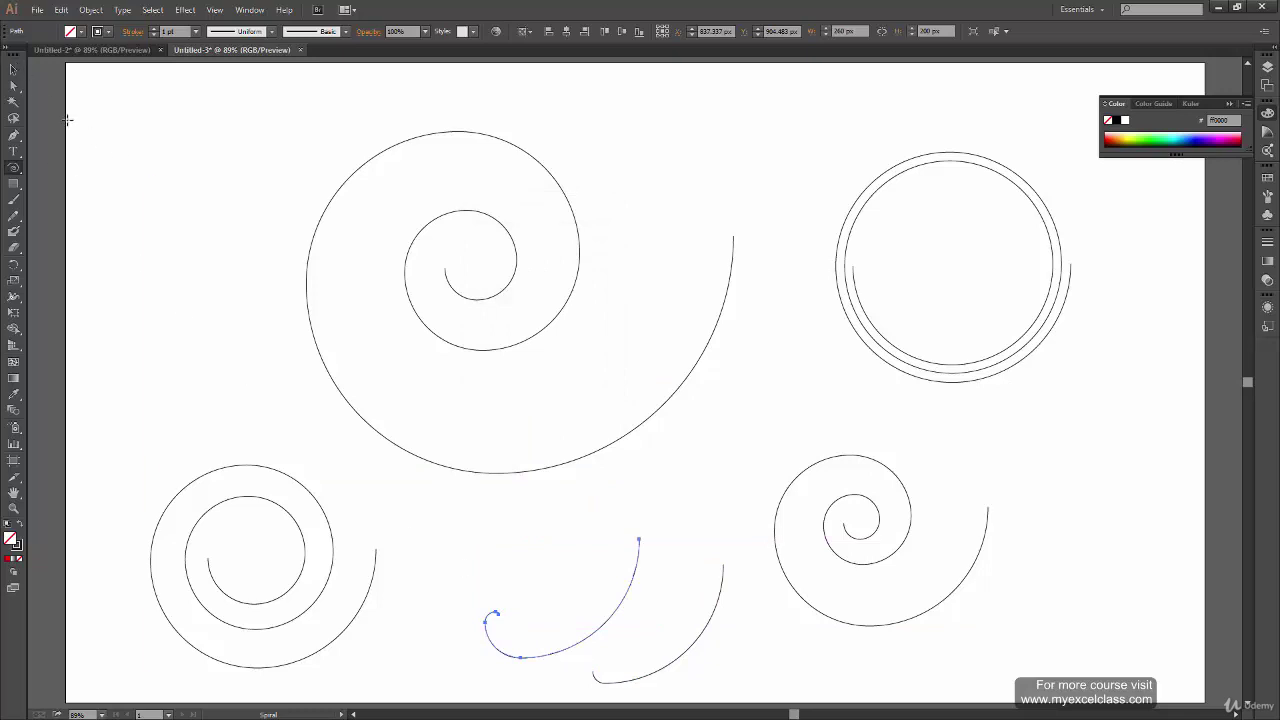
- Select all the spirals on the artboard and delete them
left_click(14, 68)
left_click(574, 505)
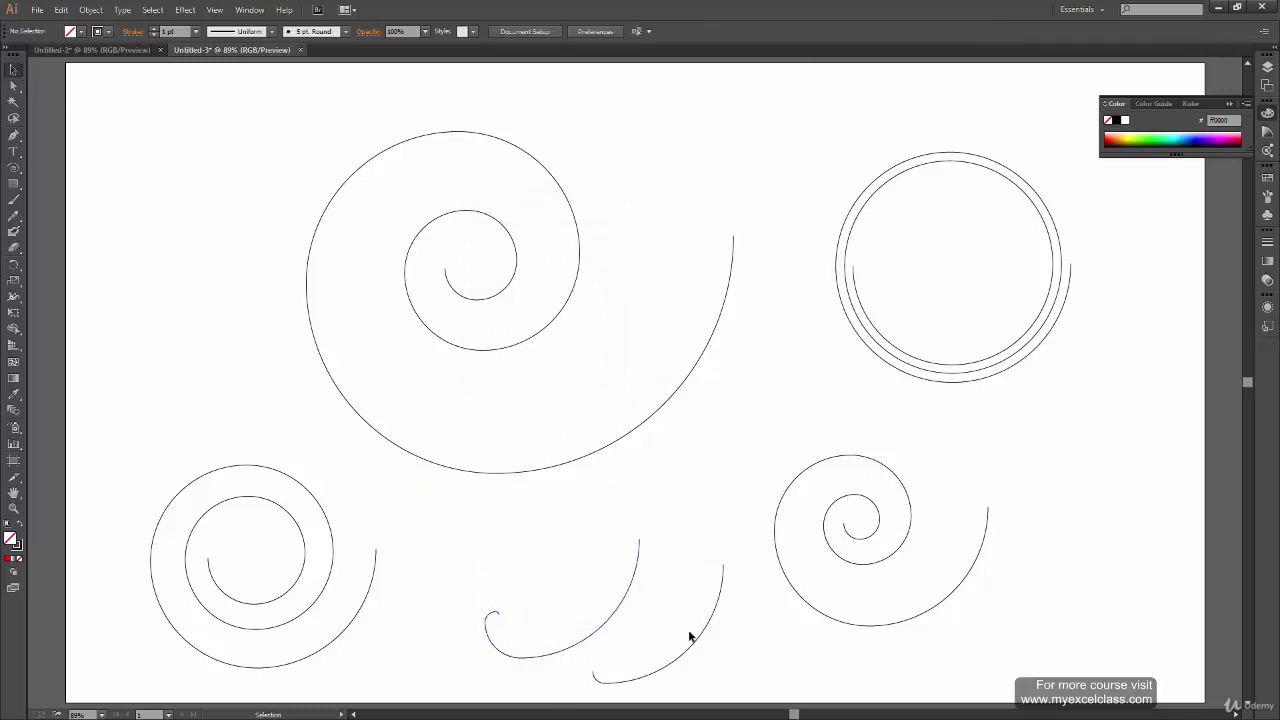
key("ctrl+a")
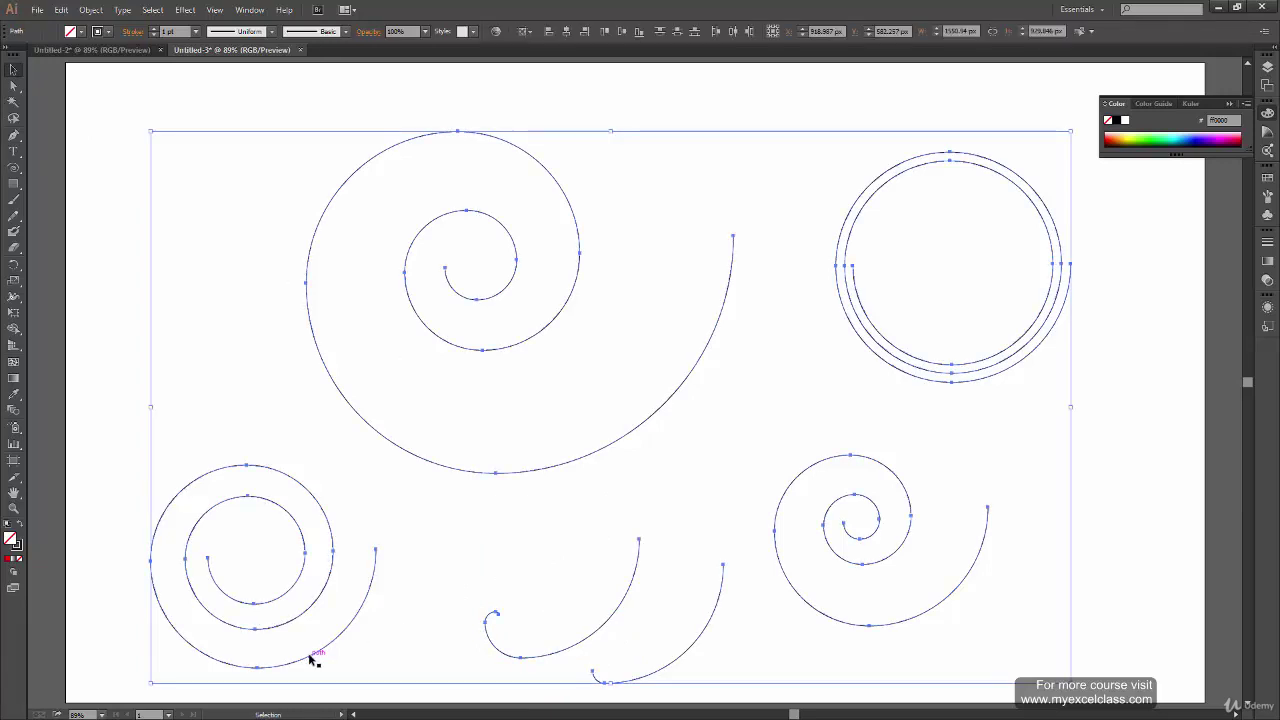
key("Delete")
- Create a spiral with a 400 px radius and 98% decay in the middle of the artboard
left_click(14, 168)
left_click(626, 394)
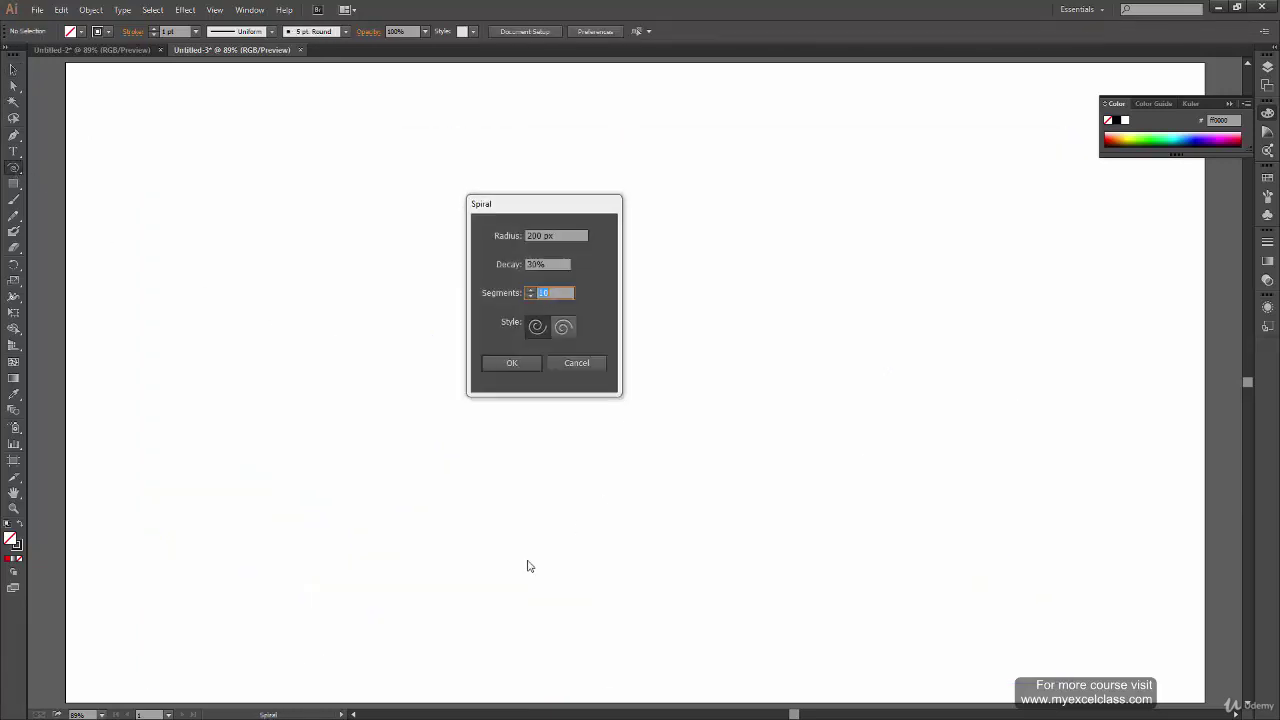
left_click(556, 264)
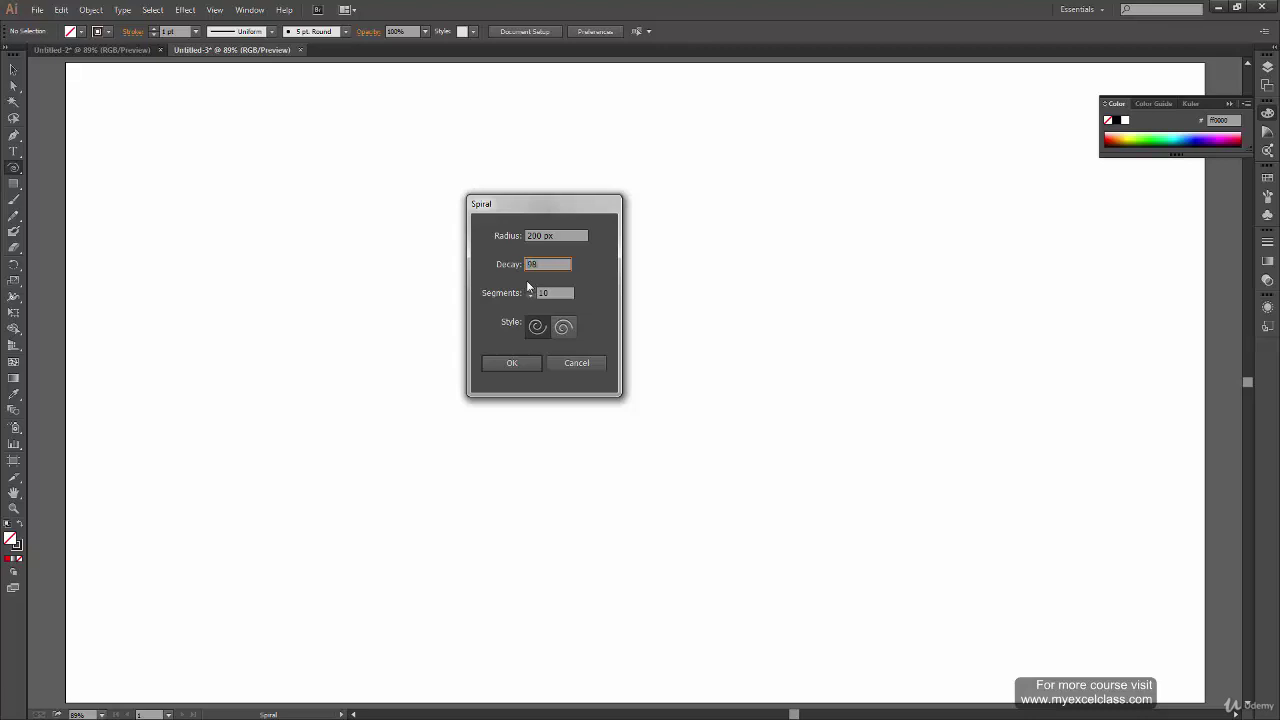
left_click(533, 235)
type("400")
left_click(511, 362)
left_click(14, 70)
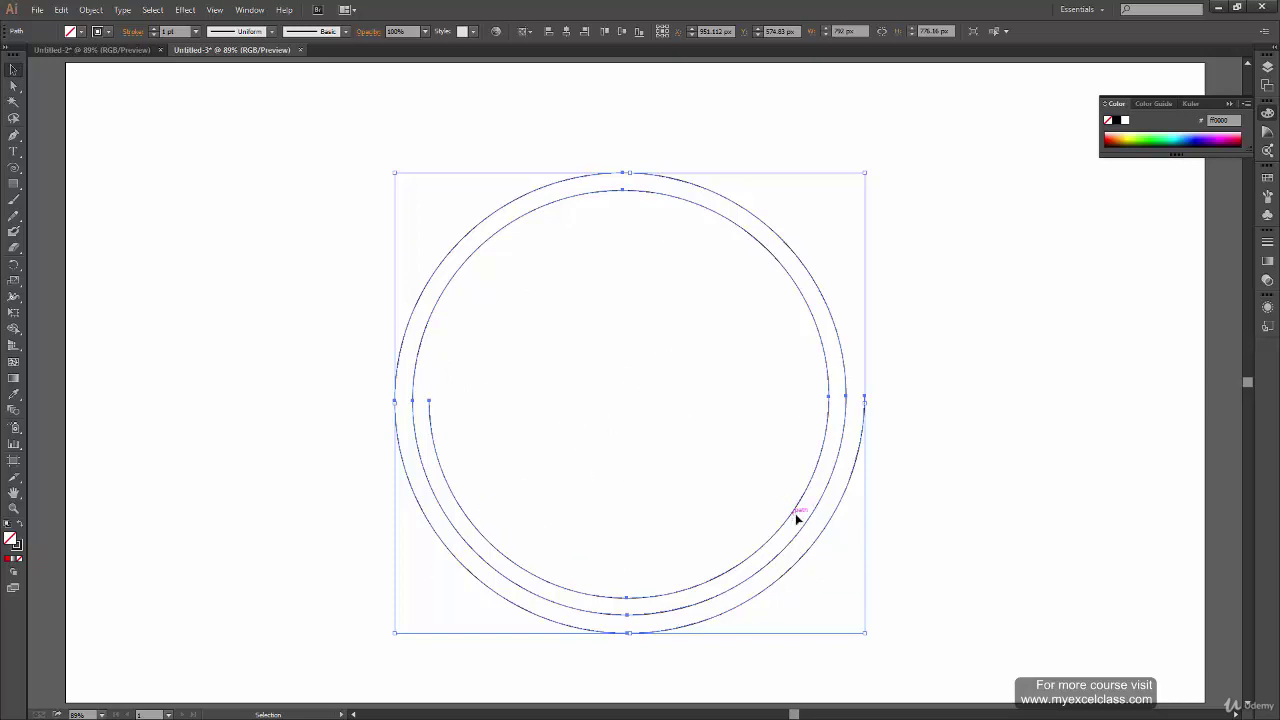
- Create a second 400 px radius, 98% decay spiral with many more segments in the artboard's upper-left part
left_click(14, 167)
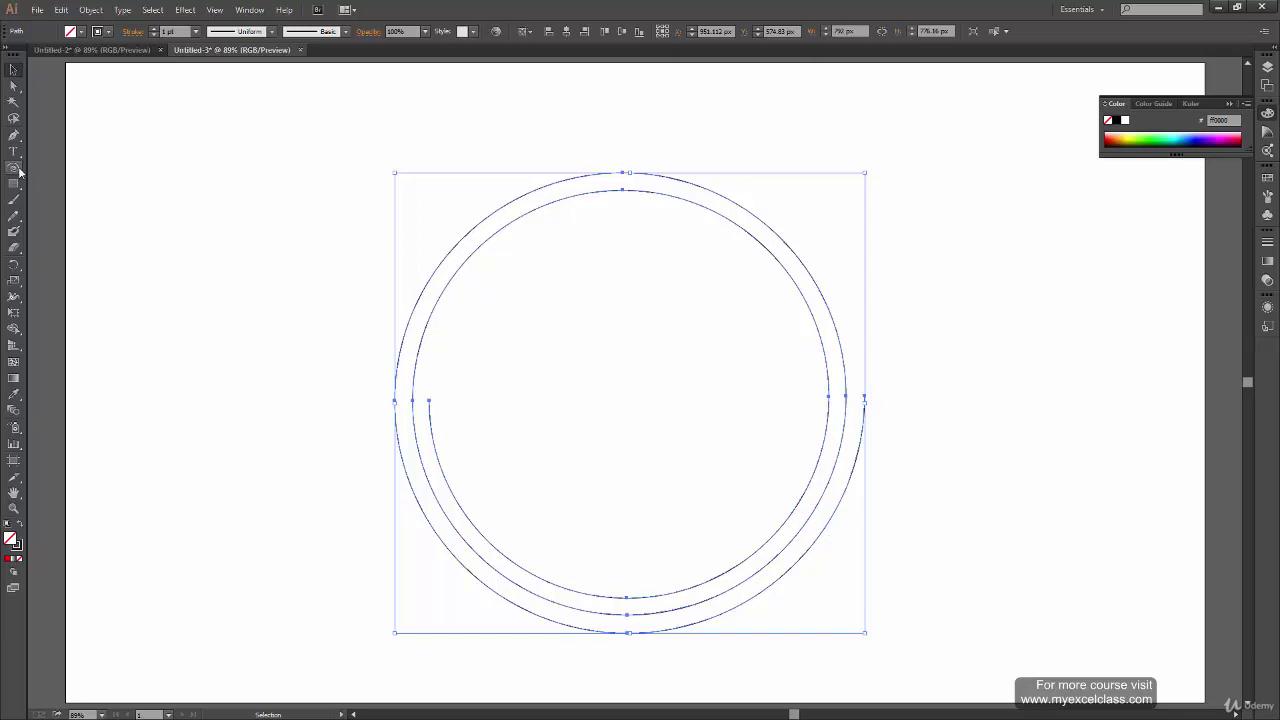
left_click(234, 290)
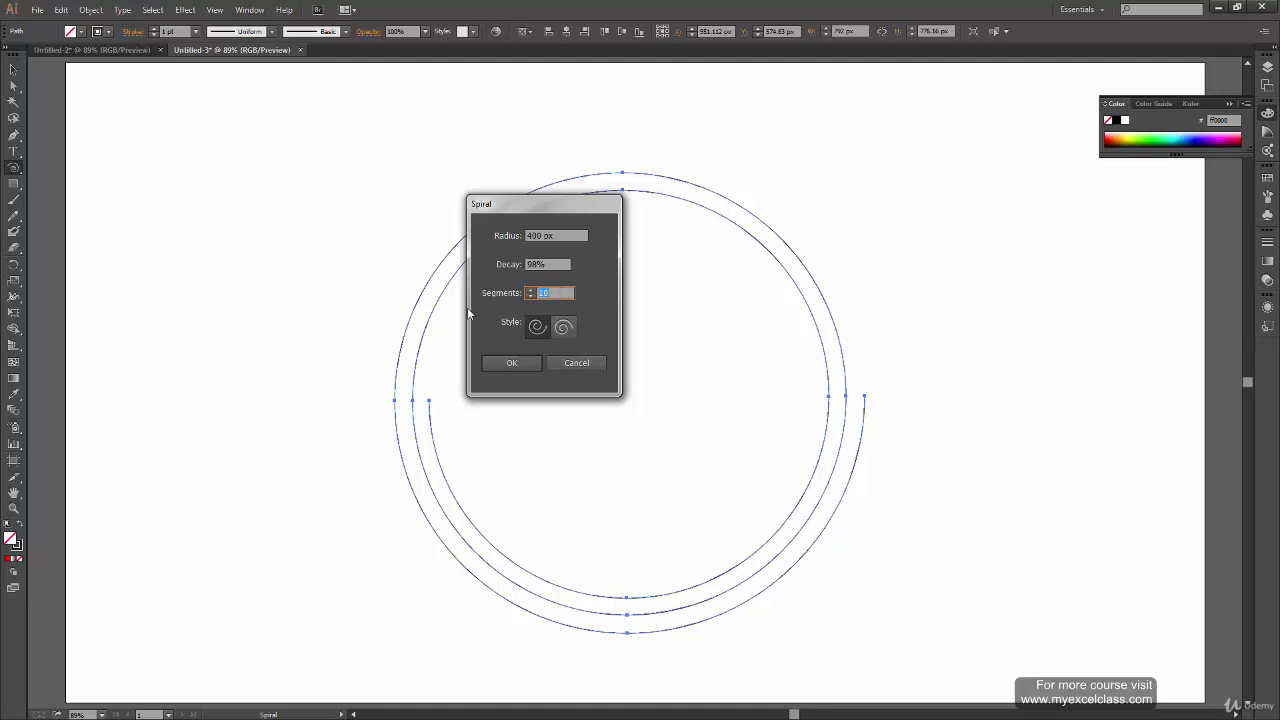
left_click(522, 363)
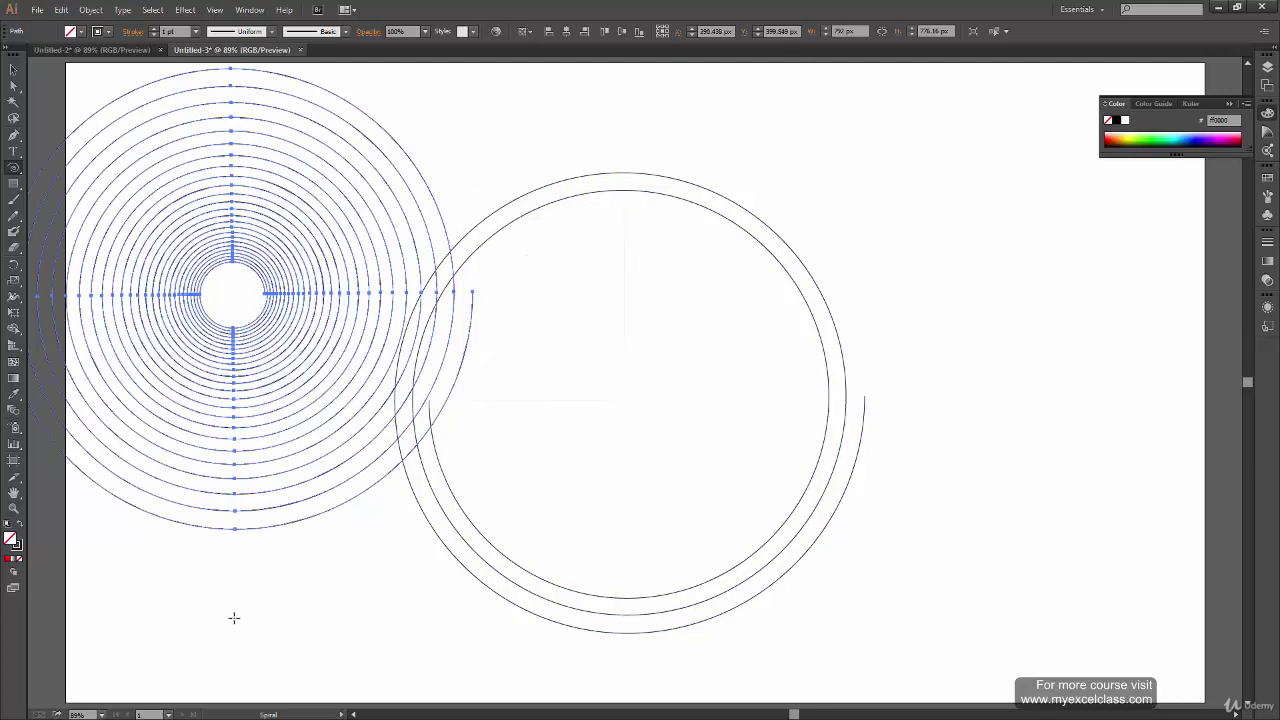
left_click(16, 69)
left_click(434, 597)
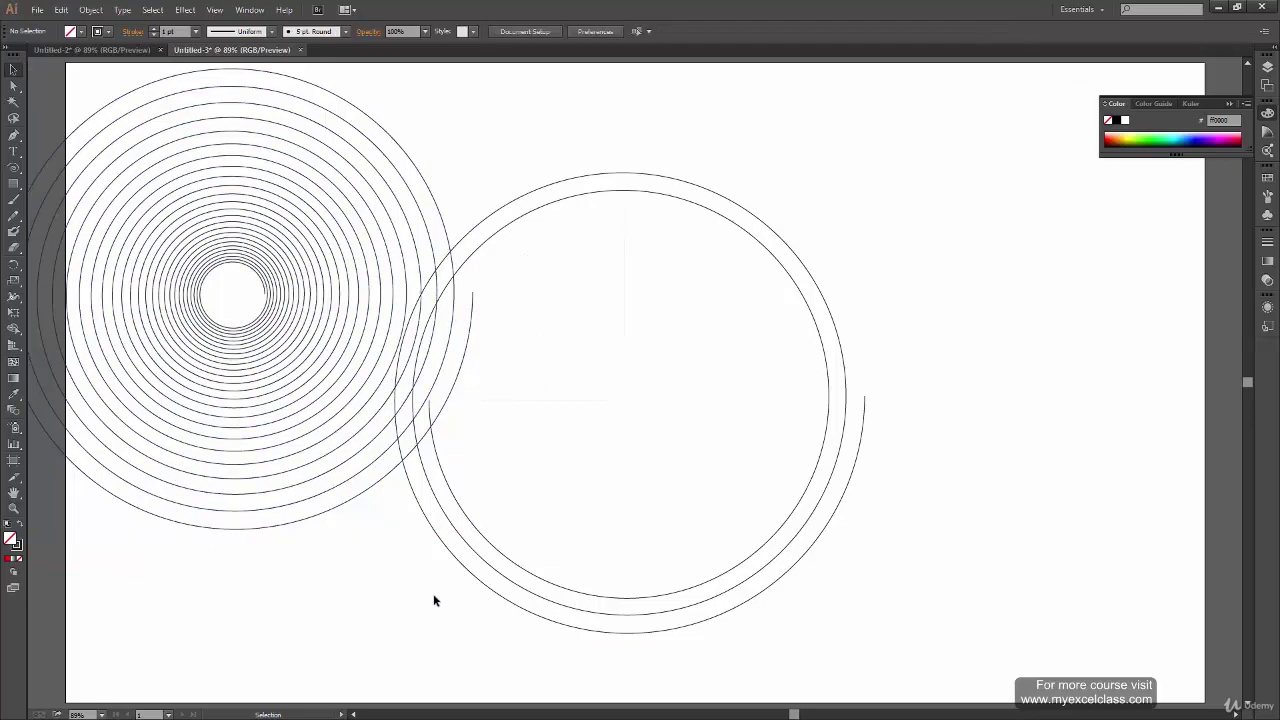
- Select both 400 px radius spirals and delete them
left_click_drag(411, 559, 493, 550)
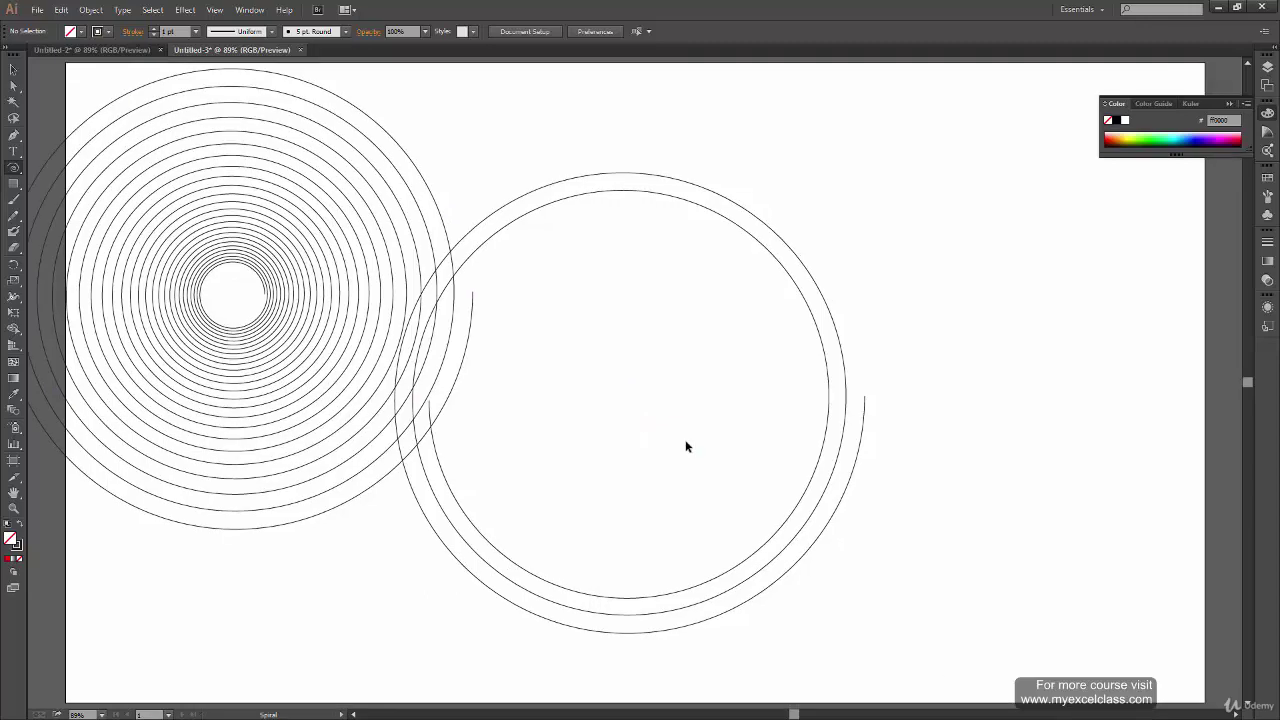
key("v")
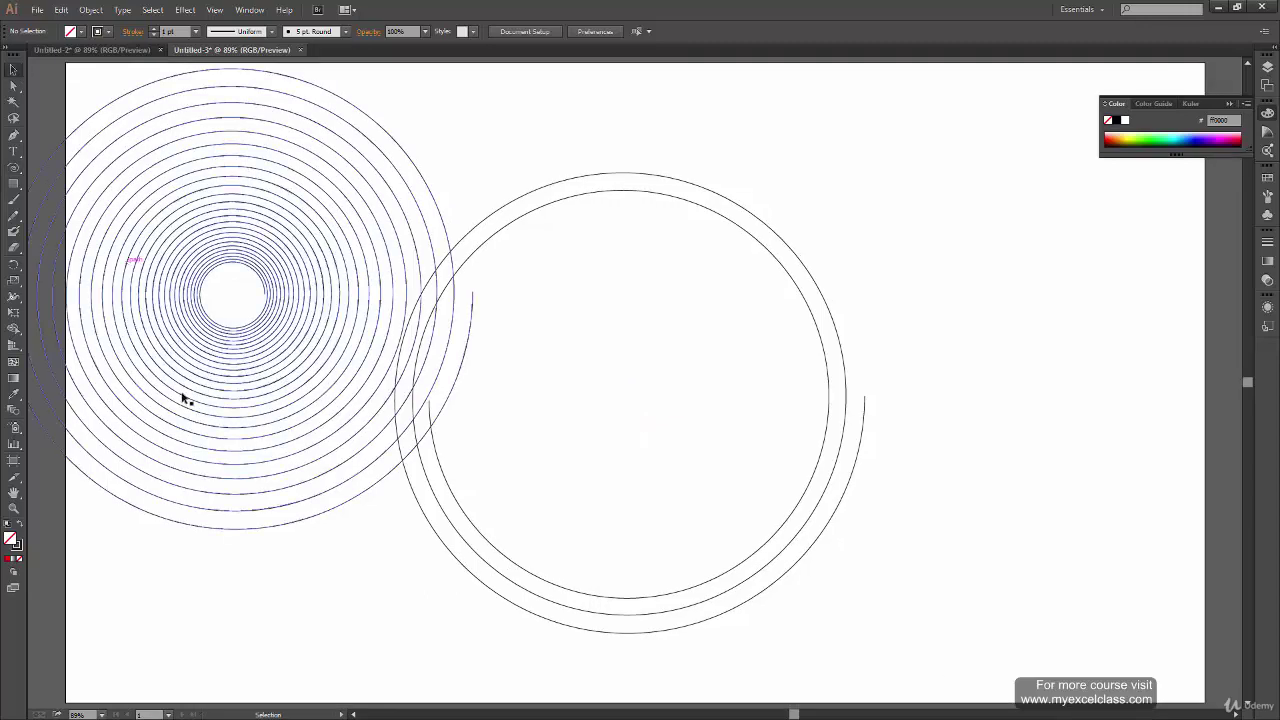
left_click_drag(174, 543, 894, 206)
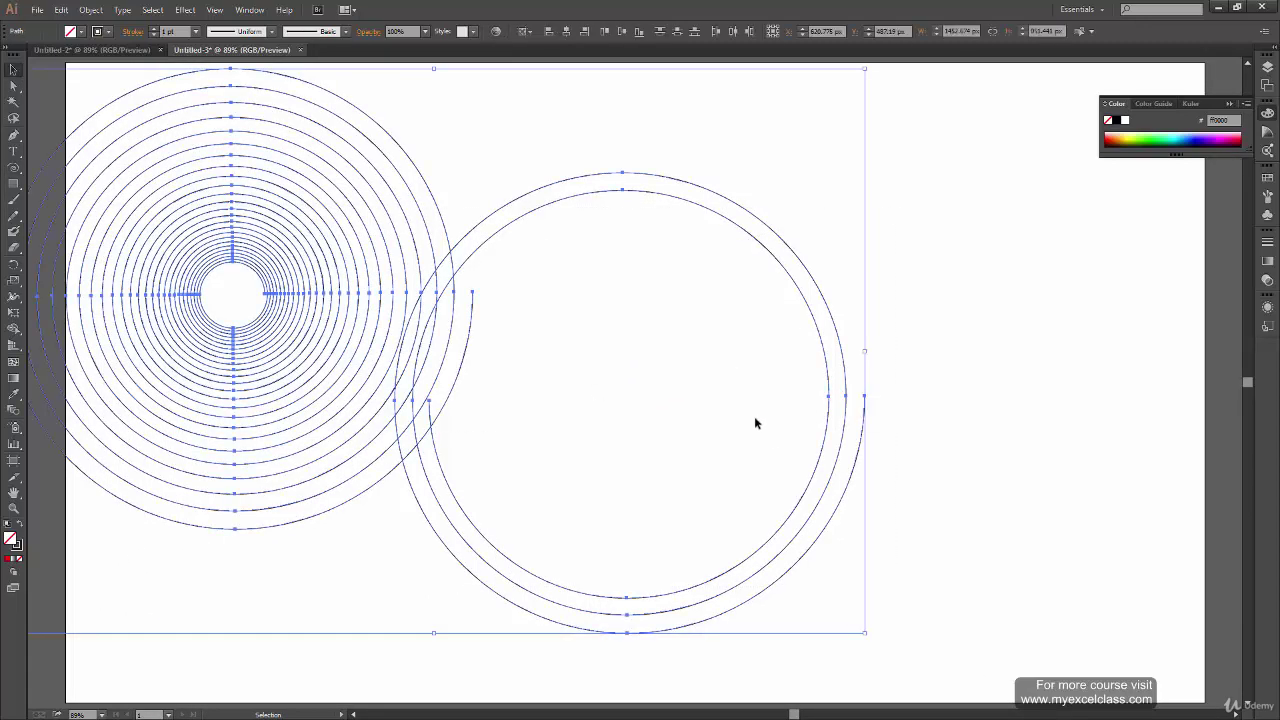
key("Delete")
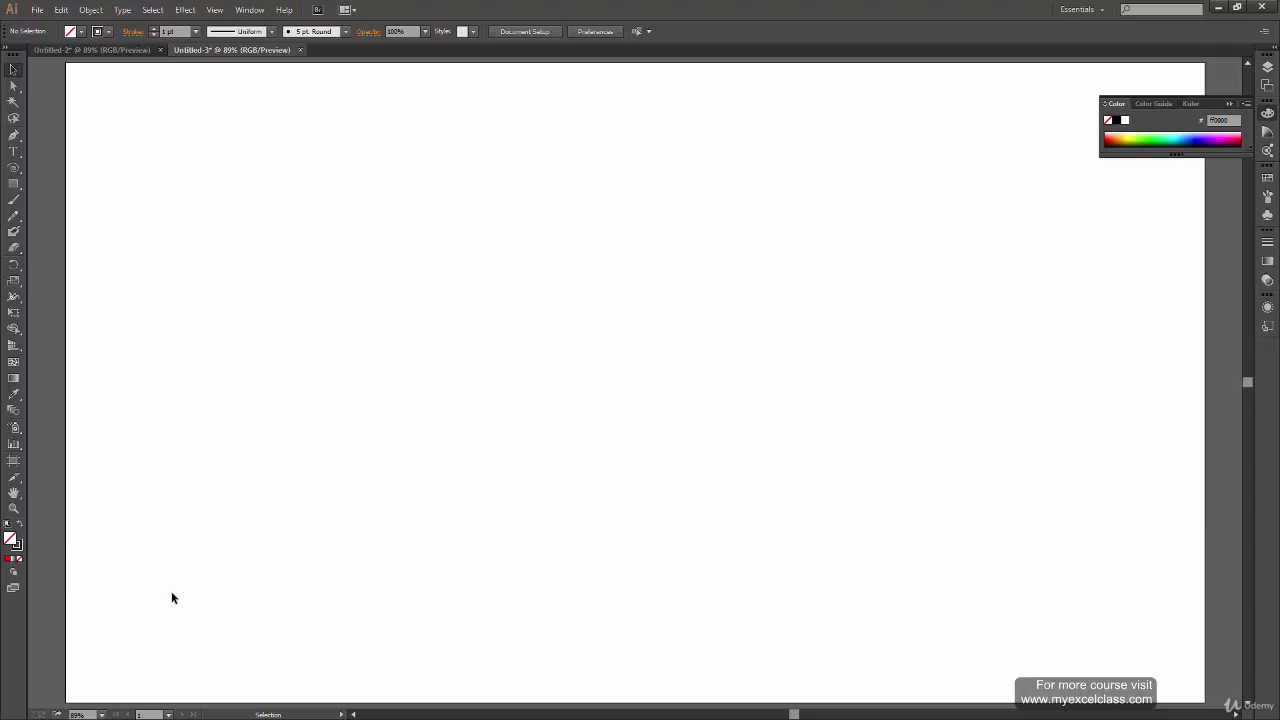
- Draw a freehand spiral about 800 px wide around the artboard's centre, rotated so its outer end points straight up
left_click(14, 168)
left_click_drag(633, 382, 629, 640)
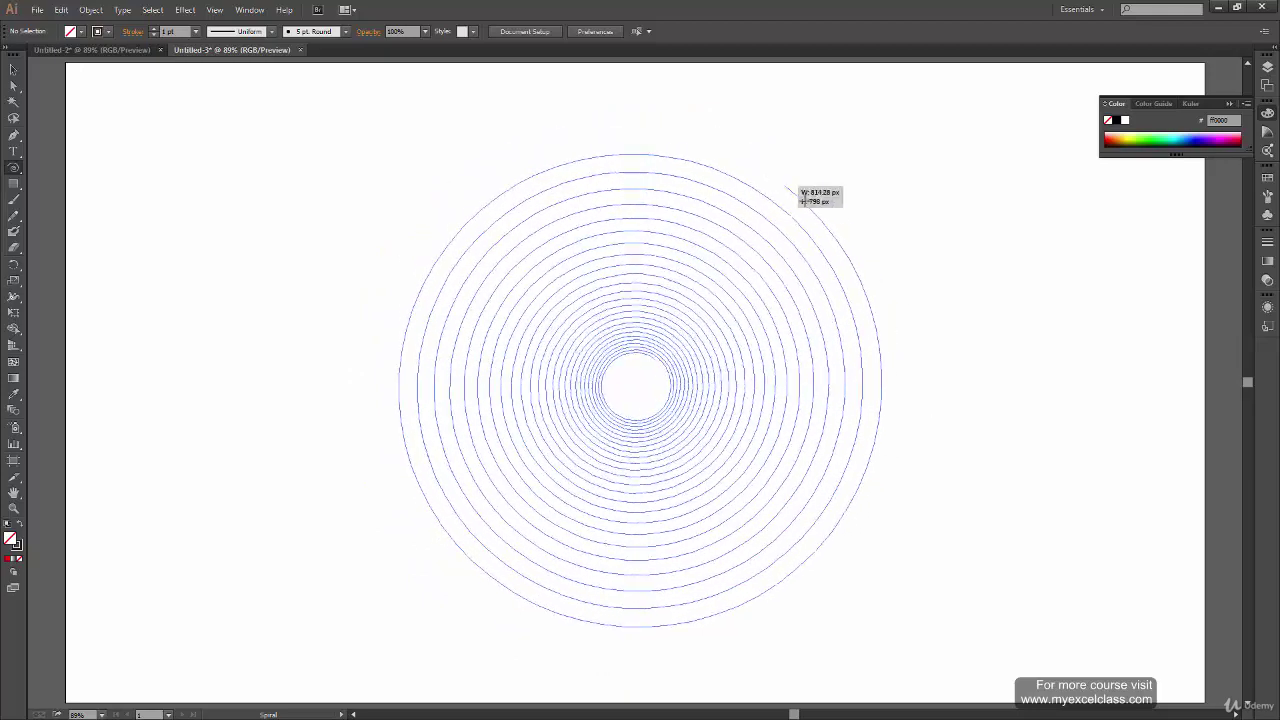
left_click_drag(874, 413, 634, 128)
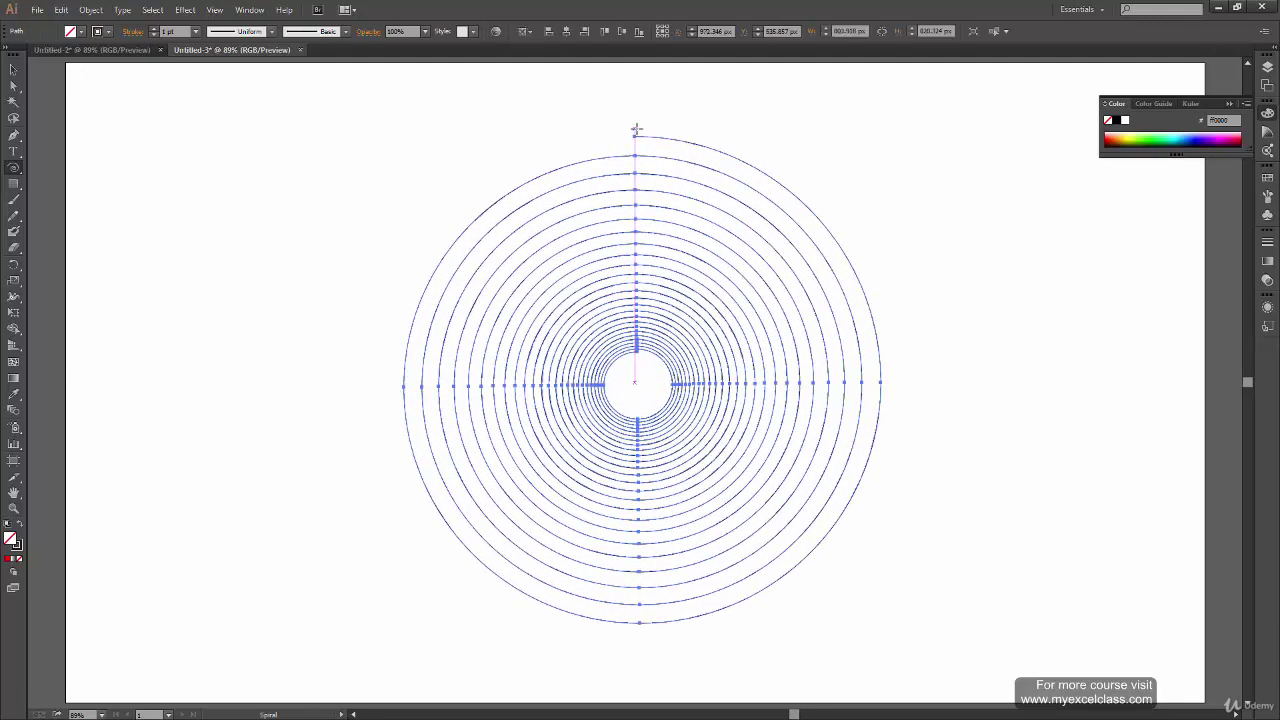
- Delete the freehand spiral from the centre of the artboard
key("v")
left_click(925, 384)
left_click_drag(943, 305, 778, 511)
key("Delete")
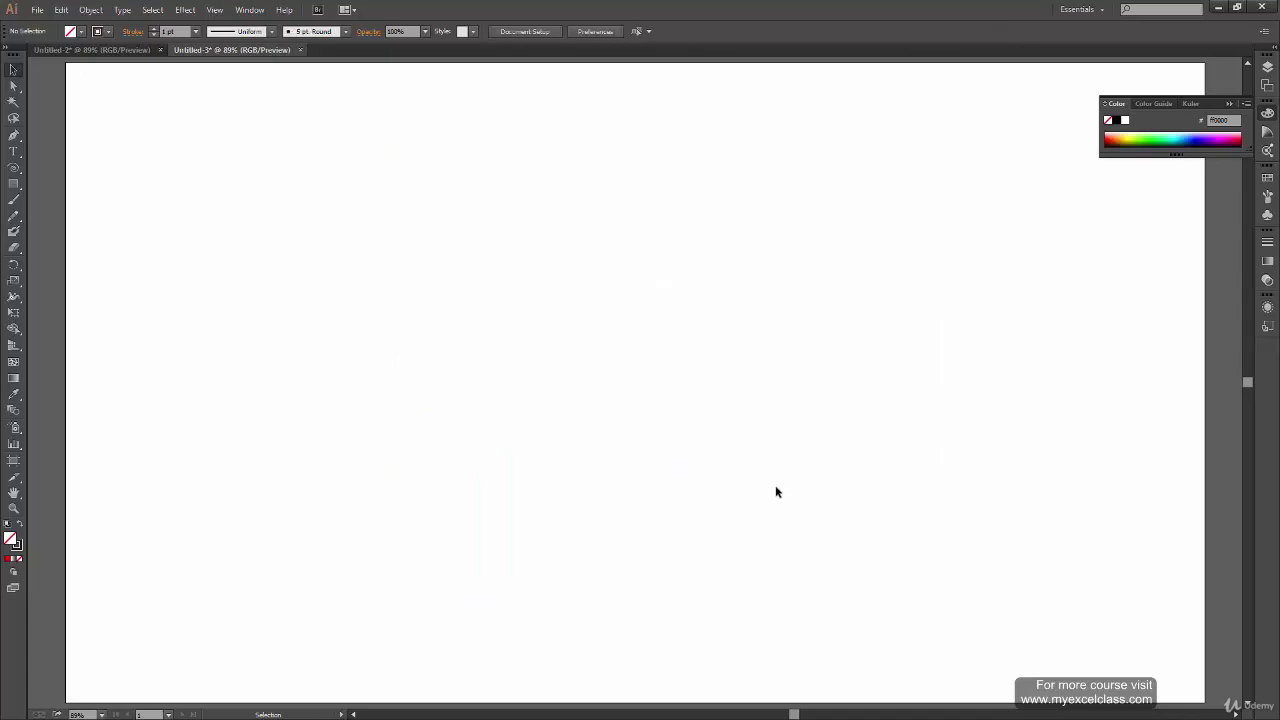
- Try drawing a tightly wound, ring-like spiral about 1076 px wide around the artboard's centre and undo it
key("F")
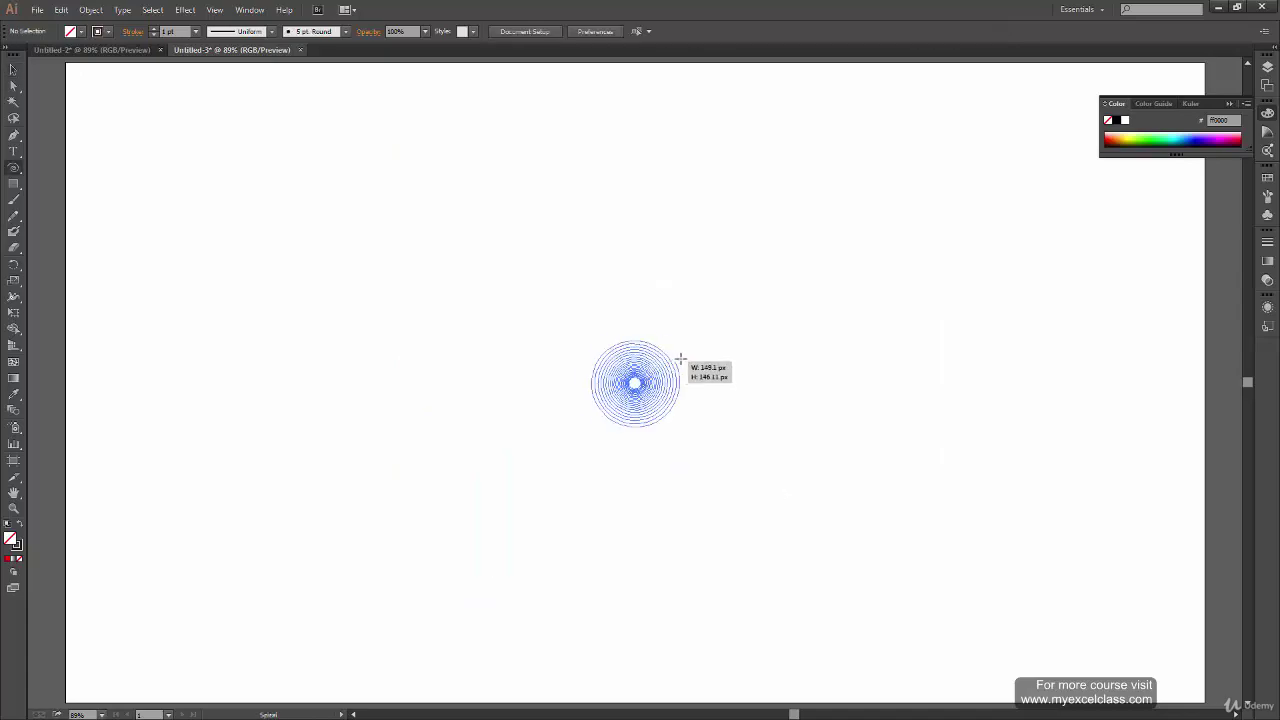
left_click_drag(680, 358, 871, 297)
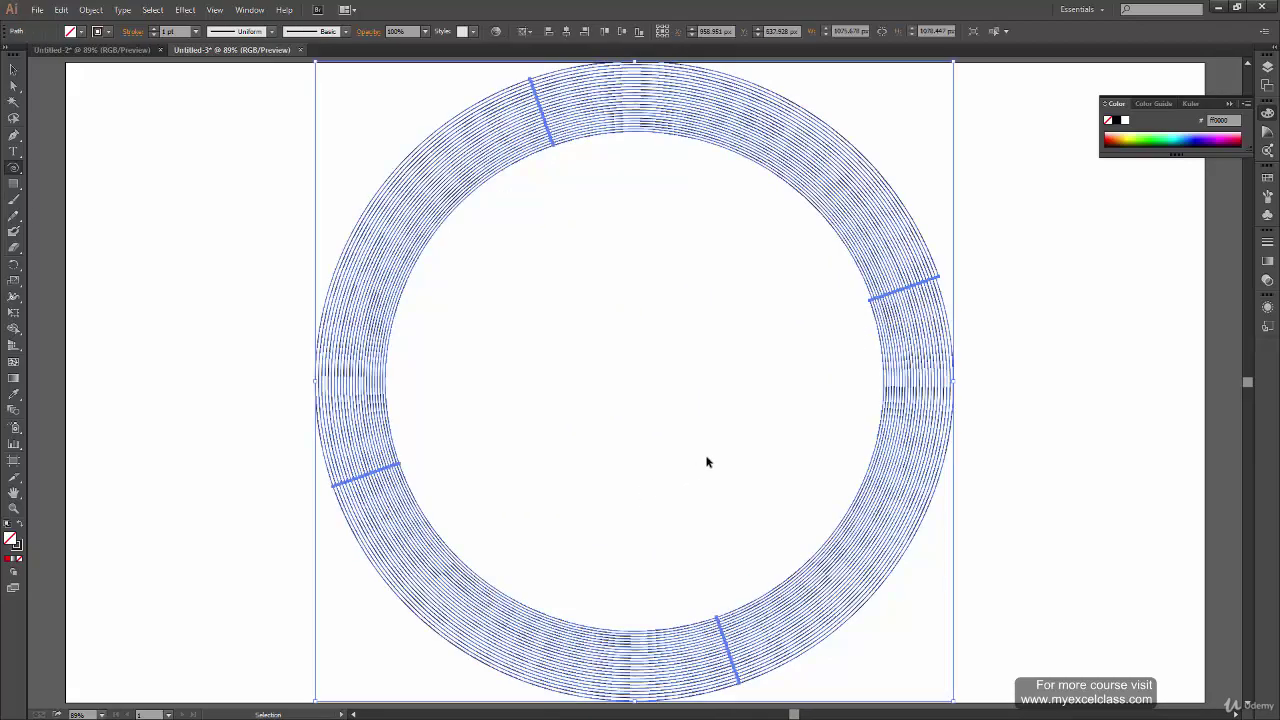
key("ctrl+z")
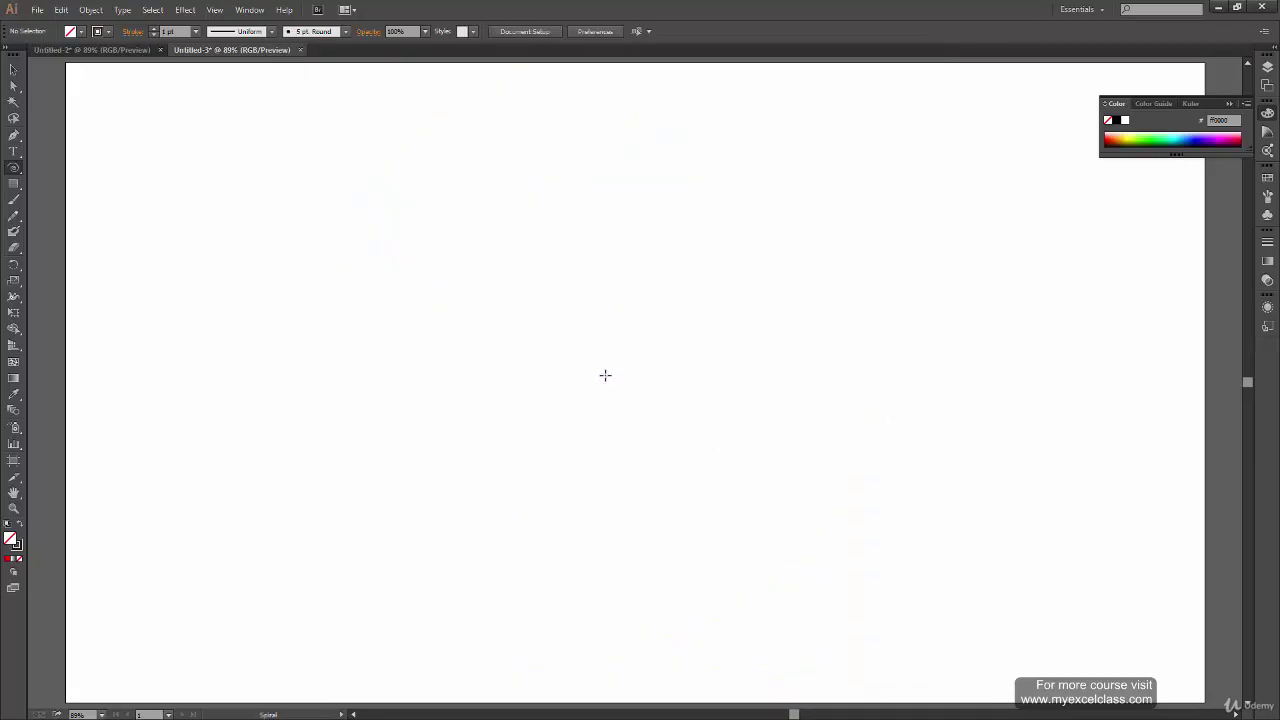
- Try another freehand spiral outward from the artboard's centre with a different decay and undo it
left_click_drag(633, 380, 908, 303)
key("ctrl+z")
key("ctrl+z")
- Create a spiral with a 456.9512 px radius, 80% decay and 30 segments near the artboard's centre
left_click(580, 334)
left_click(576, 364)
left_click(568, 294)
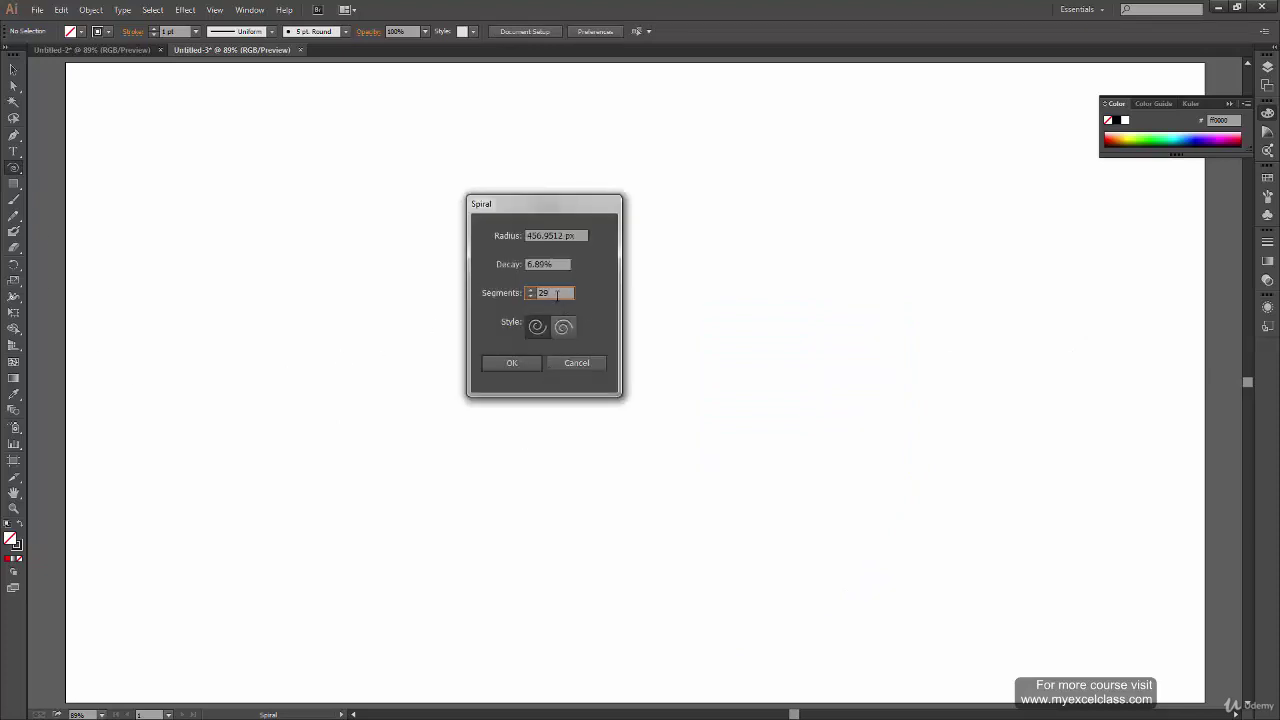
left_click(558, 264)
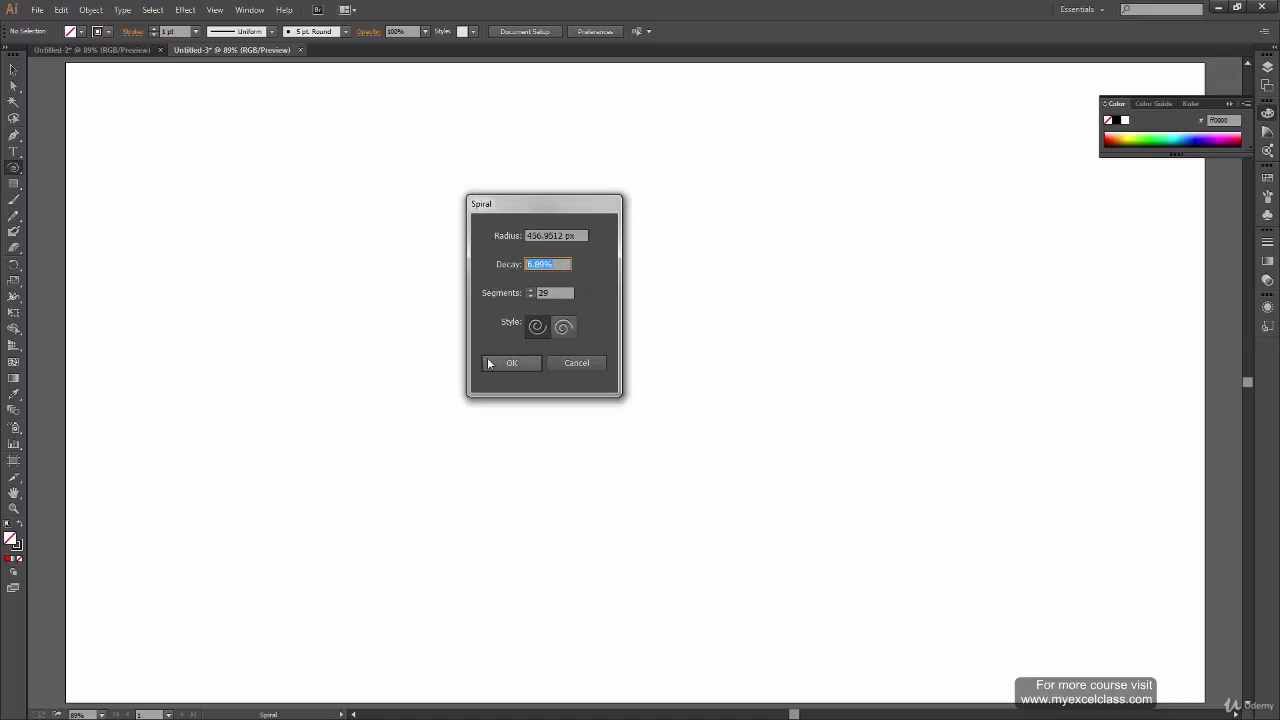
type("80")
key("Tab")
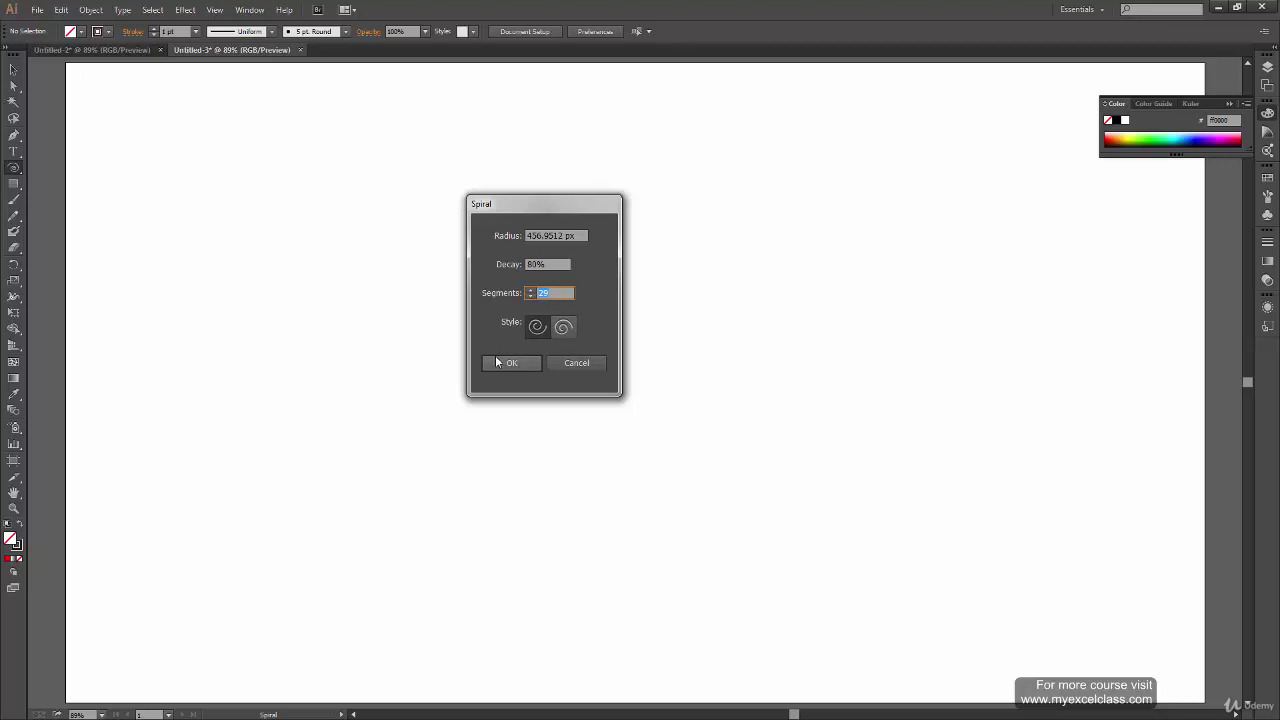
type("30")
left_click(511, 363)
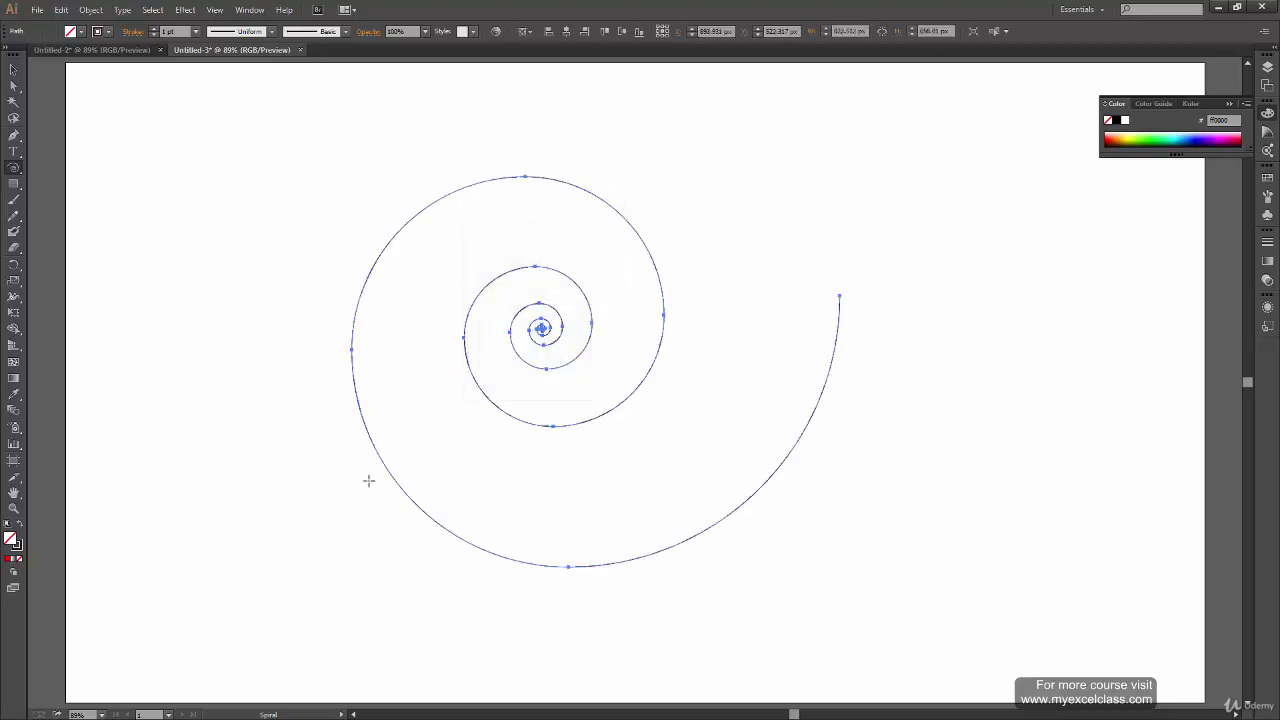
- Replace the spiral with a freehand, tightly wound one about 706 px wide around the artboard's centre and review its radius, decay and segment settings
key("Delete")
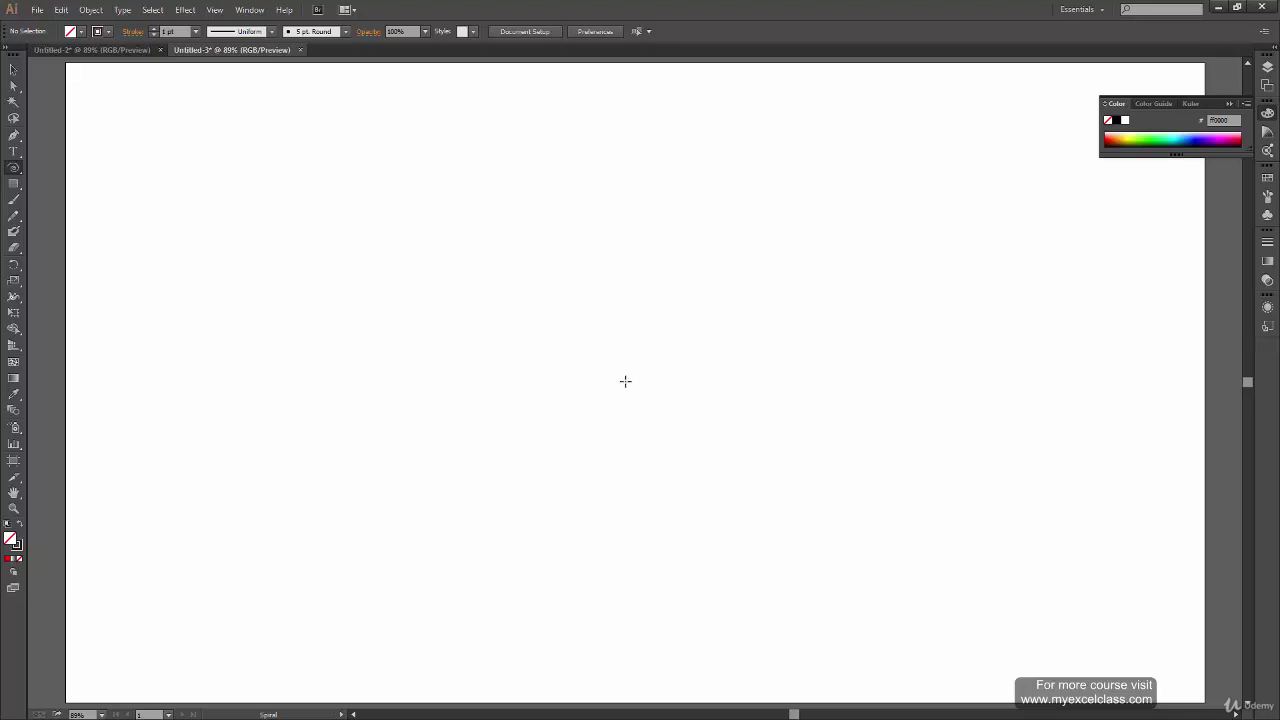
left_click_drag(634, 381, 838, 352)
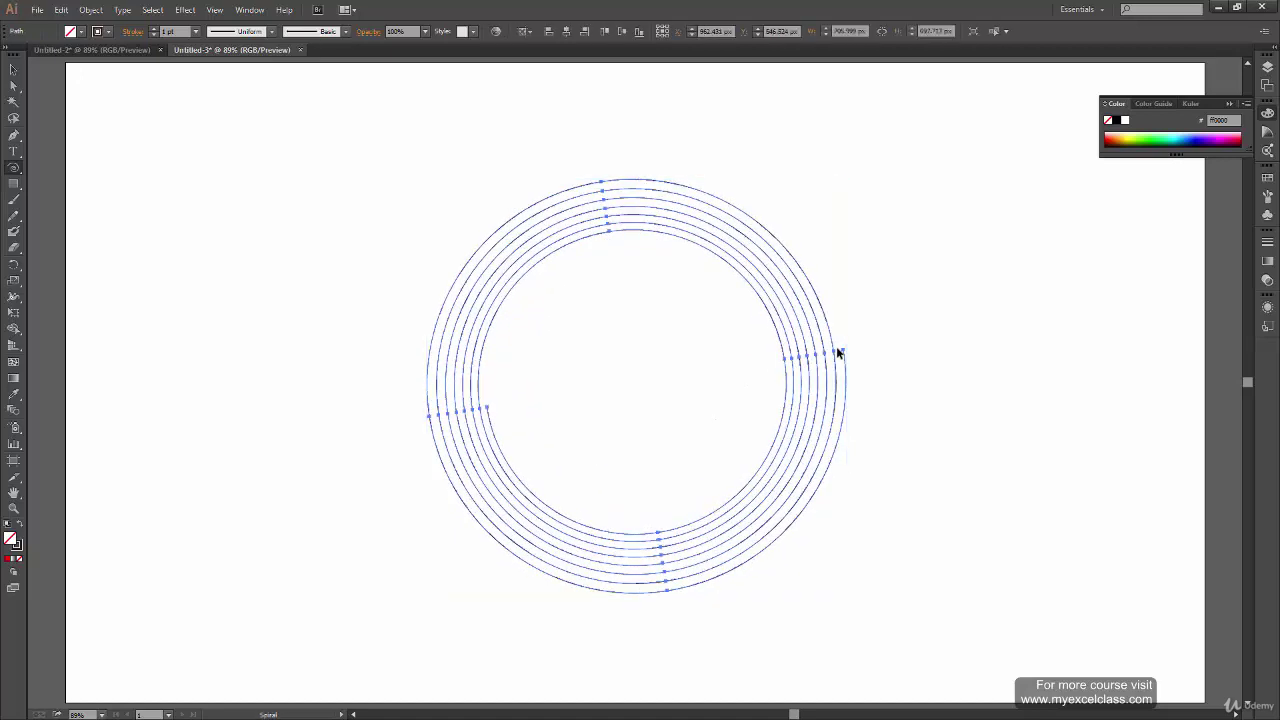
left_click(945, 400)
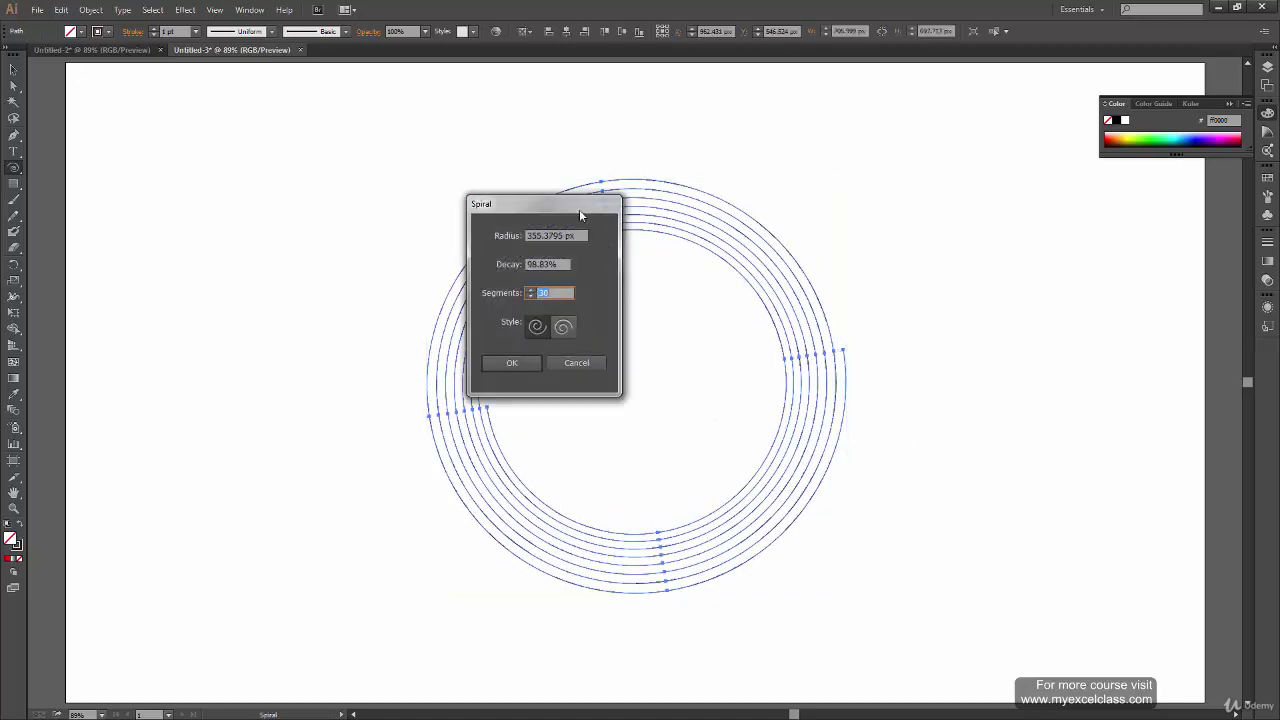
left_click_drag(580, 215, 276, 275)
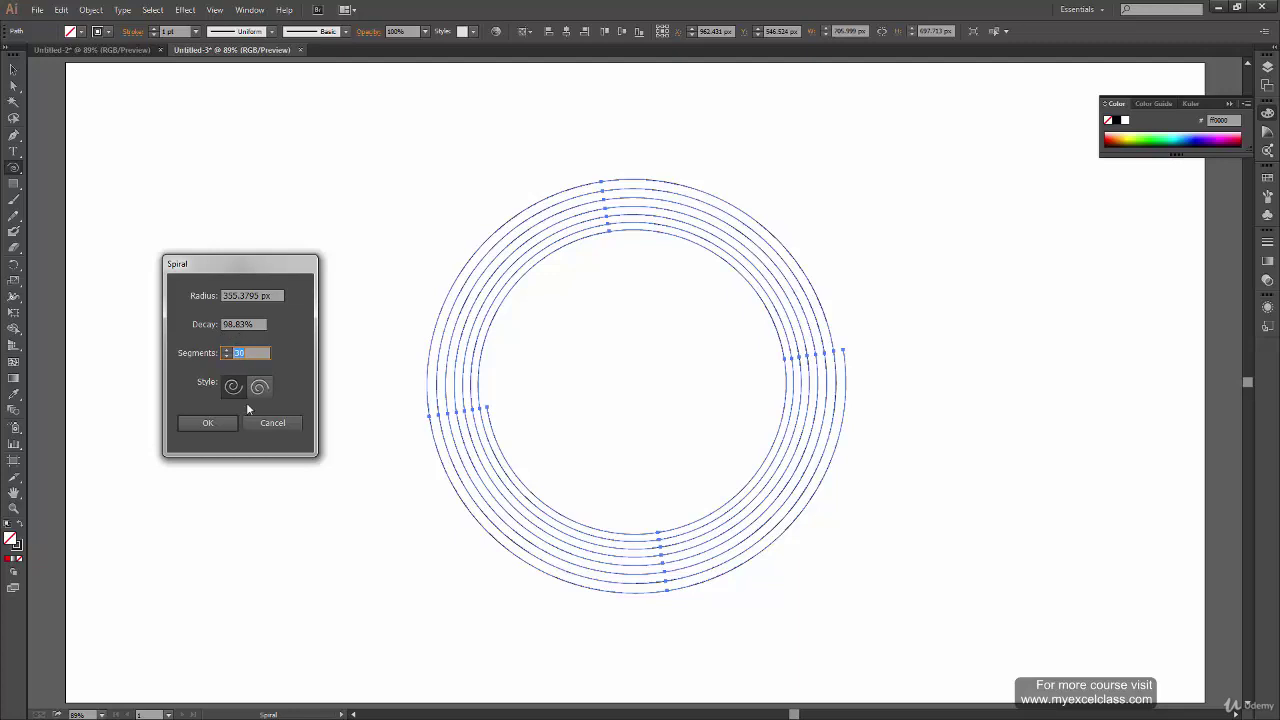
left_click(271, 423)
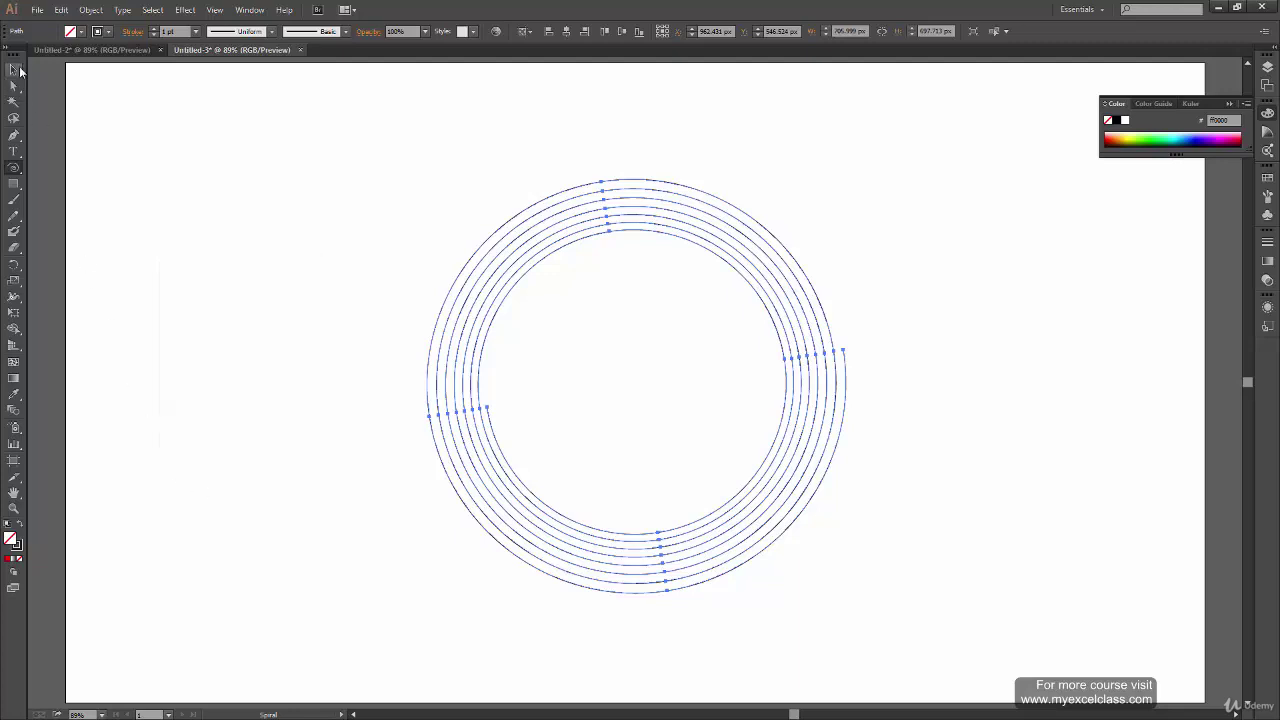
- Delete the ring-like spiral from the artboard
left_click(15, 69)
left_click(355, 612)
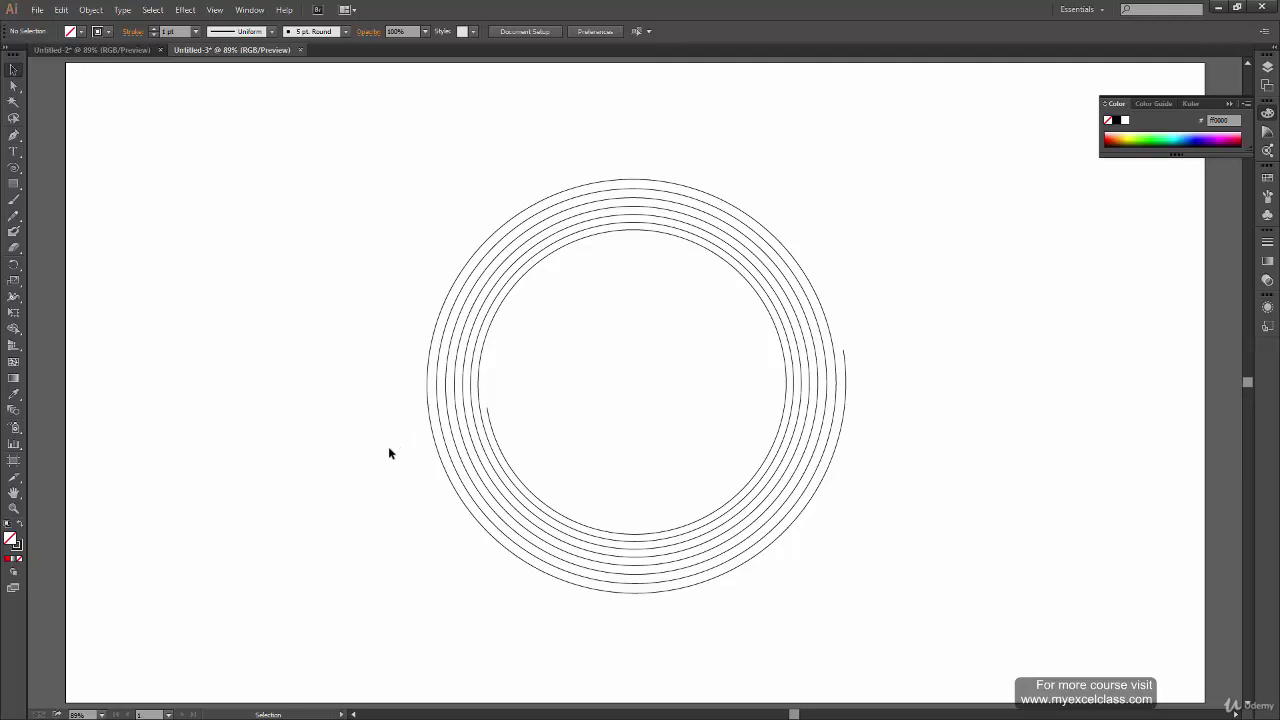
left_click_drag(523, 160, 603, 406)
key("Delete")
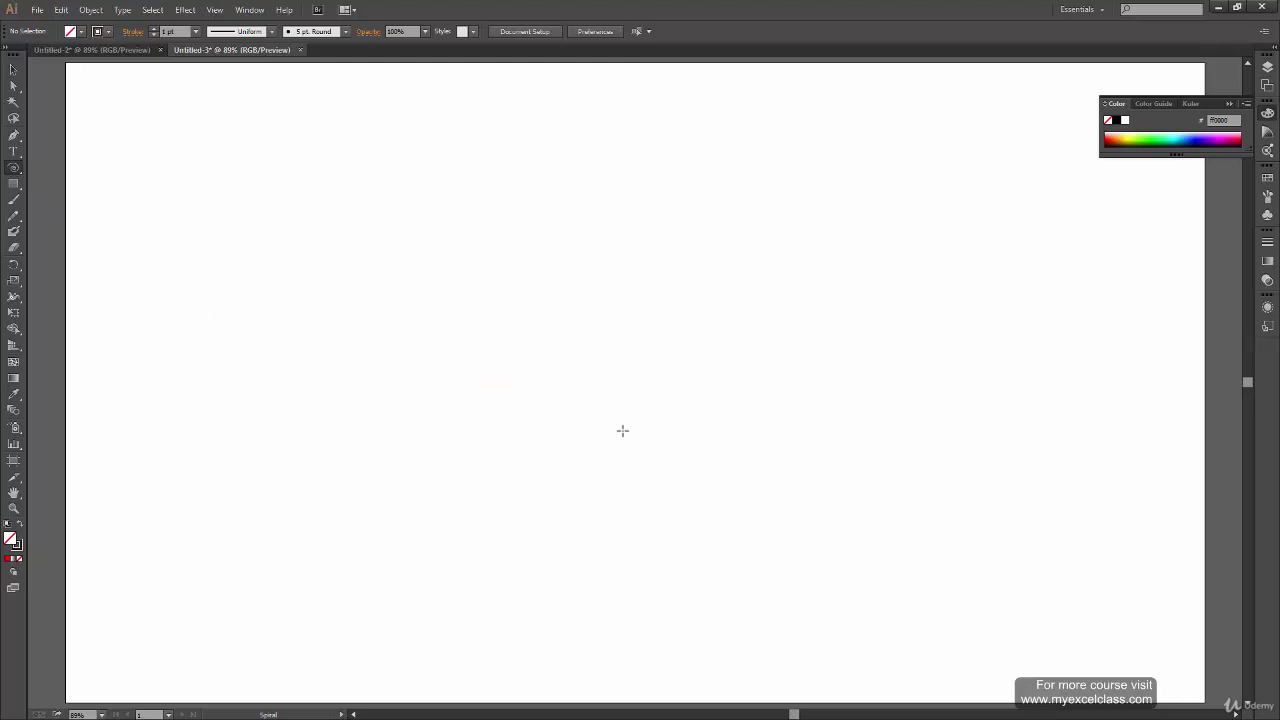
- Draw a freehand spiral about 967 px wide outward from the artboard's centre, varying its number of segments and its decay while drawing
left_click_drag(633, 383, 913, 382)
key("Up")
key("Up")
key("Up")
key("Up")
key("Up")
key("Up")
key("Up")
key("Up")
key("Up")
key("Up")
key("Up")
key("Up")
key("Up")
key("Up")
key("Up")
key("Up")
key("Up")
key("Up")
key("Up")
key("Up")
key("Up")
key("Up")
key("Up")
key("Up")
key("Up")
key("Down")
key("Down")
key("Down")
key("Down")
key("Down")
key("Down")
key("Down")
key("Down")
key("Down")
key("Down")
key("Down")
key("Down")
key("Down")
key("Down")
key("Down")
key("Down")
key("Down")
key("Down")
key("Down")
key("Down")
key("Up")
key("Up")
key("Up")
key("Up")
key("Up")
key("Up")
key("Up")
key("Up")
key("Up")
key("Up")
key("Up")
key("Up")
key("Up")
key("Up")
key("Up")
key("Up")
key("Up")
key("Up")
key("Up")
key("Up")
key("Up")
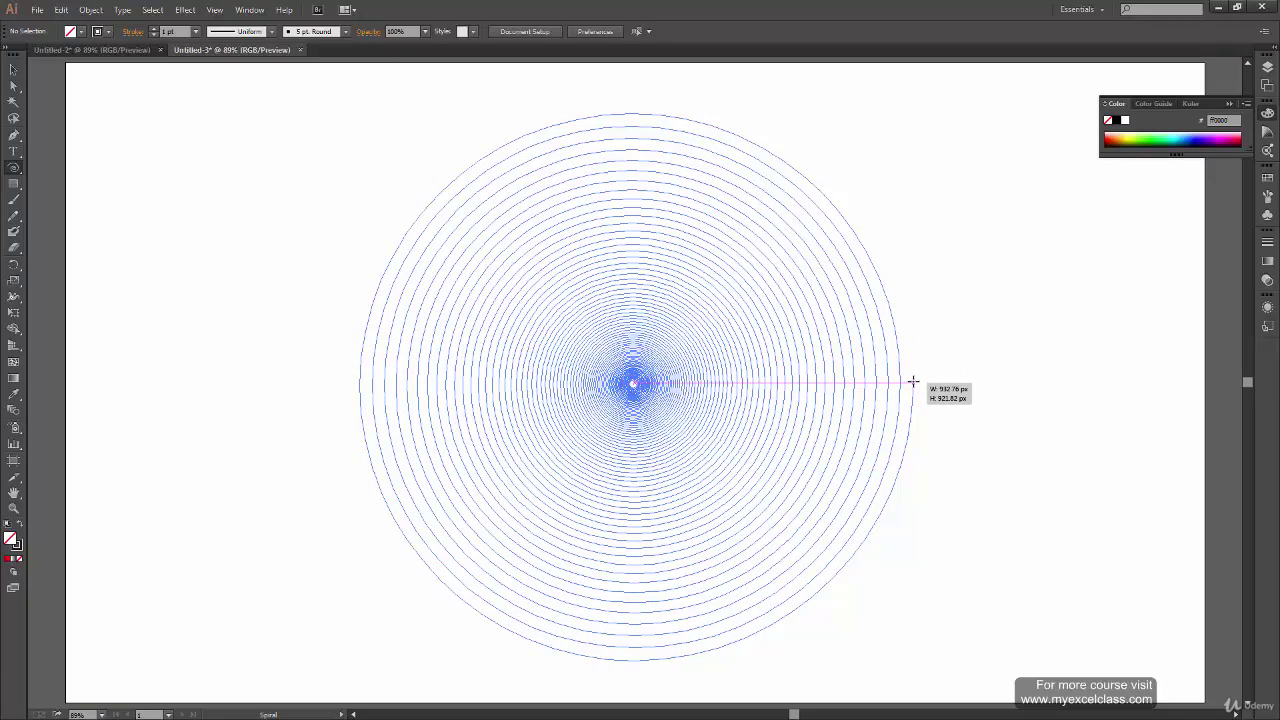
key("Down")
key("Down")
key("Down")
key("Down")
key("Down")
key("Down")
key("Down")
key("Down")
left_click_drag(913, 382, 880, 194)
key("Down")
key("Down")
key("Down")
key("Down")
key("Up")
key("Up")
key("Up")
key("Up")
key("Up")
key("Up")
key("Up")
key("Up")
key("Up")
key("Up")
key("Up")
key("Up")
key("Up")
key("Up")
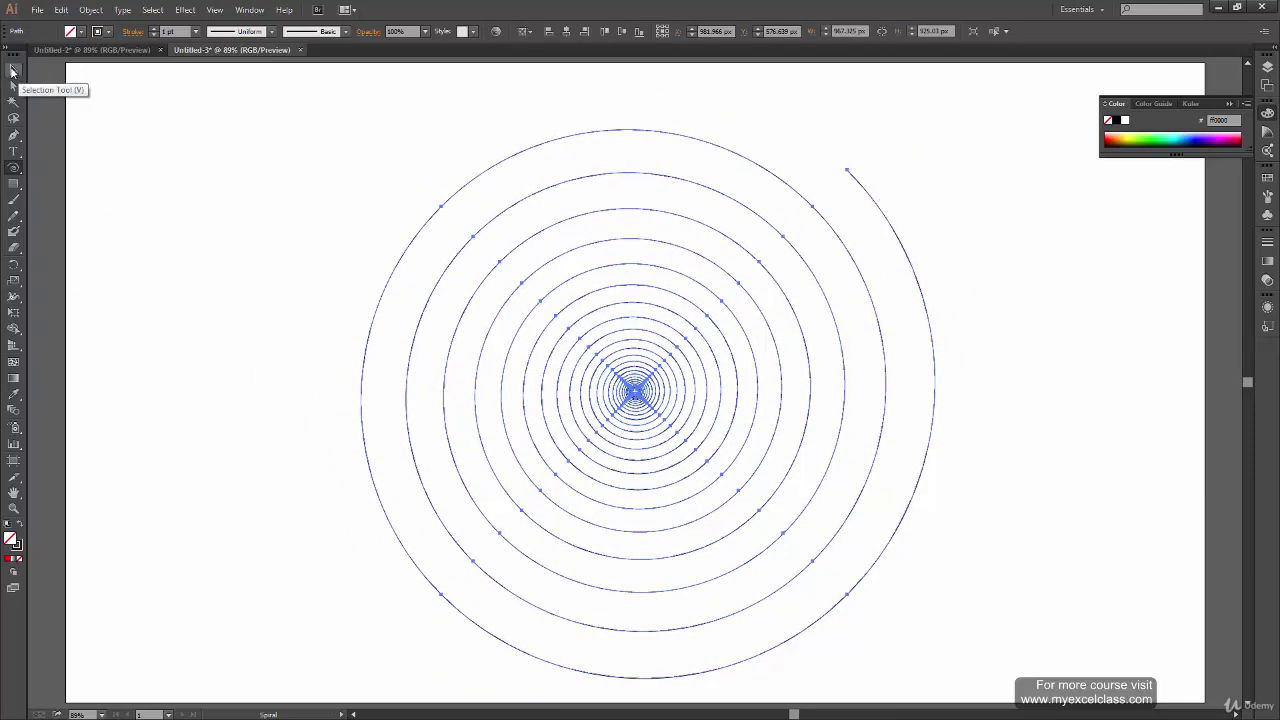
- Move the spiral slightly upward and delete it from the artboard
left_click(12, 72)
left_click(920, 397)
mouse_move(731, 479)
left_mouse_down()
mouse_move(740, 446)
mouse_move(731, 465)
left_mouse_up()
left_click(681, 492)
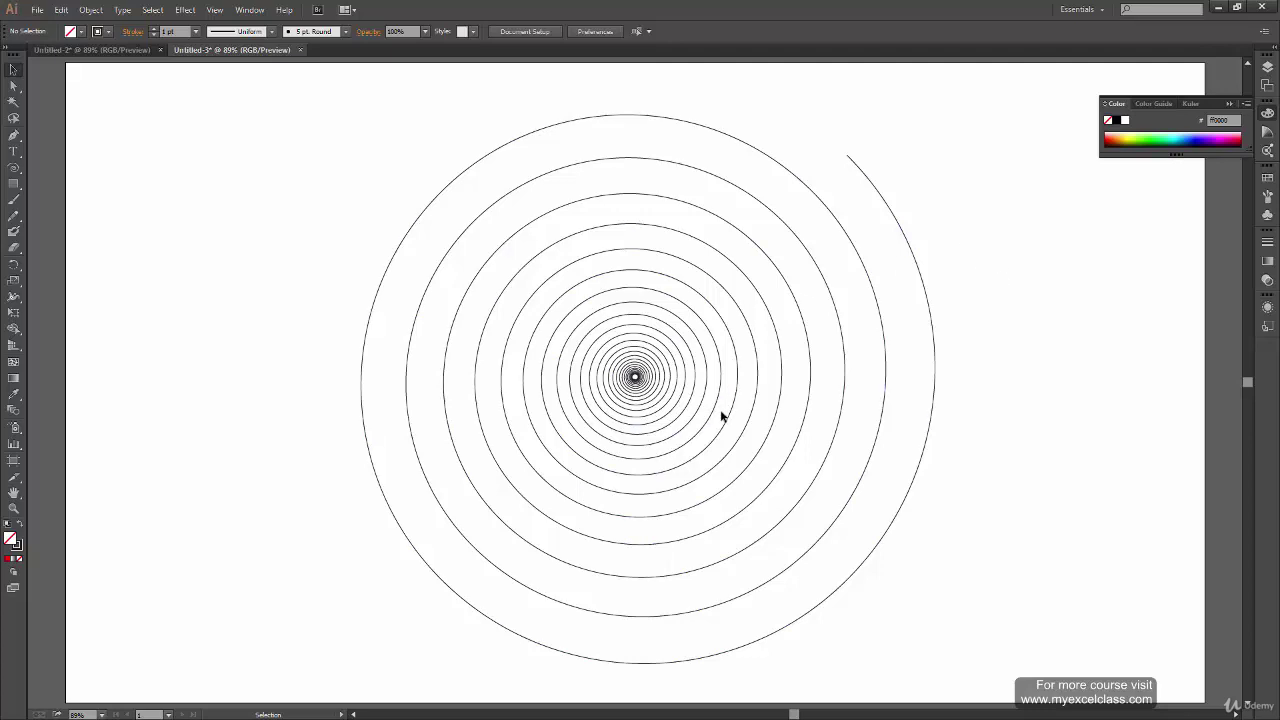
left_click_drag(903, 325, 744, 435)
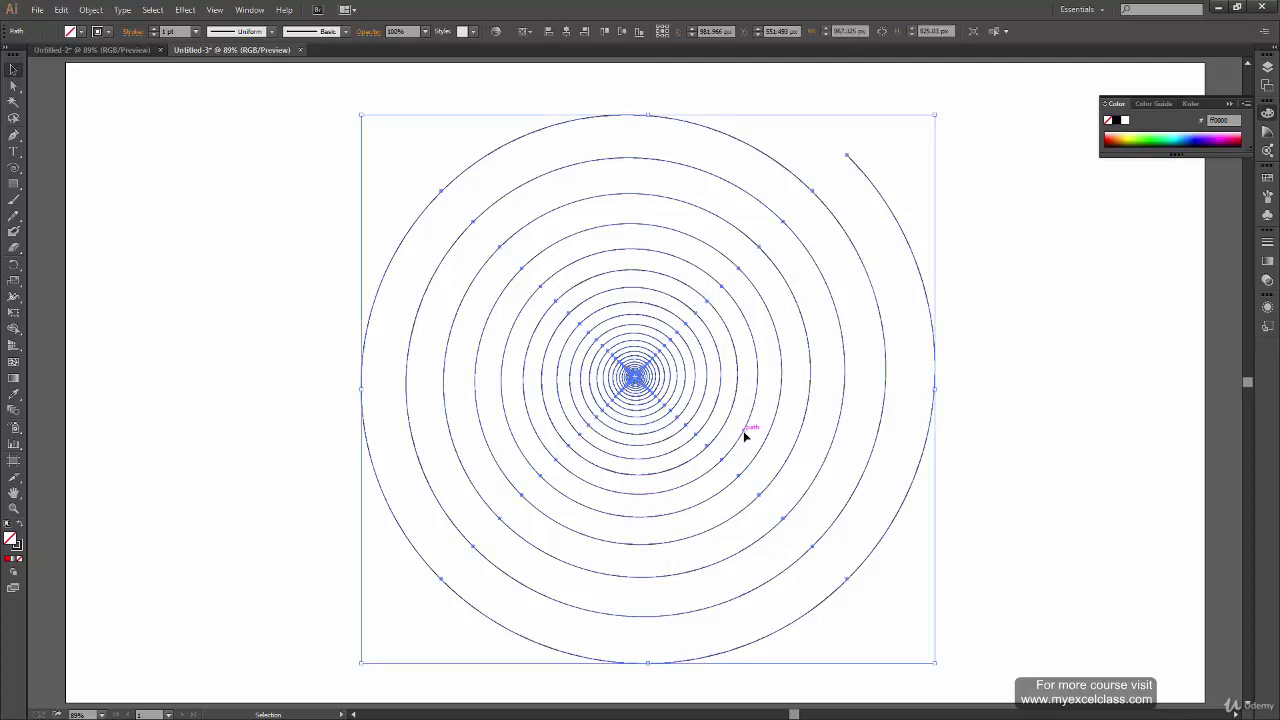
key("Delete")
- Try another freehand spiral outward from the artboard's centre and delete it
left_click(14, 168)
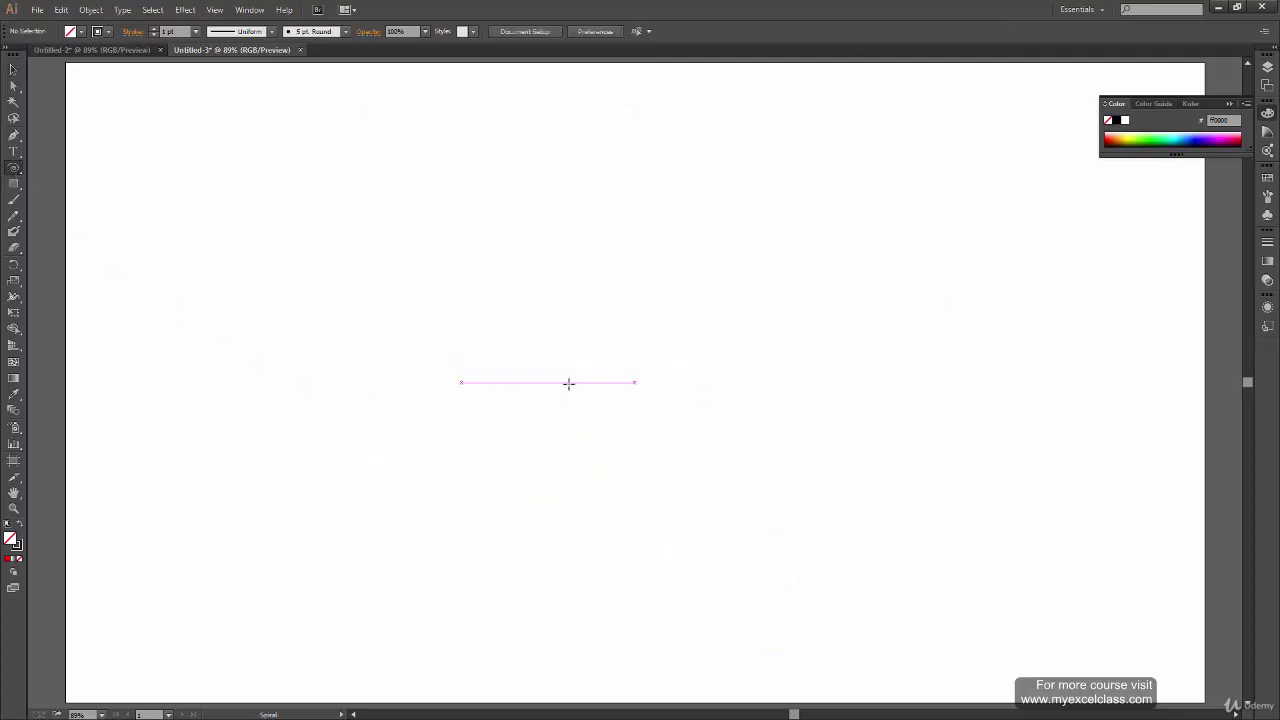
left_click_drag(636, 381, 894, 362)
key("v")
left_click(911, 243)
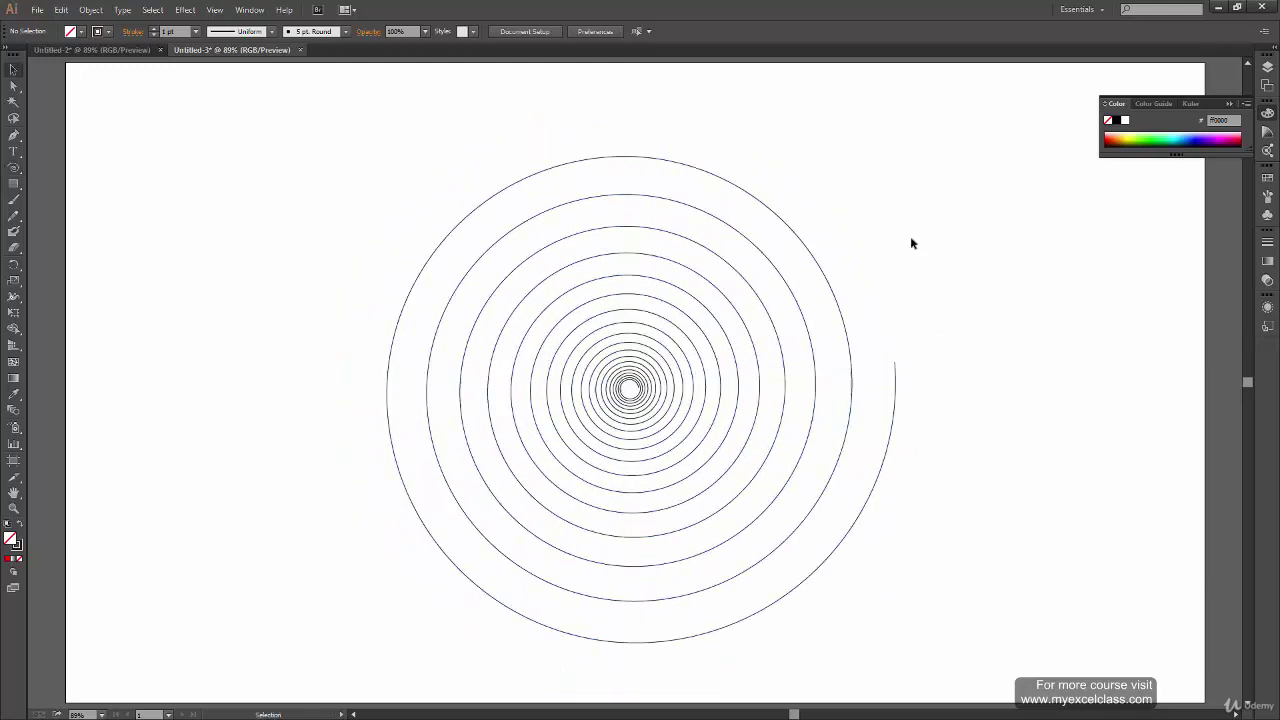
left_click(620, 390)
key("Delete")
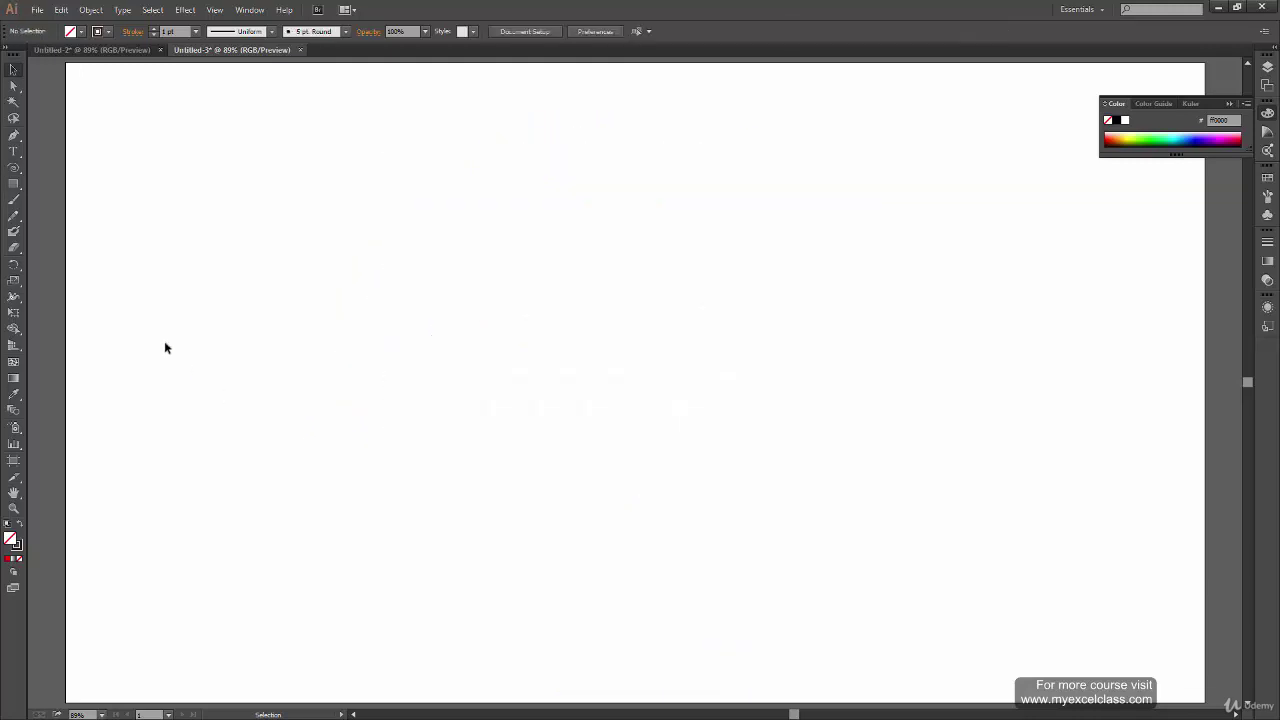
- Draw four rectangles: a large square, a smaller adjoining square, a bar about 426 px wide, and one about 382 px wide centred on the small square's corner
left_click(14, 168)
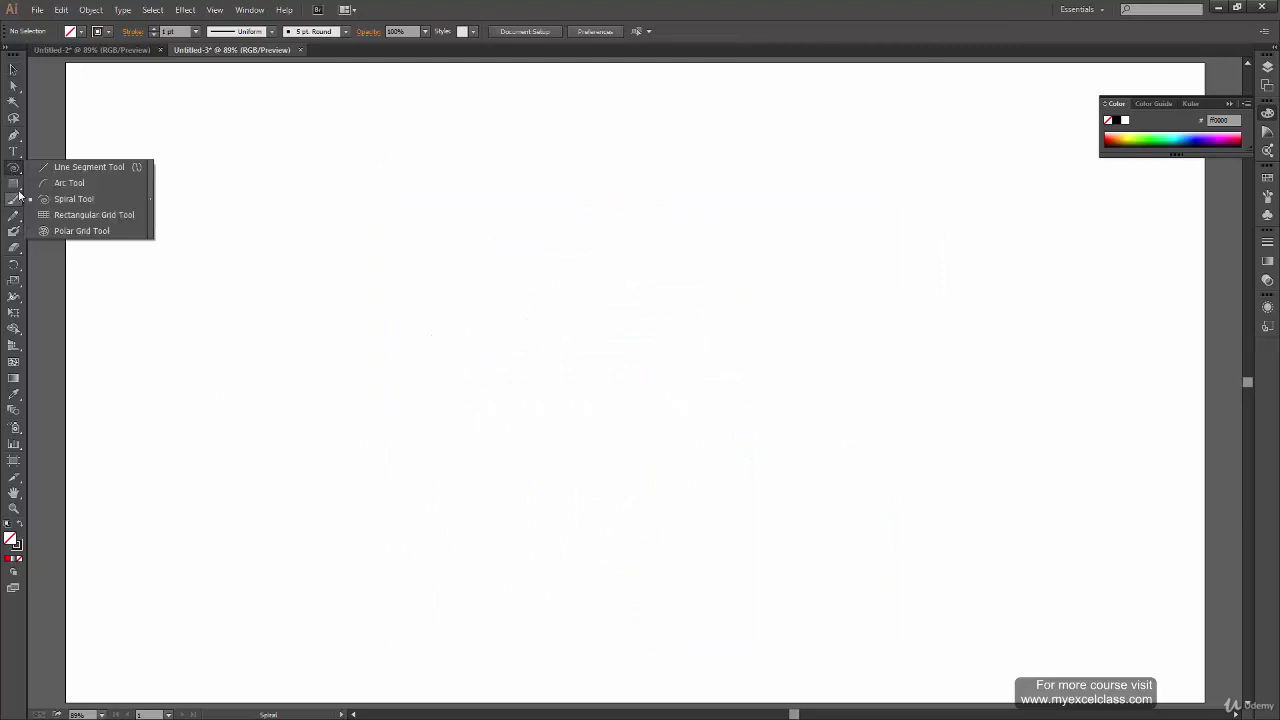
left_click(20, 198)
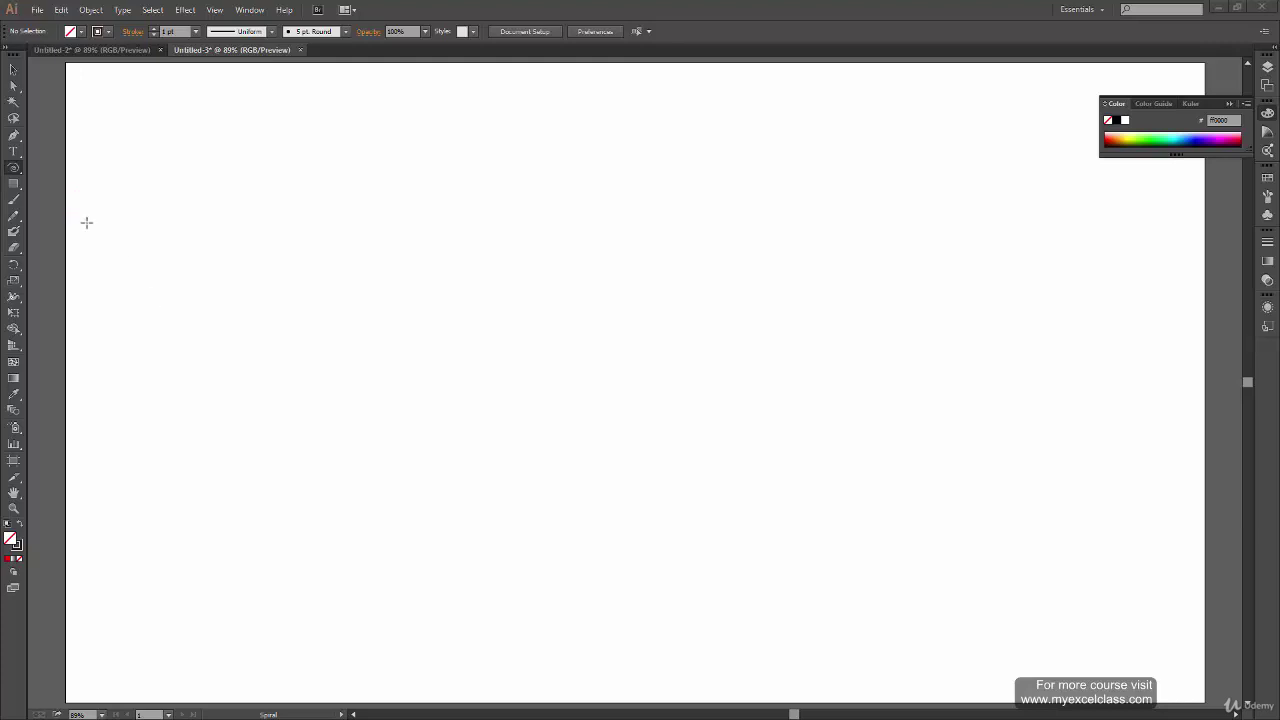
left_click(14, 186)
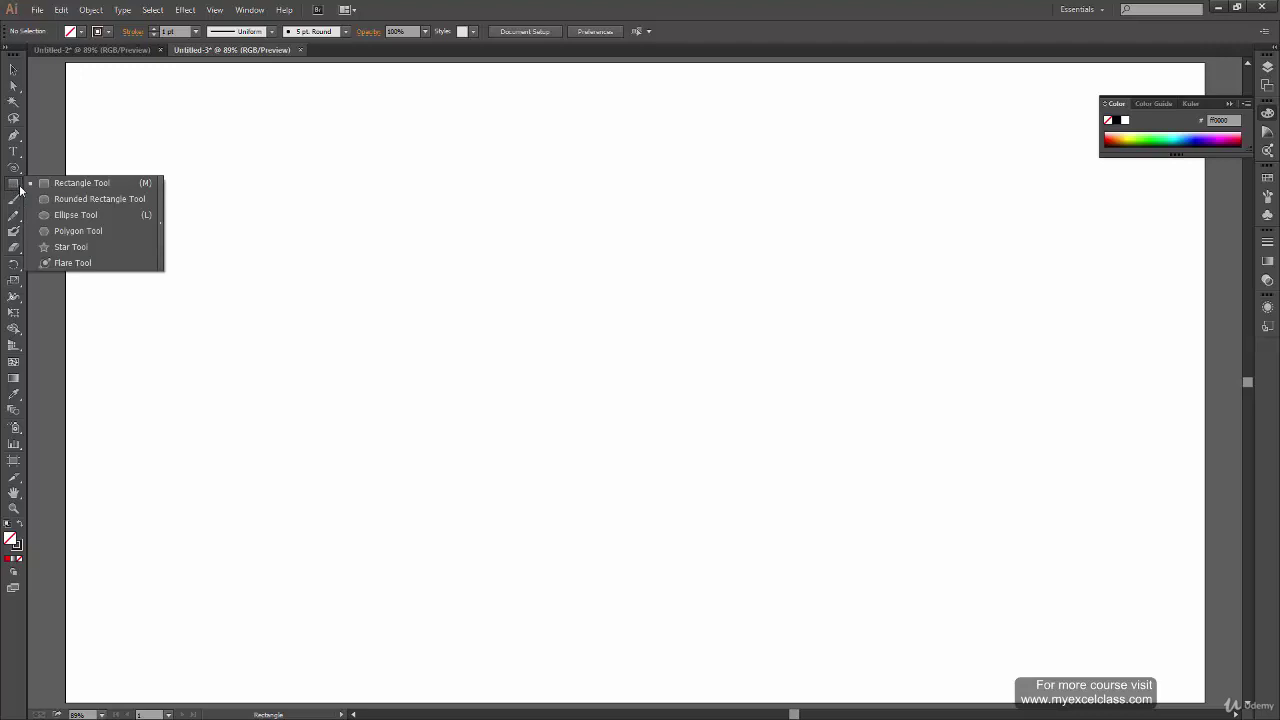
left_click(100, 183)
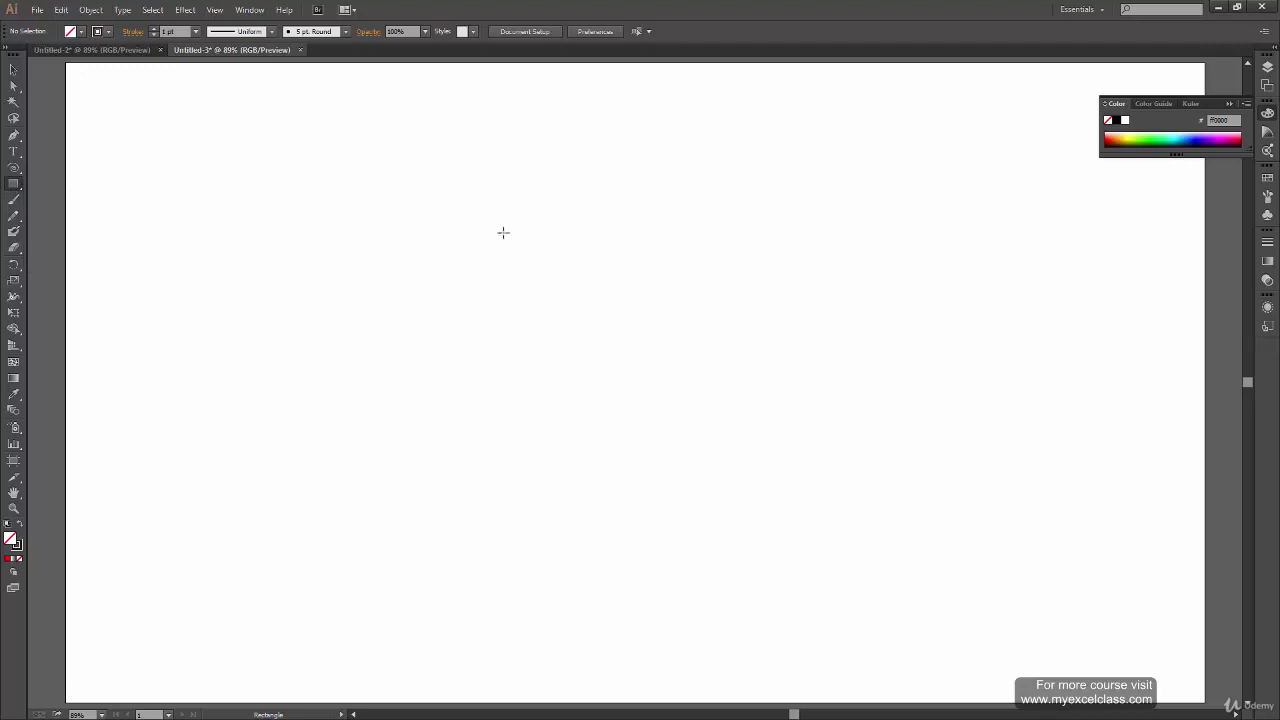
left_click_drag(349, 206, 675, 530)
left_click_drag(675, 246, 831, 402)
left_click_drag(832, 268, 1084, 289)
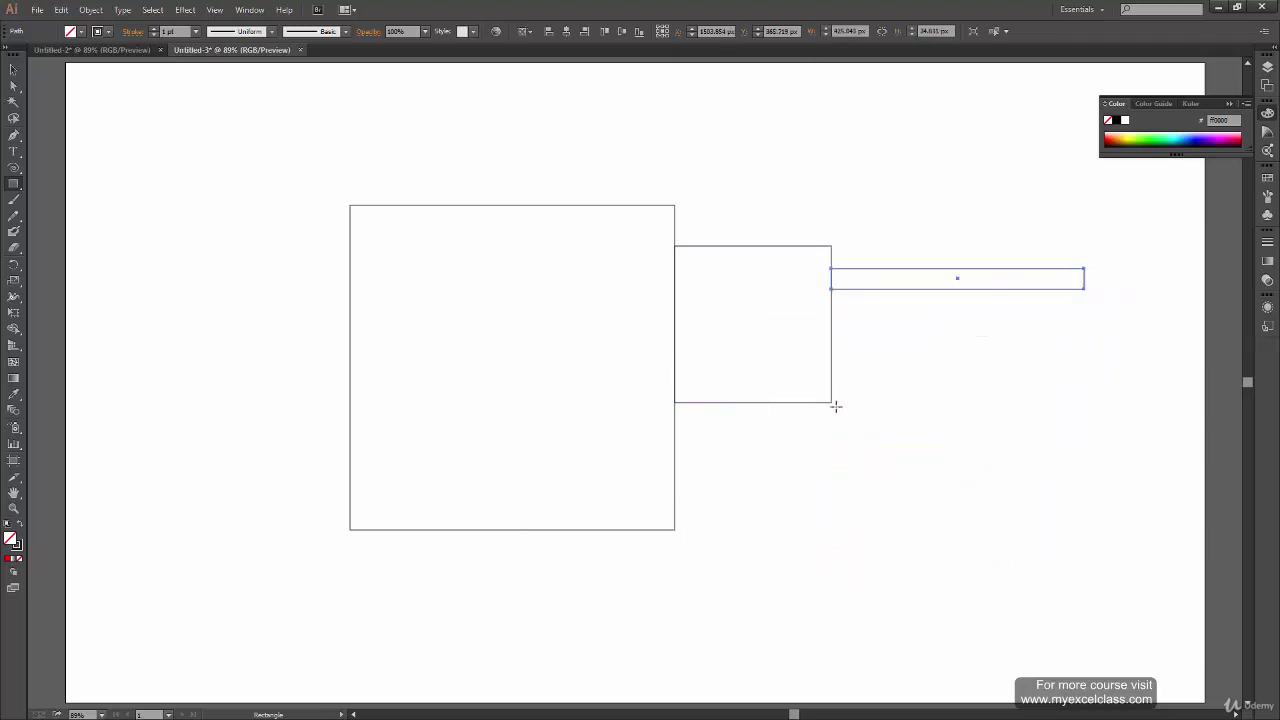
mouse_move(833, 402)
left_mouse_down()
mouse_move(877, 458)
mouse_move(998, 537)
mouse_move(970, 543)
mouse_move(988, 563)
mouse_move(968, 493)
mouse_move(988, 551)
mouse_move(1011, 566)
mouse_move(1006, 557)
mouse_move(1002, 592)
mouse_move(980, 546)
mouse_move(1009, 589)
mouse_move(923, 486)
mouse_move(940, 517)
mouse_move(909, 491)
mouse_move(929, 514)
mouse_move(920, 542)
mouse_move(977, 611)
mouse_move(937, 566)
mouse_move(1017, 623)
mouse_move(869, 477)
mouse_move(906, 477)
mouse_move(1071, 643)
mouse_move(1077, 626)
mouse_move(914, 569)
mouse_move(893, 535)
mouse_move(937, 546)
mouse_move(957, 471)
mouse_move(902, 487)
mouse_move(949, 557)
mouse_move(974, 534)
mouse_move(920, 437)
mouse_move(889, 447)
mouse_move(960, 534)
mouse_move(989, 383)
mouse_move(809, 486)
mouse_move(922, 491)
mouse_move(906, 537)
mouse_move(871, 486)
mouse_move(903, 503)
mouse_move(945, 439)
left_mouse_up()
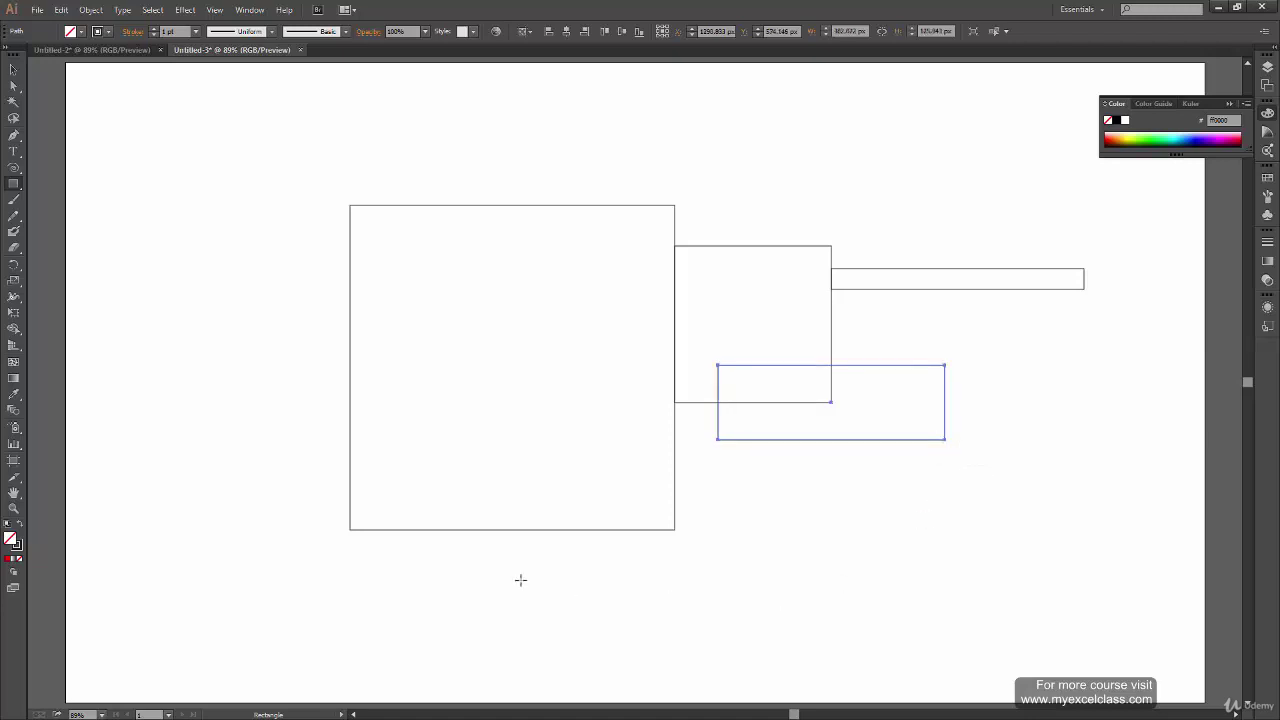
- Select all four rectangles on the artboard and delete them
left_click(16, 69)
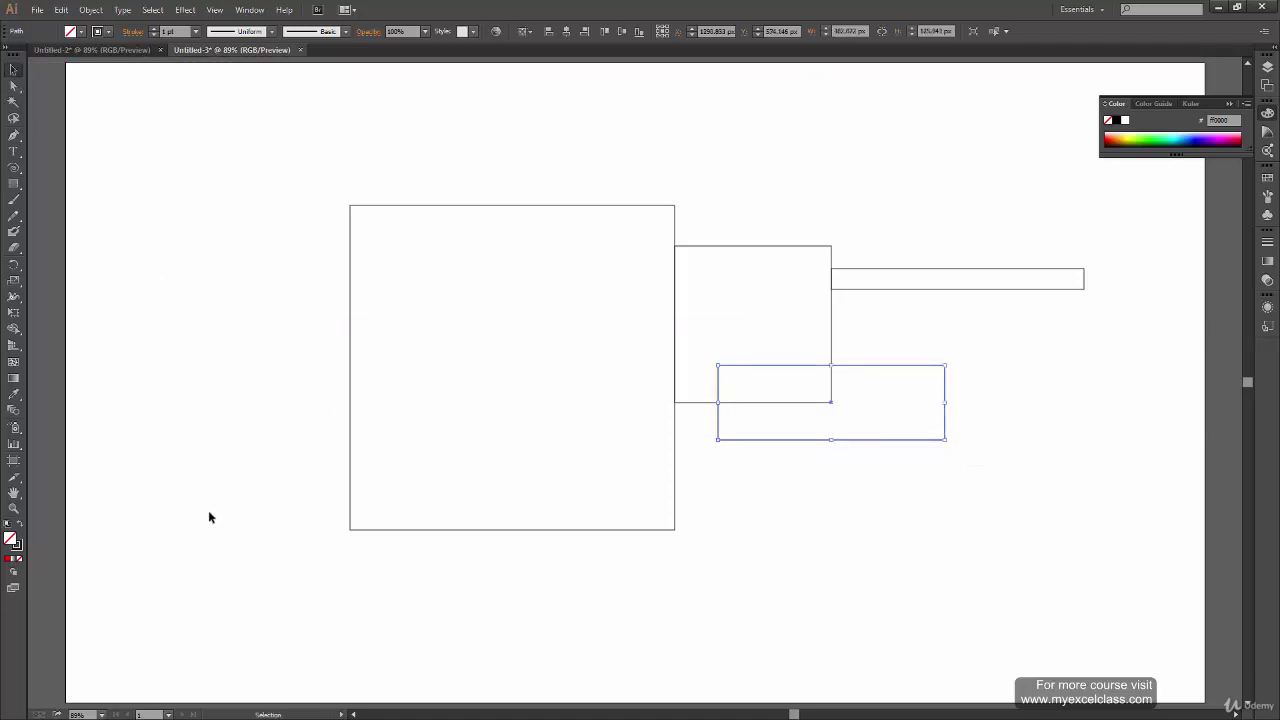
left_click(251, 609)
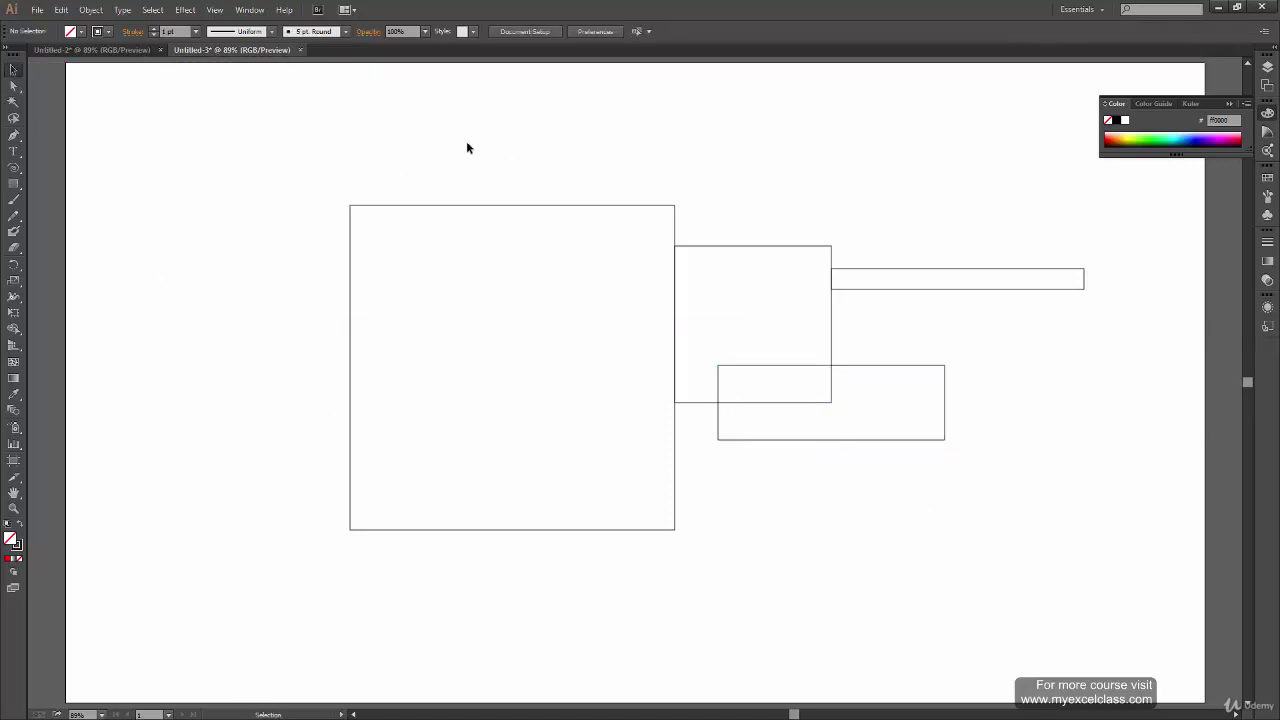
left_click_drag(286, 92, 1088, 614)
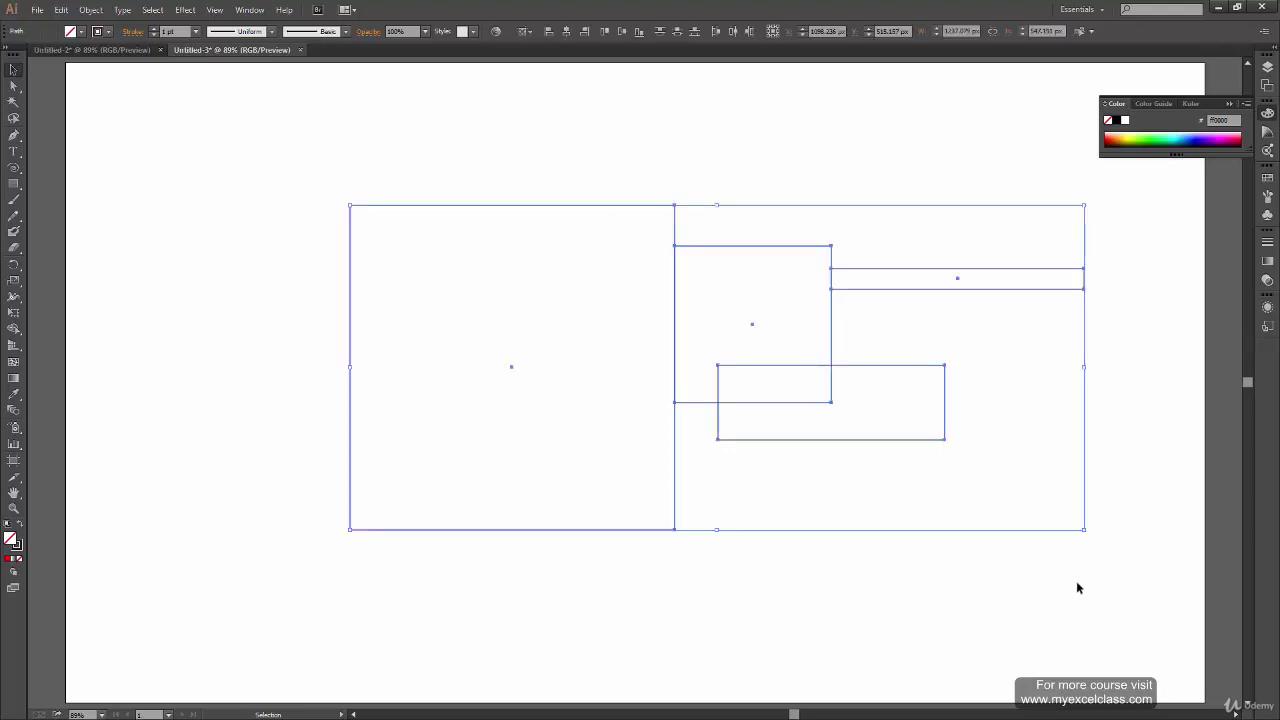
key("Delete")
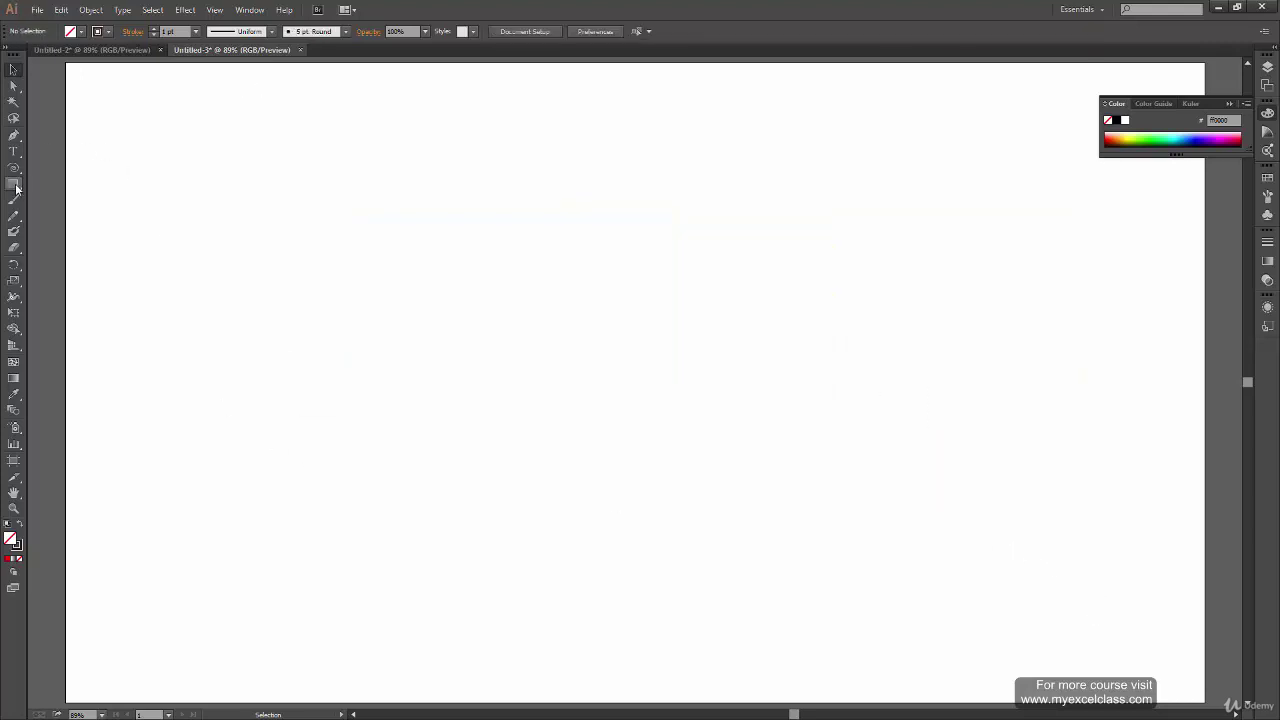
- Create a 200 by 200 px square from entered dimensions just below the artboard's centre and delete it
left_click(628, 443)
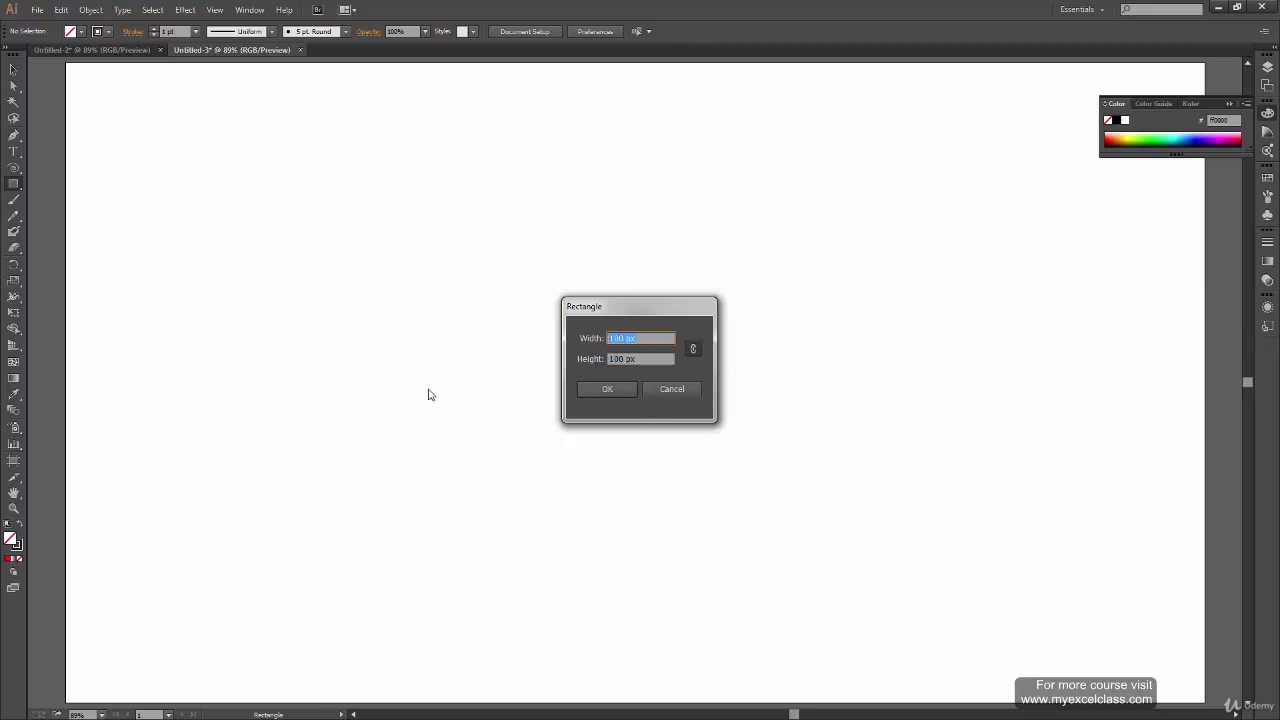
key("Tab")
left_click(618, 395)
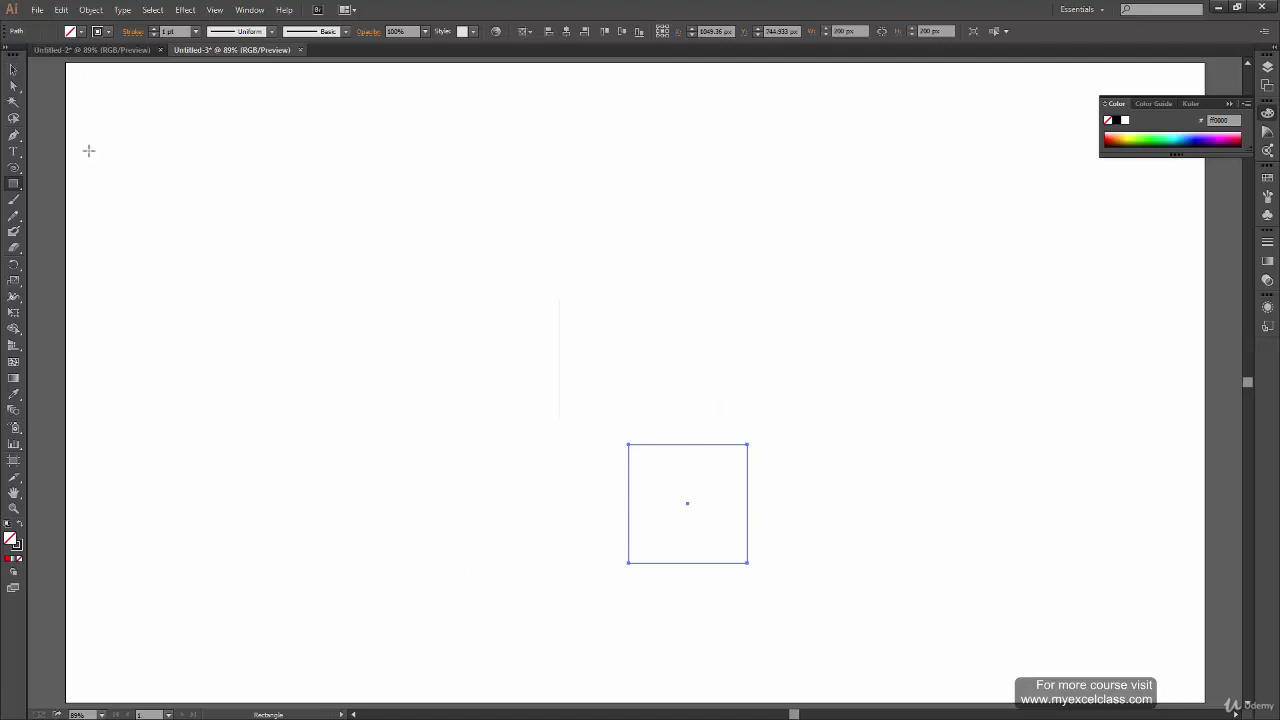
left_click(320, 596)
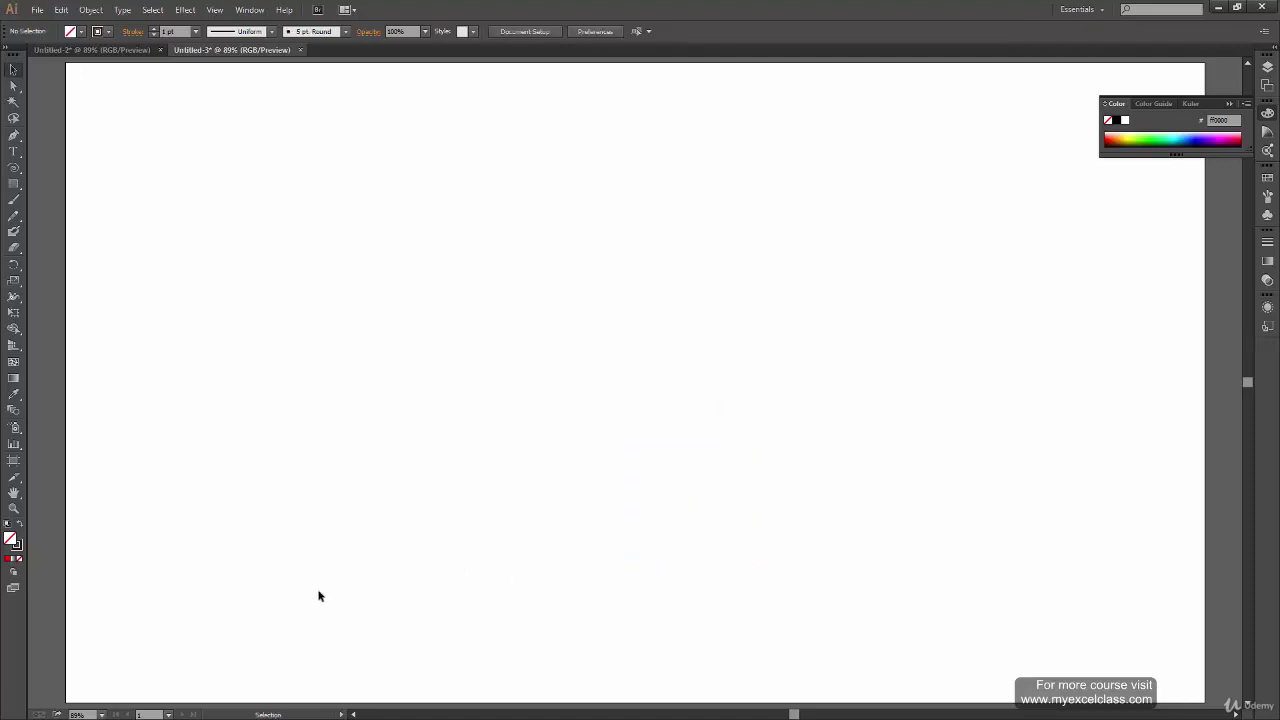
- Draw a rounded square about 690 px wide, an adjoining rounded rectangle about 173 px wide, and an overlapping one about 236 px wide drawn from its centre
left_click(11, 188)
left_click(145, 199)
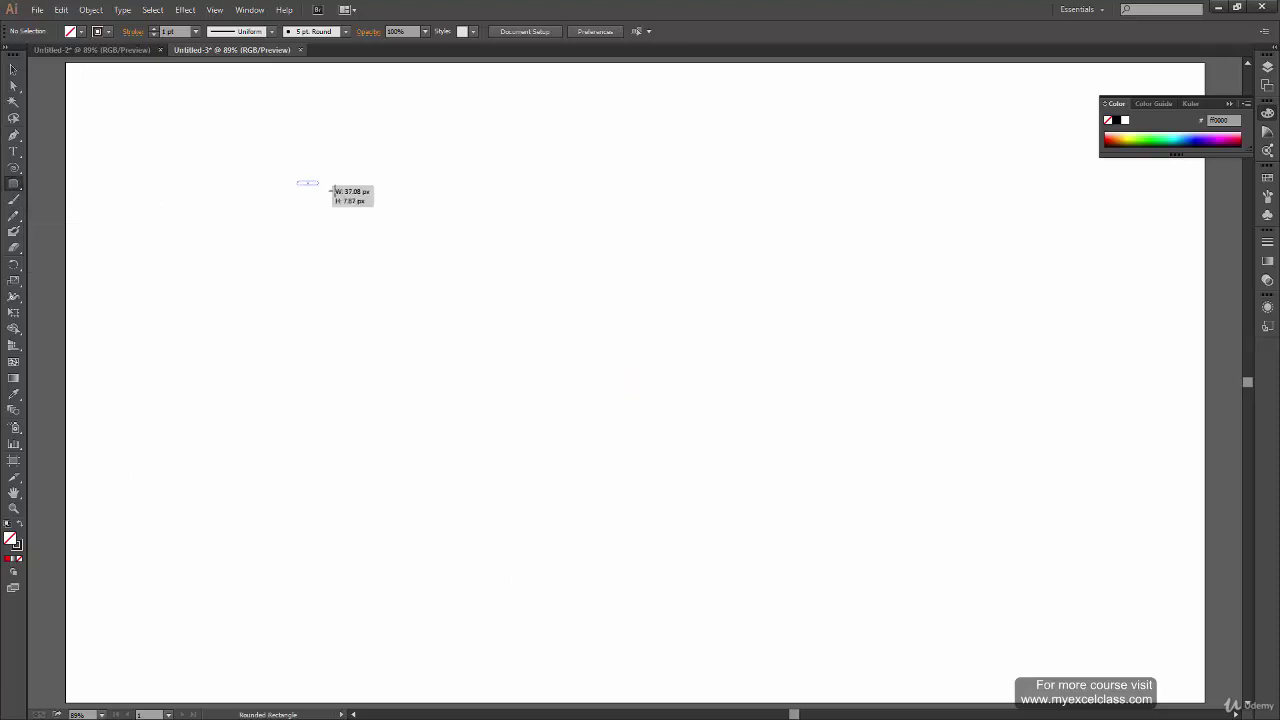
left_click_drag(331, 190, 668, 590)
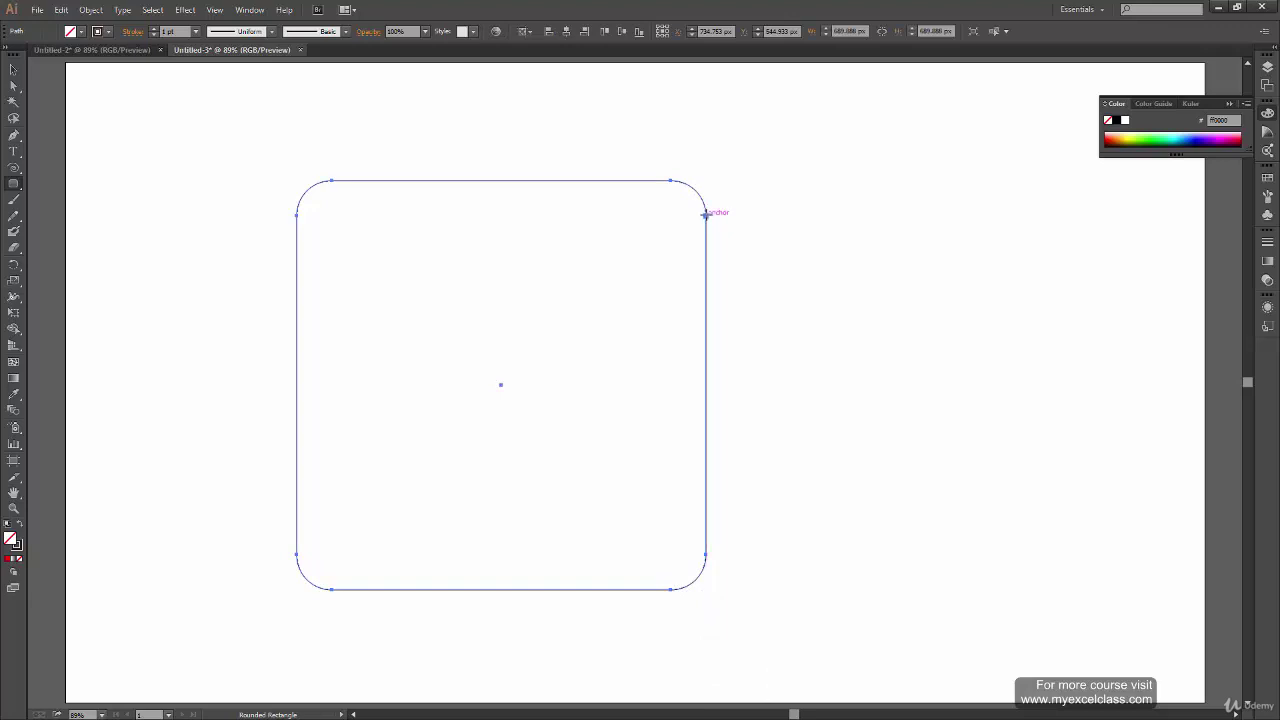
left_click_drag(706, 214, 808, 549)
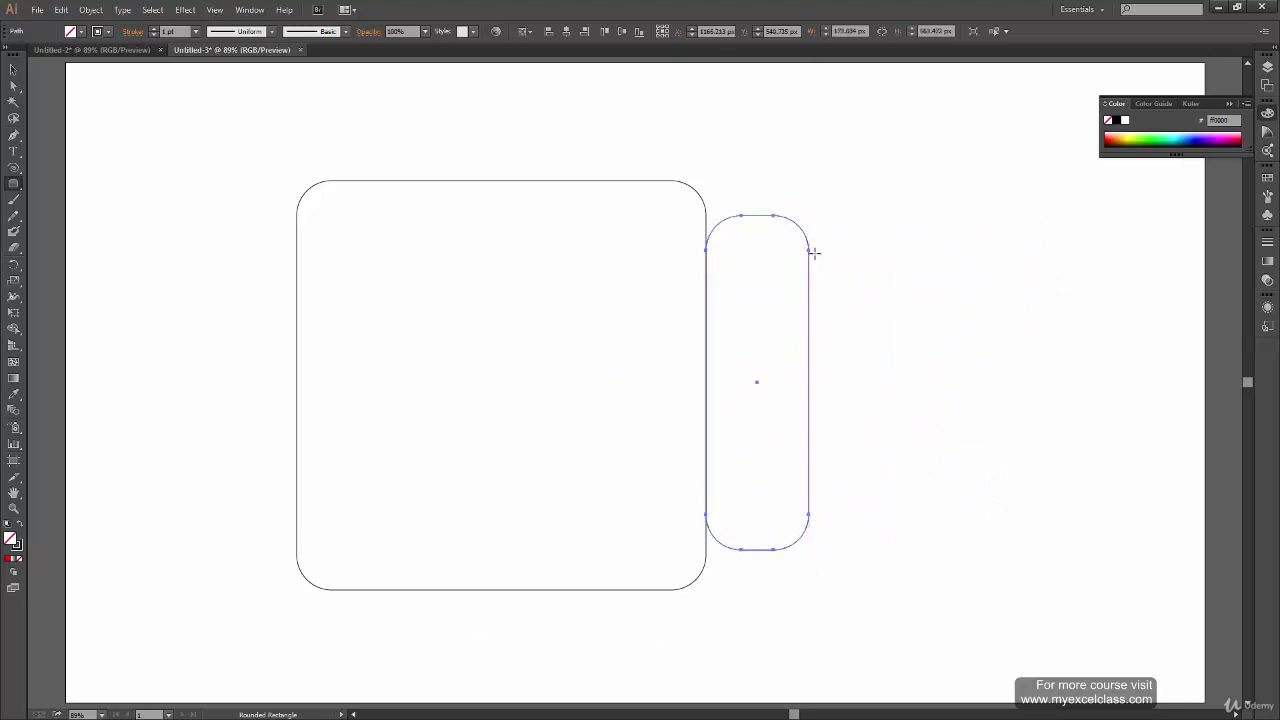
mouse_move(808, 250)
left_mouse_down()
mouse_move(903, 360)
mouse_move(961, 500)
mouse_move(923, 343)
mouse_move(923, 271)
mouse_move(936, 344)
mouse_move(860, 350)
mouse_move(944, 342)
mouse_move(930, 328)
mouse_move(848, 331)
mouse_move(971, 331)
mouse_move(973, 246)
mouse_move(924, 115)
mouse_move(994, 77)
mouse_move(979, 98)
mouse_move(997, 86)
mouse_move(966, 266)
mouse_move(1012, 452)
mouse_move(977, 403)
mouse_move(963, 417)
mouse_move(997, 437)
mouse_move(962, 393)
mouse_move(883, 360)
mouse_move(903, 329)
mouse_move(927, 373)
mouse_move(871, 383)
mouse_move(879, 391)
left_mouse_up()
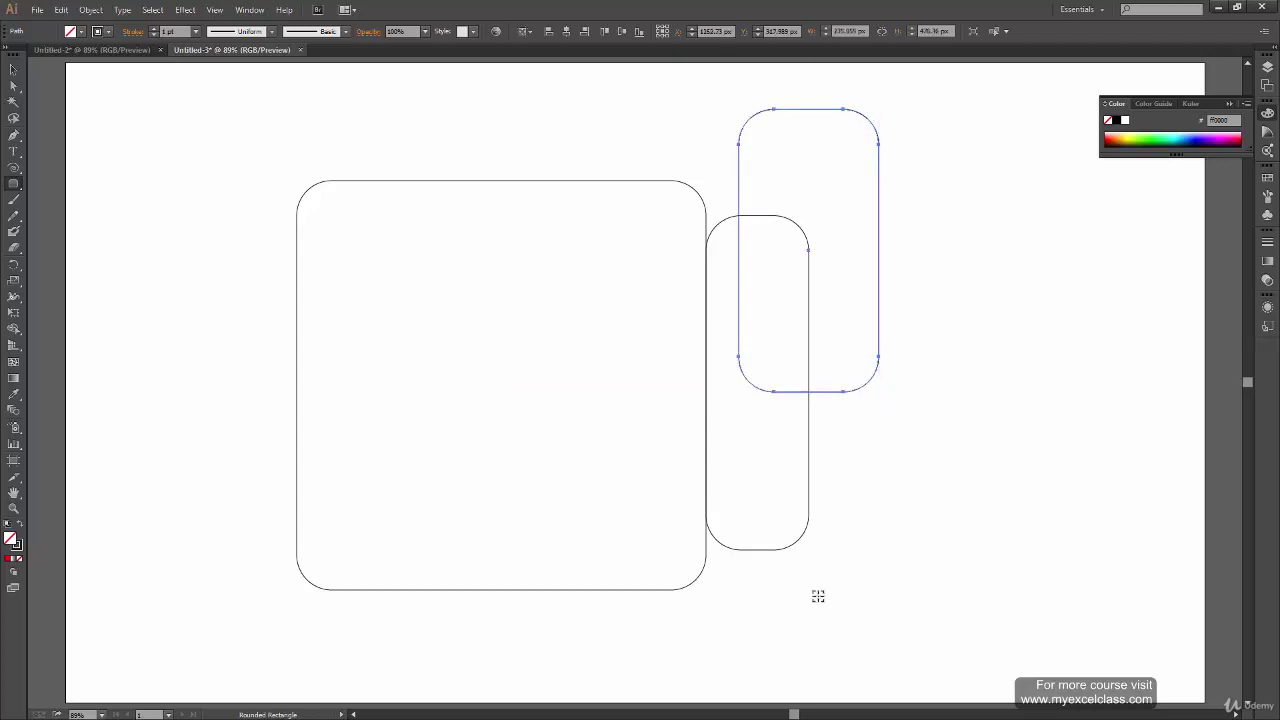
- Select all three rounded rectangles and delete them
left_click(139, 401)
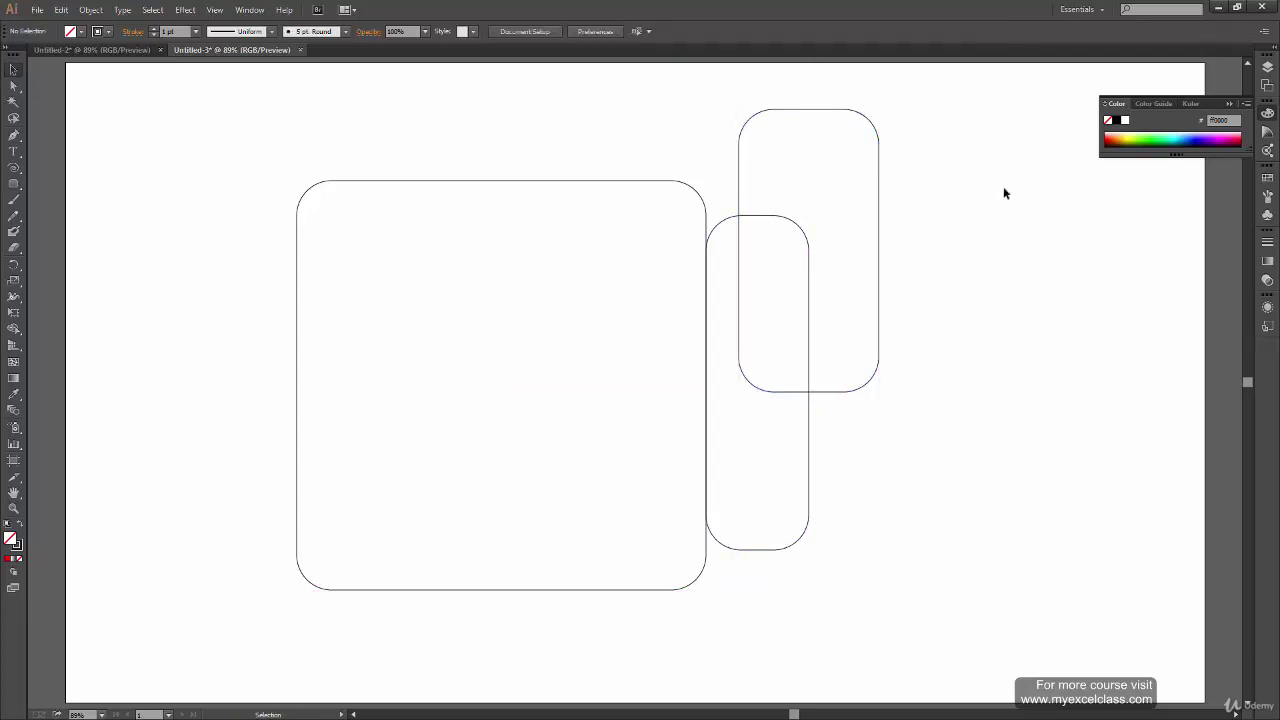
left_click_drag(1030, 157, 434, 598)
key("Delete")
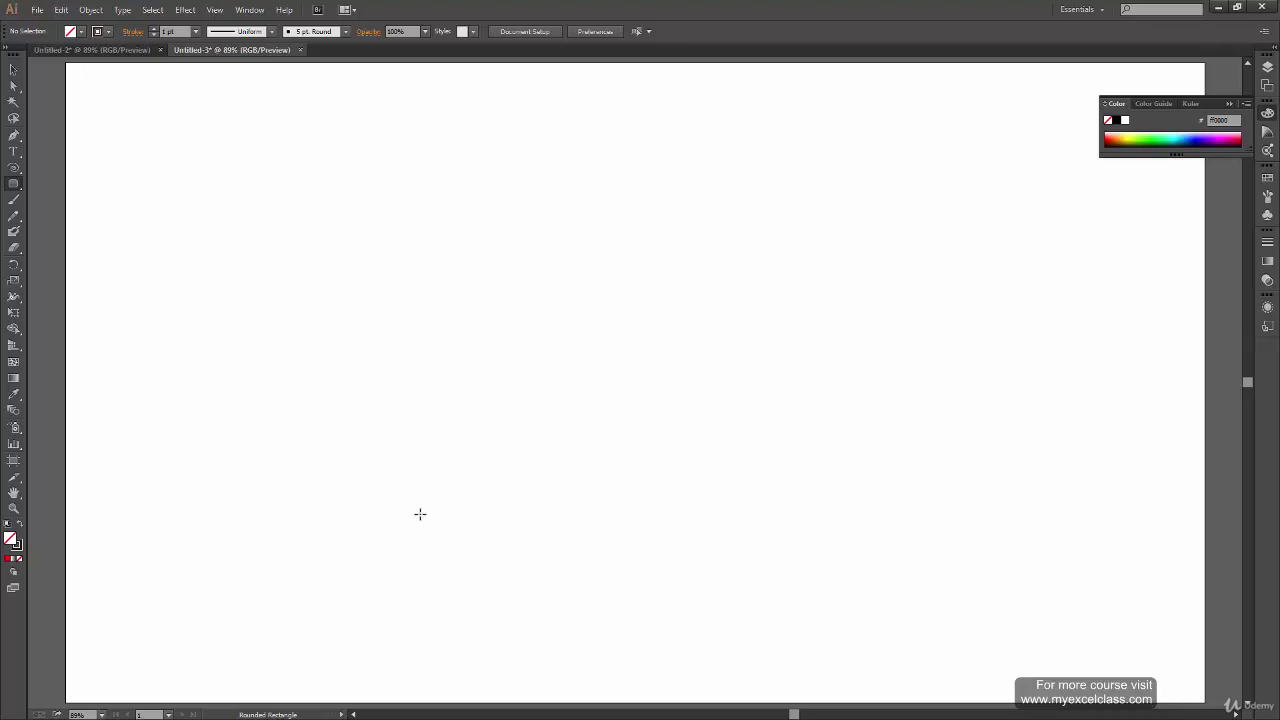
- Draw a rounded rectangle about 1121 by 489 px, repeatedly raising and lowering its corner radius while drawing and finishing at 13 px
left_click_drag(406, 247, 1071, 537)
key("Up")
key("Up")
key("Up")
key("Up")
key("Up")
key("Up")
key("Up")
key("Up")
key("Down")
key("Down")
key("Down")
key("Down")
key("Down")
key("Down")
key("Down")
key("Down")
key("Down")
key("Down")
key("Down")
key("Up")
key("Up")
key("Up")
key("Up")
key("Up")
key("Up")
key("Up")
key("Up")
key("Down")
key("Down")
key("Down")
key("Down")
key("Down")
key("Down")
key("Down")
key("Down")
key("Down")
key("Down")
key("Down")
key("Down")
key("shift")
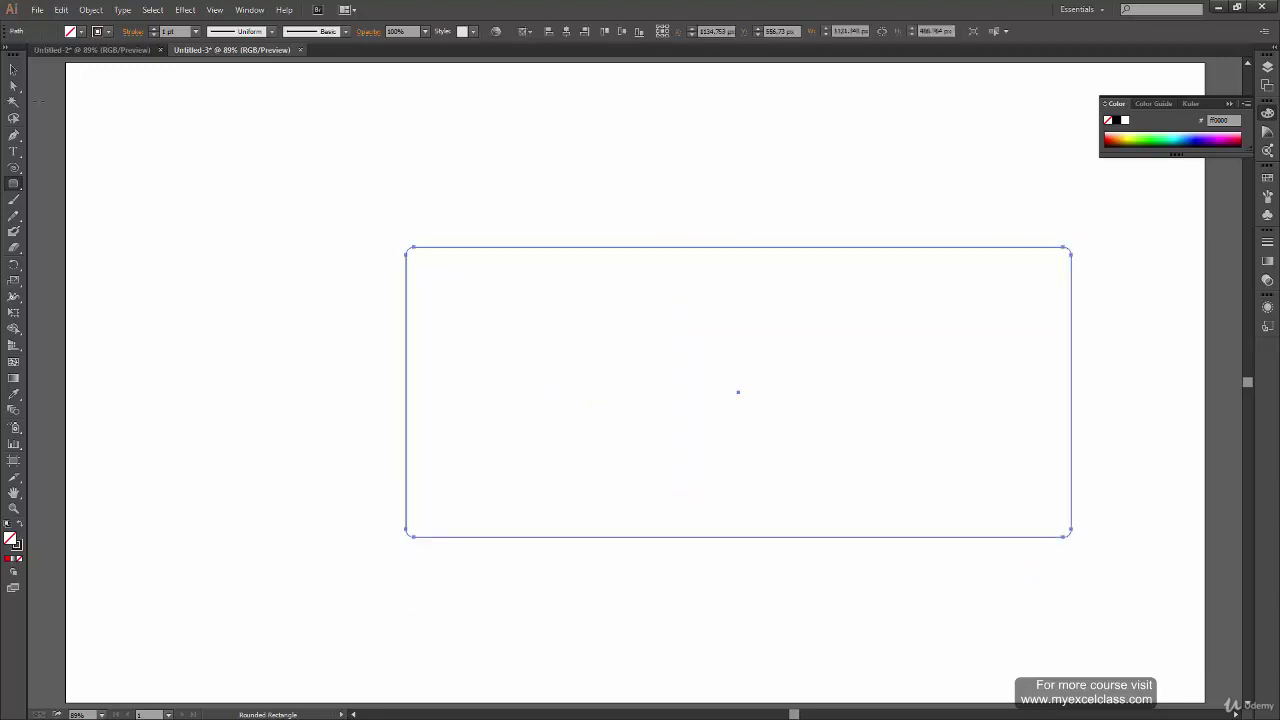
- Select the large rounded rectangle and delete it
left_click(14, 70)
left_click(198, 570)
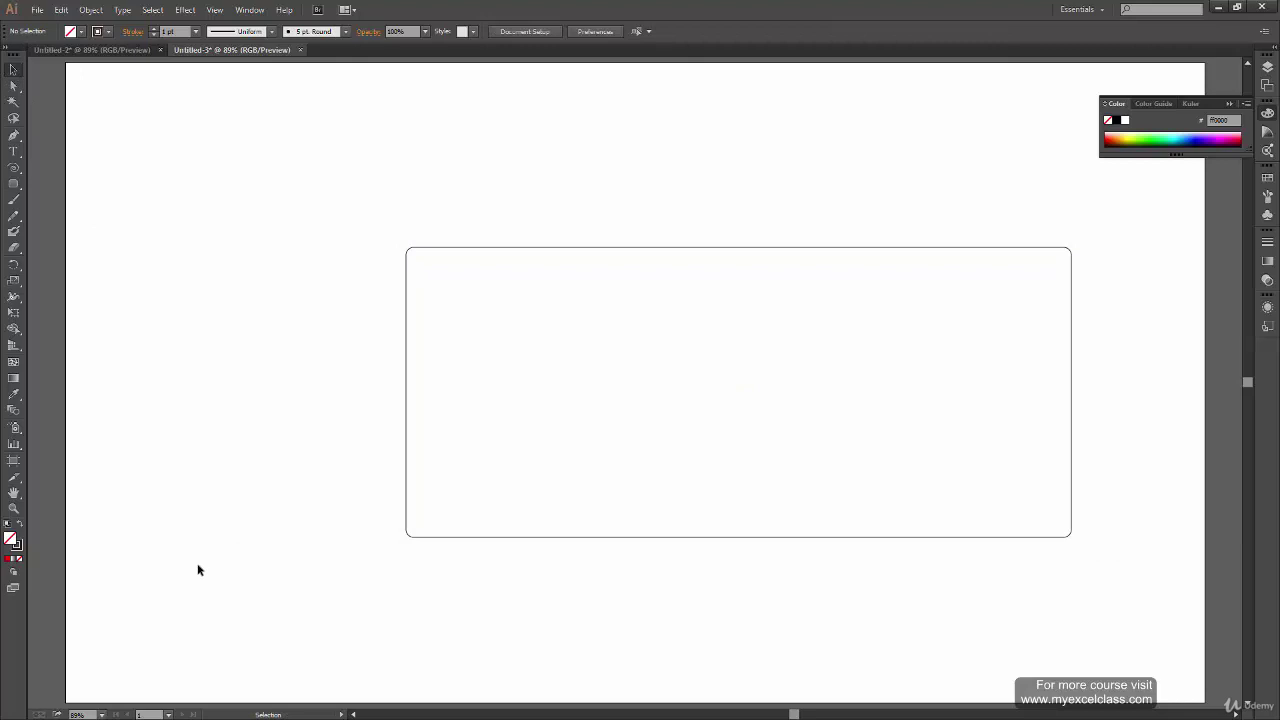
left_click_drag(389, 203, 453, 471)
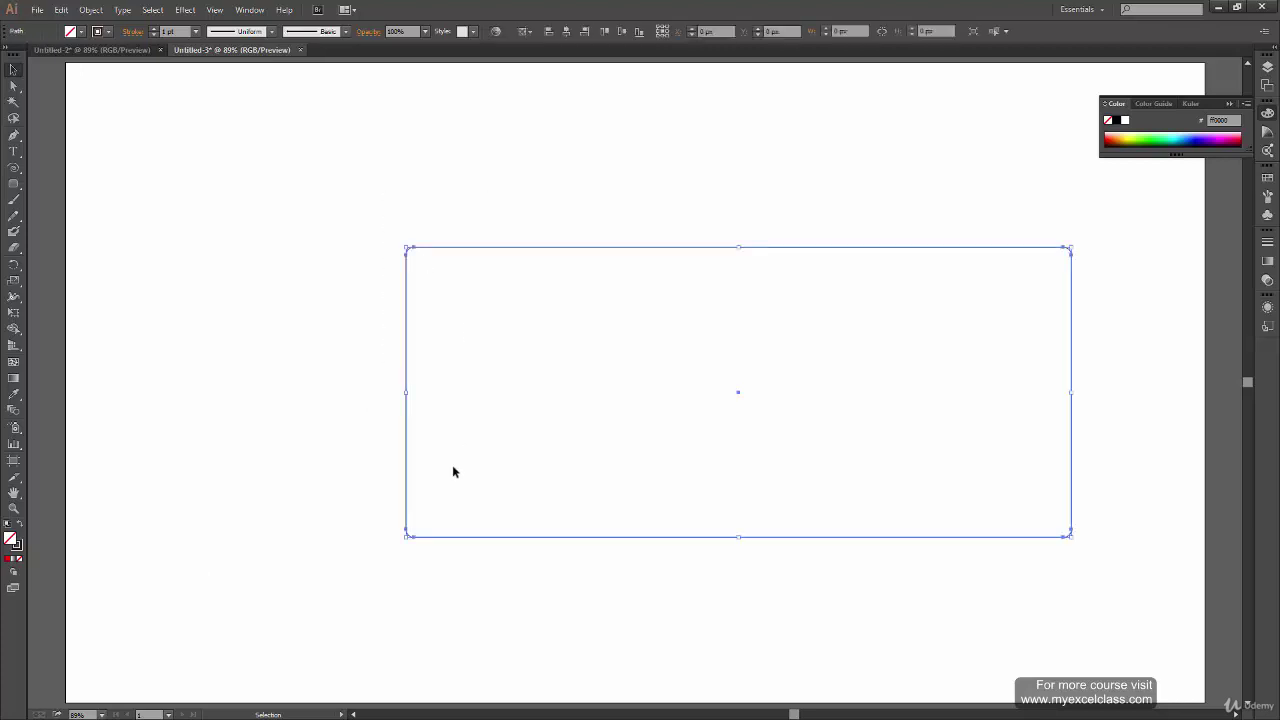
left_click(423, 533)
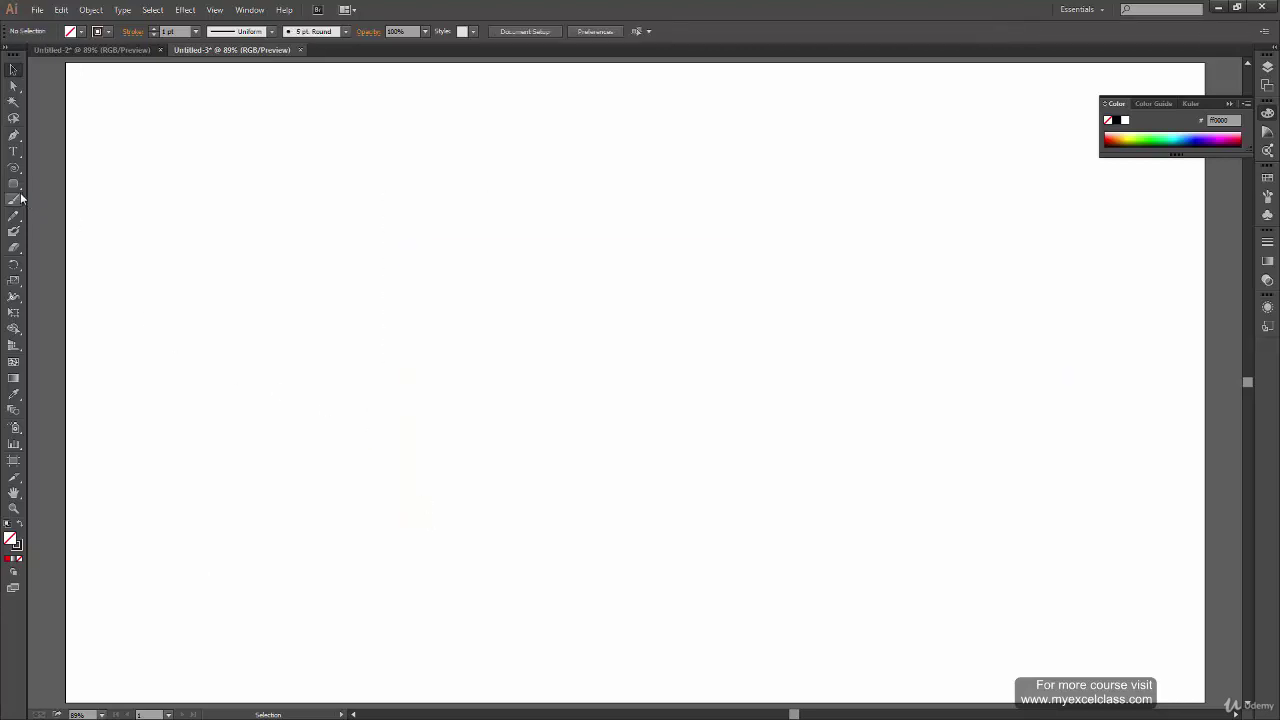
- Create a rounded rectangle from entered dimensions with a proportionally linked 100 px width and a 20 px corner radius, and deselect it
left_click(614, 342)
left_click_drag(670, 300, 698, 290)
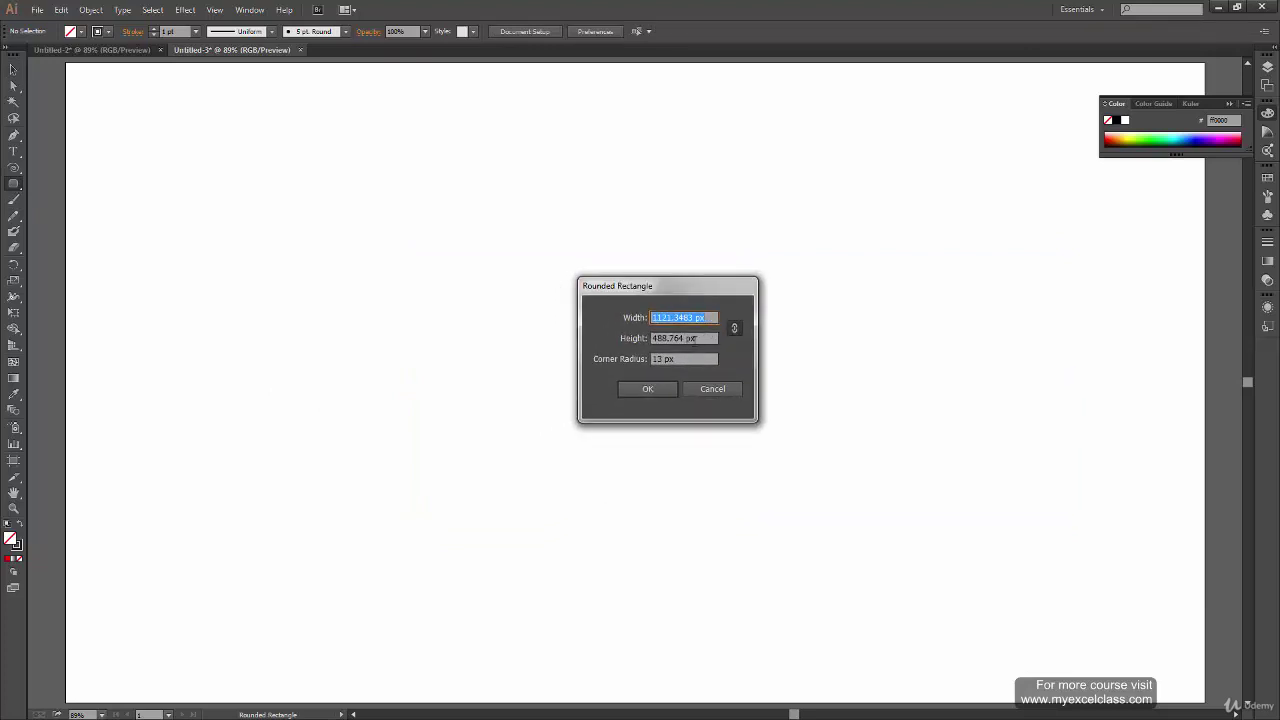
type("100")
key("Tab")
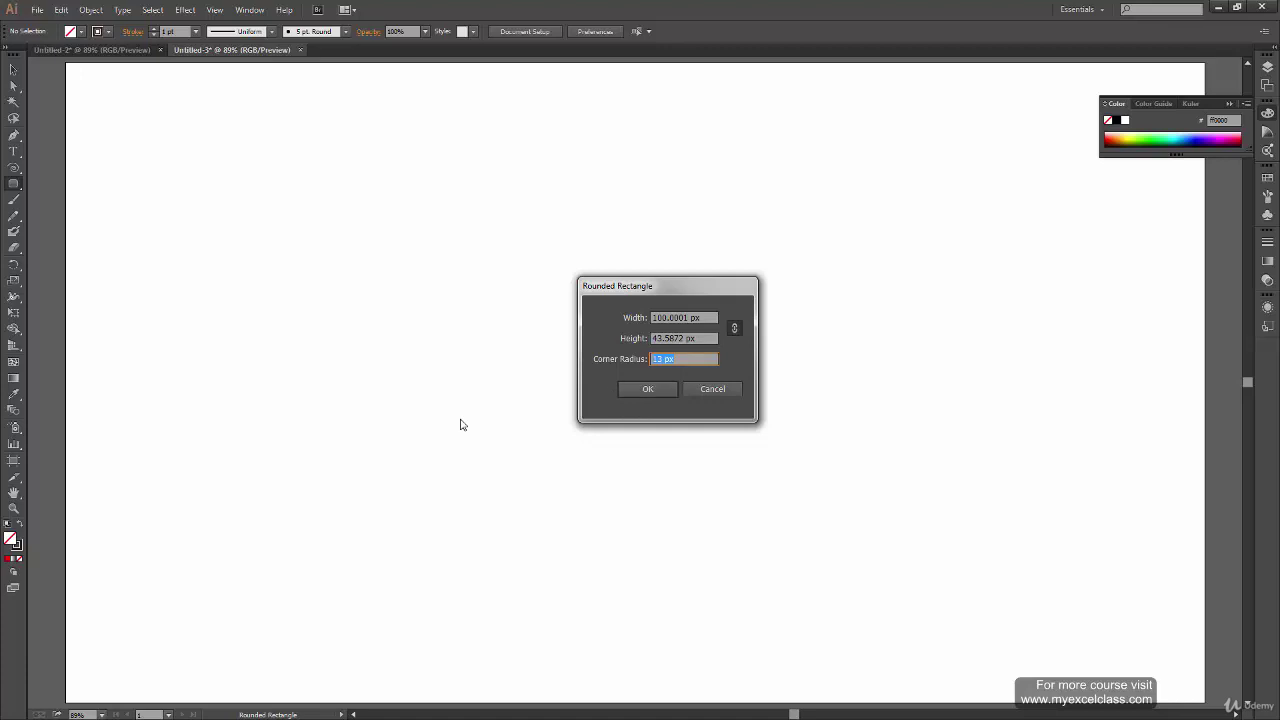
type("20")
left_click(648, 389)
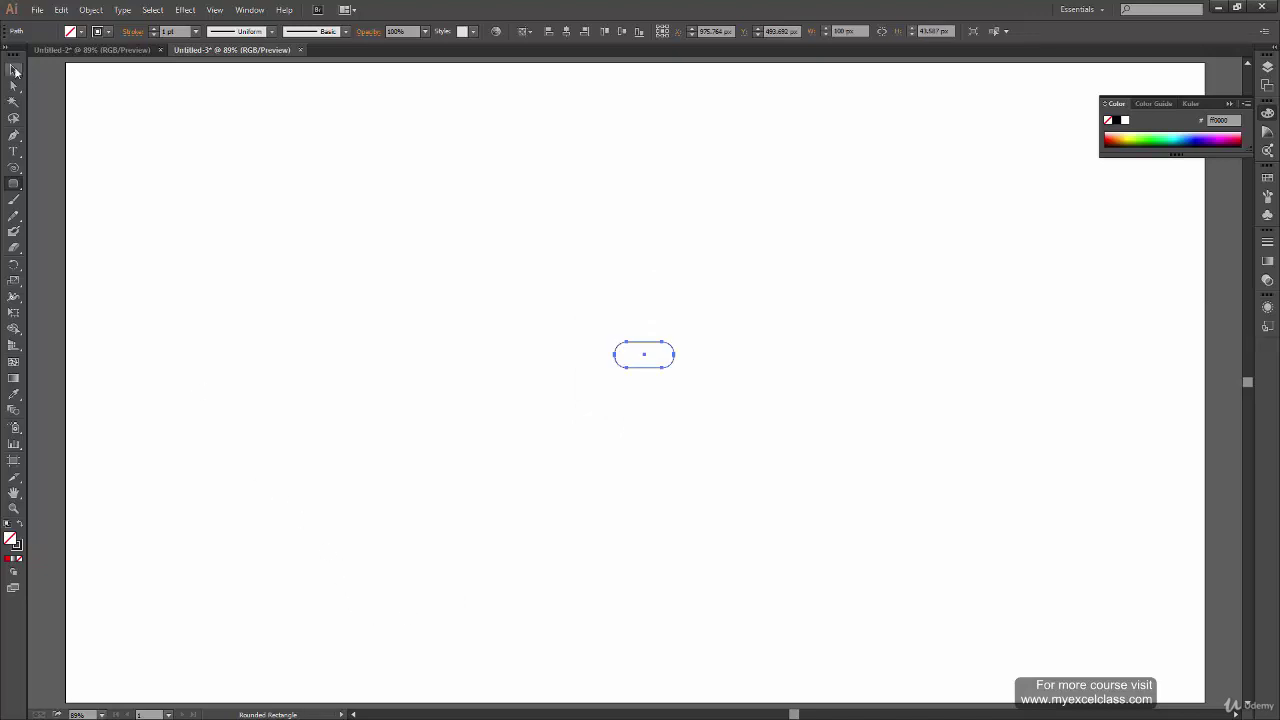
left_click(13, 69)
left_click(627, 527)
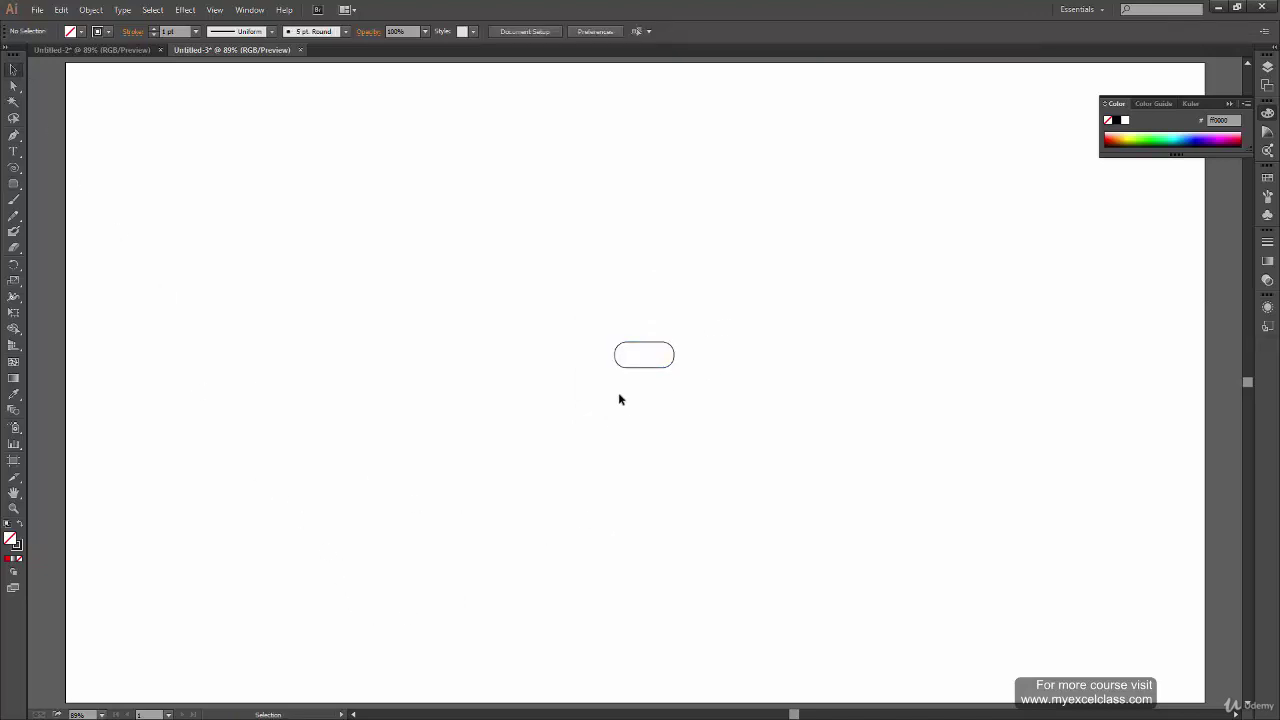
- Check the small shape's rounded corners up close and draw a narrow upright rounded rectangle about 250 px high beside it
key("ctrl+equal")
key("ctrl+equal")
key("ctrl+equal")
key("ctrl+equal")
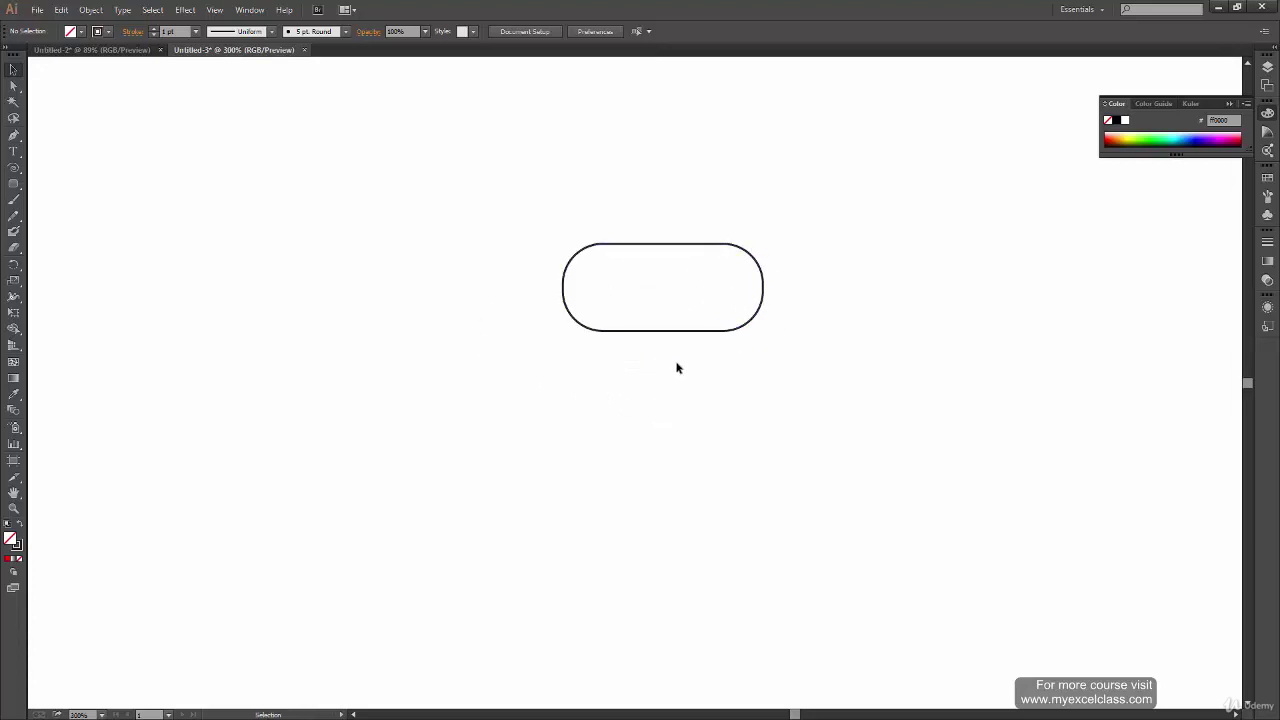
left_click(13, 184)
key("ctrl+0")
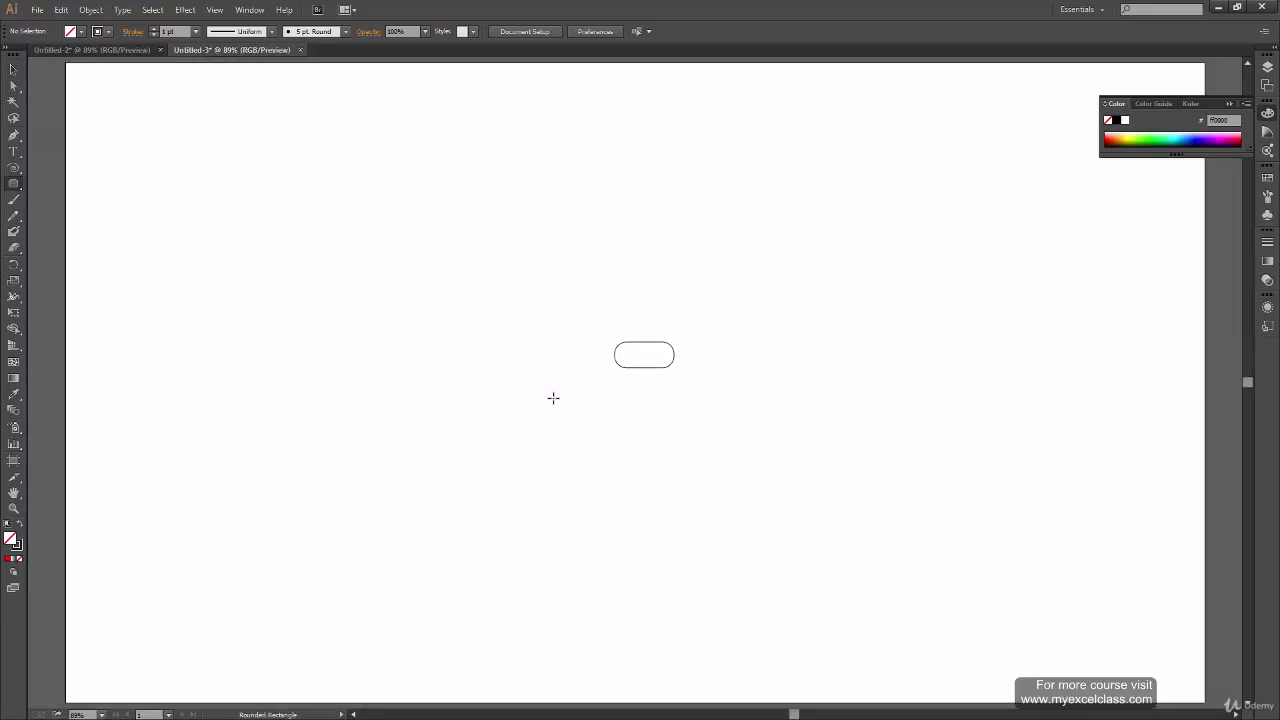
left_click_drag(543, 383, 557, 527)
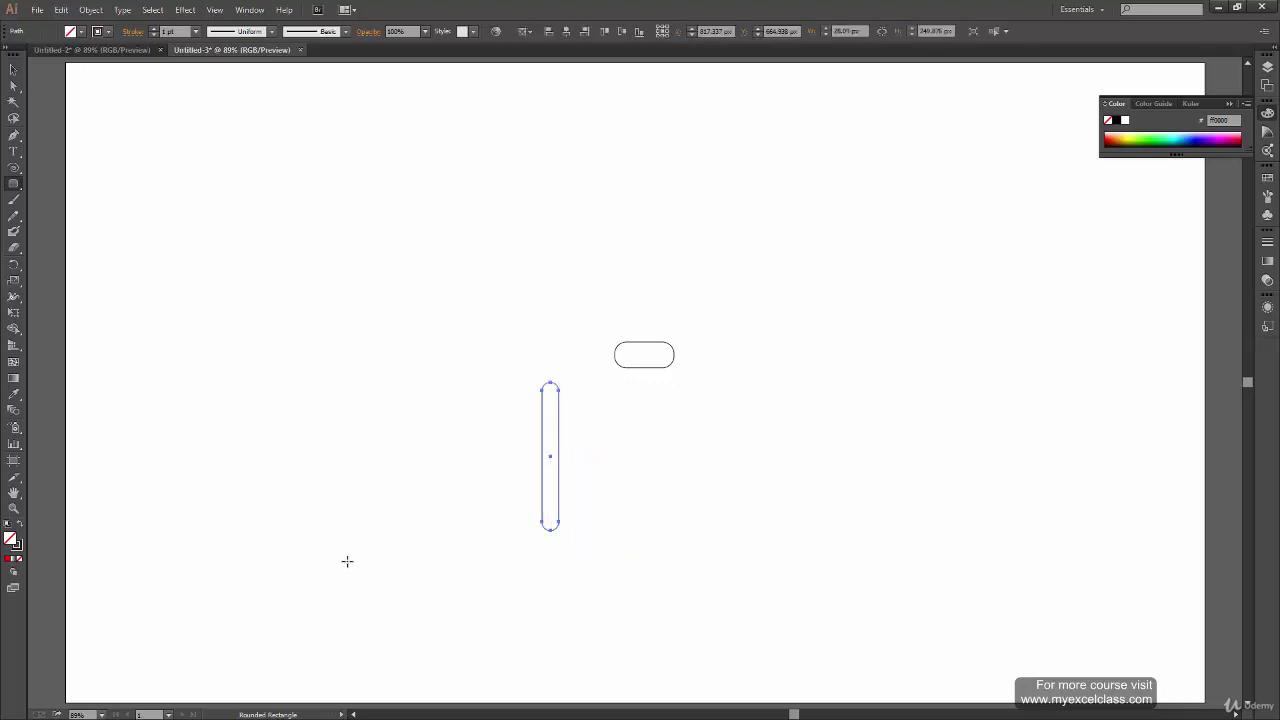
- Select both small rounded rectangles and delete them
key("v")
left_click(350, 568)
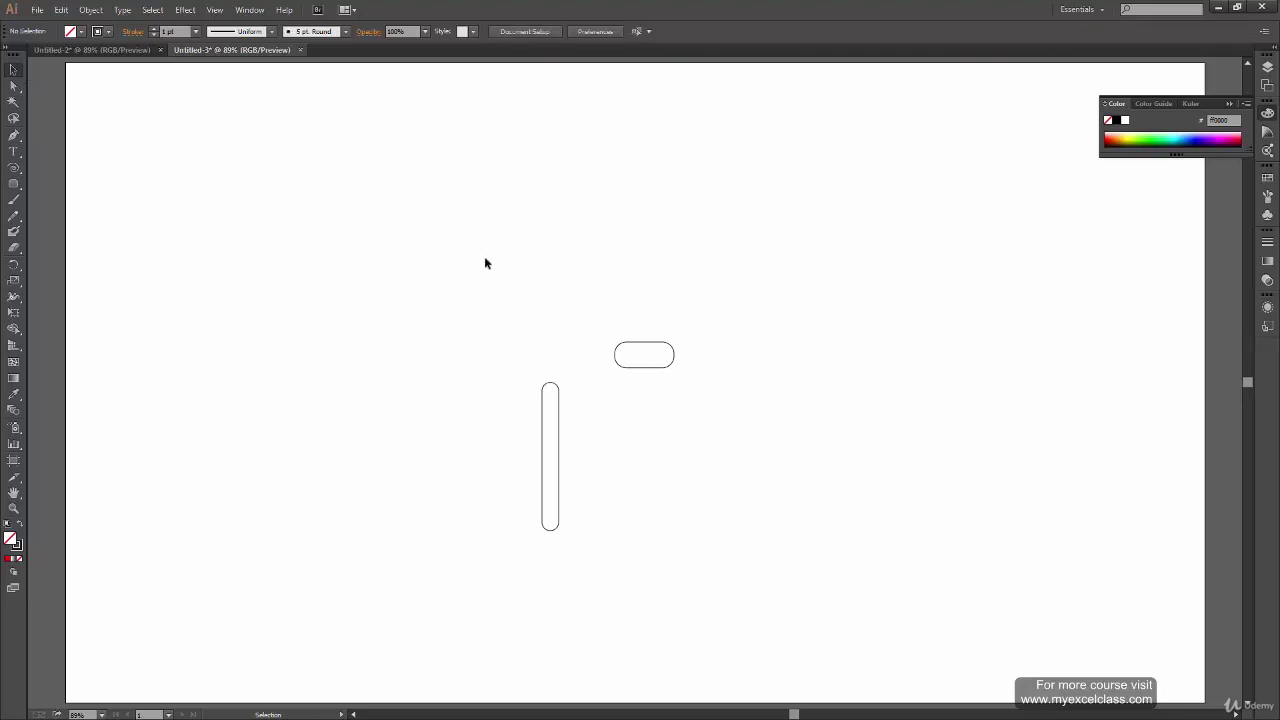
left_click_drag(461, 252, 719, 533)
key("Delete")
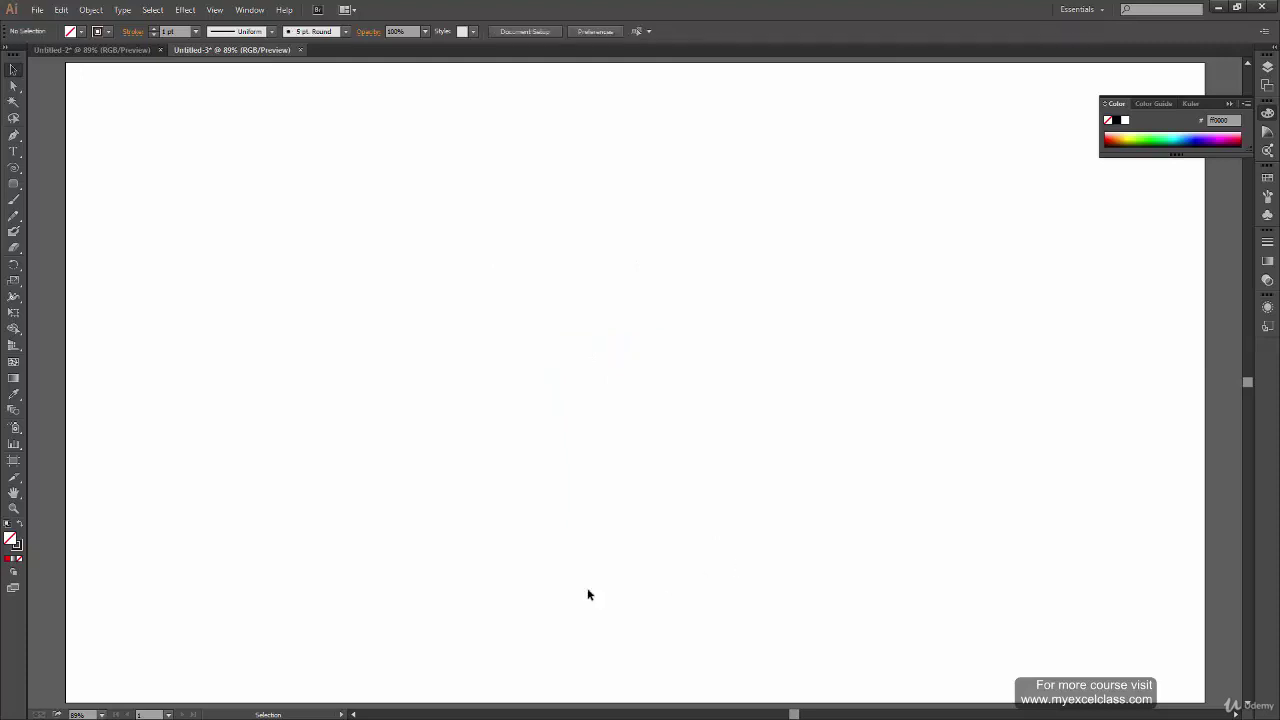
- Draw a wide ellipse about 666 by 171 px from its centre with the Ellipse tool in the artboard's upper-left corner
left_click(13, 186)
left_click_drag(13, 186, 135, 210)
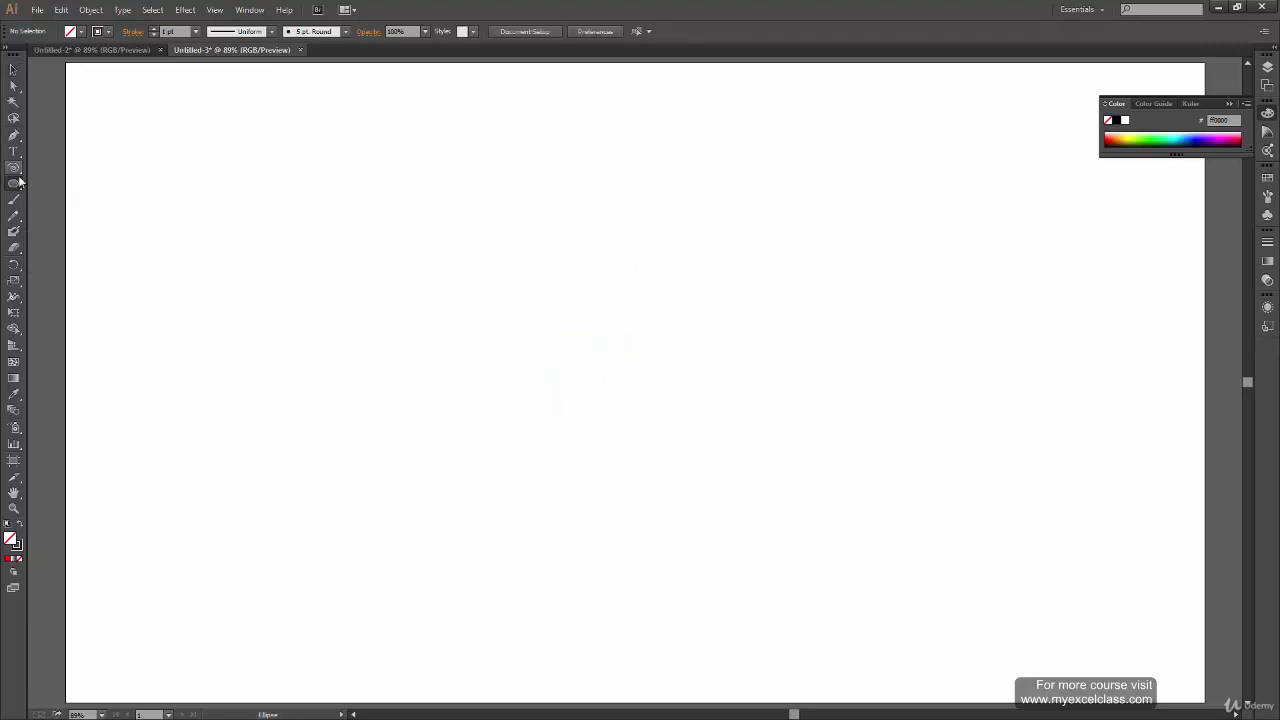
left_click_drag(13, 183, 125, 212)
left_click_drag(309, 117, 506, 169)
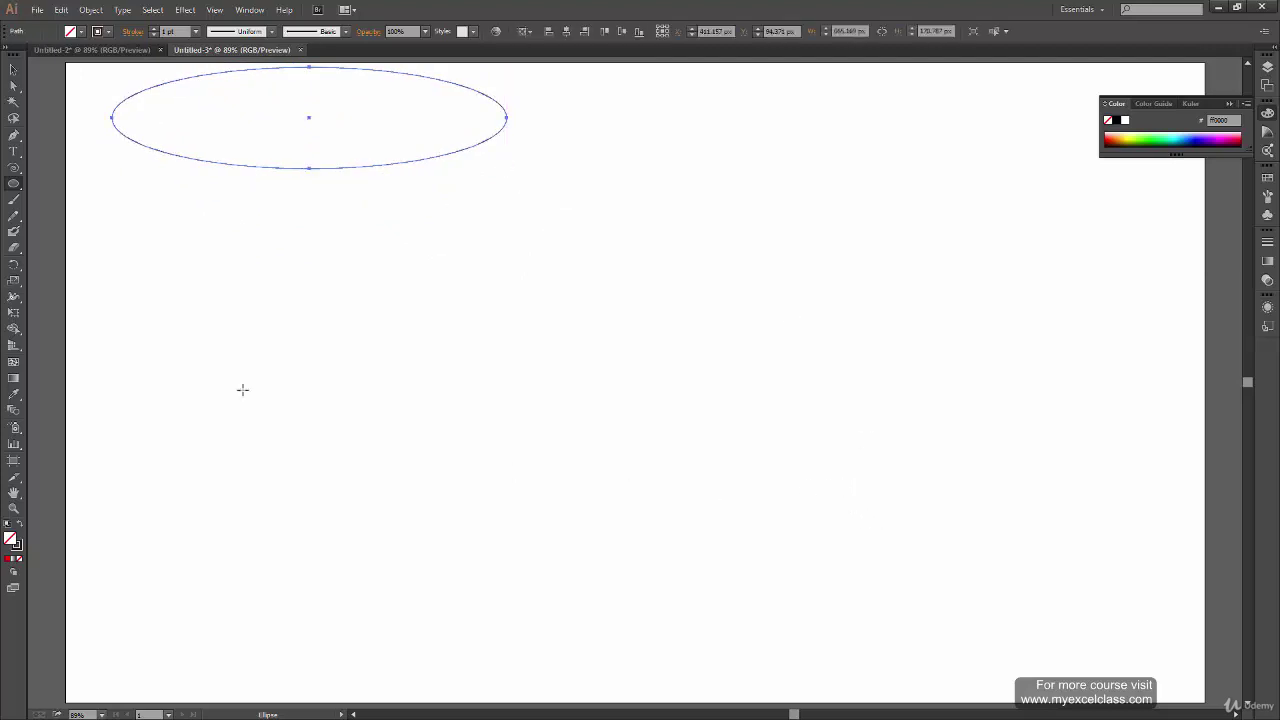
- Move the ellipse towards the middle of the artboard and delete it
key("v")
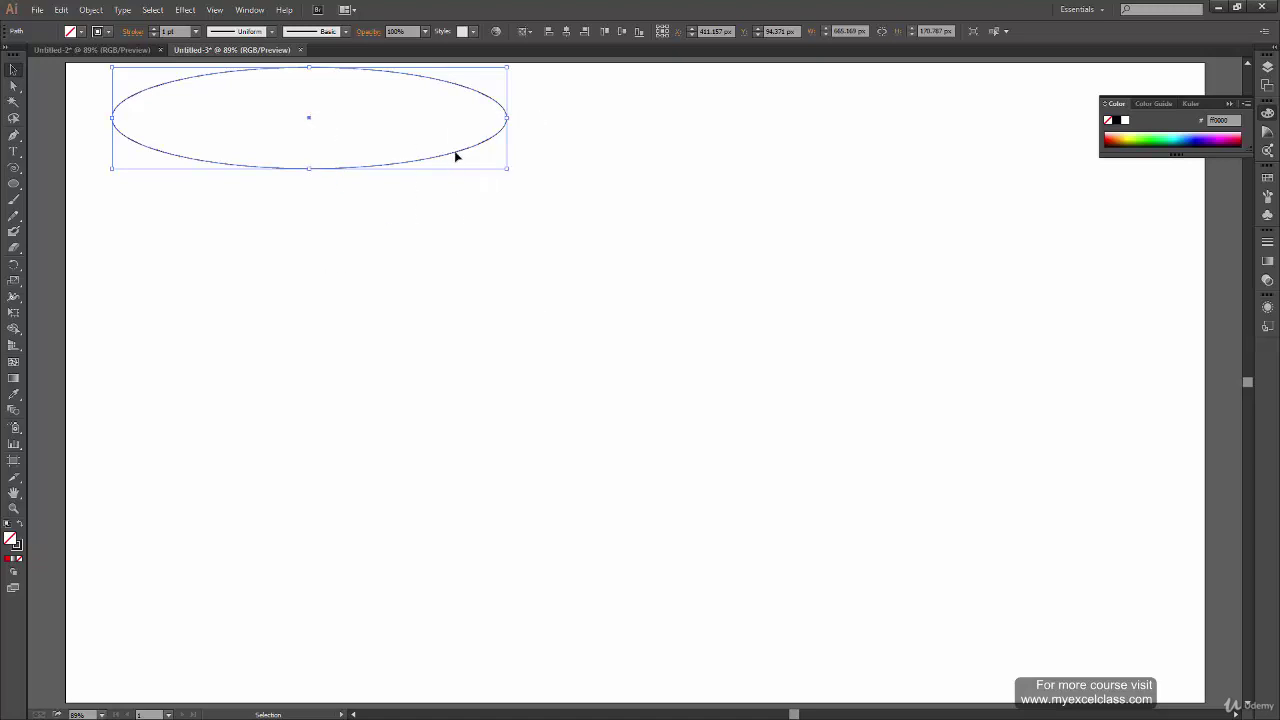
left_click_drag(489, 140, 934, 352)
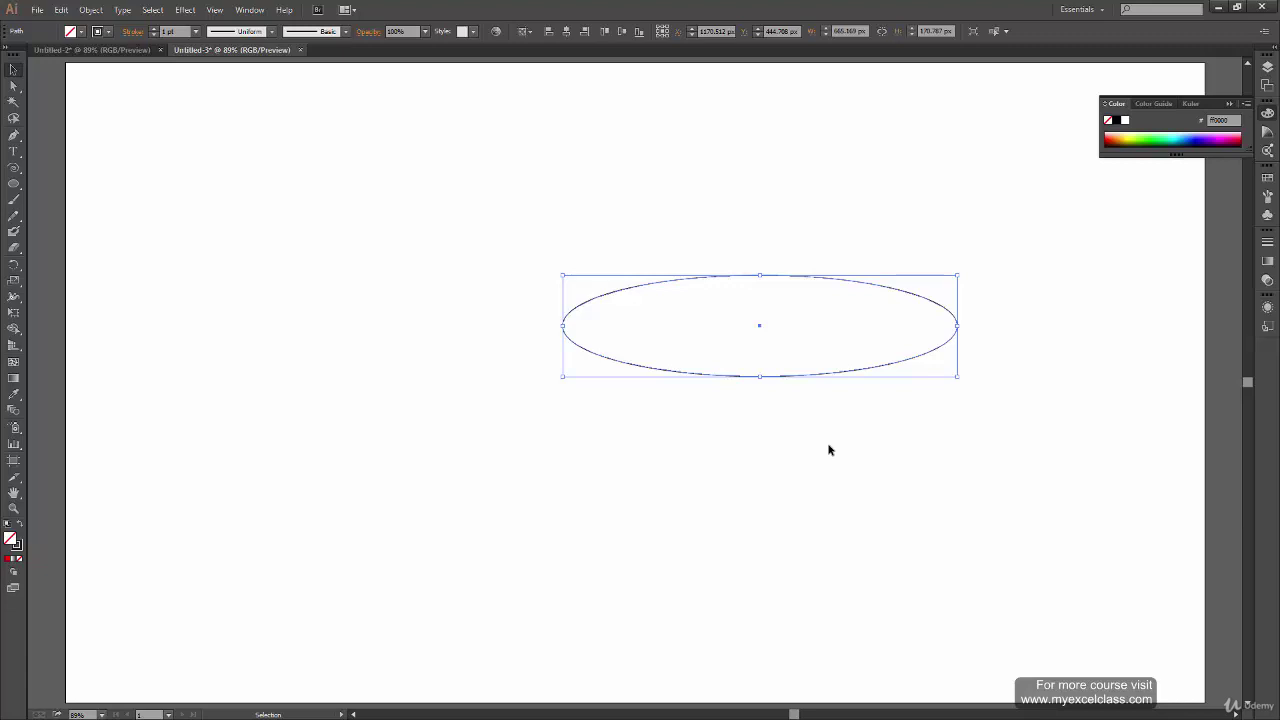
key("Delete")
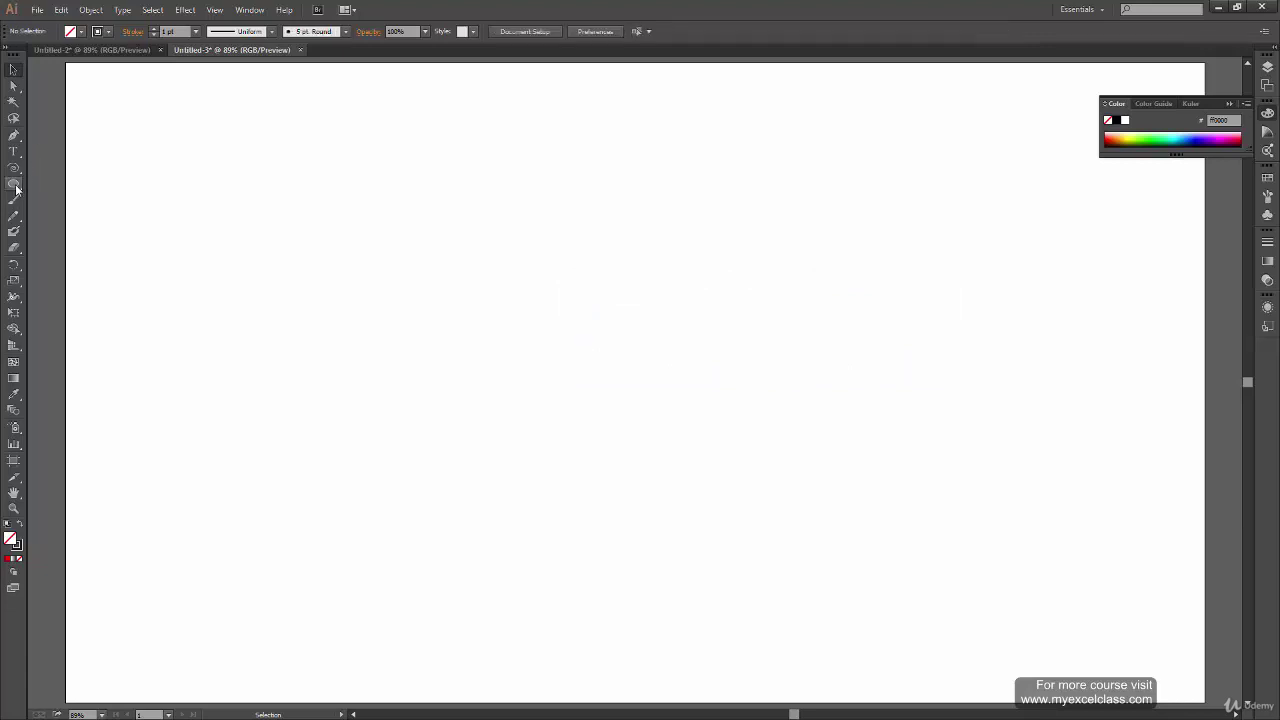
- Try drawing freehand hexagons with the Polygon tool, the last about 540 px wide at the artboard's centre, and undo each one
left_click_drag(14, 184, 133, 231)
left_click_drag(337, 124, 654, 434)
key("ctrl+z")
left_click_drag(635, 382, 720, 518)
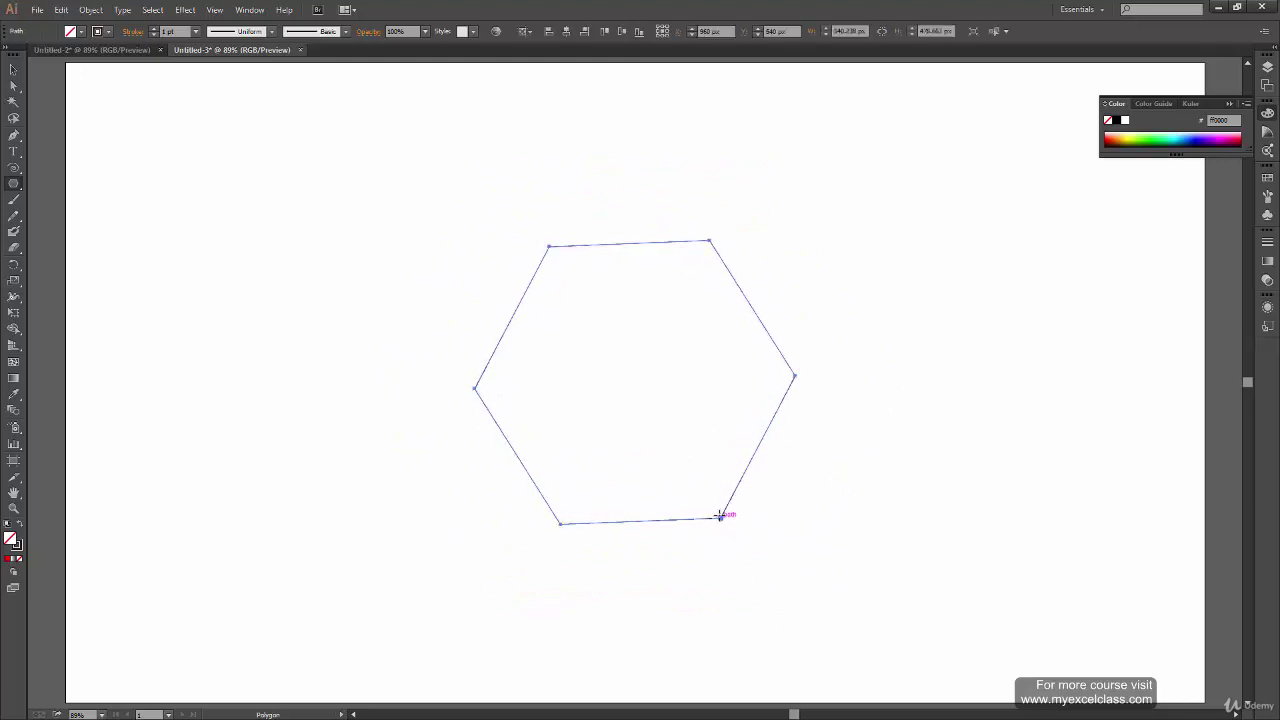
key("v")
key("ctrl+z")
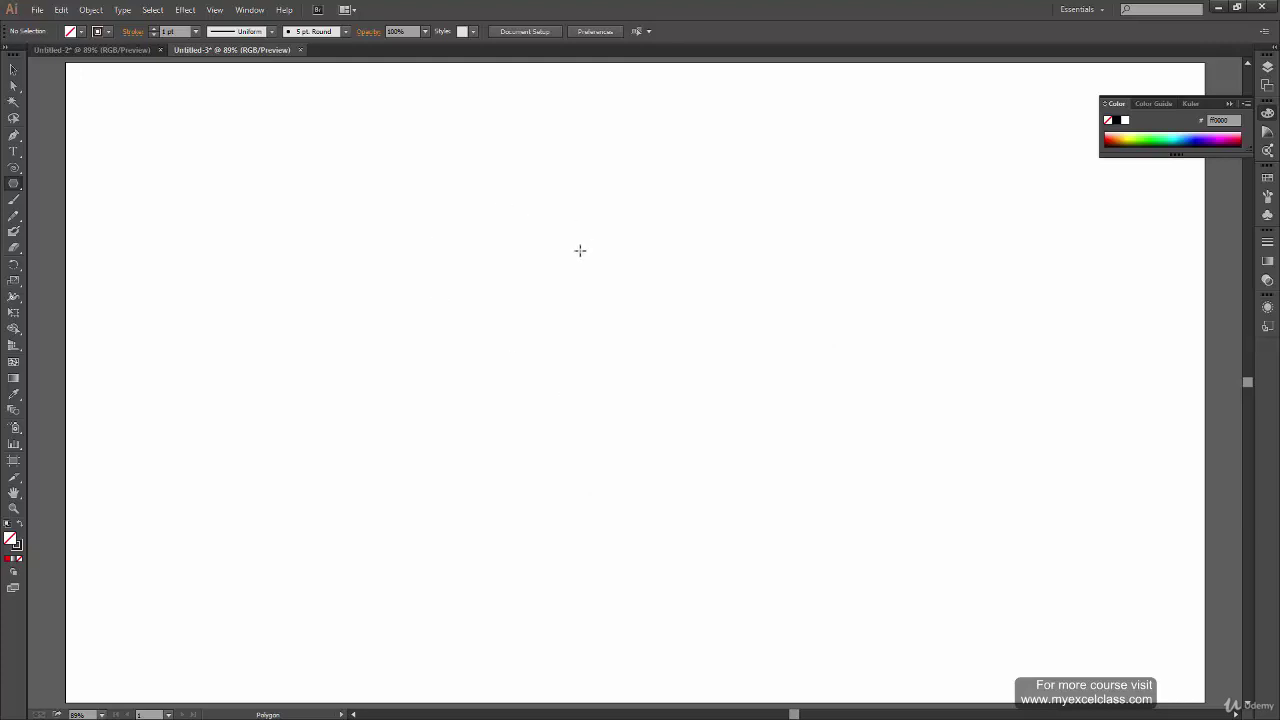
- Create a pentagon from entered values with a 200 px radius and 5 sides in the artboard's upper middle, and deselect it
left_click(588, 258)
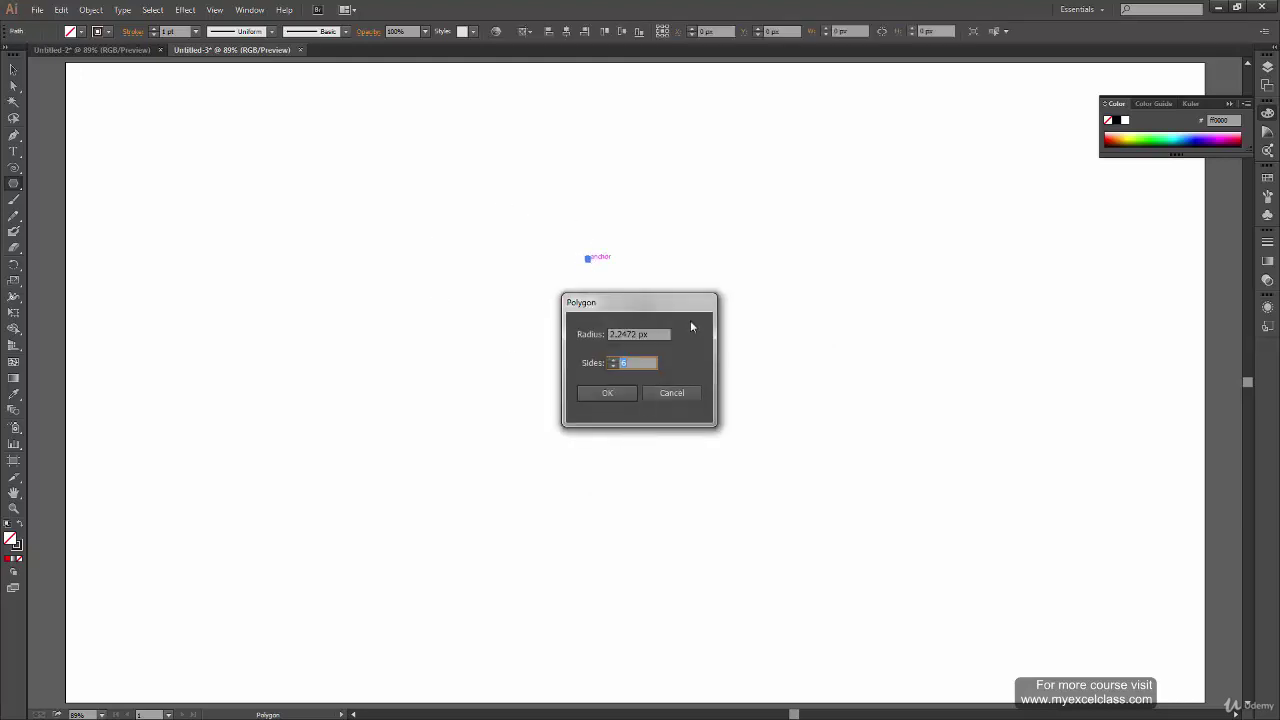
key("Tab")
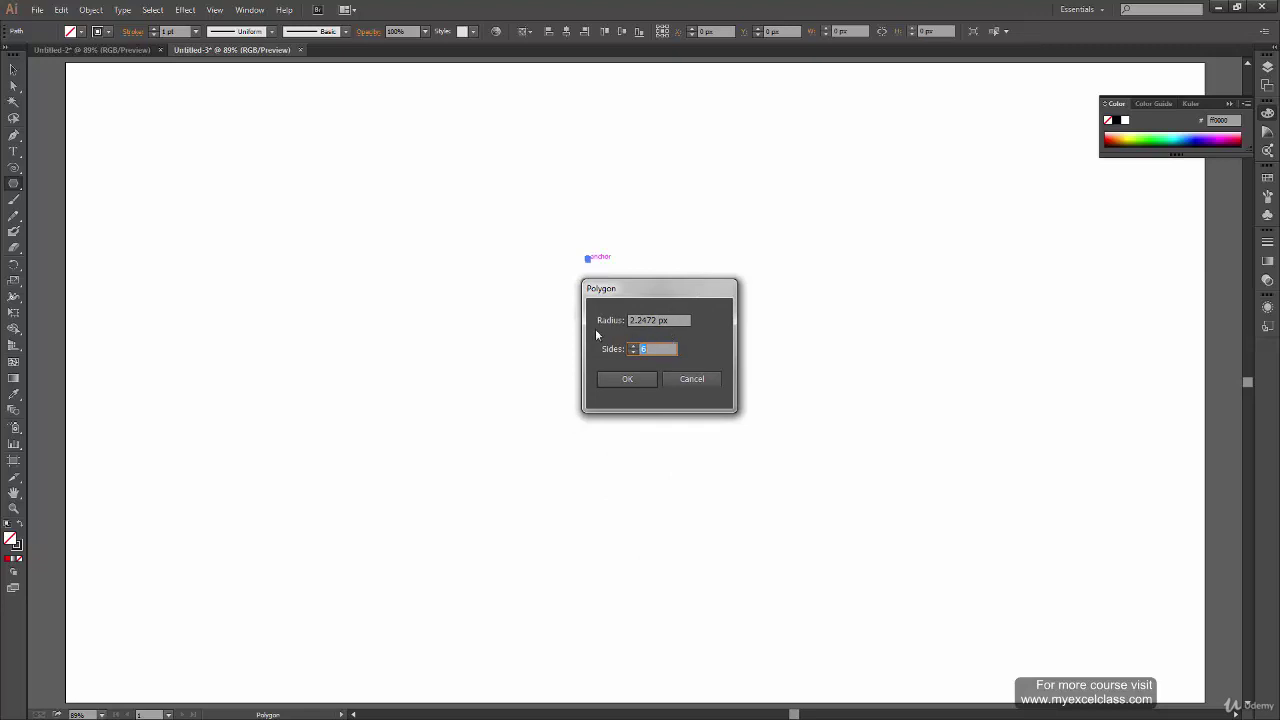
mouse_move(631, 320)
left_mouse_down()
mouse_move(672, 320)
mouse_move(621, 331)
left_mouse_up()
double_click(653, 349)
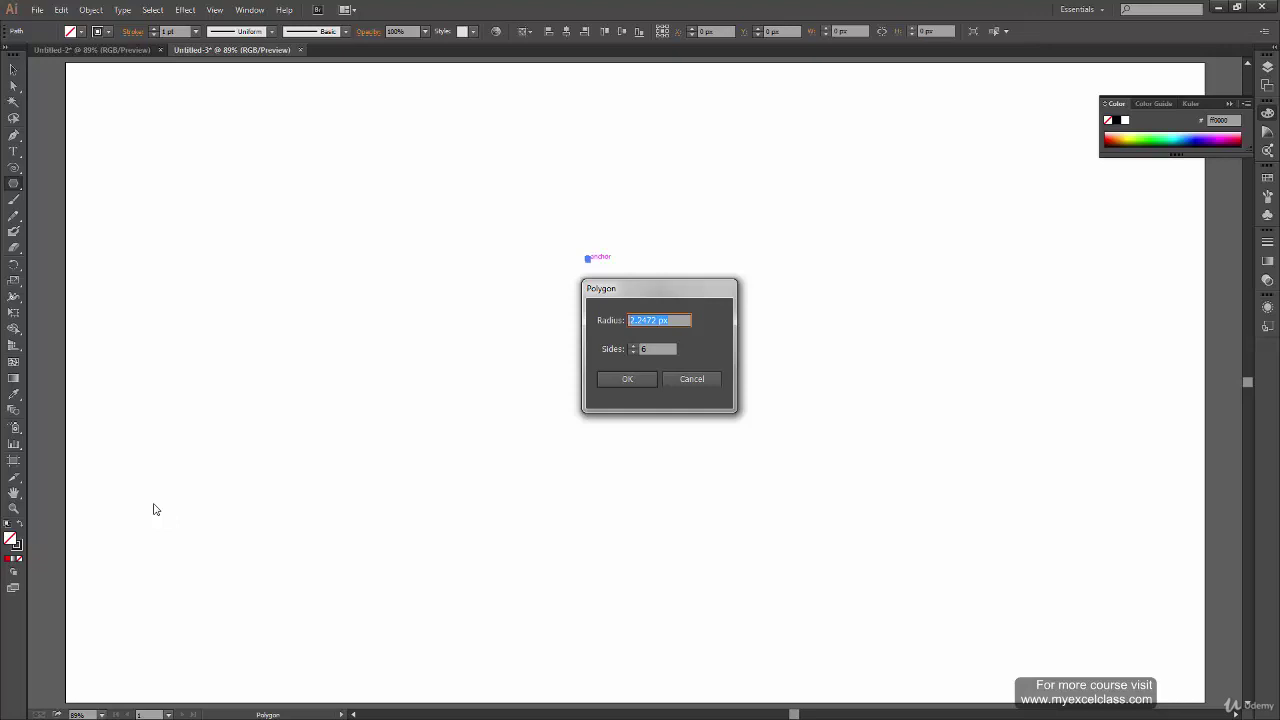
type("200")
key("Tab")
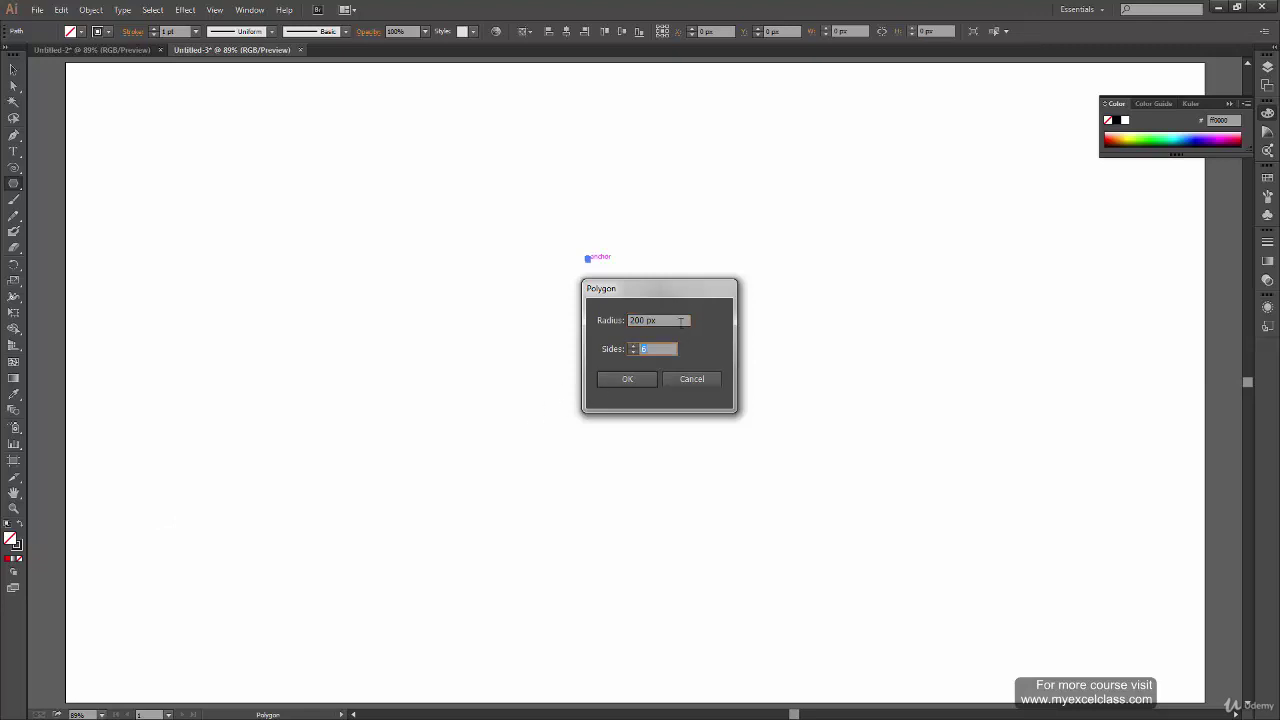
left_click_drag(694, 289, 703, 317)
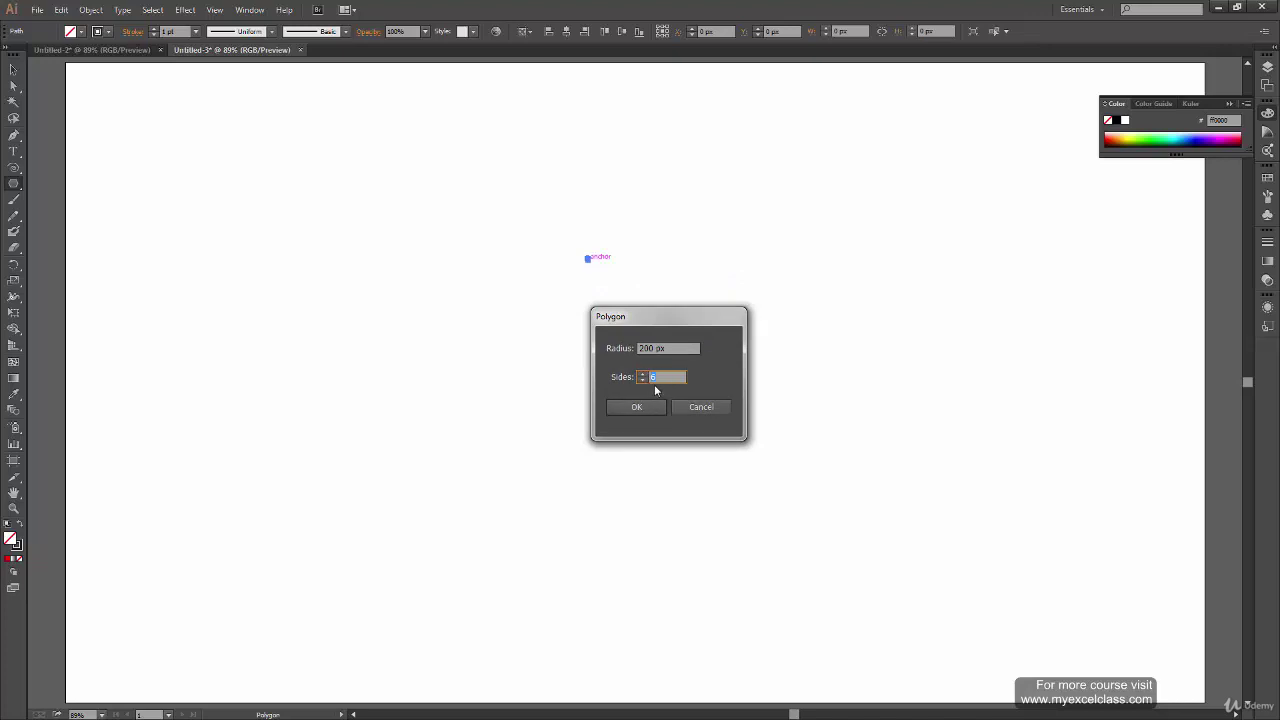
type("5")
left_click(648, 407)
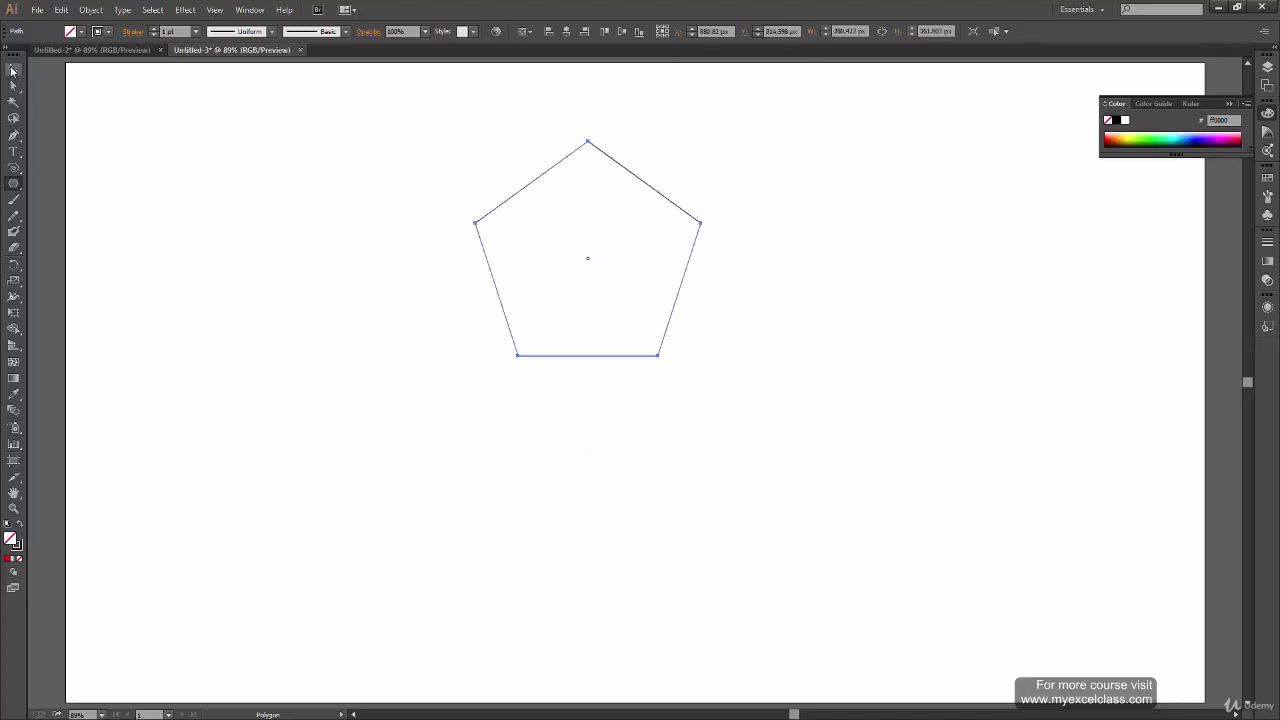
left_click(12, 70)
left_click(366, 507)
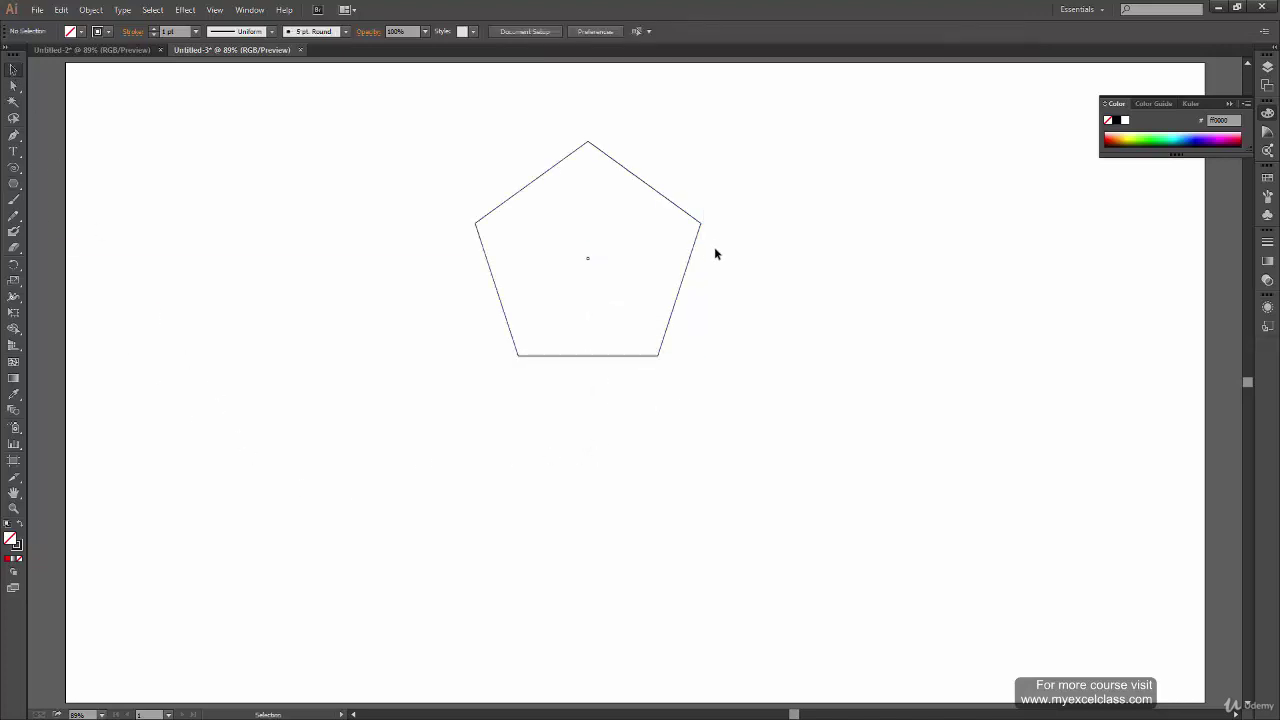
- Move the pentagon down and away from the tiny stray shape at its centre
left_click_drag(674, 317, 776, 497)
left_click(587, 258)
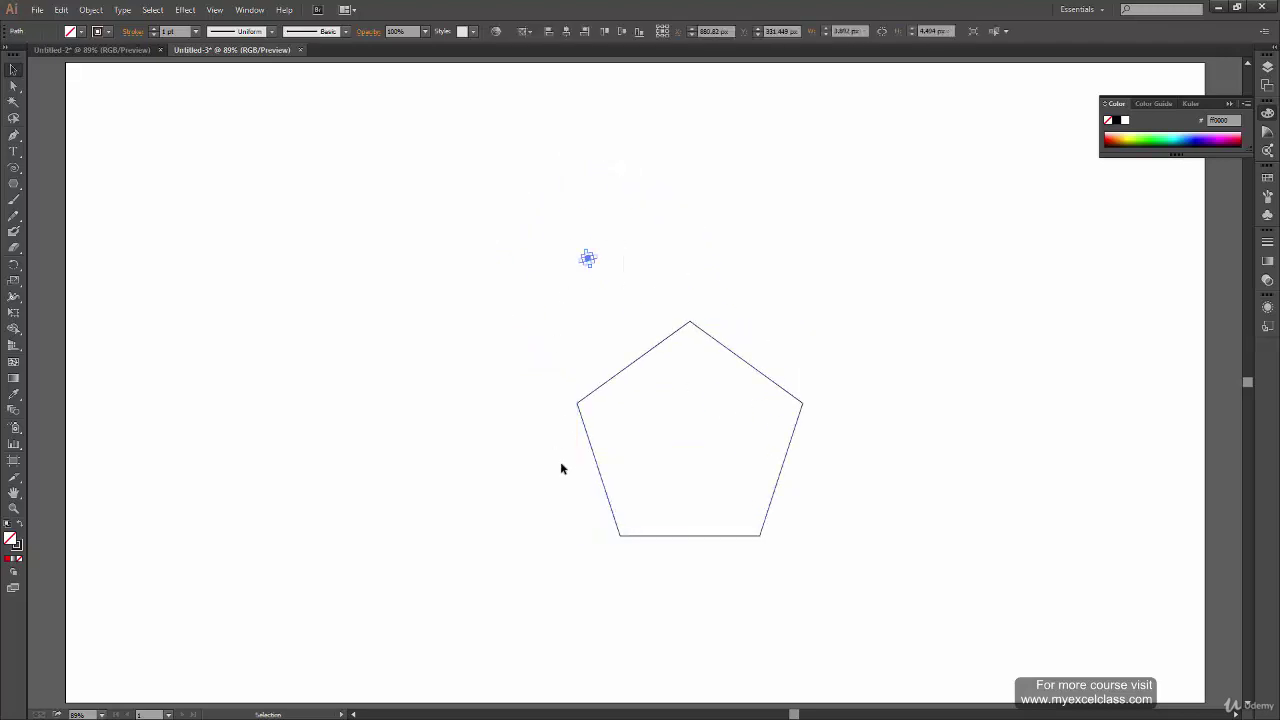
left_click(634, 323)
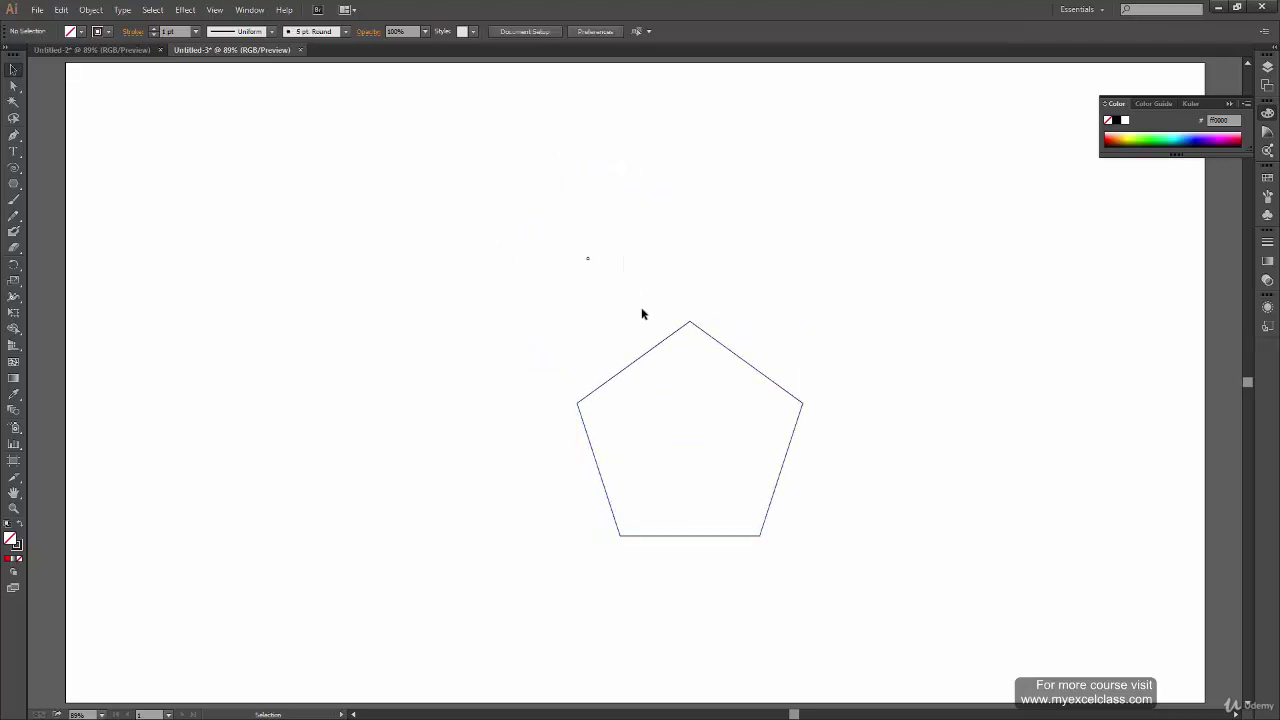
- Examine the tiny stray shape above the pentagon up close
key("ctrl+plus")
key("ctrl+plus")
key("ctrl+plus")
key("ctrl+plus")
left_click_drag(551, 237, 669, 443)
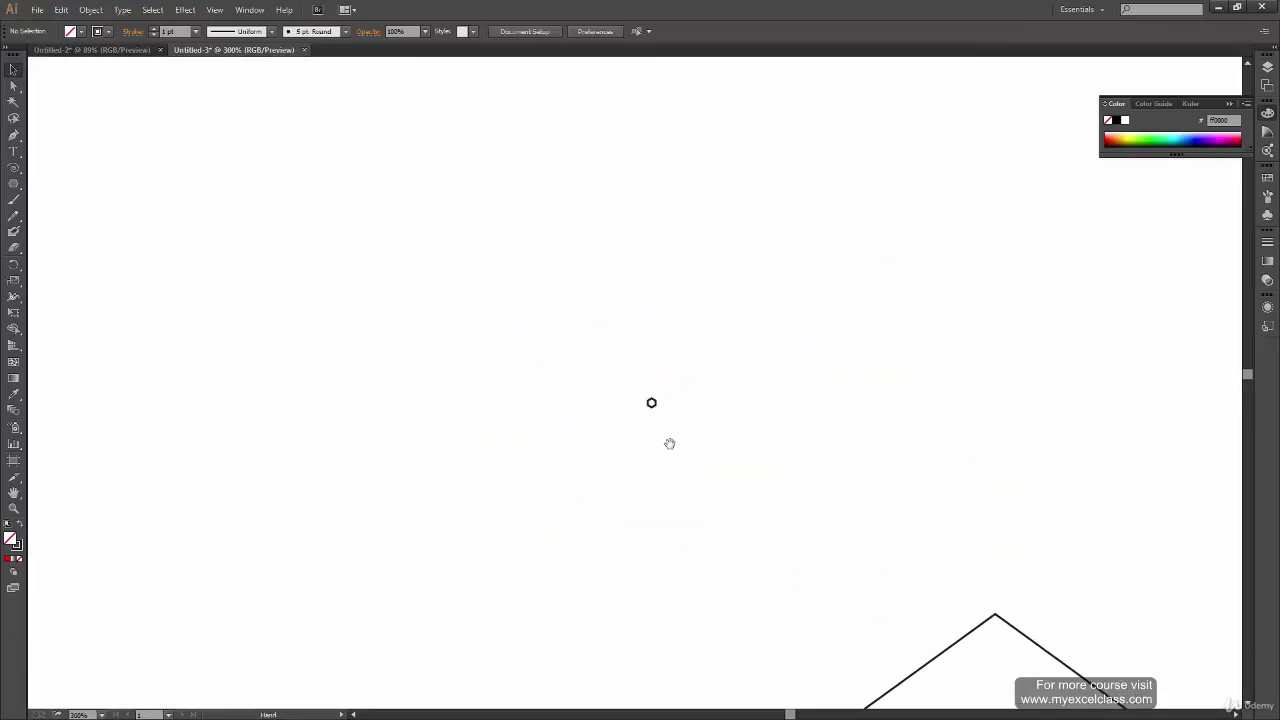
key("ctrl+plus")
key("ctrl+plus")
key("ctrl+plus")
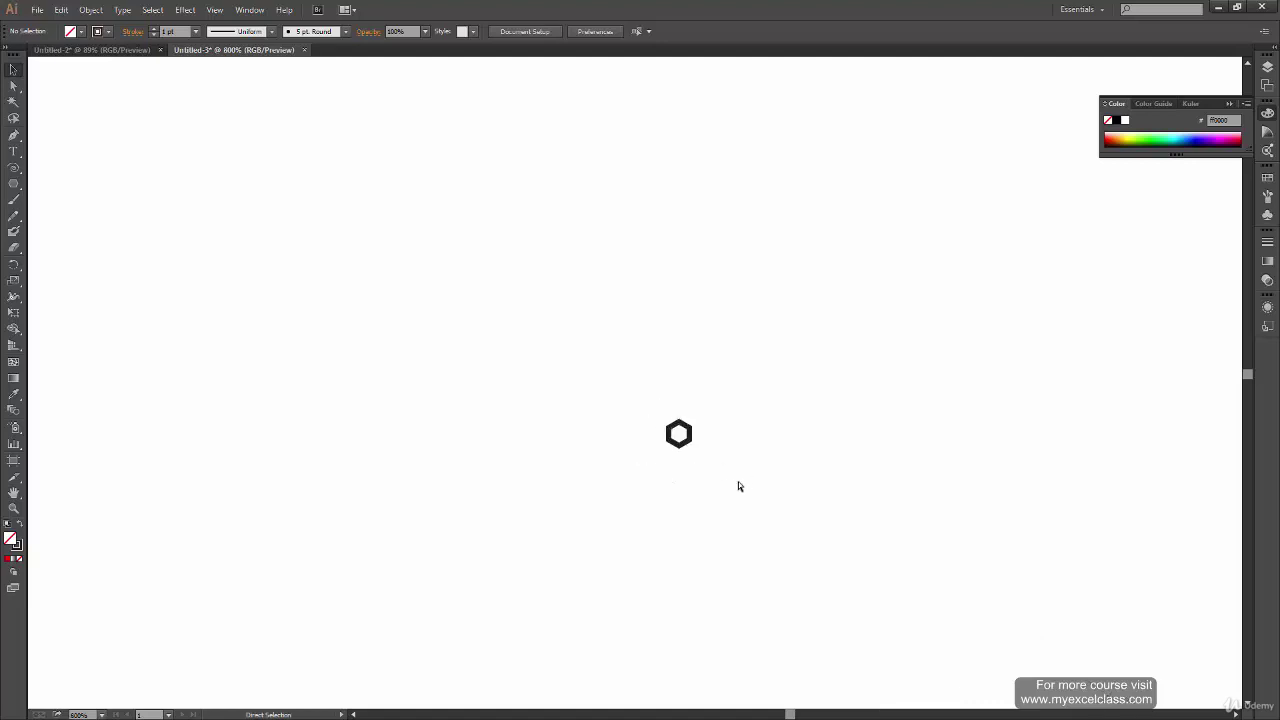
key("ctrl+0")
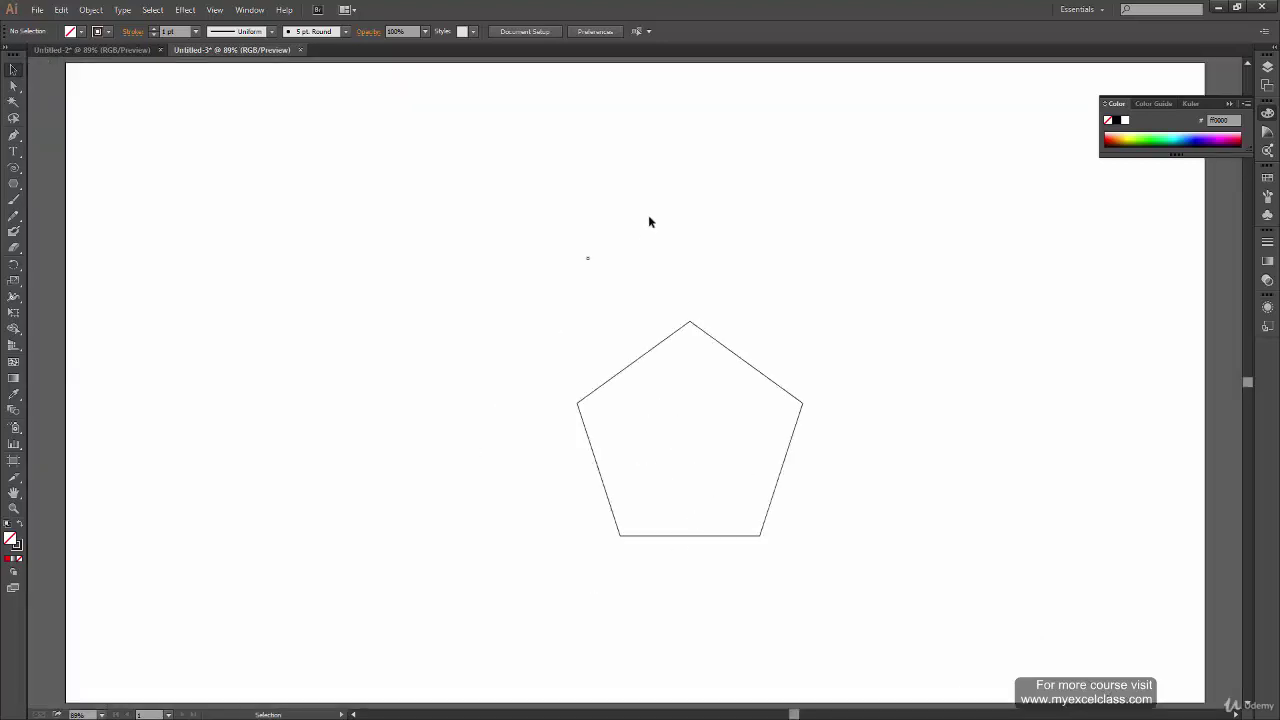
- Delete the tiny stray hexagon and the pentagon, and return to the Polygon tool
left_click_drag(648, 222, 506, 326)
key("Delete")
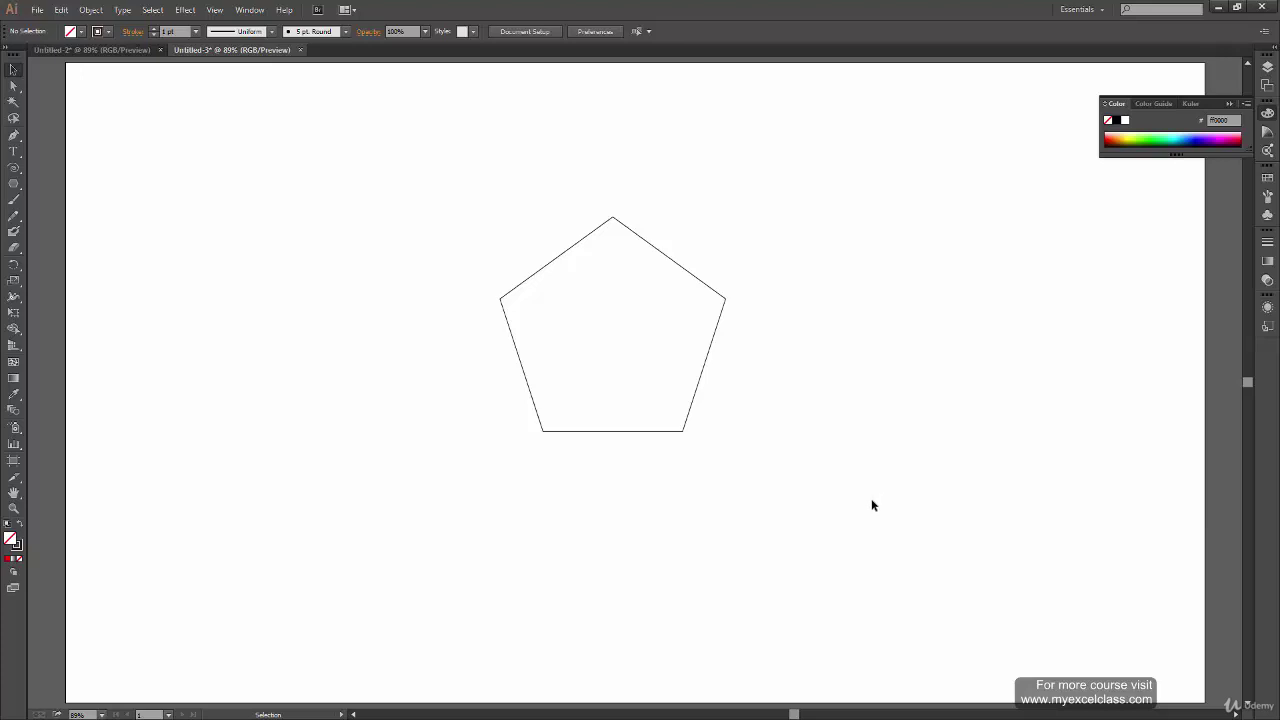
left_click_drag(769, 284, 700, 345)
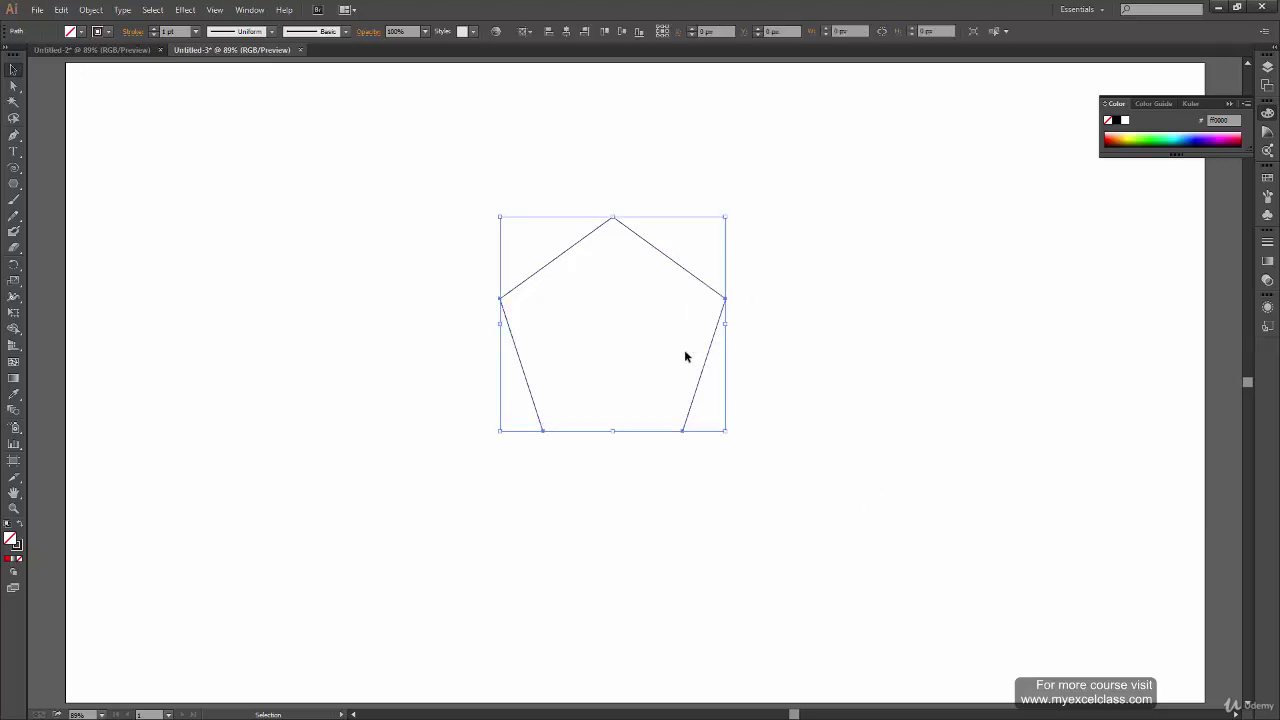
key("Delete")
left_click(14, 185)
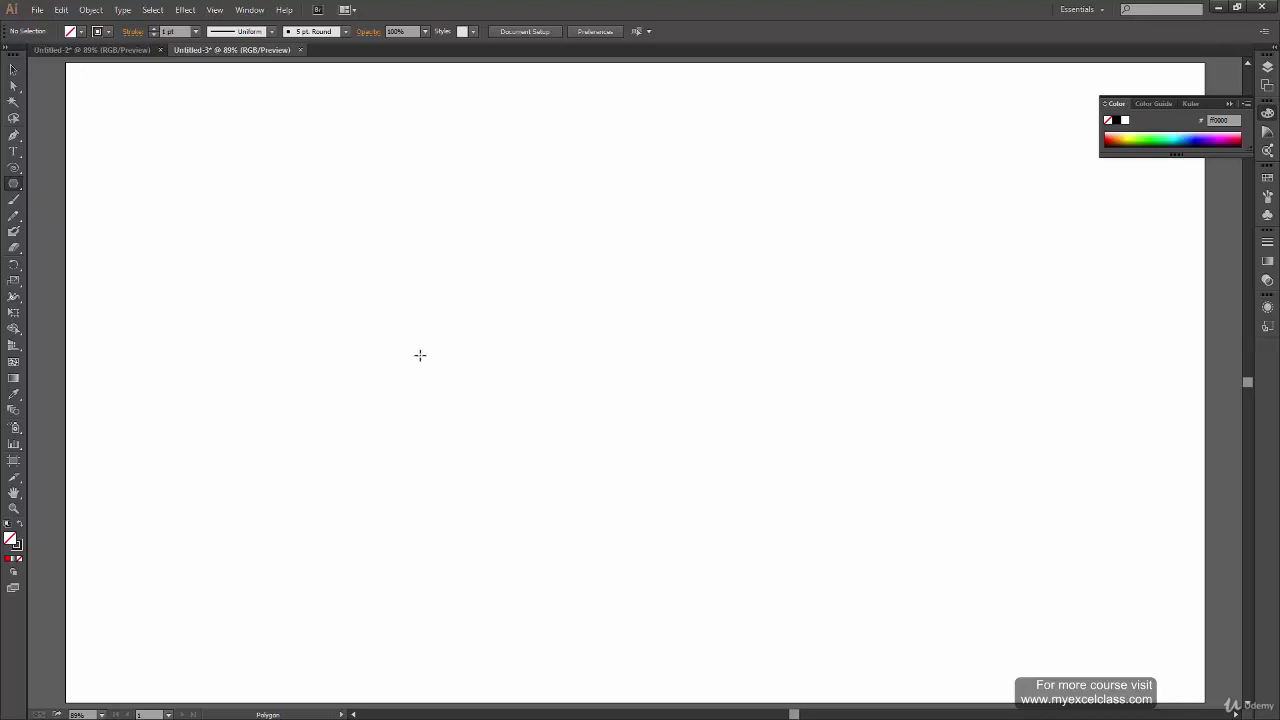
- Draw a pentagon about 695 × 661 px outward from the artboard's centre and deselect it
left_click_drag(635, 382, 819, 337)
left_click_drag(540, 576, 851, 361)
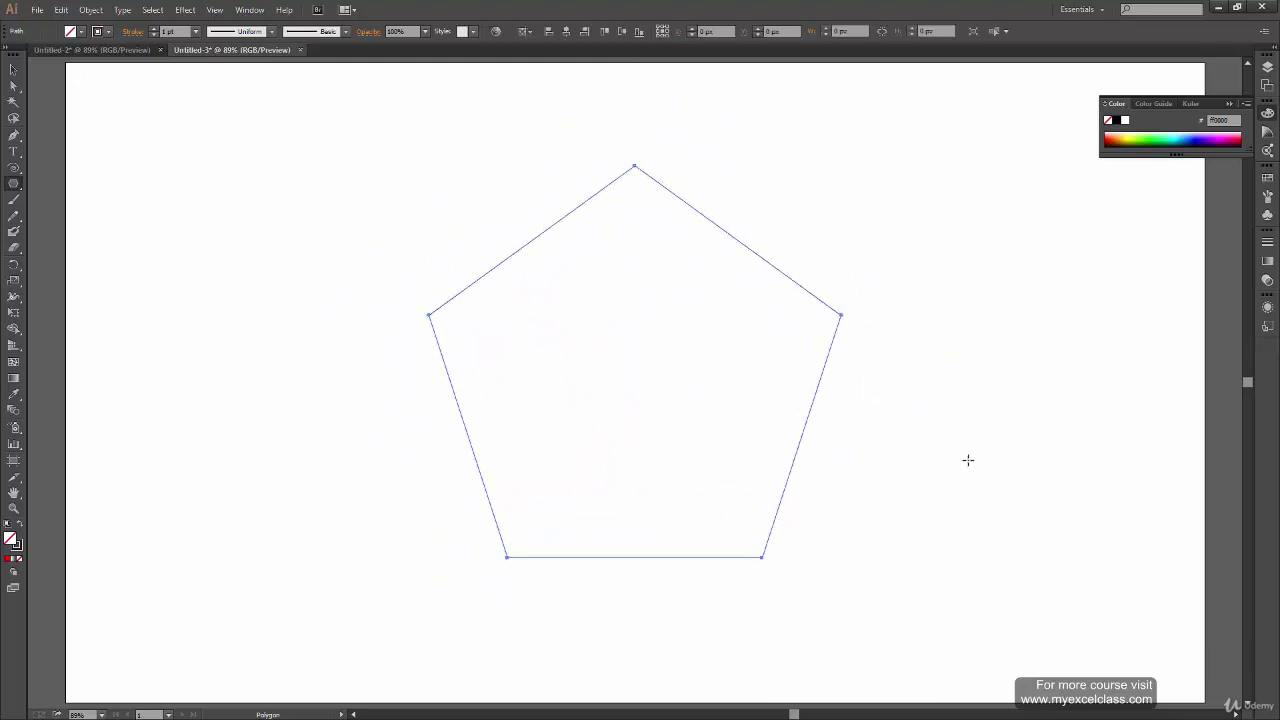
key("v")
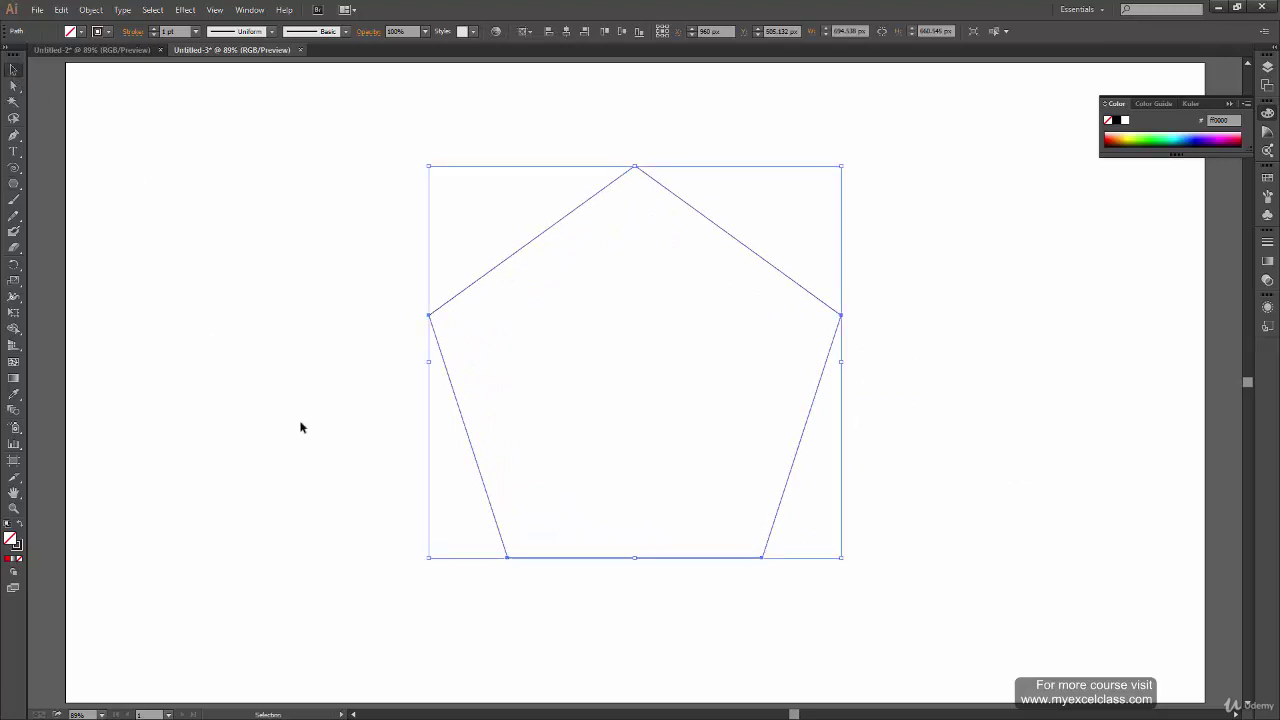
left_click(429, 580)
- Delete the pentagon and return to the Polygon tool
left_click(826, 352)
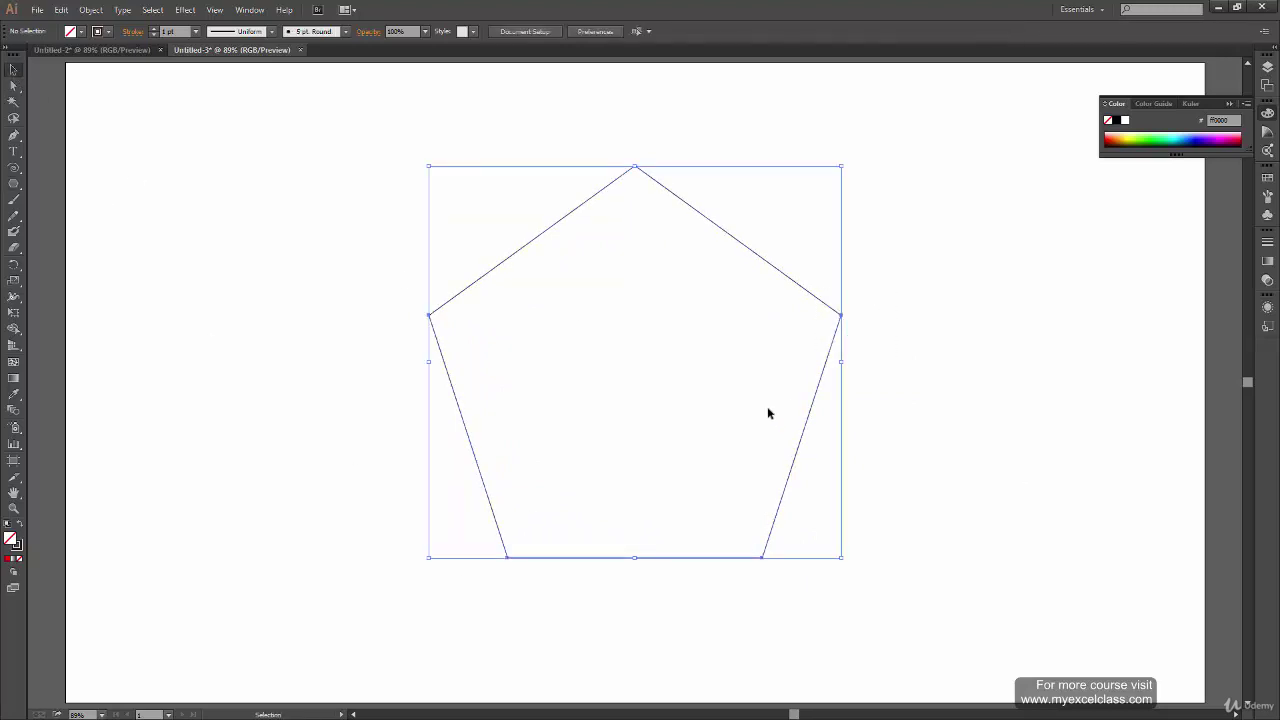
key("Delete")
left_click(13, 184)
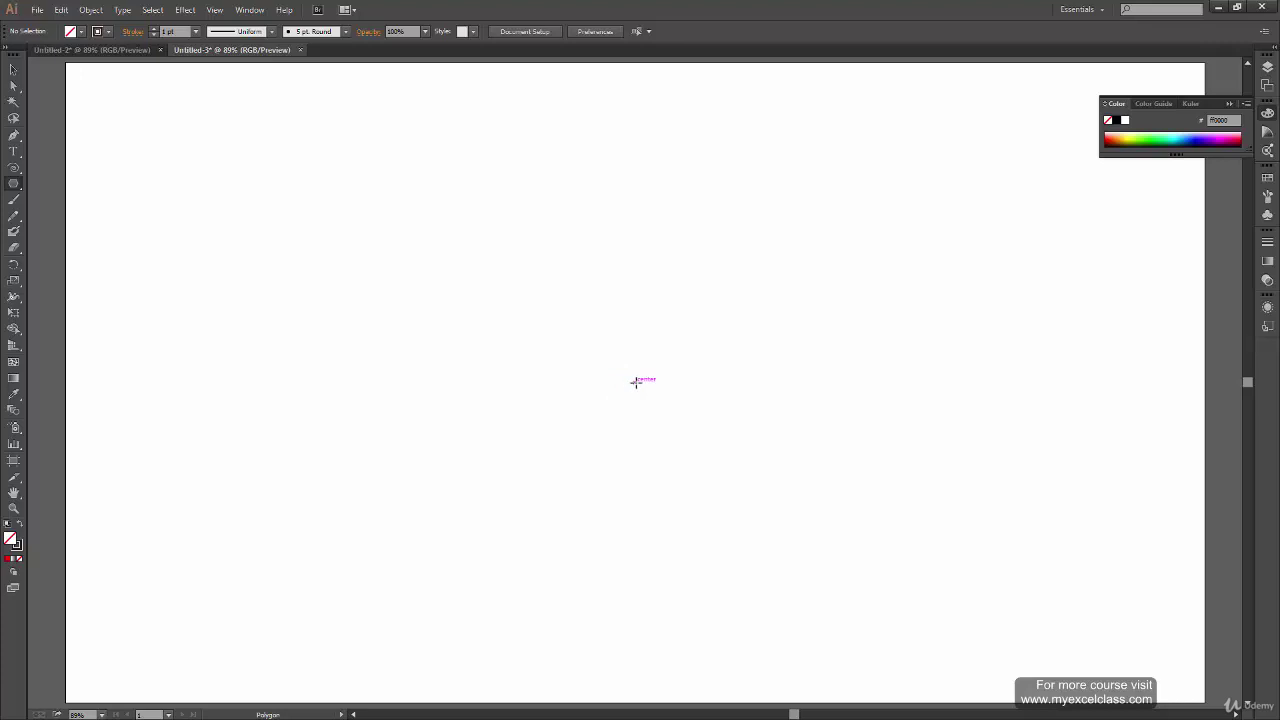
- Start a polygon from the artboard's centre, raising its side count and reducing it to a triangle about 314 × 273 px
left_click_drag(636, 382, 728, 436)
key("Up")
key("Up")
key("Up")
key("Up")
key("Up")
key("Up")
key("Up")
key("Up")
key("Up")
key("Up")
key("Up")
key("Up")
key("Up")
key("Up")
key("Up")
key("Up")
key("Up")
key("Up")
key("Up")
key("Up")
key("Up")
key("Up")
key("Up")
key("Up")
key("Up")
key("Down")
key("Down")
key("Down")
key("Down")
key("Down")
key("Down")
key("Down")
key("Down")
key("Down")
key("Down")
key("Down")
key("Down")
key("Down")
key("Down")
key("Down")
key("Down")
key("Down")
key("Down")
key("Down")
key("Down")
key("Down")
key("Down")
key("Down")
key("Down")
key("Down")
key("Down")
key("Down")
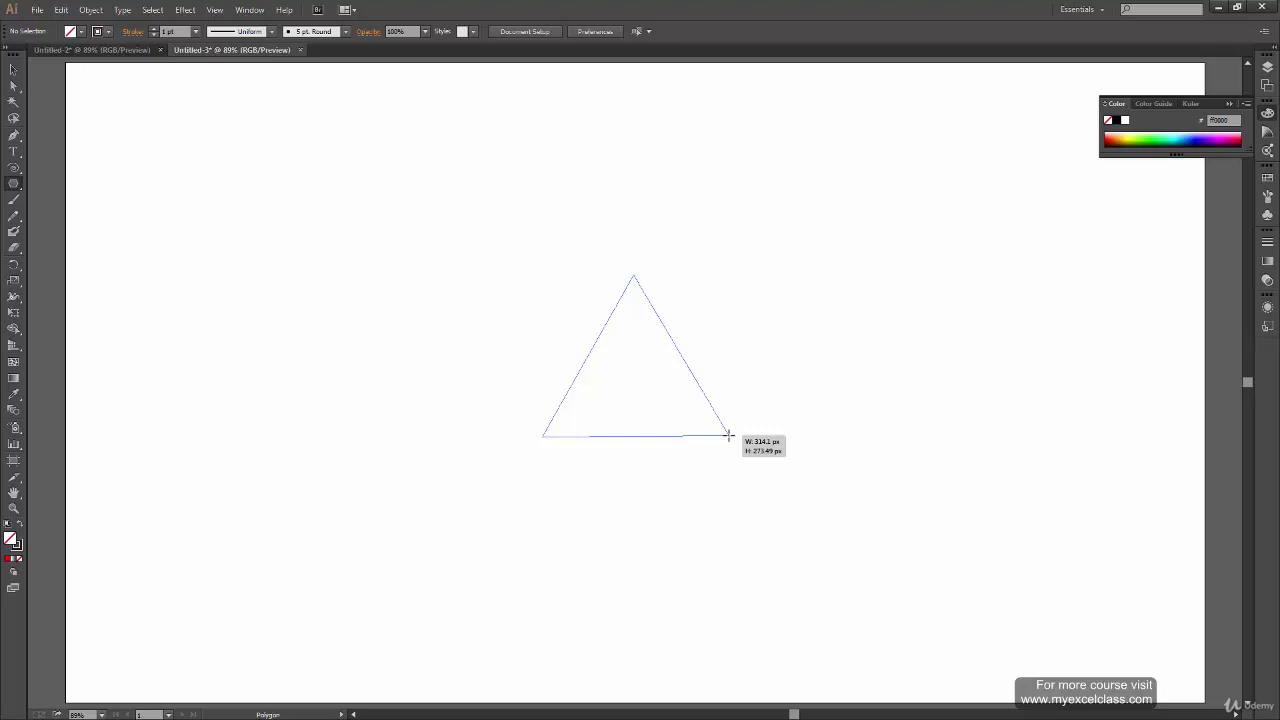
- Enlarge the polygon, add many sides and reduce them, finishing with a heptagon about 846 × 825 px
left_click_drag(728, 436, 729, 436)
left_click_drag(728, 436, 776, 596)
key("Up")
key("Up")
key("Up")
key("Up")
key("Up")
key("Up")
key("Up")
key("Up")
key("Up")
key("Up")
key("Up")
key("Up")
key("Up")
key("Up")
key("Down")
key("Down")
key("Down")
key("Down")
key("Down")
key("Down")
key("Down")
key("Down")
key("Down")
key("Down")
key("Down")
- Delete the heptagon from the artboard
left_click(13, 67)
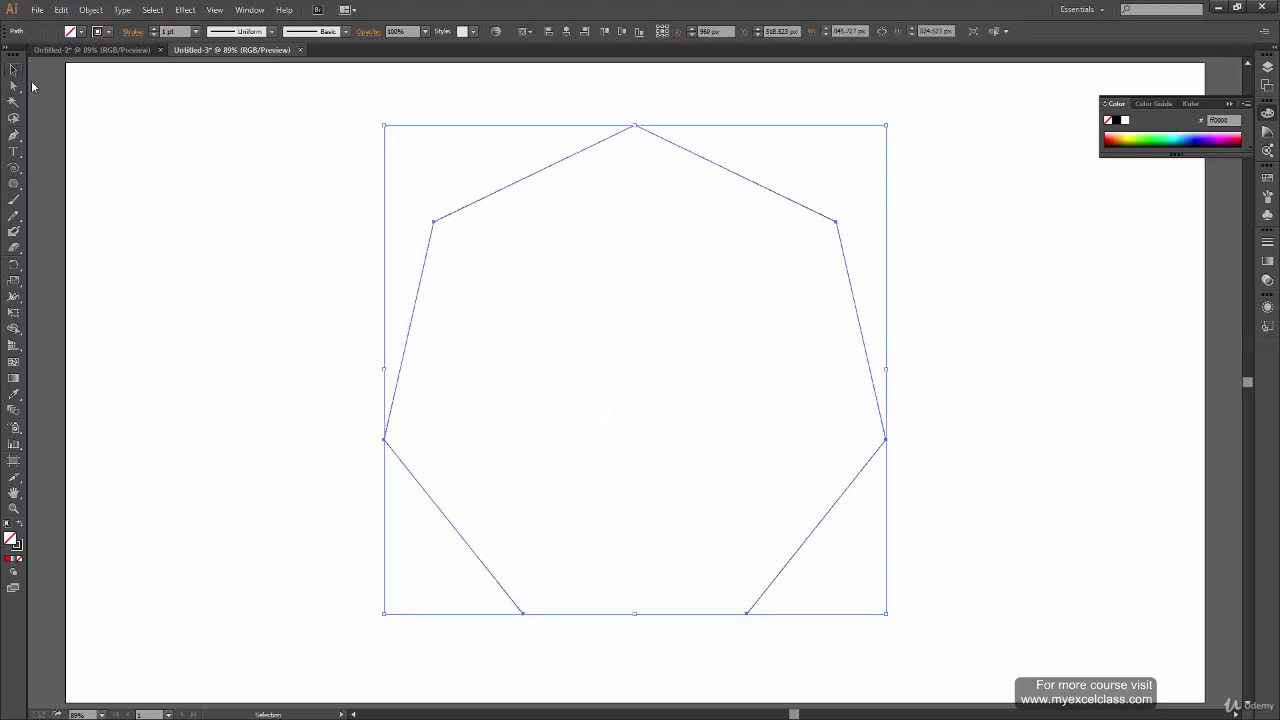
left_click(245, 530)
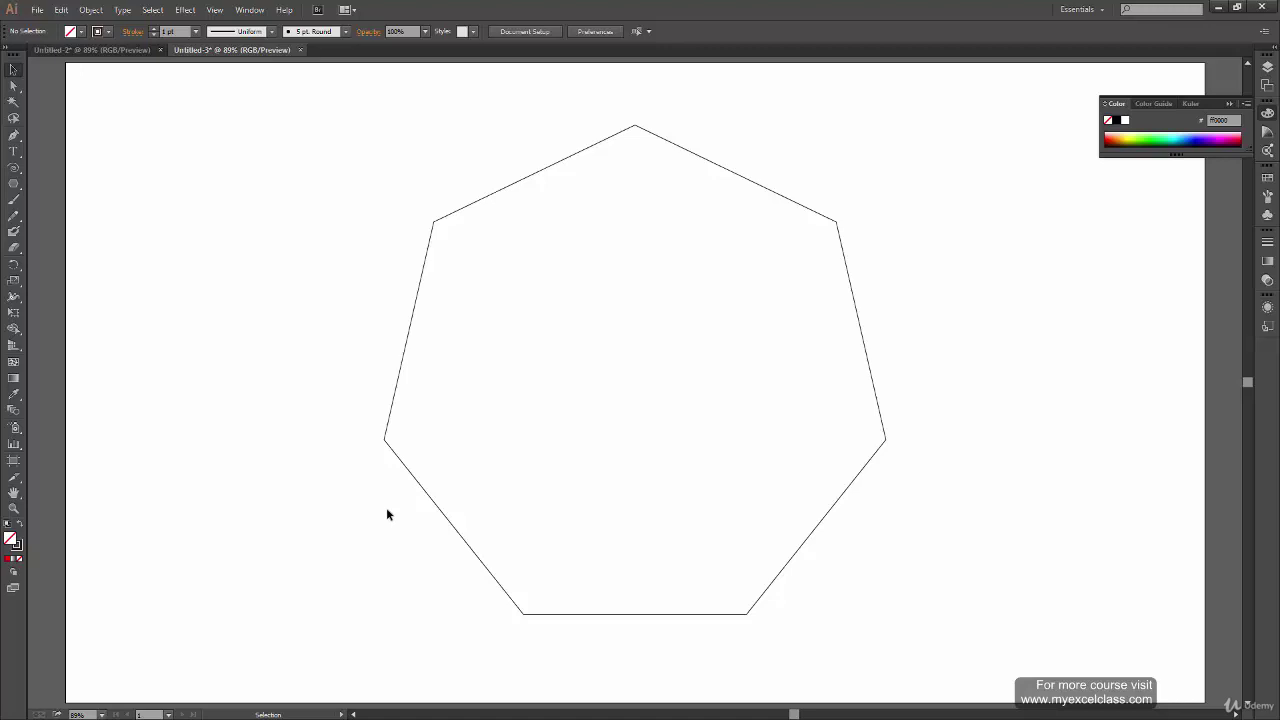
left_click_drag(397, 194, 410, 487)
key("Delete")
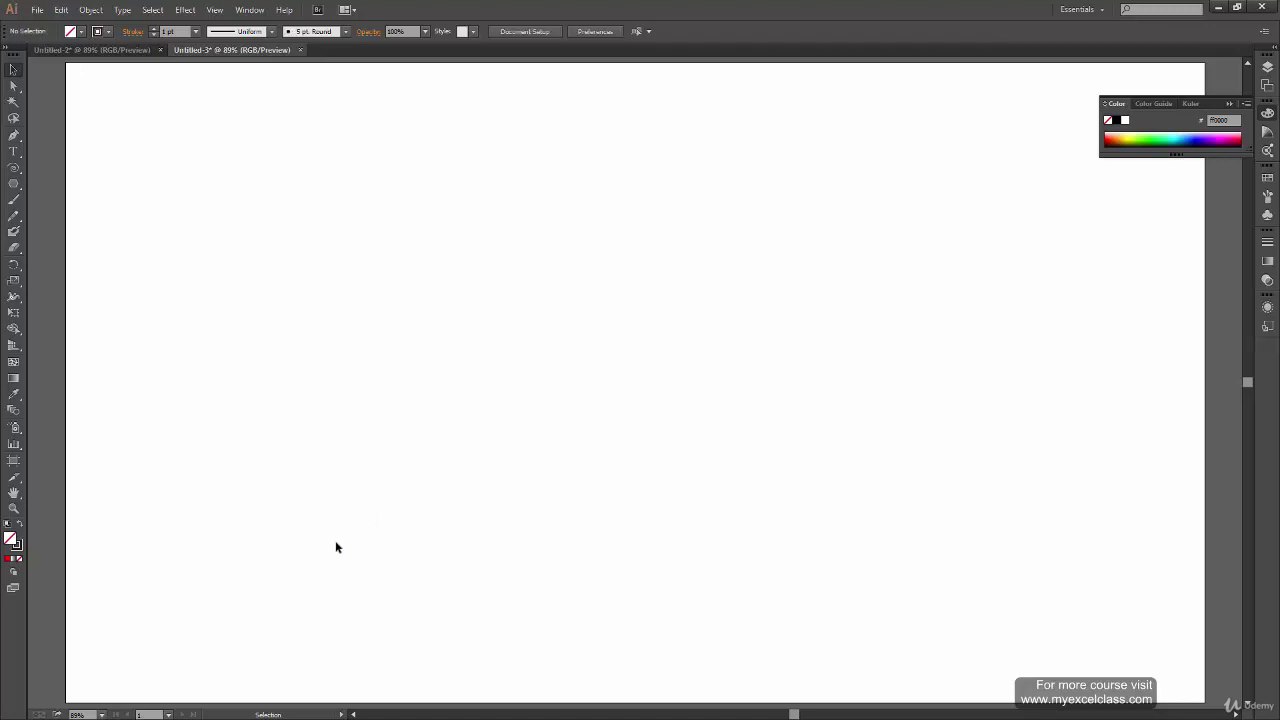
- Draw a 1920 × 1080 px rectangle covering the whole artboard and deselect it
left_click(14, 185)
left_click_drag(14, 185, 80, 188)
left_click_drag(66, 62, 1205, 703)
key("v")
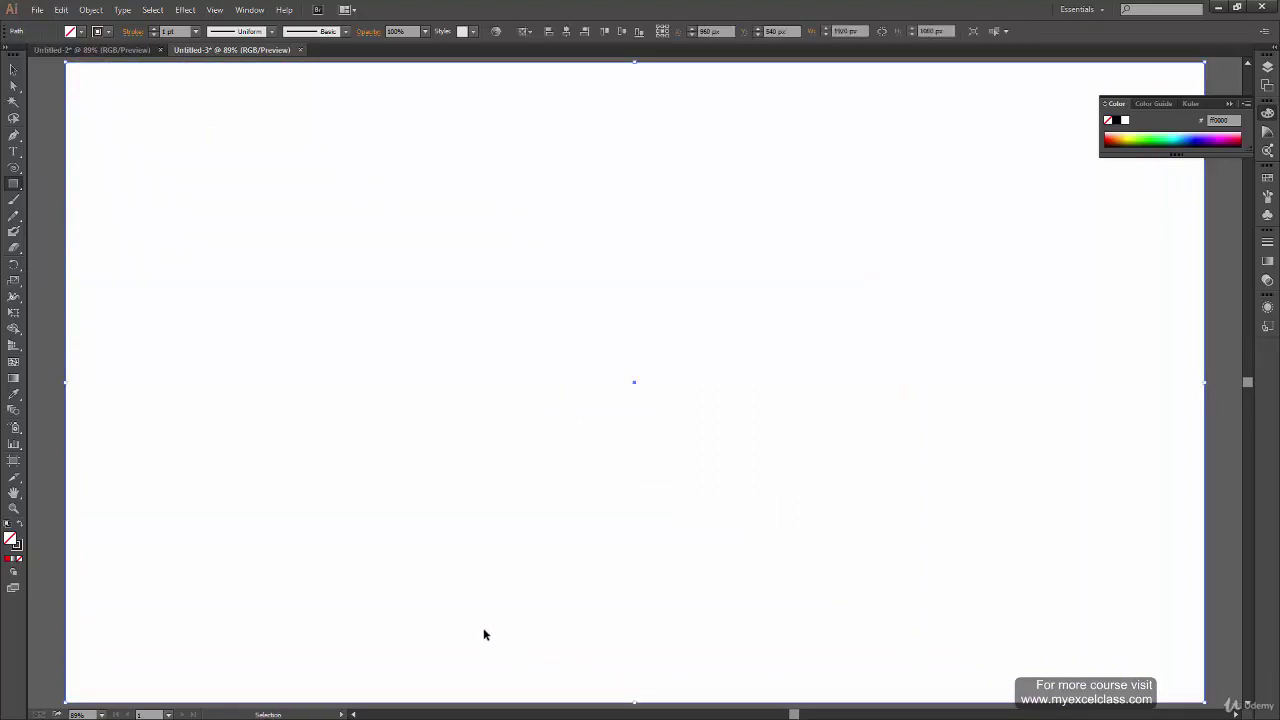
left_click(434, 594)
- Create a new 1080 × 1080 px document and cover its whole artboard with a square
left_click(37, 10)
left_click(75, 24)
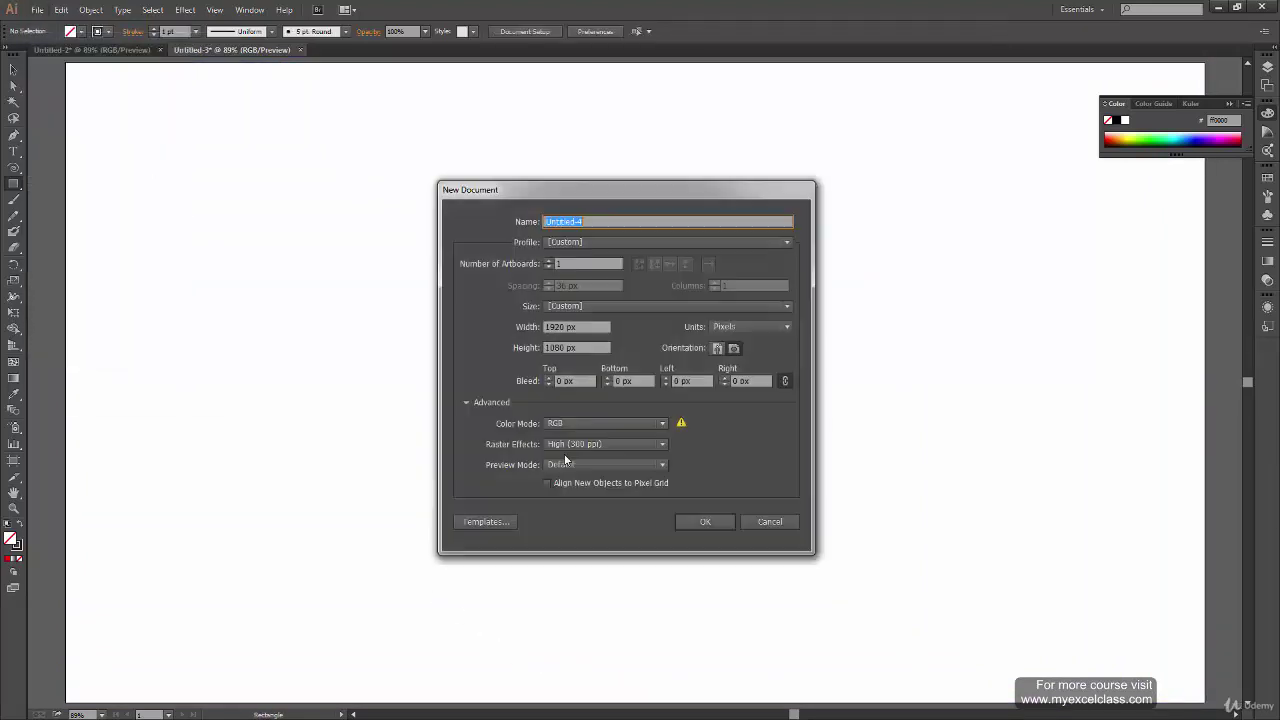
left_click(585, 327)
type("1")
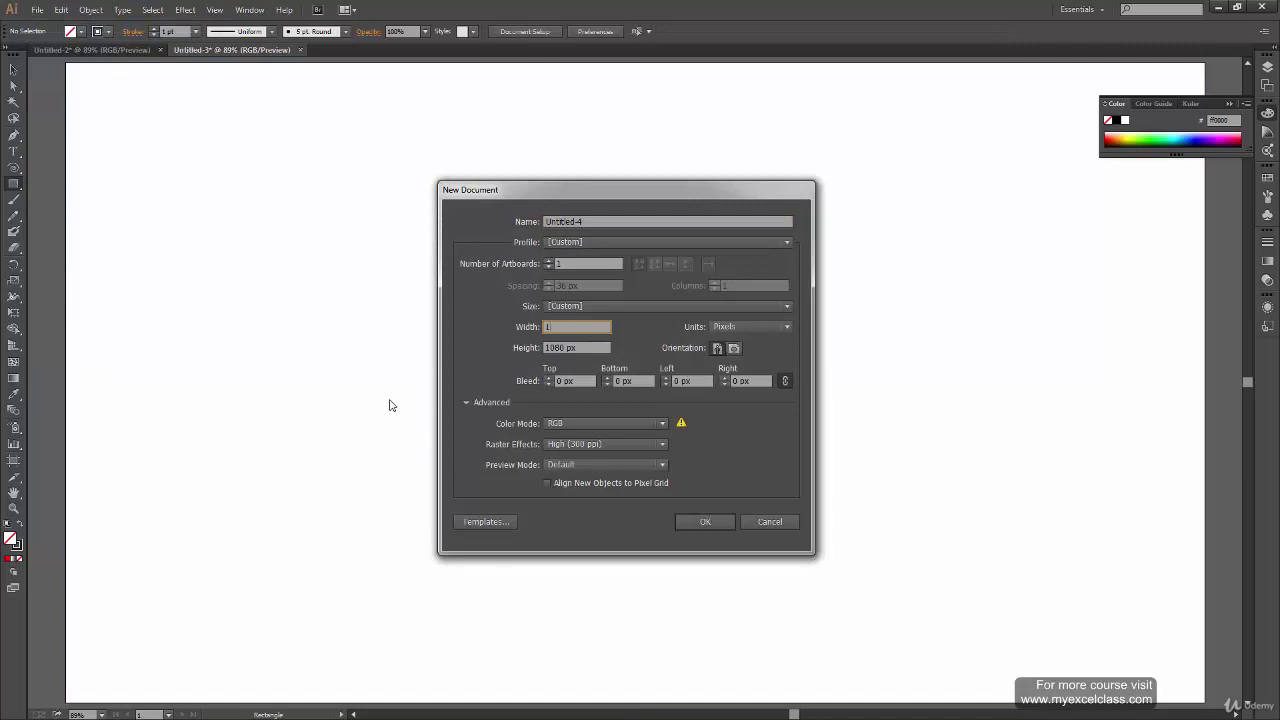
left_click(715, 527)
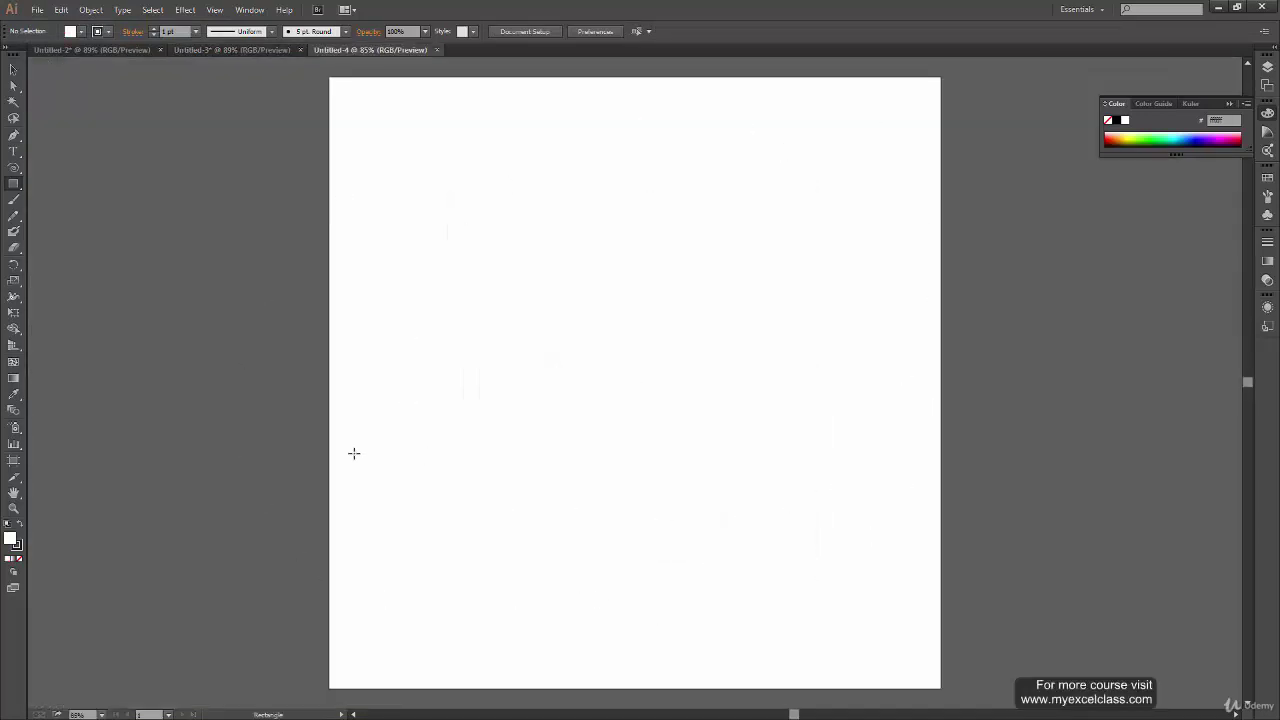
left_click_drag(331, 76, 941, 688)
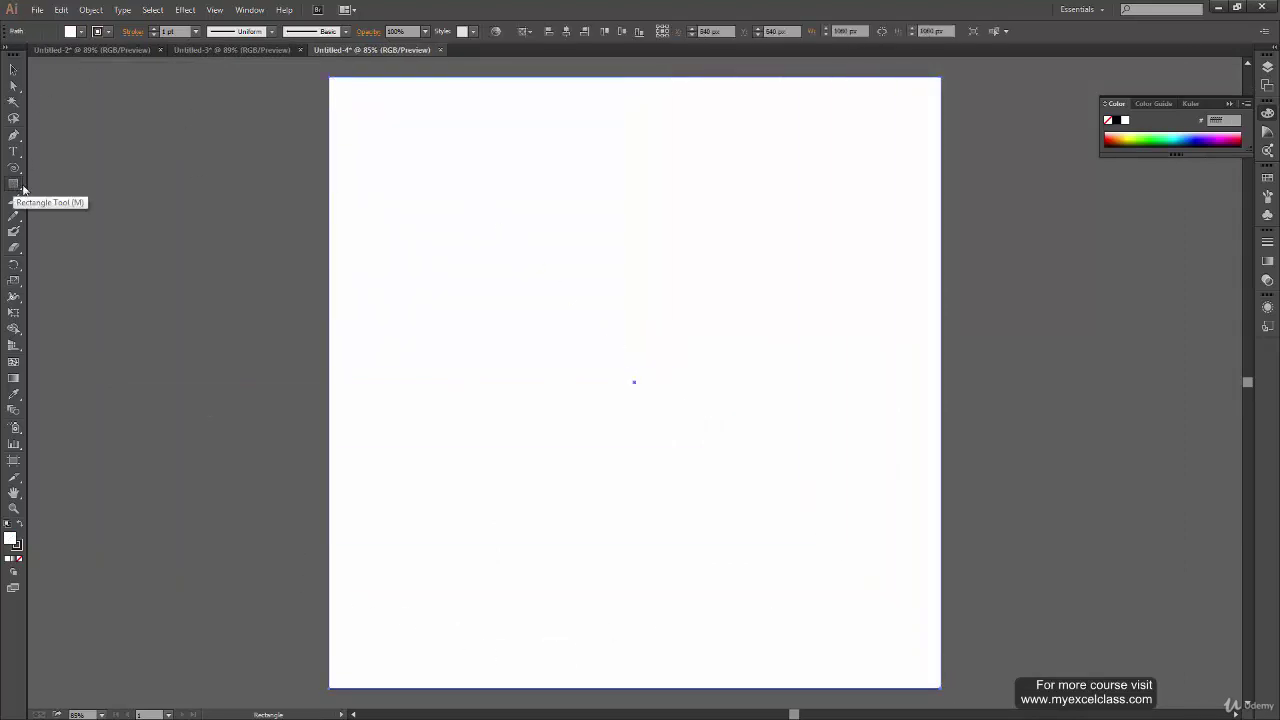
- Draw a 24-sided polygon about 1061 px across from the artboard's centre
left_click_drag(14, 185, 96, 230)
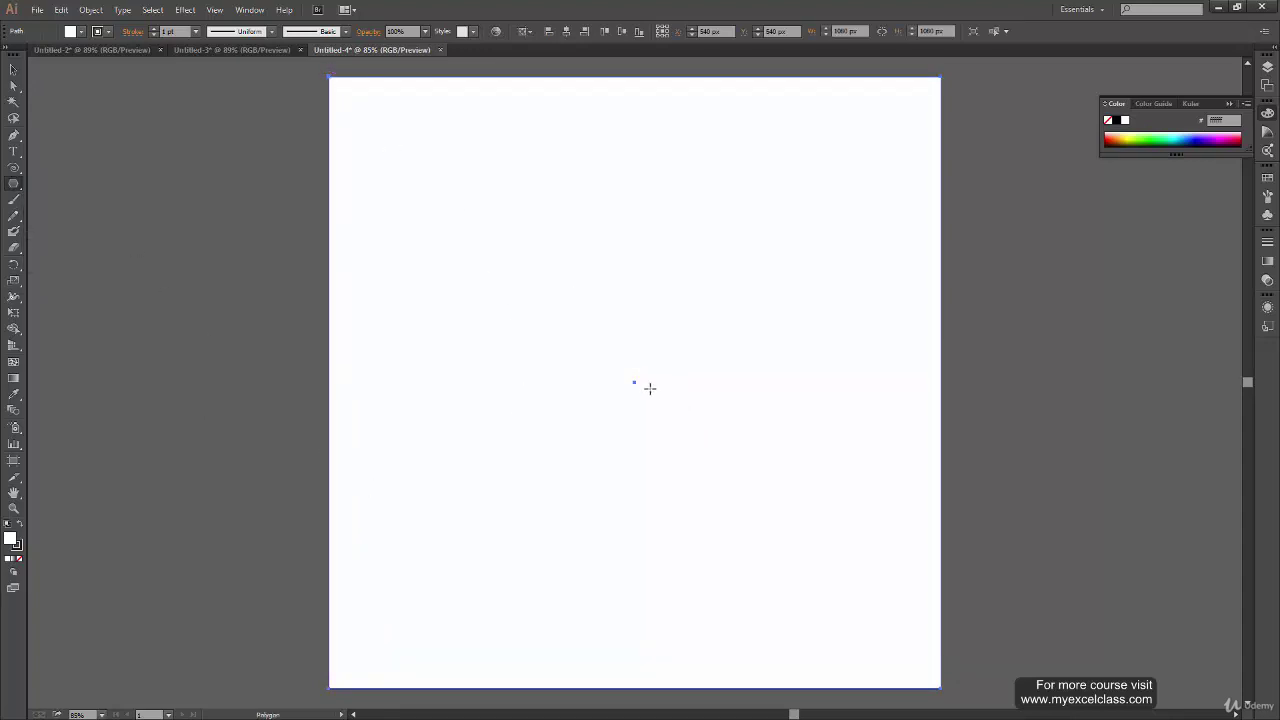
left_click_drag(634, 382, 934, 345)
key("Up")
key("Up")
key("Up")
key("Up")
key("Up")
key("Up")
key("Up")
key("Up")
key("Up")
key("Up")
key("Up")
key("Up")
key("Up")
key("Up")
key("Up")
key("Up")
key("Up")
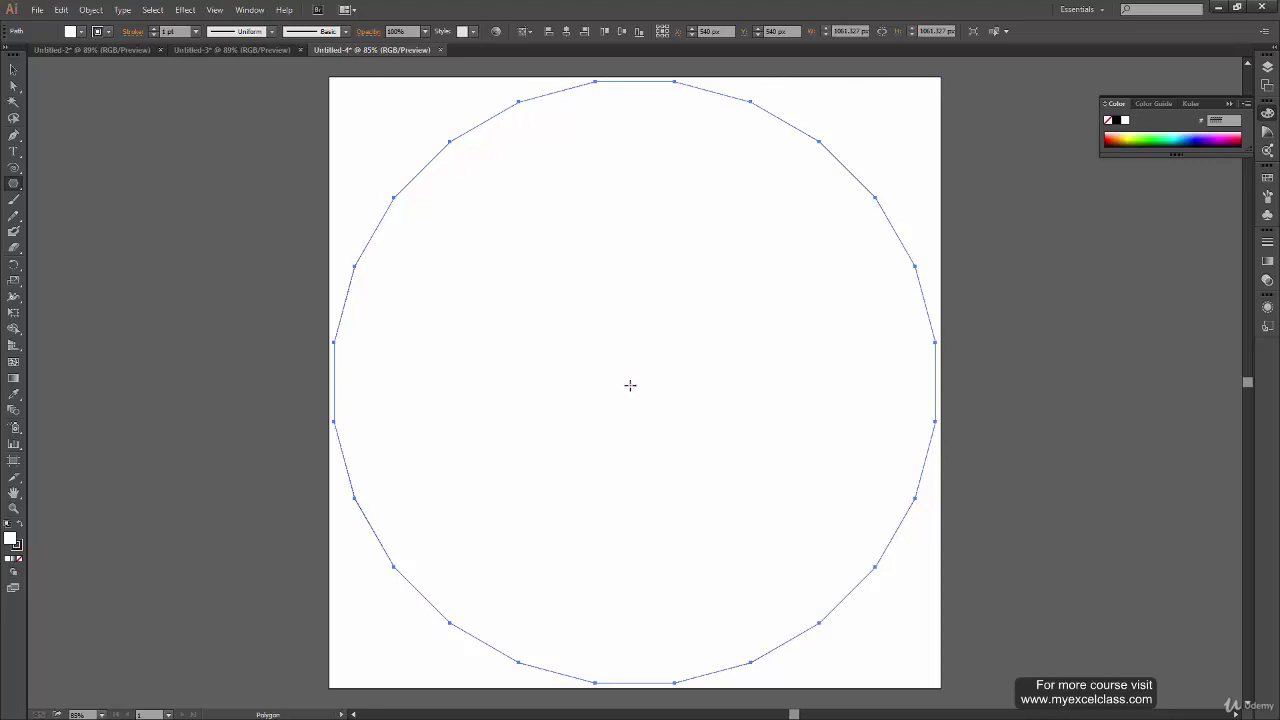
- Draw five smaller concentric polygons inside it, each with one side fewer, from 23 down to 19 sides
left_click_drag(636, 380, 917, 308)
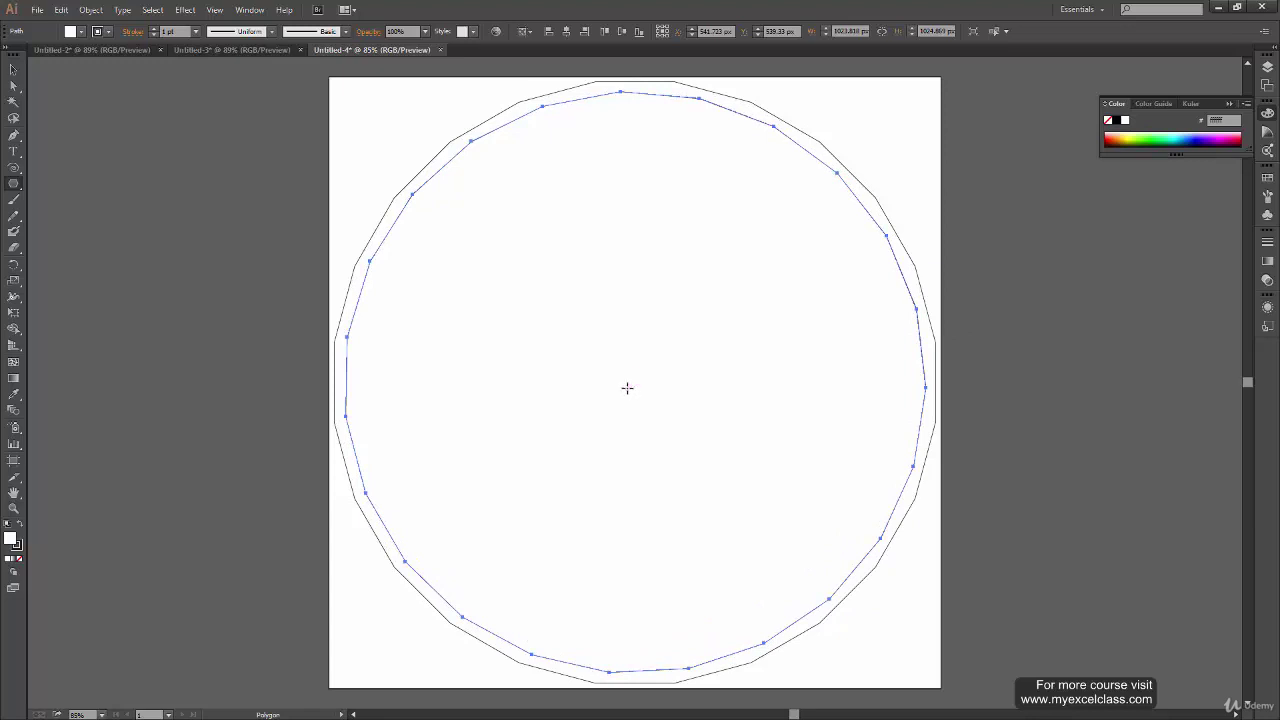
left_click_drag(634, 381, 903, 320)
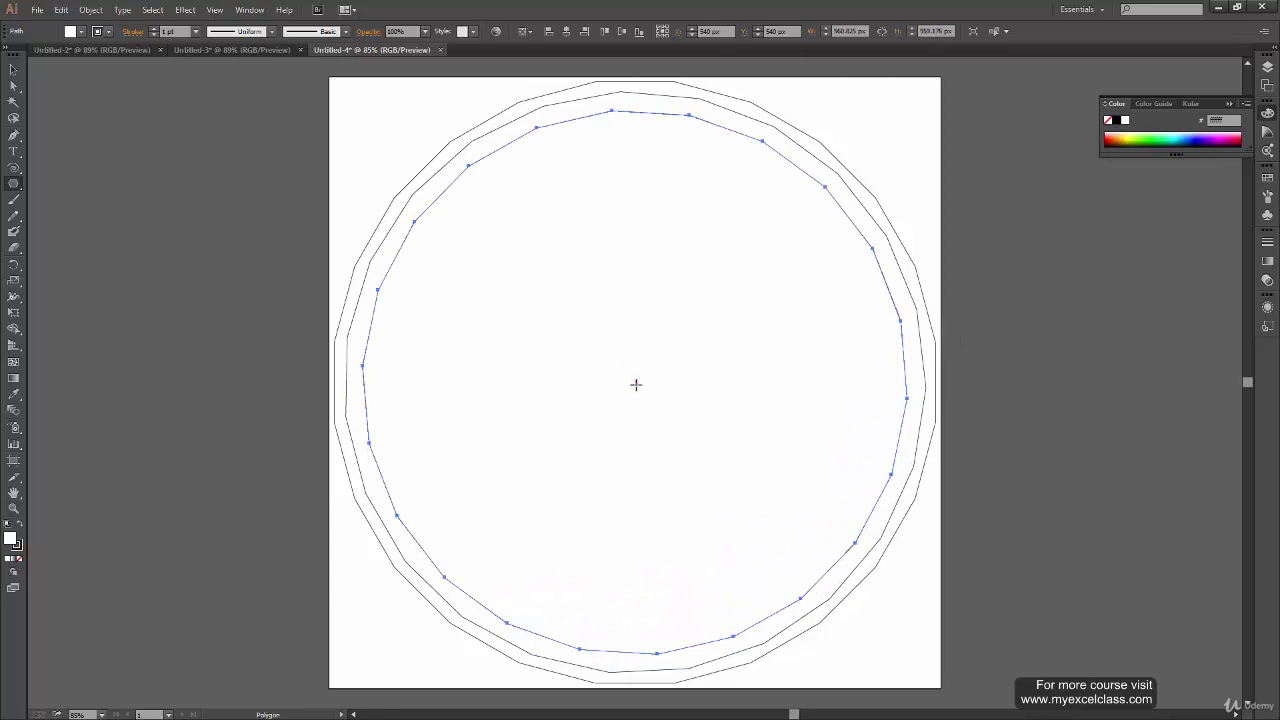
left_click_drag(636, 384, 880, 331)
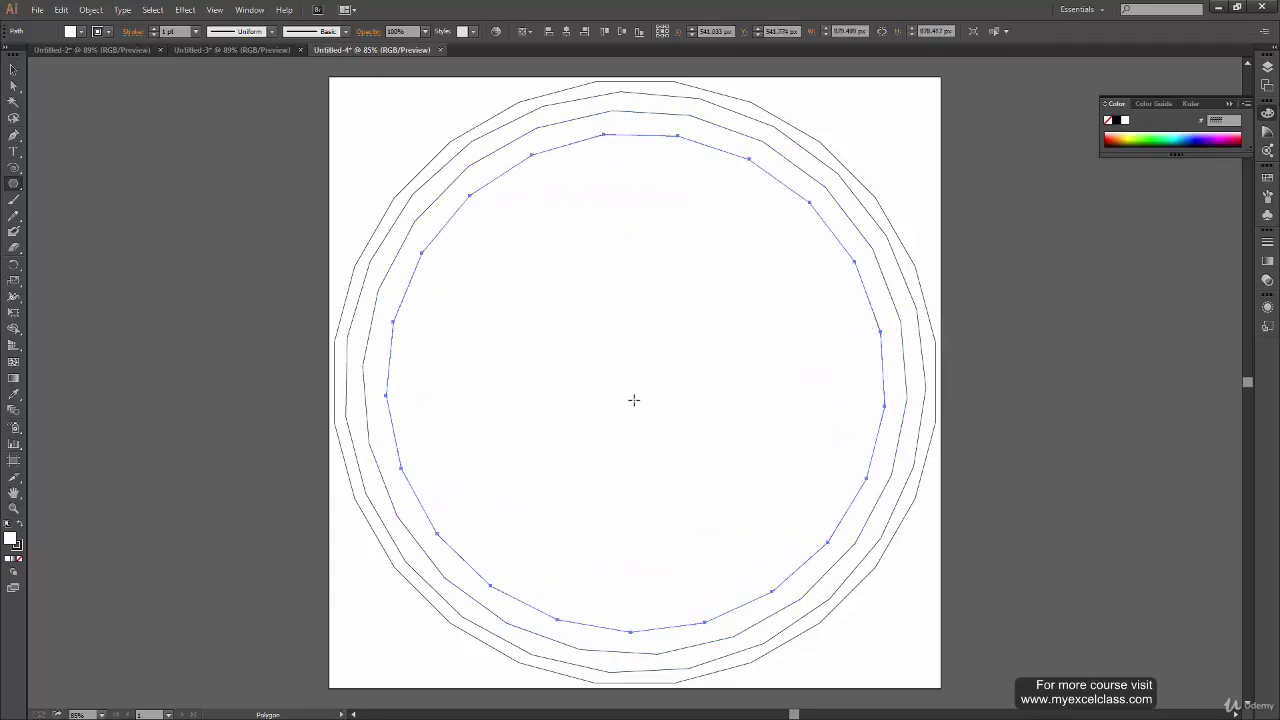
left_click_drag(640, 384, 850, 335)
key("Up")
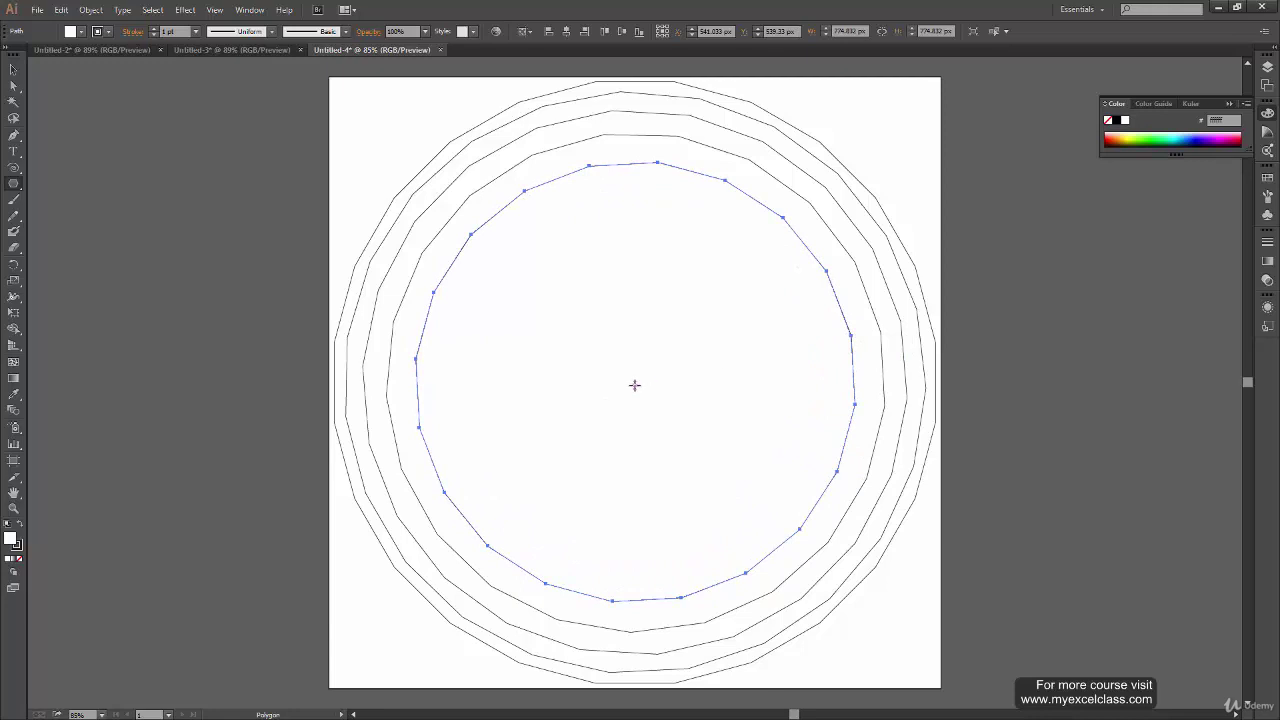
left_click_drag(634, 381, 822, 336)
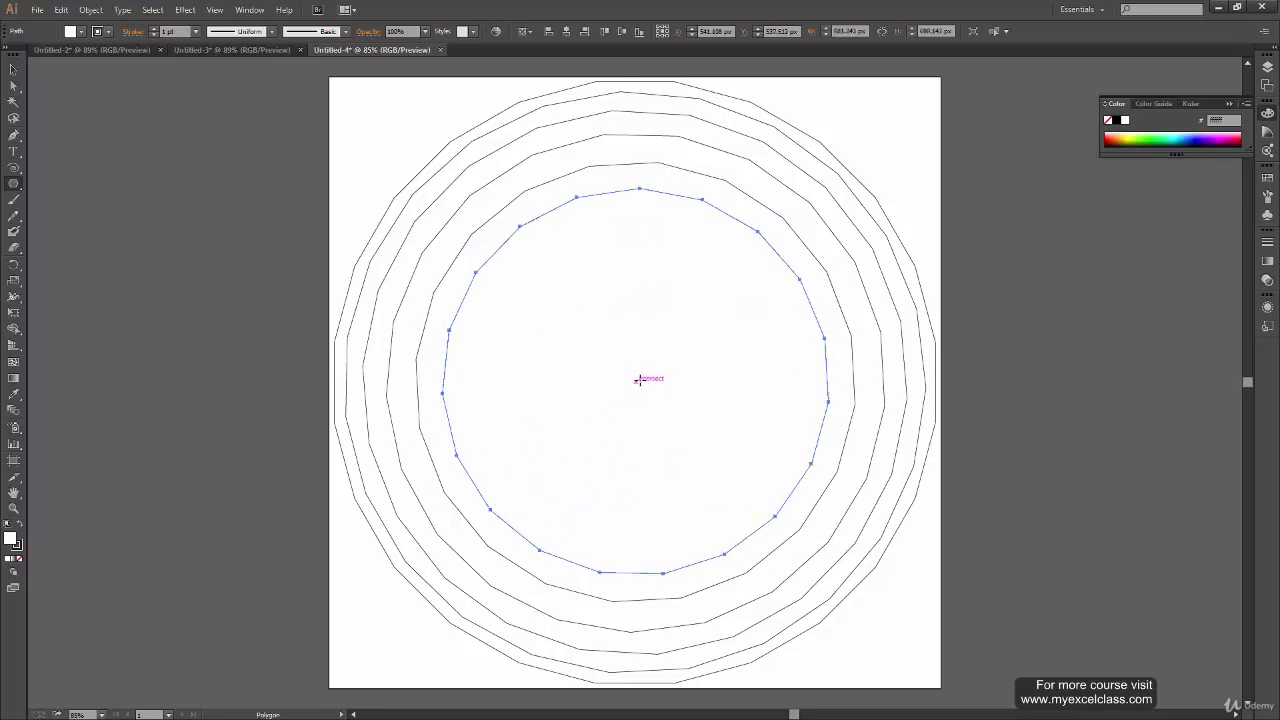
- Continue adding ever smaller concentric polygons with fewer sides, ending with a small triangle at the artboard's centre
left_click_drag(636, 382, 795, 346)
left_click_drag(637, 383, 767, 347)
left_click_drag(637, 383, 732, 348)
left_click_drag(680, 358, 714, 345)
mouse_move(636, 381)
left_mouse_down()
mouse_move(694, 346)
mouse_move(671, 363)
mouse_move(686, 358)
left_mouse_up()
left_click_drag(636, 381, 674, 366)
mouse_move(636, 381)
left_mouse_down()
mouse_move(659, 372)
mouse_move(646, 369)
left_mouse_up()
- Remove the fill from all the shapes and deselect them
key("v")
key("ctrl+a")
left_click(1008, 431)
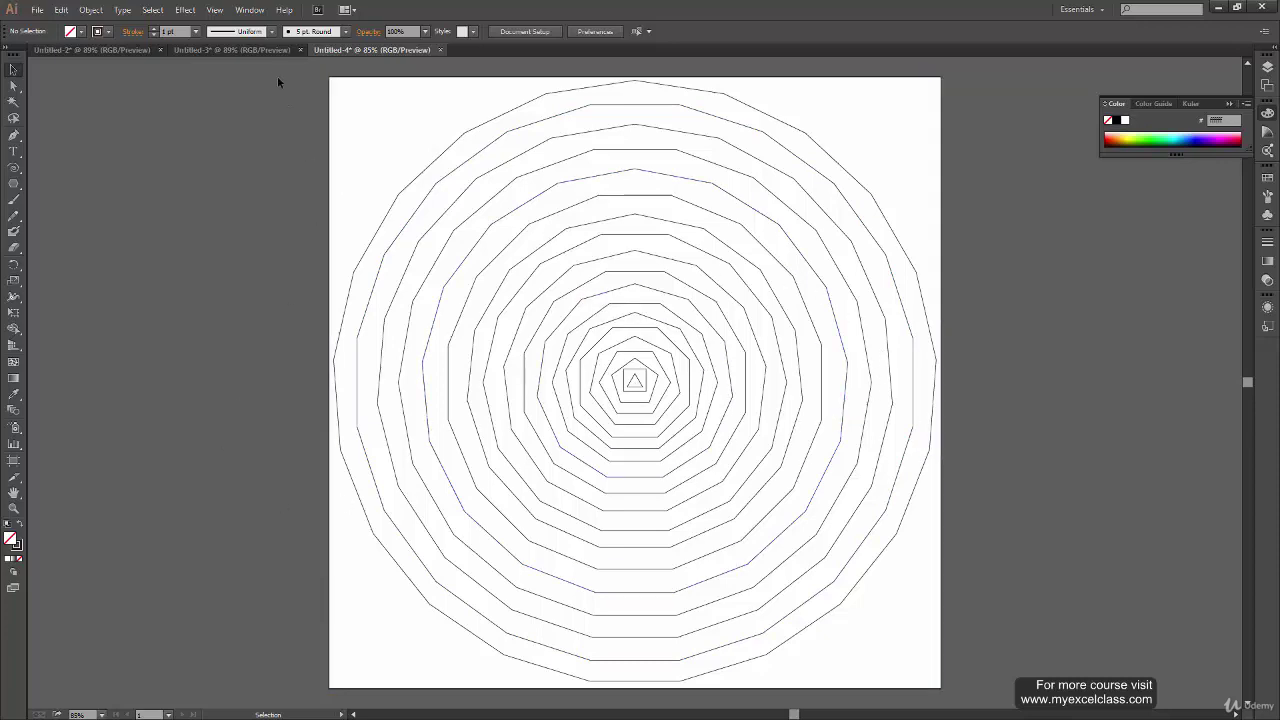
- Fill the background square and all concentric polygons with blue 0068ff, and deselect them
left_click_drag(340, 92, 977, 694)
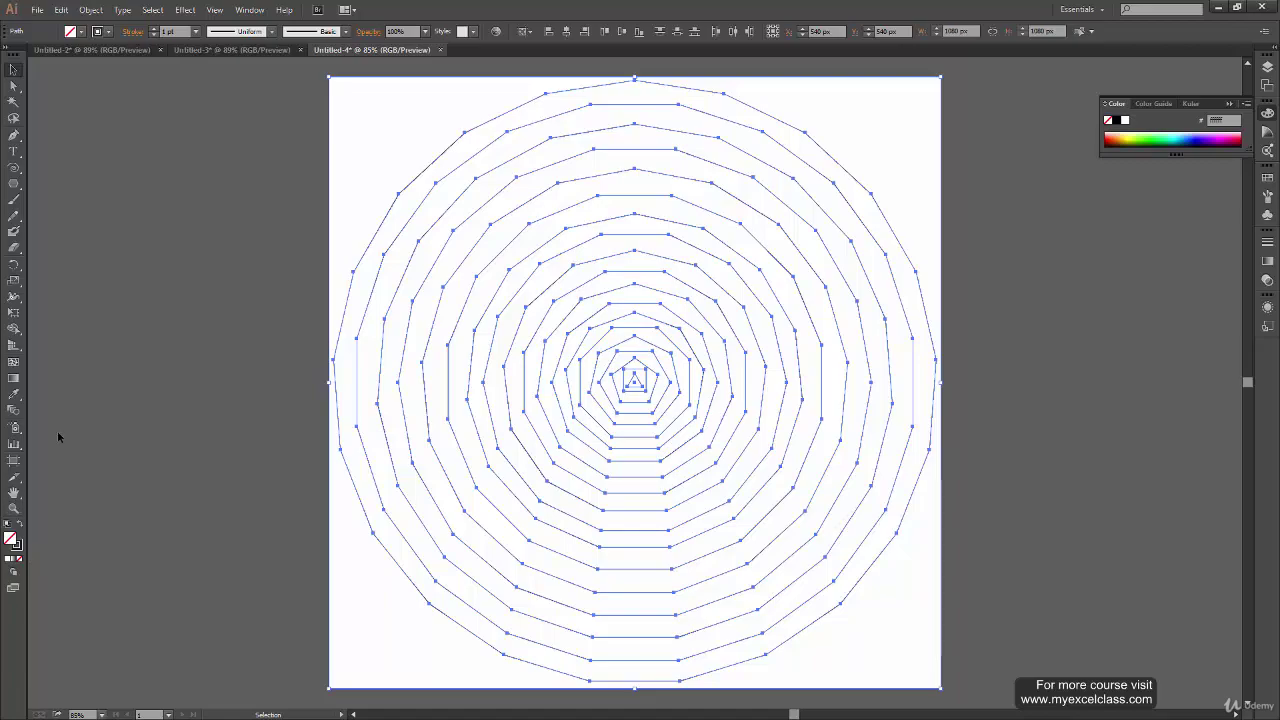
double_click(13, 541)
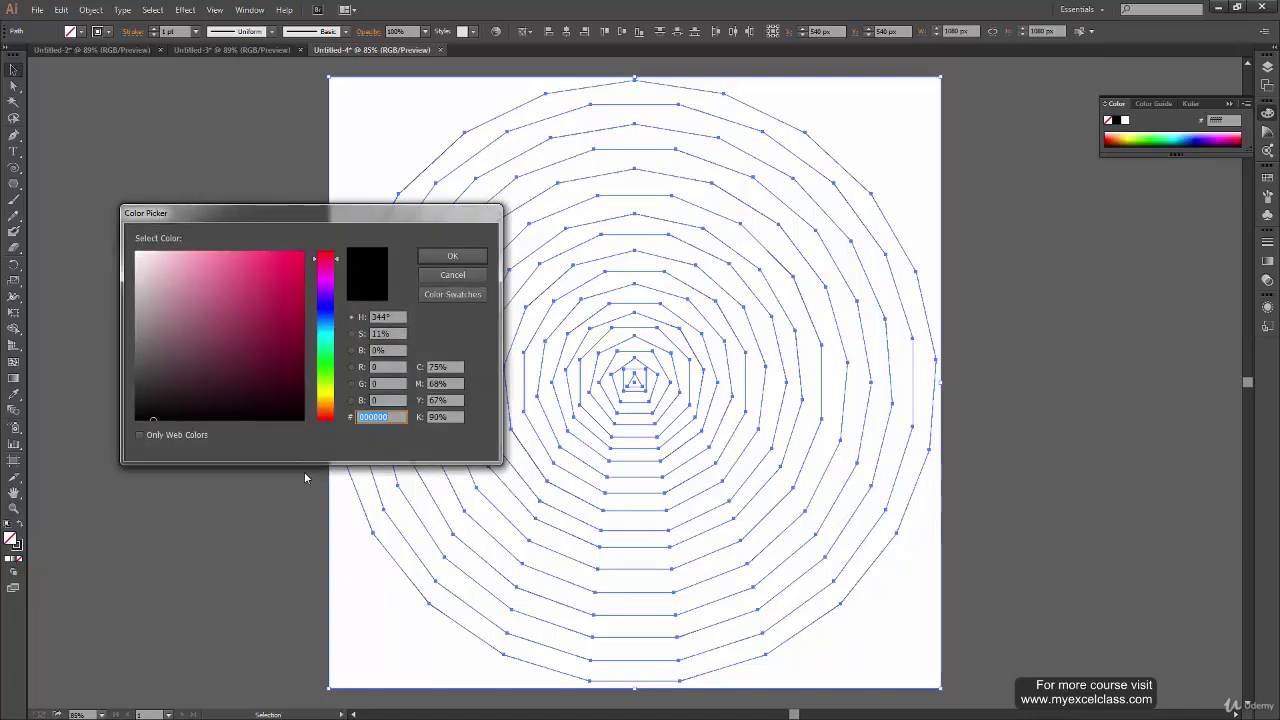
left_click(325, 315)
left_click(302, 255)
left_click(311, 247)
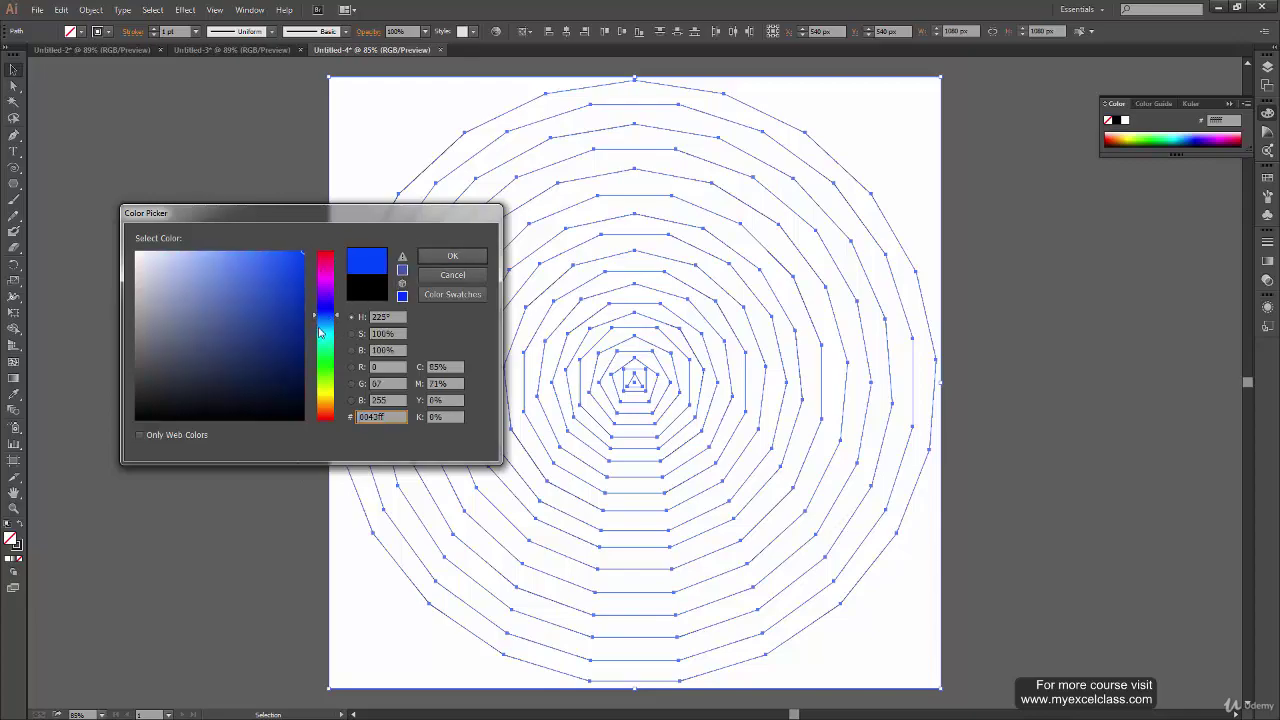
left_click(330, 321)
left_click_drag(330, 321, 330, 320)
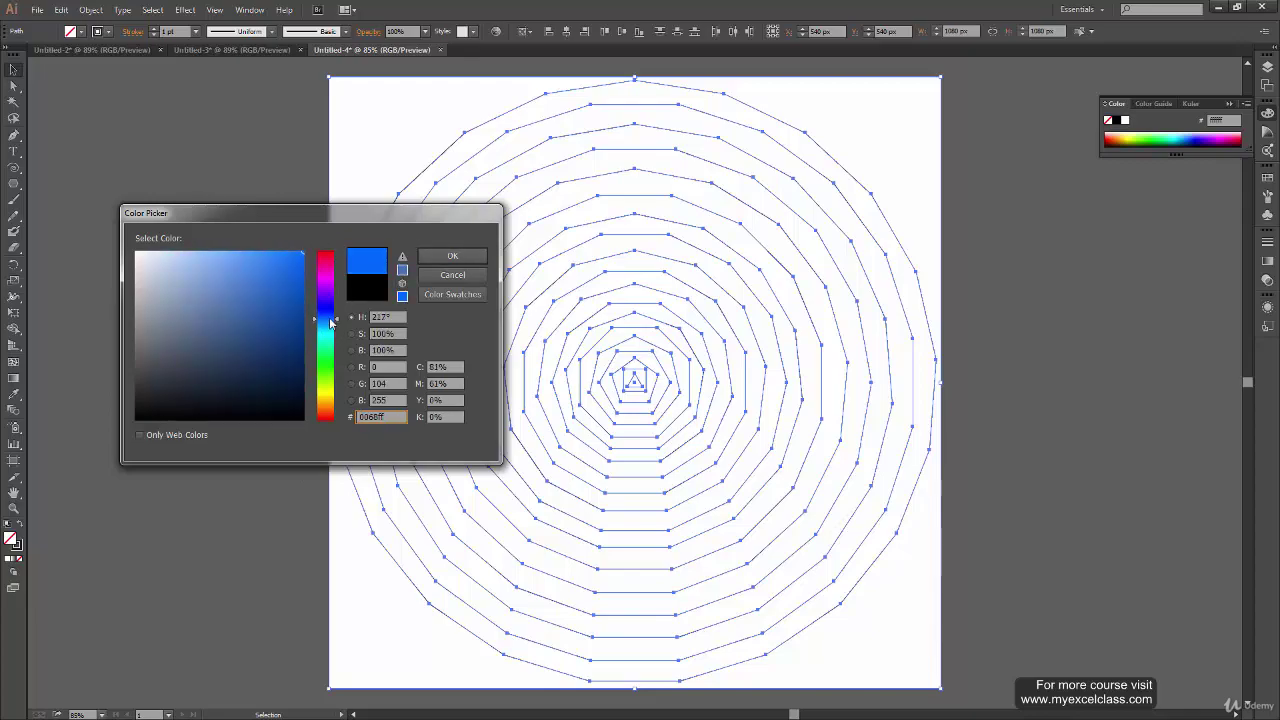
left_click(452, 256)
left_click(218, 470)
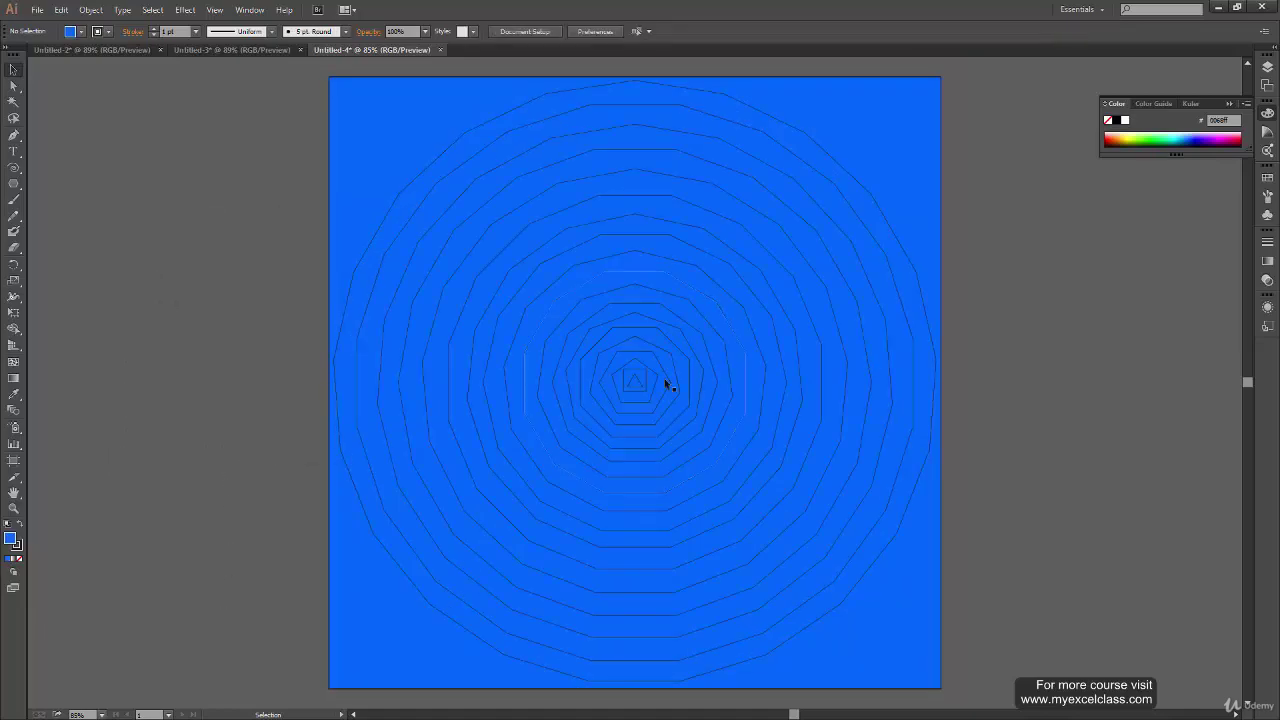
- Lighten the second-largest polygon's blue fill by lowering its saturation to about 96%
key("ctrl+alt+3")
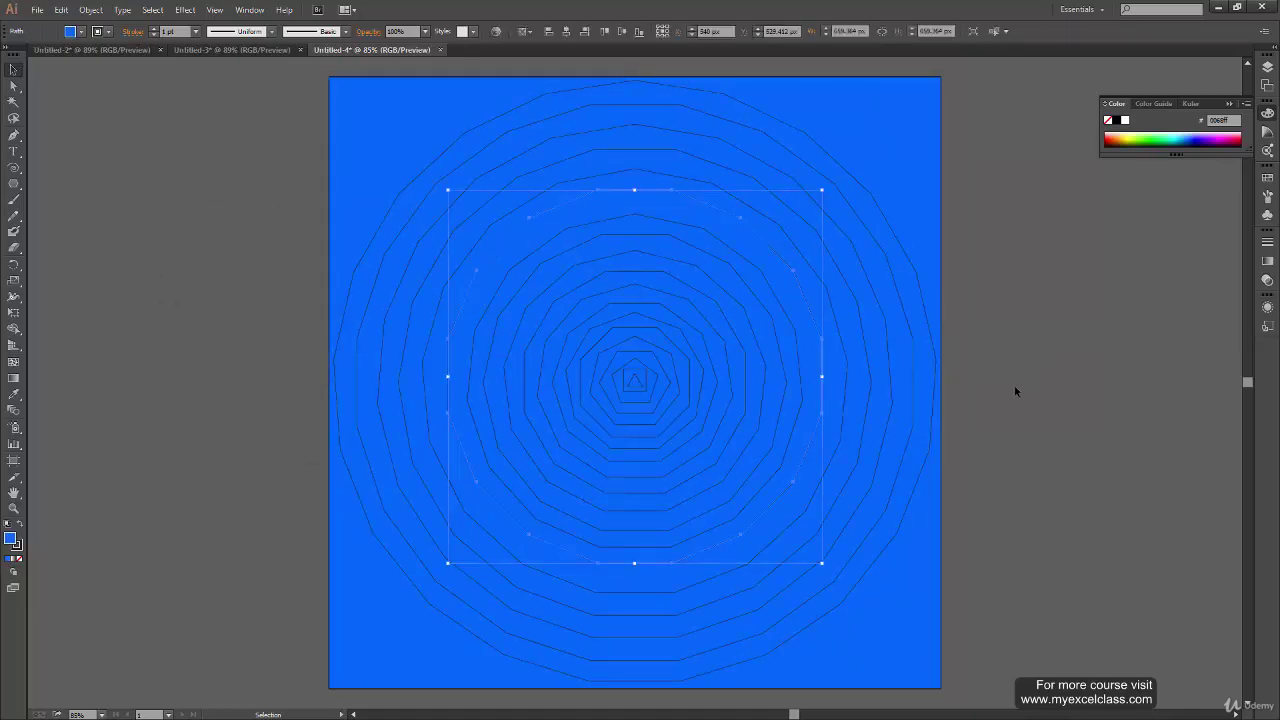
key("ctrl+d")
key("ctrl+d")
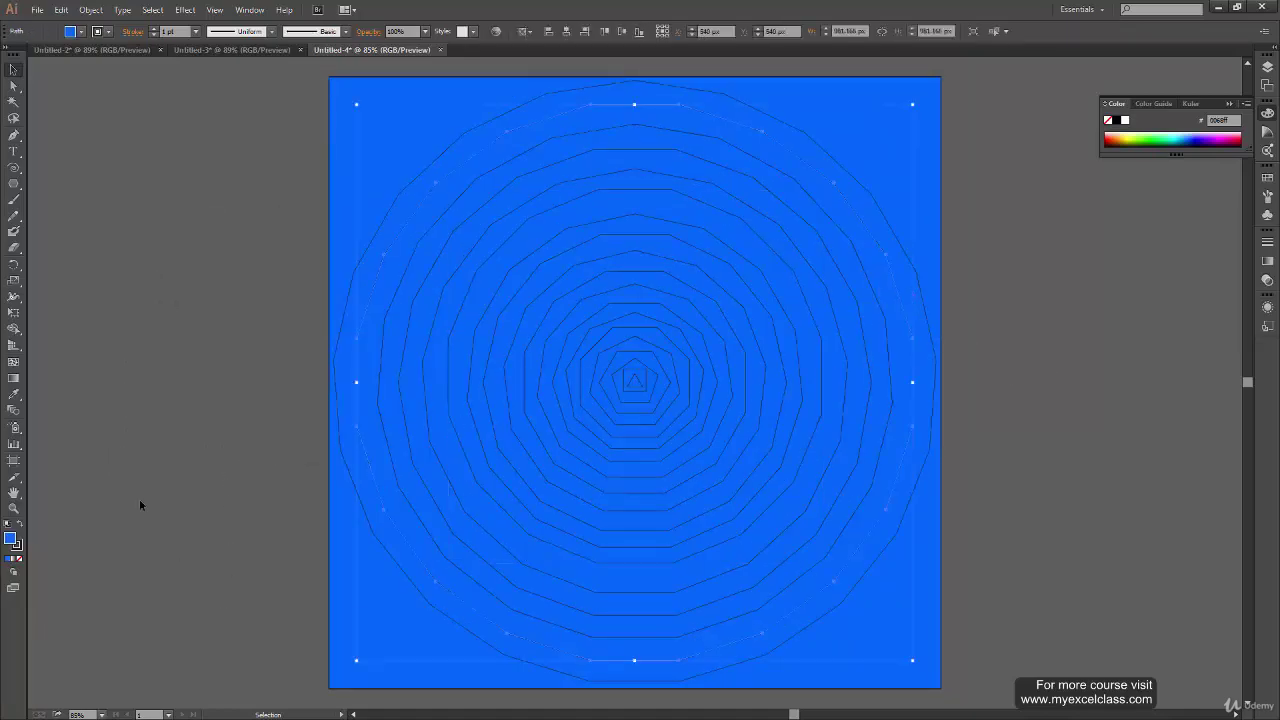
double_click(12, 541)
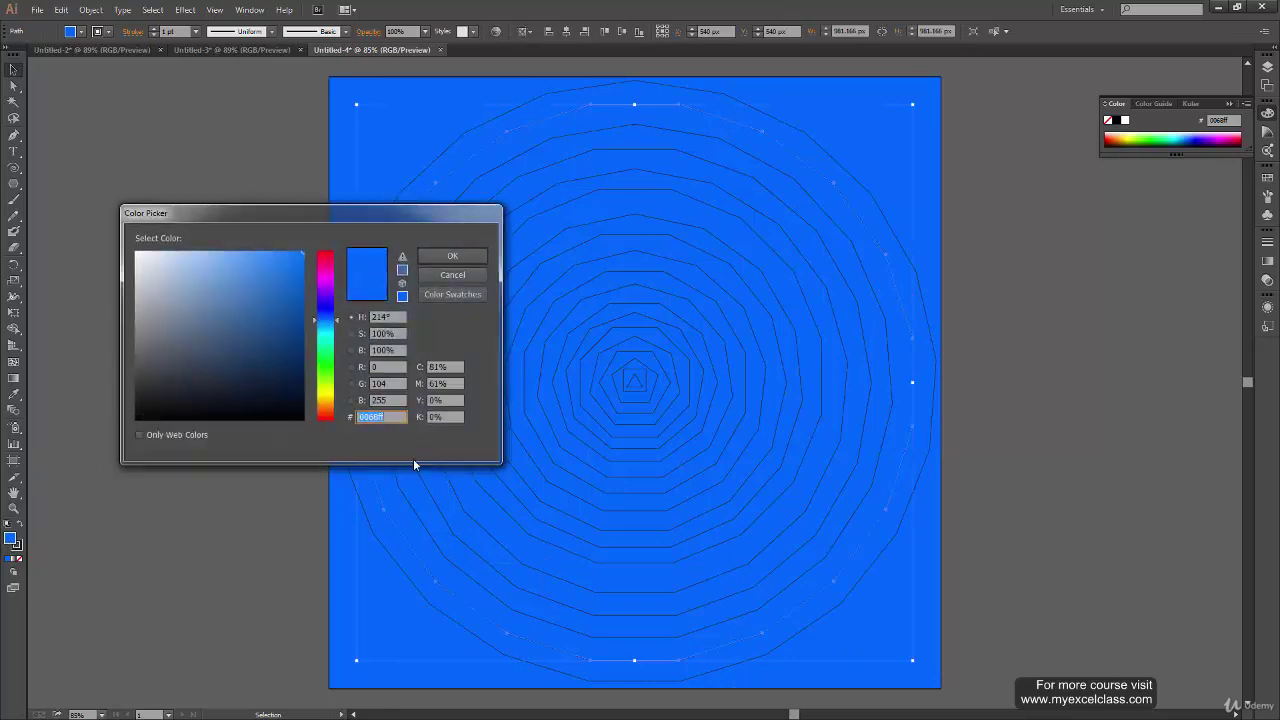
left_click(351, 350)
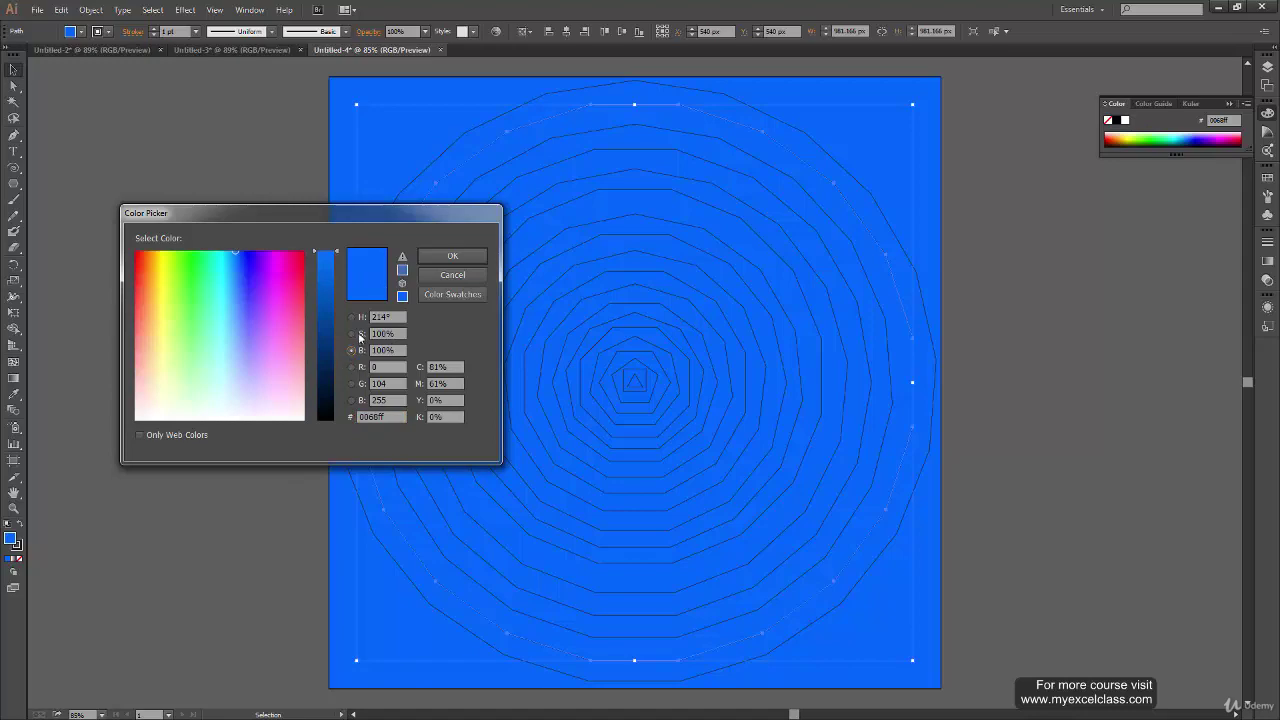
left_click(352, 334)
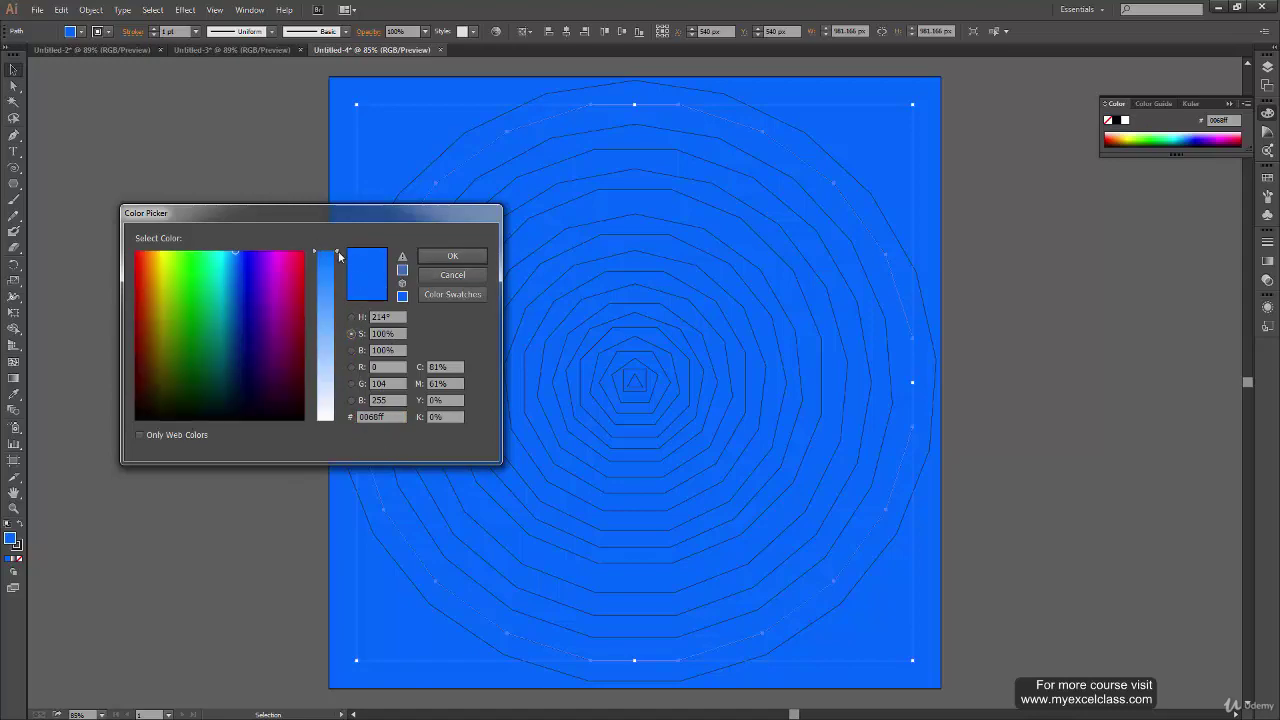
left_click_drag(337, 255, 337, 258)
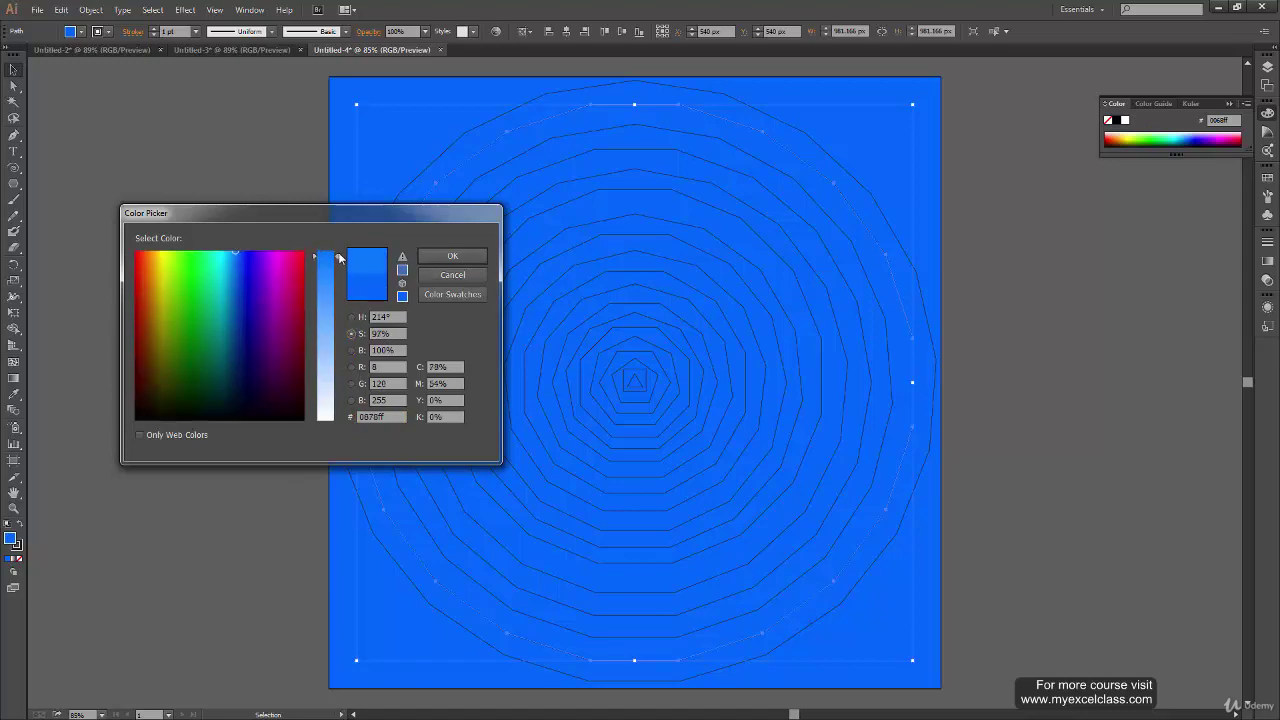
left_click(452, 256)
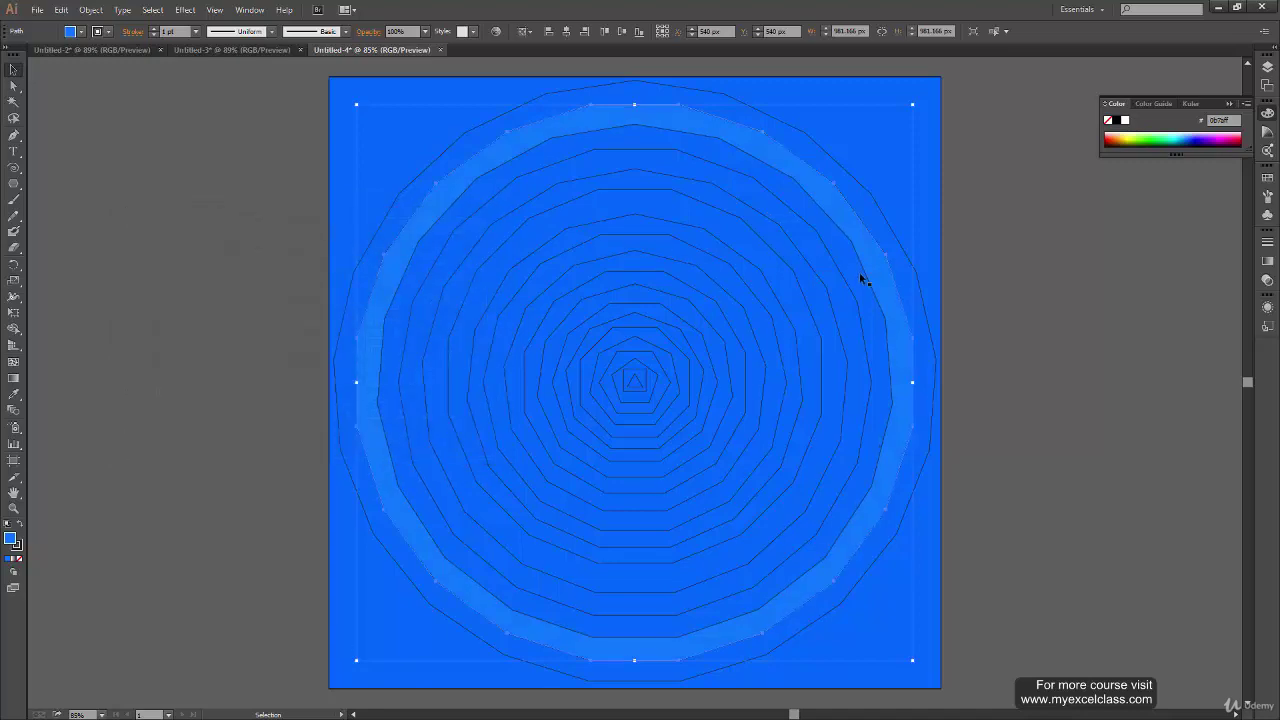
- Try to lighten only the third-largest polygon's fill to blue 0b7aff at 96% saturation
left_click(867, 272)
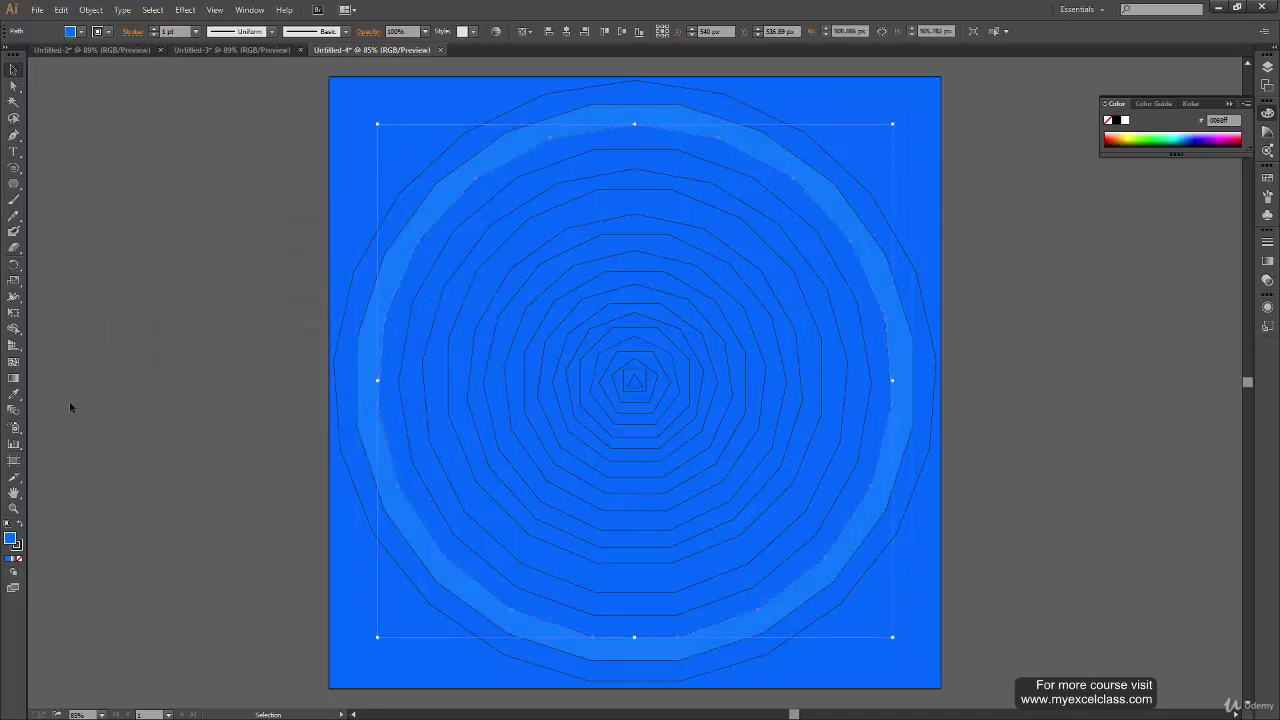
double_click(15, 545)
left_click_drag(337, 255, 341, 263)
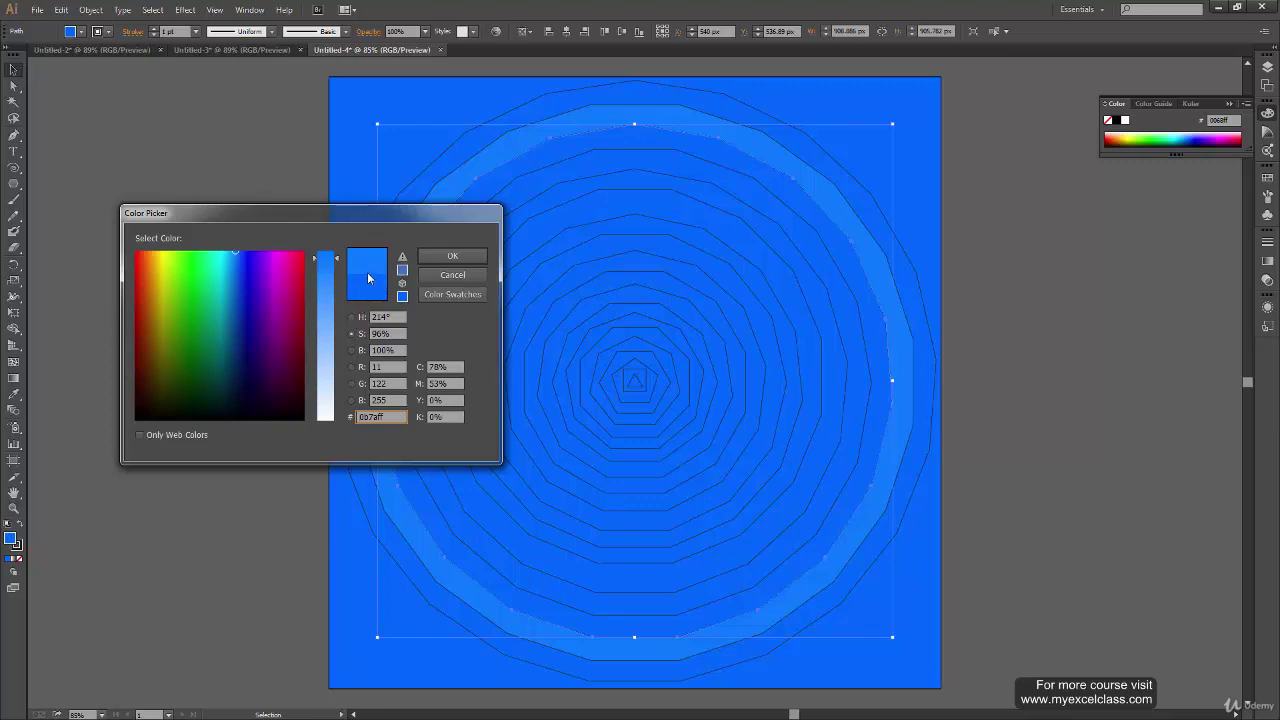
left_click(451, 259)
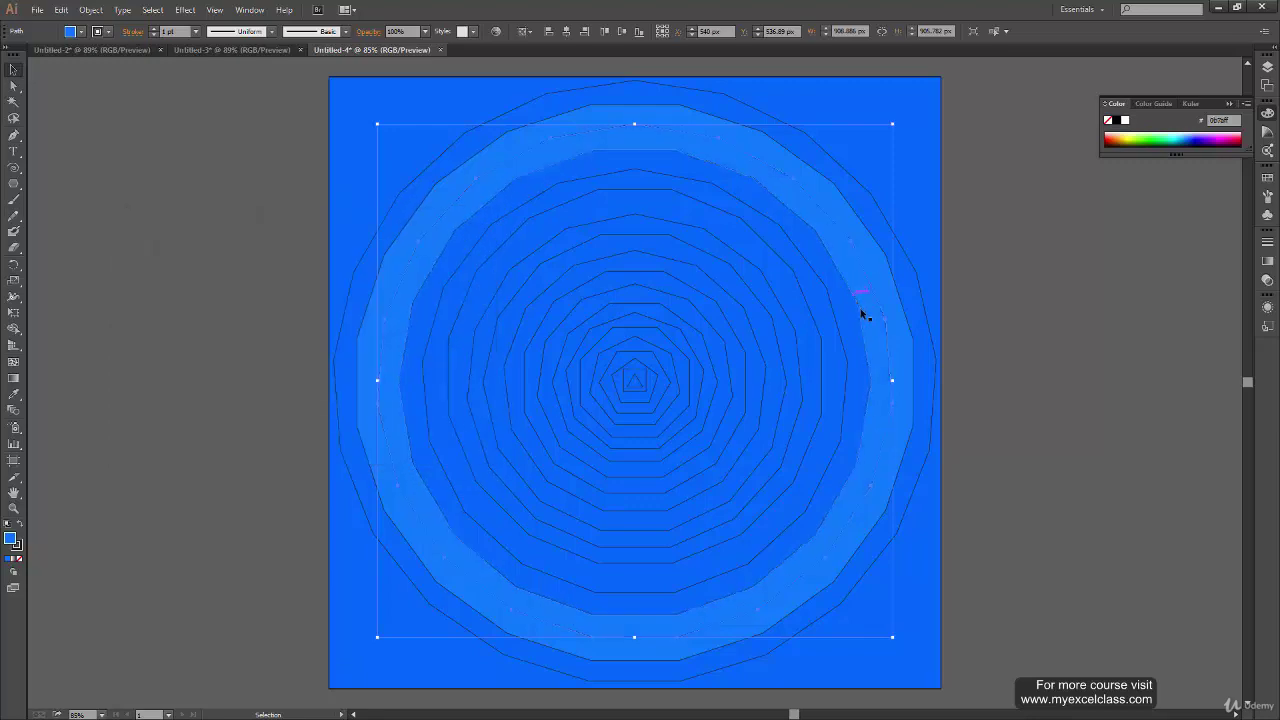
left_click(1020, 277)
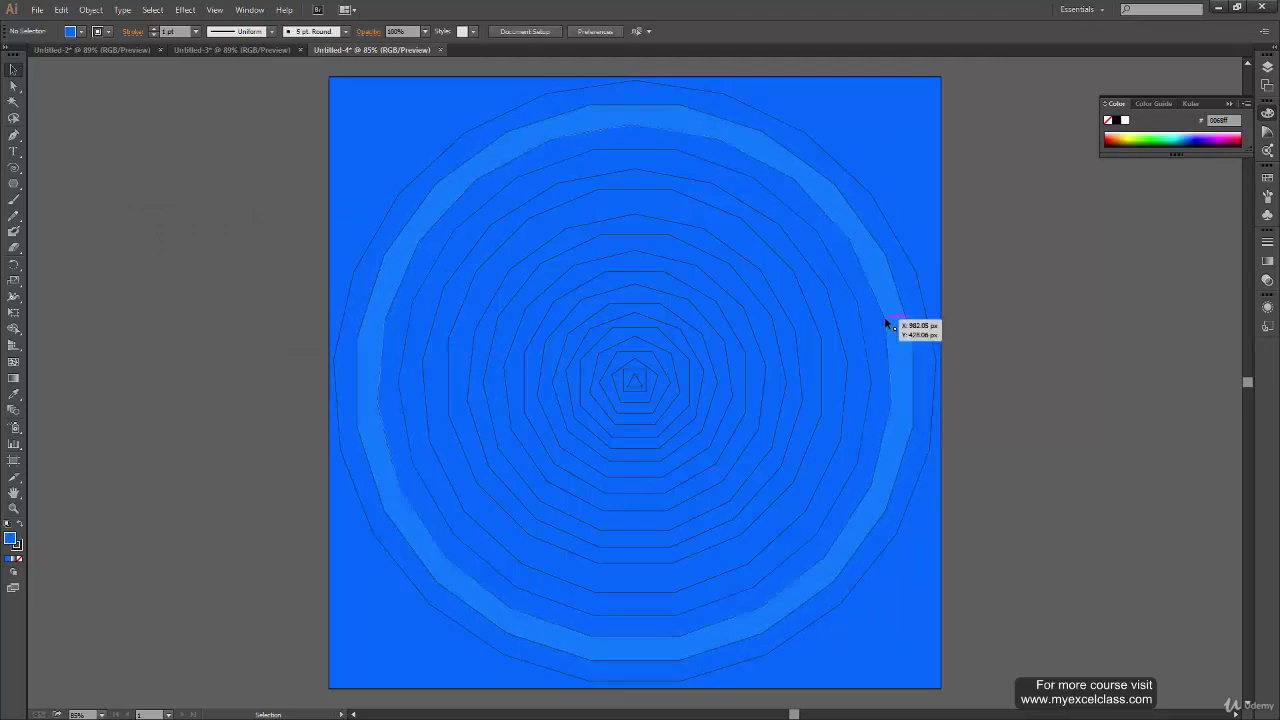
- Select all the concentric polygons from the second-largest inward, leaving out the background square and the largest polygon
key("ctrl+a")
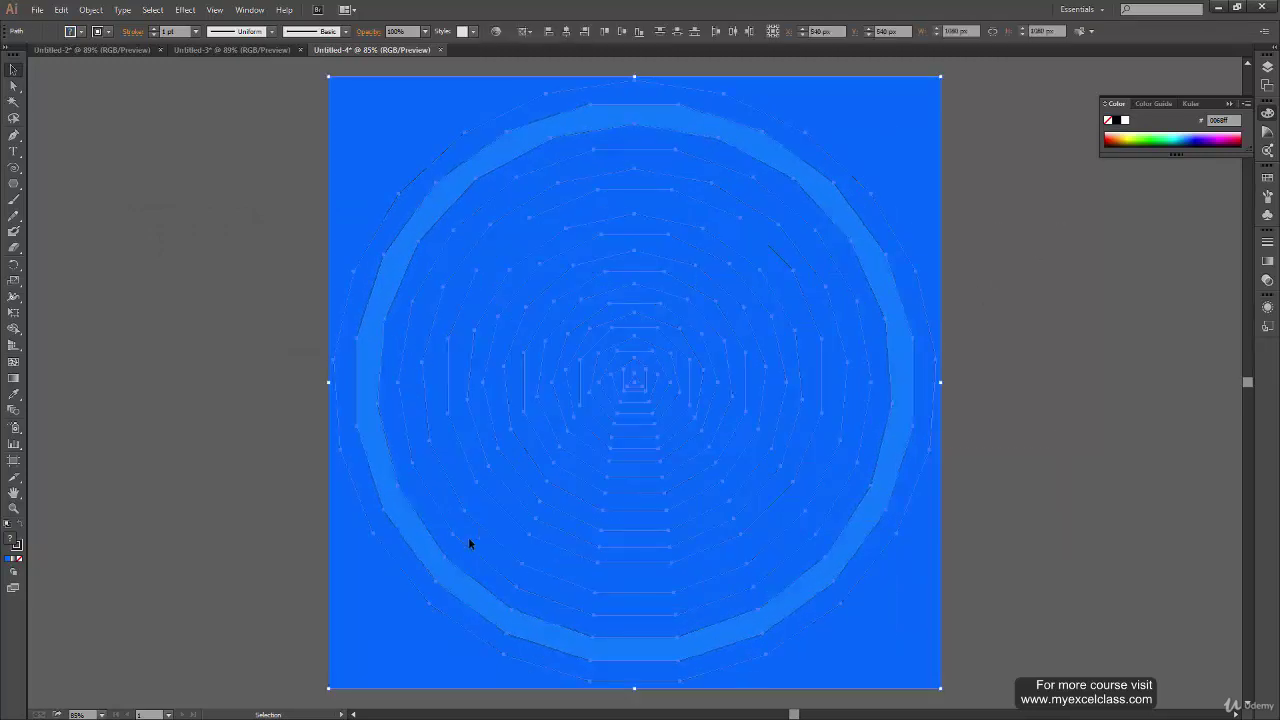
left_click(920, 235, "shift")
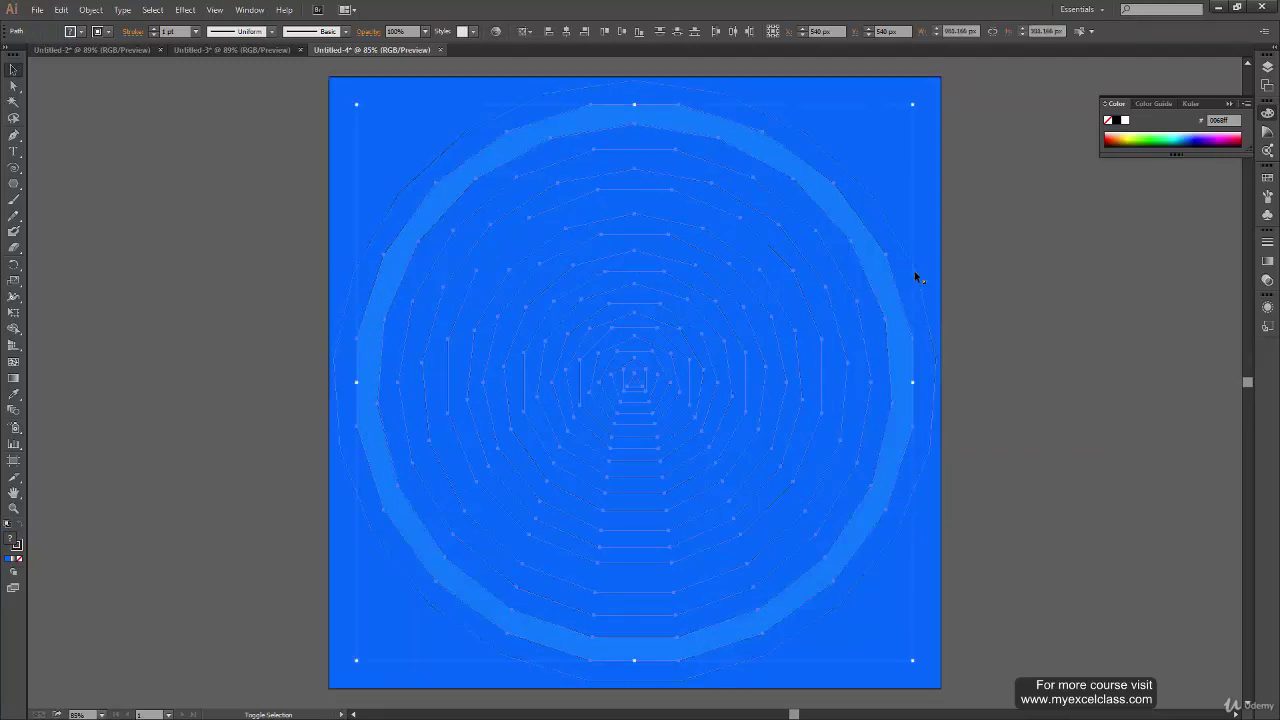
left_click(887, 289, "shift")
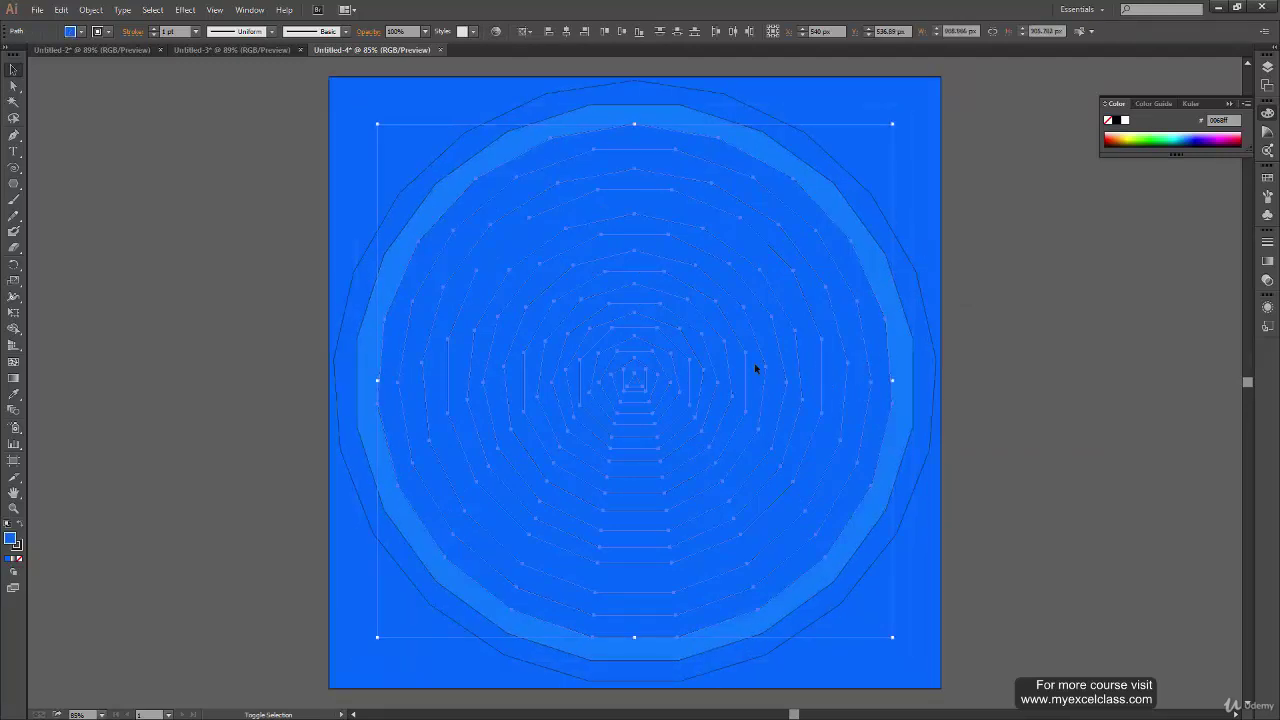
left_click(874, 234, "shift")
- Try to recolour the fill of all the selected polygons at once with blue 1a1aff at 90% saturation
double_click(16, 546)
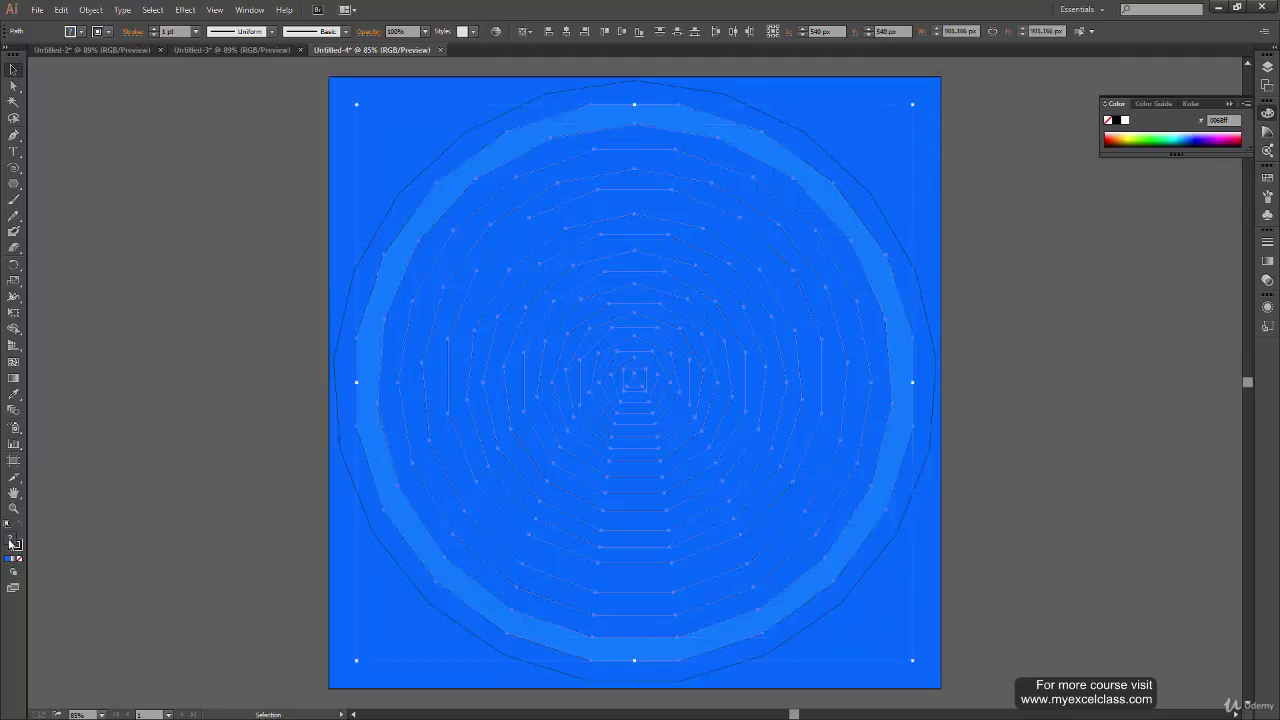
left_click(336, 258)
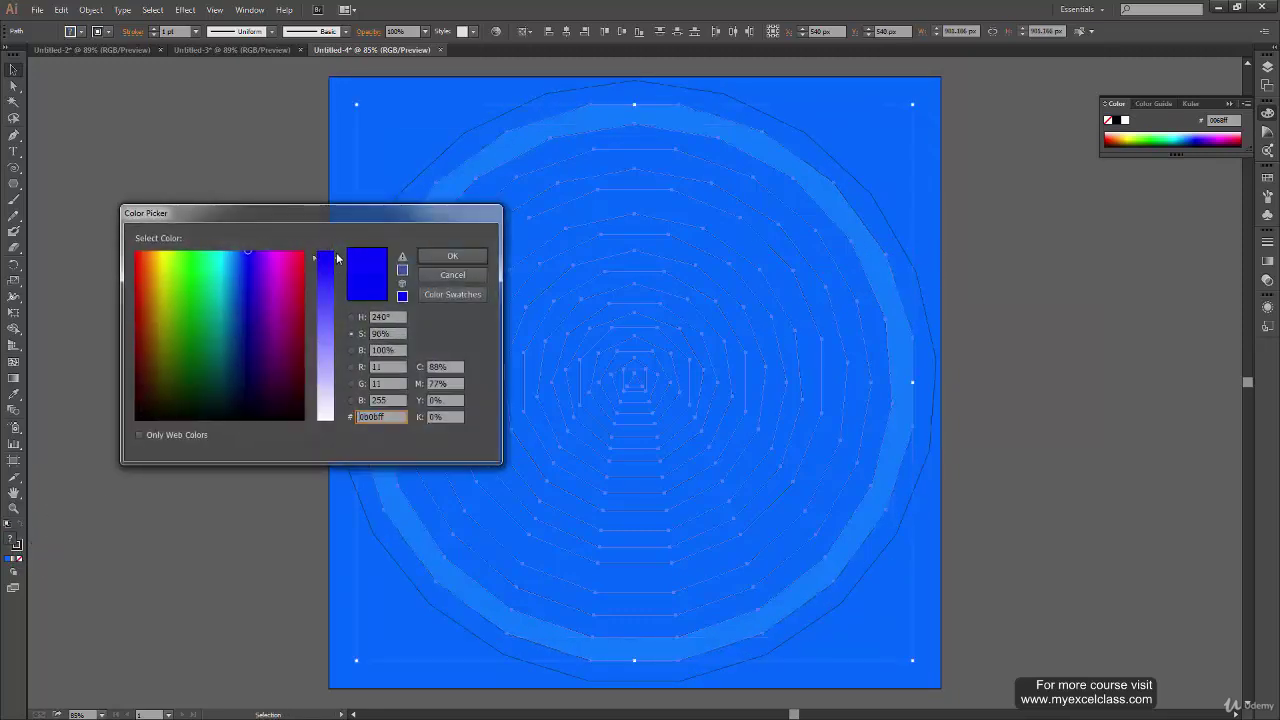
left_click(338, 262)
left_click_drag(338, 262, 338, 268)
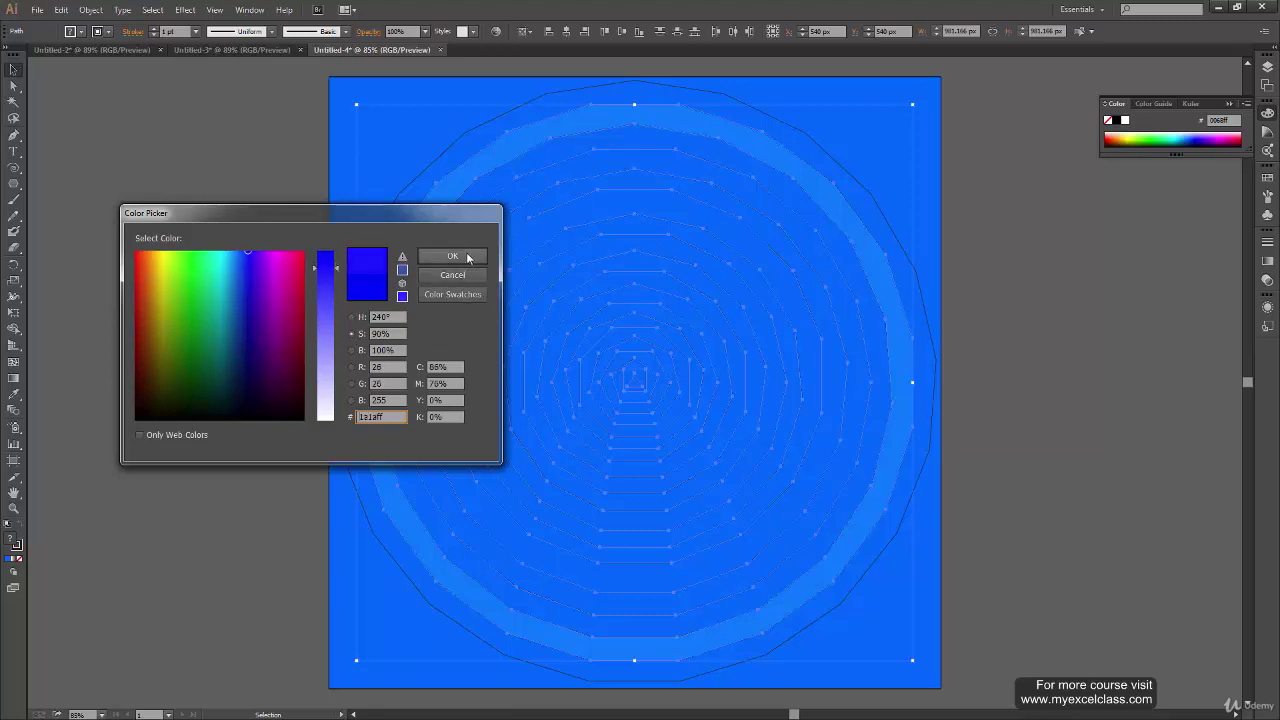
left_click(467, 258)
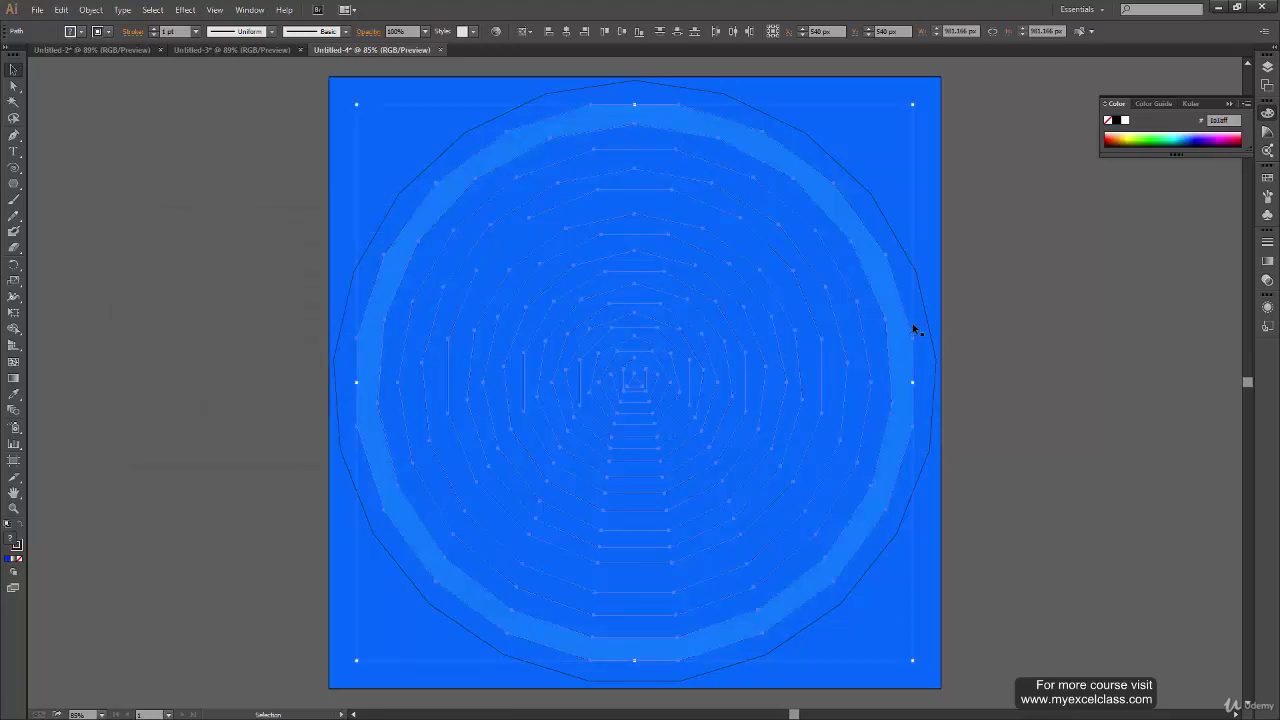
key("ctrl+shift+a")
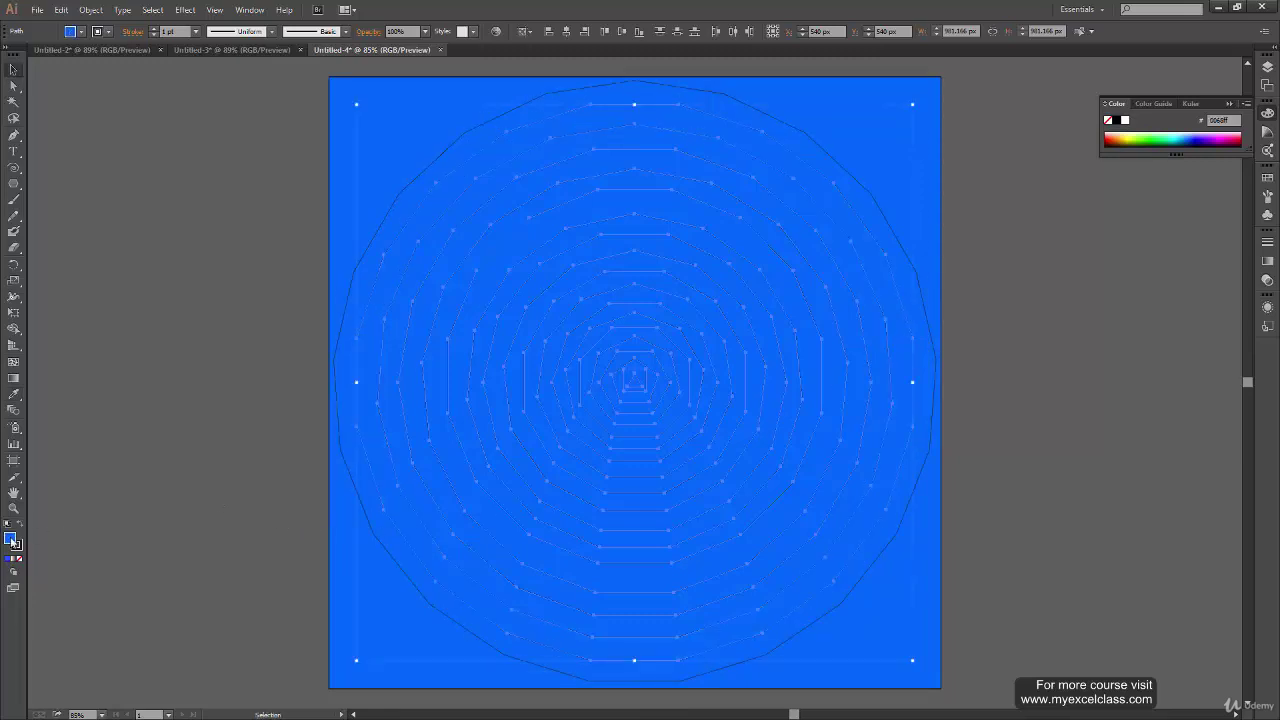
- Lighten the blue fill of all polygons from the second-largest inward by slightly lowering its saturation
double_click(10, 538)
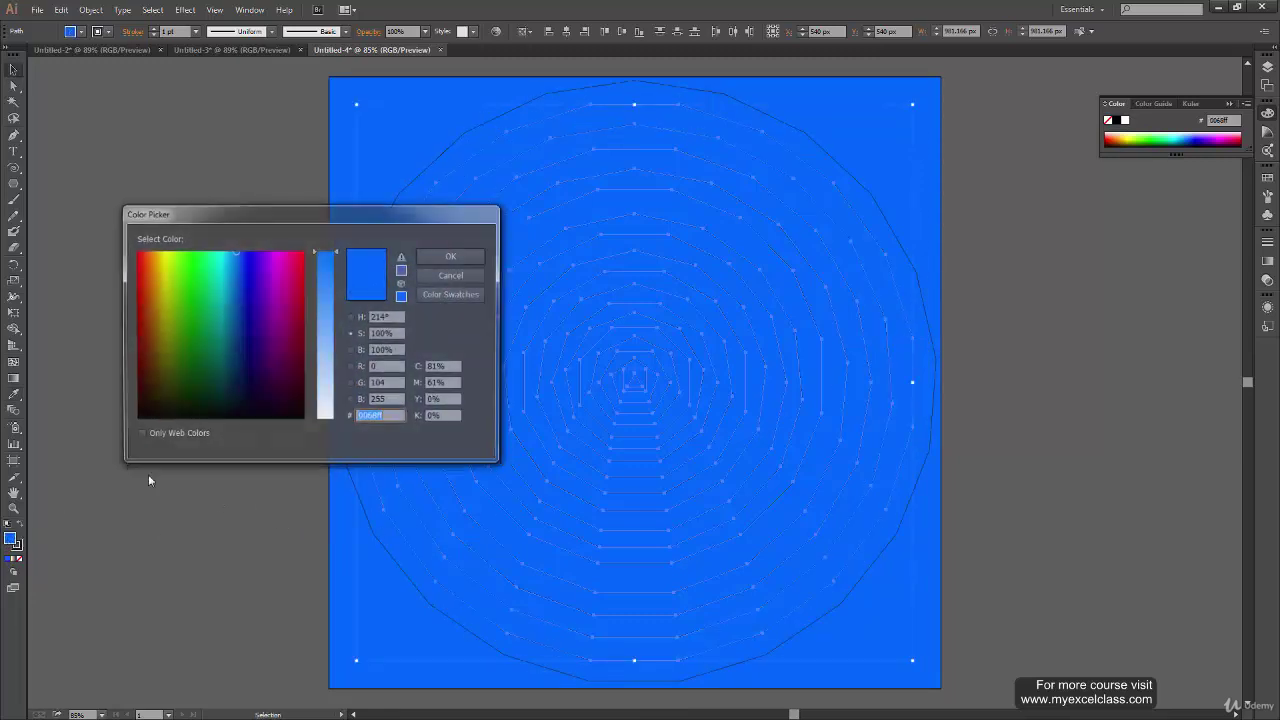
left_click_drag(338, 265, 337, 265)
left_click(452, 256)
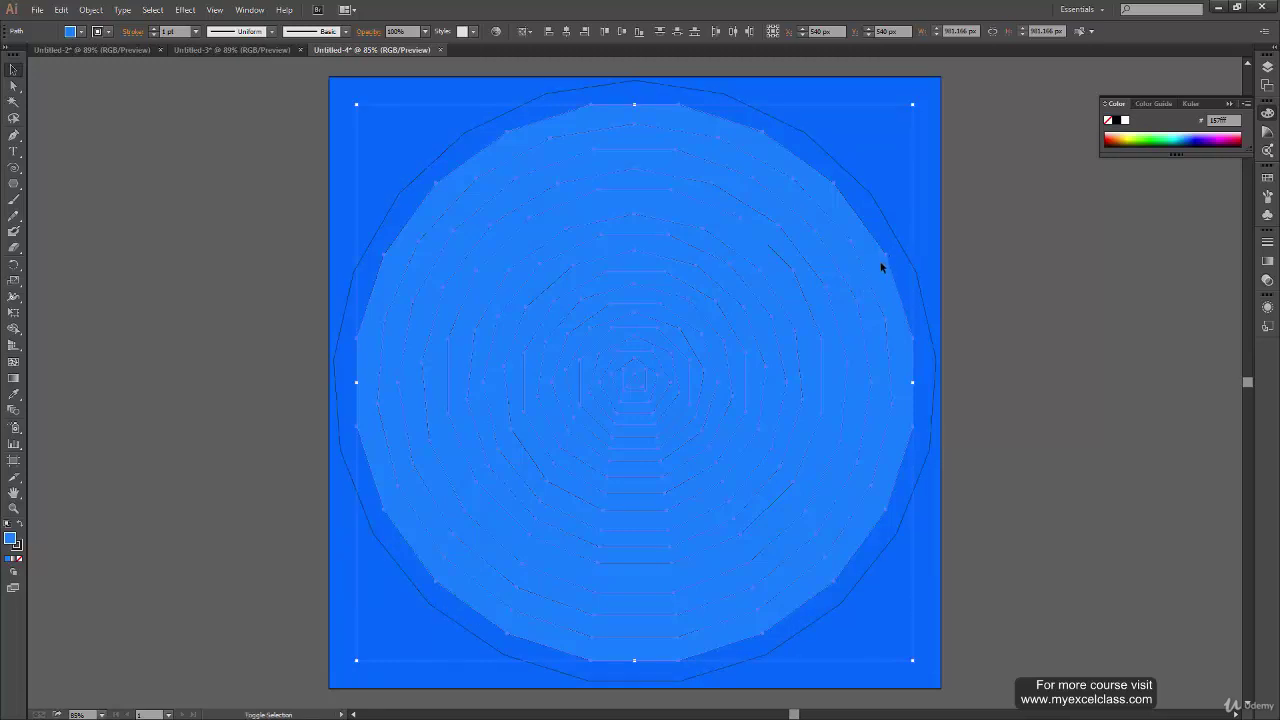
- Exclude the second-largest polygon from the selection and lighten the remaining inner polygons' fill to blue 2291ff
left_click(881, 267, "shift")
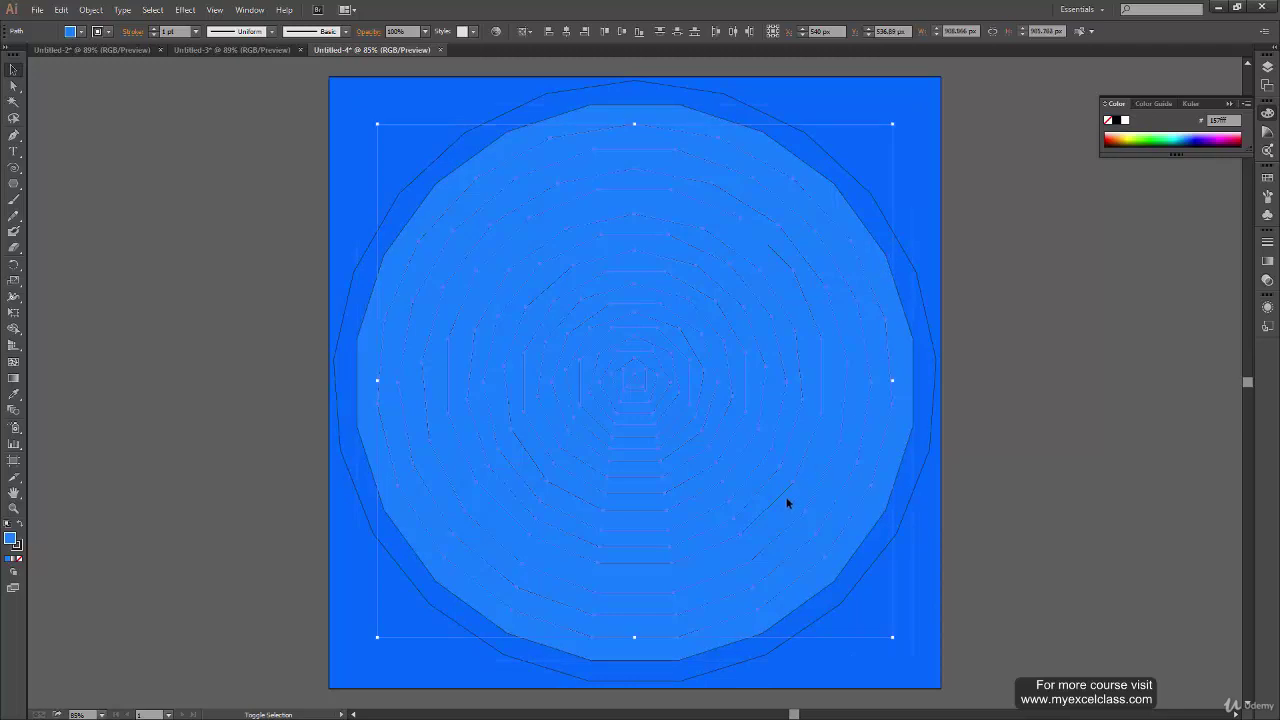
double_click(12, 541)
left_click_drag(337, 270, 337, 276)
left_click(452, 256)
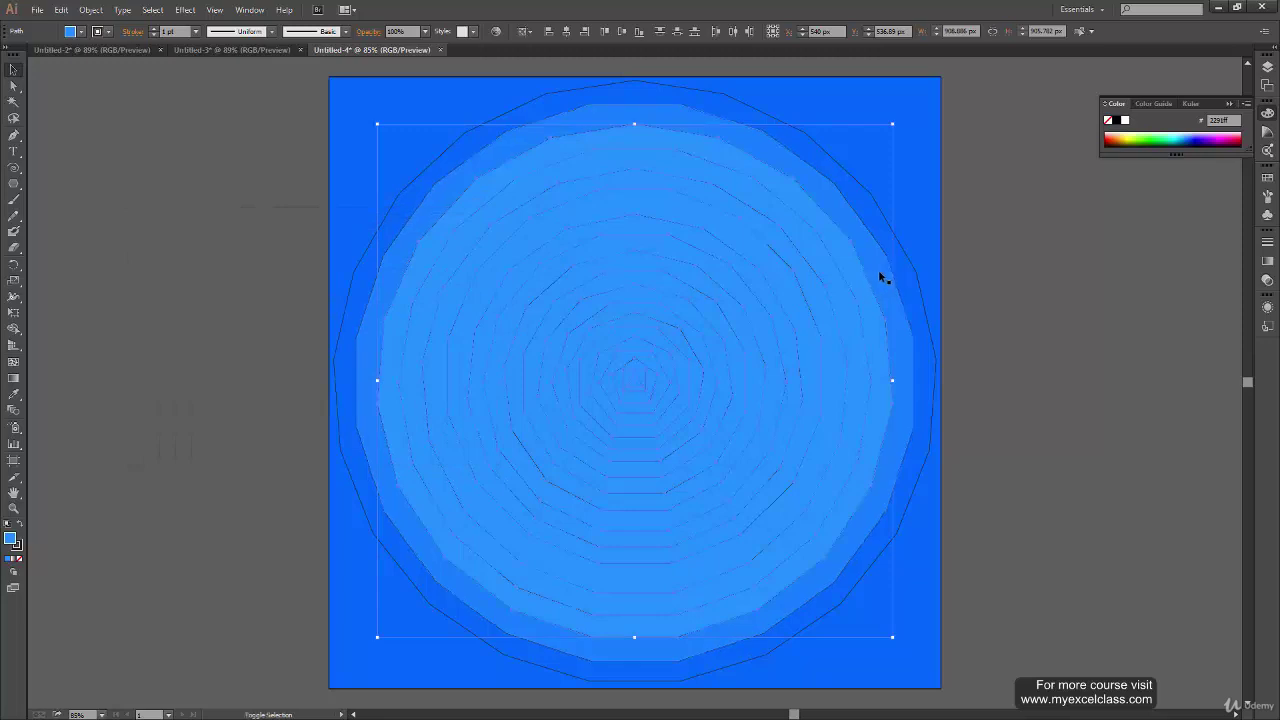
- Exclude the third-largest polygon from the selection and lighten the remaining inner polygons' fill to blue 36a4ff
left_click(862, 284, "shift")
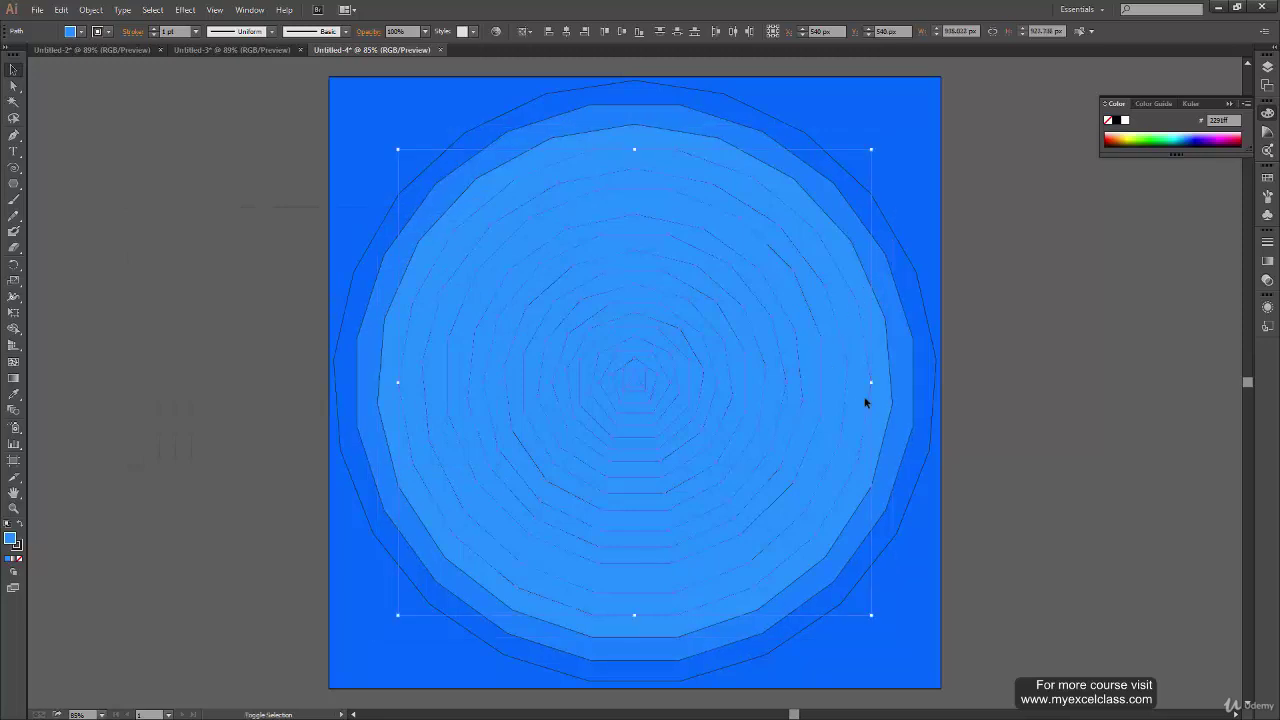
double_click(10, 540)
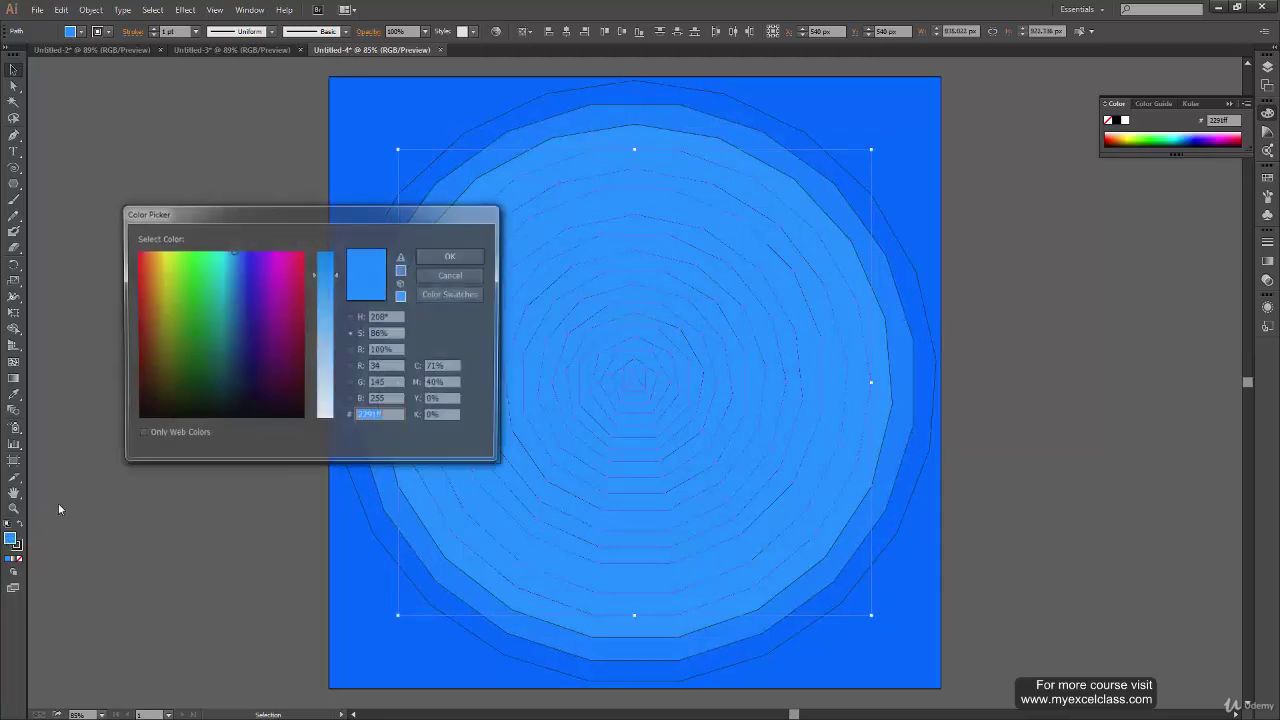
left_click(336, 274)
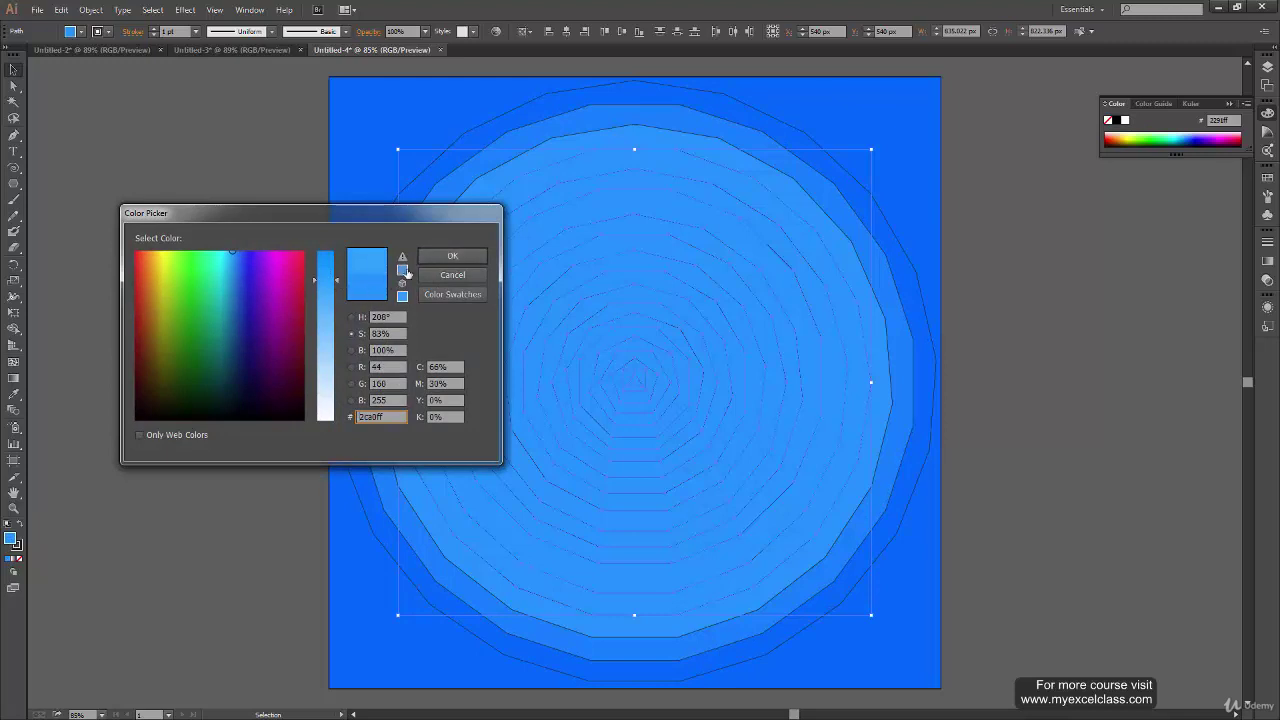
left_click(336, 282)
left_click(452, 257)
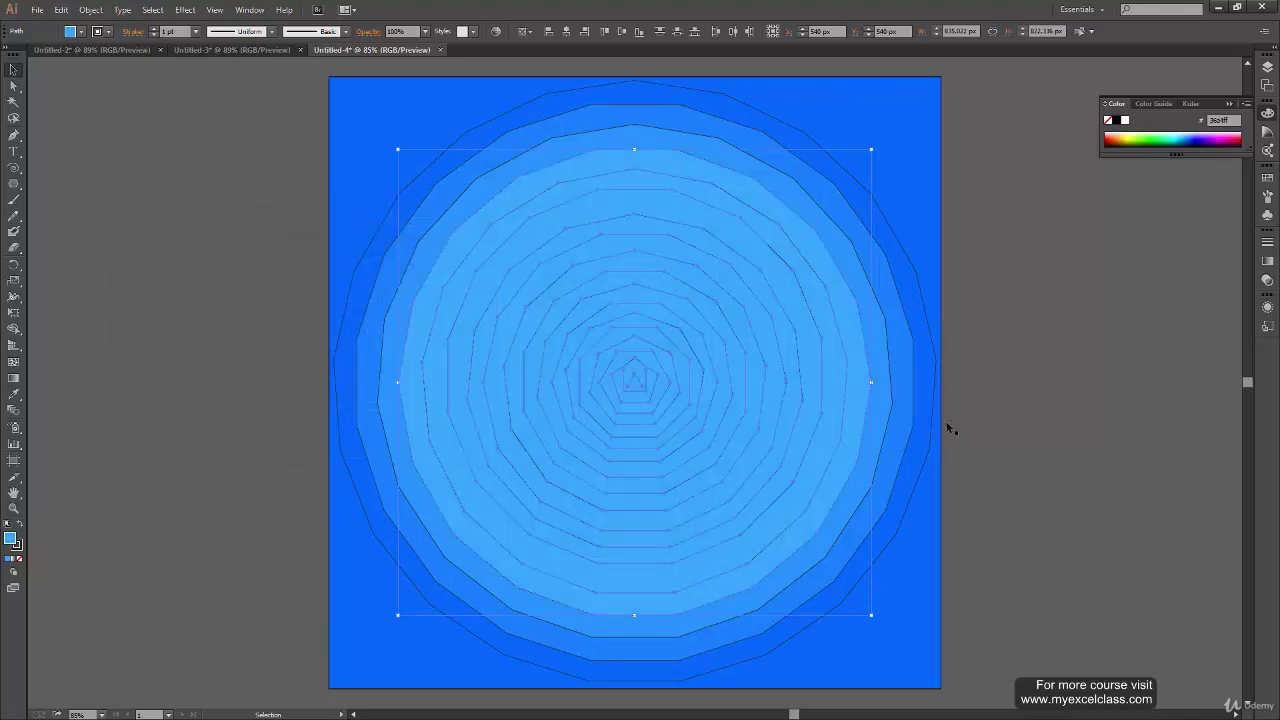
- Show the full colour slider options and switch the sliders from RGB to HSB
left_click(1245, 104)
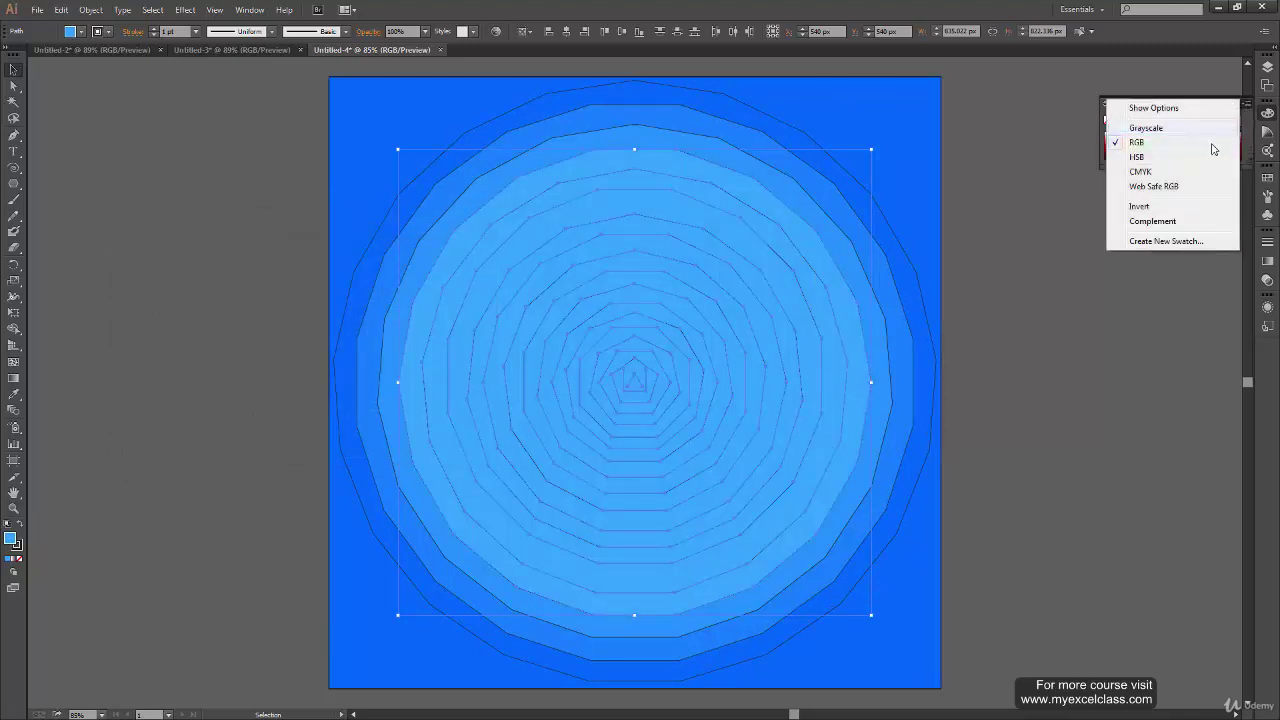
left_click(1176, 108)
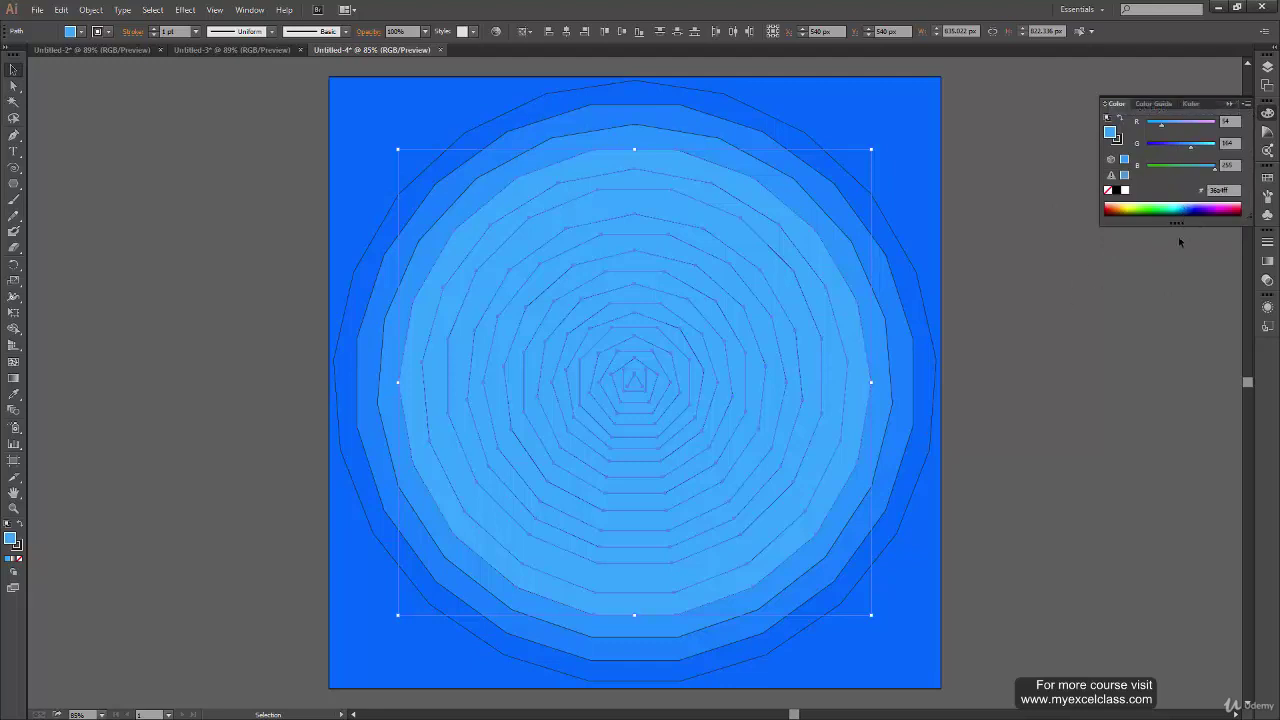
left_click(1245, 104)
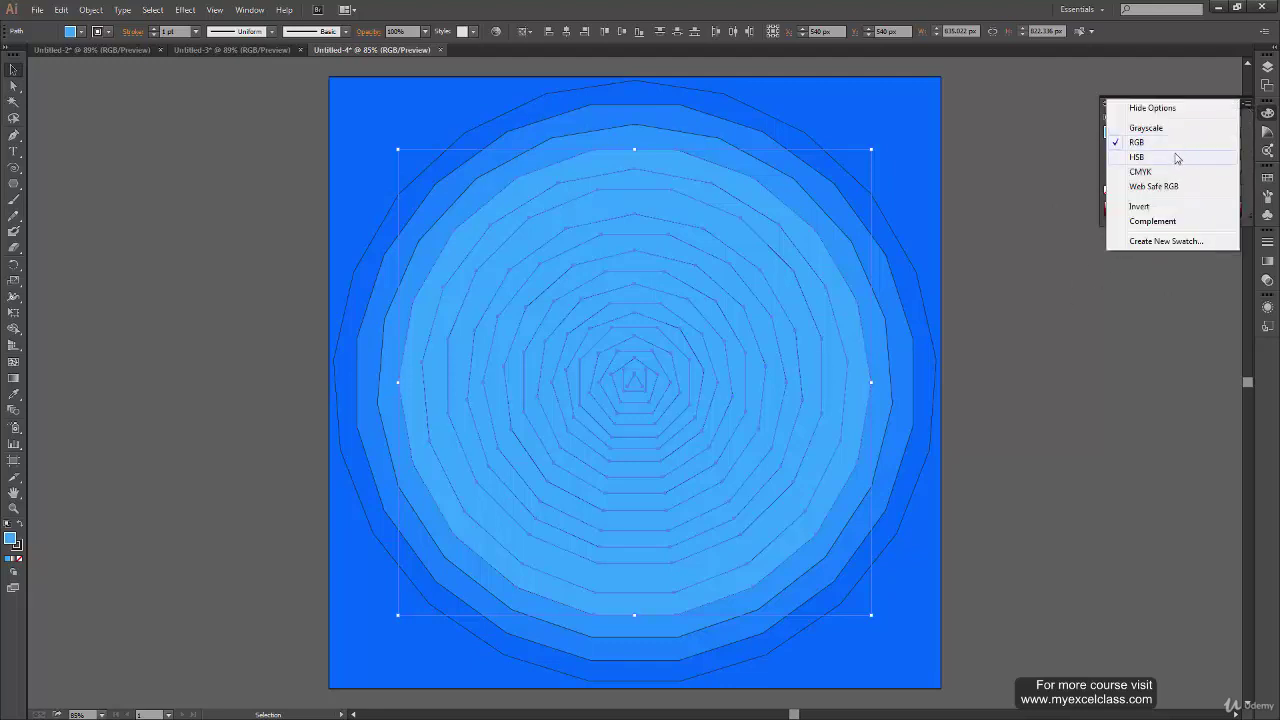
left_click(1137, 157)
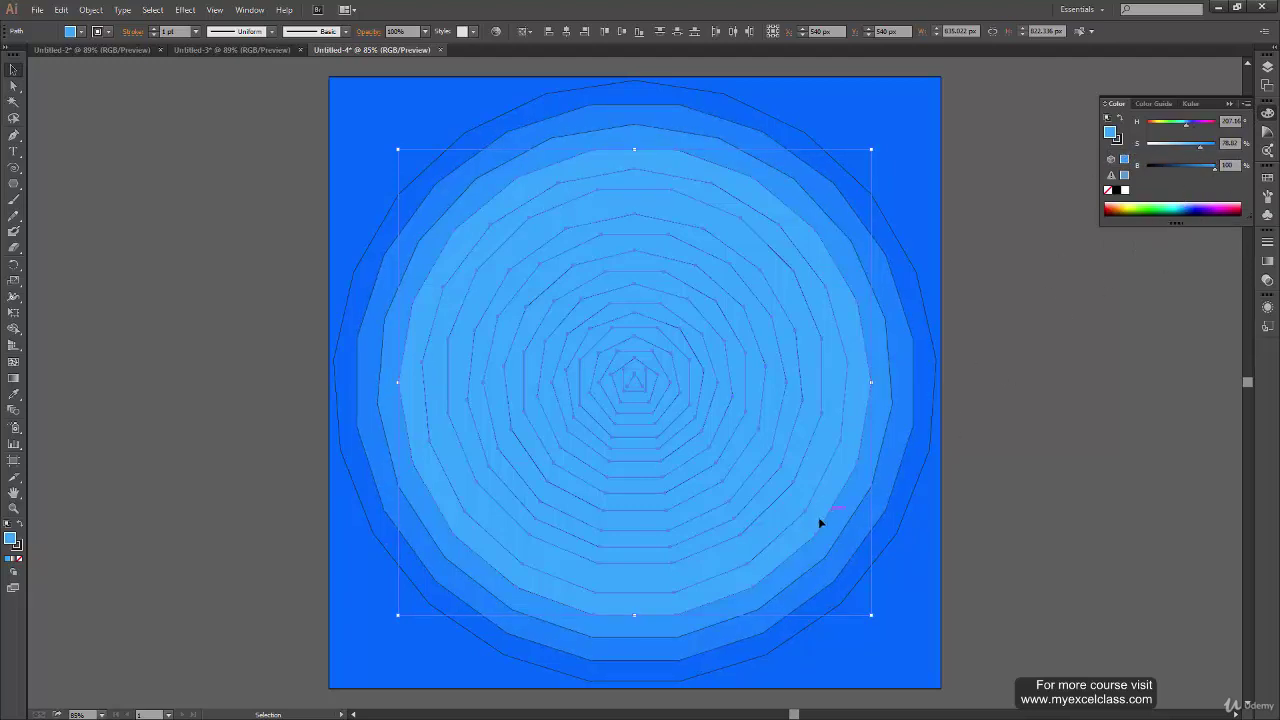
- Exclude the outermost selected polygon repeatedly, lowering the remaining polygons' saturation each time down to about 36%
left_click(857, 392, "shift")
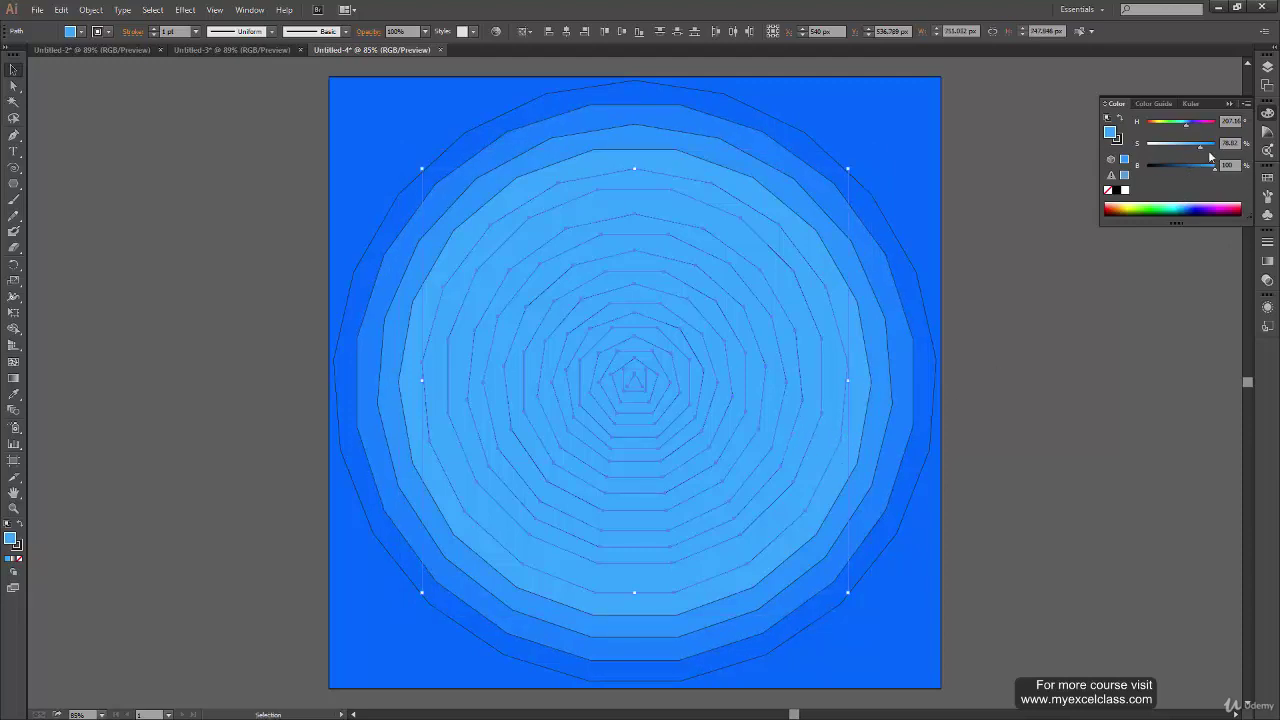
left_click_drag(1203, 148, 1175, 151)
left_click(834, 385, "shift")
left_click(814, 403, "shift")
left_click(790, 410, "shift")
left_click(760, 446, "shift")
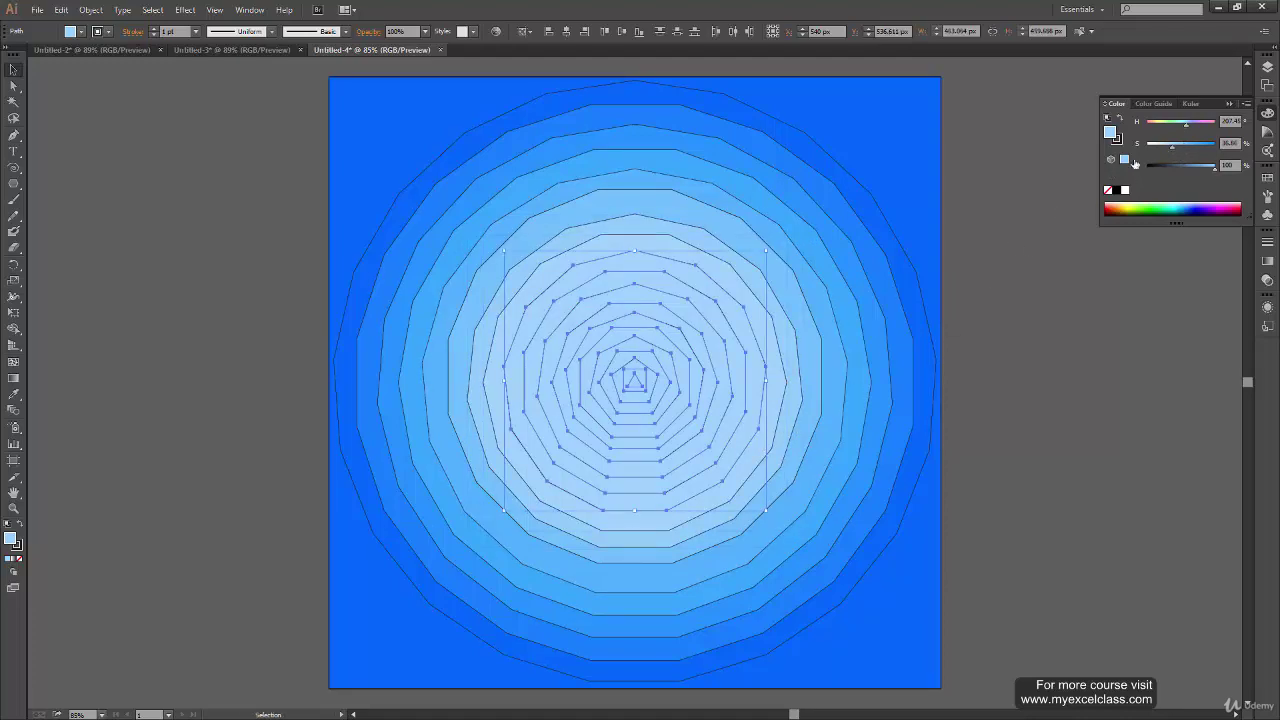
- Continue lightening the remaining inner polygons ring by ring until the centre ones reach 0% saturation, and deselect everything
left_click(737, 449, "shift")
left_click_drag(1175, 150, 1150, 149)
left_click(694, 431, "shift")
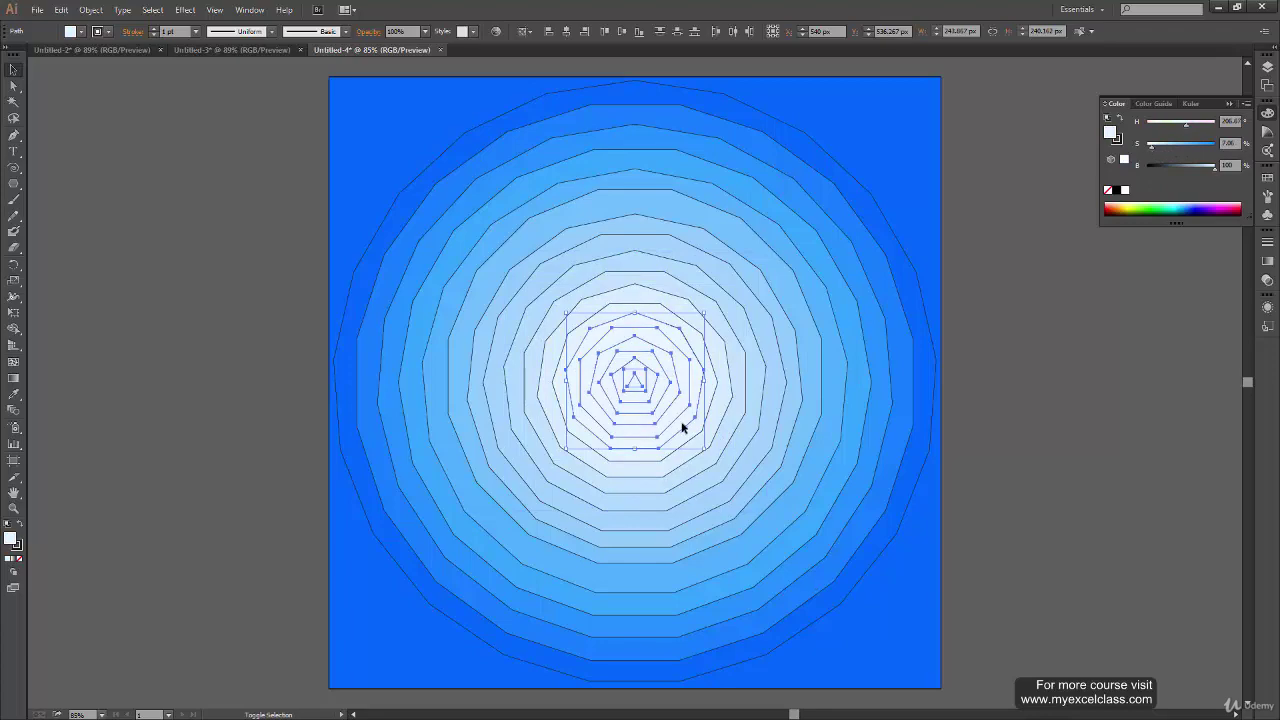
left_click(1010, 472)
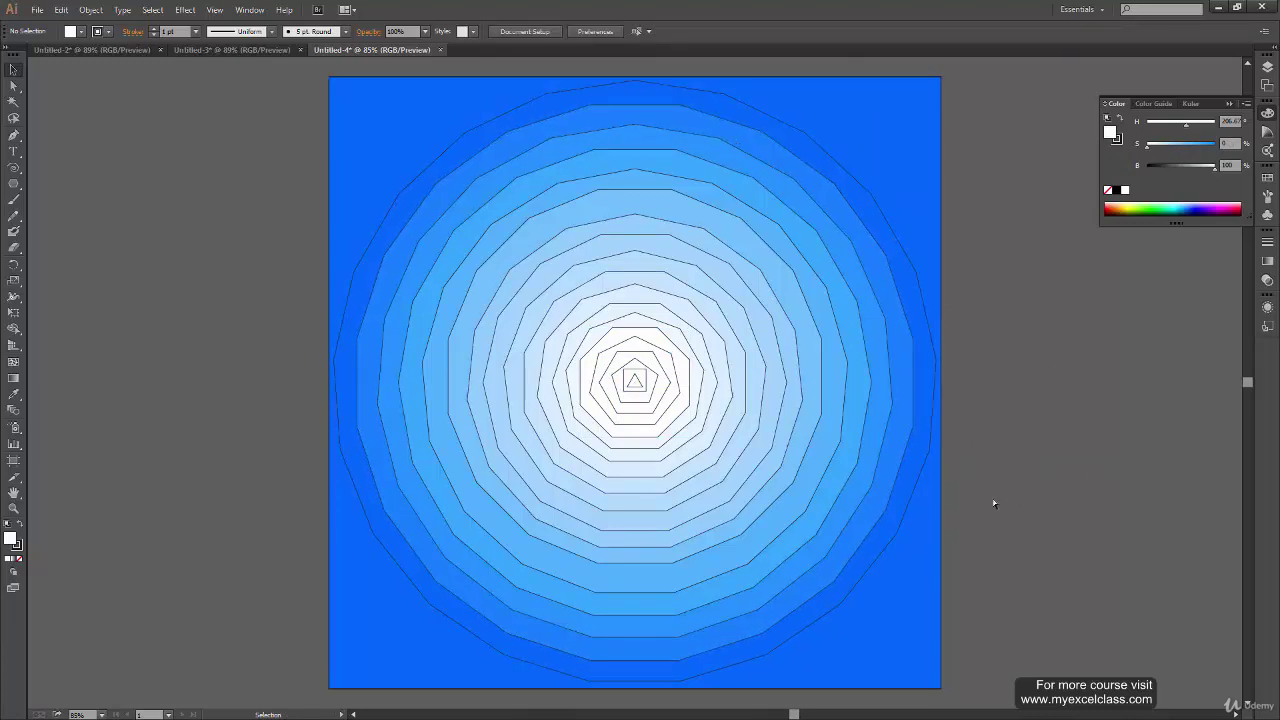
- Select all the shapes, remove their stroke, and deselect them
key("a")
key("ctrl+a")
key("v")
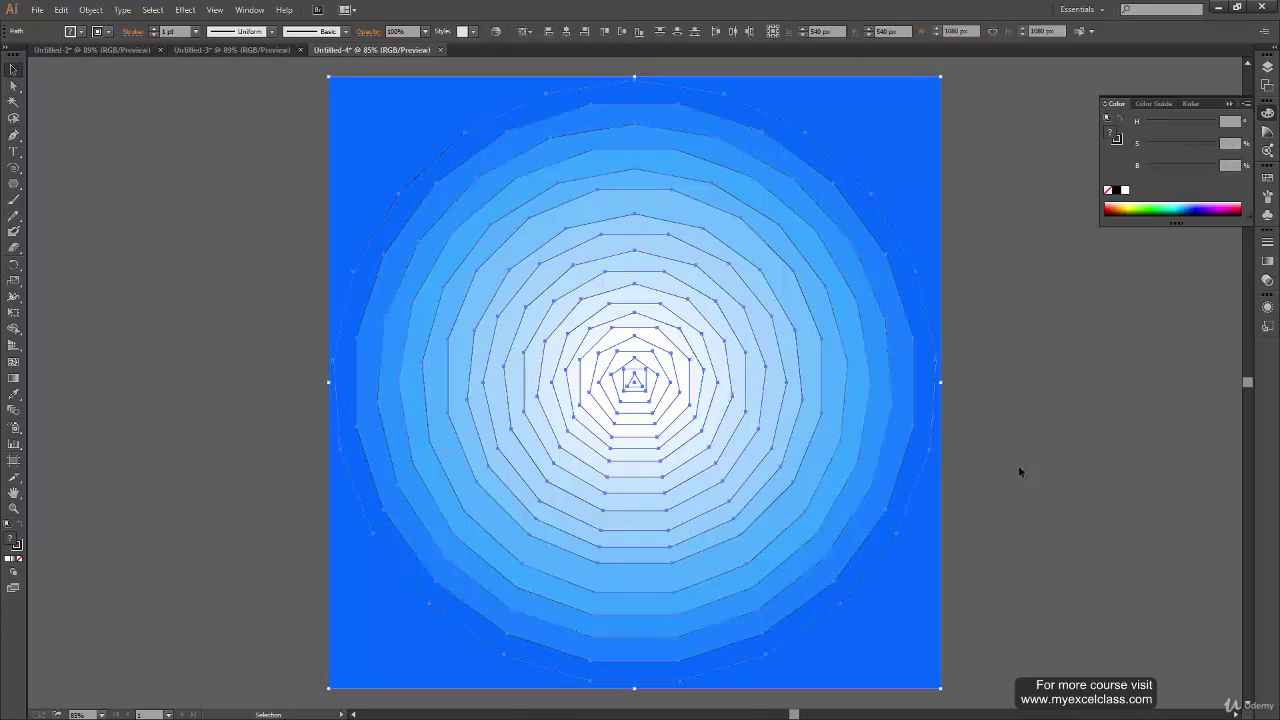
left_click(19, 548)
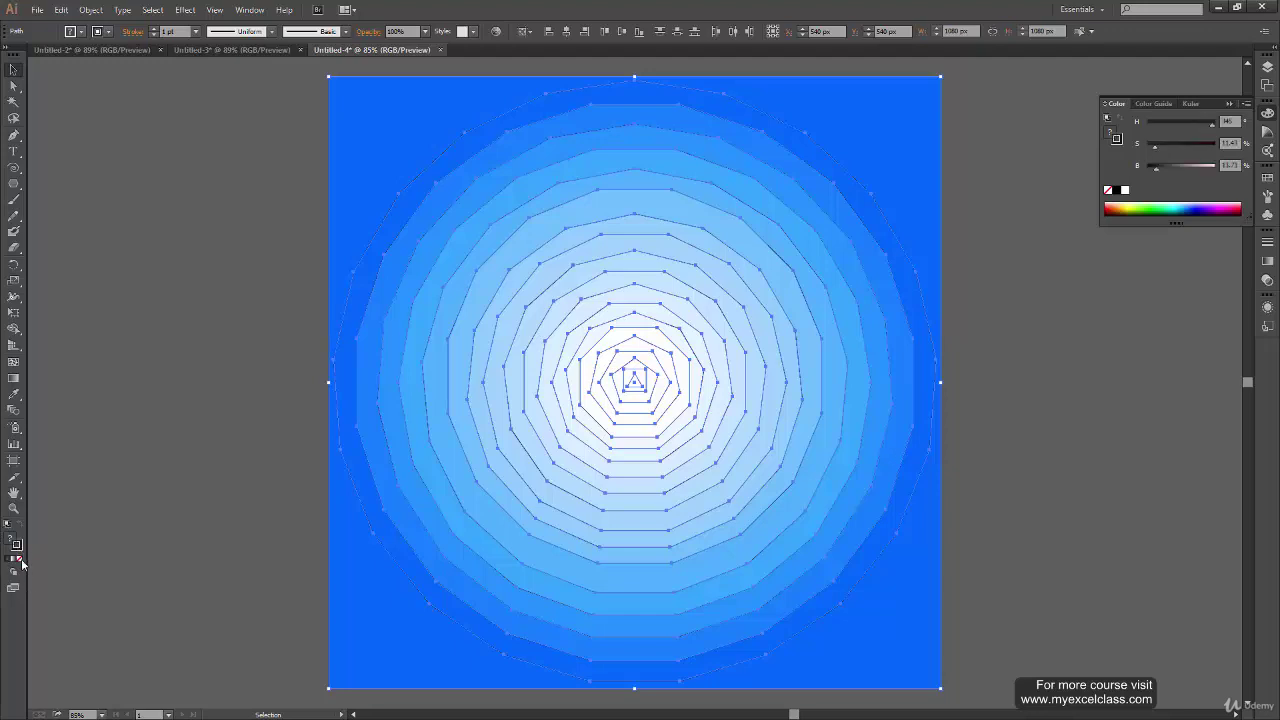
left_click(20, 560)
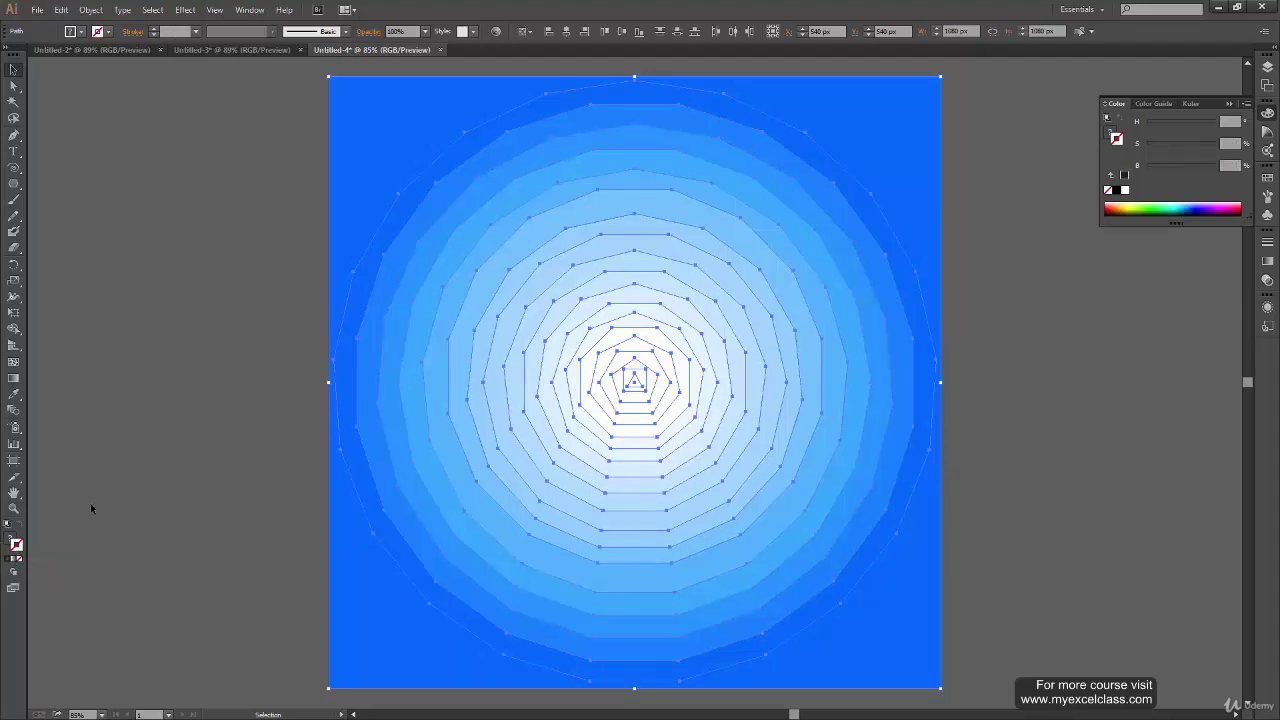
left_click(100, 626)
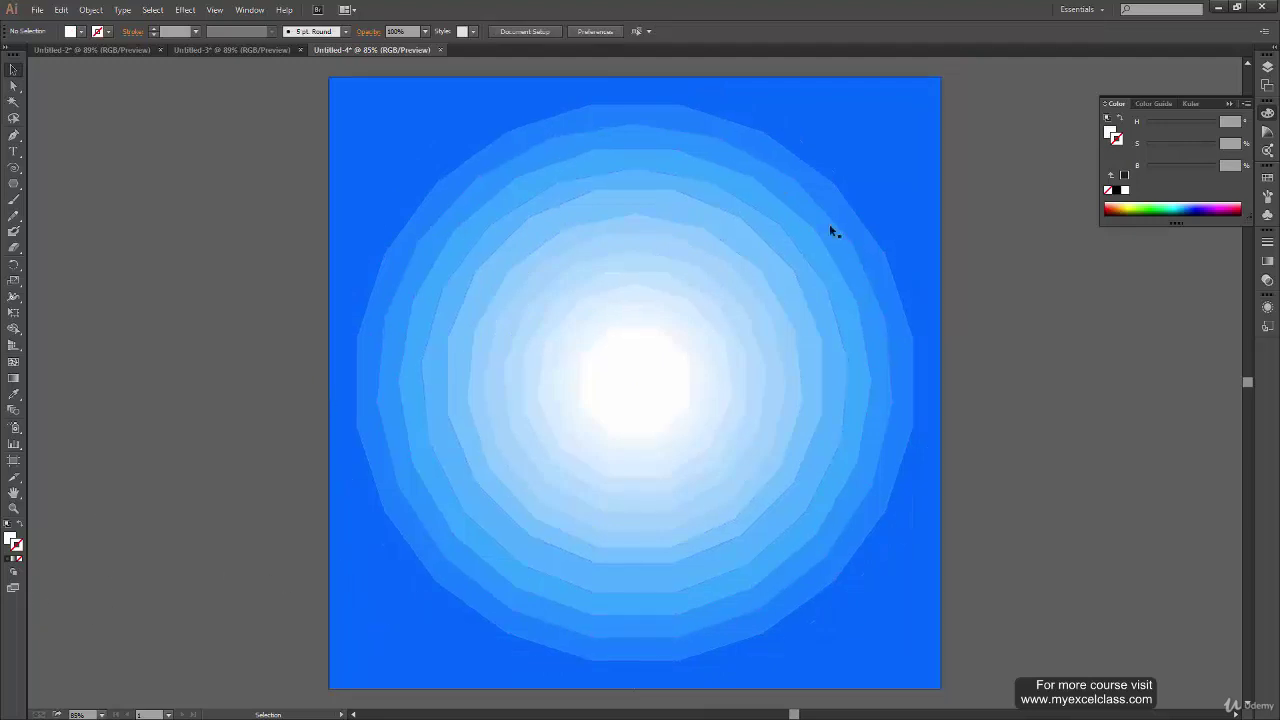
- Select all the concentric shapes, give them a pale blue stroke at full brightness, and deselect them
key("a")
key("ctrl+a")
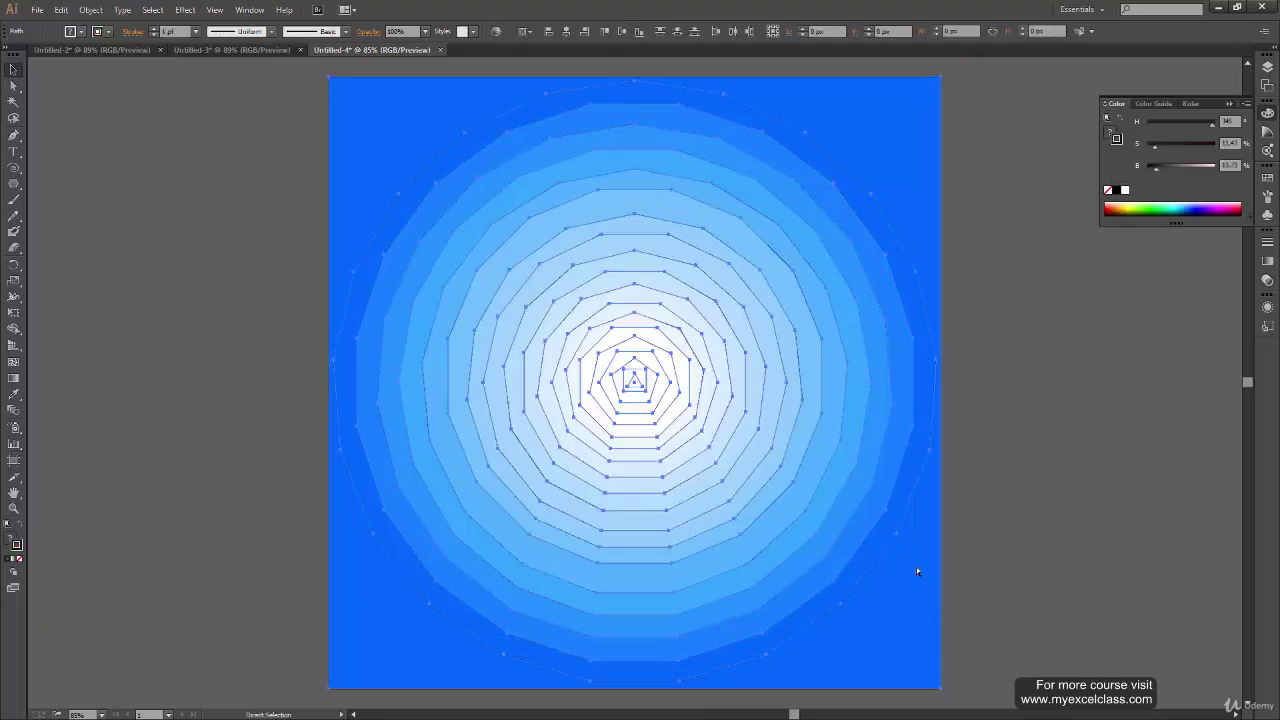
double_click(17, 546)
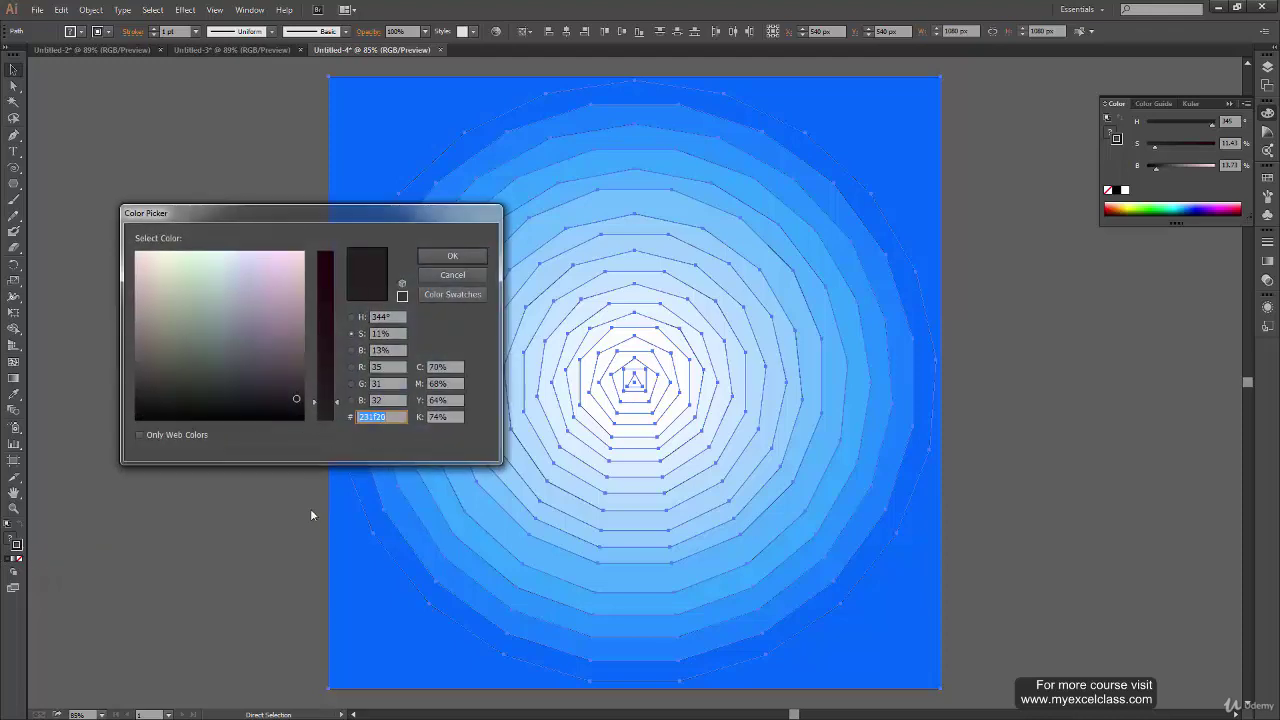
left_click(359, 318)
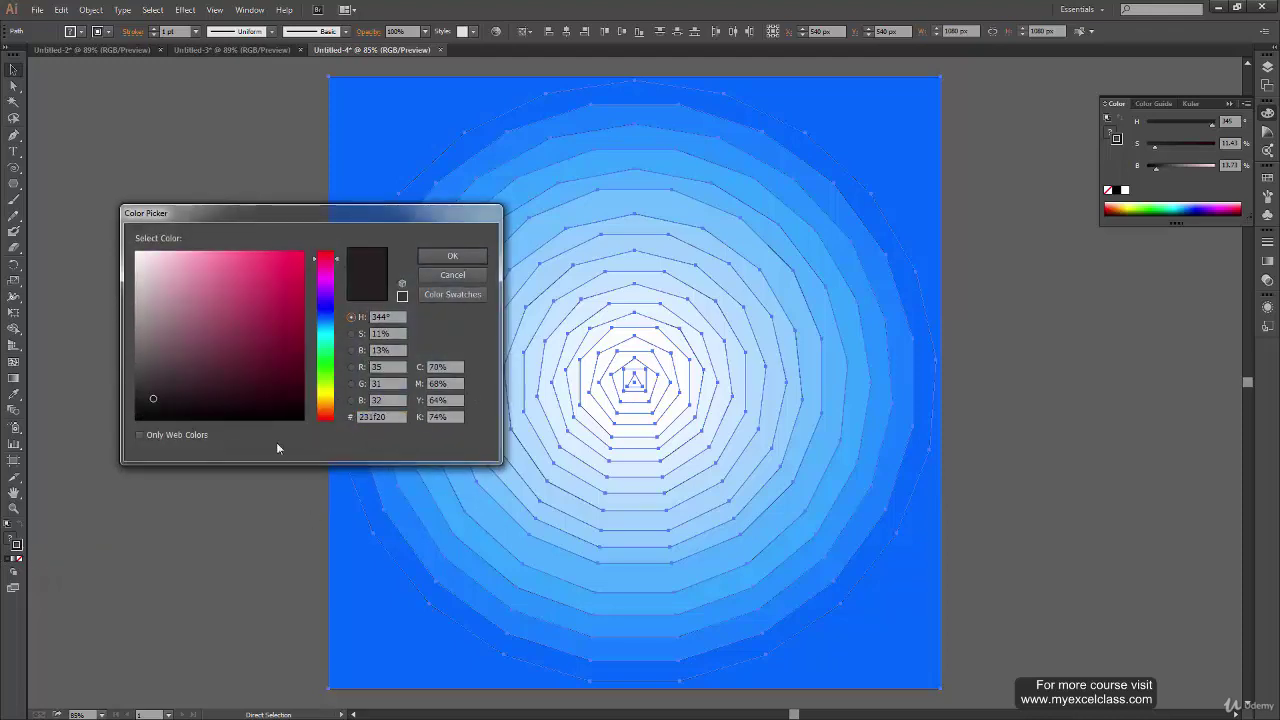
left_click(331, 322)
left_click(167, 251)
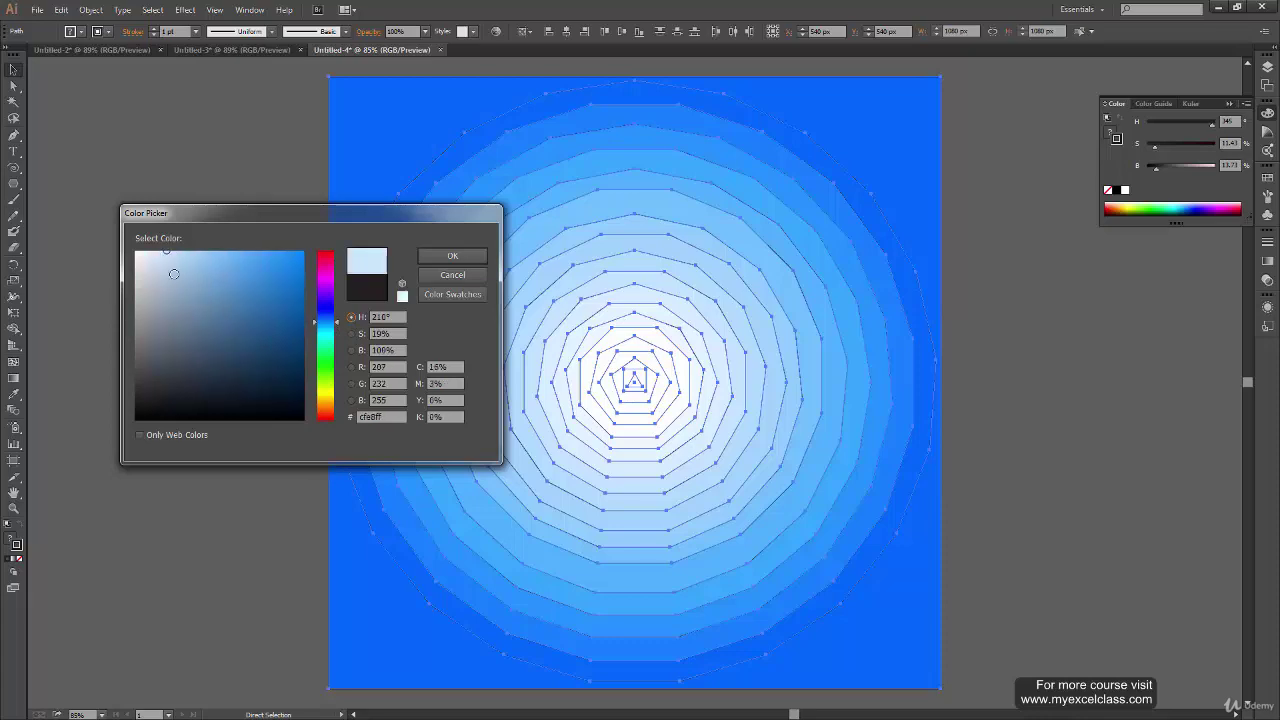
left_click(446, 256)
left_click(950, 365)
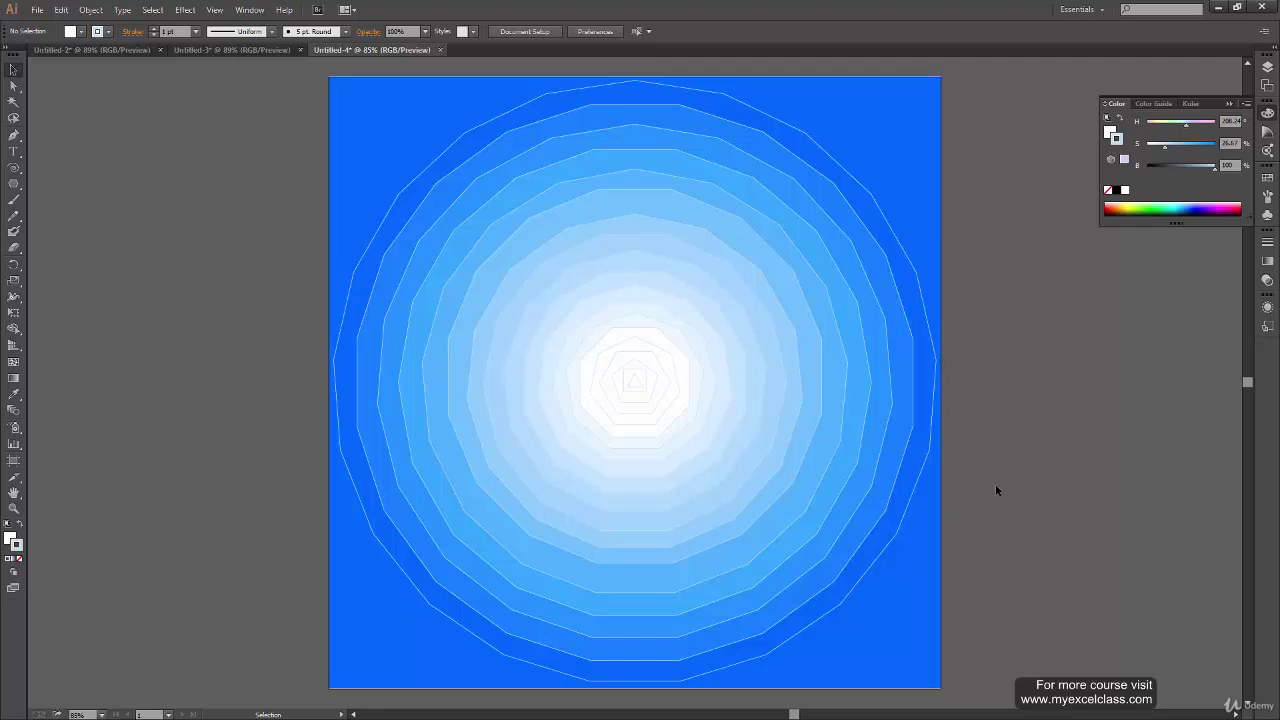
- Switch to the Untitled-3 document, collapse the Color panel and choose the Star tool
left_click(250, 49)
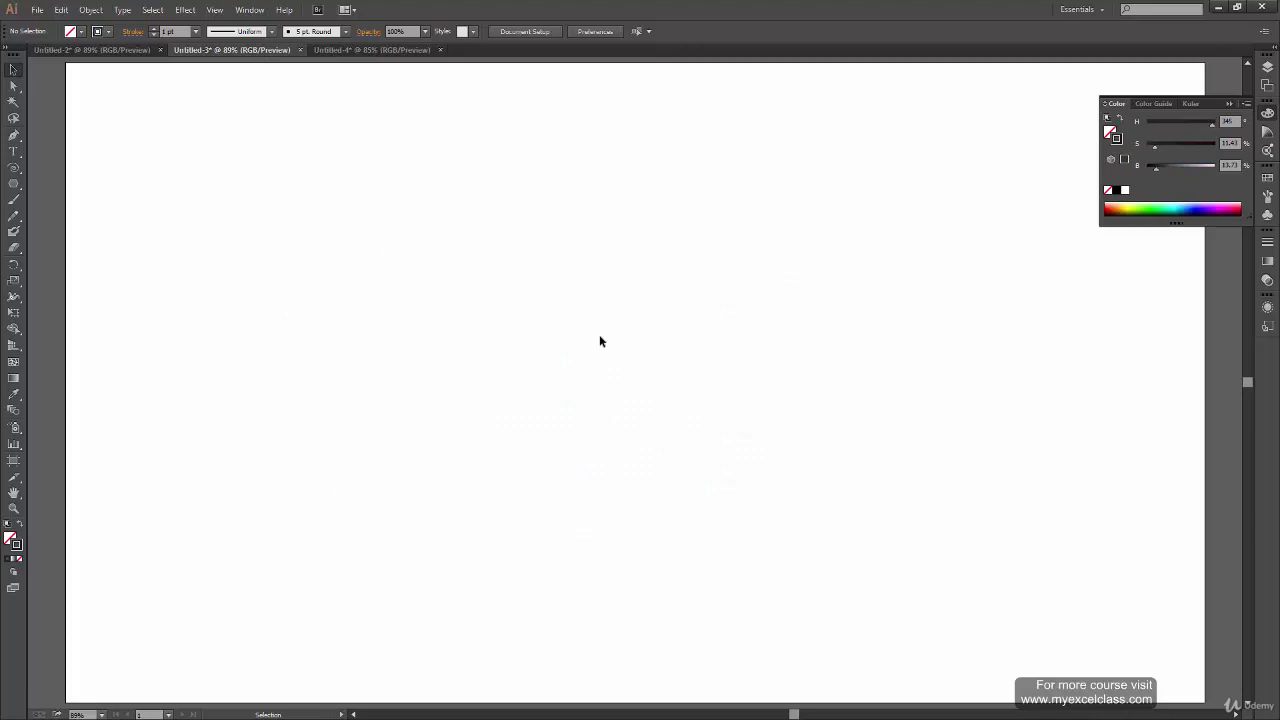
left_click(1245, 104)
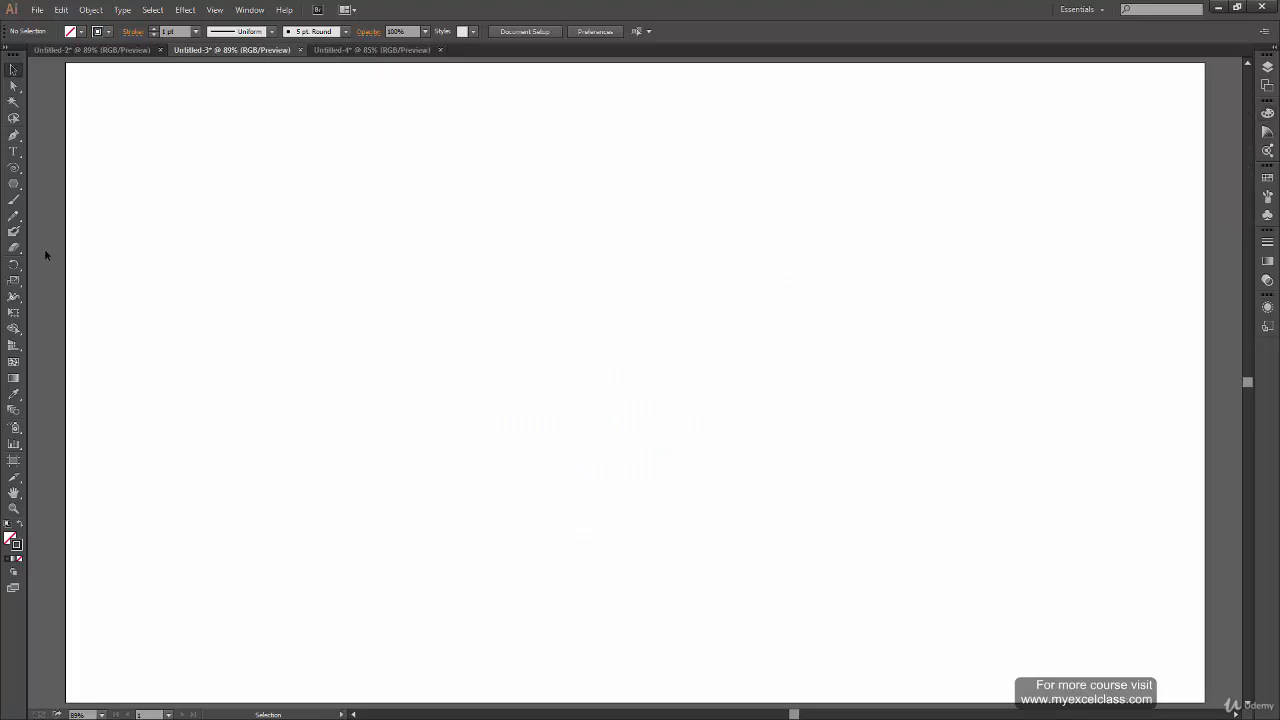
left_click_drag(16, 192, 108, 246)
- Try drawing a star freehand, undo it, and check the radius and point settings of the Star tool without creating one
left_click_drag(466, 187, 717, 503)
left_click_drag(637, 383, 830, 336)
key("v")
key("ctrl+z")
left_click(722, 209)
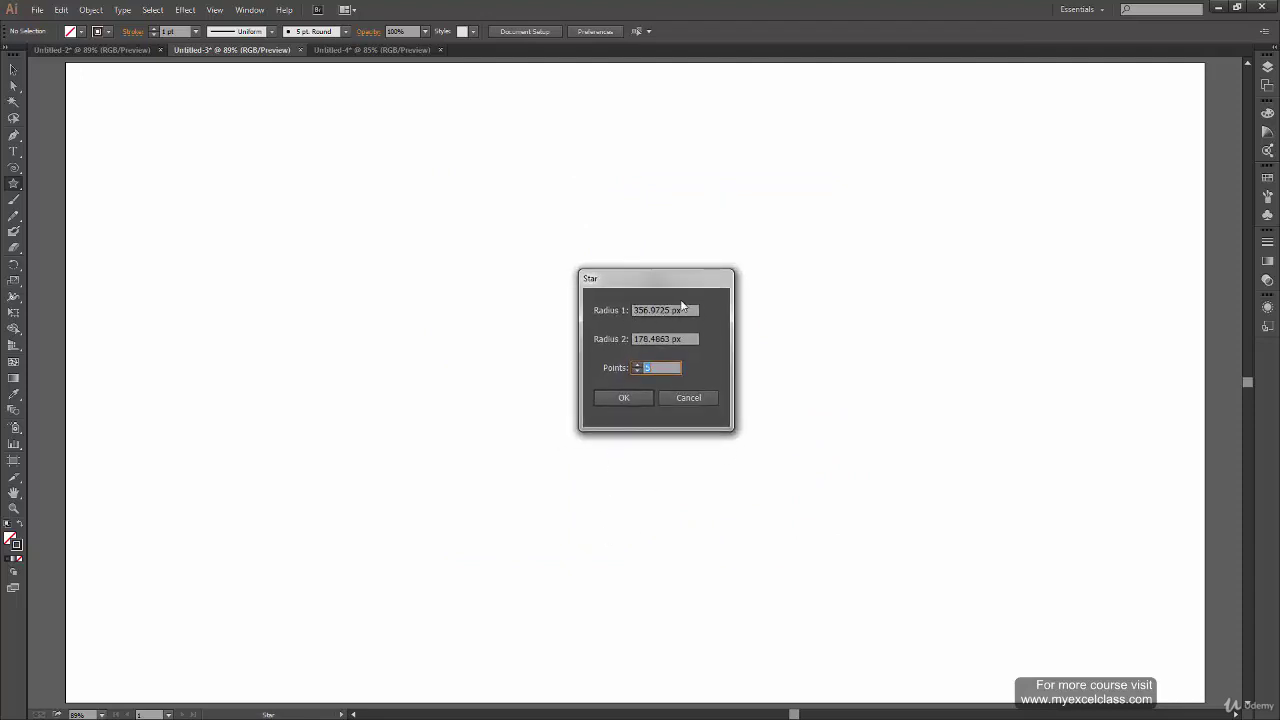
key("Tab")
key("Tab")
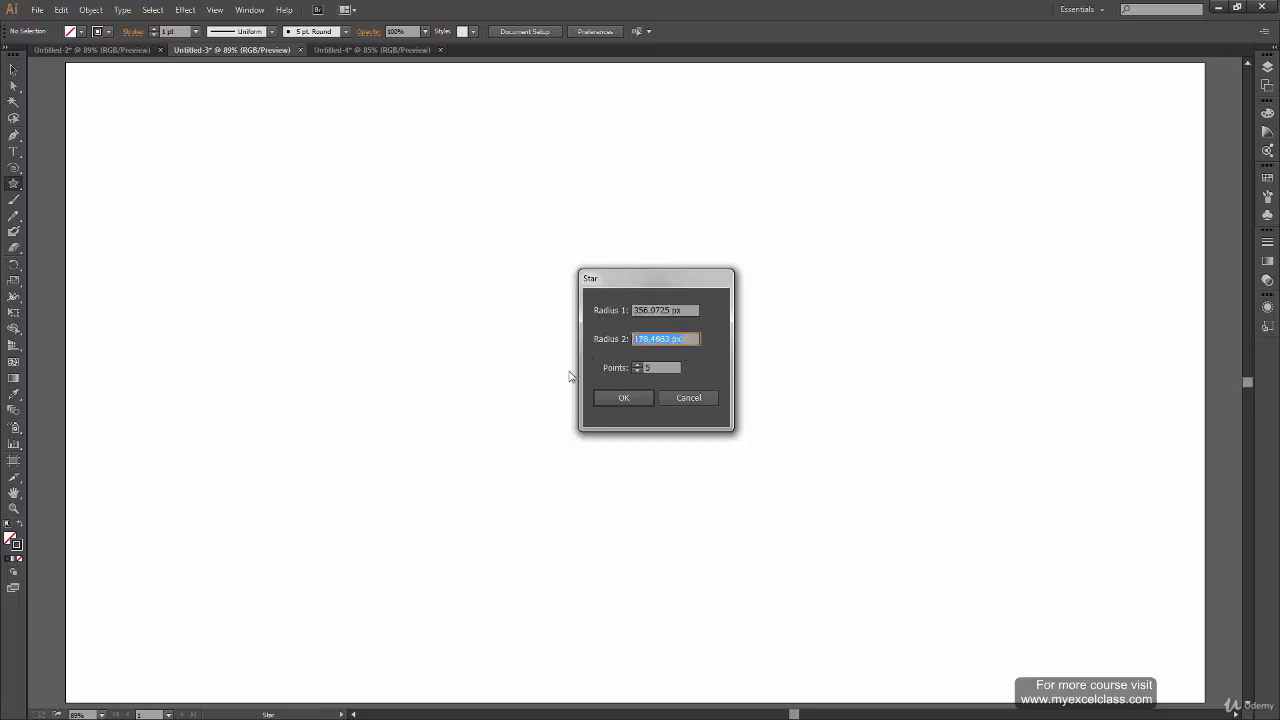
key("Tab")
left_click(689, 397)
- Draw a tilted five-pointed star about 491 px wide and brush arrows along its outer tips and around its inner corners
mouse_move(553, 437)
left_mouse_down()
mouse_move(697, 289)
mouse_move(689, 367)
left_mouse_up()
left_click(20, 199)
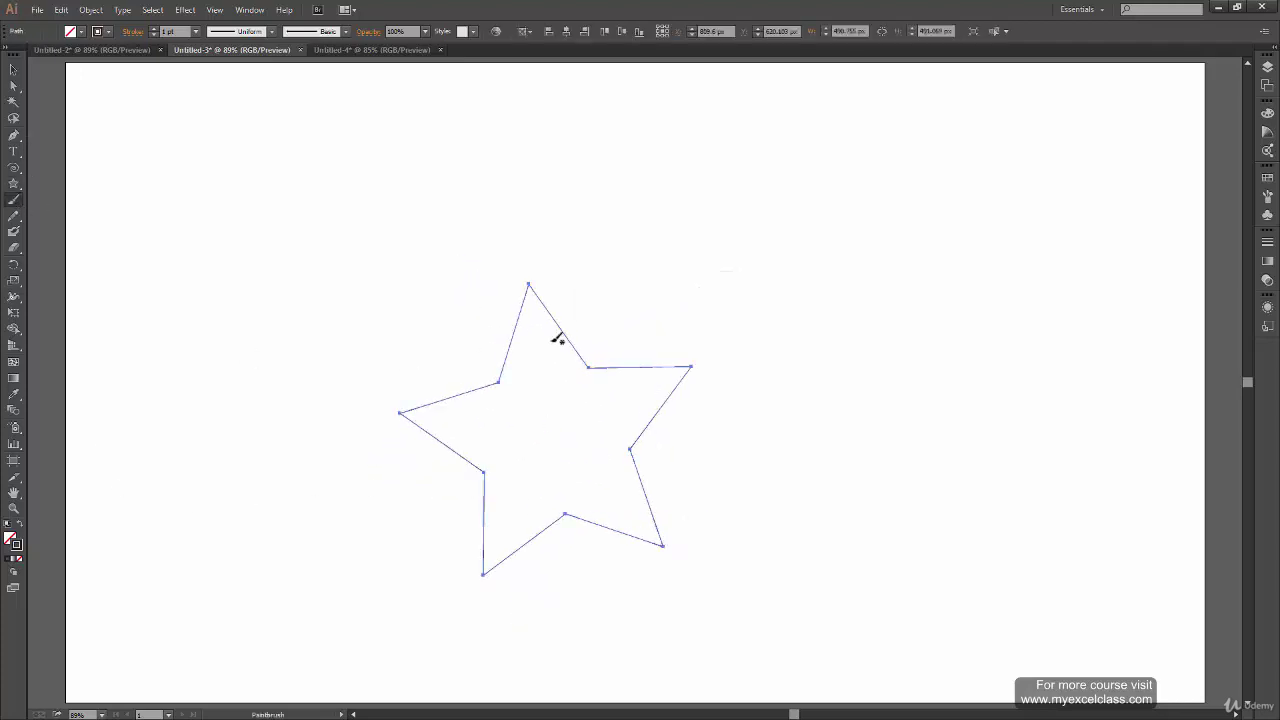
left_click_drag(400, 414, 545, 271)
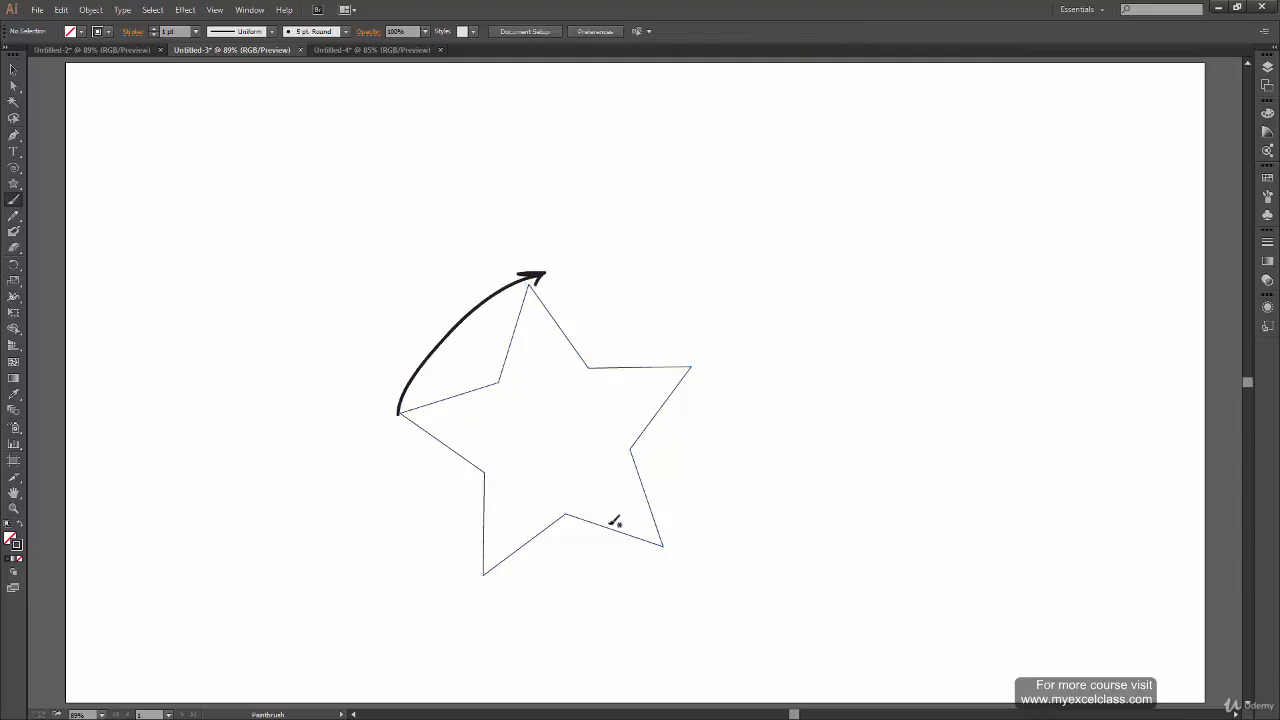
mouse_move(486, 476)
left_mouse_down()
mouse_move(485, 404)
mouse_move(502, 380)
mouse_move(558, 360)
mouse_move(594, 366)
mouse_move(629, 404)
mouse_move(635, 436)
mouse_move(620, 471)
mouse_move(549, 515)
left_mouse_up()
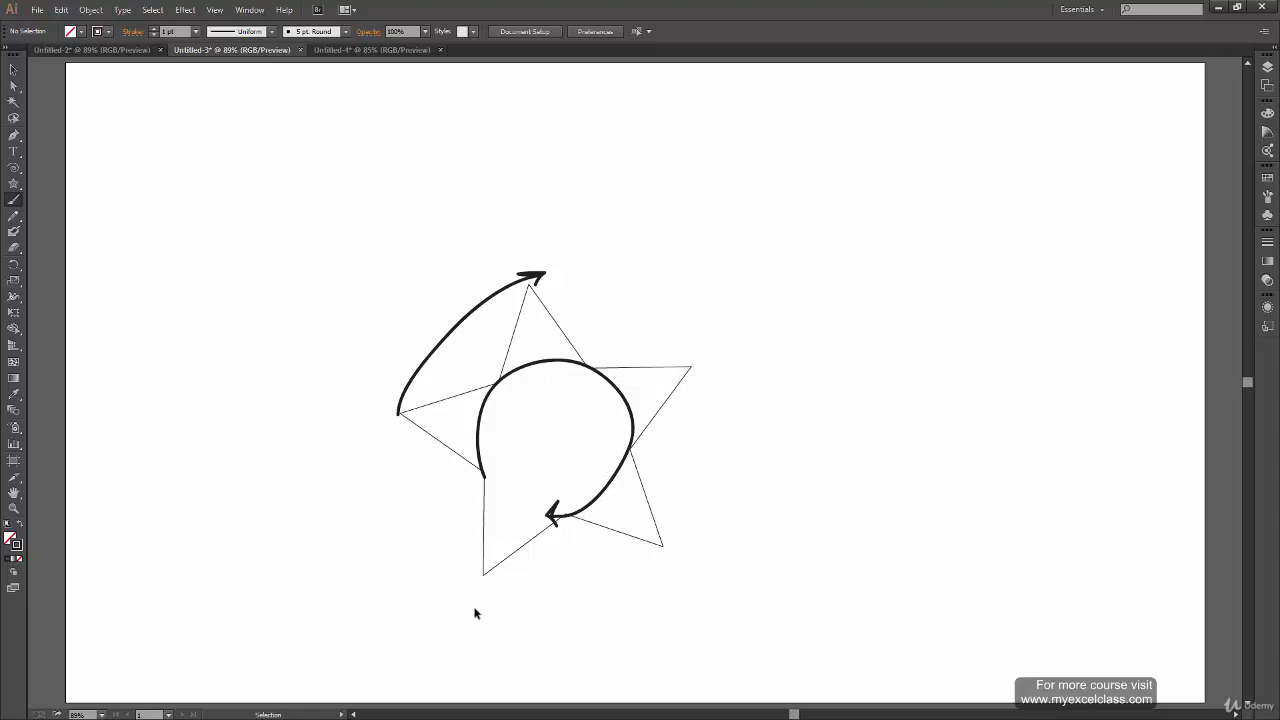
- Remove both brushed arrows and the five-pointed star from the artboard
key("ctrl+z")
key("ctrl+z")
key("Delete")
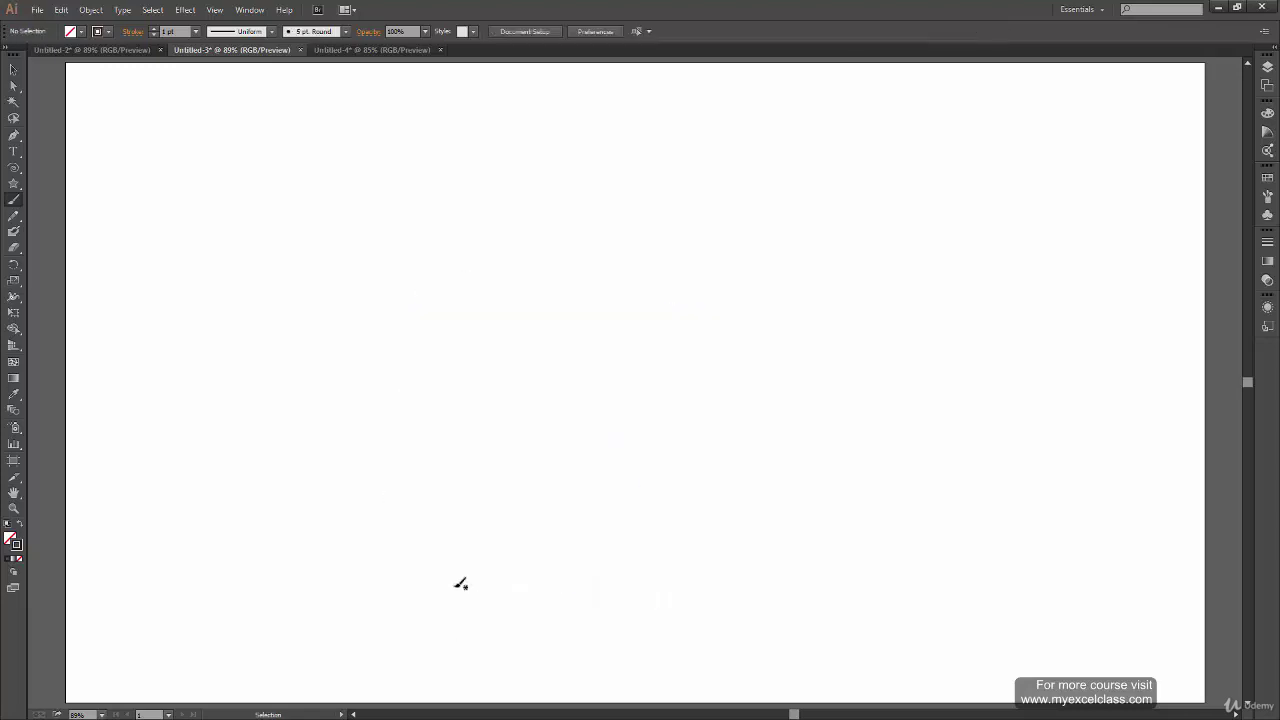
- Create a five-pointed star with Radius 1 of 200 px and Radius 2 of 20 px
left_click(13, 183)
left_click(501, 324)
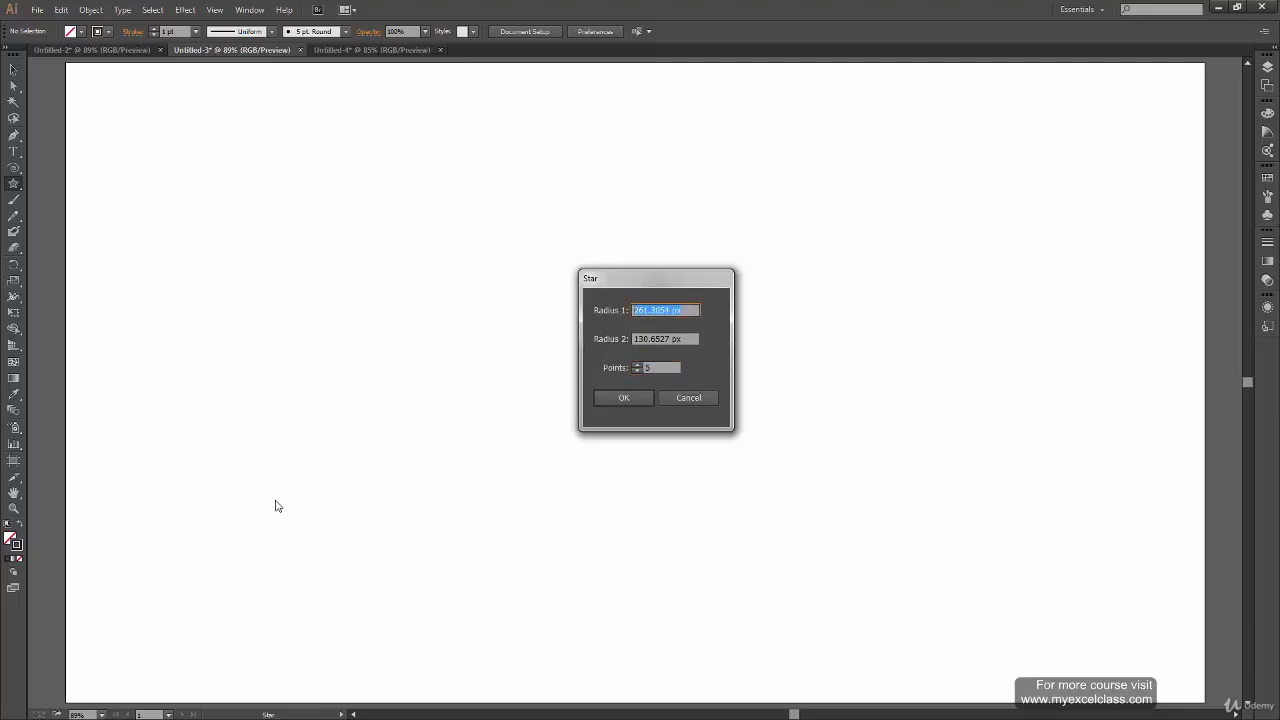
type("200")
key("Tab")
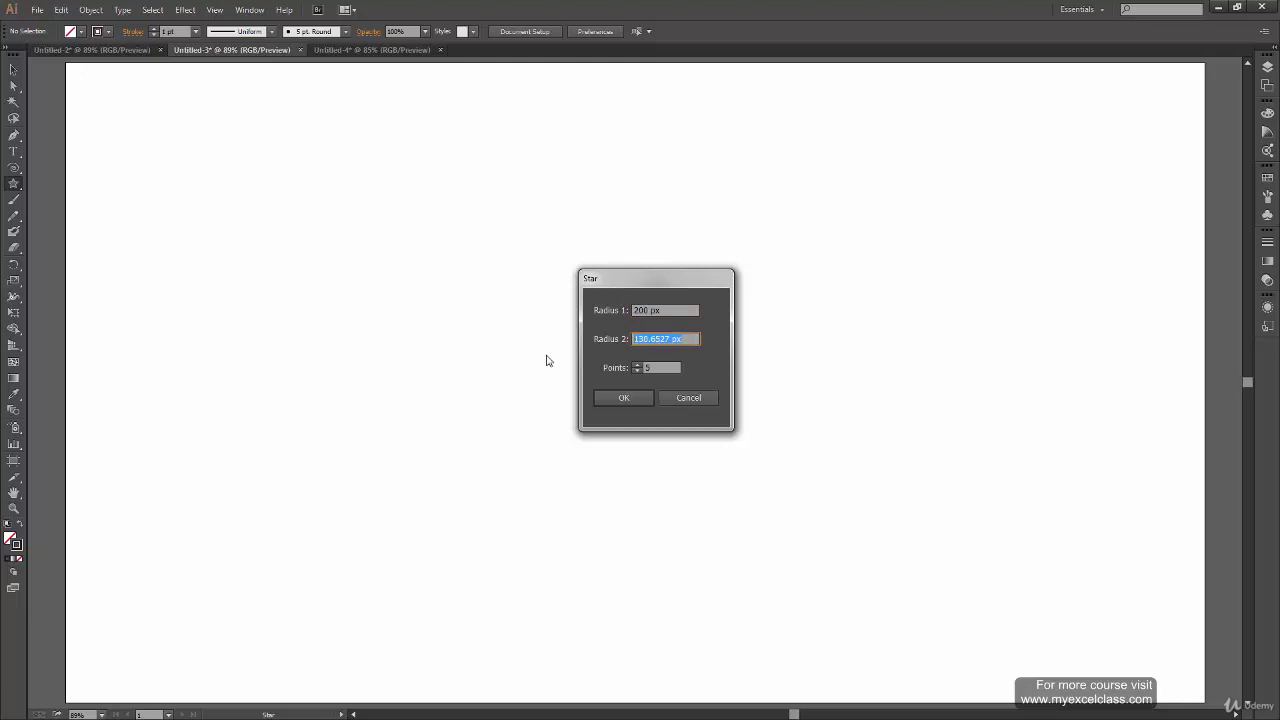
type("20")
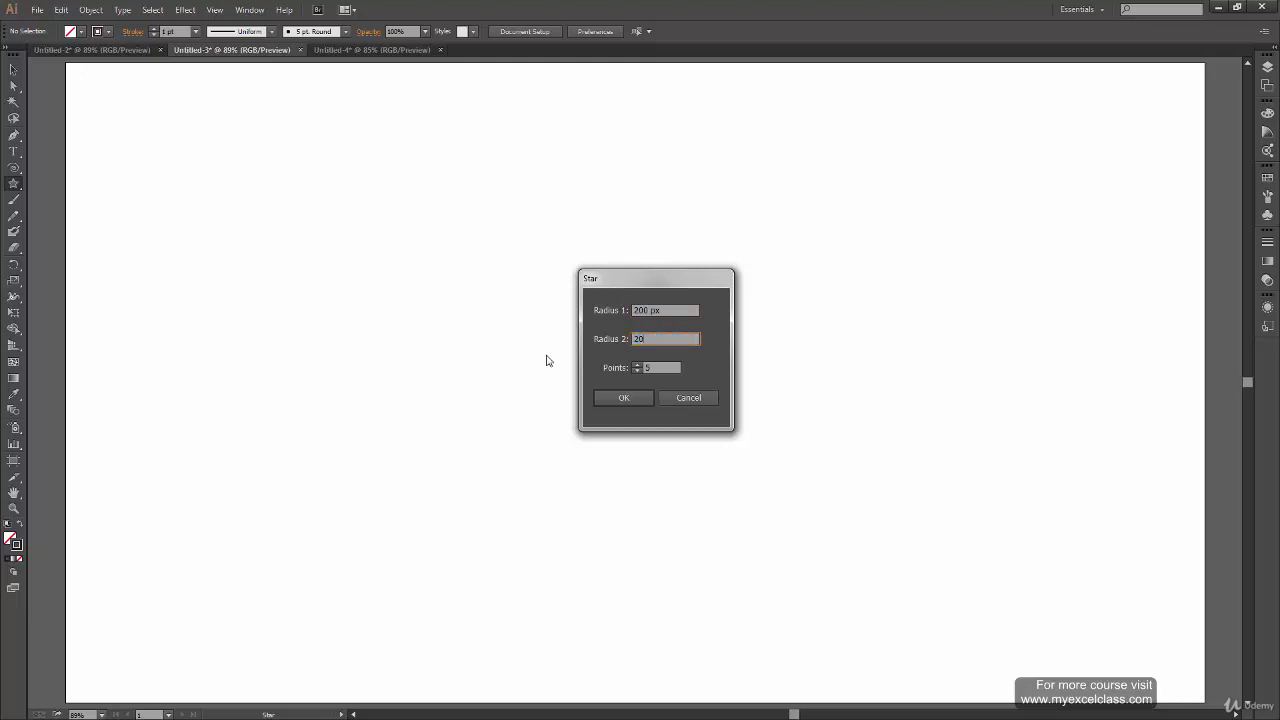
left_click(626, 397)
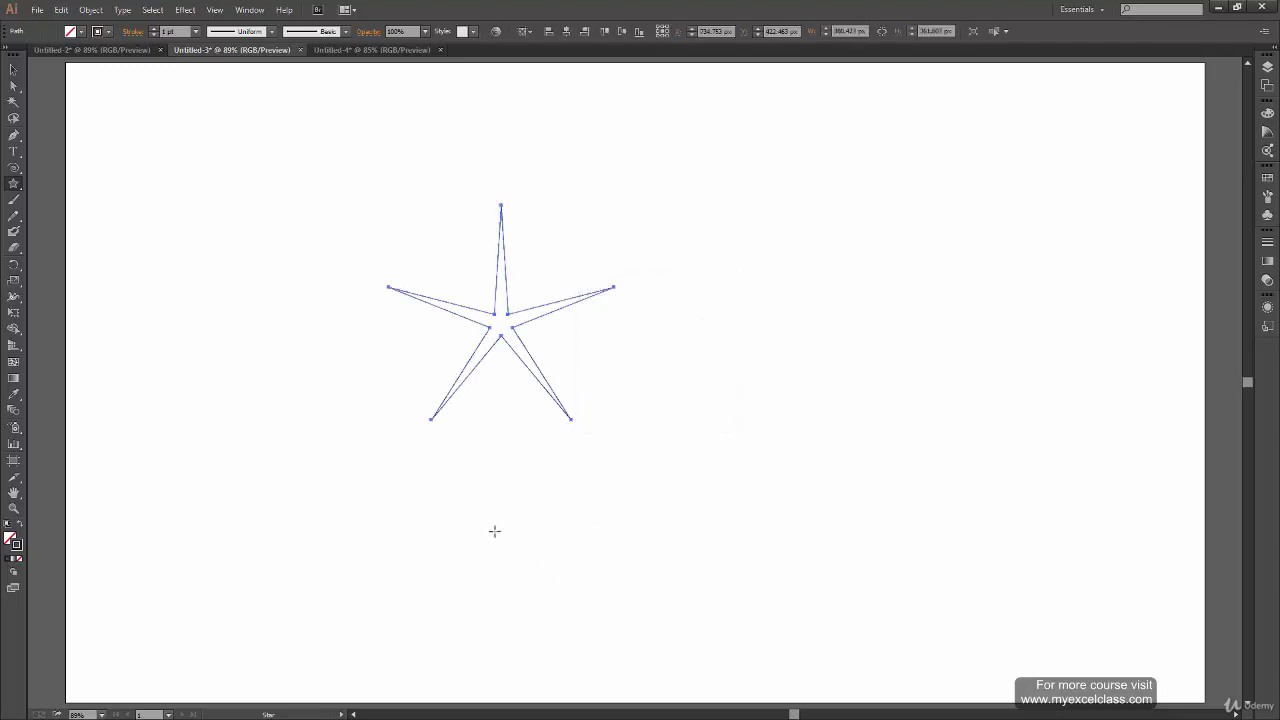
left_click(764, 400)
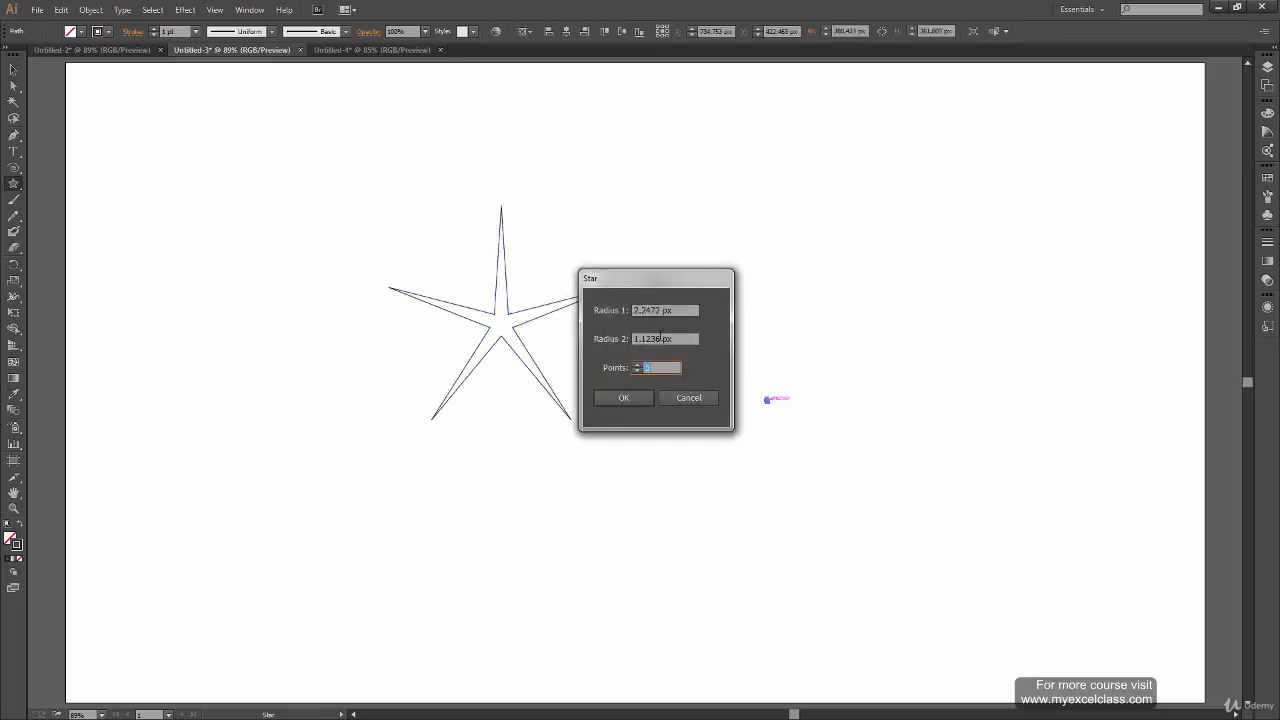
left_click(690, 401)
key("ctrl+z")
- Try a second five-pointed star beside the thin one with radii of 200 px and 180 px, and undo it
left_click(820, 405)
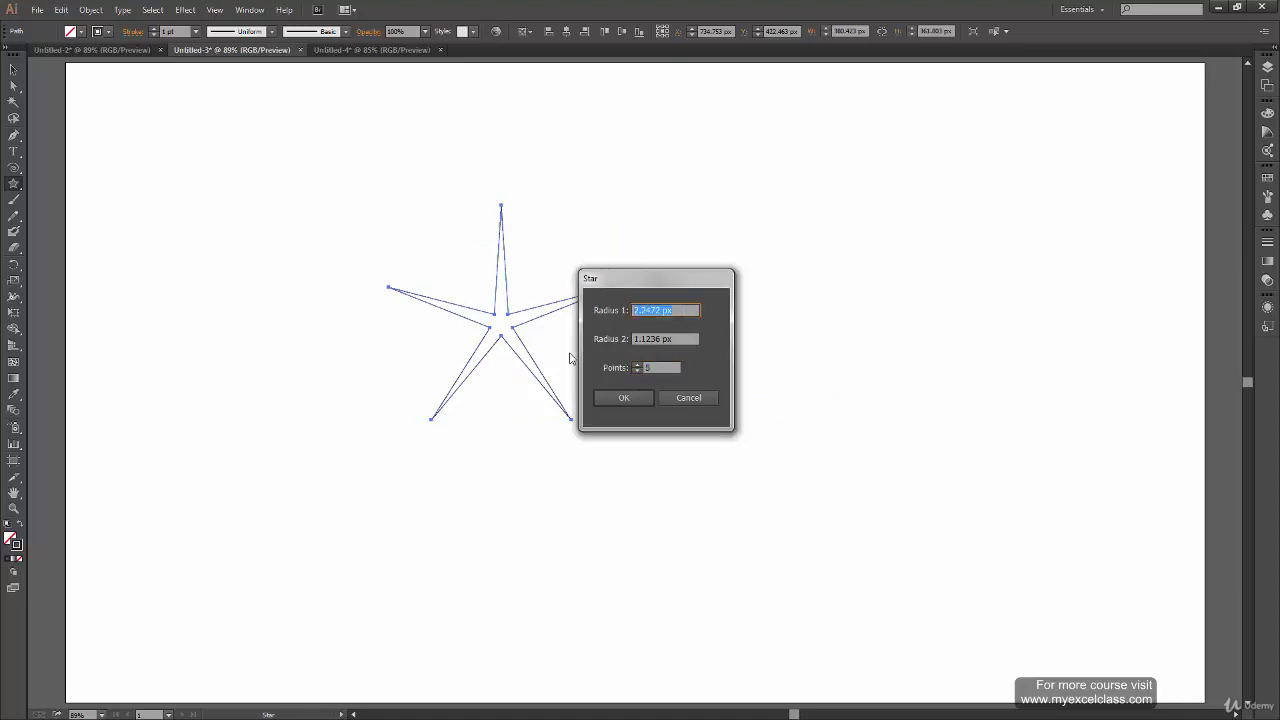
type("200")
key("Tab")
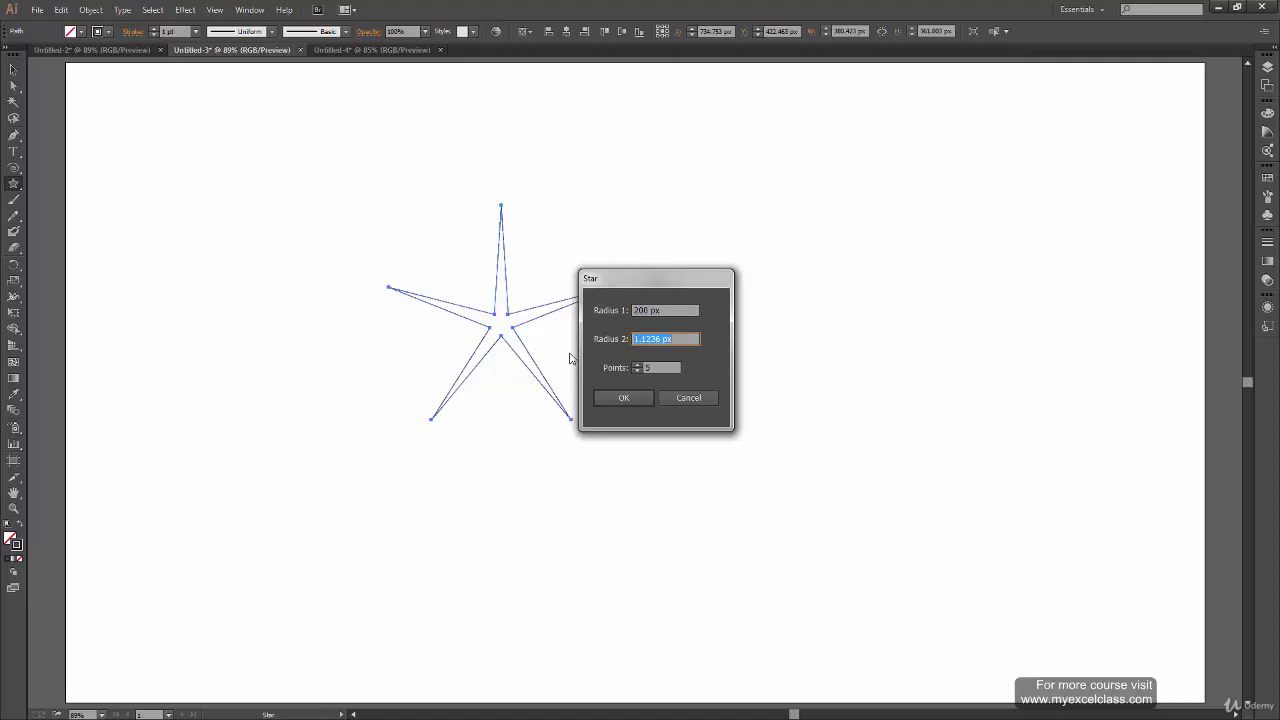
type("1180")
left_click(636, 402)
key("ctrl+z")
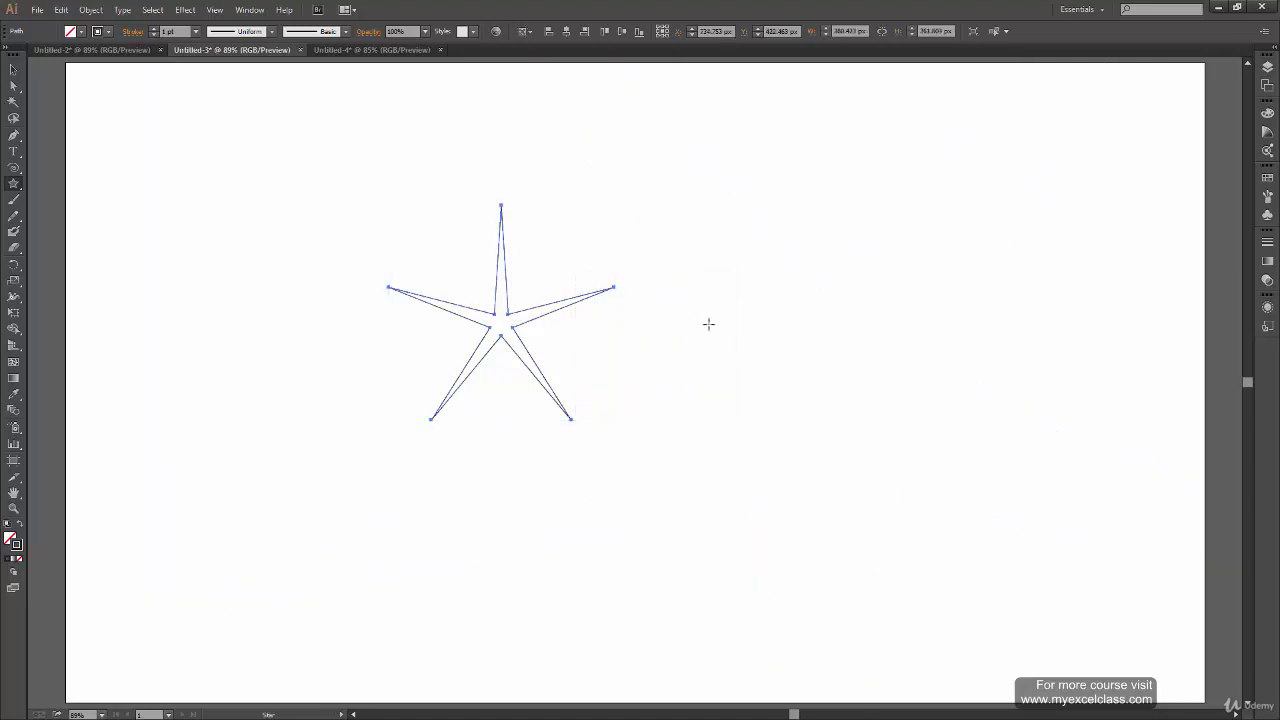
left_click(797, 366)
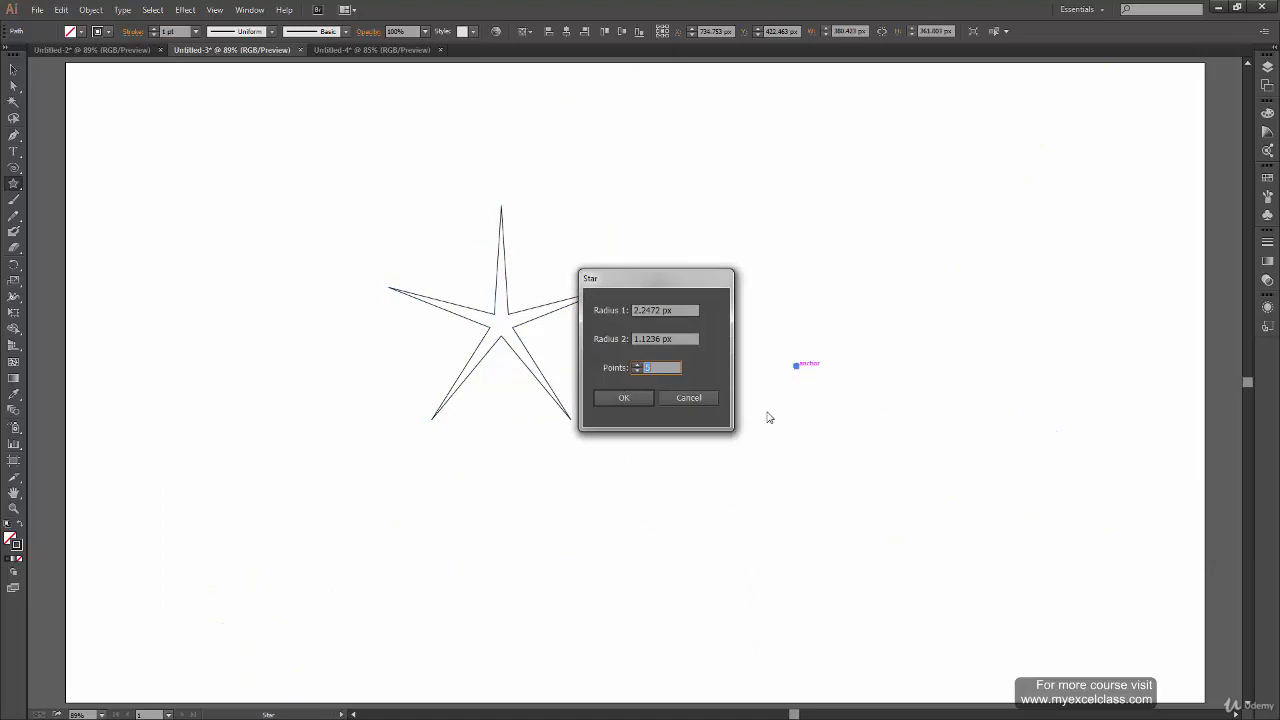
left_click(639, 397)
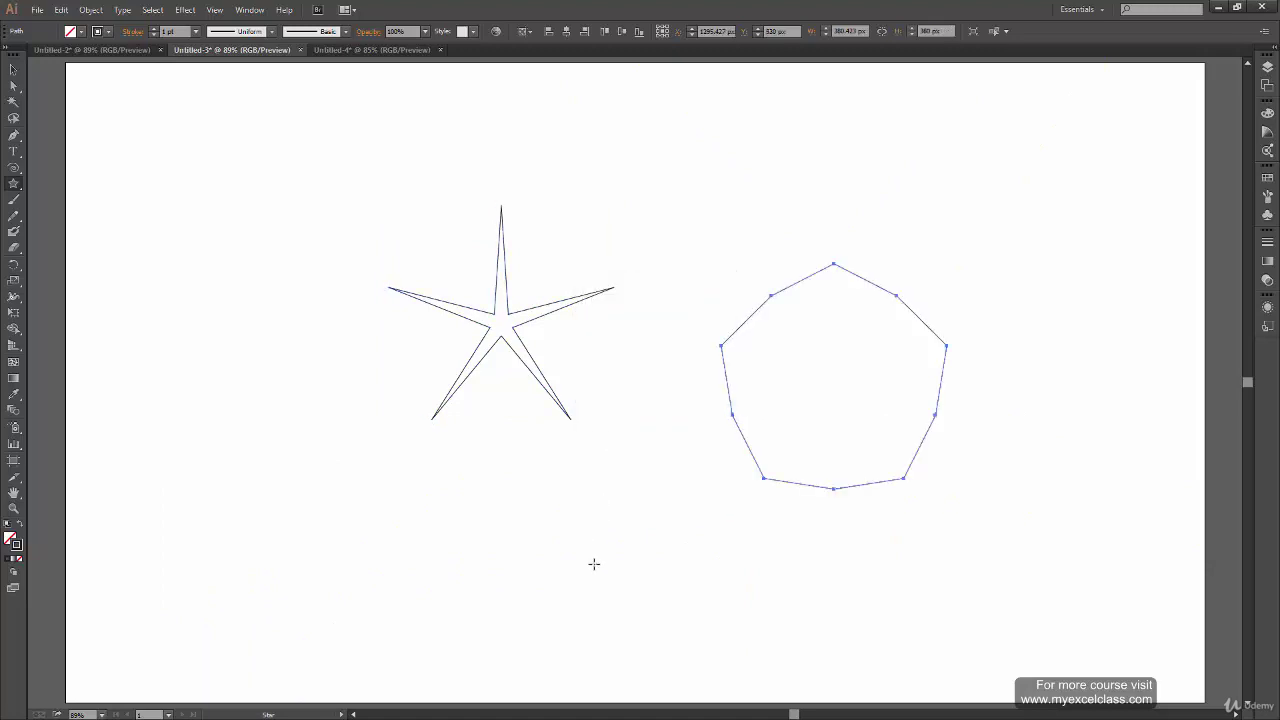
key("ctrl+z")
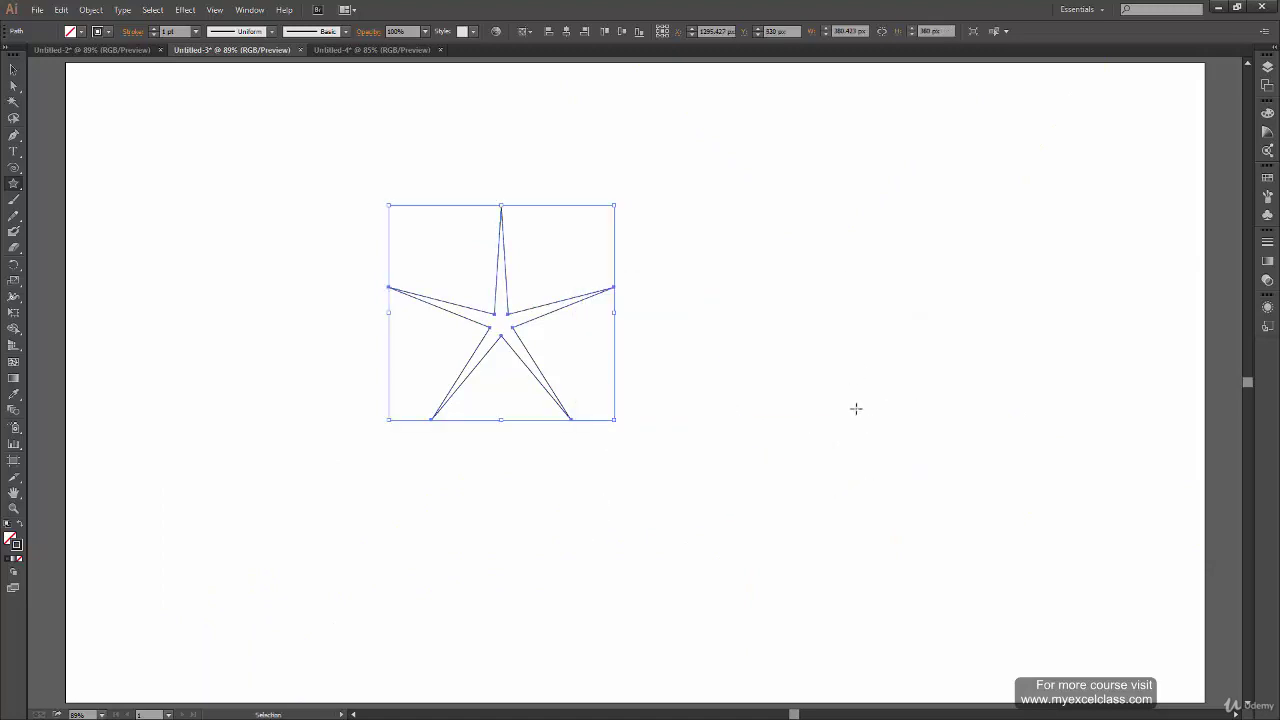
- Create a five-pointed star to the right of the thin one with radii of 200 px and 150 px
left_click(874, 409)
key("shift+Tab")
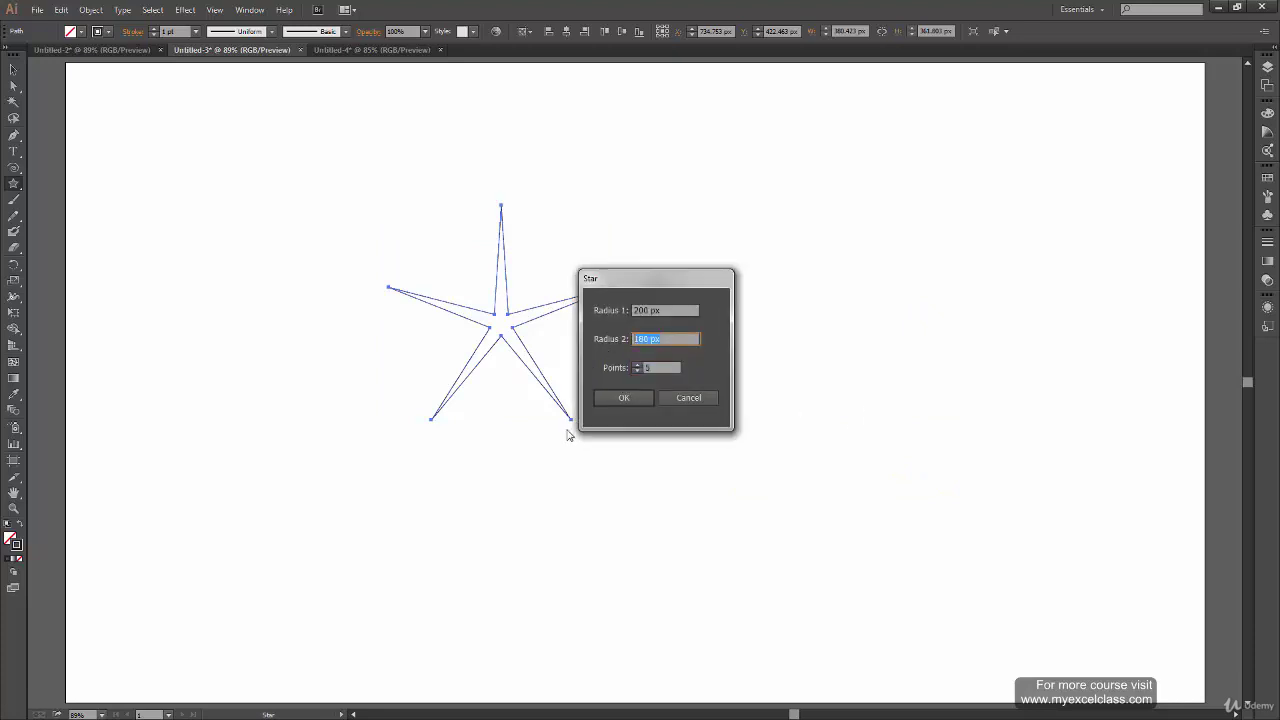
type("150")
left_click(638, 399)
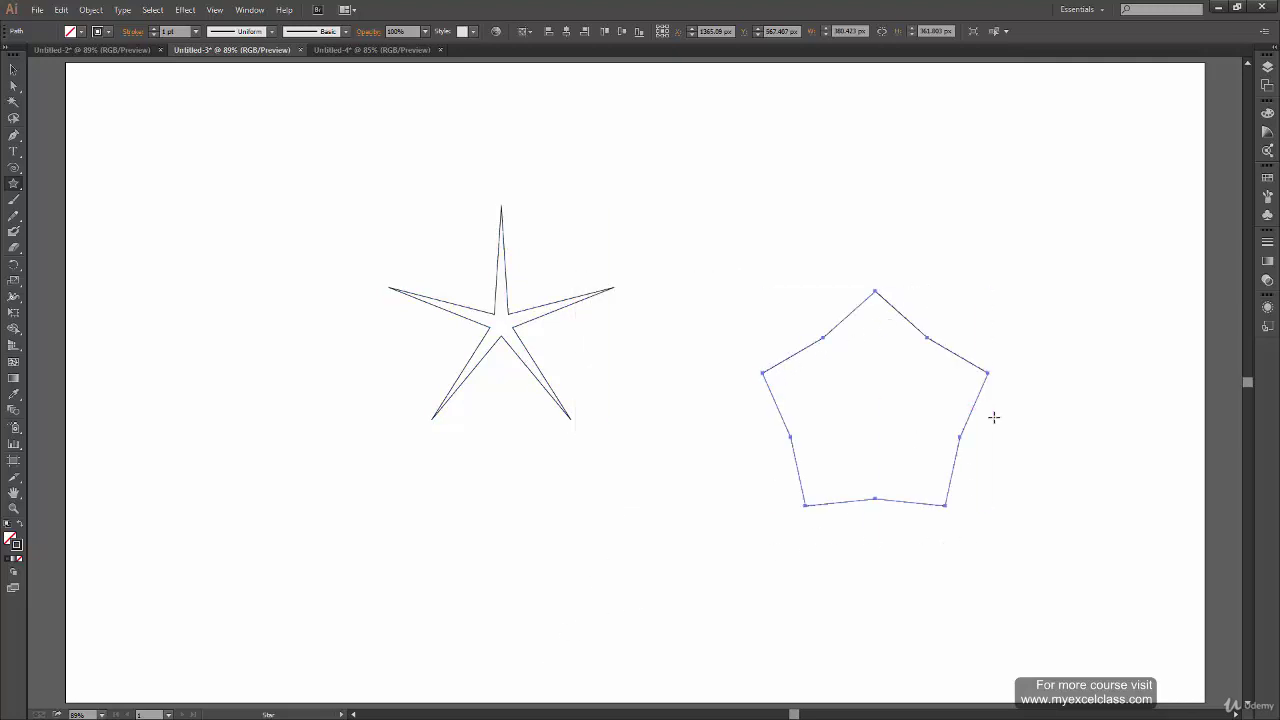
- Create a third star below the other two with radii of 200 px and 120 px and 11 points
left_click(607, 540)
double_click(645, 368)
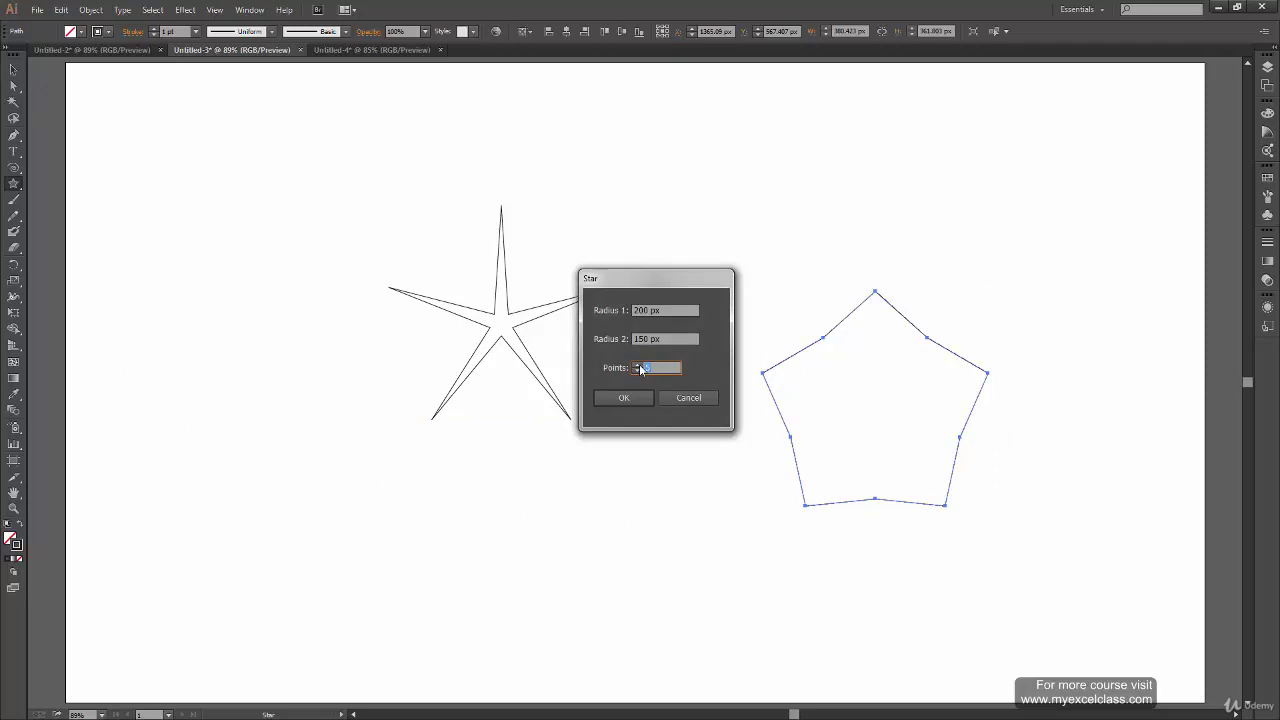
key("shift+Tab")
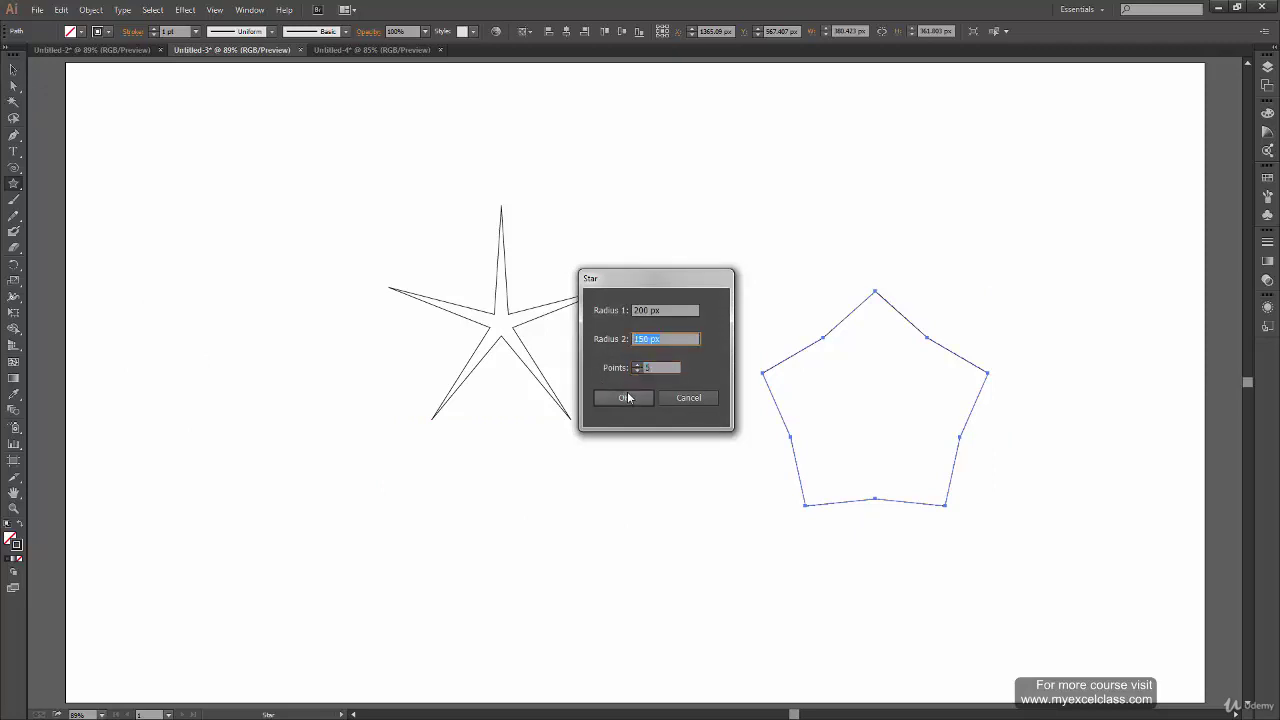
type("120")
left_click(637, 365)
left_click(626, 398)
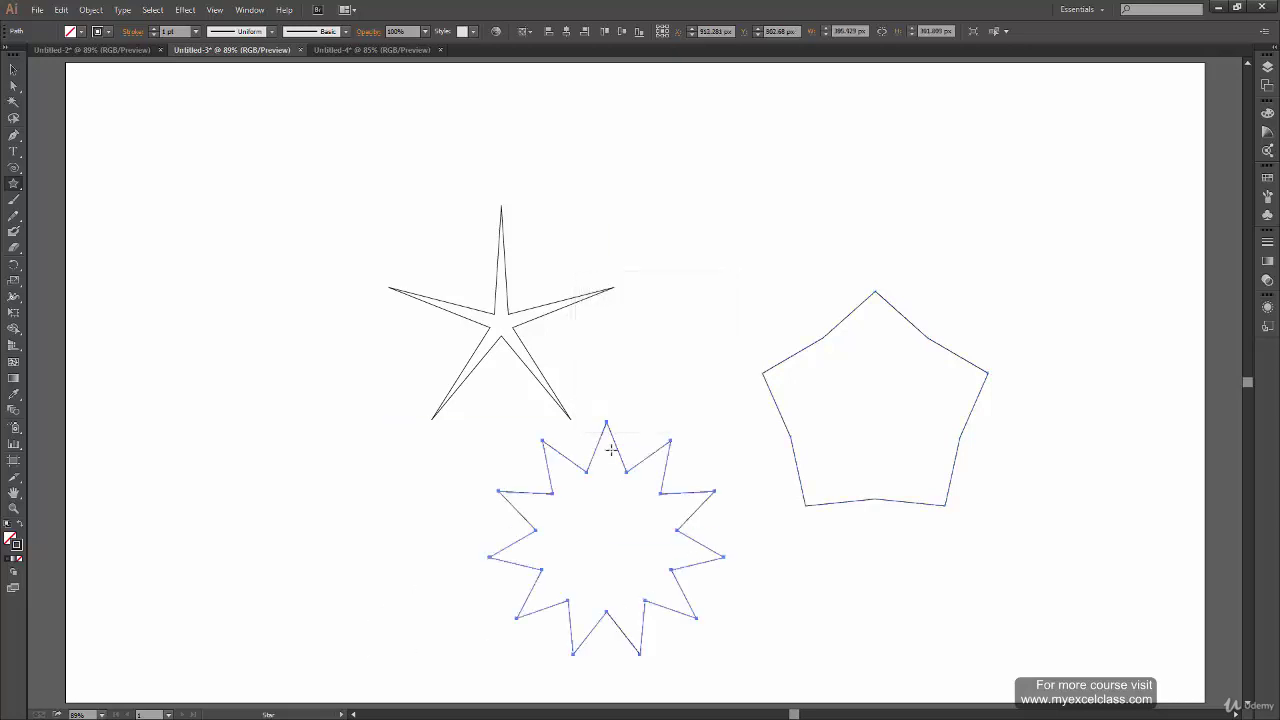
- Select all three stars and delete them
key("v")
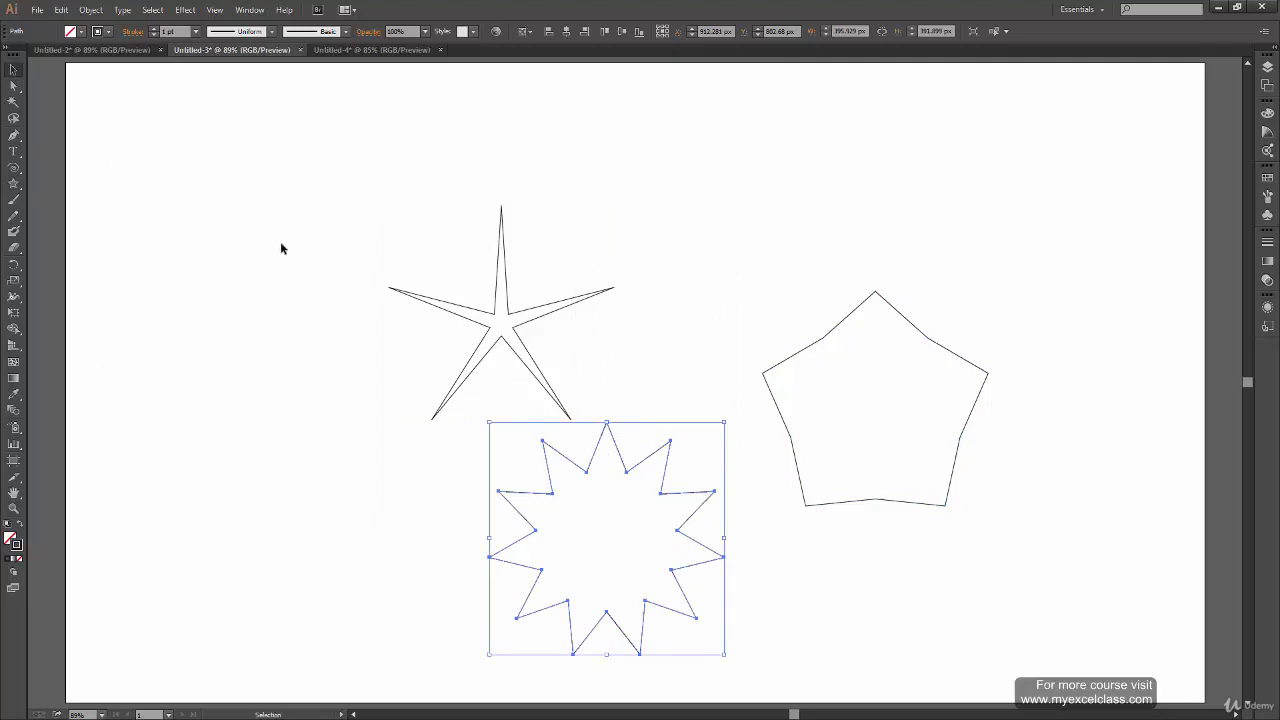
left_click_drag(351, 121, 1008, 662)
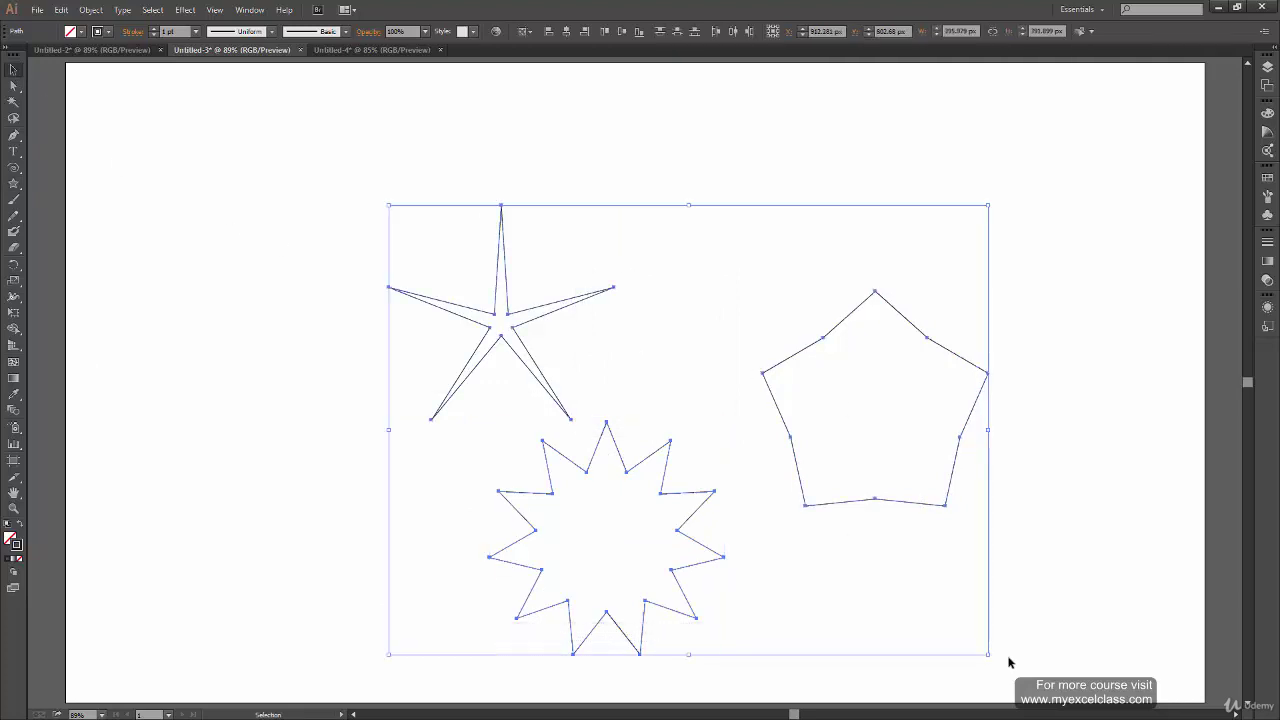
key("Delete")
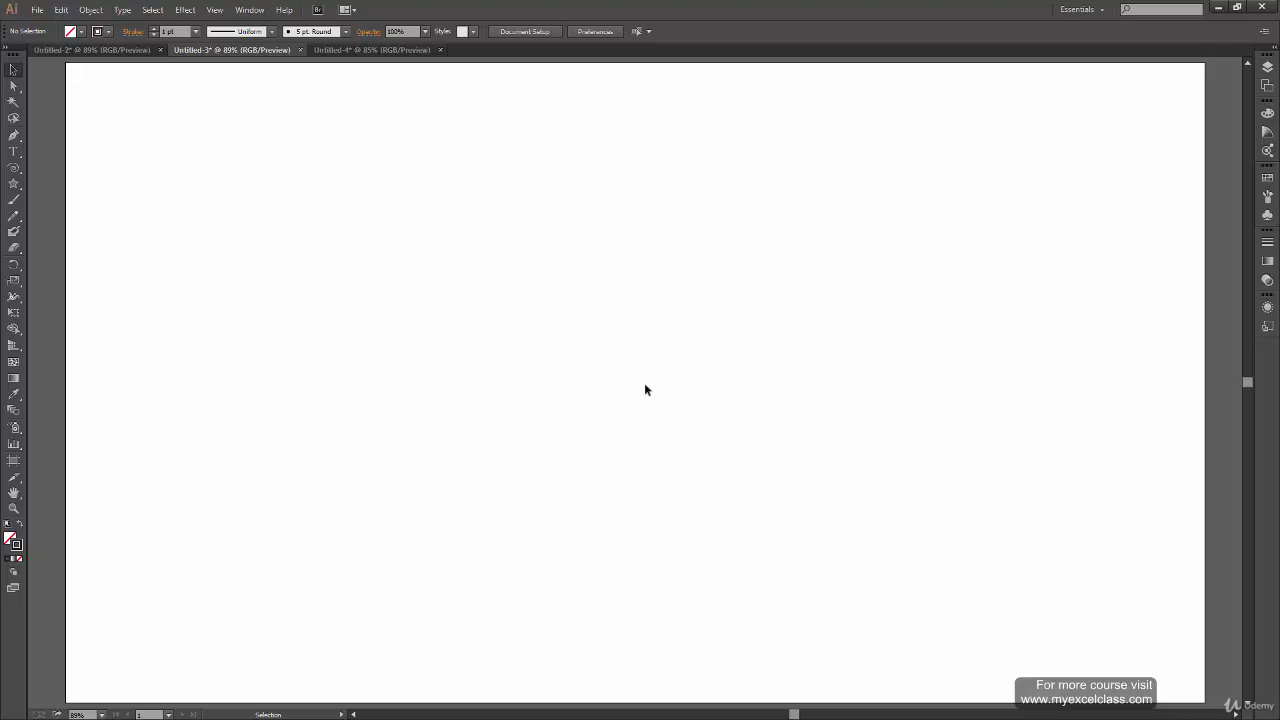
- Draw a trial 11-pointed star from the artboard's centre, undo it, and redraw it about 660 px wide with longer spikes
left_click(13, 184)
left_click_drag(632, 392, 786, 466)
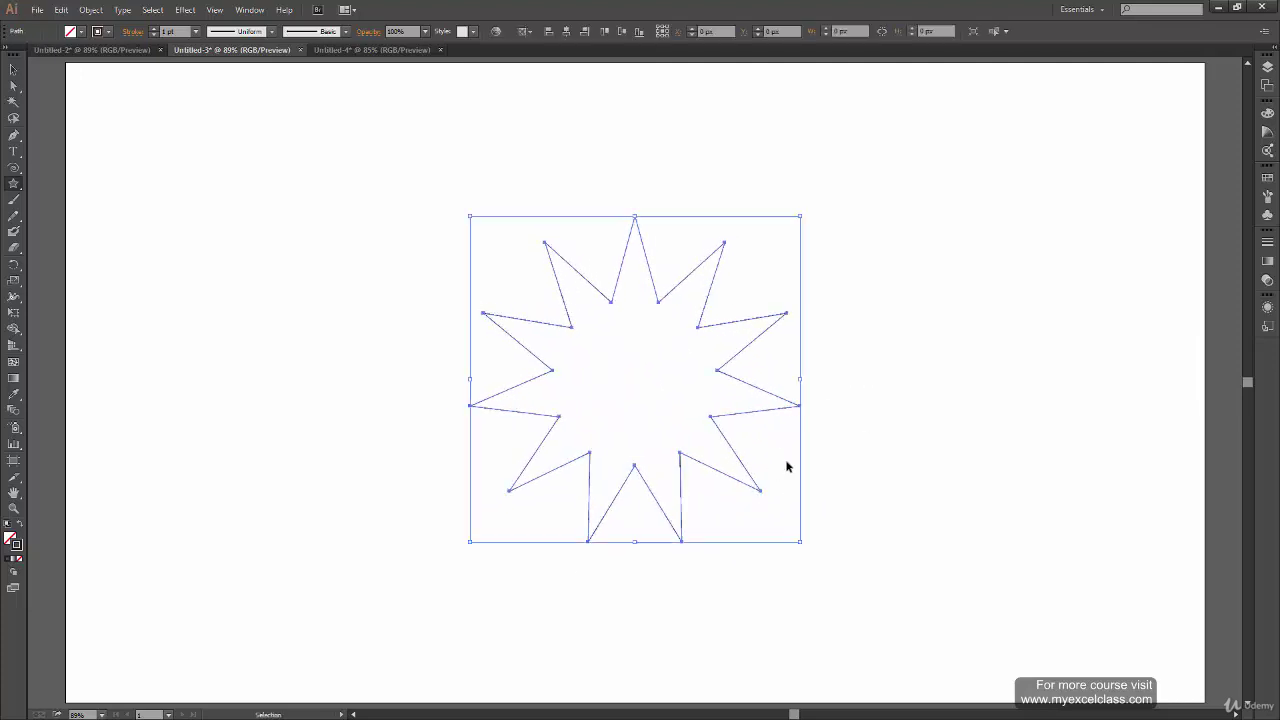
key("ctrl+z")
left_click_drag(632, 380, 791, 360)
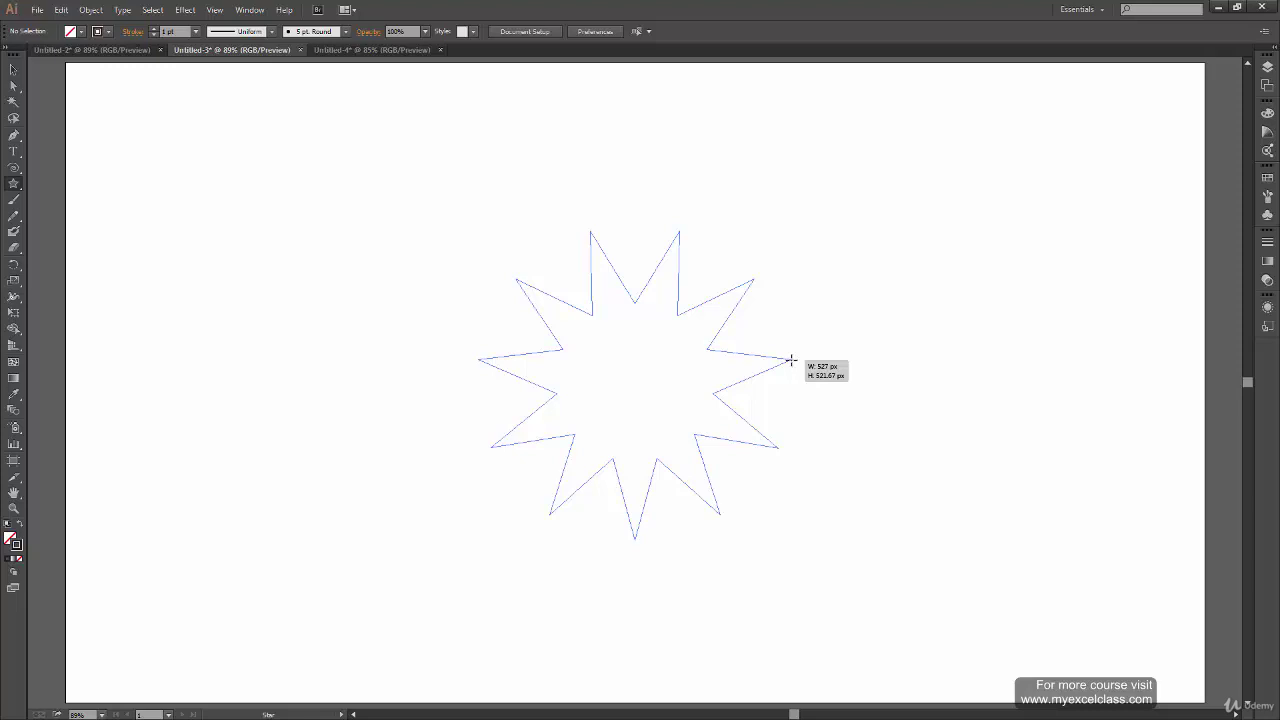
left_click_drag(791, 360, 821, 314)
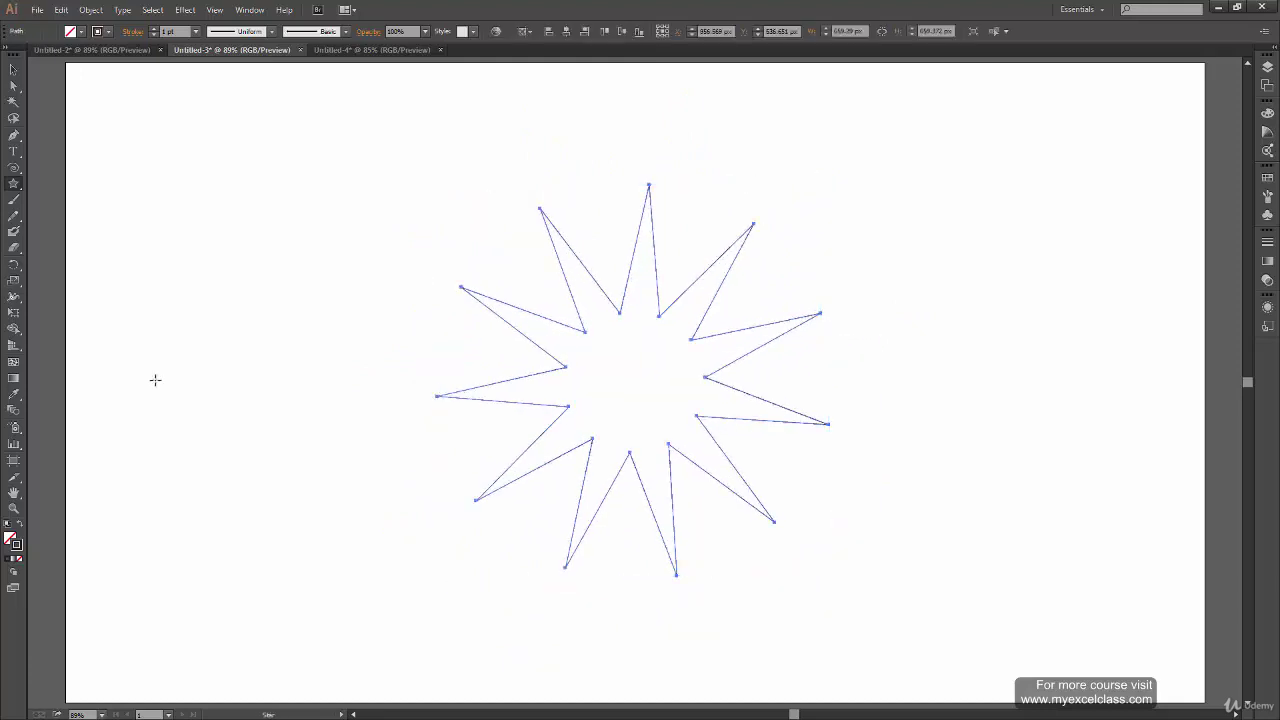
- Circle seven of the star's inner corners and four of its outer tips with the Paintbrush
left_click(17, 215)
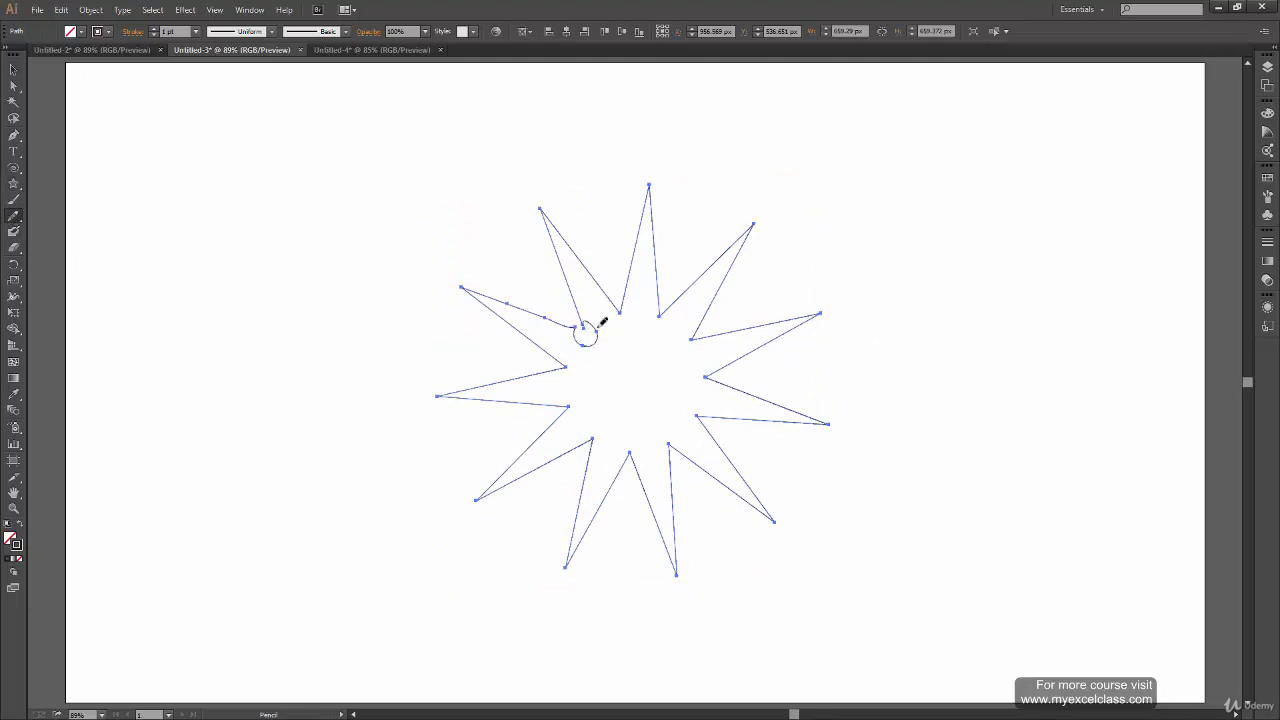
key("b")
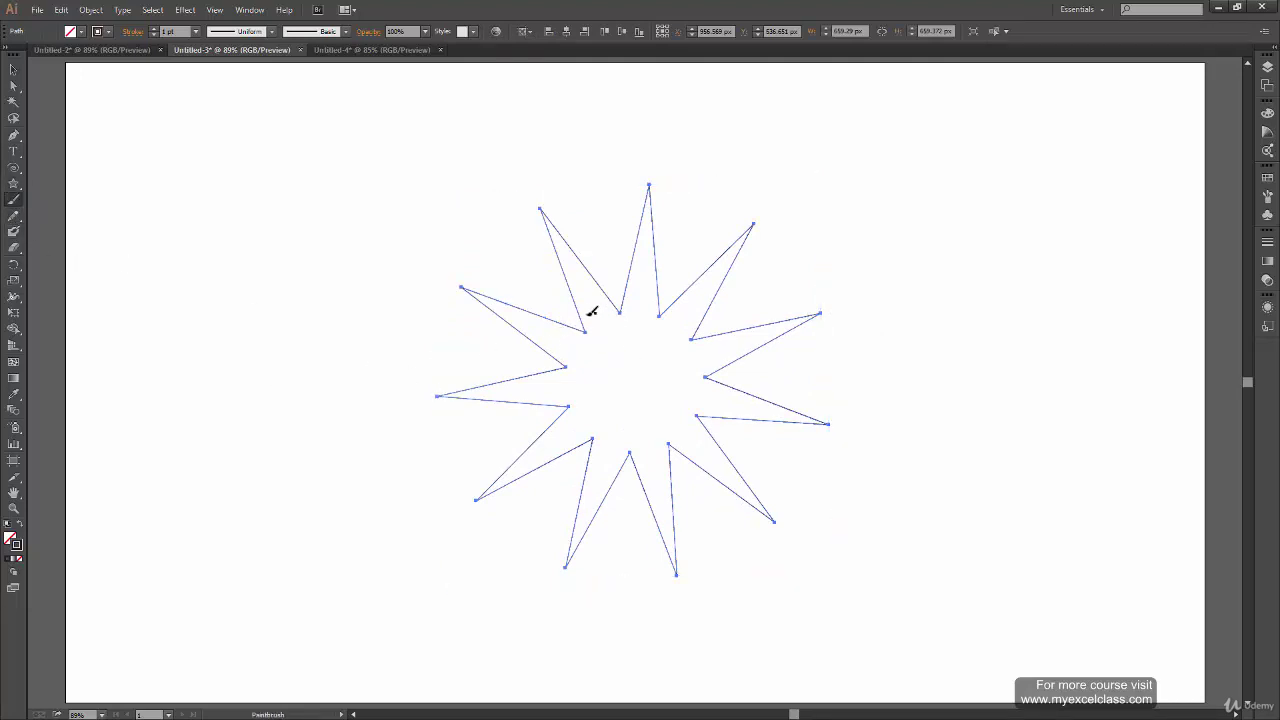
mouse_move(590, 310)
left_mouse_down()
mouse_move(663, 311)
mouse_move(688, 340)
mouse_move(701, 332)
left_mouse_up()
left_click_drag(720, 366, 716, 368)
mouse_move(710, 419)
left_mouse_down()
mouse_move(707, 402)
mouse_move(663, 441)
mouse_move(677, 437)
left_mouse_up()
left_click_drag(827, 299, 829, 300)
left_click_drag(762, 207, 752, 222)
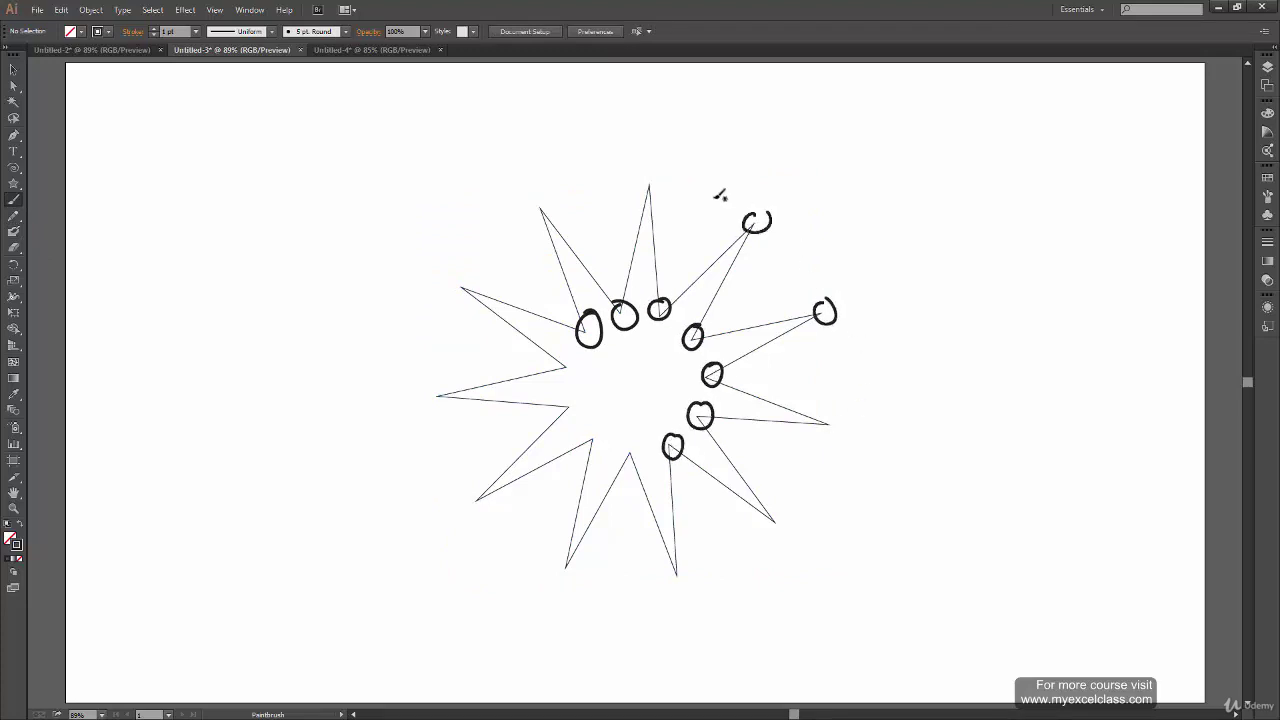
left_click_drag(662, 167, 664, 170)
left_click_drag(553, 193, 556, 206)
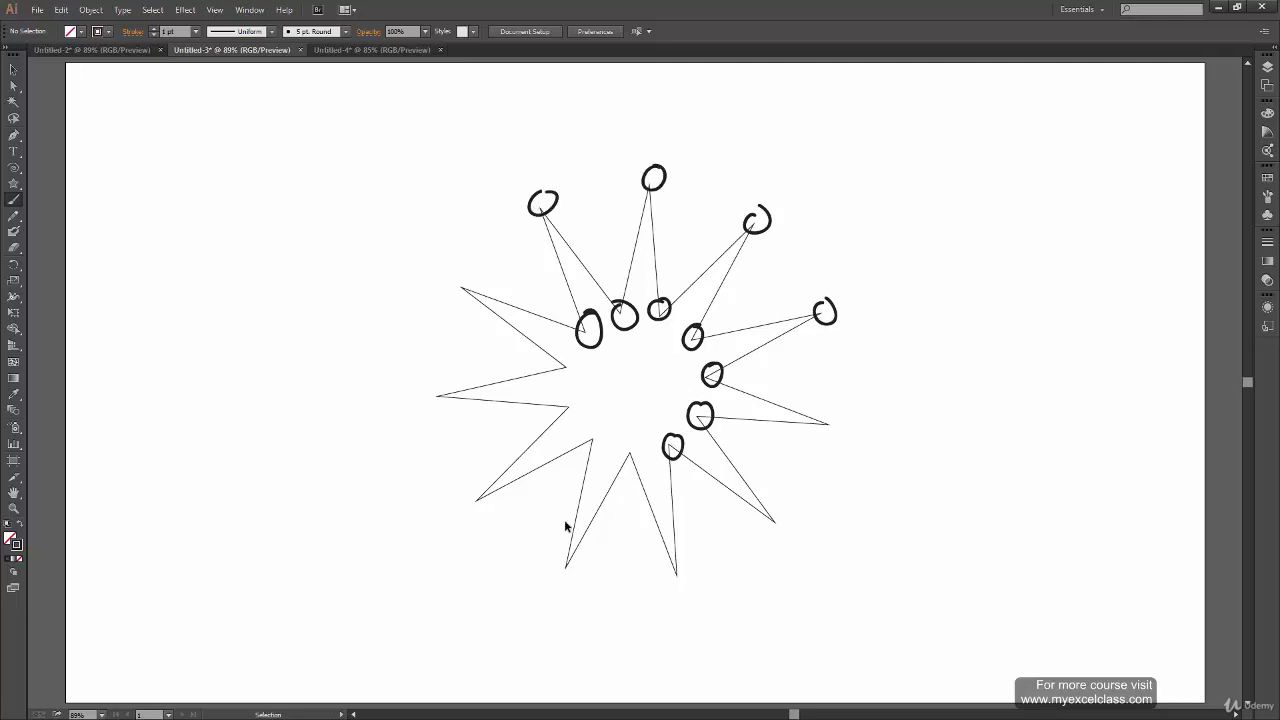
- Delete the long-spiked star together with all the brush circles around its points
key("ctrl+a")
key("Delete")
- Draw a shallow 11-pointed star about 329 px wide from the artboard's centre and delete it
left_click(13, 183)
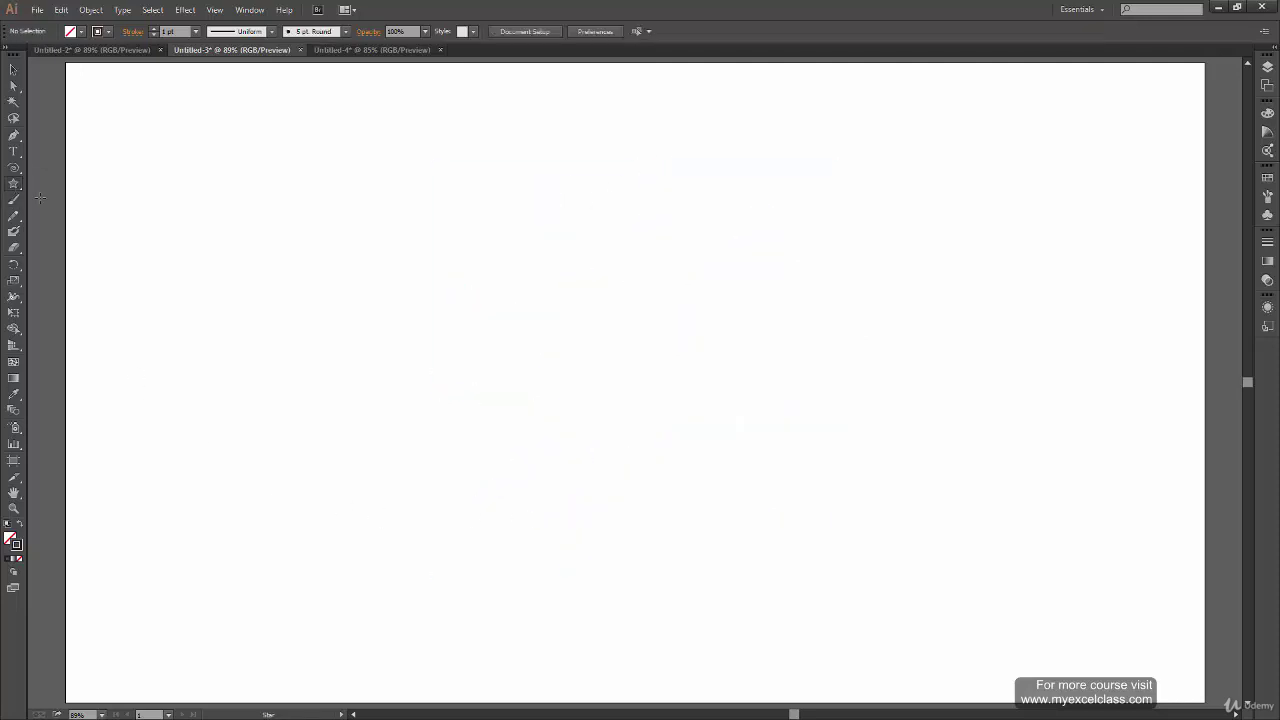
left_click_drag(633, 383, 749, 325)
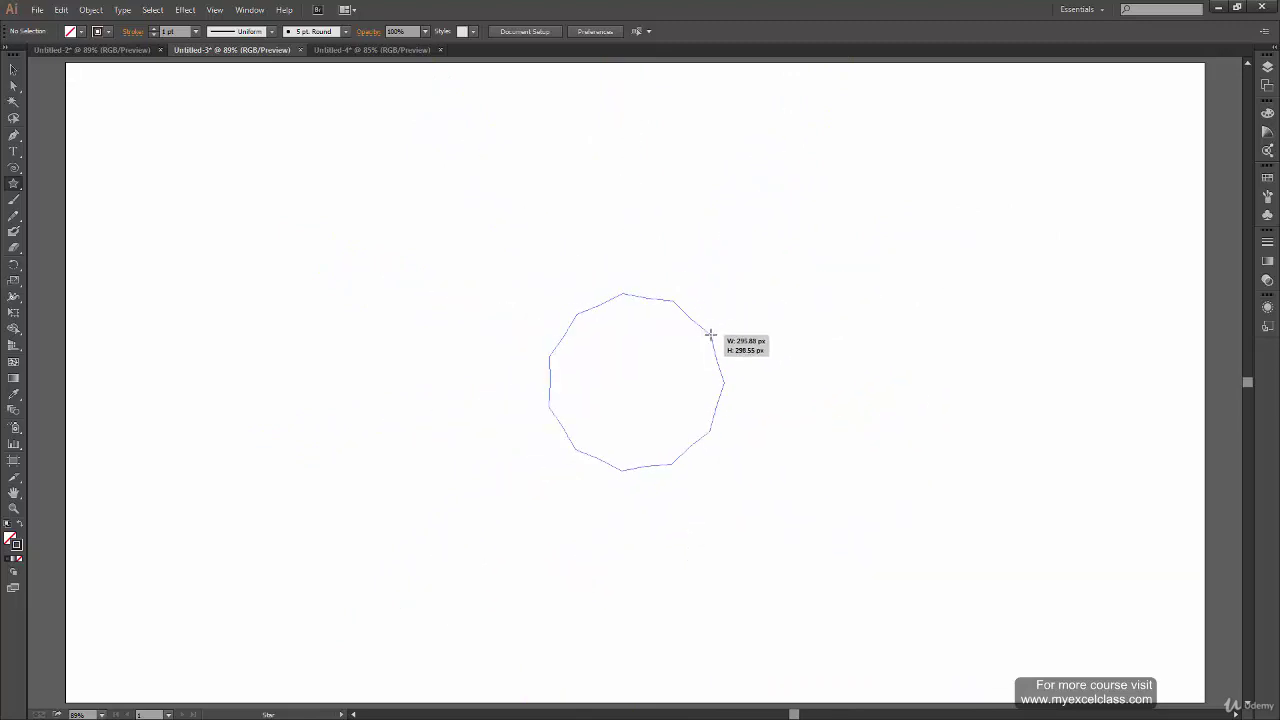
mouse_move(721, 316)
left_mouse_down()
mouse_move(663, 366)
mouse_move(788, 286)
mouse_move(716, 327)
left_mouse_up()
key("ctrl")
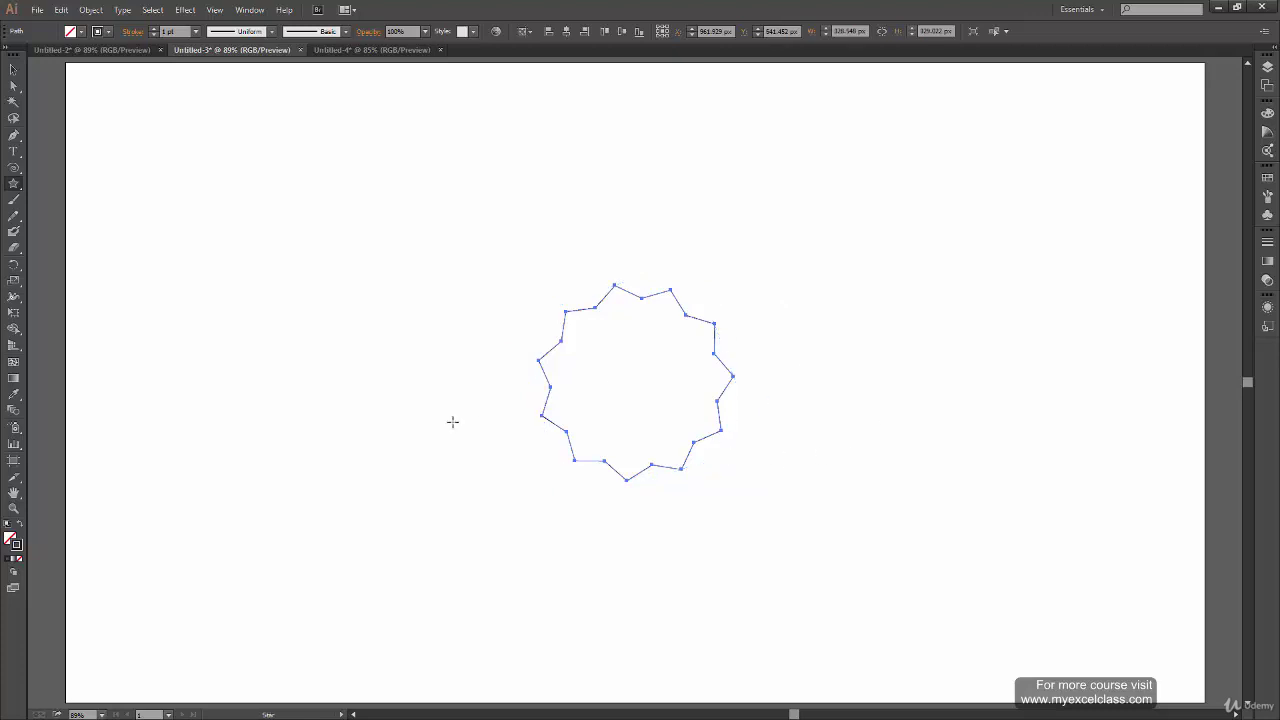
left_click(14, 69)
left_click(715, 443)
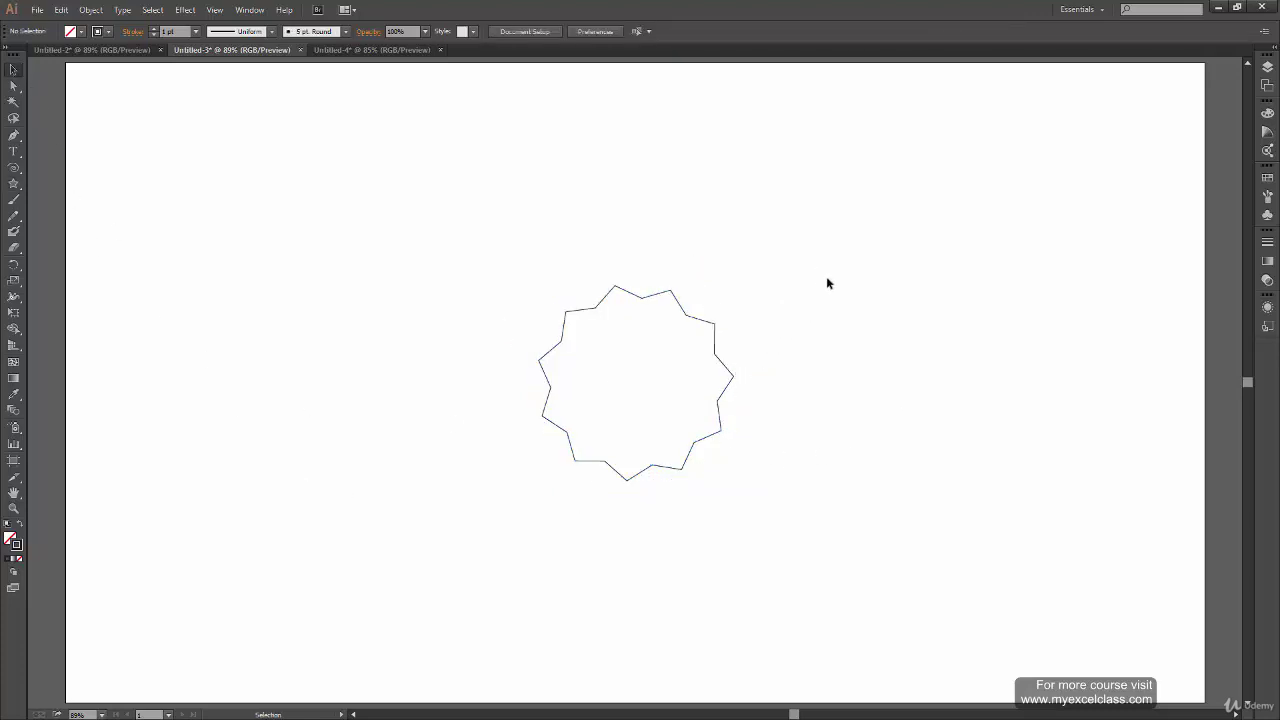
left_click_drag(838, 264, 625, 452)
key("Delete")
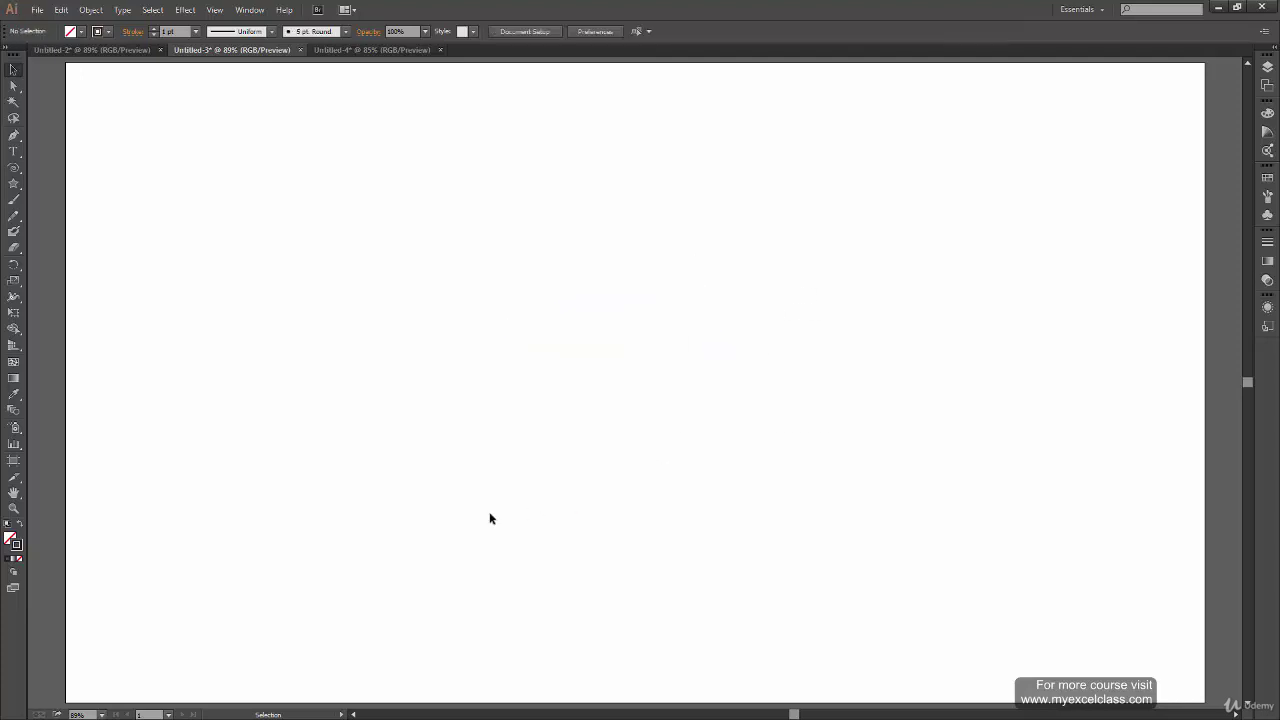
- Draw an upright five-pointed star about 695 px wide from the artboard's centre and delete it
left_click(15, 185)
left_click_drag(637, 382, 842, 401)
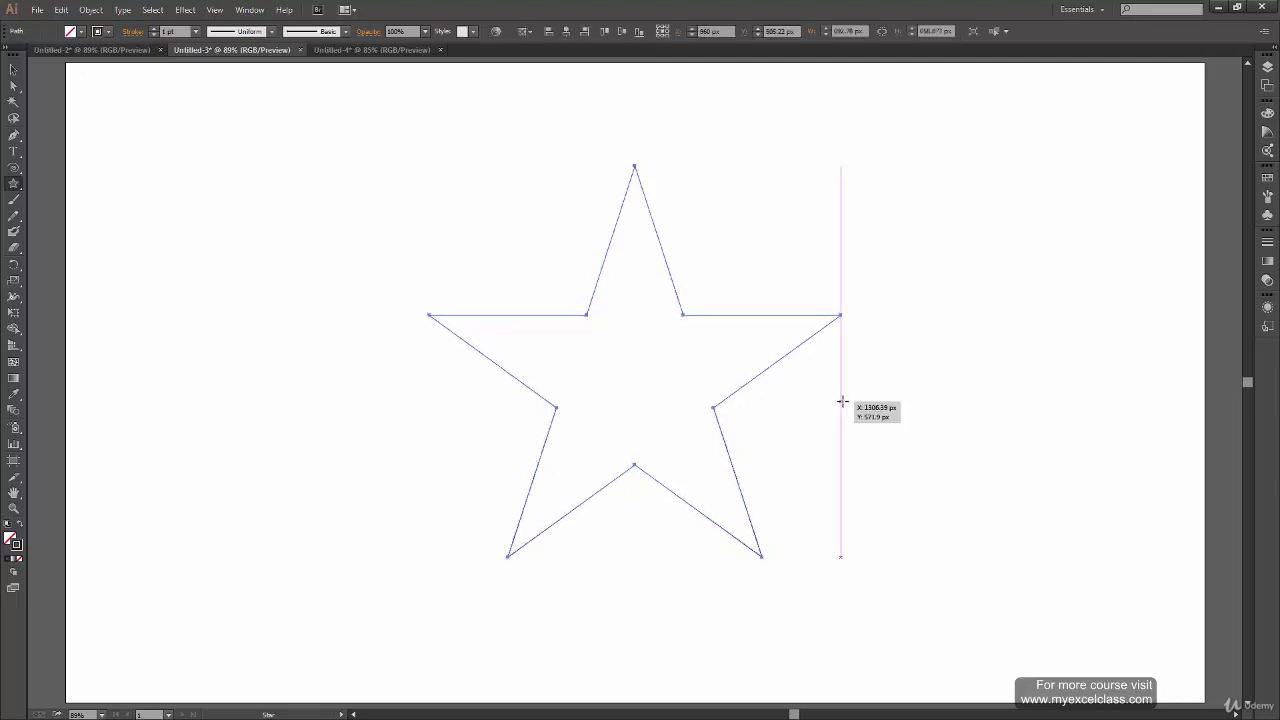
key("v")
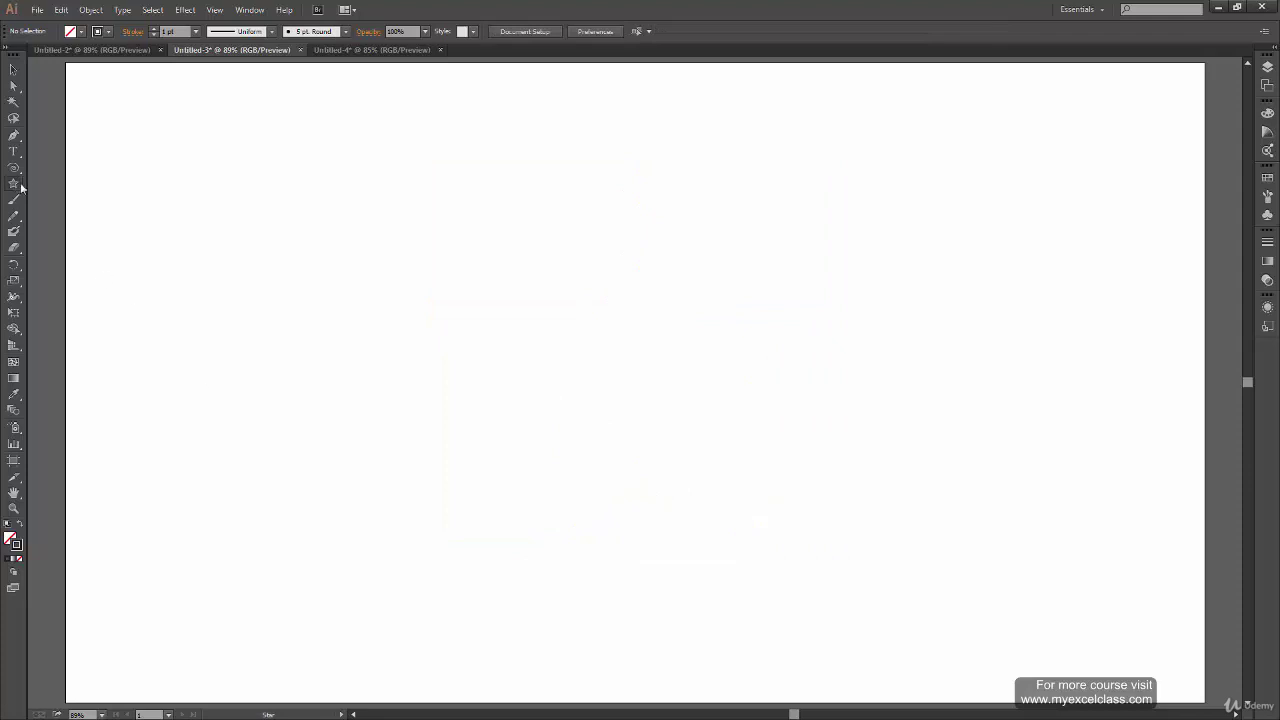
- Start drawing a star left of the artboard's centre and raise its point count to 10
mouse_move(576, 372)
left_mouse_down()
mouse_move(677, 337)
mouse_move(672, 354)
mouse_move(672, 340)
left_mouse_up()
key("Up")
key("Up")
key("Up")
key("Up")
key("Up")
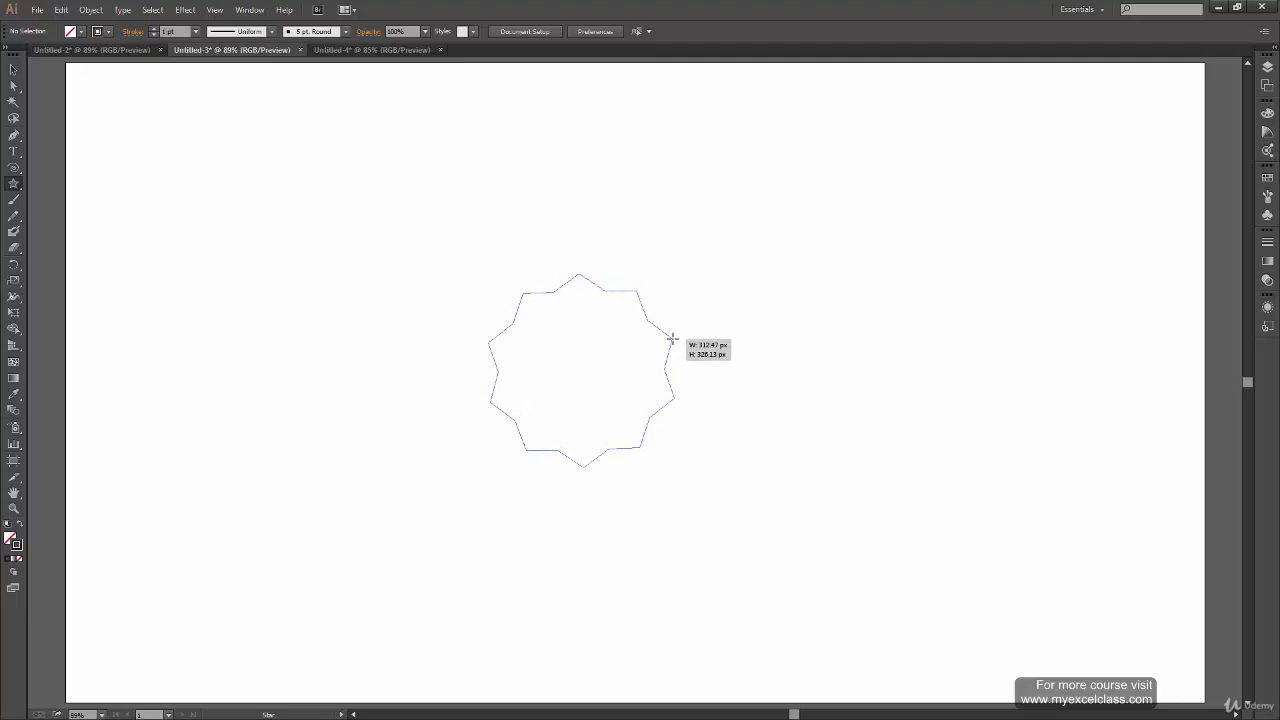
- Reduce the star being drawn to five points, finish it about 322 px wide, and delete it
mouse_move(672, 340)
left_mouse_down()
mouse_move(683, 335)
mouse_move(666, 337)
mouse_move(664, 362)
mouse_move(660, 337)
mouse_move(663, 351)
mouse_move(674, 334)
mouse_move(659, 341)
mouse_move(677, 342)
left_mouse_up()
key("Down")
key("Down")
key("Down")
key("Down")
key("Down")
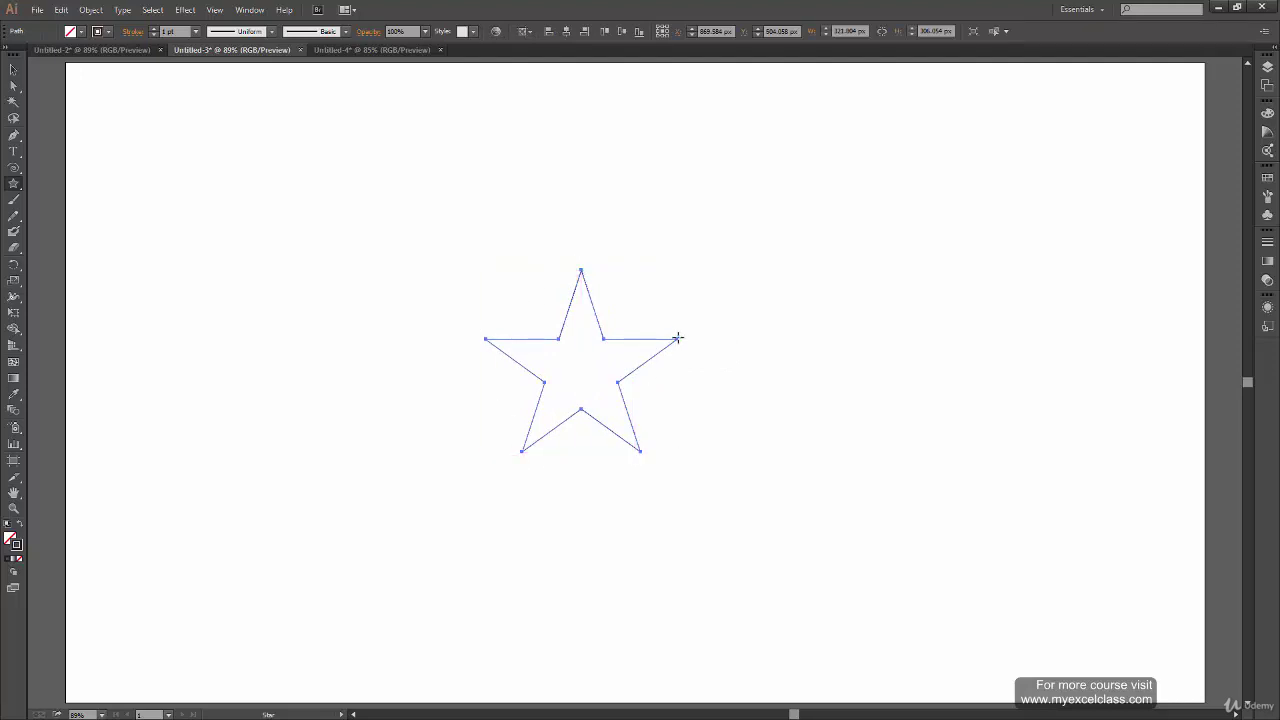
key("Delete")
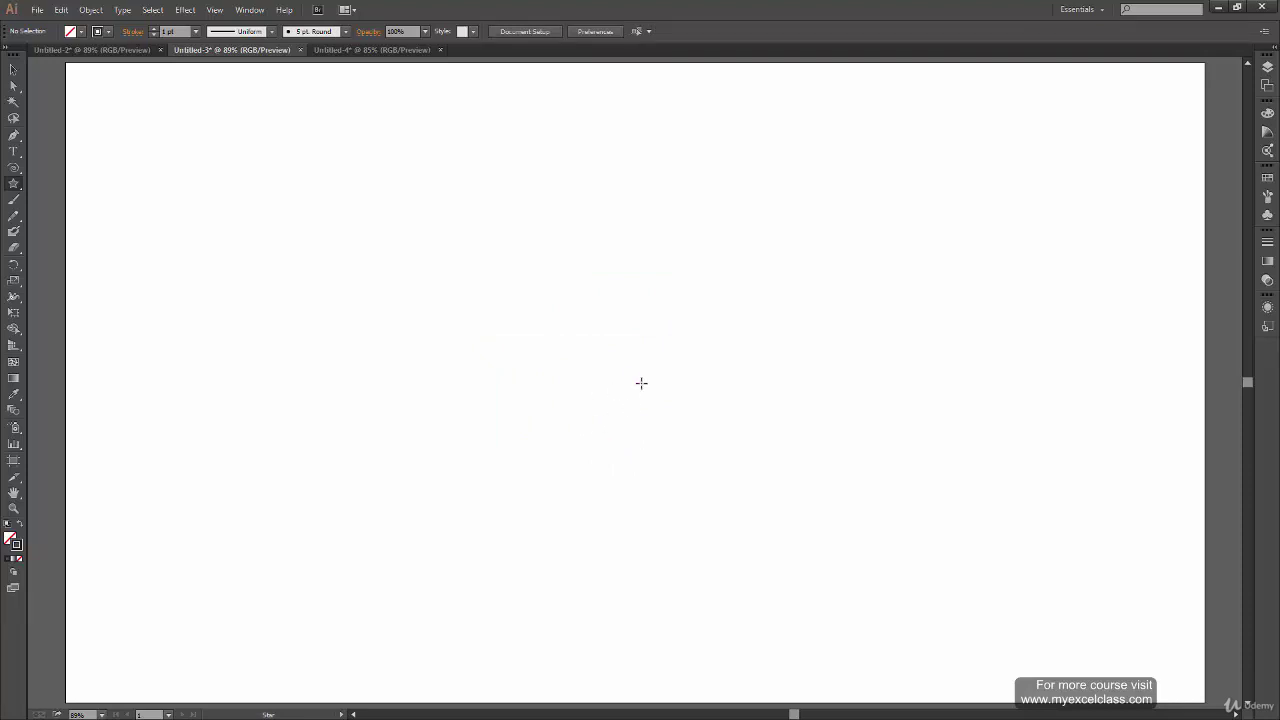
- Draw a star about 353 px wide from the artboard's centre, varying its point count and settling on four points
left_click_drag(638, 381, 742, 382)
key("Up")
key("Up")
key("Up")
key("Up")
key("Up")
key("Up")
key("Up")
key("Up")
key("Up")
key("Up")
key("Up")
key("Up")
key("Up")
key("Up")
key("Up")
key("Up")
key("Up")
key("Up")
key("Up")
key("Up")
key("Up")
key("Down")
key("Down")
key("Down")
key("Down")
key("Down")
key("Down")
key("Down")
key("Down")
key("Down")
key("Down")
key("Down")
key("Down")
key("Down")
key("Down")
key("Down")
key("Down")
key("Down")
key("Down")
key("Down")
key("Down")
key("Up")
key("Up")
key("Up")
key("Up")
key("Up")
key("Down")
key("Down")
key("Down")
key("Down")
- Draw two concentric circles about 79 px and 54 px wide at the four-pointed star's centre
left_click_drag(13, 187, 101, 217)
mouse_move(636, 381)
left_mouse_down()
mouse_move(665, 356)
mouse_move(655, 398)
left_mouse_up()
key("v")
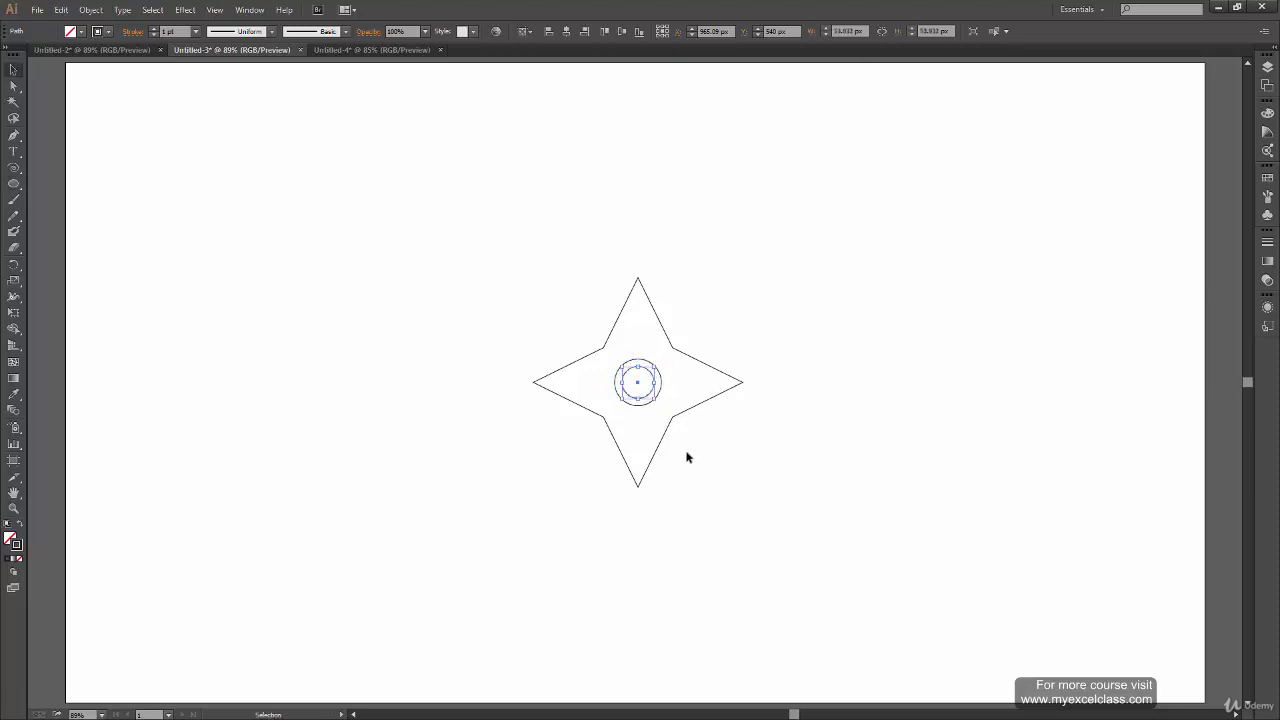
left_click(668, 576)
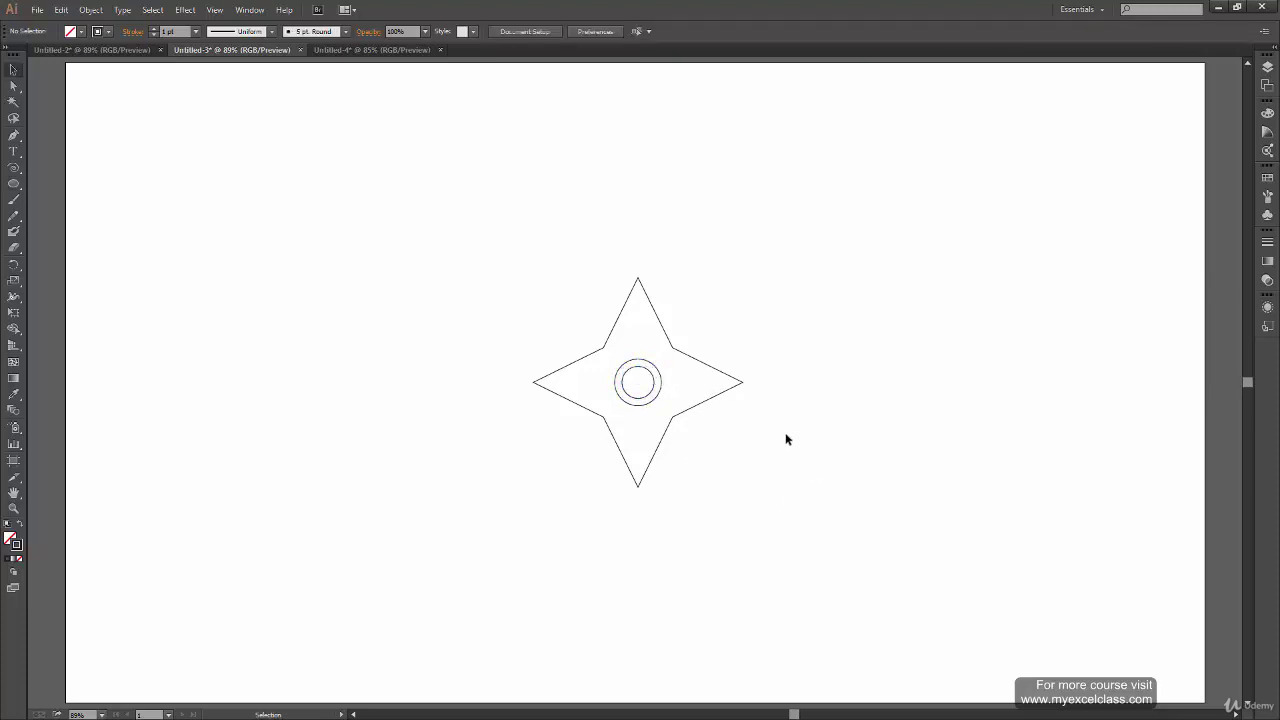
- Fill the four-pointed star with dark grey #515151
left_click(733, 387)
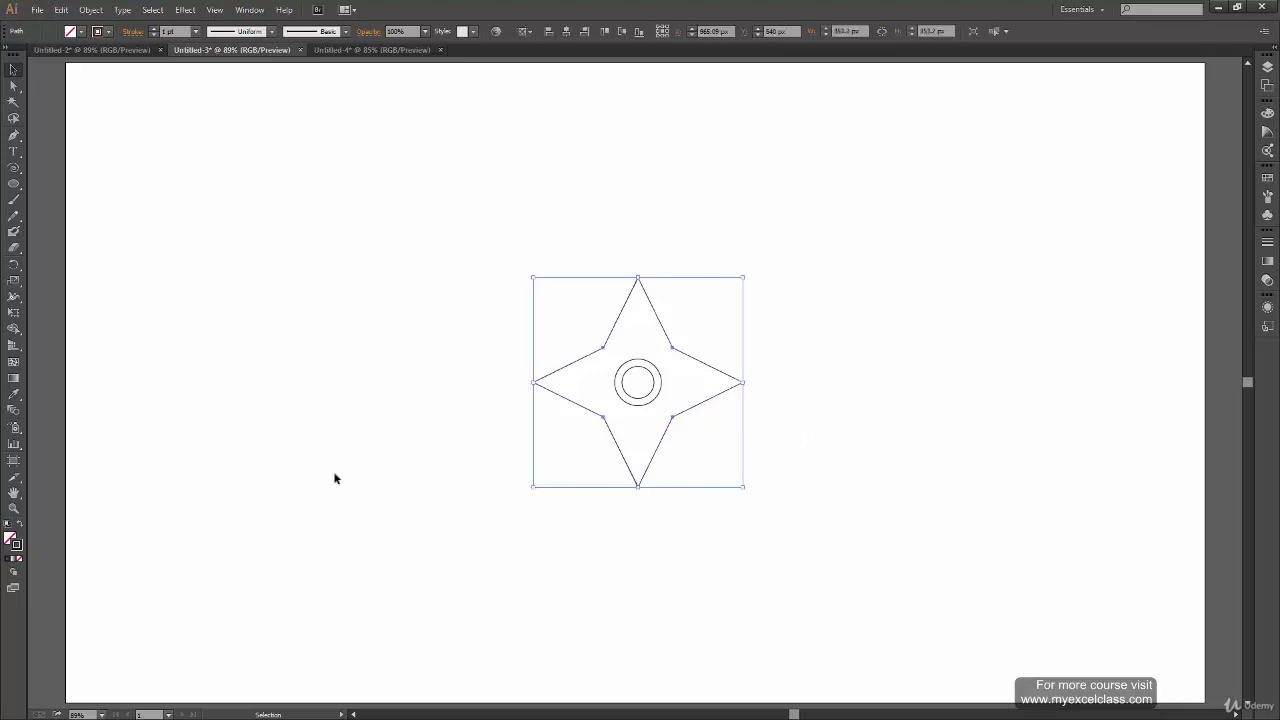
double_click(10, 538)
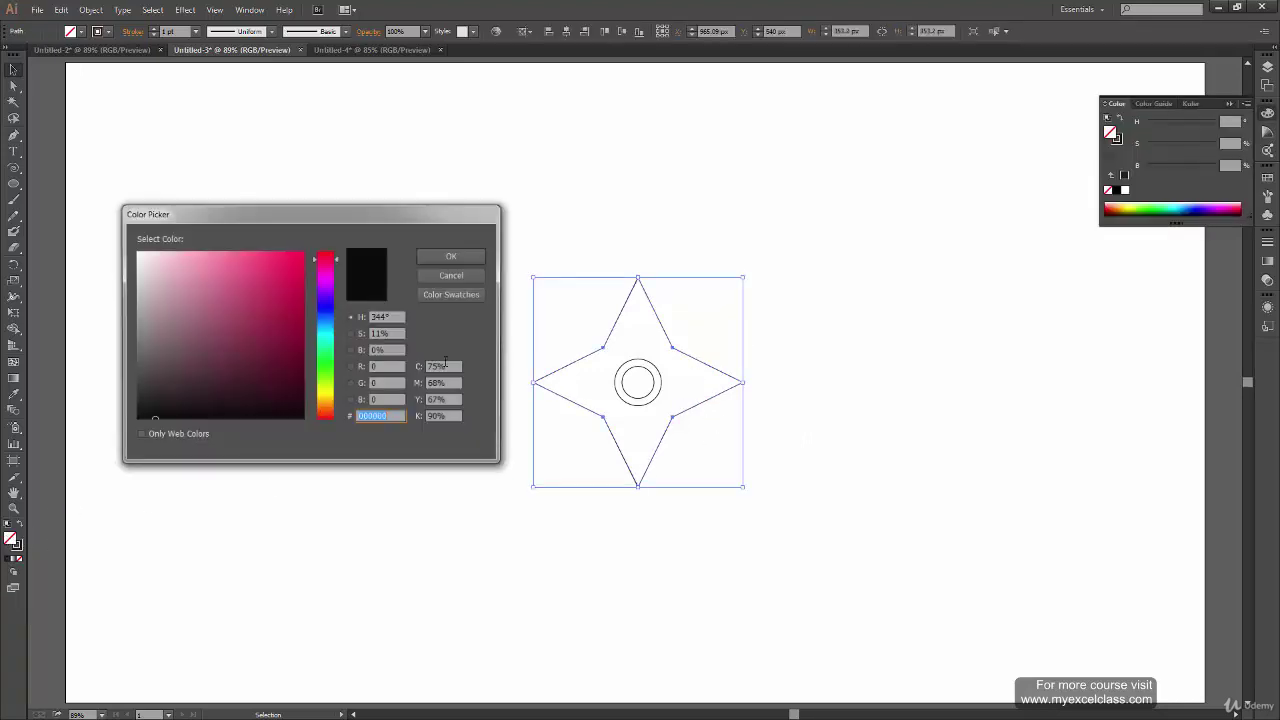
left_click_drag(160, 371, 125, 362)
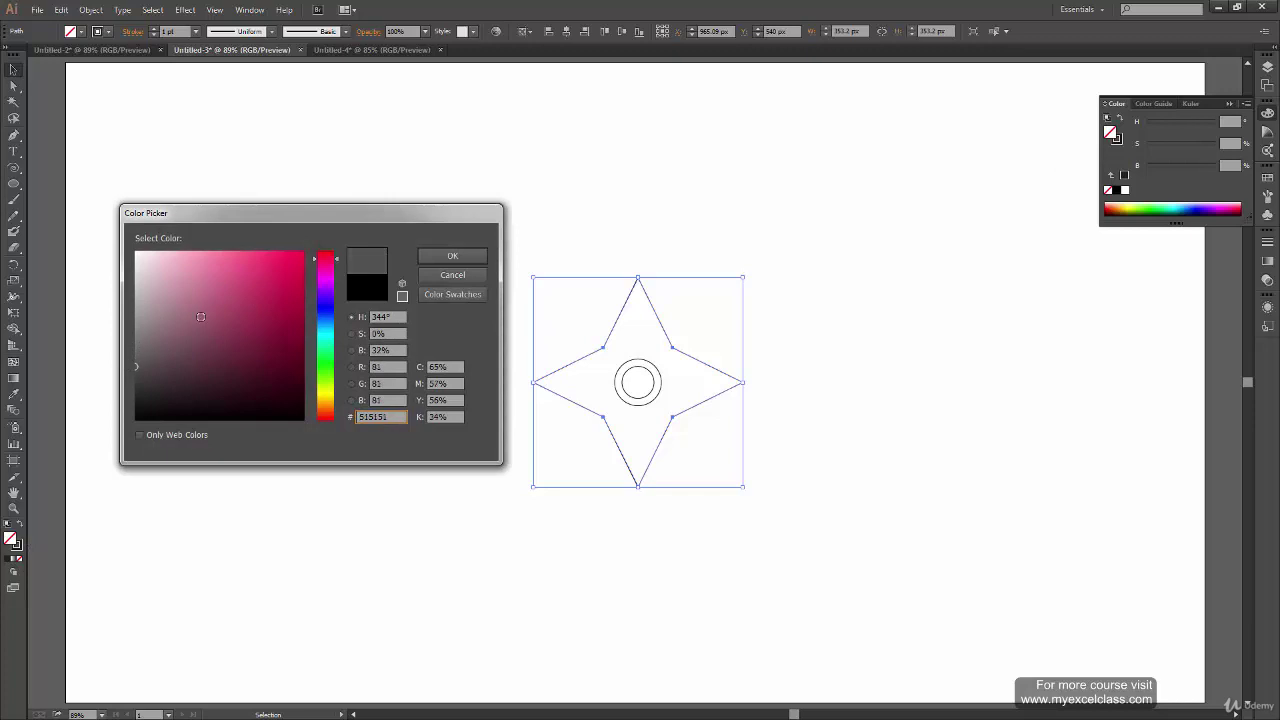
left_click(452, 256)
left_click(695, 458)
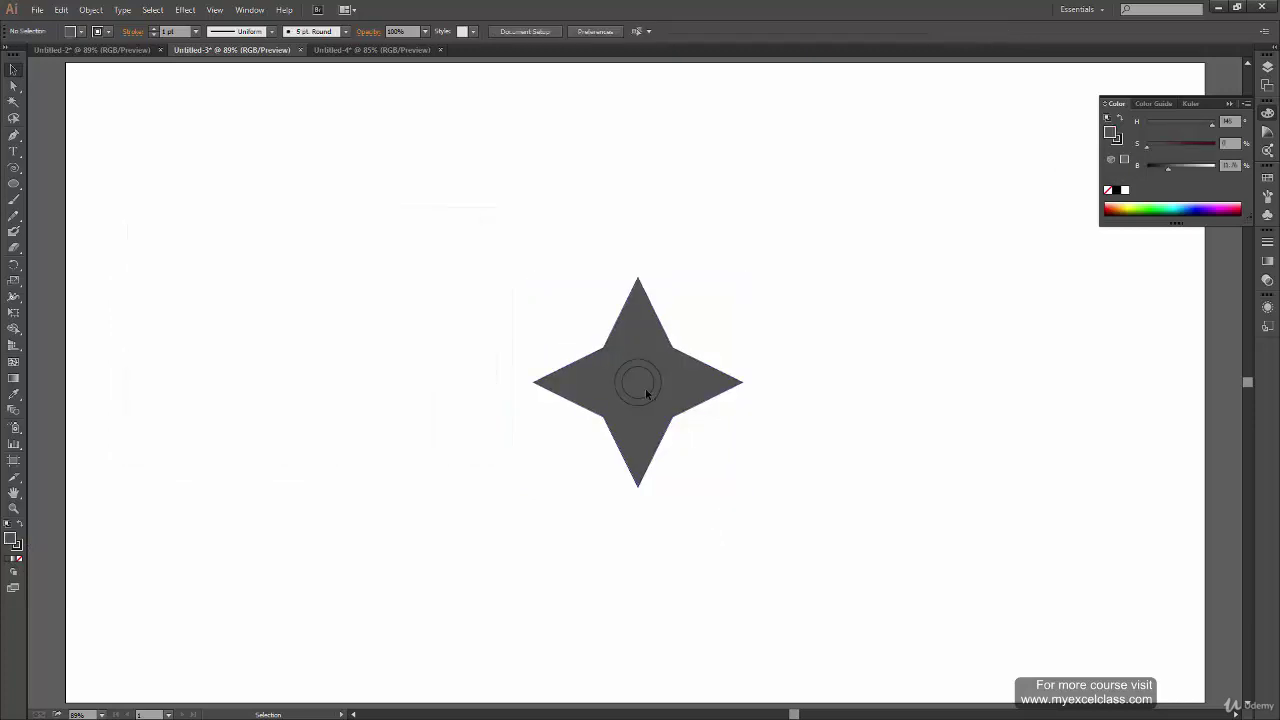
- Fill the inner circle at the star's centre with white
left_click(646, 394)
left_click(652, 392)
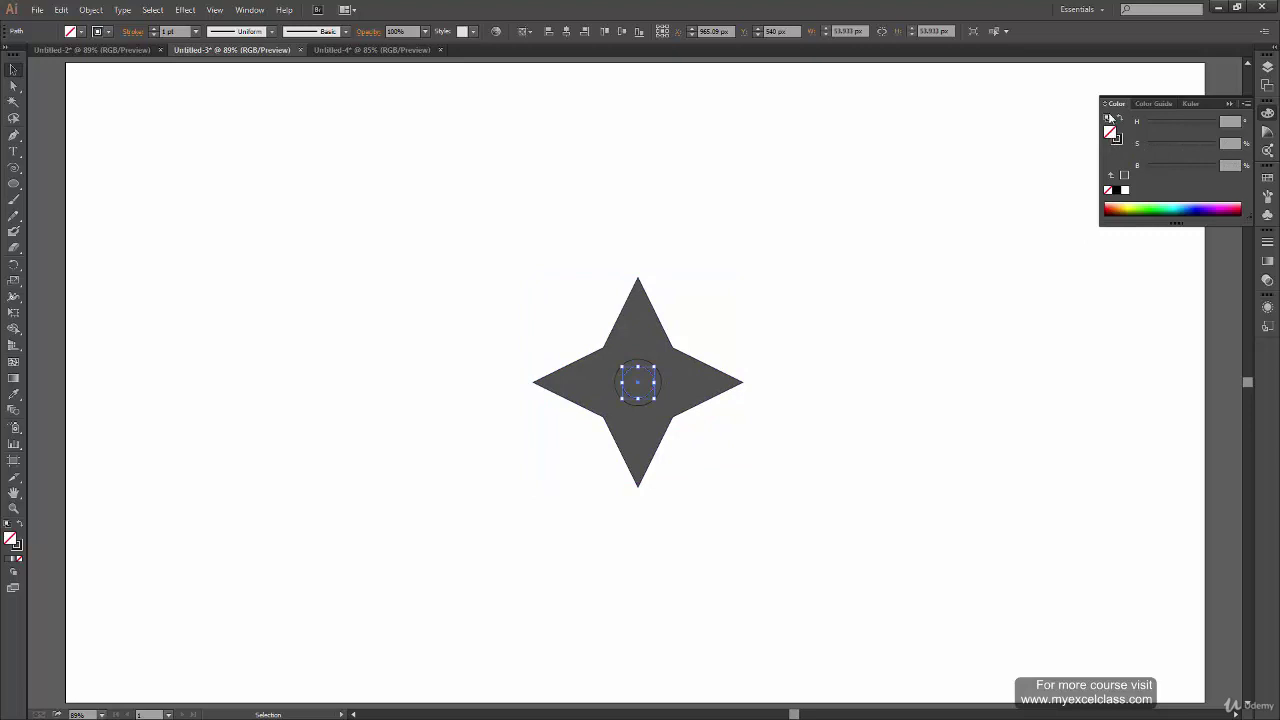
left_click(1125, 190)
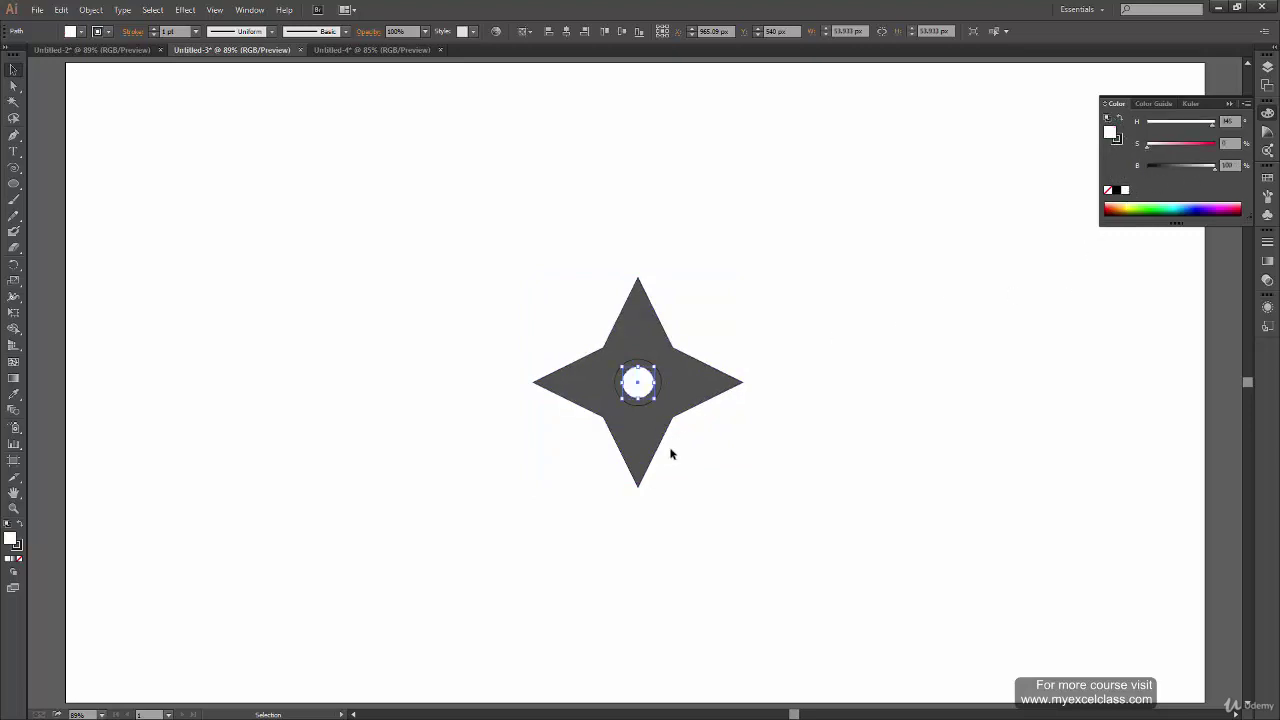
key("ctrl+shift+a")
- Fill the outer circle with a mid grey at about 66% brightness
left_click(654, 402)
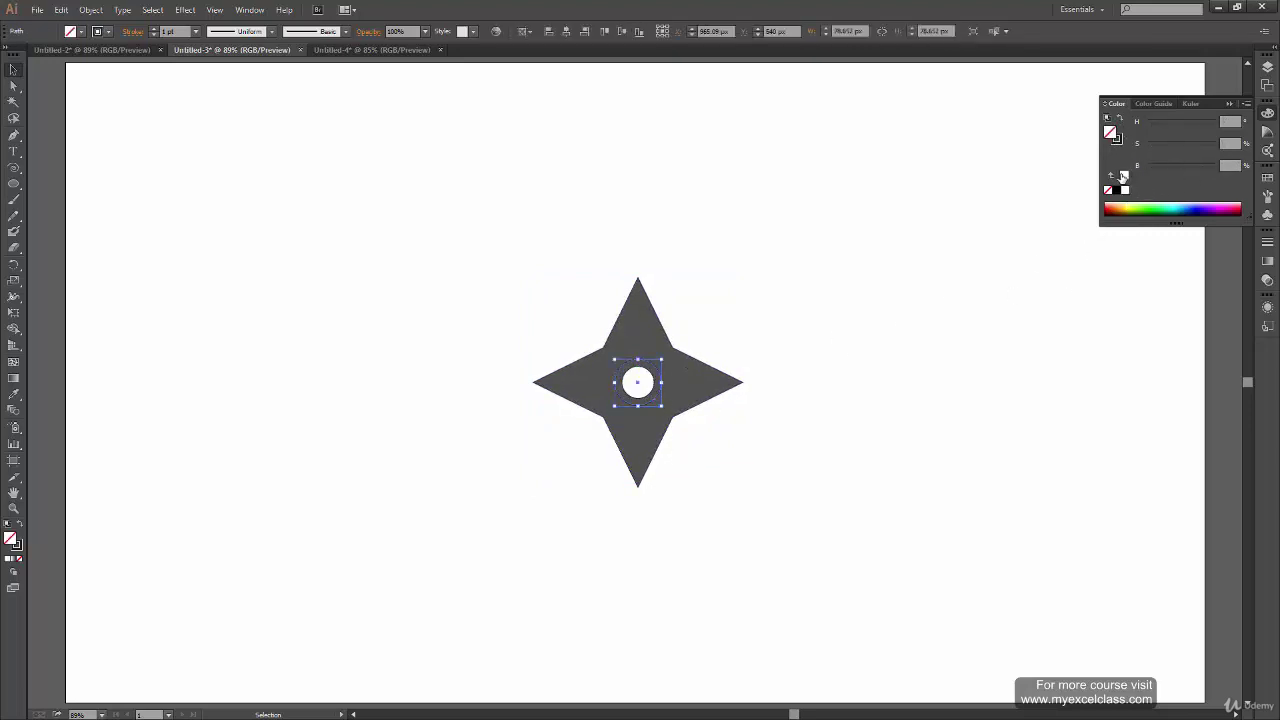
left_click(1124, 175)
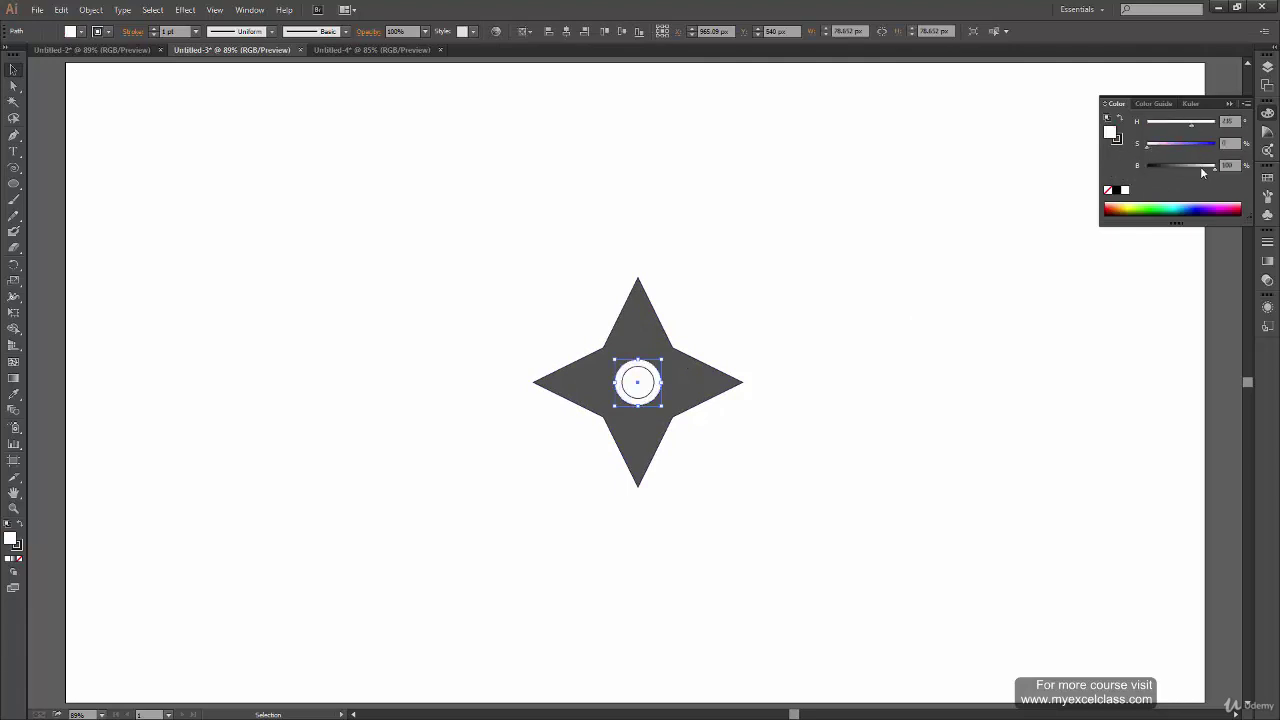
left_click_drag(1201, 168, 1189, 169)
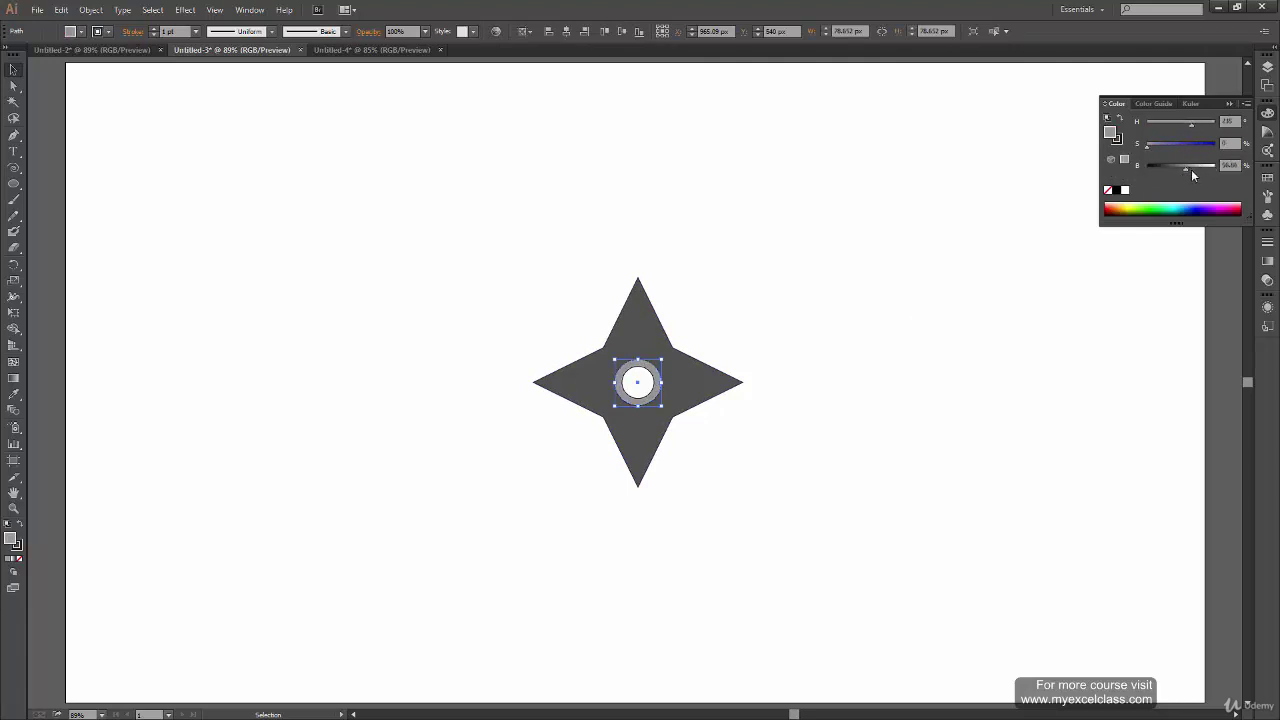
left_click(1023, 347)
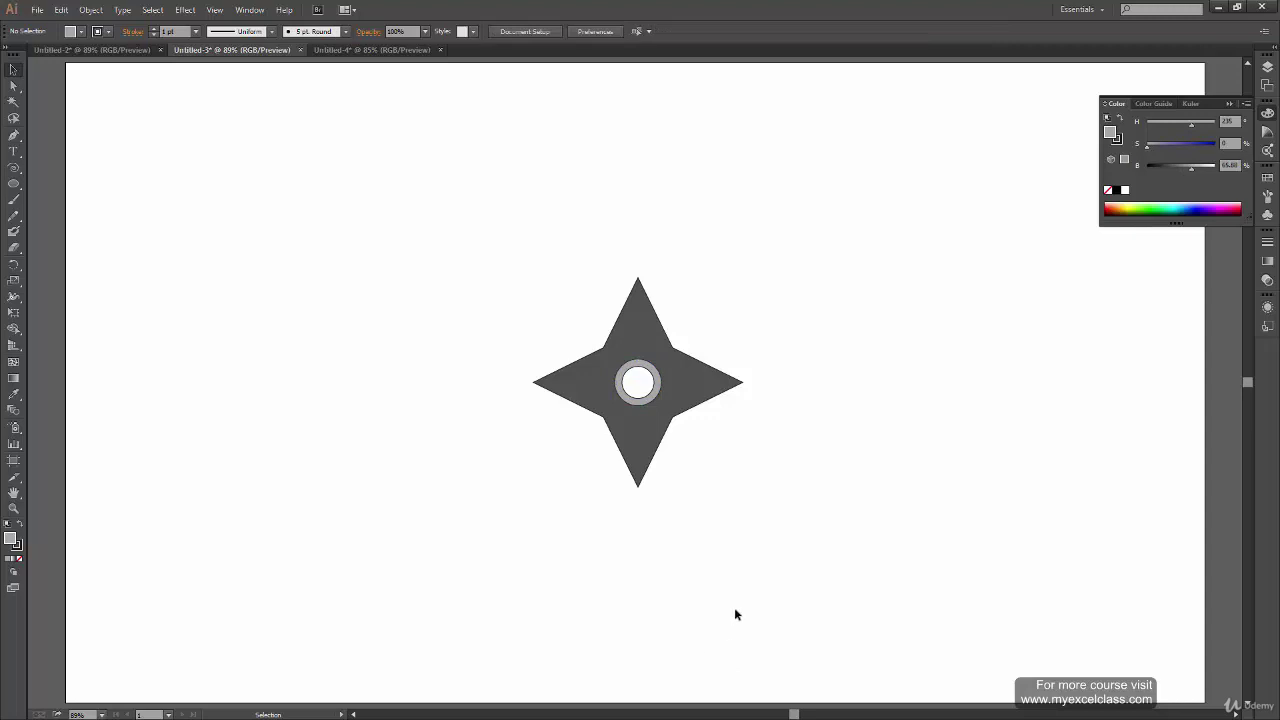
- Remove the stroke from the four-pointed star and both circles
left_click_drag(800, 322, 253, 540)
left_click(20, 547)
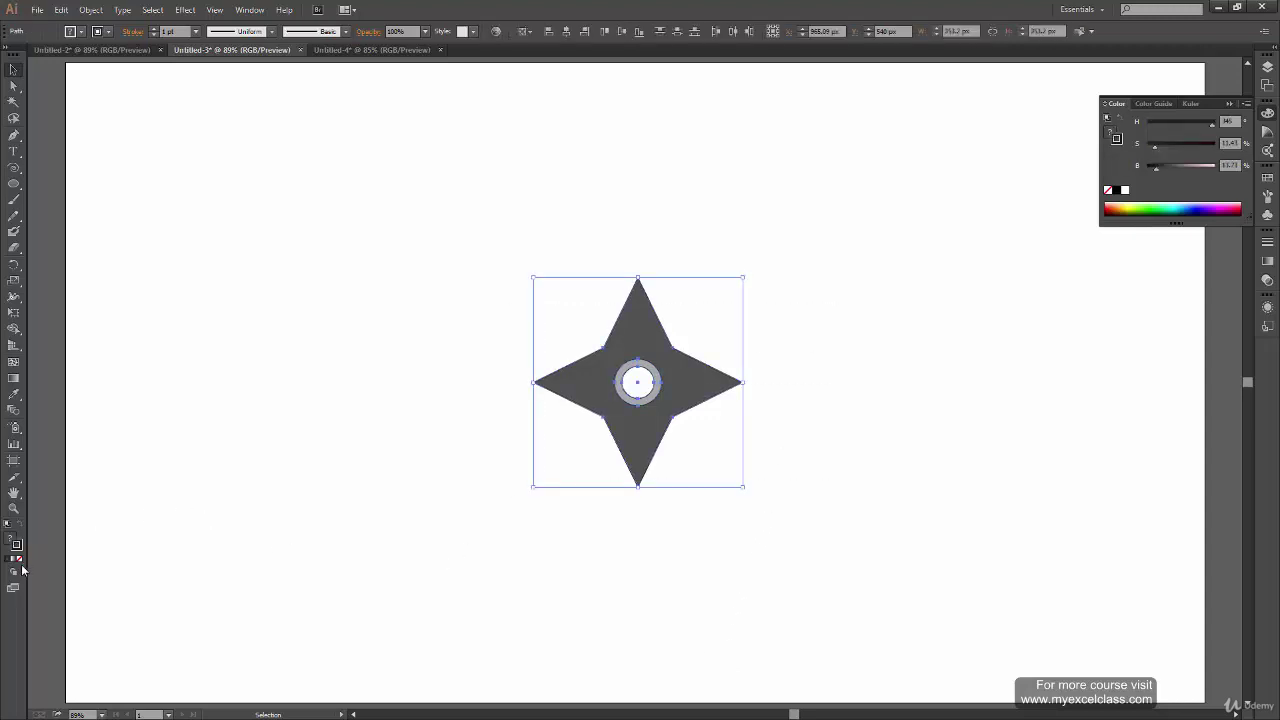
left_click(20, 560)
left_click(160, 497)
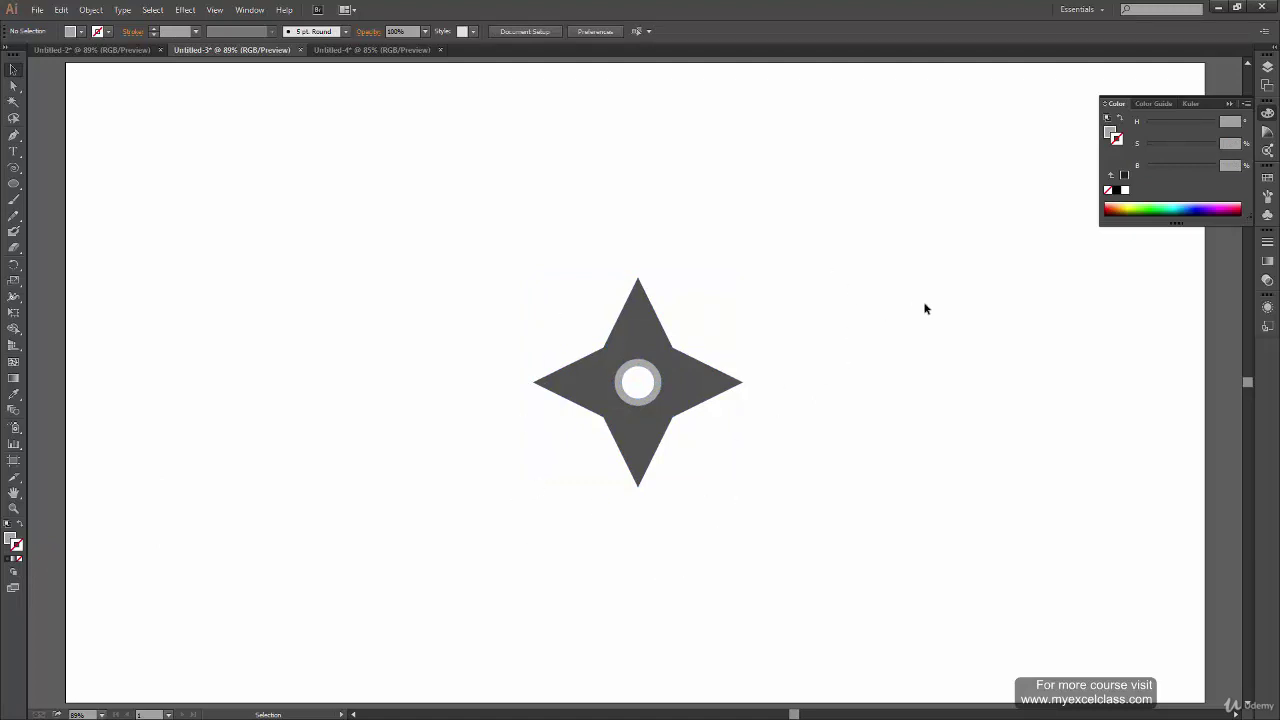
- Select the four-pointed star with its two circles and delete them
left_click_drag(871, 282, 472, 522)
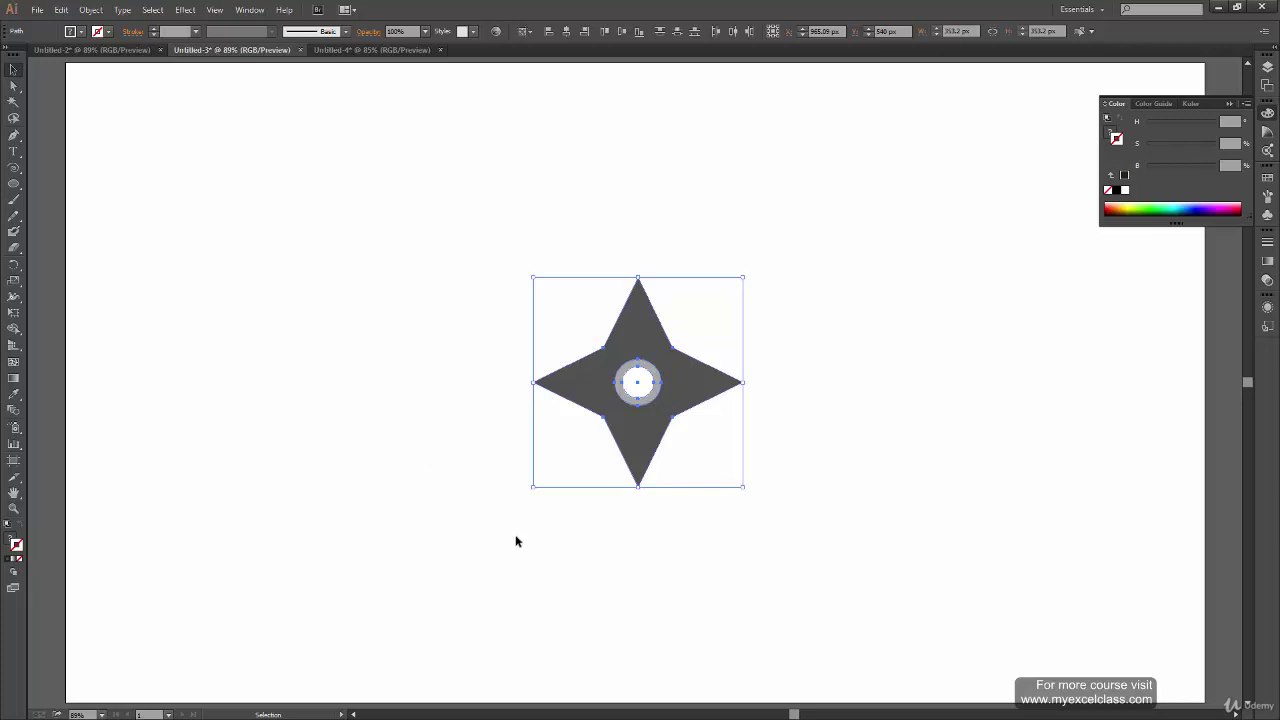
key("Delete")
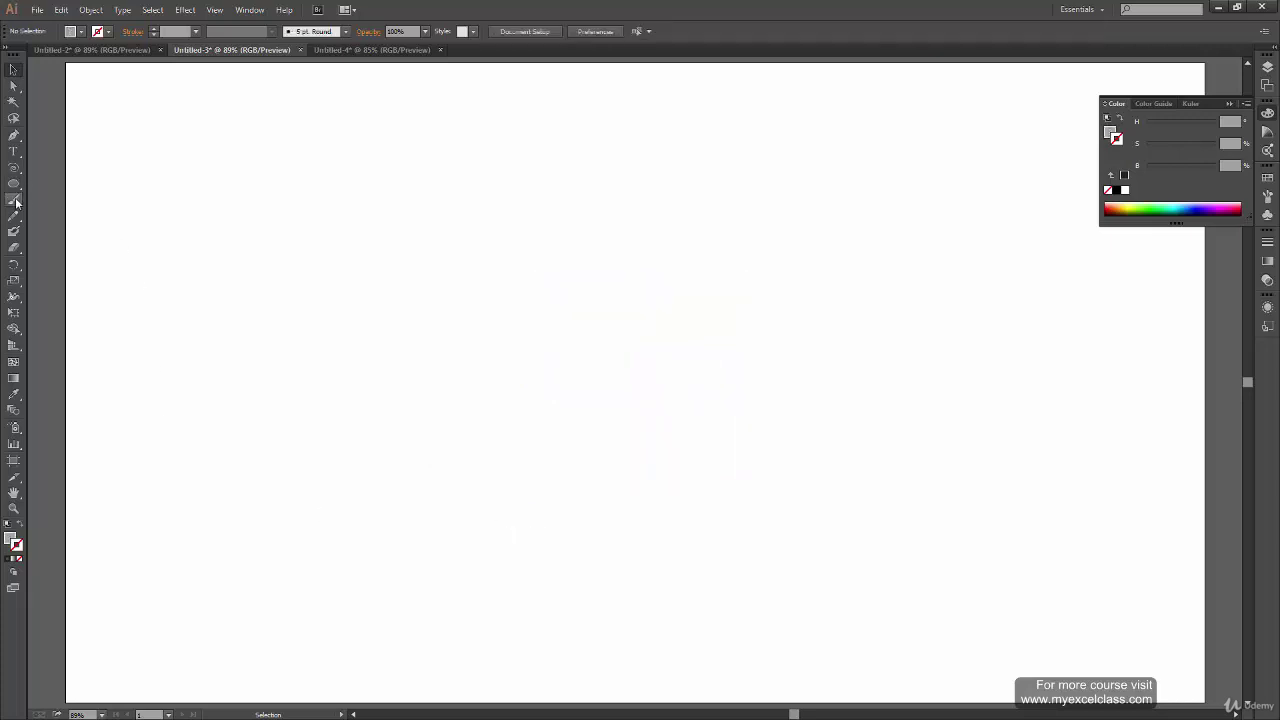
- Draw a 32-pointed starburst about 985 px wide with long, thin spikes from the artboard's centre
left_click_drag(14, 184, 104, 248)
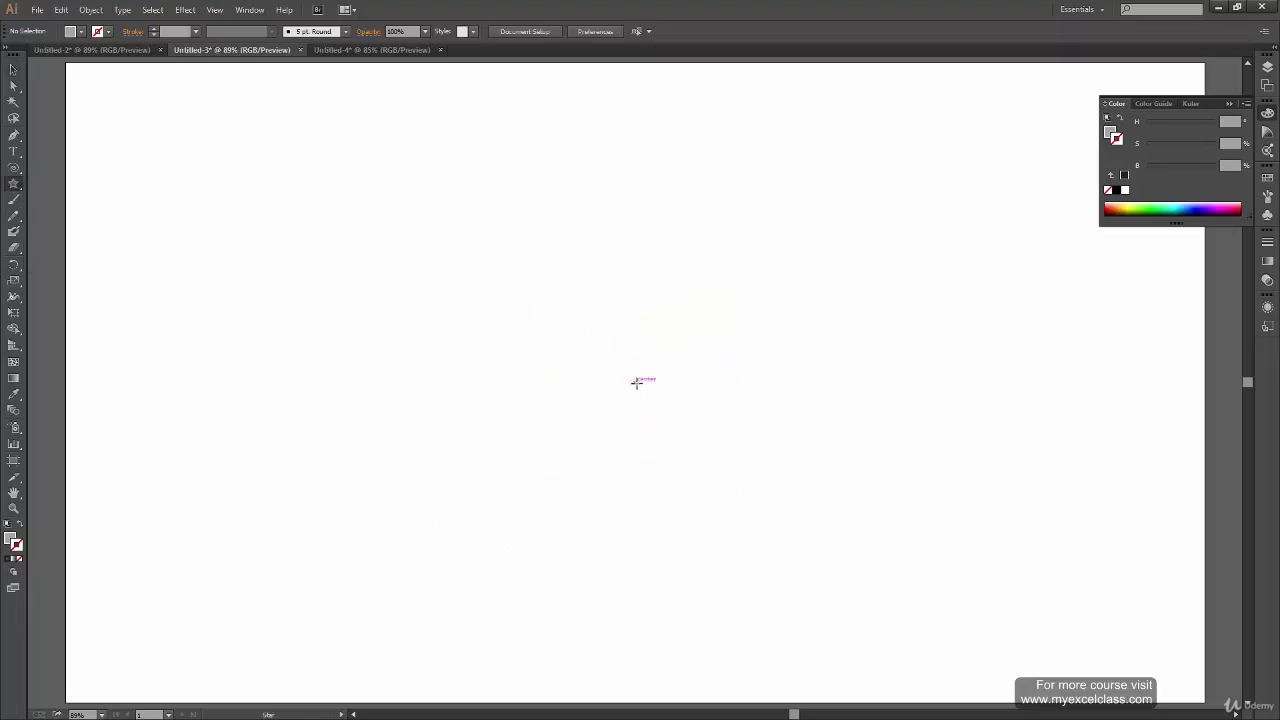
mouse_move(636, 382)
left_mouse_down()
mouse_move(731, 340)
mouse_move(762, 381)
mouse_move(812, 390)
mouse_move(748, 390)
mouse_move(1194, 391)
mouse_move(871, 390)
mouse_move(928, 389)
left_mouse_up()
key("Up")
key("Up")
key("Up")
key("Up")
key("Up")
key("Up")
key("Up")
key("Up")
key("Up")
key("Up")
key("Up")
key("Up")
key("Down")
key("Down")
key("Down")
key("Down")
key("Down")
key("Up")
key("Up")
key("Up")
key("Up")
key("Up")
key("Up")
key("Up")
key("Up")
key("Up")
key("Up")
key("Up")
key("Up")
key("Up")
key("Up")
key("Up")
key("Up")
key("Up")
key("Up")
key("Up")
key("Up")
- Select the 32-pointed starburst and delete it
key("v")
left_click(167, 604)
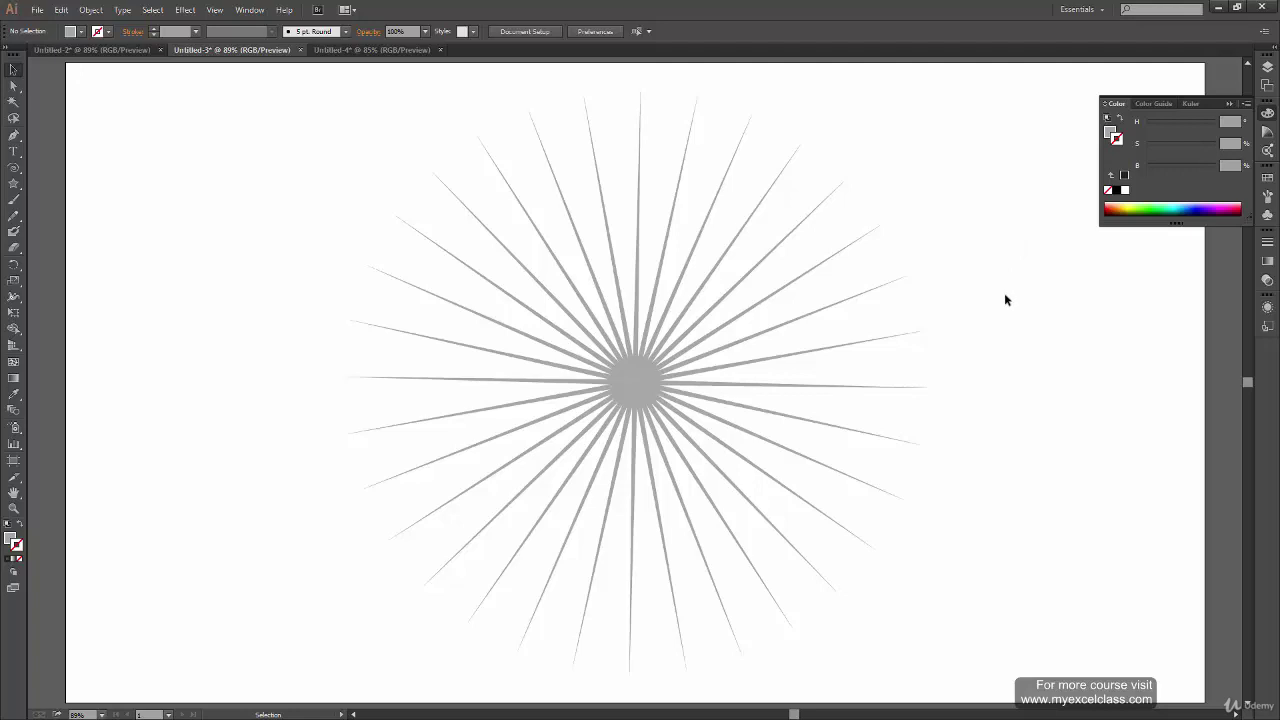
left_click_drag(1031, 221, 614, 489)
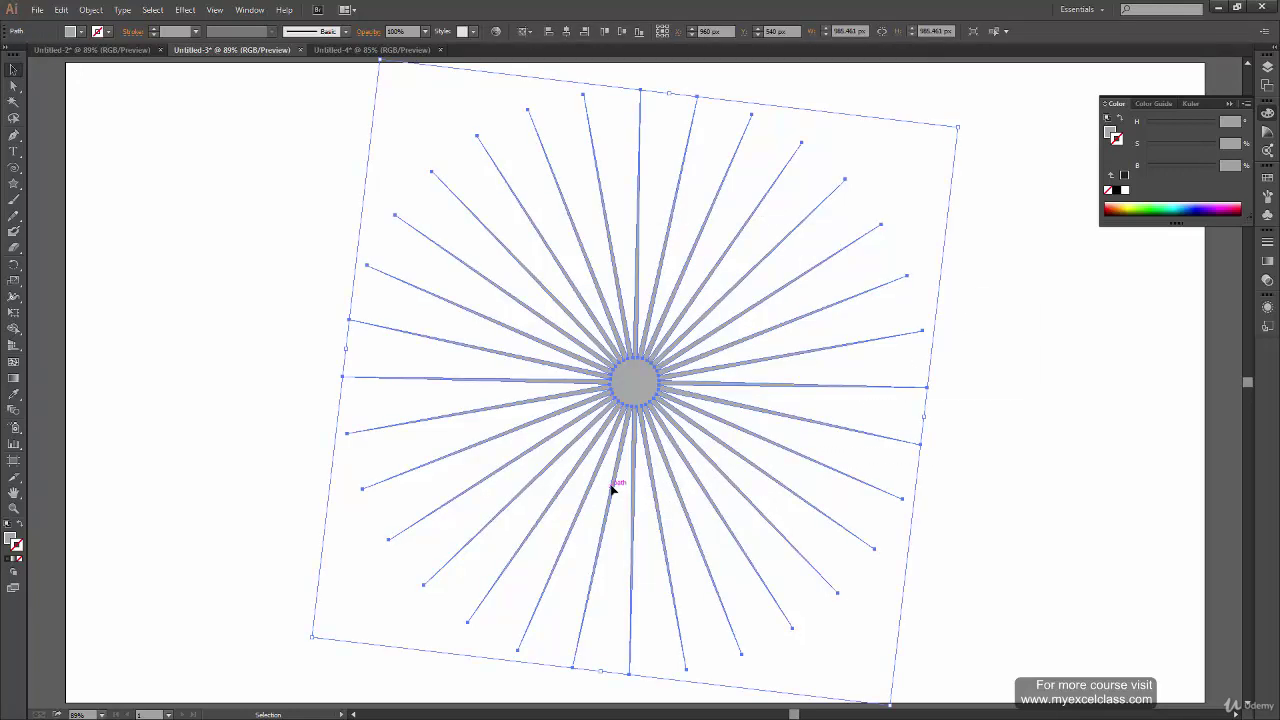
key("Delete")
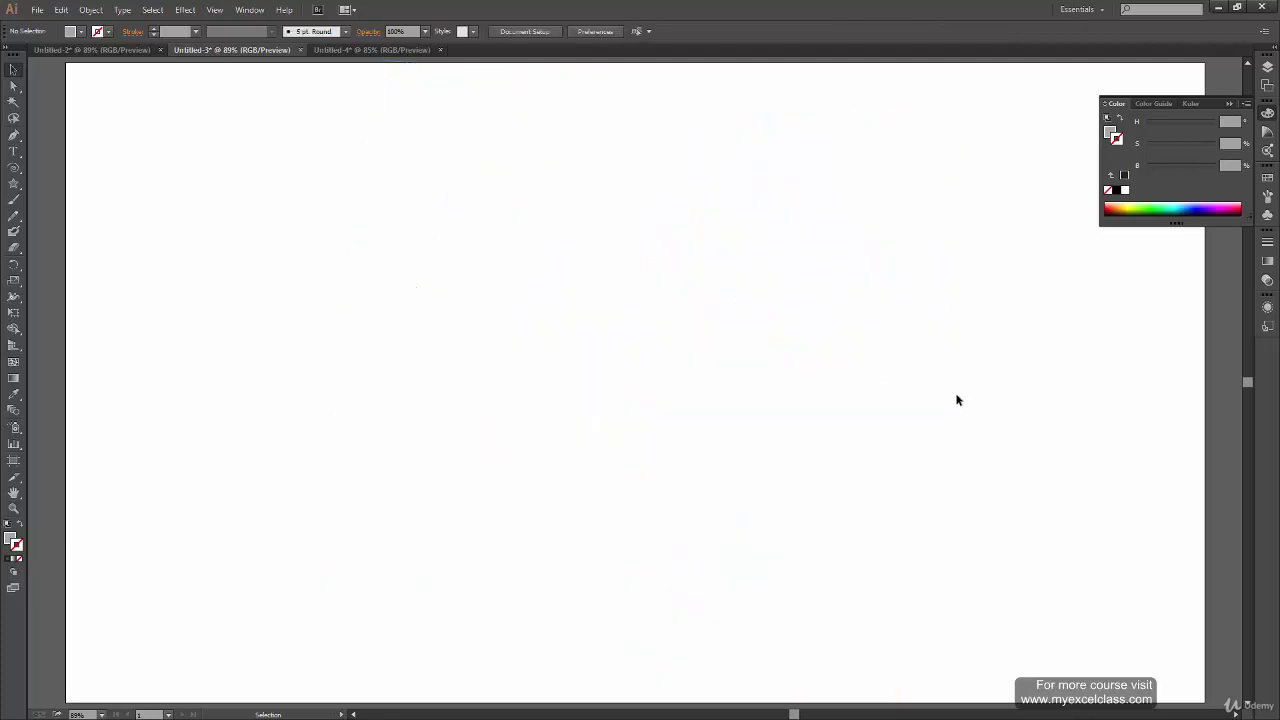